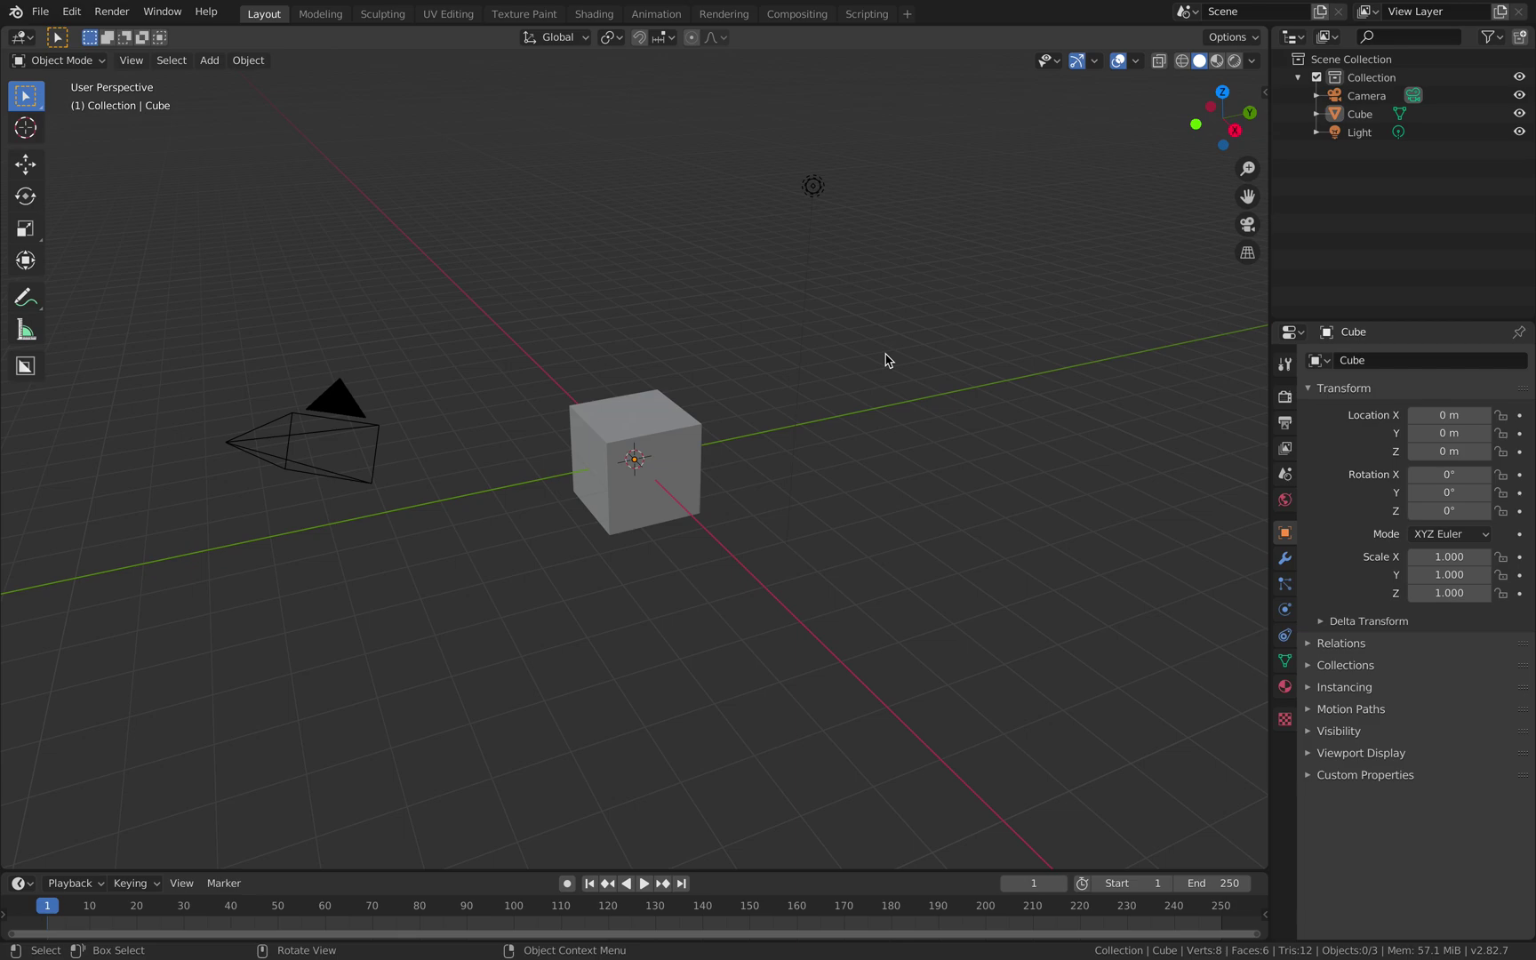
Step: Duplicate the default cube and place the copy so it overlaps an upper corner of the original
{"action": "scroll", "coordinate": [845, 380], "scroll_direction": "up", "scroll_amount": 3}
{"action": "middle_click_drag", "start_coordinate": [803, 377], "coordinate": [713, 387]}
{"action": "left_click", "coordinate": [707, 405]}
{"action": "key", "text": "shift+d"}
{"action": "left_click", "coordinate": [809, 334]}
{"action": "middle_click_drag", "start_coordinate": [679, 420], "coordinate": [626, 398]}
Step: Add a Boolean modifier to the original cube, with the Difference operation and Cube.001 as its object
{"action": "left_click", "coordinate": [640, 414]}
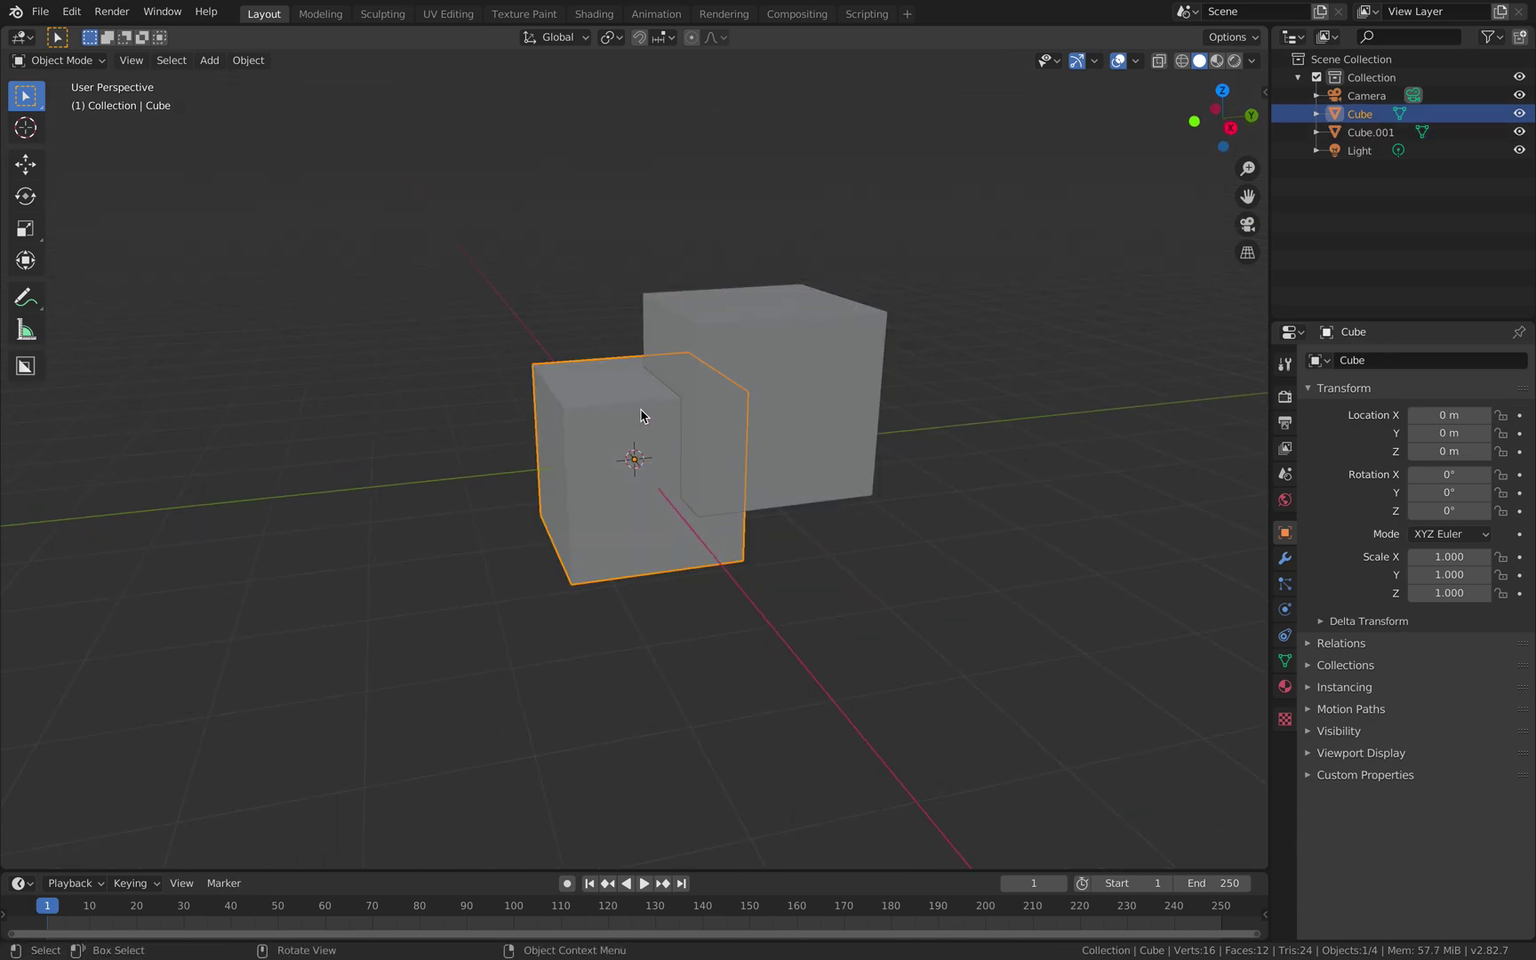
{"action": "left_click", "coordinate": [1286, 558]}
{"action": "left_click", "coordinate": [1348, 366]}
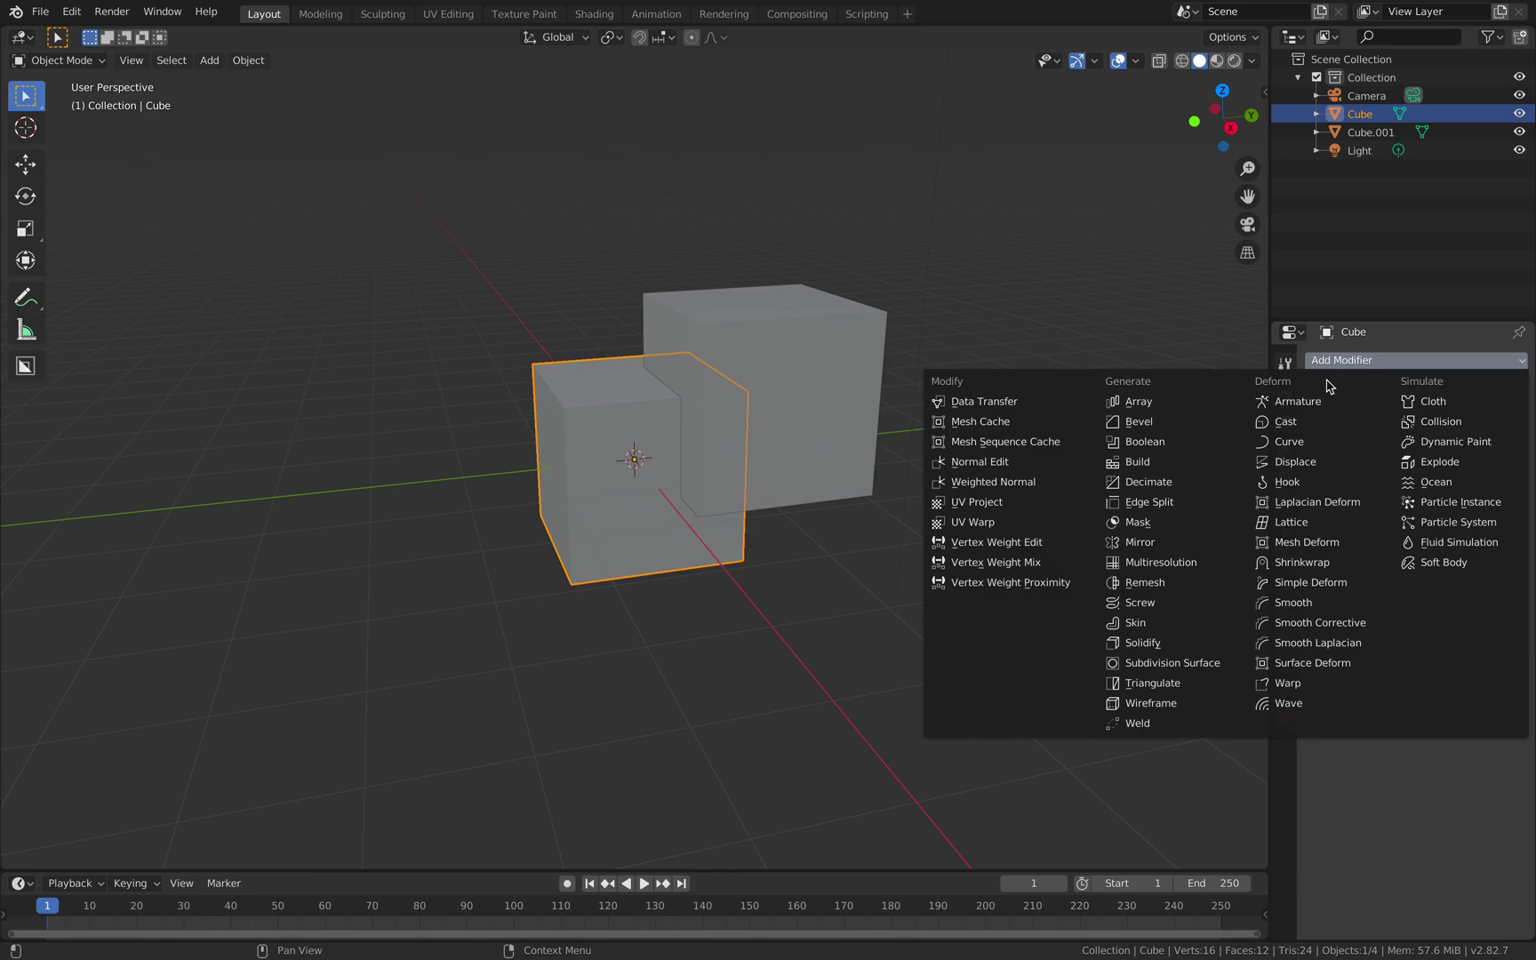
{"action": "left_click", "coordinate": [1215, 442]}
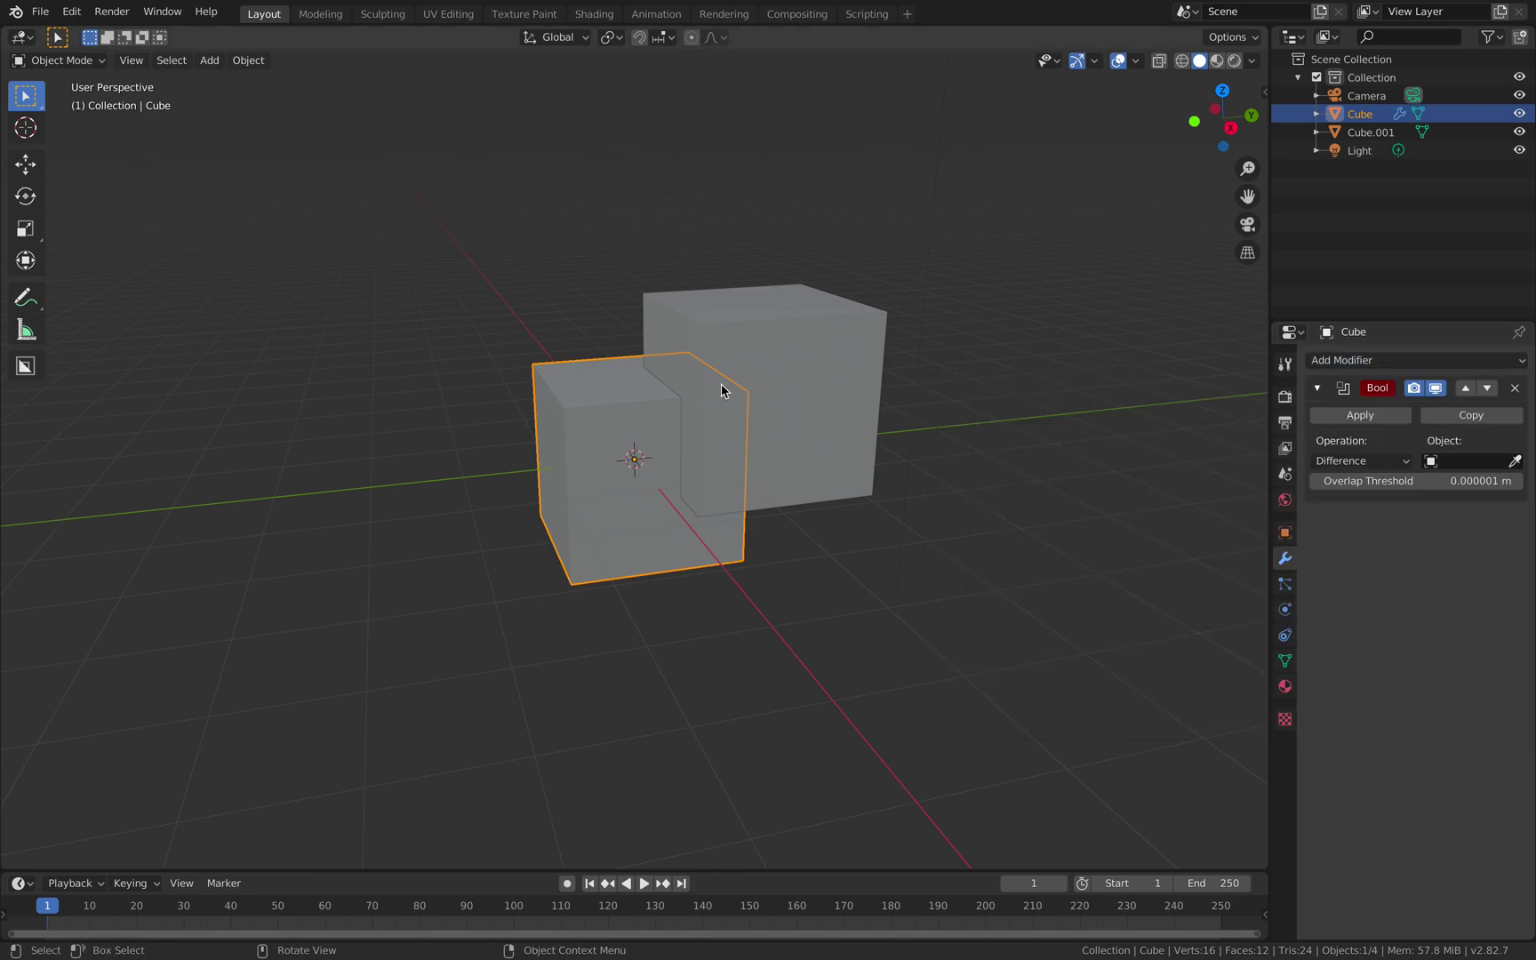
{"action": "left_click", "coordinate": [1450, 461]}
{"action": "left_click", "coordinate": [1453, 486]}
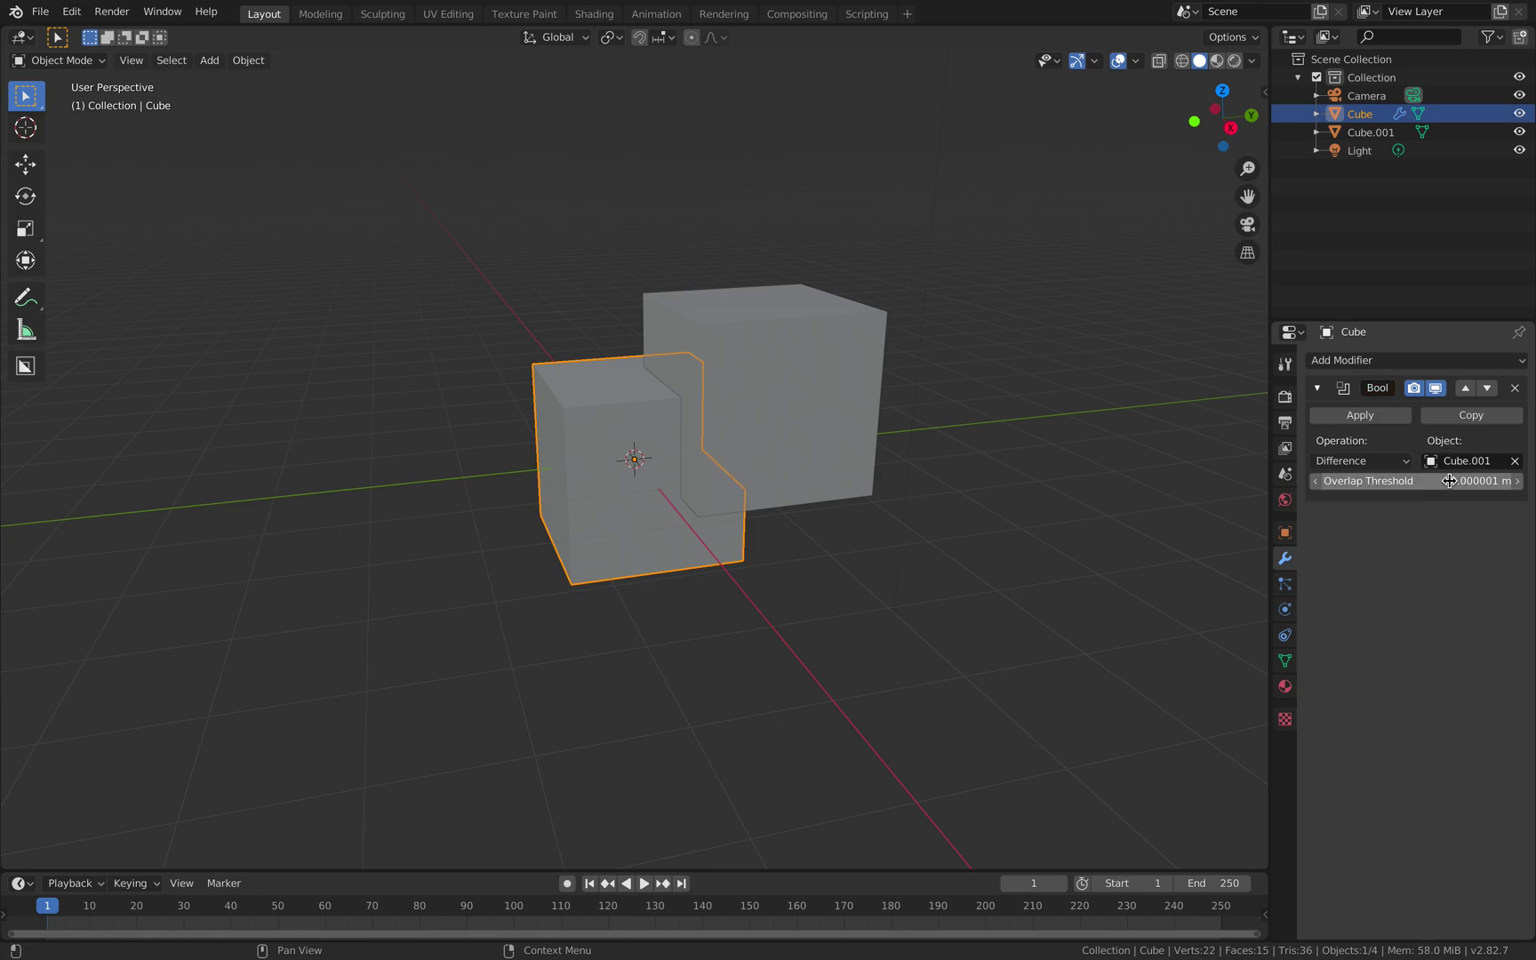
Step: Temporarily hide Cube.001 to examine the cut in the original cube, and show it again
{"action": "scroll", "coordinate": [820, 394], "scroll_direction": "up", "scroll_amount": 1}
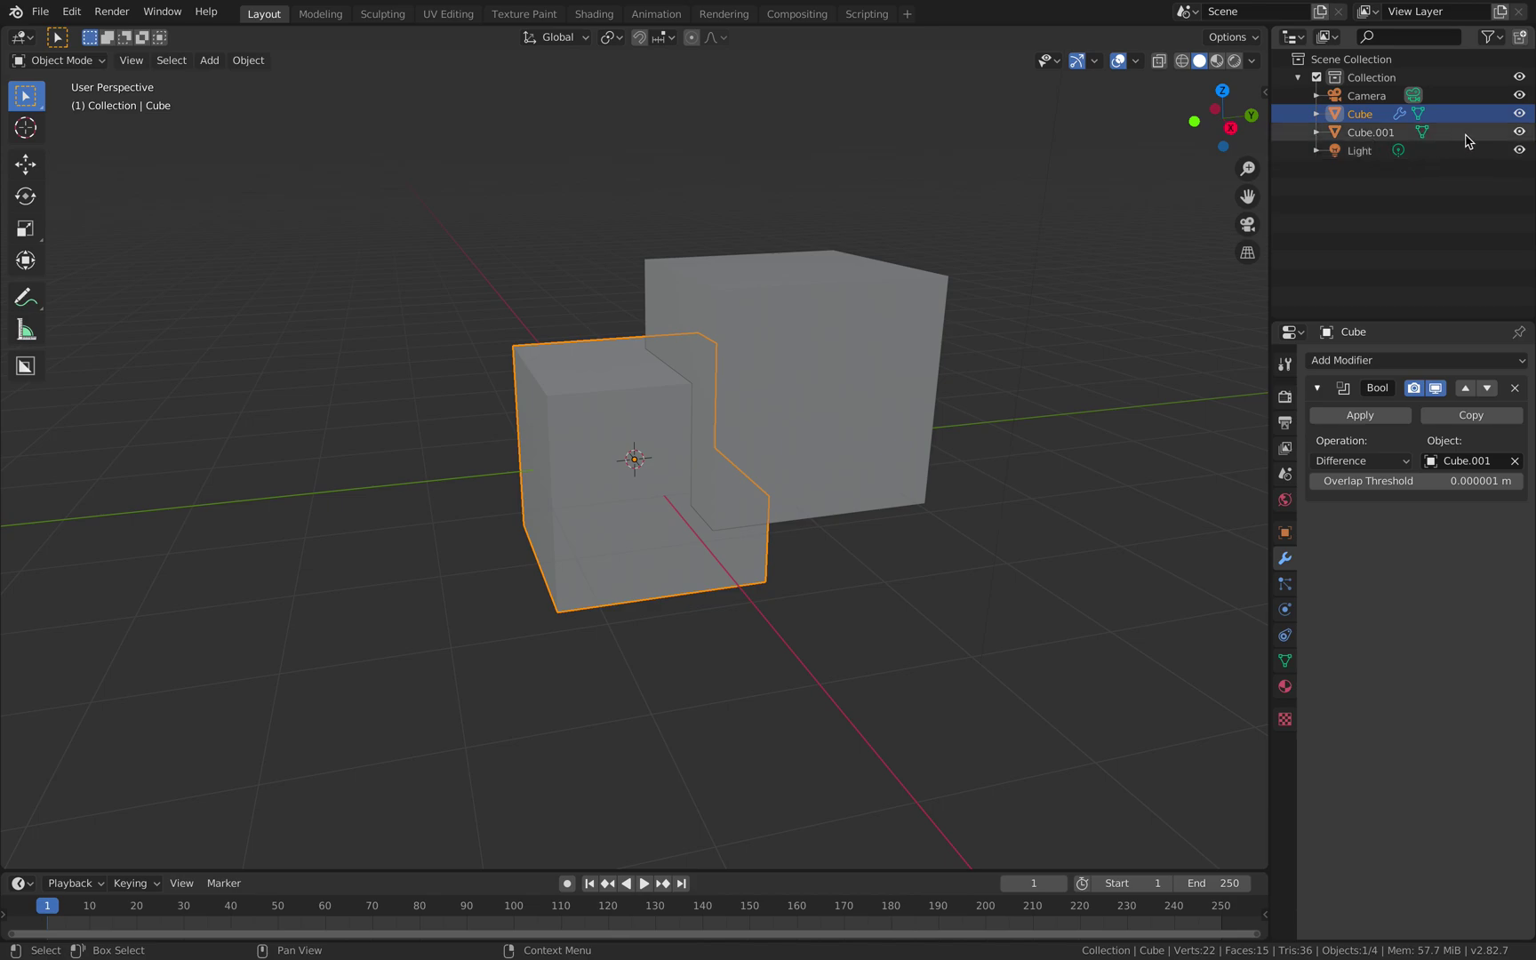
{"action": "left_click", "coordinate": [1519, 131]}
{"action": "middle_click_drag", "start_coordinate": [936, 384], "coordinate": [816, 384]}
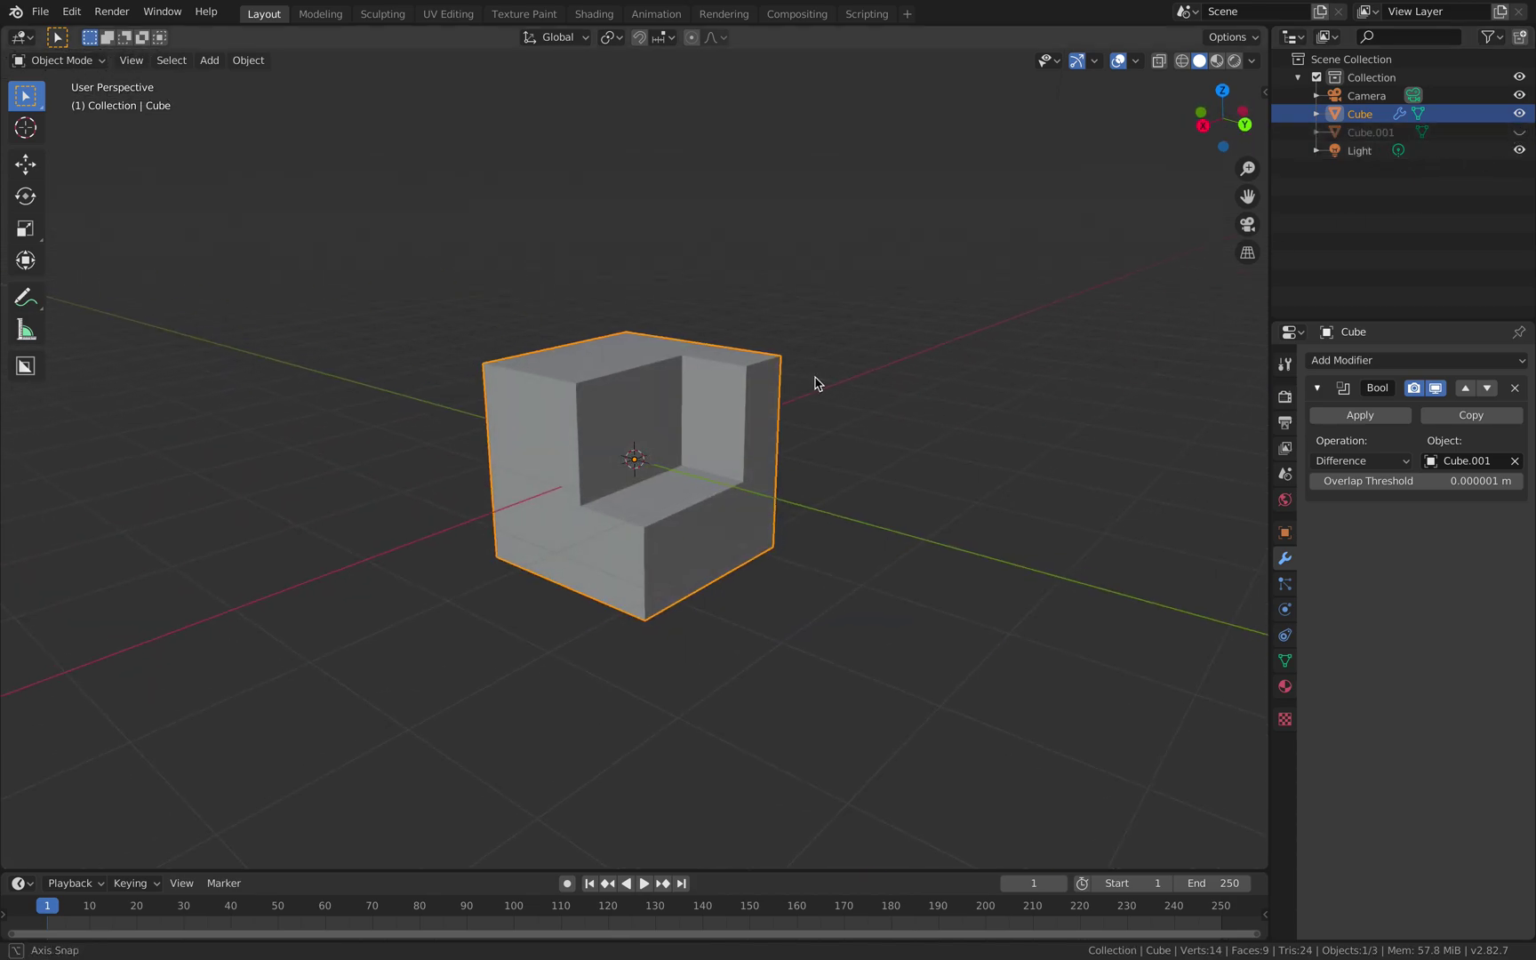
{"action": "left_click", "coordinate": [1519, 131]}
Step: Move the cutter cube Cube.001 around the original, leaving it at about X 0.39 m, Y -0.74 m, Z -0.95 m
{"action": "middle_click_drag", "start_coordinate": [884, 326], "coordinate": [932, 372]}
{"action": "left_click", "coordinate": [887, 348]}
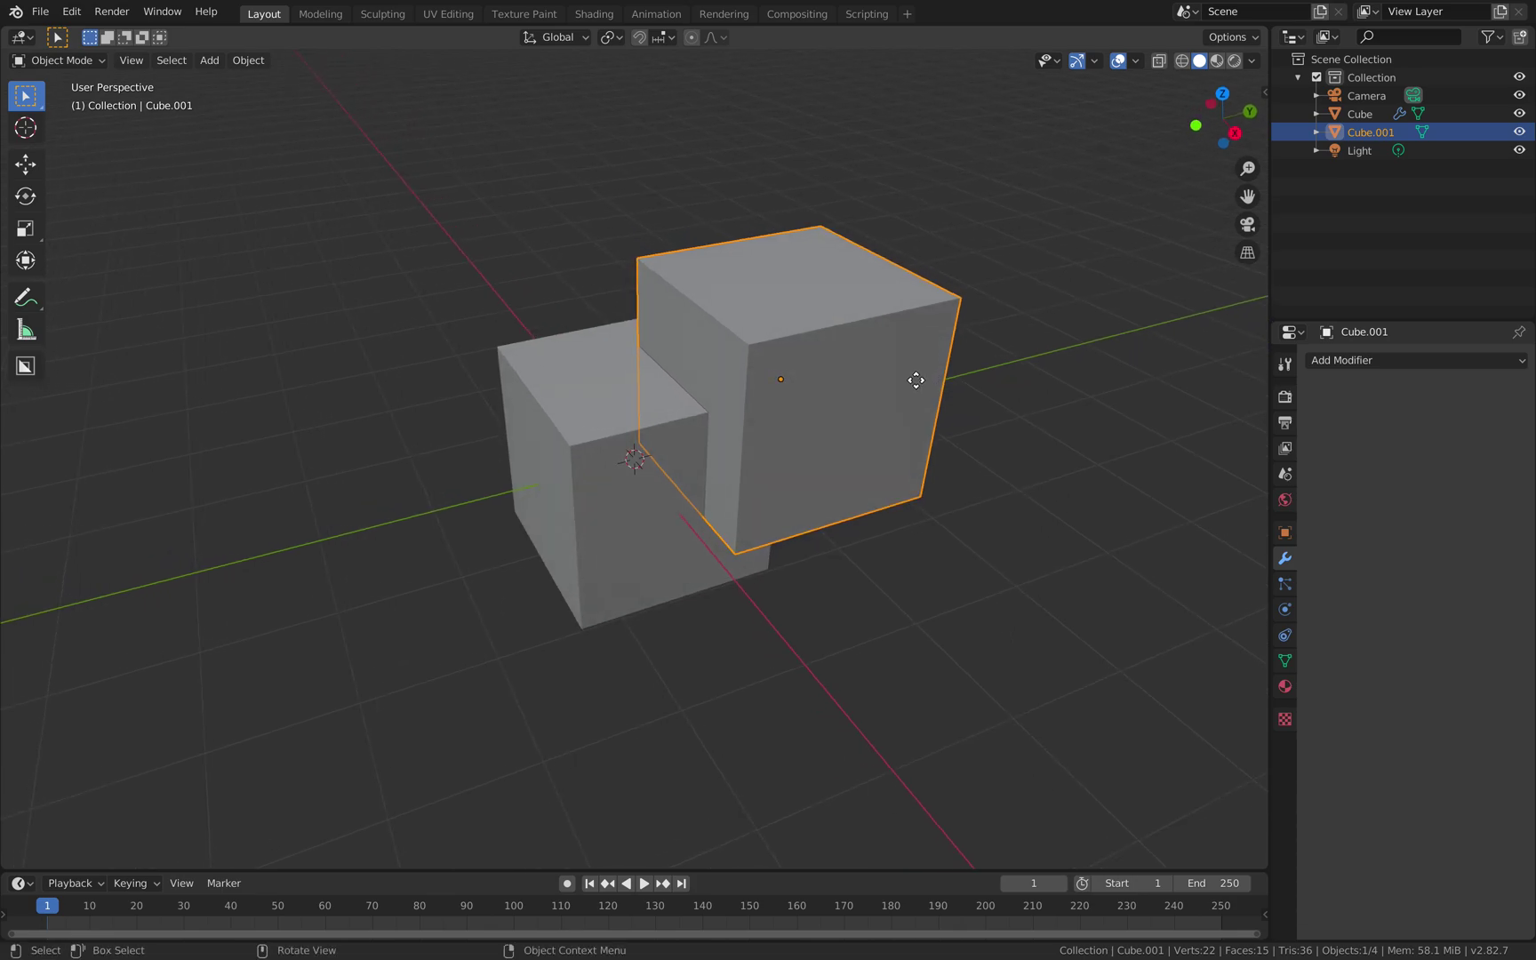
{"action": "key", "text": "g"}
{"action": "left_click", "coordinate": [889, 391]}
{"action": "middle_click_drag", "start_coordinate": [884, 397], "coordinate": [854, 387]}
{"action": "key", "text": "g"}
{"action": "left_click", "coordinate": [853, 480]}
{"action": "middle_click_drag", "start_coordinate": [853, 480], "coordinate": [785, 532]}
{"action": "left_click", "coordinate": [689, 428]}
{"action": "middle_click_drag", "start_coordinate": [689, 429], "coordinate": [738, 404]}
{"action": "middle_click_drag", "start_coordinate": [960, 374], "coordinate": [898, 440]}
{"action": "left_click", "coordinate": [784, 480]}
{"action": "key", "text": "g"}
{"action": "left_click", "coordinate": [701, 440]}
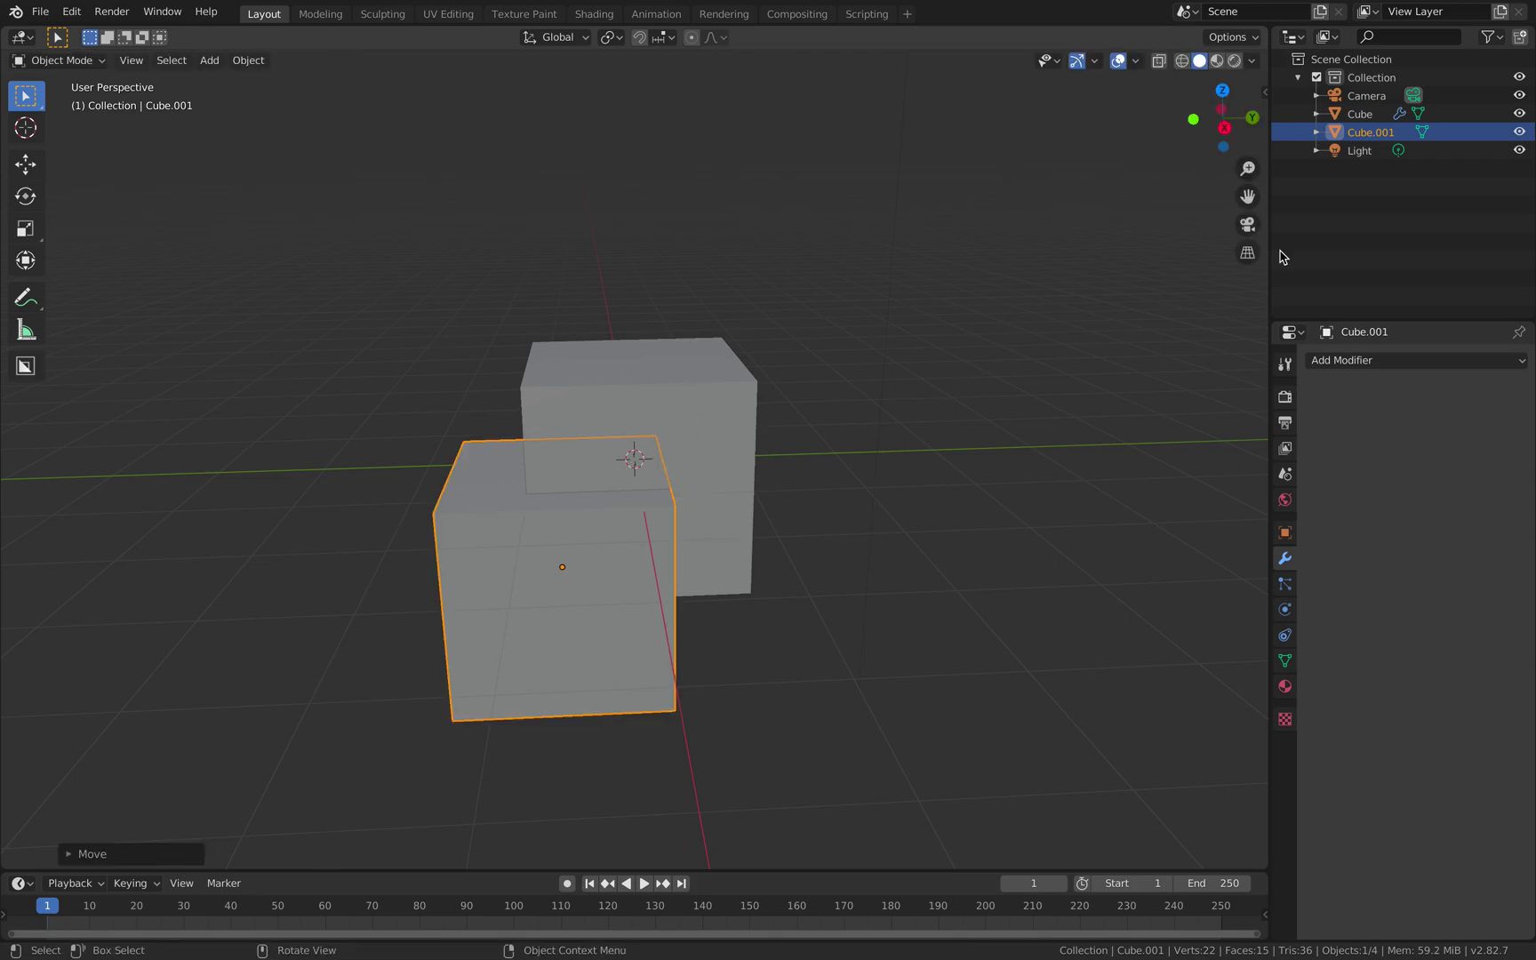
{"action": "middle_click_drag", "start_coordinate": [800, 458], "coordinate": [903, 457]}
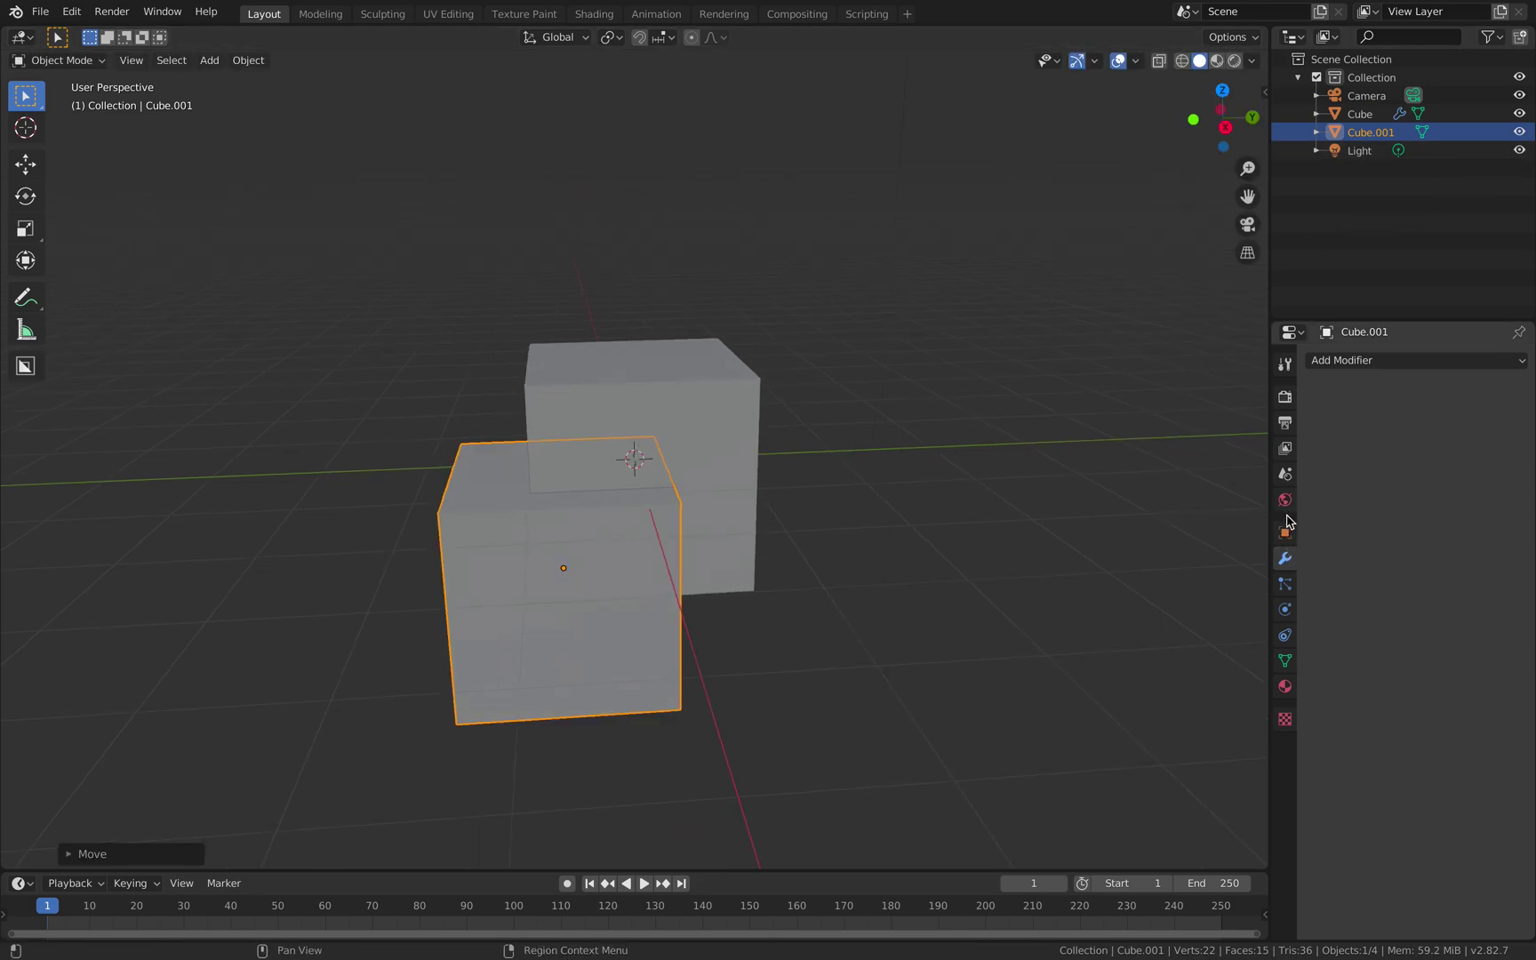
Step: Set the viewport display of the cutter cube Cube.001 to Wire
{"action": "left_click", "coordinate": [1286, 661]}
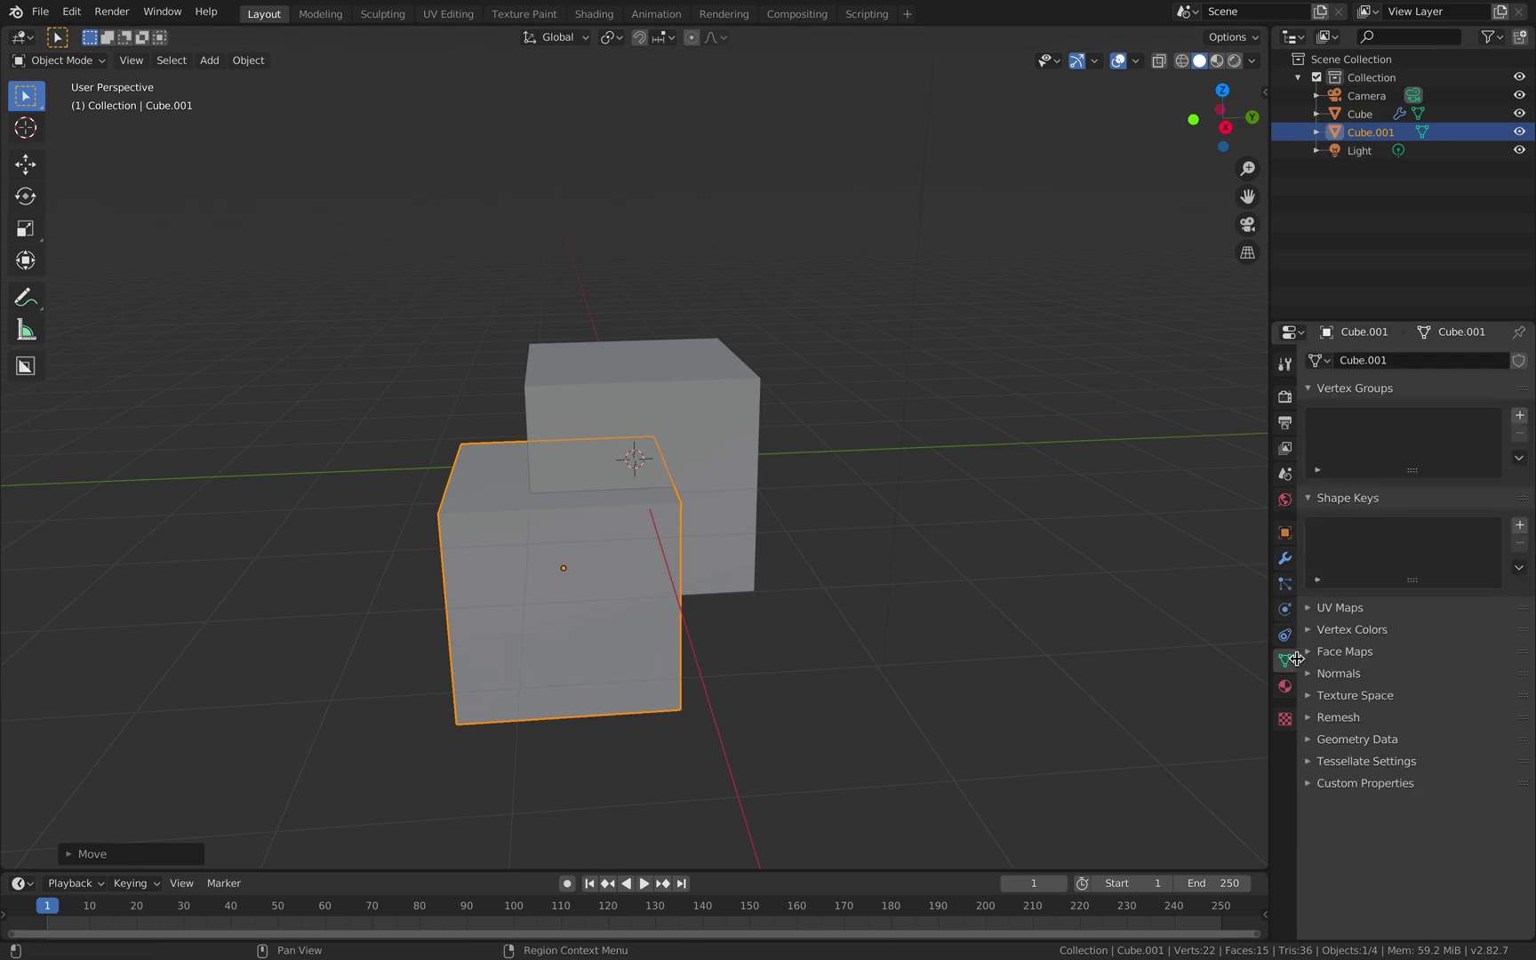
{"action": "left_click", "coordinate": [1285, 637]}
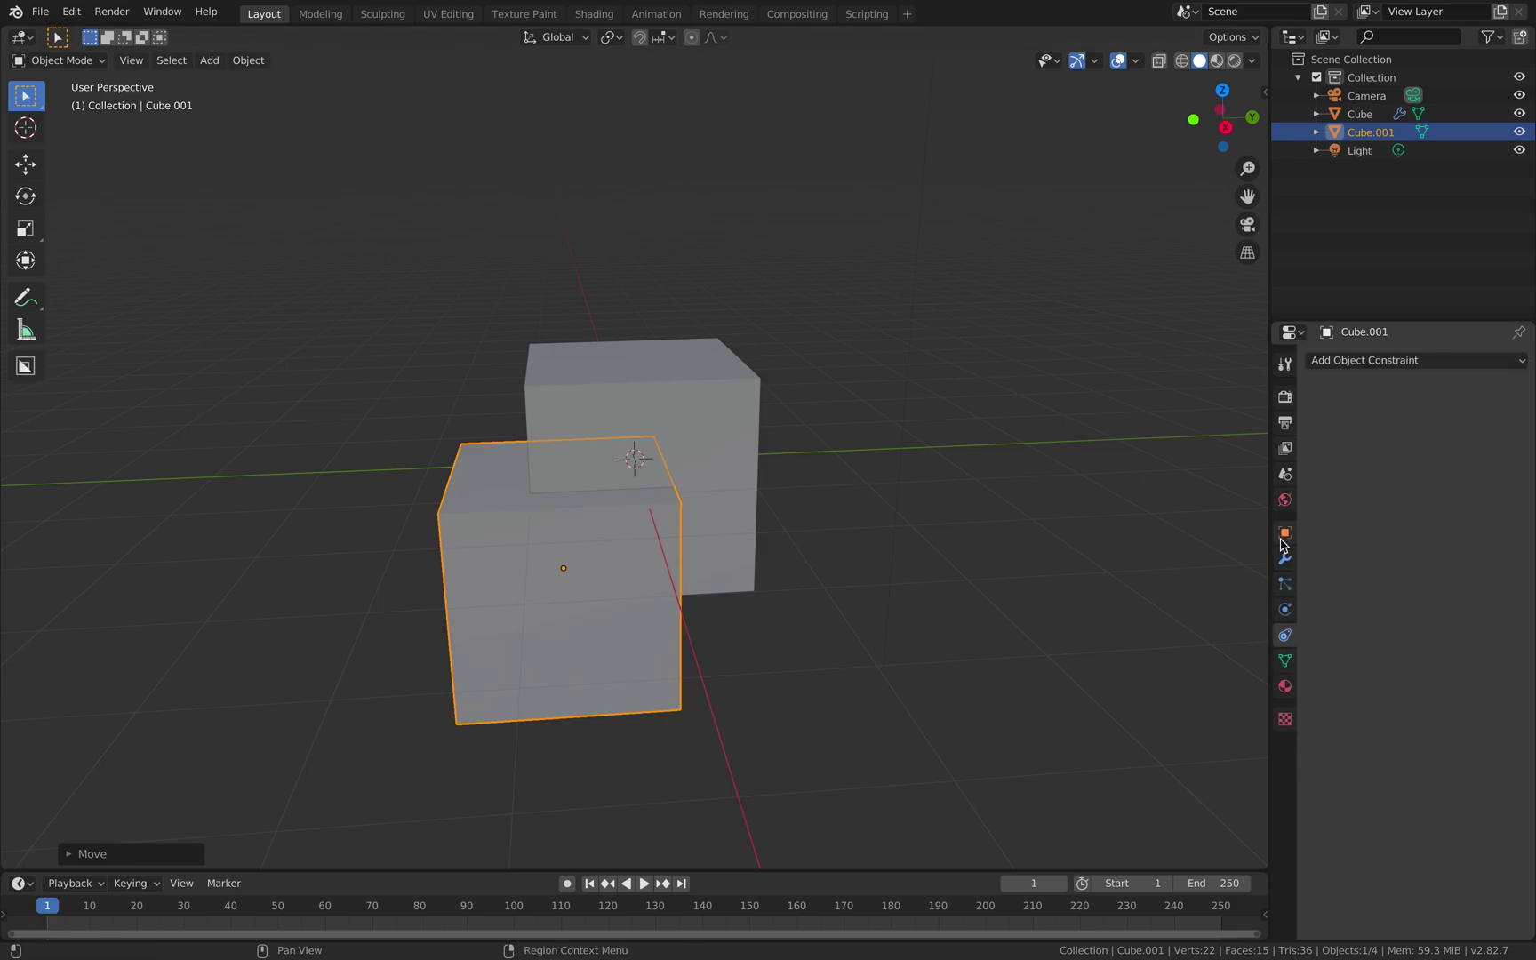
{"action": "left_click", "coordinate": [1286, 532]}
{"action": "left_click", "coordinate": [1346, 753]}
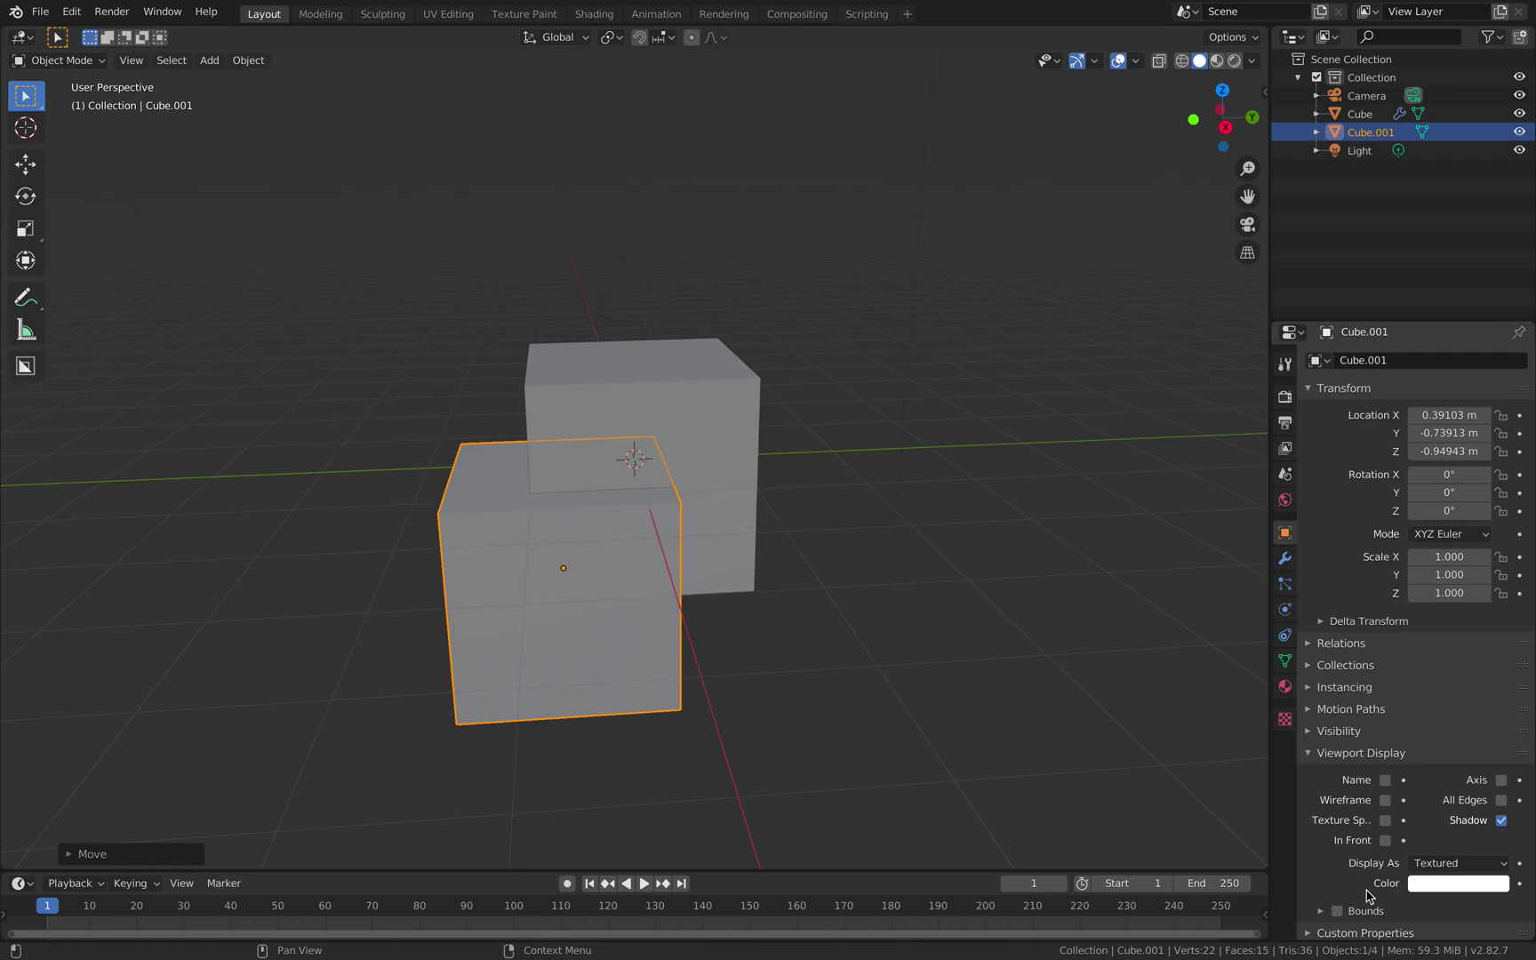
{"action": "left_click", "coordinate": [1429, 868]}
{"action": "left_click", "coordinate": [1431, 829]}
{"action": "middle_click_drag", "start_coordinate": [1022, 578], "coordinate": [912, 604]}
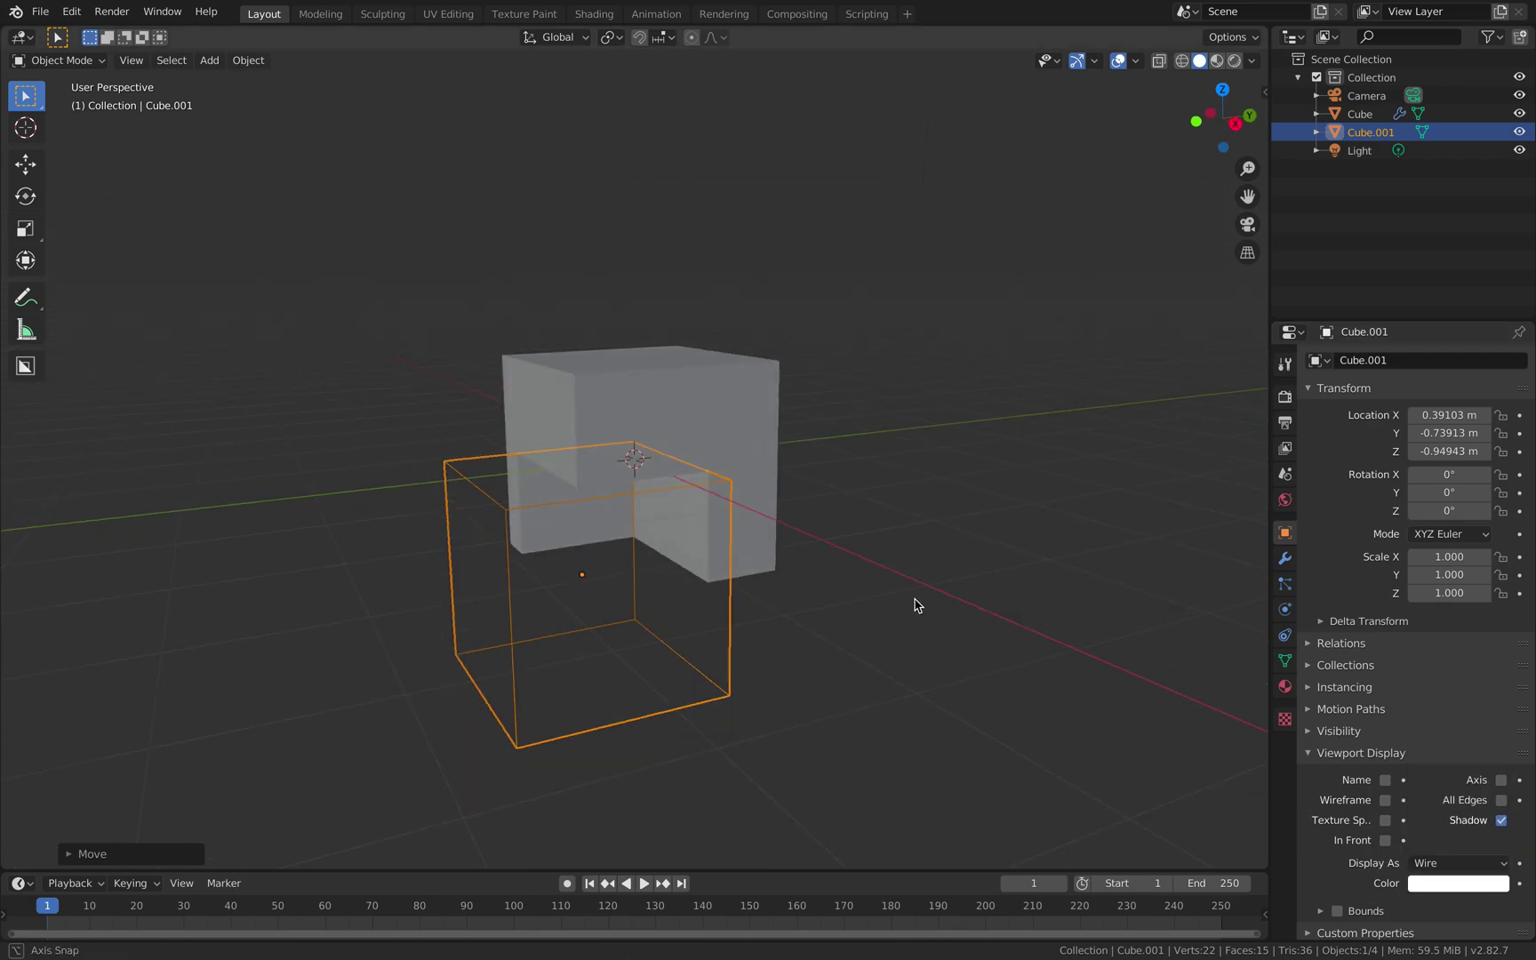
Step: Move the wireframe cutter repeatedly through the main cube, leaving it at about X 0.69 m, Y 0.66 m, Z 0.35 m
{"action": "left_click", "coordinate": [672, 582]}
{"action": "left_click", "coordinate": [660, 583]}
{"action": "middle_click_drag", "start_coordinate": [667, 587], "coordinate": [898, 613]}
{"action": "key", "text": "g"}
{"action": "left_click", "coordinate": [754, 601]}
{"action": "middle_click_drag", "start_coordinate": [754, 601], "coordinate": [676, 480]}
{"action": "key", "text": "g"}
{"action": "left_click", "coordinate": [676, 636]}
{"action": "key", "text": "g"}
{"action": "left_click", "coordinate": [657, 560]}
{"action": "key", "text": "g"}
{"action": "left_click", "coordinate": [620, 508]}
{"action": "key", "text": "g"}
{"action": "left_click", "coordinate": [798, 382]}
{"action": "middle_click_drag", "start_coordinate": [797, 383], "coordinate": [877, 449]}
{"action": "key", "text": "g"}
{"action": "left_click", "coordinate": [696, 456]}
{"action": "middle_click_drag", "start_coordinate": [696, 456], "coordinate": [738, 521]}
{"action": "key", "text": "g"}
{"action": "left_click", "coordinate": [785, 534]}
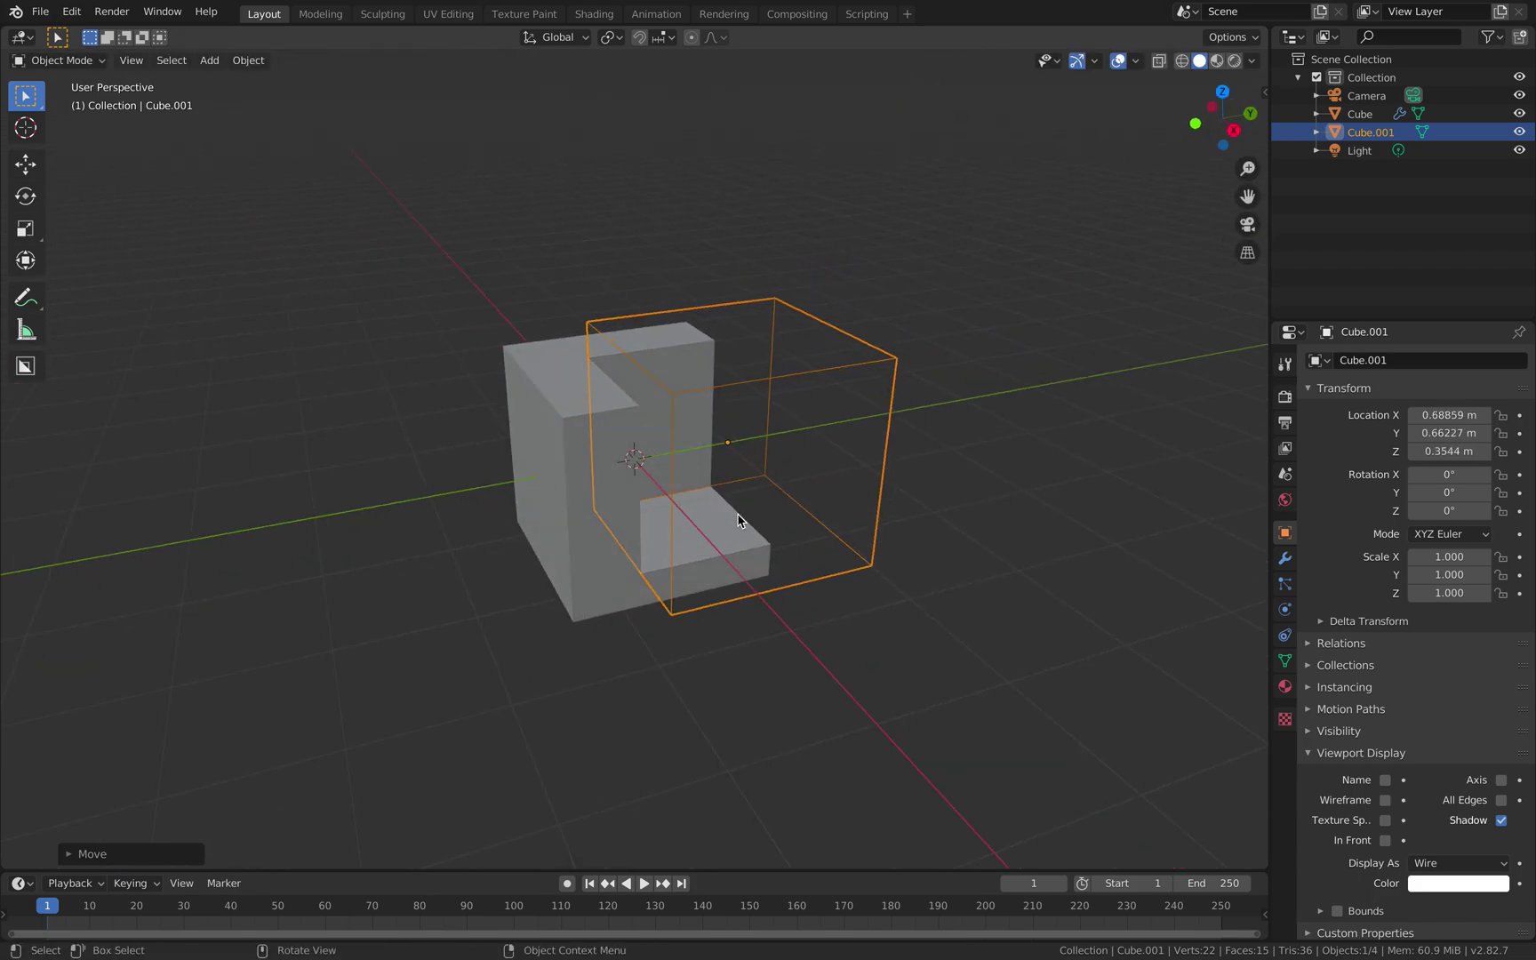
Step: Change the main cube's Boolean operation to Intersect
{"action": "left_click", "coordinate": [563, 381]}
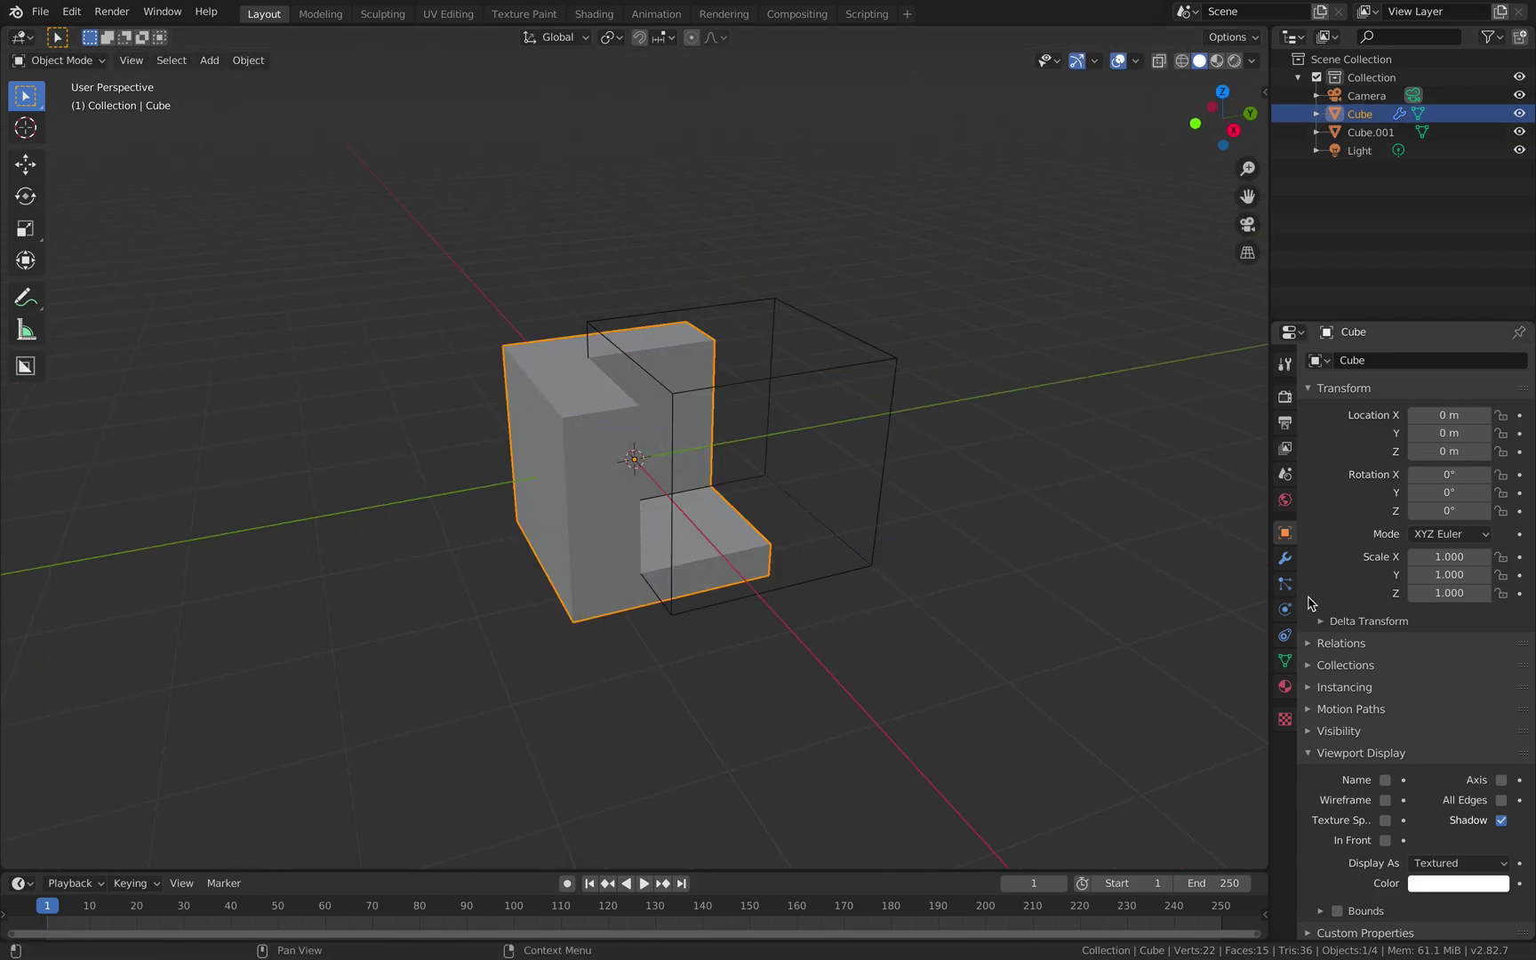
{"action": "left_click", "coordinate": [1285, 562]}
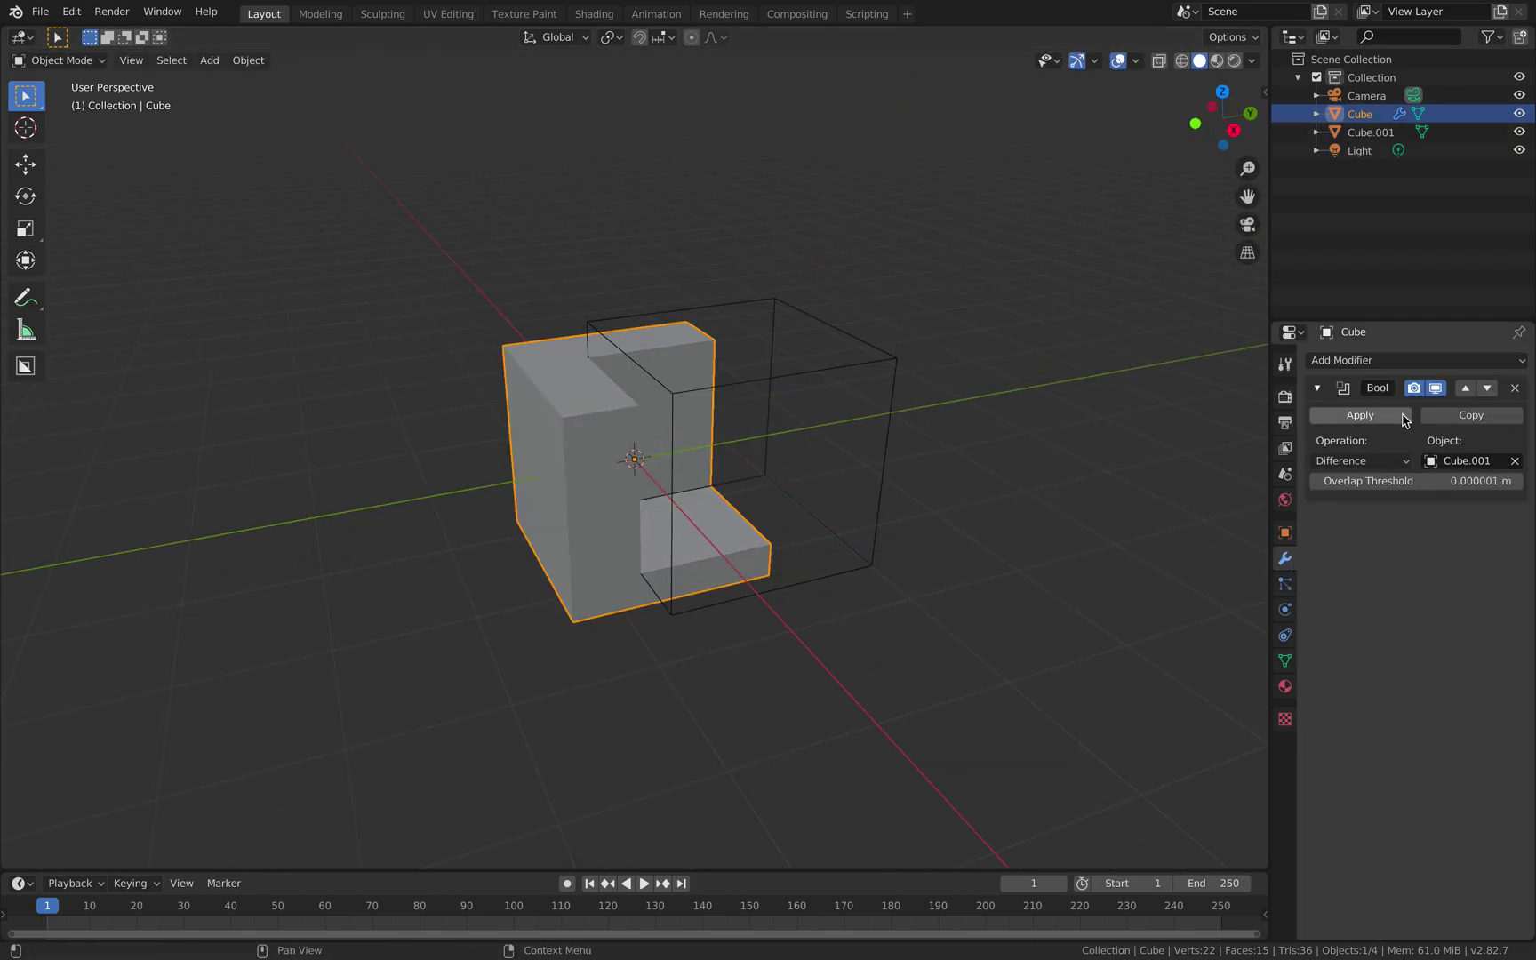
{"action": "left_click", "coordinate": [1380, 460]}
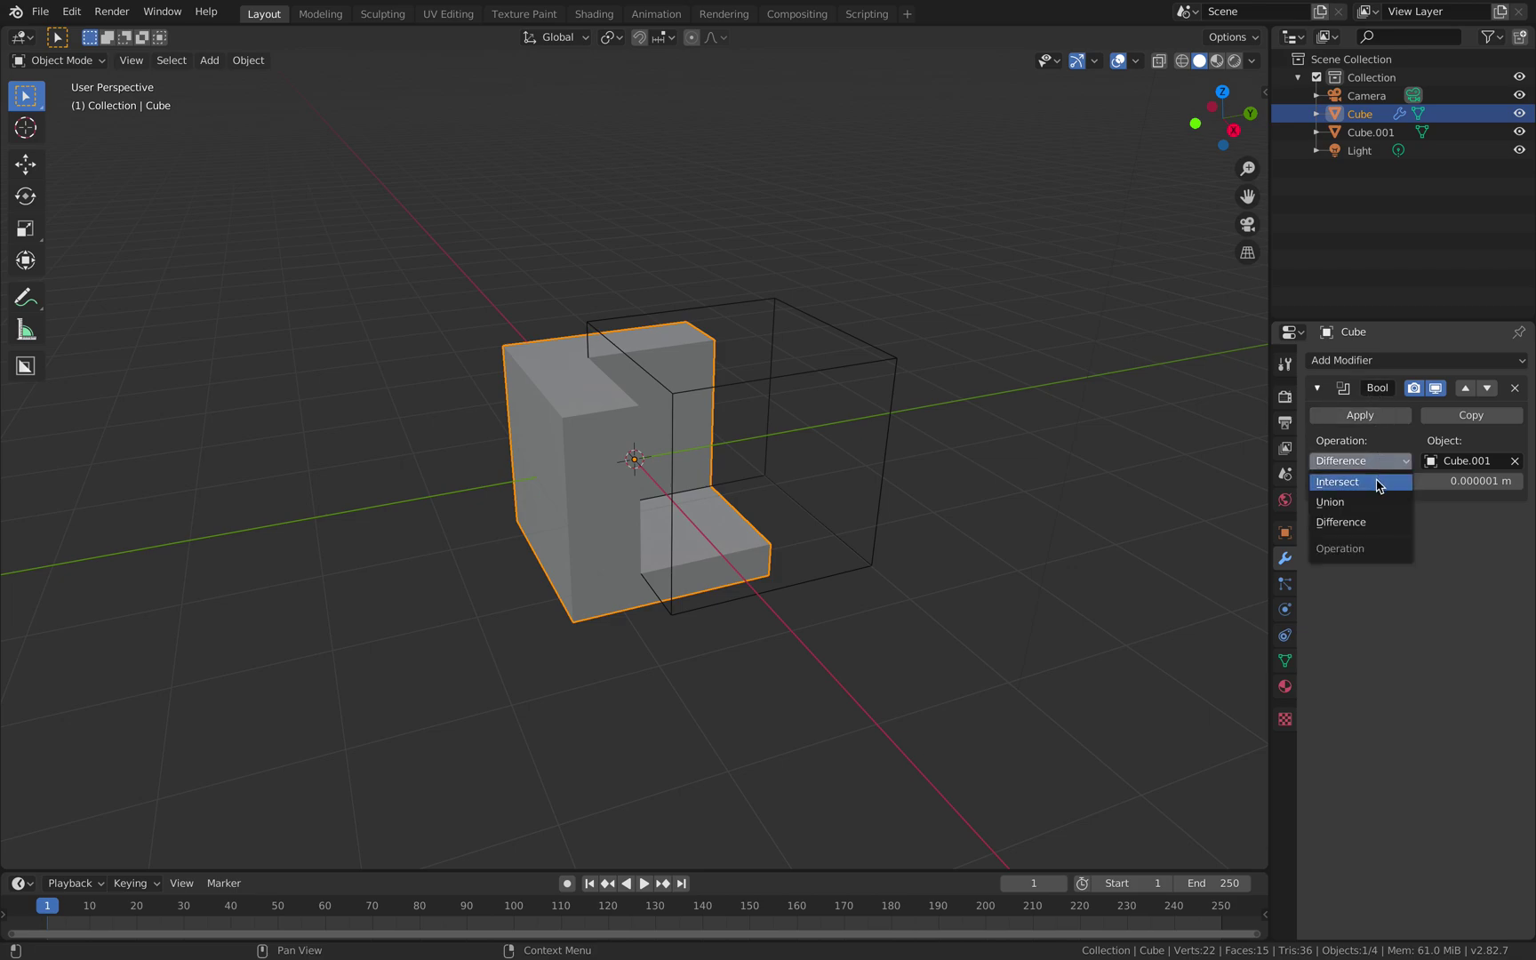
{"action": "left_click", "coordinate": [1377, 482]}
Step: Move the wireframe cutter down so that it overlaps the lower part of the main cube
{"action": "middle_click_drag", "start_coordinate": [968, 445], "coordinate": [877, 419]}
{"action": "left_click", "coordinate": [878, 394]}
{"action": "left_click", "coordinate": [878, 394]}
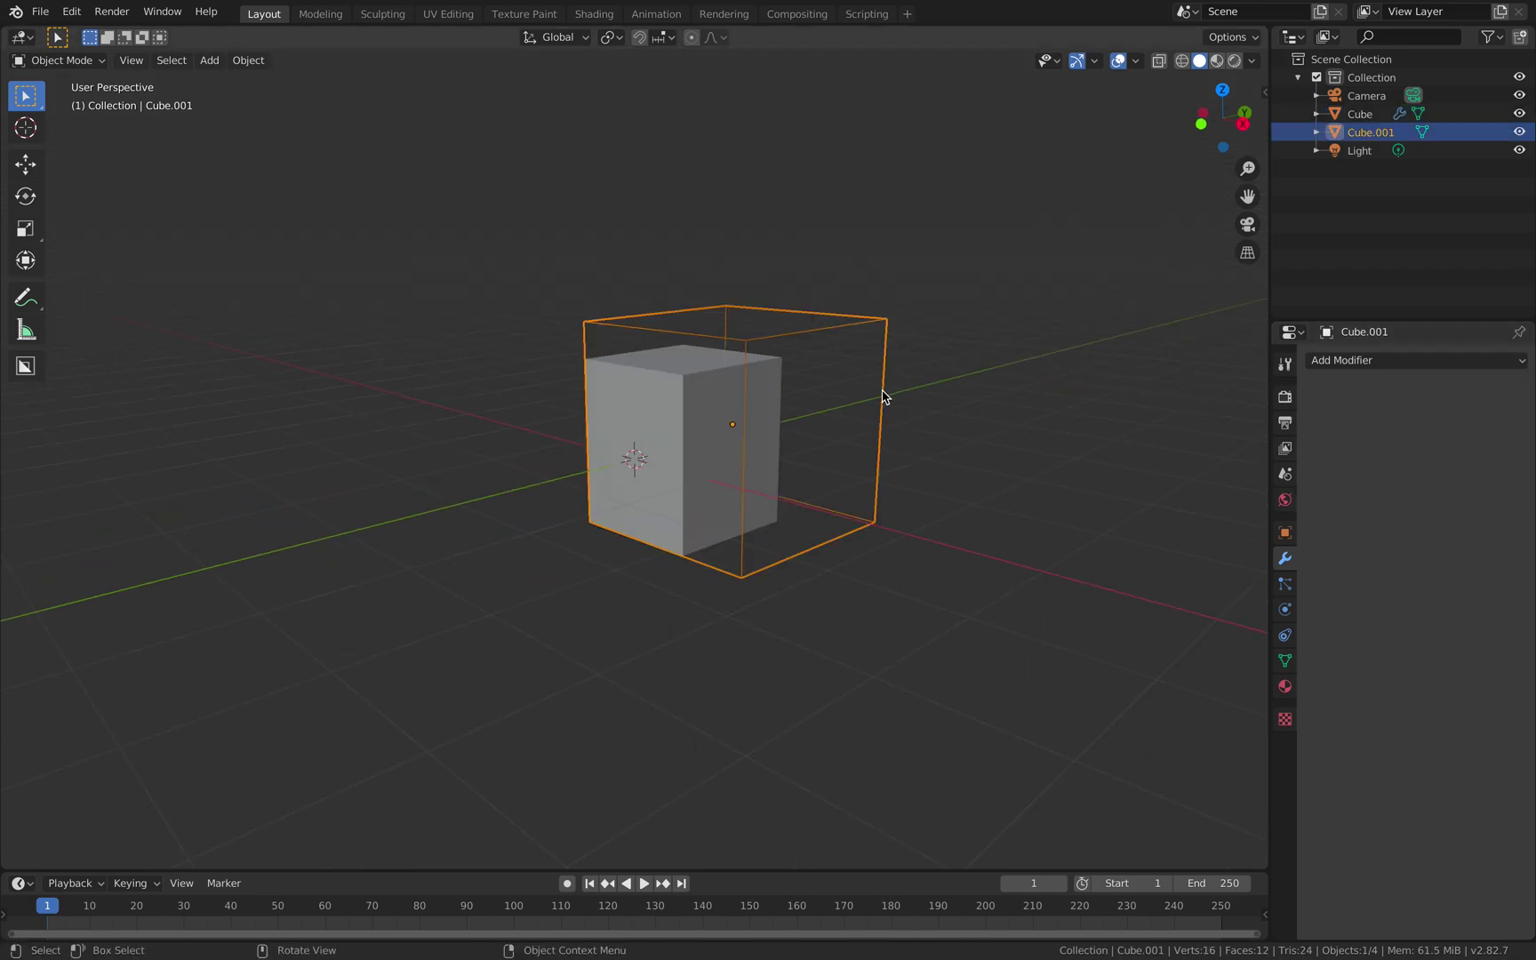
{"action": "key", "text": "g"}
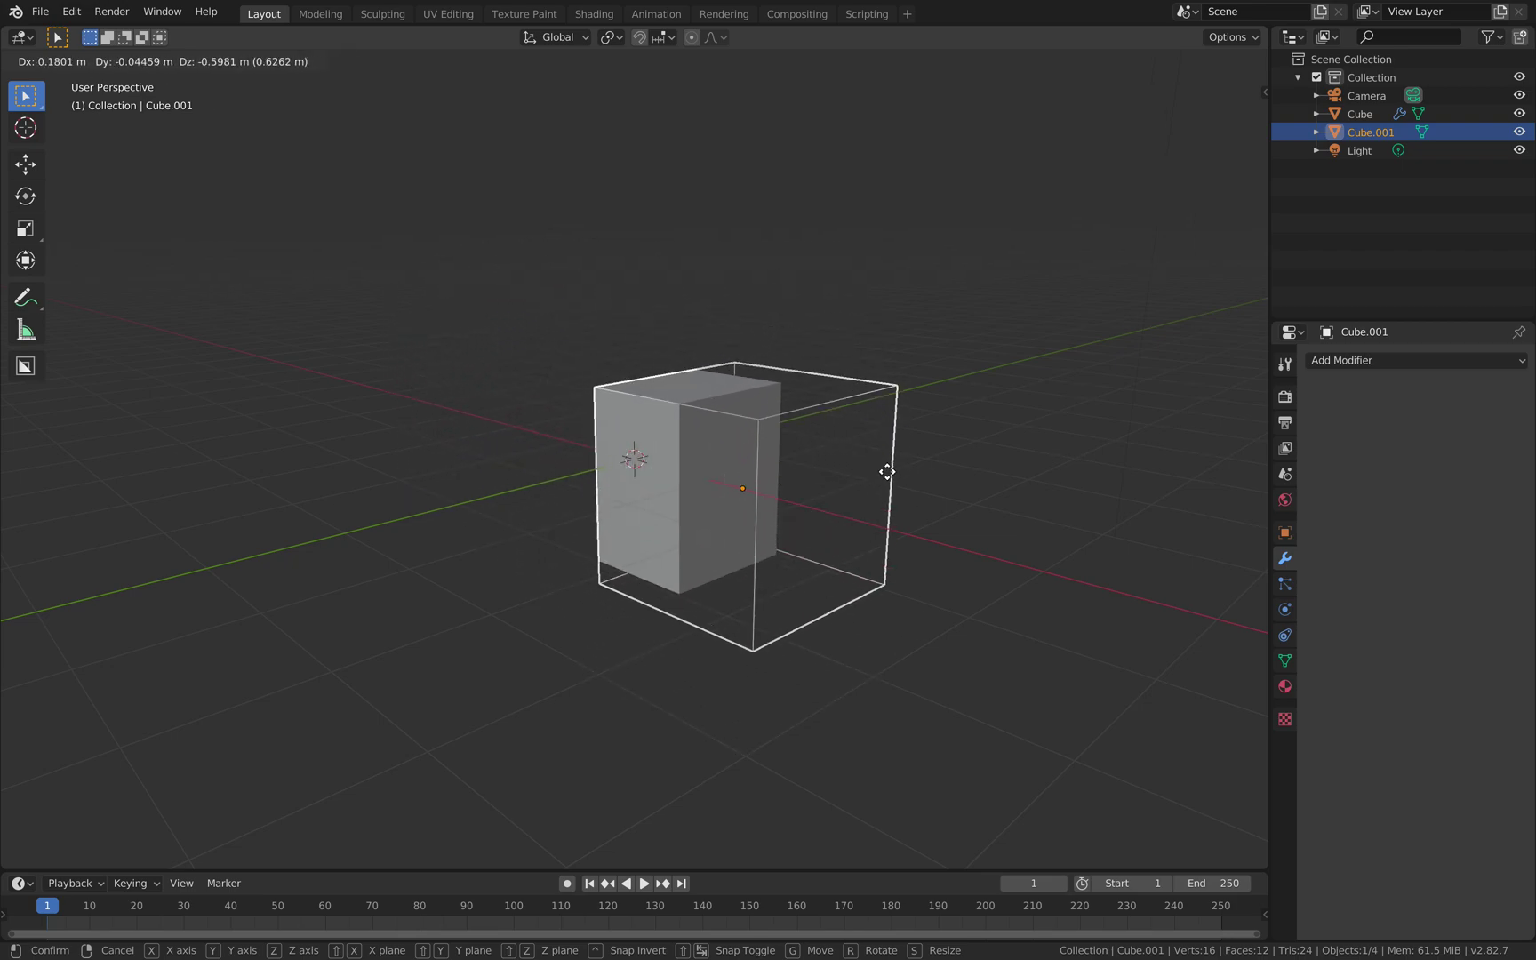
{"action": "left_click", "coordinate": [775, 428]}
Step: Change the main cube's Boolean operation to Union and examine the merged shape
{"action": "left_click", "coordinate": [772, 432]}
{"action": "left_click", "coordinate": [1317, 462]}
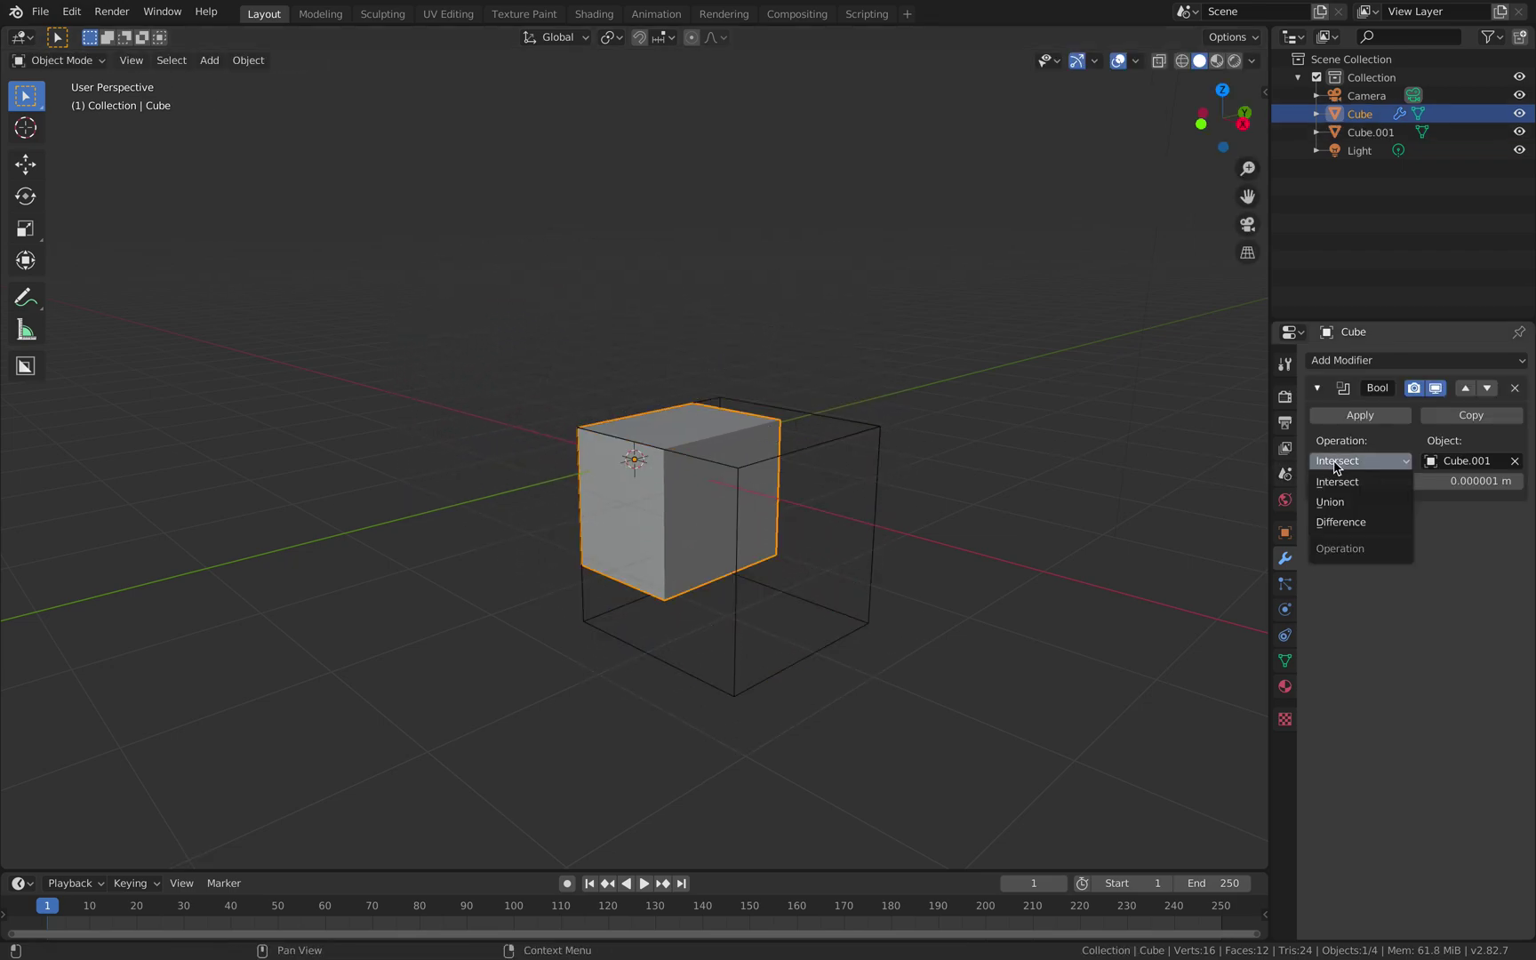
{"action": "left_click", "coordinate": [1341, 500]}
{"action": "middle_click_drag", "start_coordinate": [969, 436], "coordinate": [925, 431]}
{"action": "mouse_move", "coordinate": [752, 428]}
{"action": "middle_mouse_down"}
{"action": "mouse_move", "coordinate": [685, 439]}
{"action": "mouse_move", "coordinate": [770, 448]}
{"action": "middle_mouse_up"}
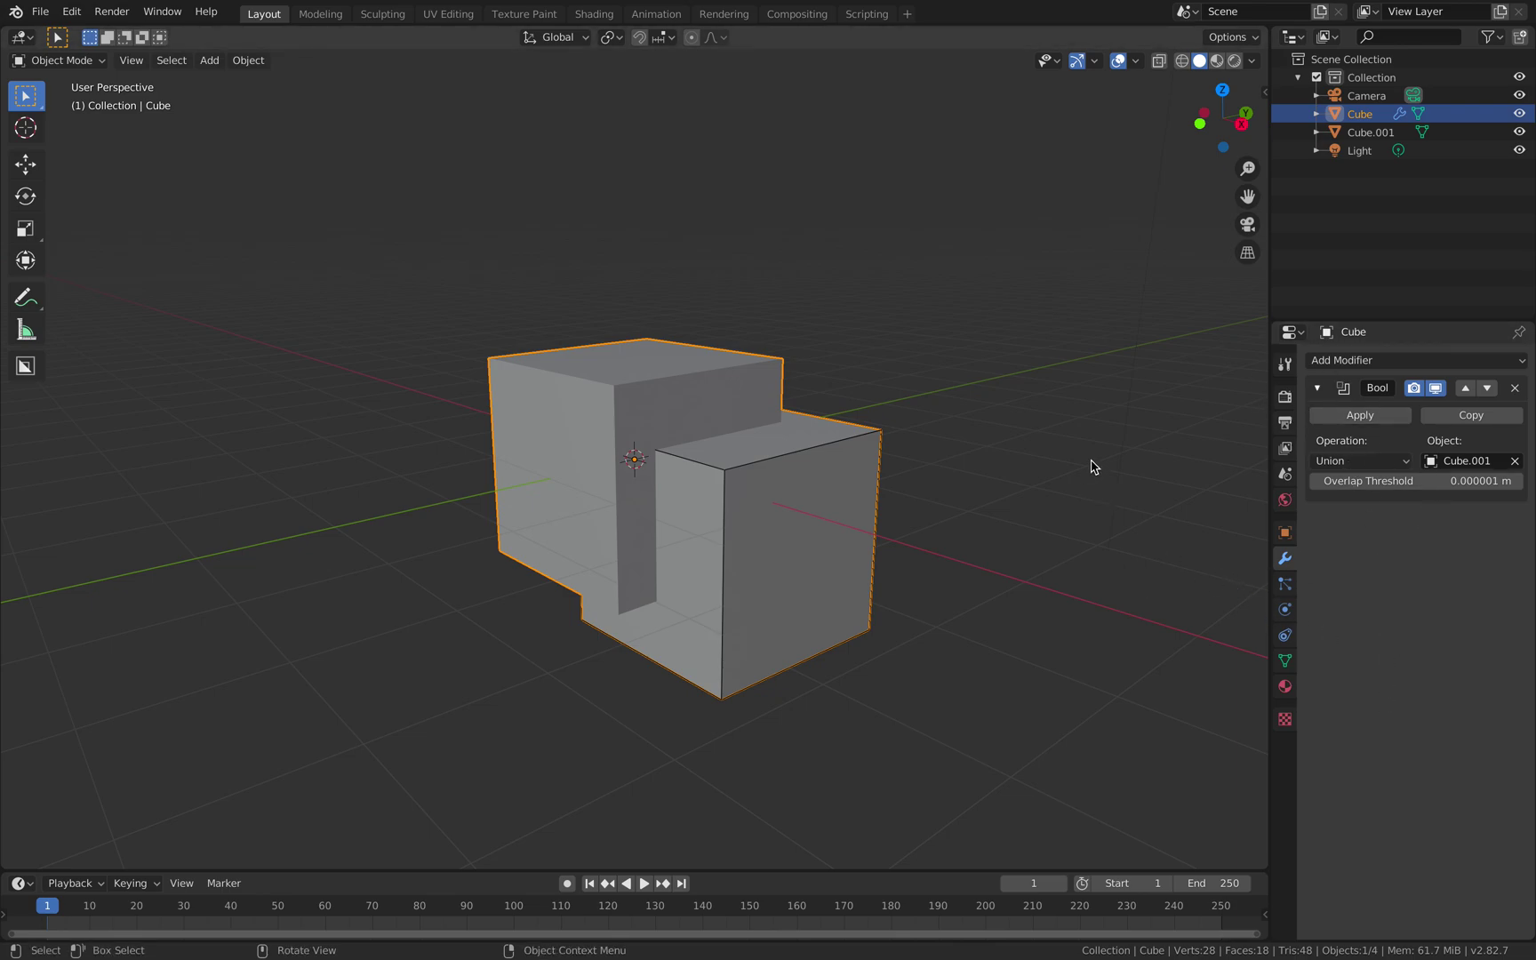
Step: Delete all objects in the scene and add a new cube
{"action": "left_click", "coordinate": [906, 426]}
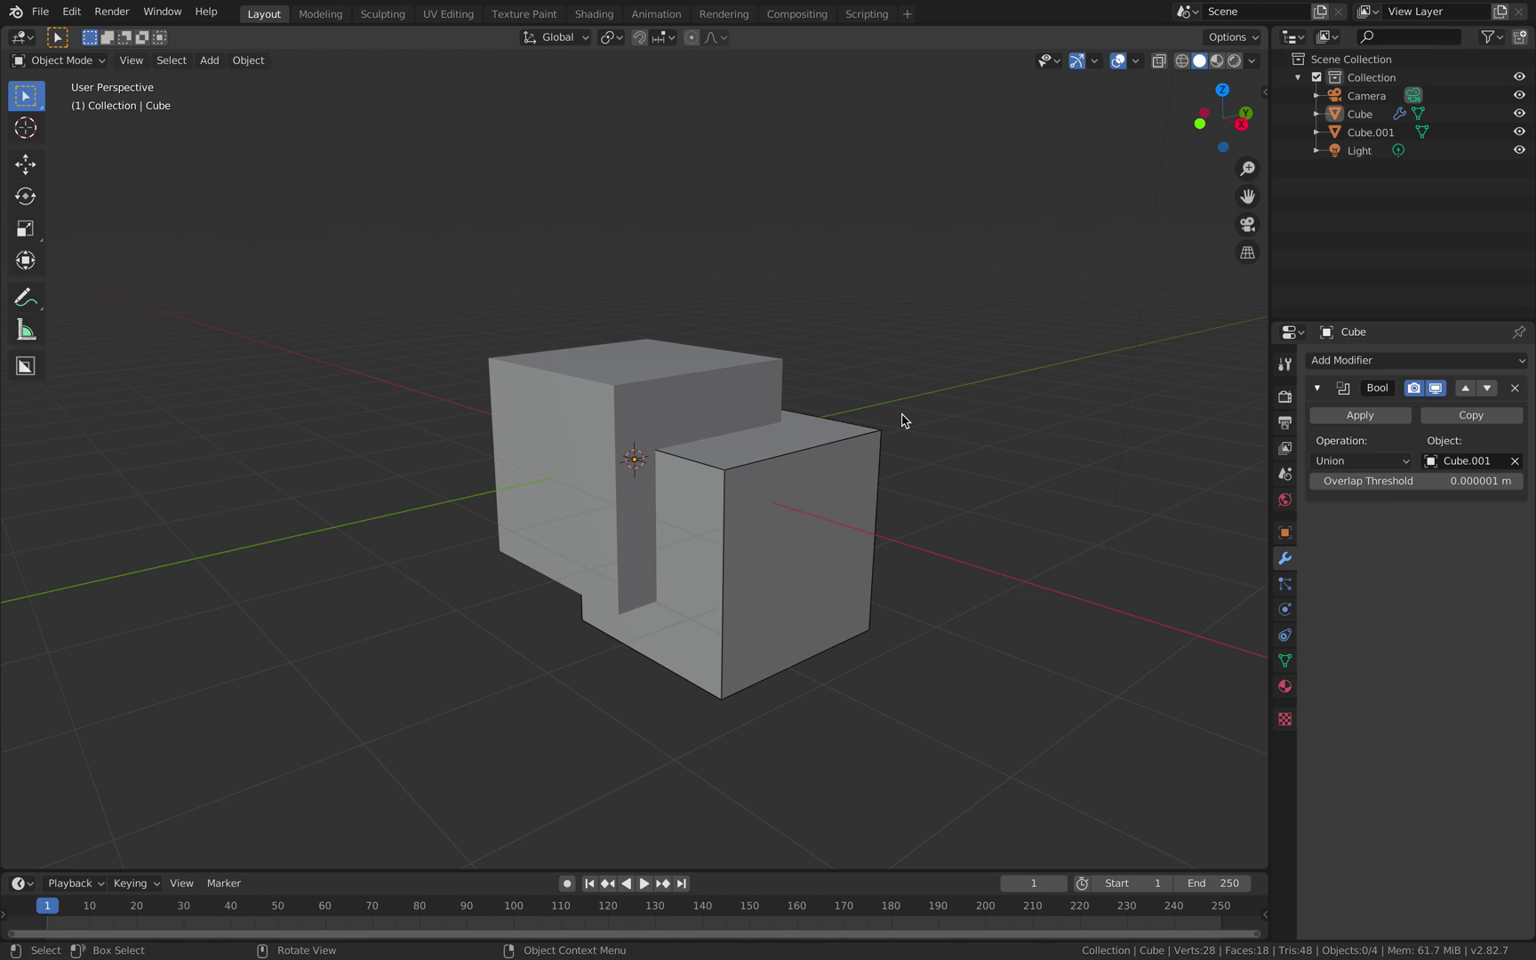
{"action": "key", "text": "a"}
{"action": "key", "text": "Delete"}
{"action": "key", "text": "shift+a"}
{"action": "mouse_move", "coordinate": [590, 381]}
{"action": "left_click", "coordinate": [725, 398]}
{"action": "scroll", "coordinate": [724, 397], "scroll_direction": "up", "scroll_amount": 2}
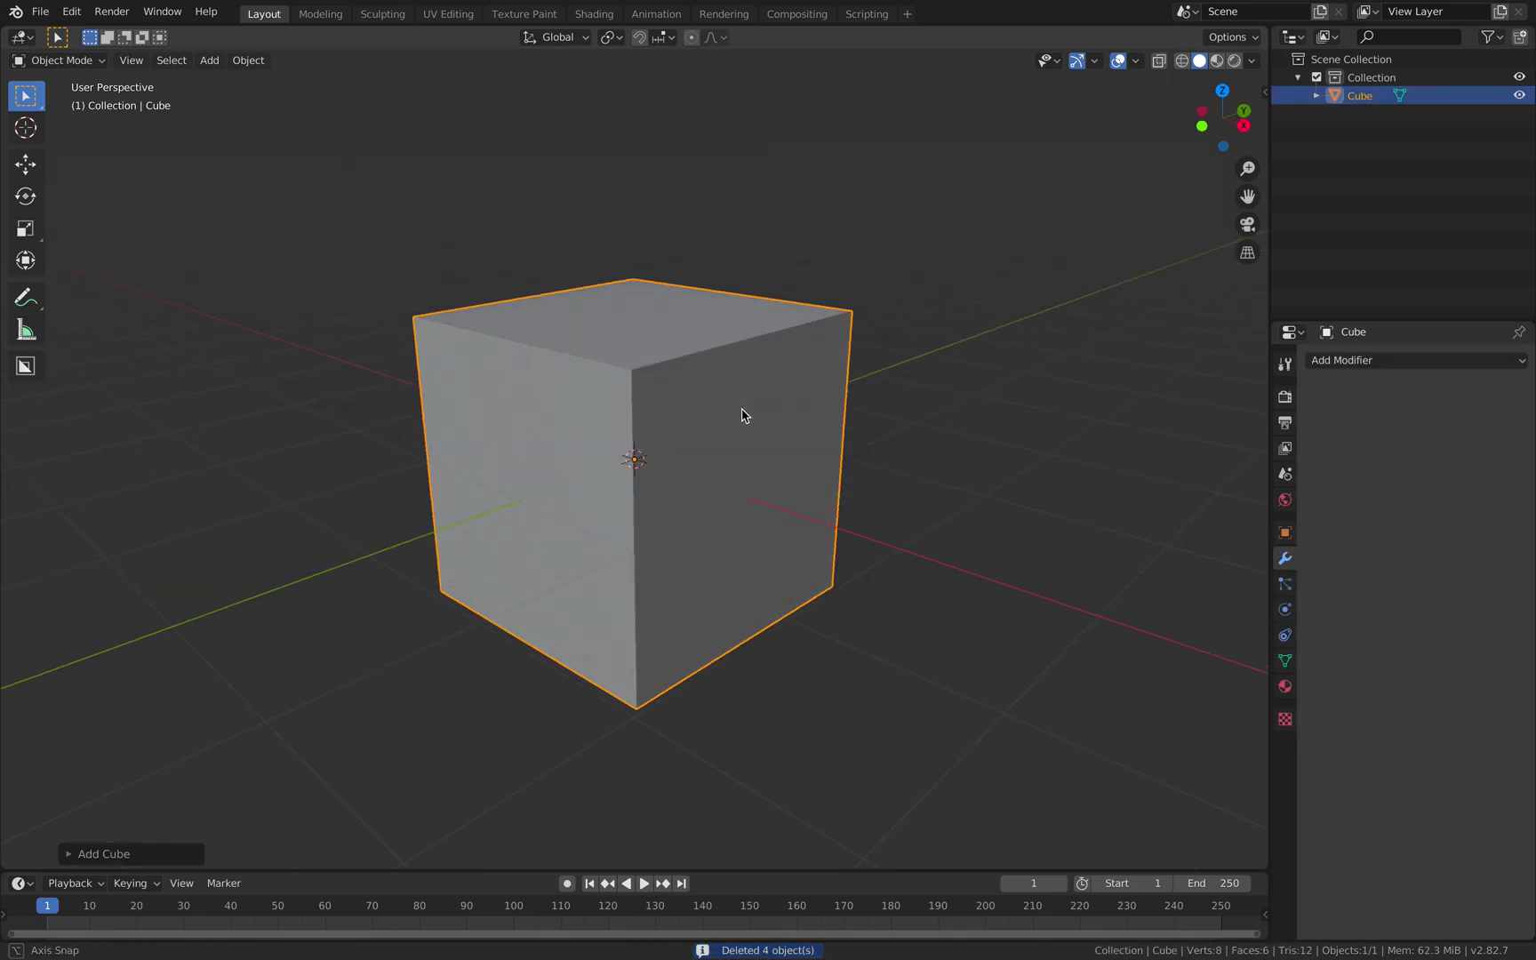
Step: With the BoxCutter tool, cut a box-shaped notch out of an upper corner of the cube
{"action": "left_click", "coordinate": [25, 366]}
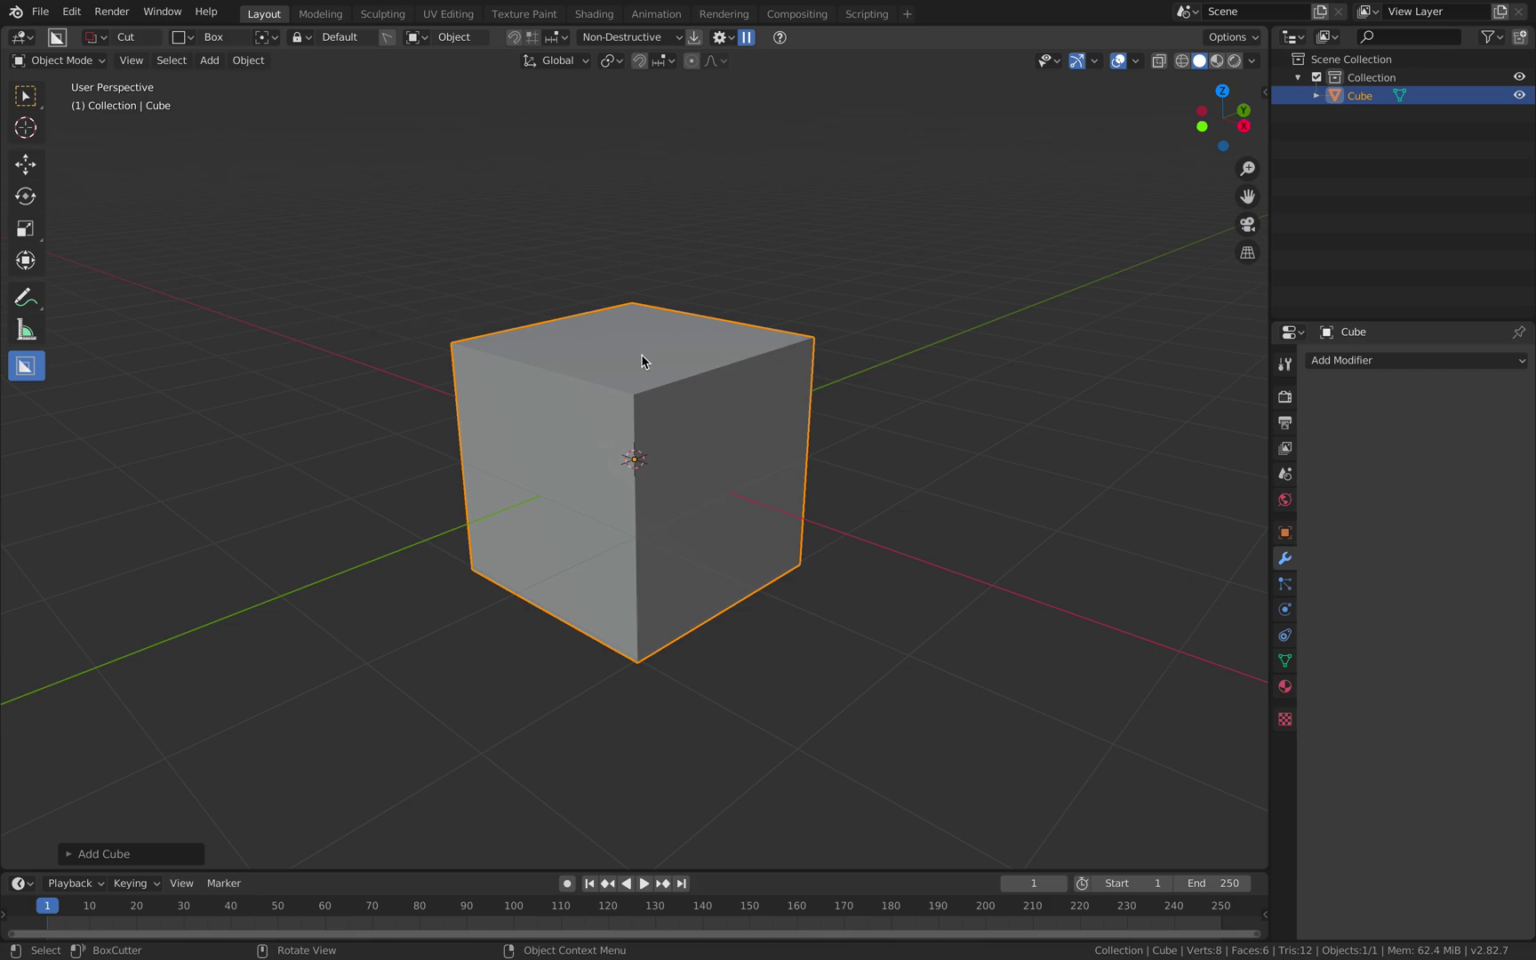
{"action": "middle_click_drag", "start_coordinate": [649, 364], "coordinate": [578, 387]}
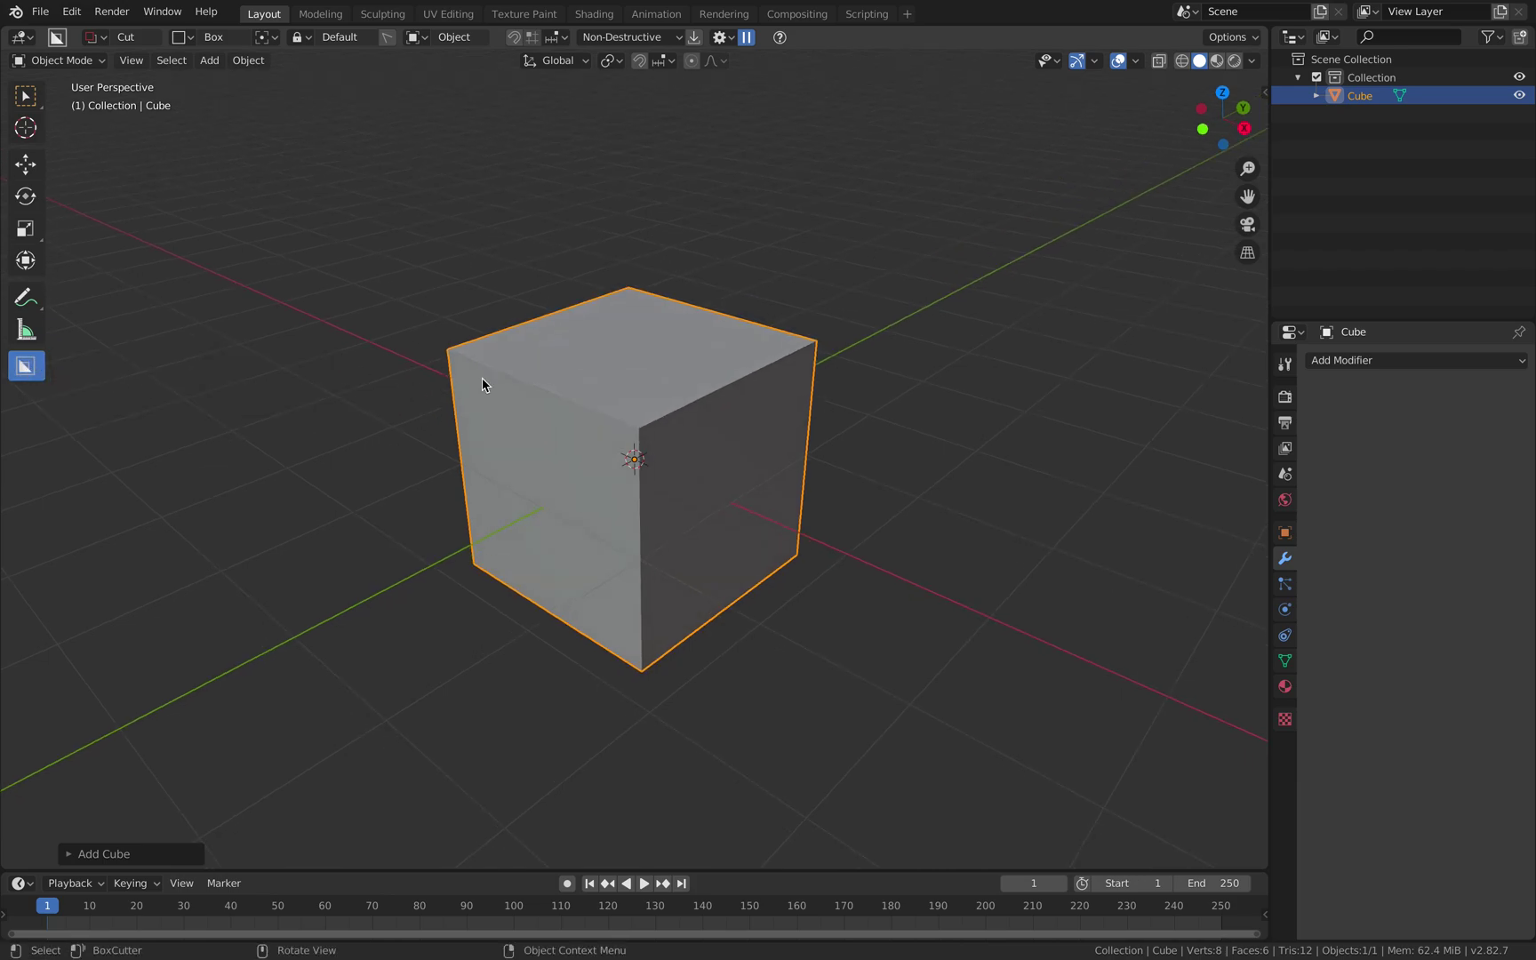
{"action": "left_click_drag", "start_coordinate": [696, 359], "coordinate": [936, 367]}
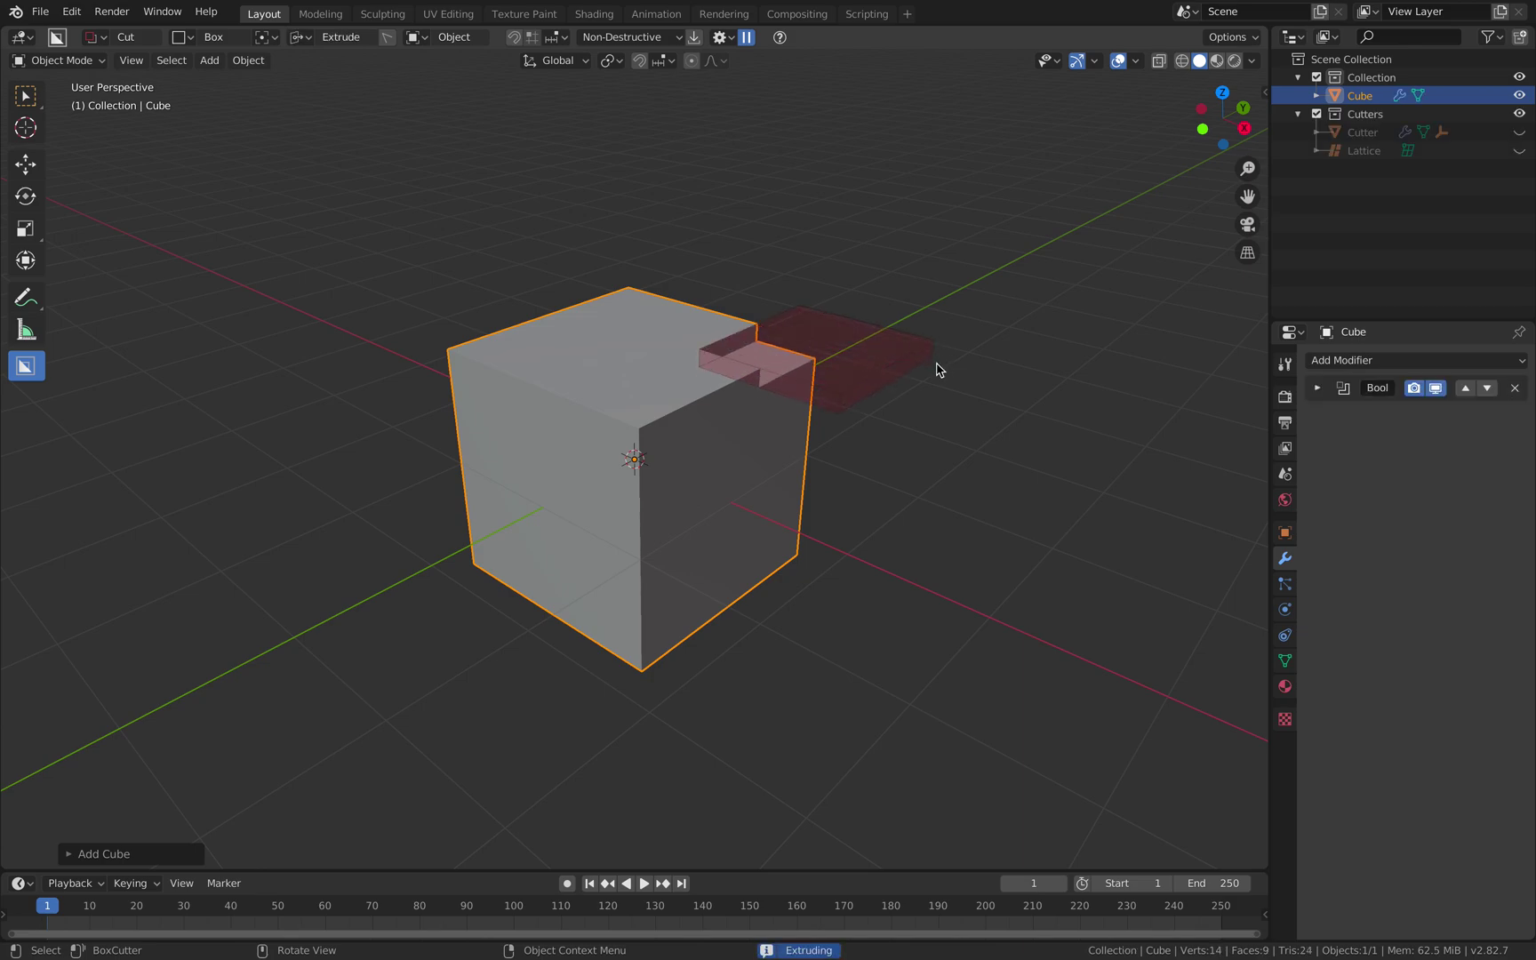
{"action": "left_click", "coordinate": [948, 471]}
Step: Cut a horizontal groove across the cube's side below mid-height and a rectangular pocket into its top face
{"action": "left_click_drag", "start_coordinate": [679, 551], "coordinate": [476, 551]}
{"action": "left_click", "coordinate": [304, 448]}
{"action": "middle_click_drag", "start_coordinate": [480, 377], "coordinate": [583, 407]}
{"action": "mouse_move", "coordinate": [599, 319]}
{"action": "left_mouse_down"}
{"action": "mouse_move", "coordinate": [498, 425]}
{"action": "mouse_move", "coordinate": [512, 446]}
{"action": "left_mouse_up"}
{"action": "left_click", "coordinate": [548, 480]}
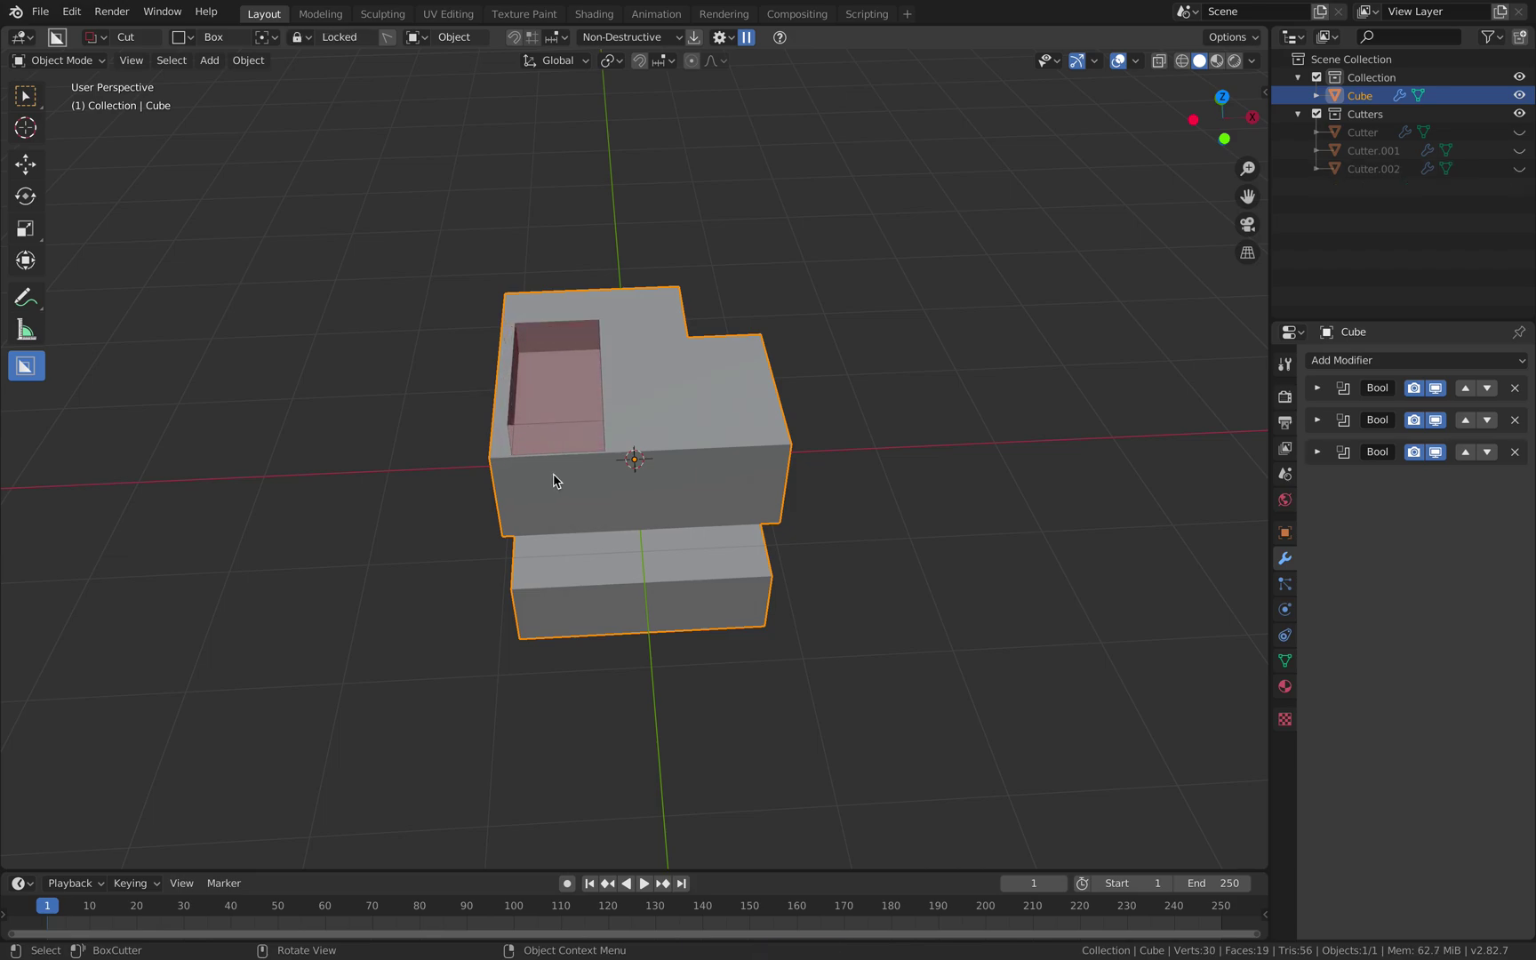
Step: Cut a wide rectangular recess into the upper block's front face and a box notch into its adjoining side
{"action": "middle_click_drag", "start_coordinate": [548, 480], "coordinate": [530, 414]}
{"action": "left_click_drag", "start_coordinate": [507, 386], "coordinate": [761, 448]}
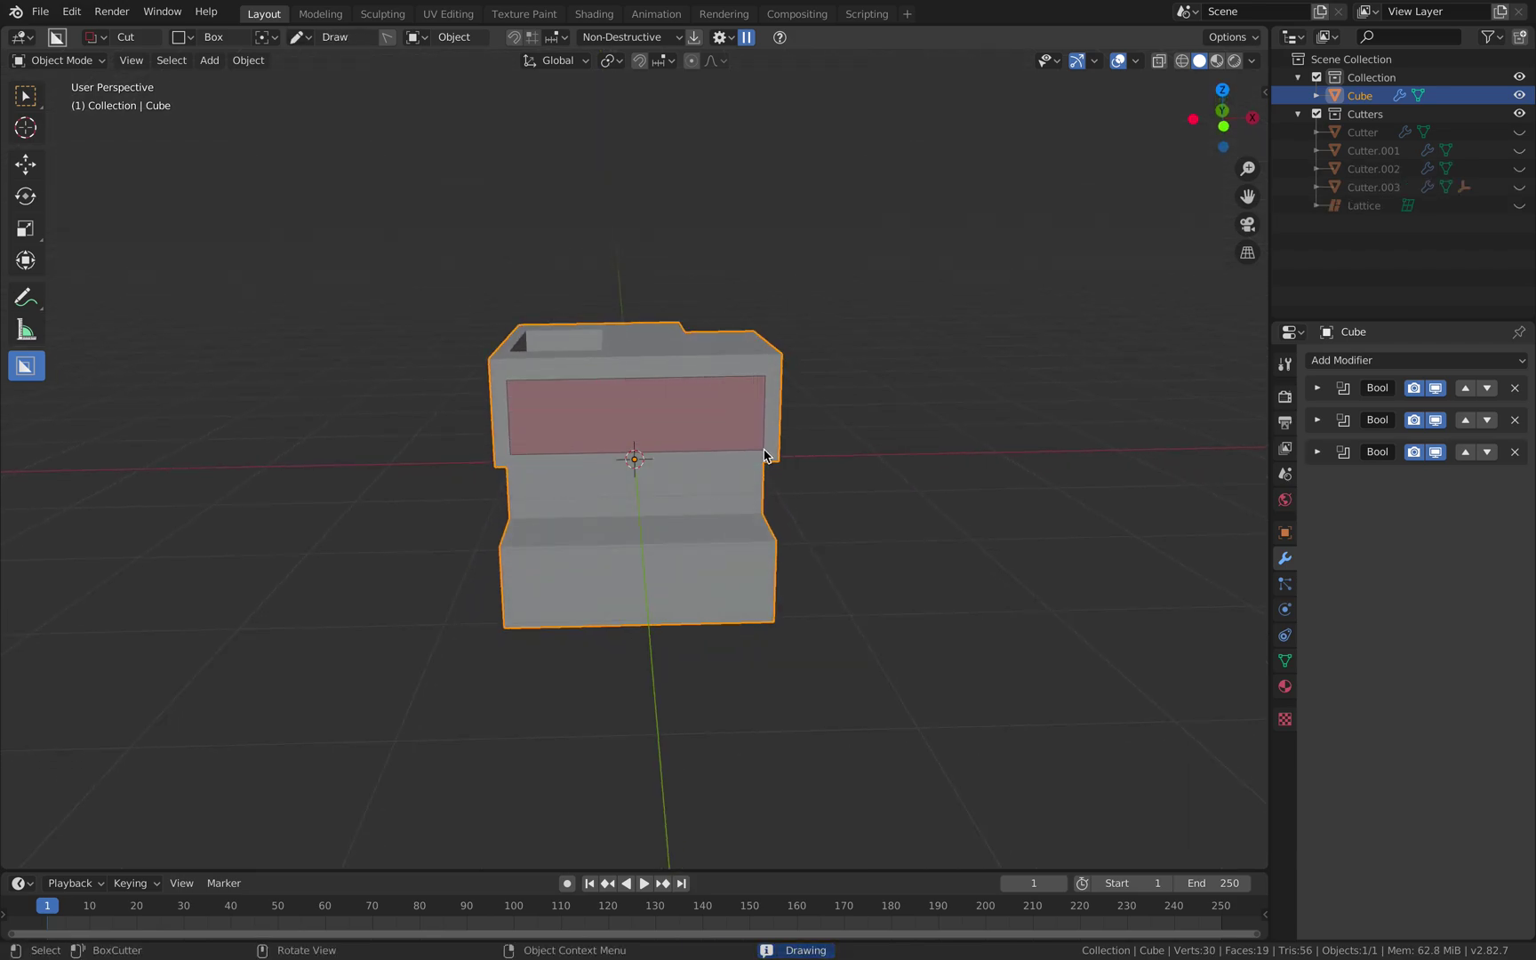
{"action": "left_click", "coordinate": [693, 338]}
{"action": "middle_click_drag", "start_coordinate": [693, 338], "coordinate": [654, 382]}
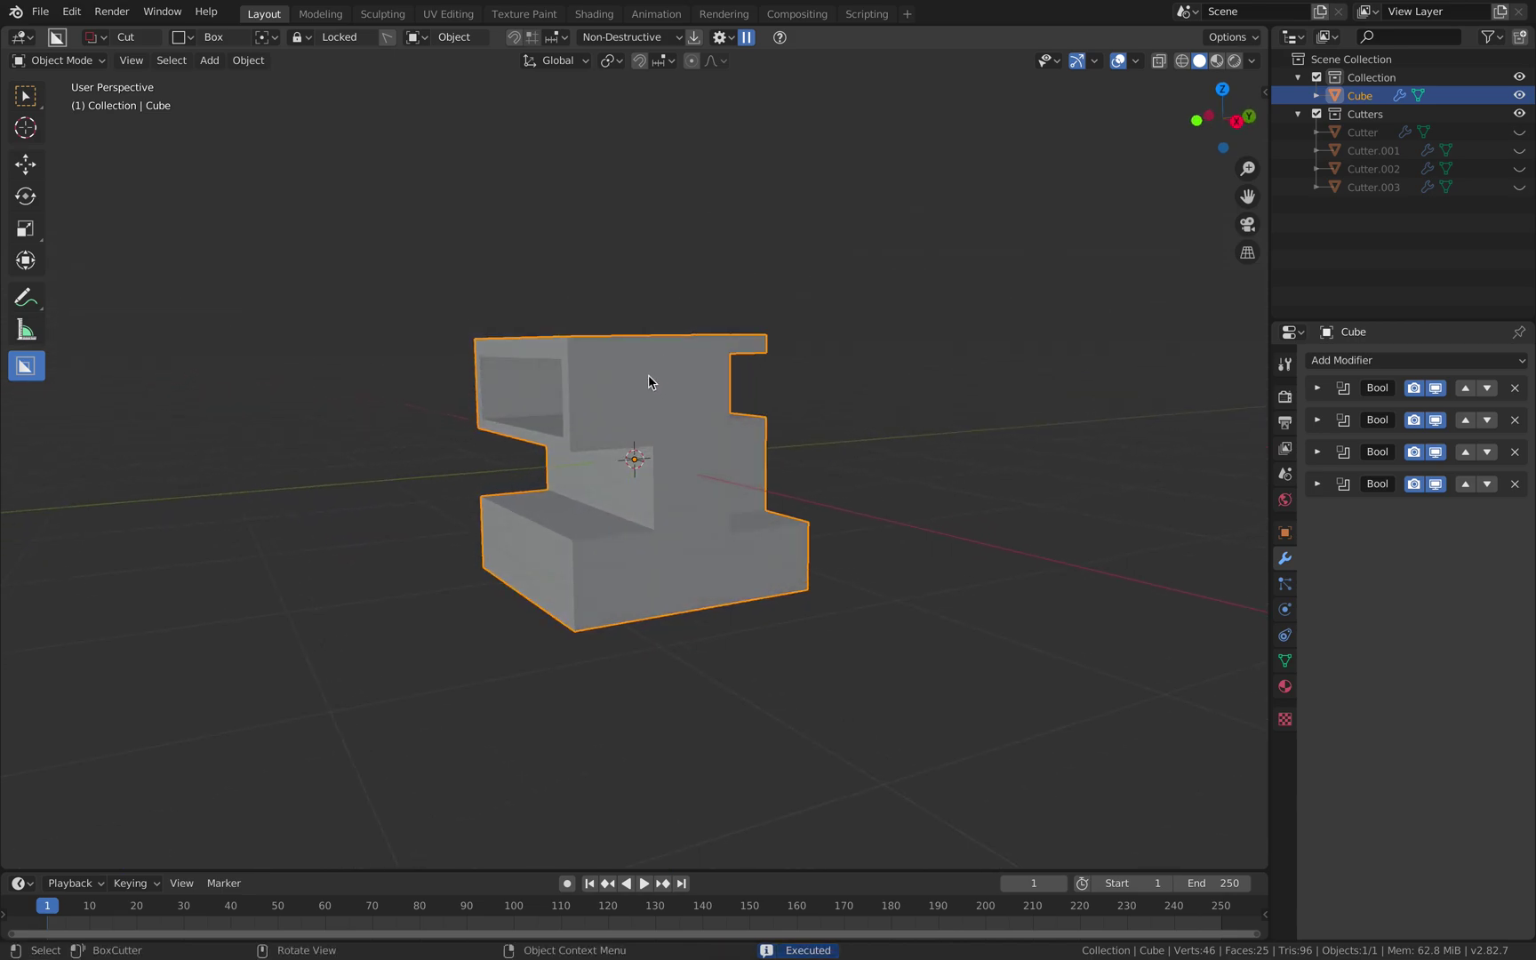
{"action": "left_click_drag", "start_coordinate": [620, 390], "coordinate": [493, 315]}
{"action": "left_click", "coordinate": [494, 318]}
{"action": "mouse_move", "coordinate": [513, 324]}
{"action": "middle_mouse_down"}
{"action": "mouse_move", "coordinate": [609, 360]}
{"action": "mouse_move", "coordinate": [660, 331]}
{"action": "middle_mouse_up"}
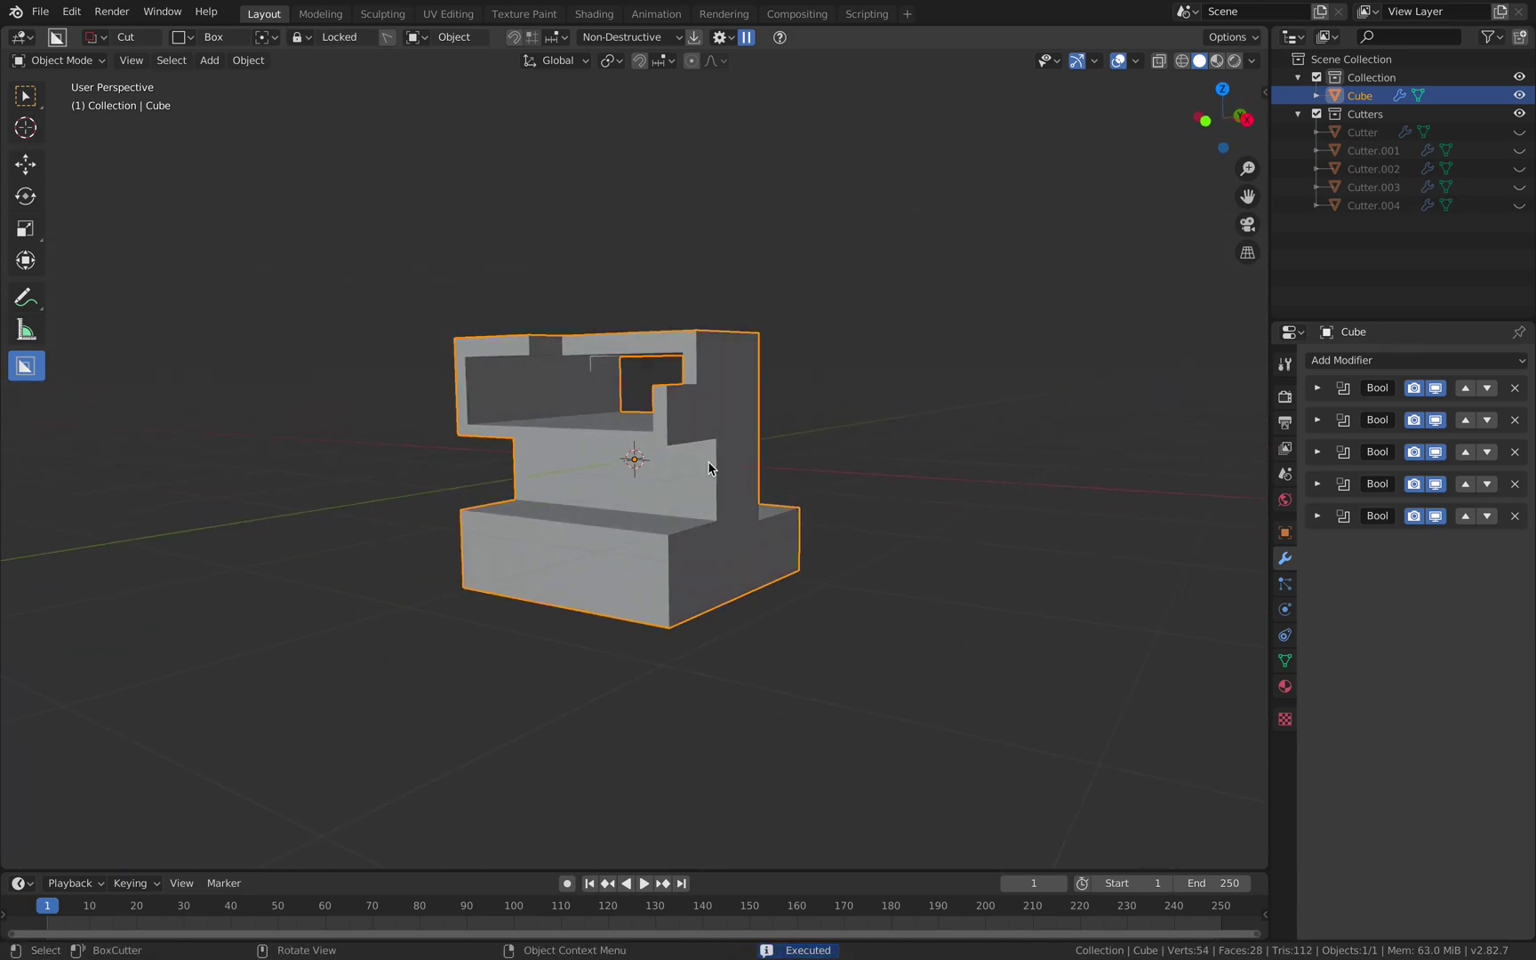
Step: Cut a box out of a lower corner of the block and a tall rectangular recess into a full-height side
{"action": "middle_click_drag", "start_coordinate": [709, 470], "coordinate": [642, 400]}
{"action": "mouse_move", "coordinate": [656, 511]}
{"action": "left_mouse_down"}
{"action": "mouse_move", "coordinate": [558, 613]}
{"action": "mouse_move", "coordinate": [544, 608]}
{"action": "left_mouse_up"}
{"action": "left_click", "coordinate": [358, 632]}
{"action": "middle_click_drag", "start_coordinate": [472, 555], "coordinate": [742, 594]}
{"action": "middle_click_drag", "start_coordinate": [605, 532], "coordinate": [705, 557]}
{"action": "left_click_drag", "start_coordinate": [634, 391], "coordinate": [526, 592]}
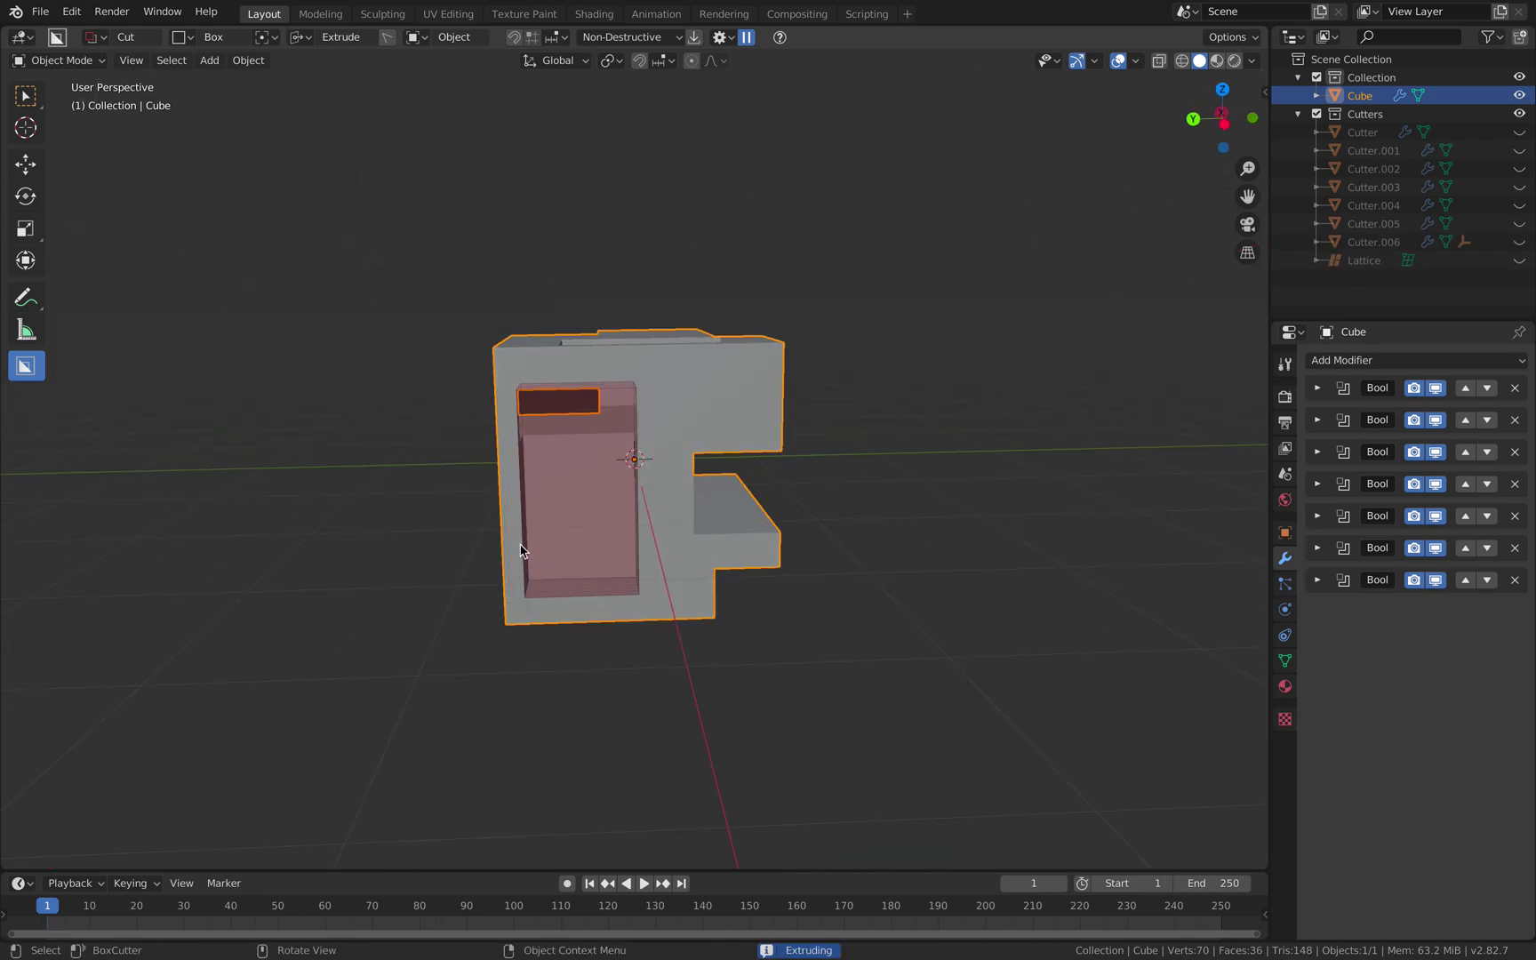
{"action": "left_click", "coordinate": [511, 401]}
Step: Cut a rectangular opening through the lower part of the wall, down past its bottom edge
{"action": "middle_click_drag", "start_coordinate": [511, 401], "coordinate": [655, 507]}
{"action": "left_click_drag", "start_coordinate": [655, 507], "coordinate": [747, 633]}
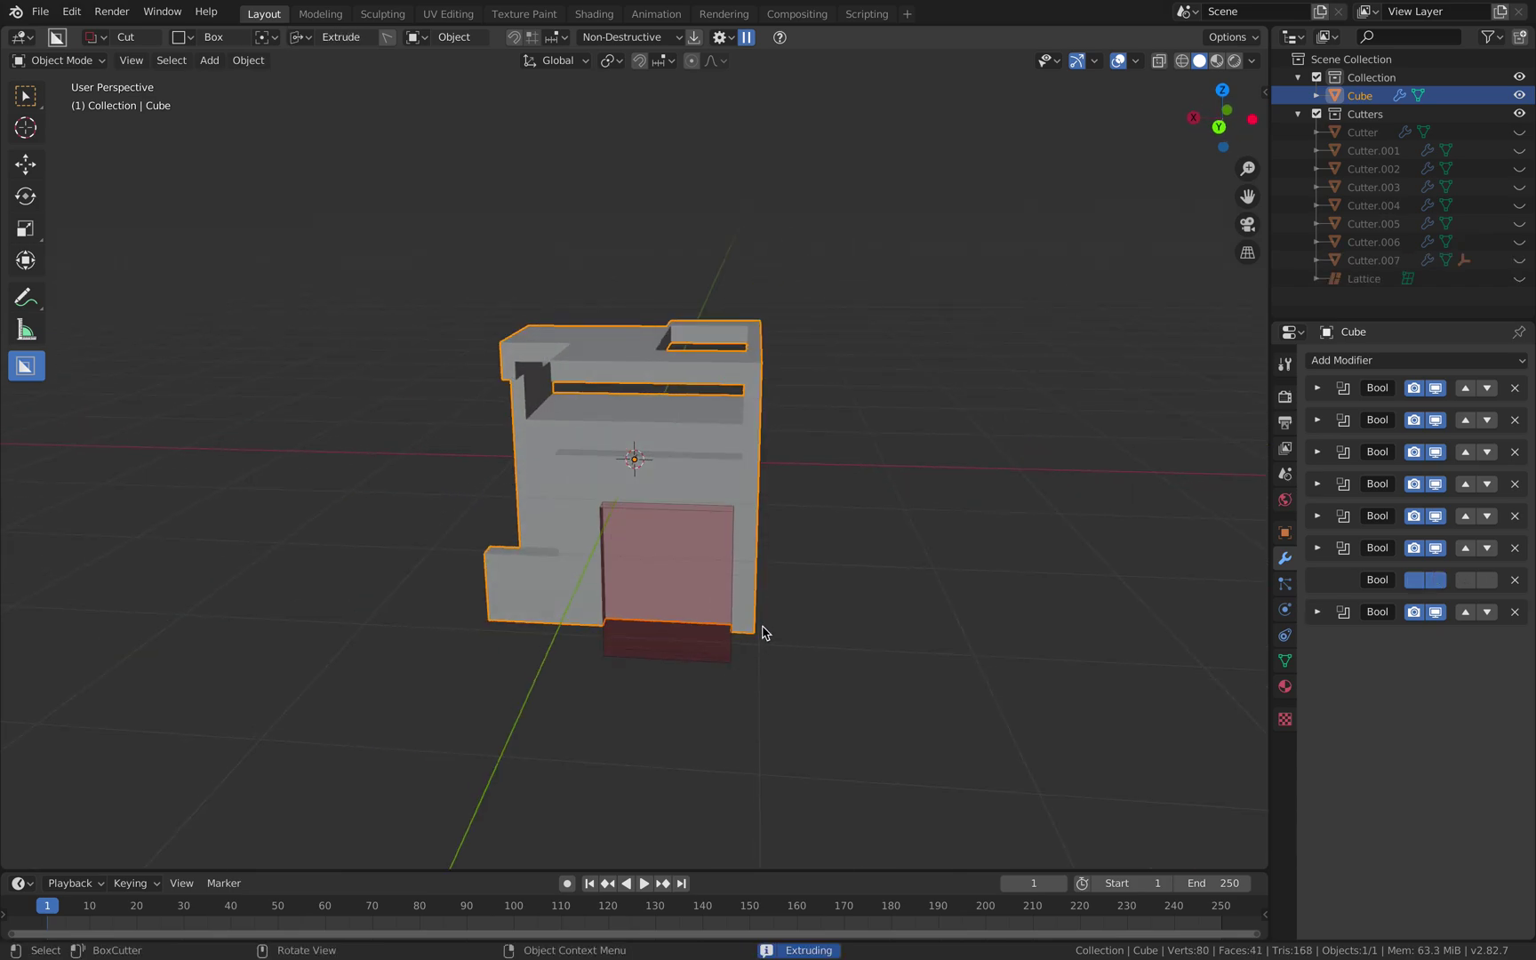
{"action": "left_click", "coordinate": [918, 555]}
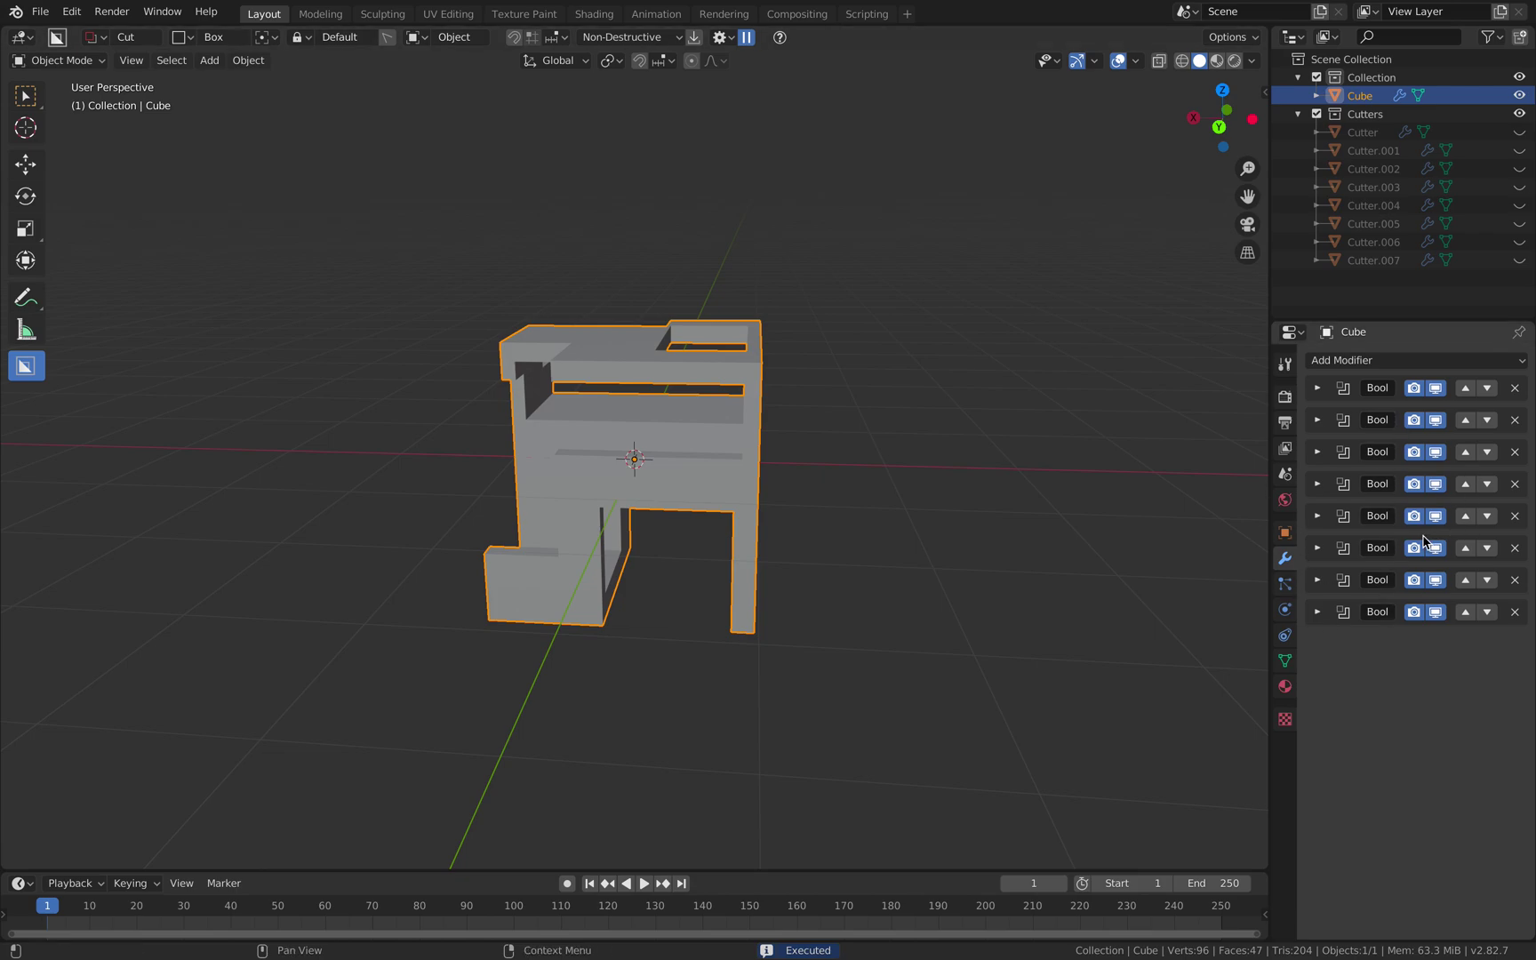
Step: Enable Cavity in the viewport shading options and examine the cut block from several sides
{"action": "middle_click_drag", "start_coordinate": [1128, 514], "coordinate": [823, 475]}
{"action": "left_click", "coordinate": [1252, 60]}
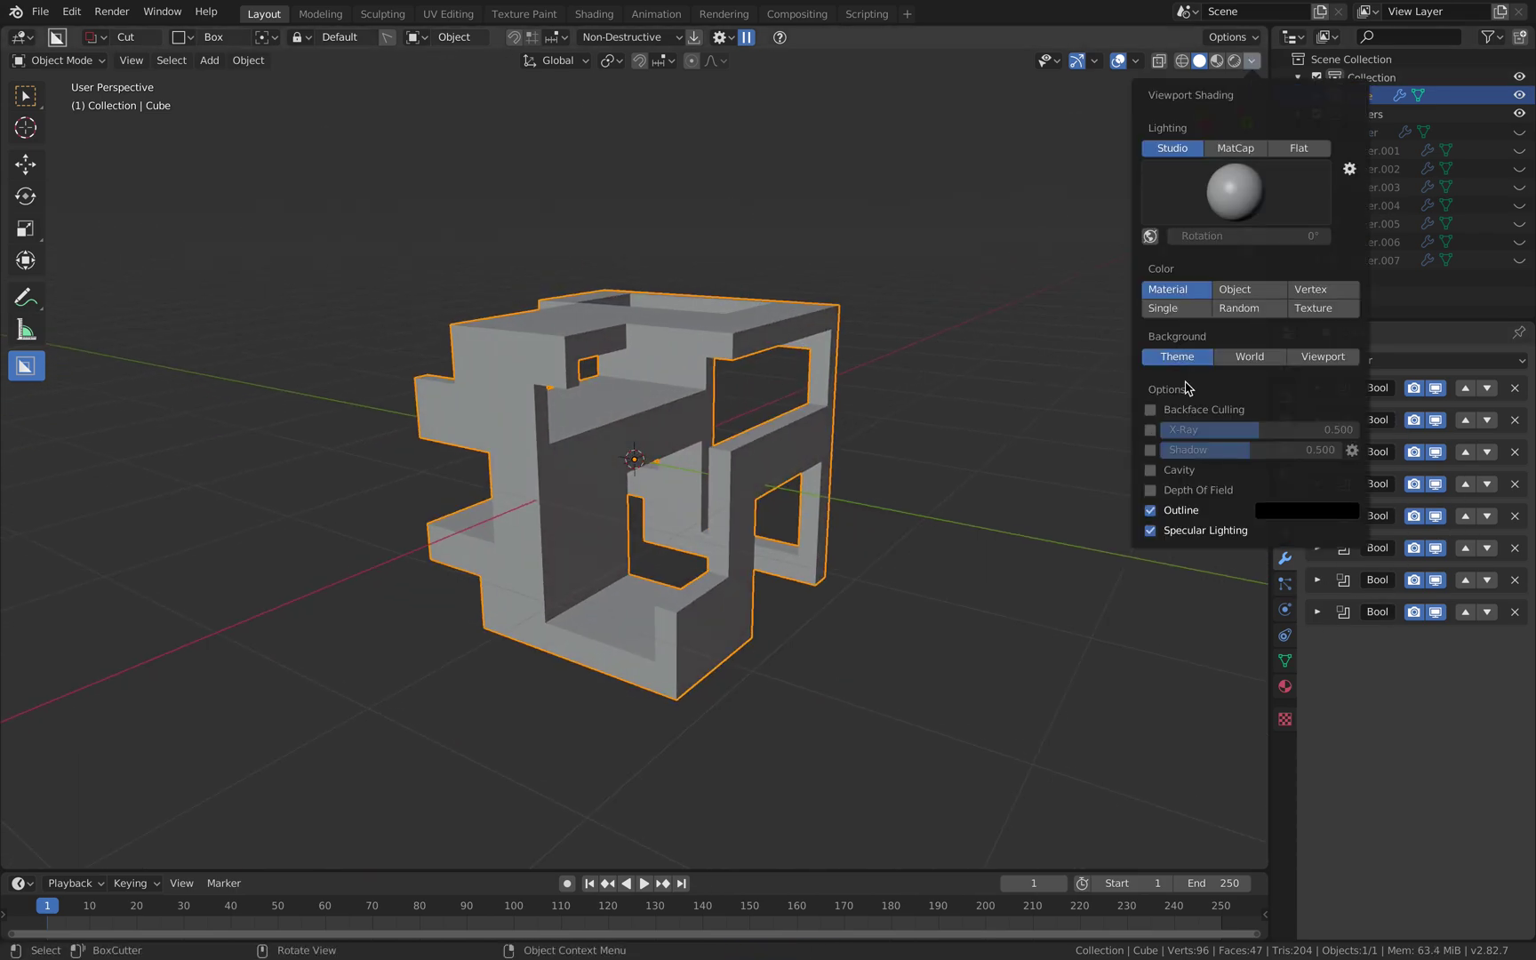
{"action": "left_click", "coordinate": [1150, 471]}
{"action": "mouse_move", "coordinate": [1122, 464]}
{"action": "middle_mouse_down"}
{"action": "mouse_move", "coordinate": [967, 406]}
{"action": "mouse_move", "coordinate": [1080, 418]}
{"action": "mouse_move", "coordinate": [584, 348]}
{"action": "middle_mouse_up"}
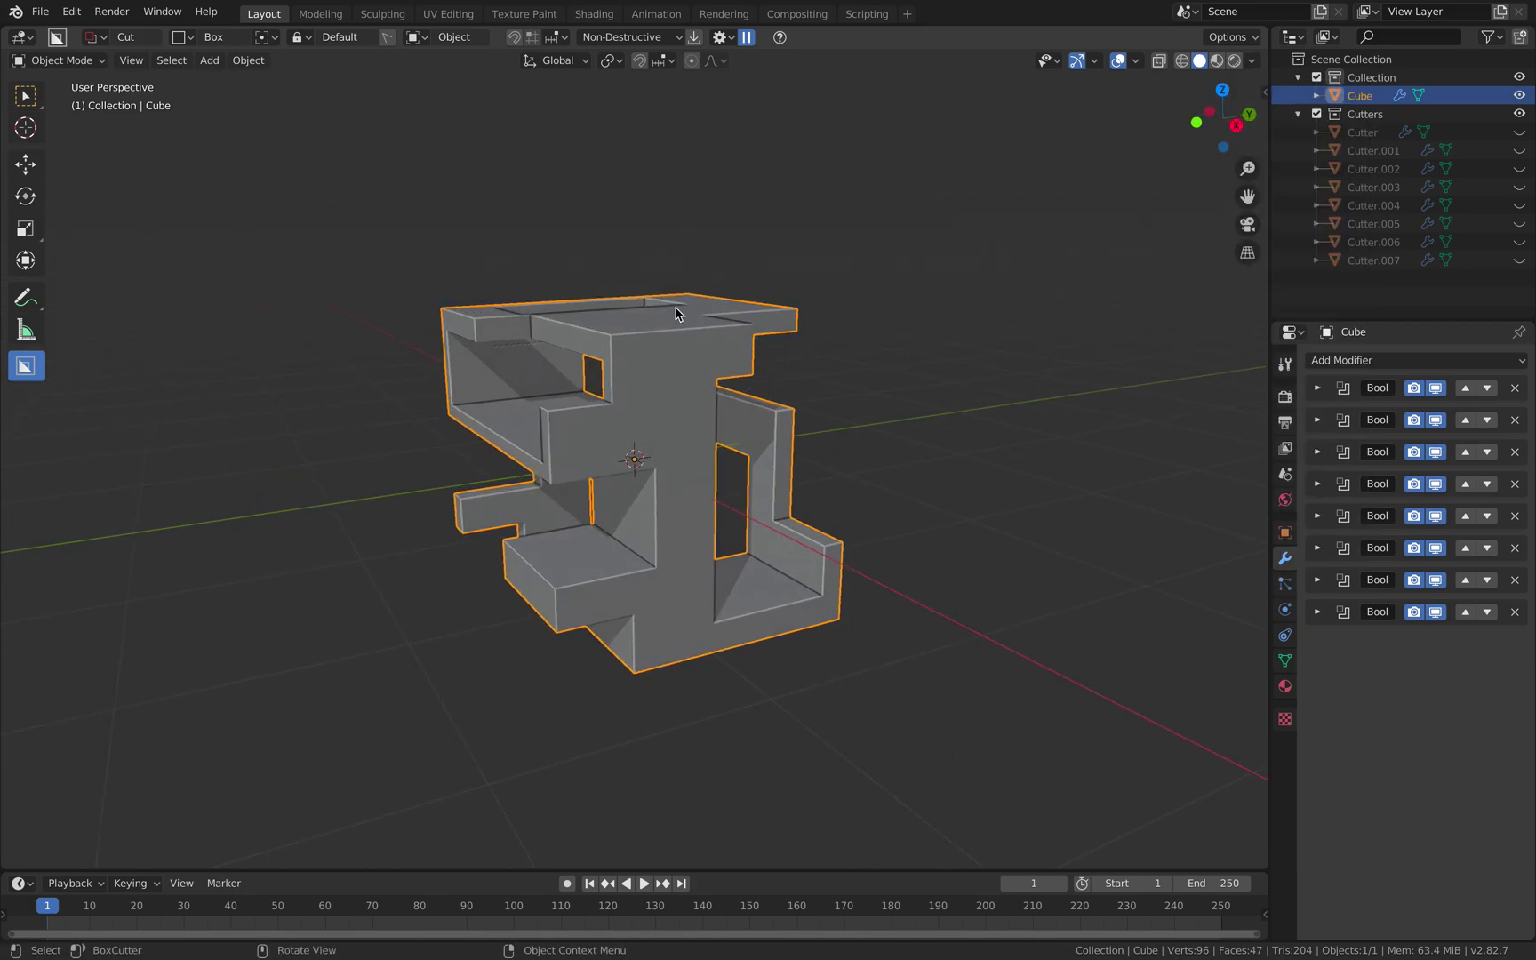
Step: Apply all the non-destructive cuts to the cube and set the BoxCutter mode to Join
{"action": "left_click", "coordinate": [692, 45]}
{"action": "middle_click_drag", "start_coordinate": [816, 515], "coordinate": [684, 402]}
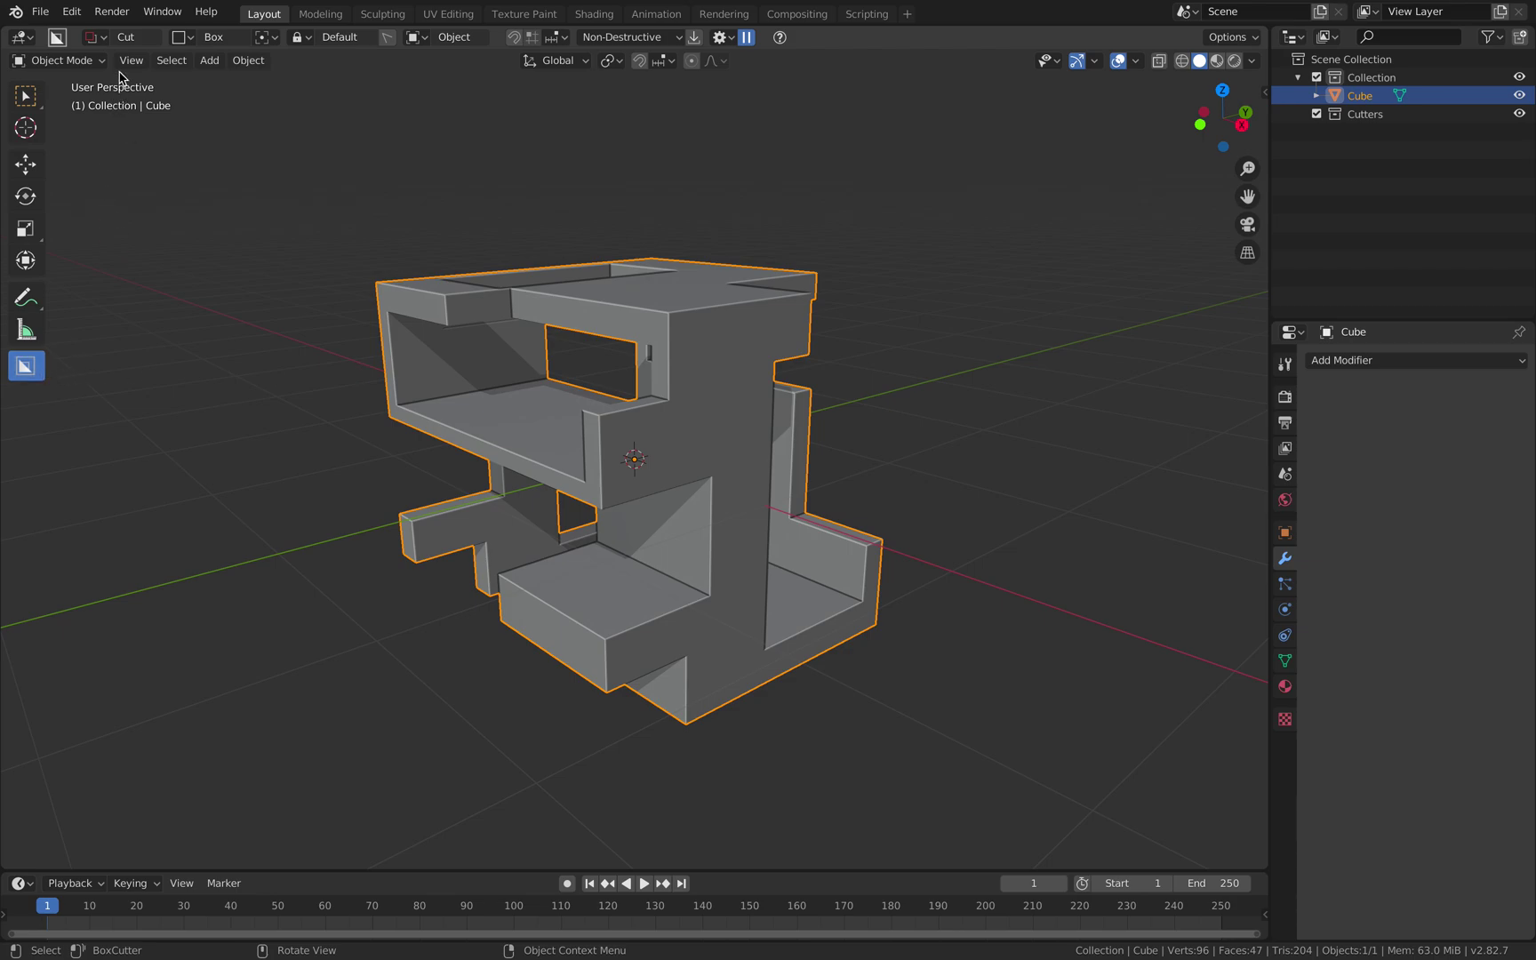
{"action": "left_click", "coordinate": [95, 40]}
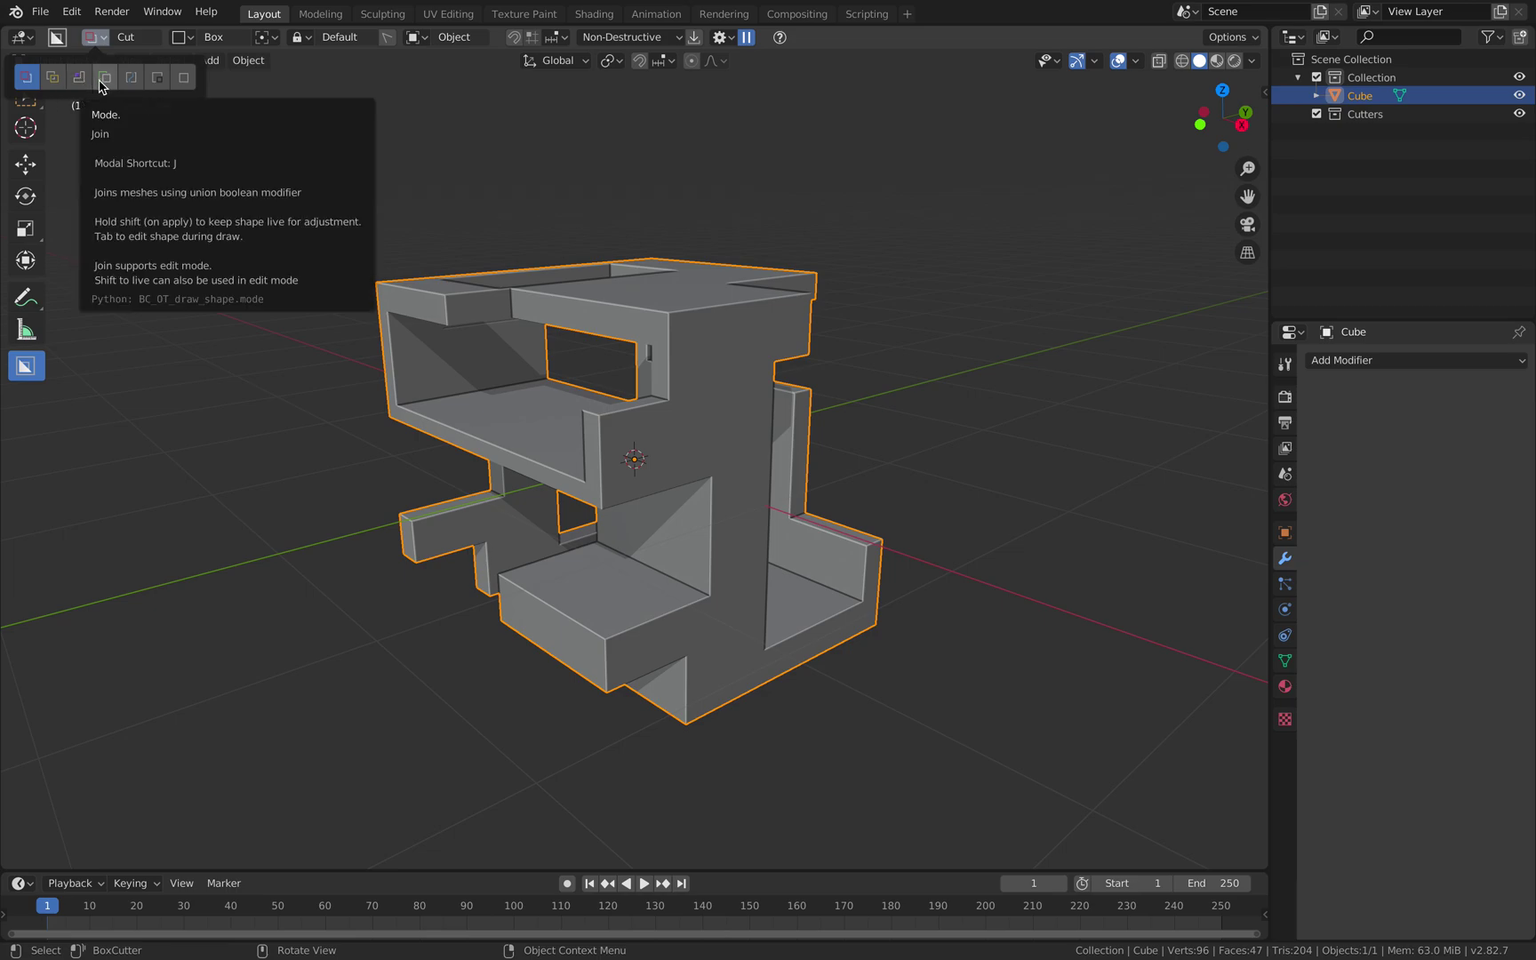
{"action": "left_click", "coordinate": [105, 78]}
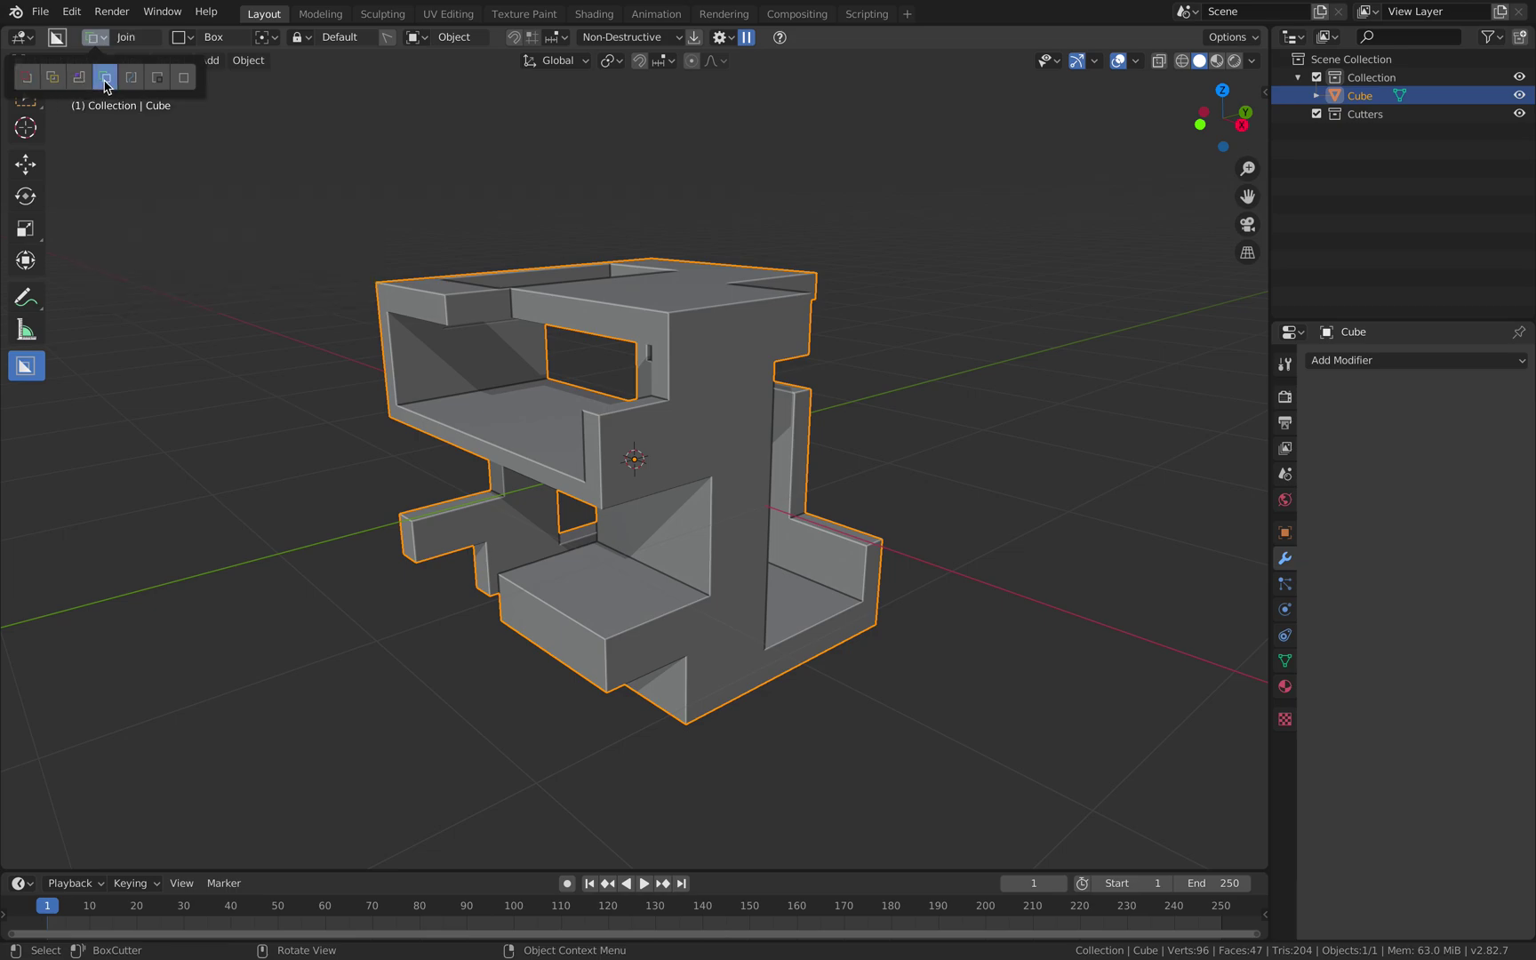
Step: Join a box onto the block's upper front face, extruding it outward and extending it back over the top surface
{"action": "middle_click_drag", "start_coordinate": [590, 293], "coordinate": [647, 394]}
{"action": "left_click_drag", "start_coordinate": [661, 418], "coordinate": [725, 373]}
{"action": "left_click_drag", "start_coordinate": [769, 316], "coordinate": [772, 319]}
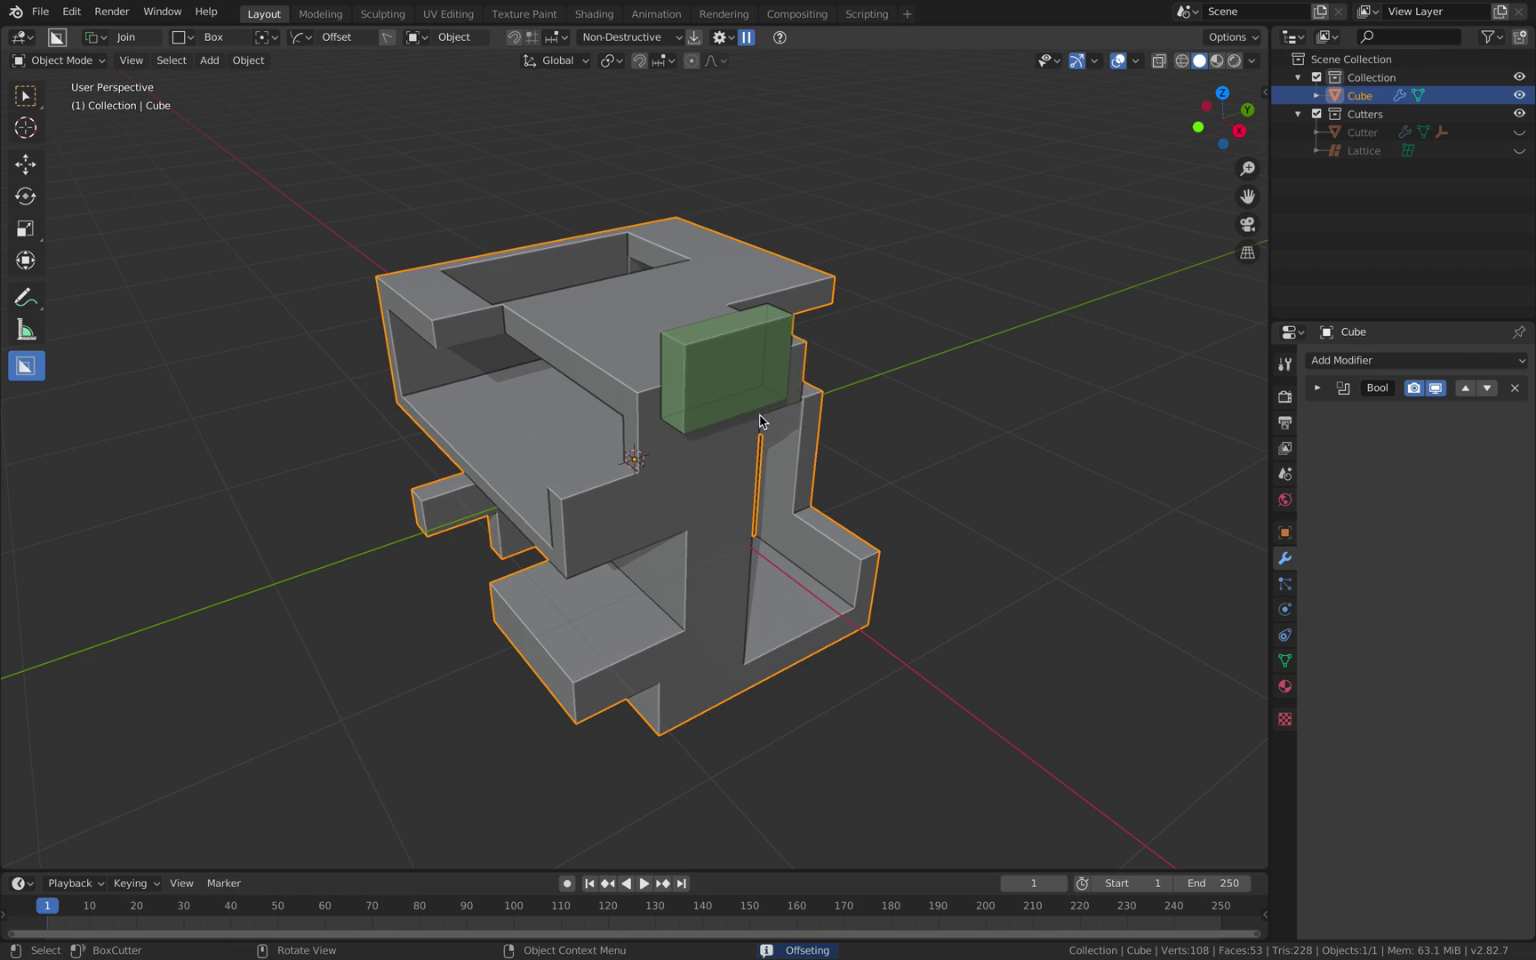
{"action": "key", "text": "Tab"}
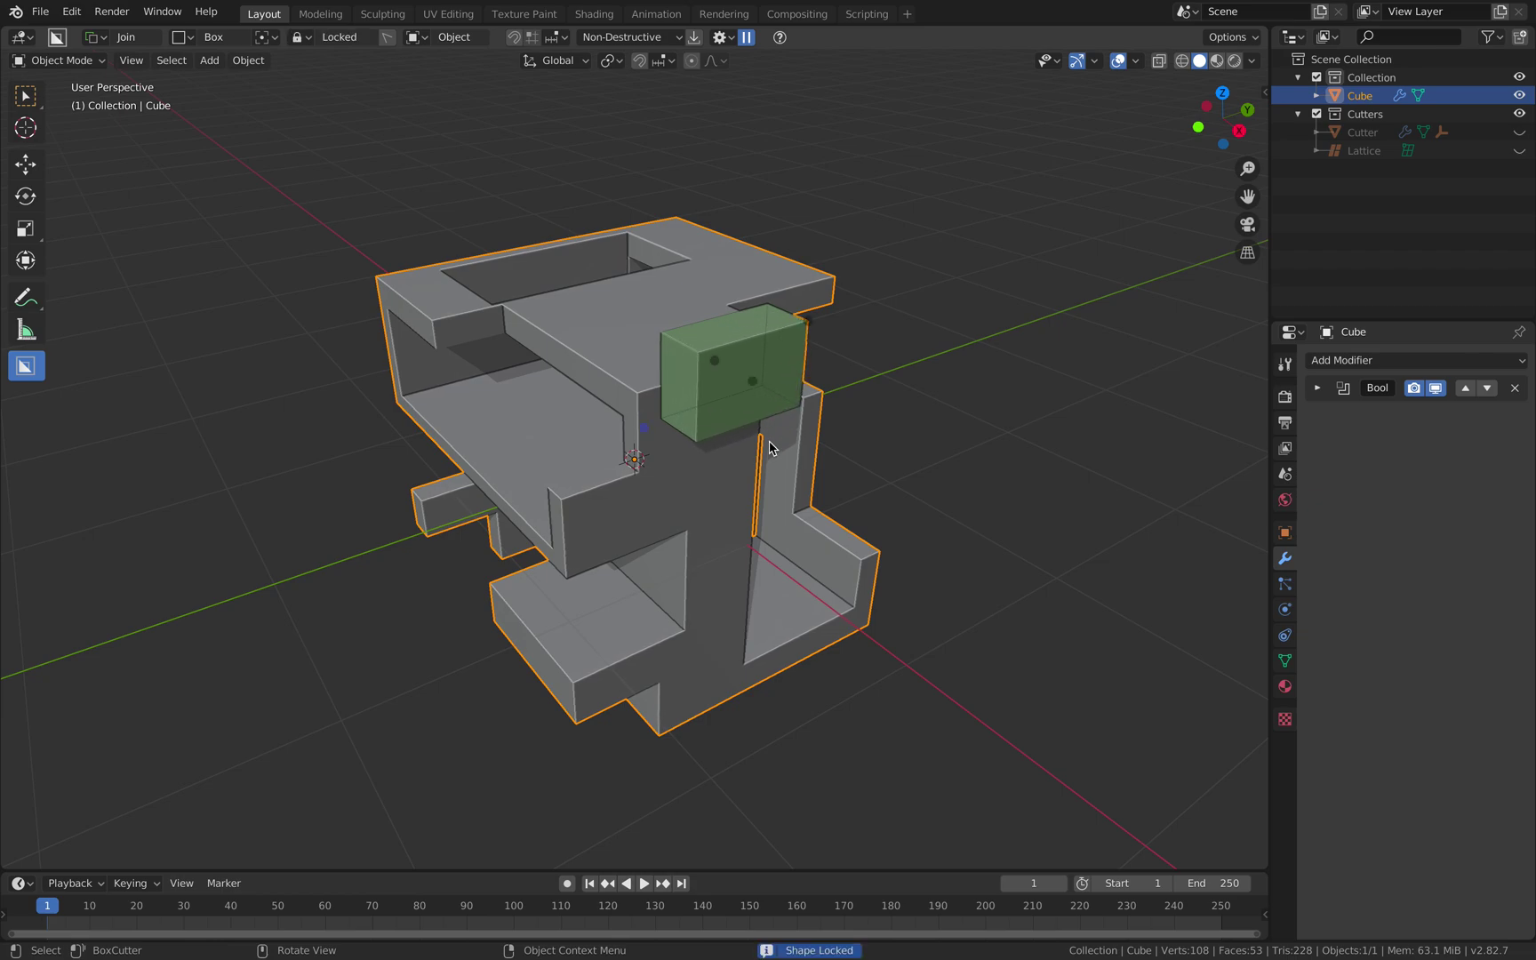
{"action": "left_click_drag", "start_coordinate": [719, 372], "coordinate": [622, 308]}
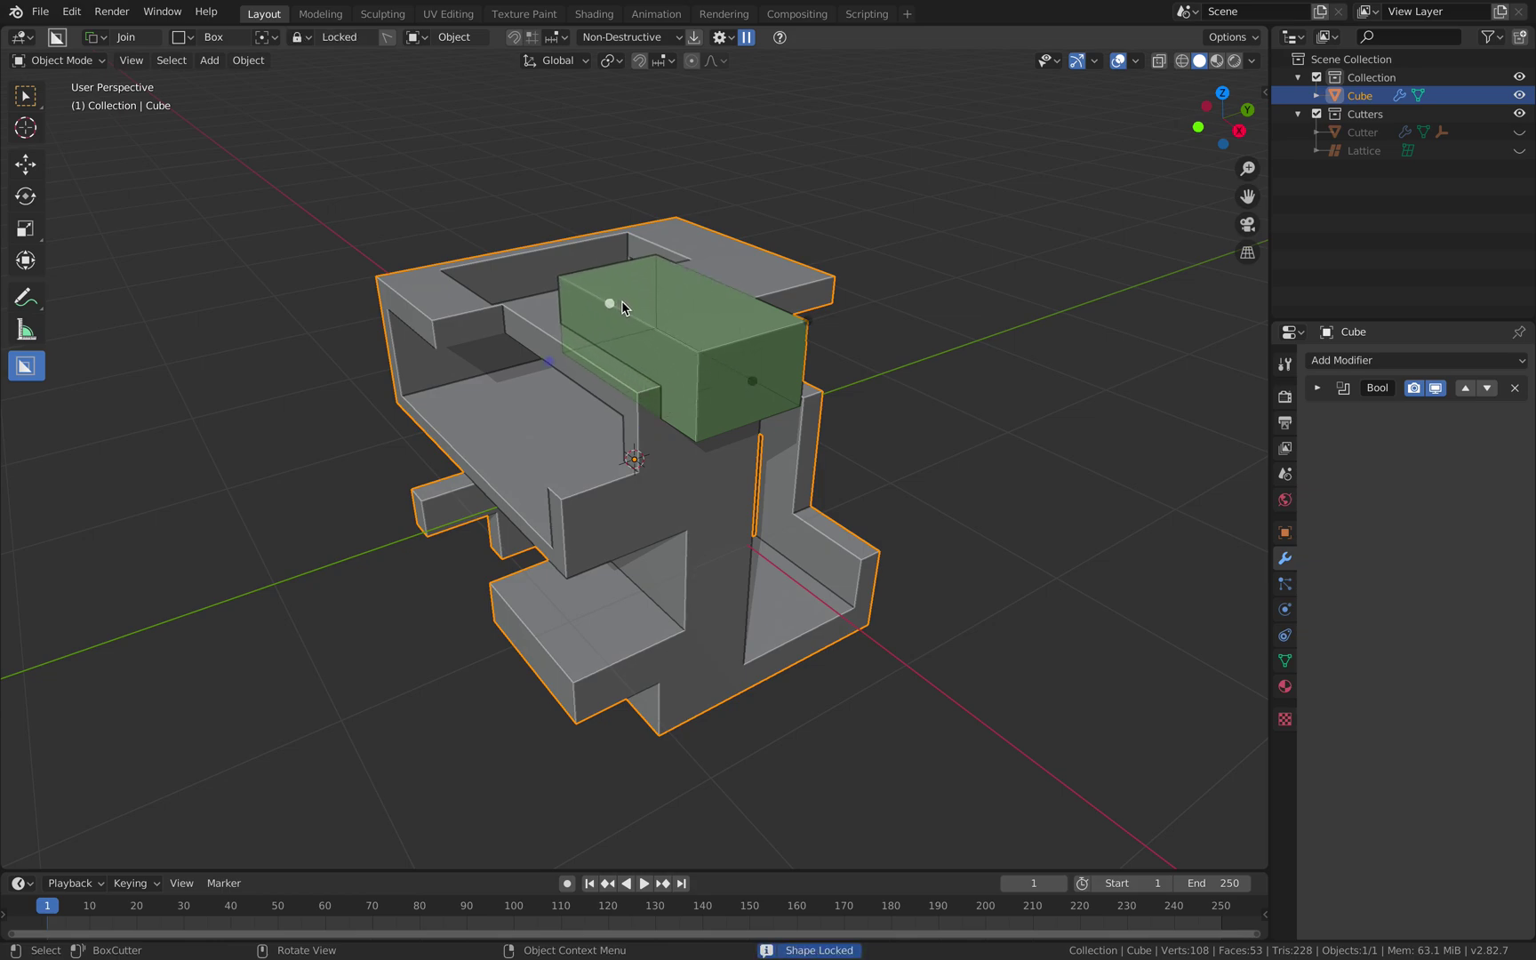
{"action": "left_click", "coordinate": [851, 354]}
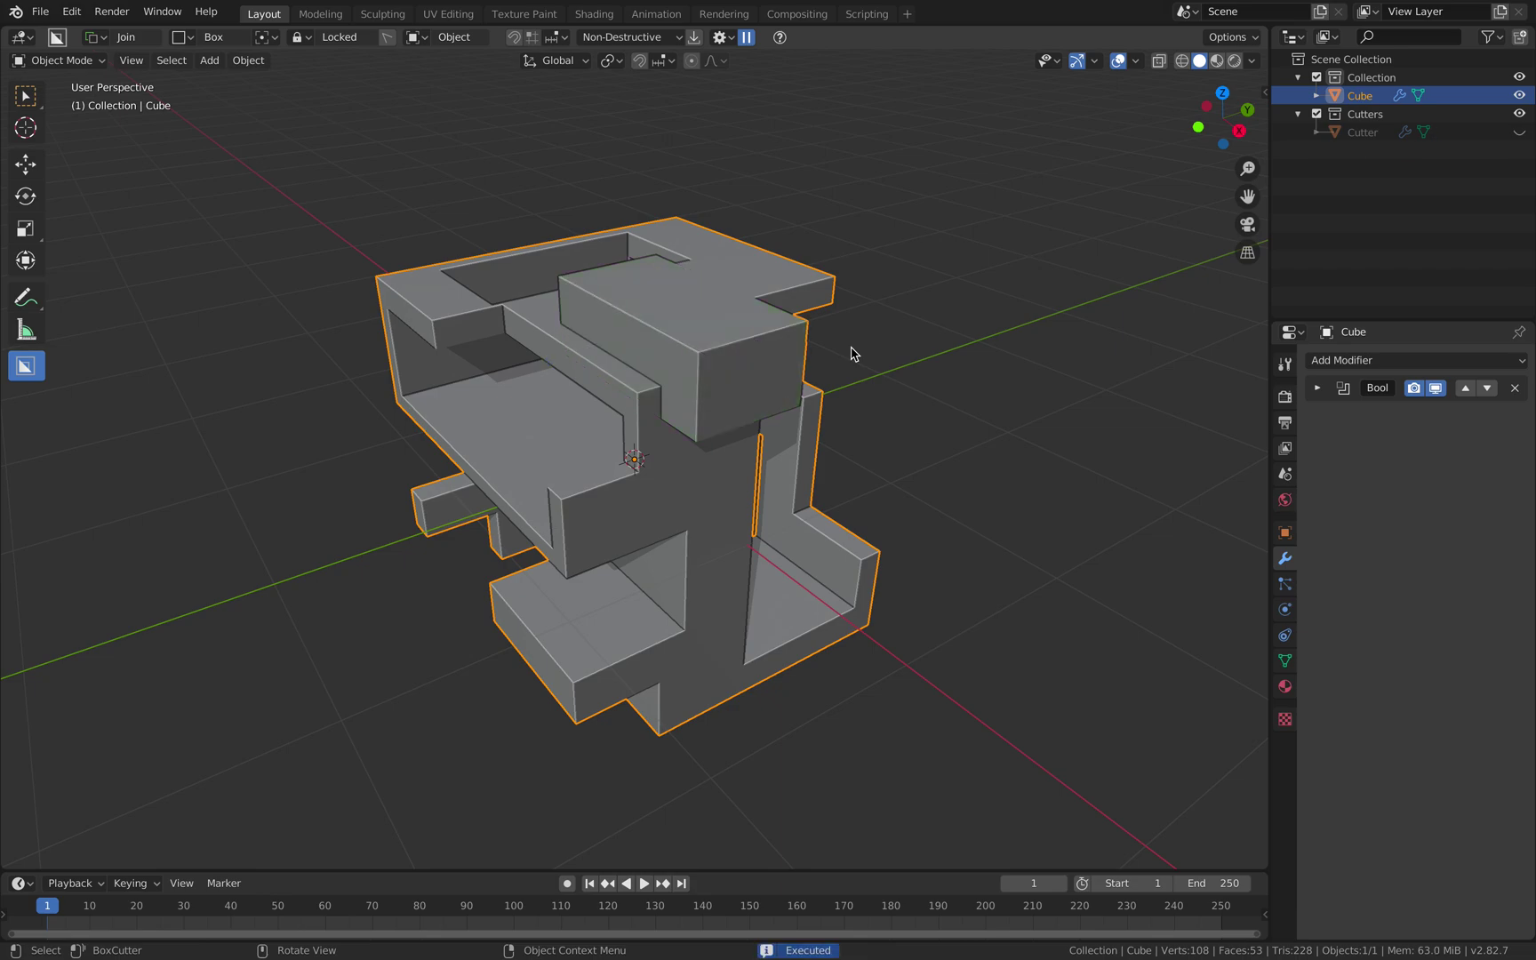
Step: Inspect the joined box's Boolean modifier settings and apply the modifier to the cube
{"action": "middle_click_drag", "start_coordinate": [818, 392], "coordinate": [818, 382]}
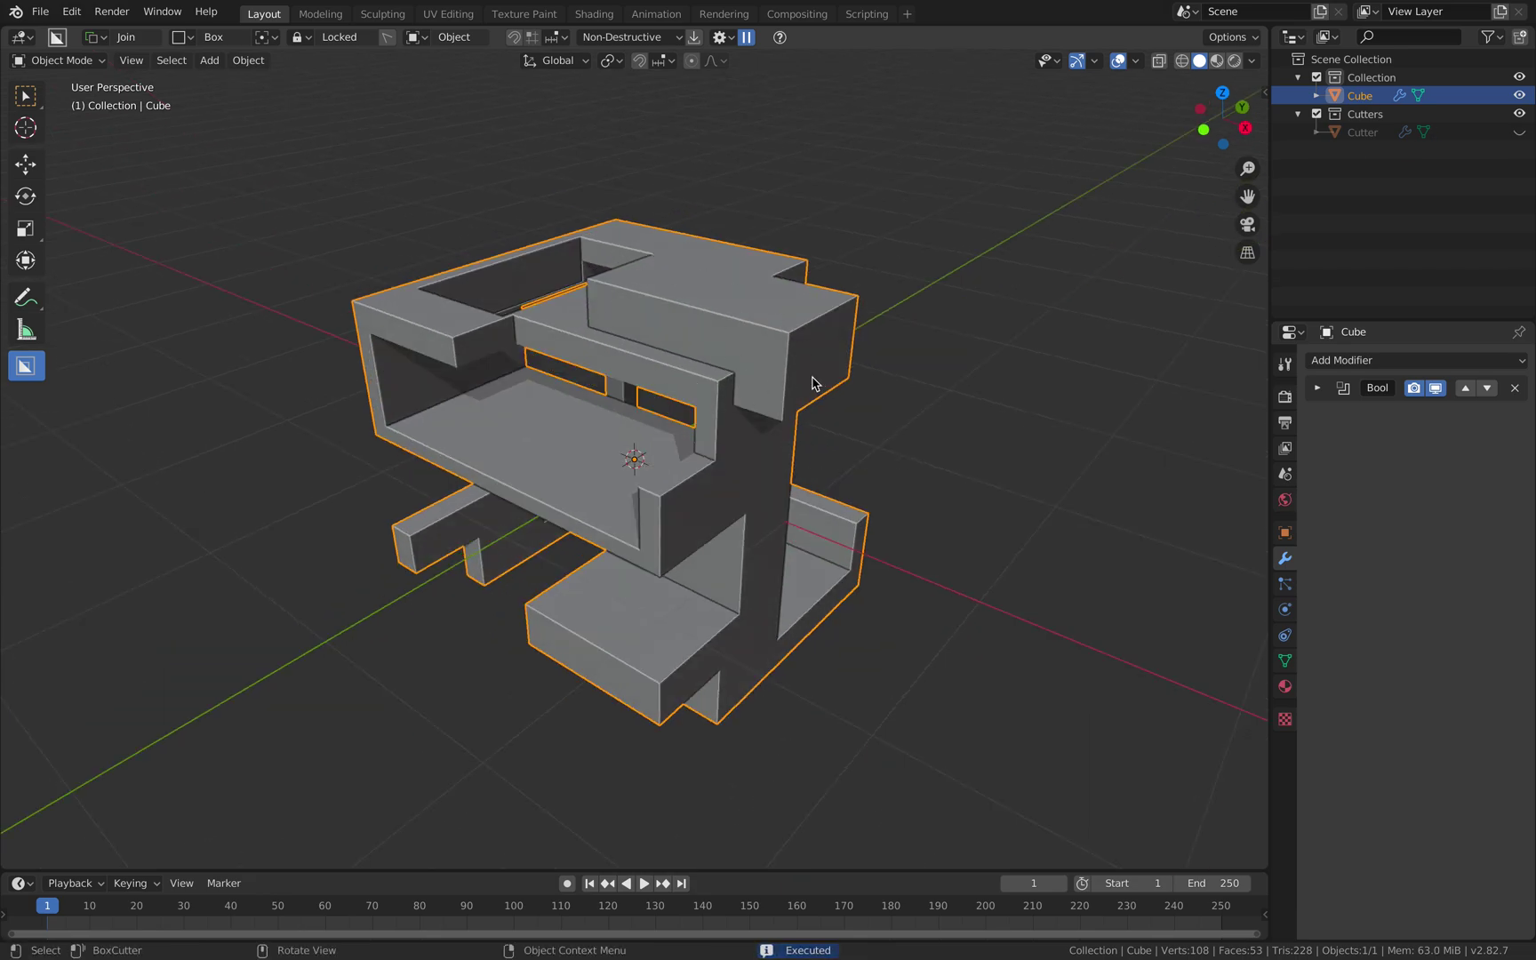
{"action": "left_click", "coordinate": [1317, 388]}
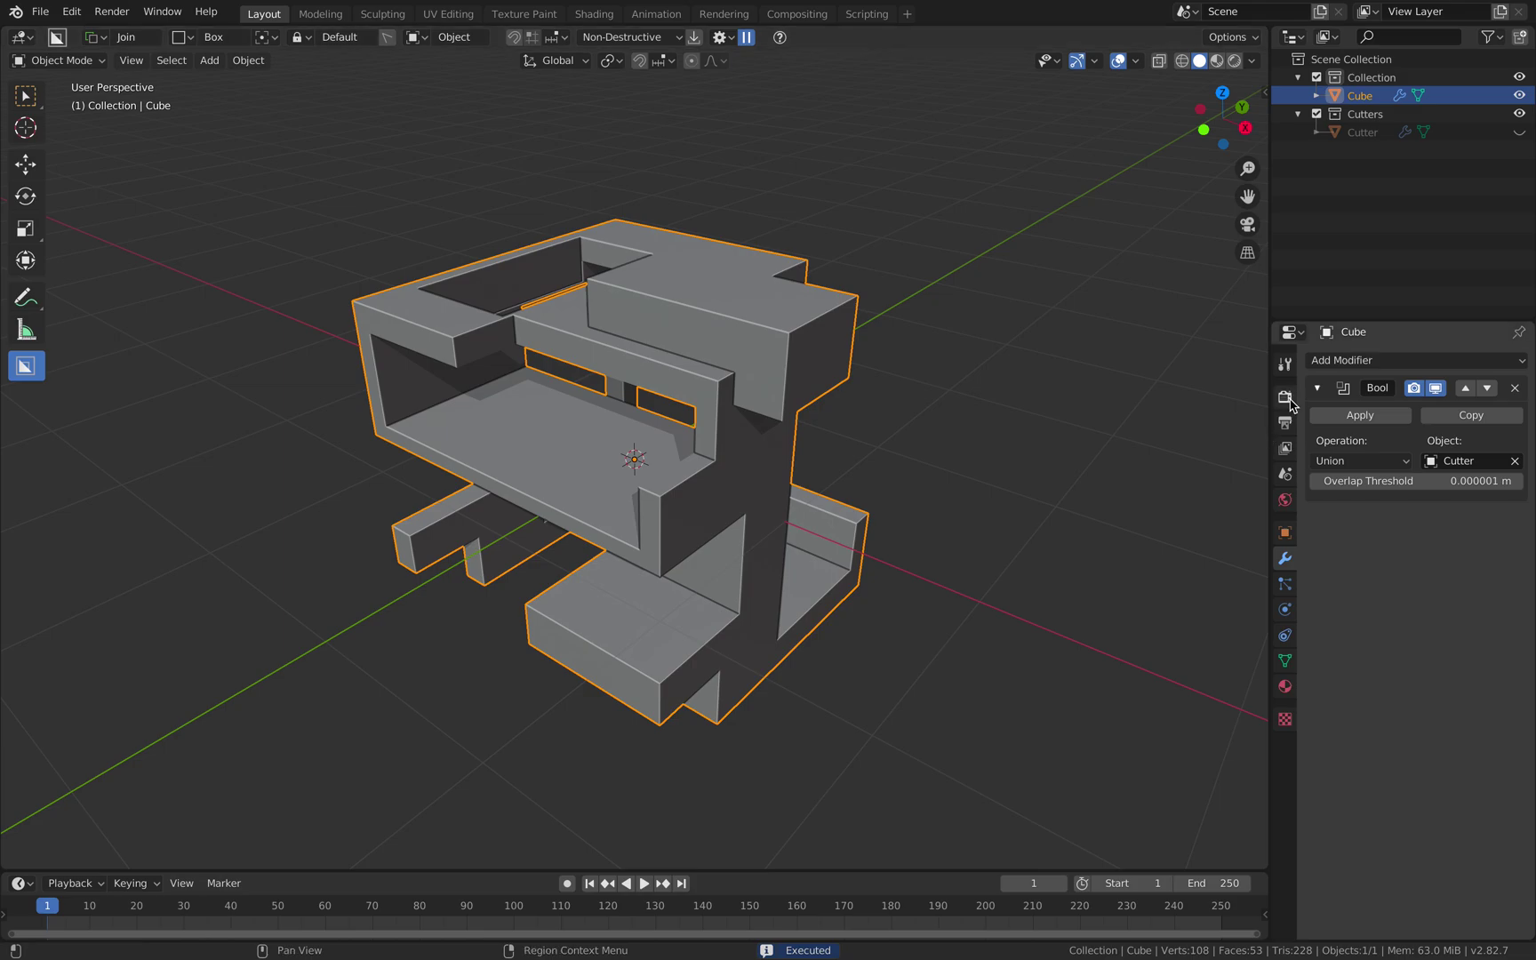
{"action": "left_click", "coordinate": [1317, 388]}
{"action": "middle_click_drag", "start_coordinate": [720, 313], "coordinate": [975, 191]}
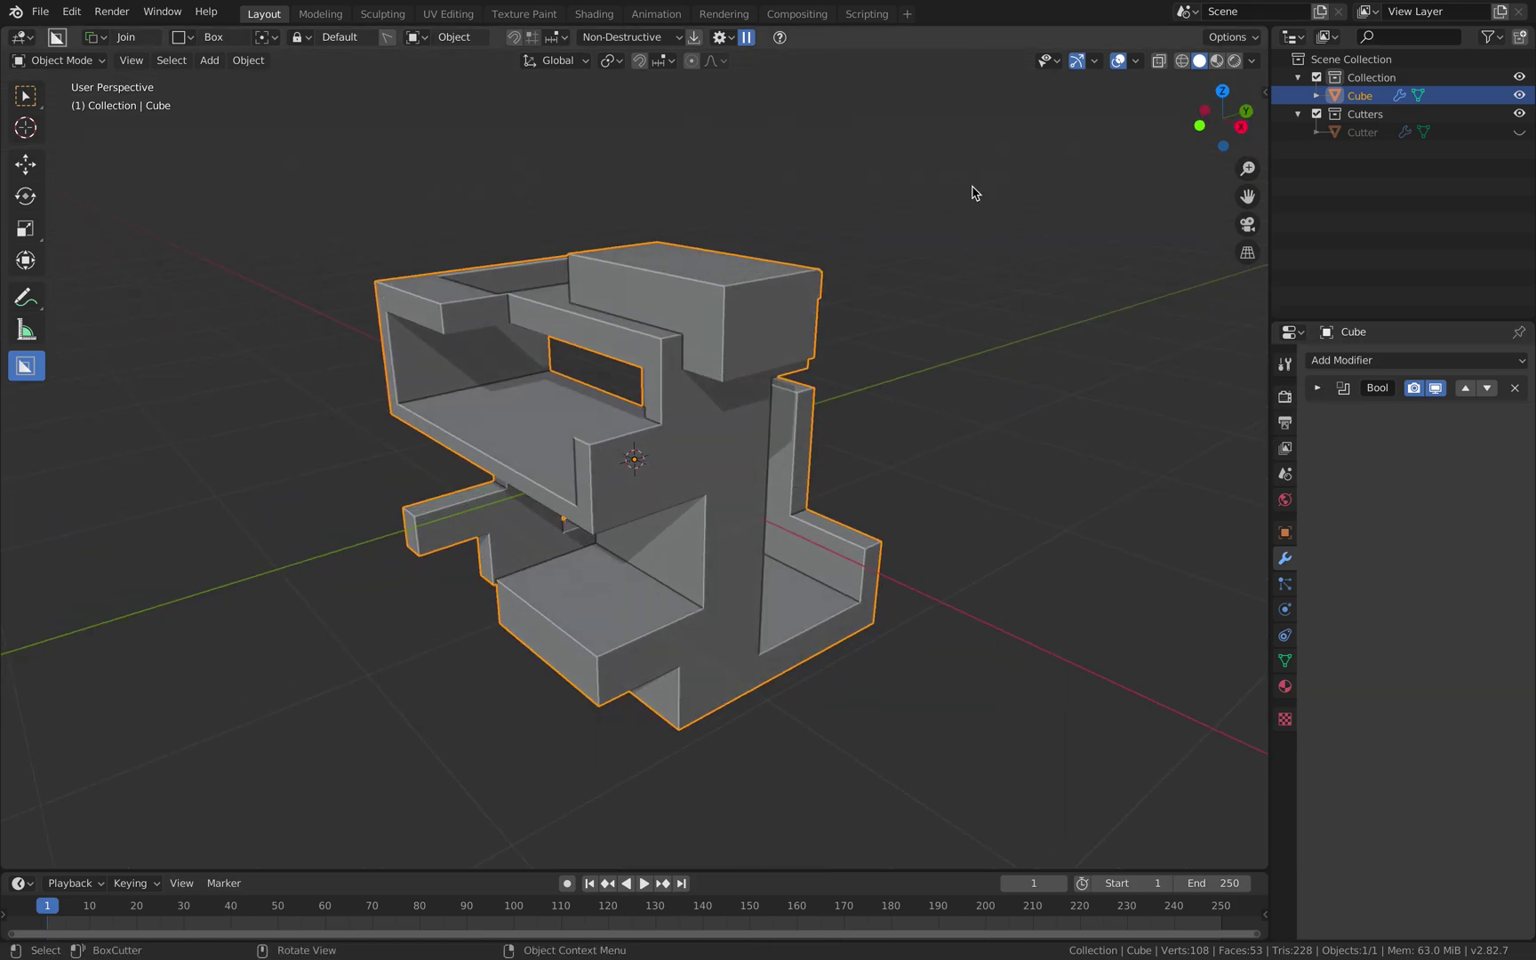
{"action": "left_click", "coordinate": [692, 40]}
{"action": "middle_click_drag", "start_coordinate": [804, 220], "coordinate": [834, 375]}
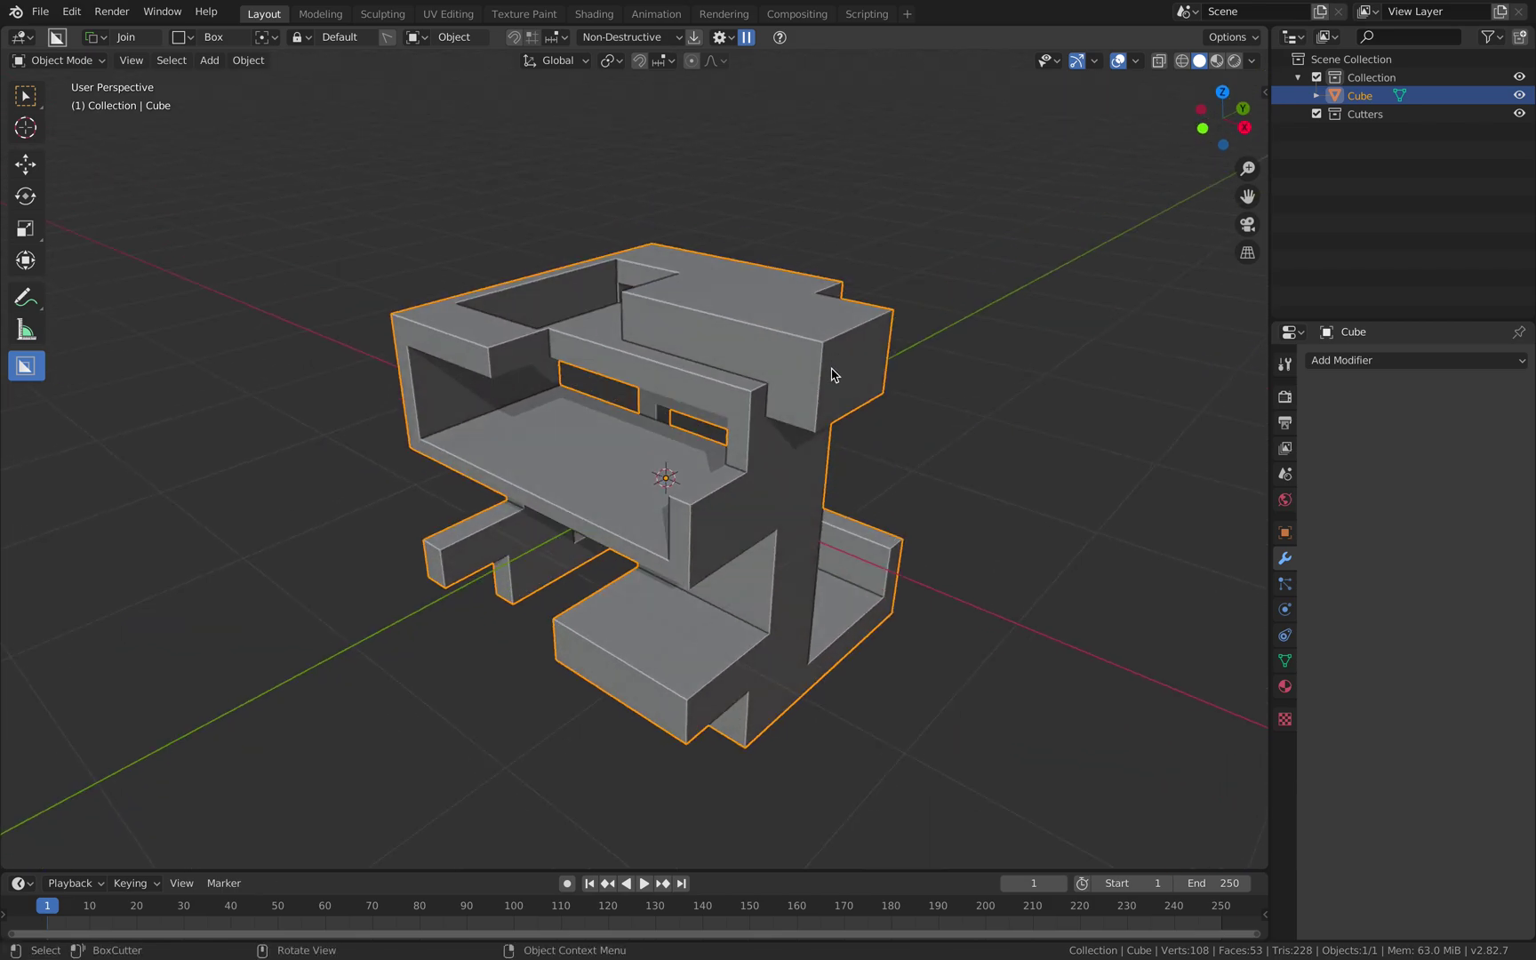
Step: Add a Bevel modifier with default settings to the cube and view the bevelled edges from another side
{"action": "left_click", "coordinate": [1342, 360]}
{"action": "left_click", "coordinate": [1220, 423]}
{"action": "middle_click_drag", "start_coordinate": [1049, 391], "coordinate": [769, 358]}
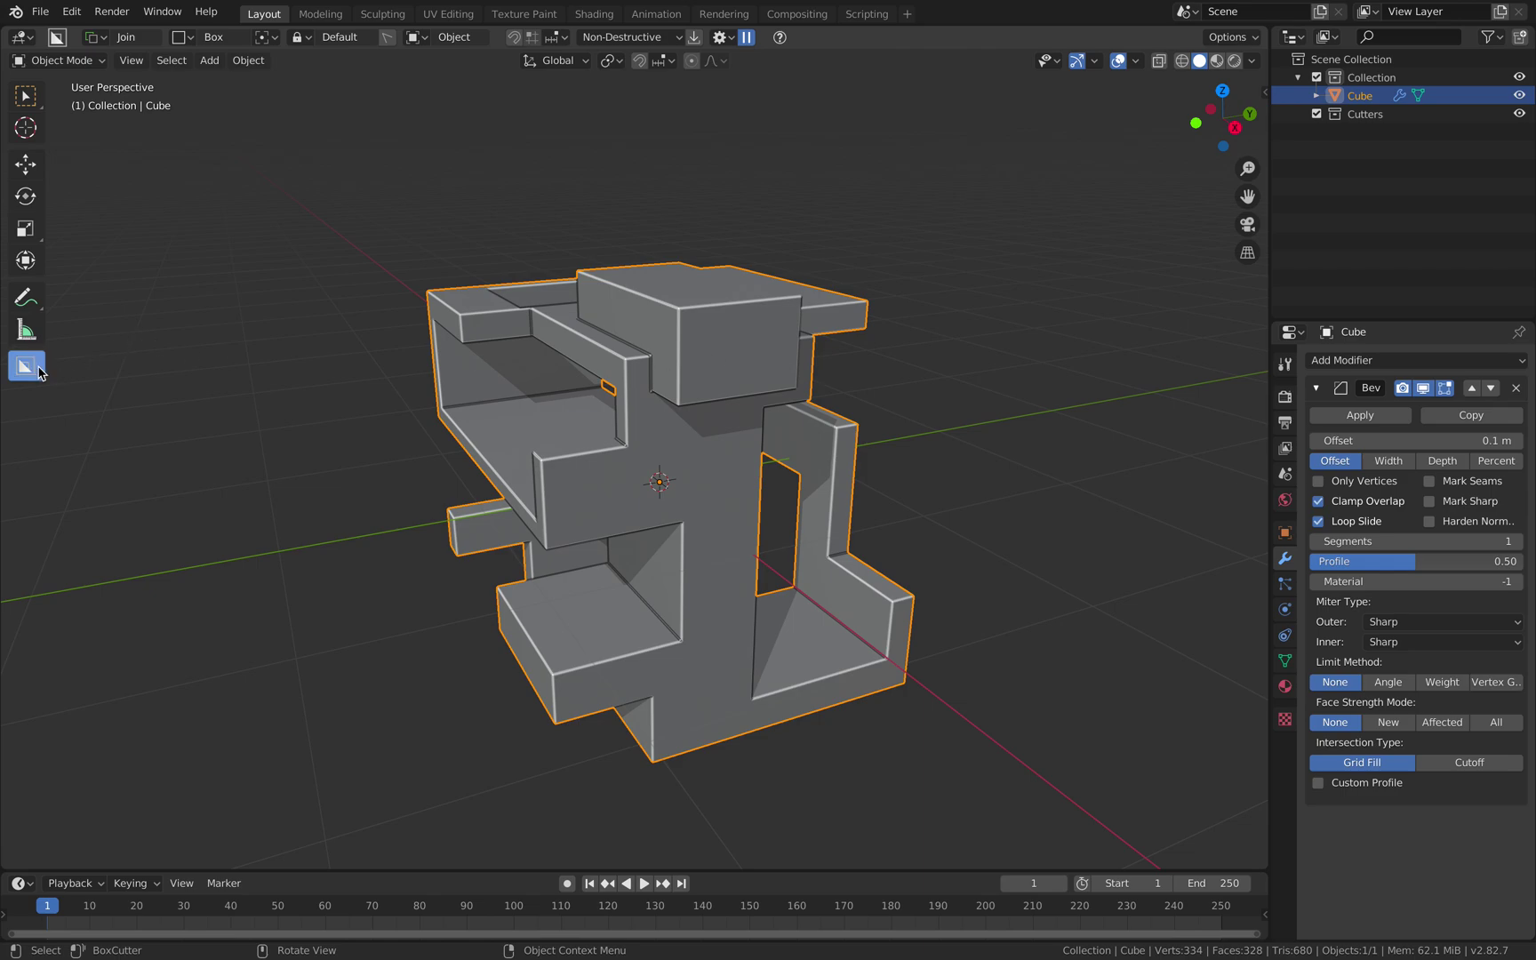
Step: Switch to the Select Box tool and delete the cube from the scene
{"action": "left_click", "coordinate": [35, 107]}
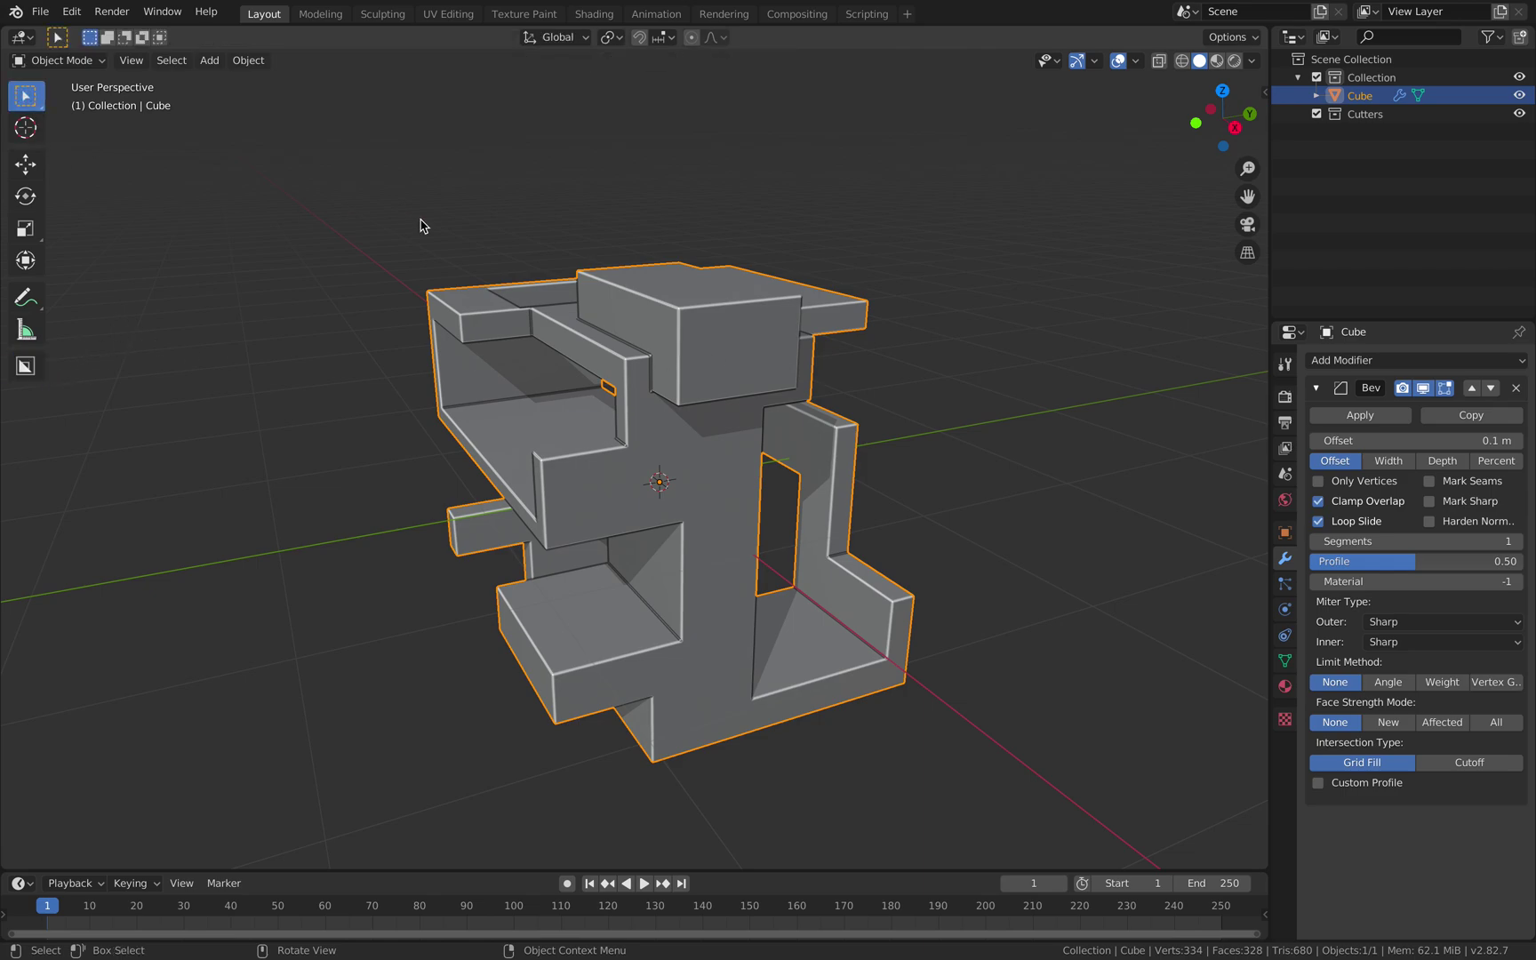
{"action": "key", "text": "Delete"}
{"action": "middle_click_drag", "start_coordinate": [421, 227], "coordinate": [648, 260]}
Step: Split the viewport horizontally, make the upper area a Sverchok Nodes editor, create a new node tree and hide the sidebar
{"action": "left_click_drag", "start_coordinate": [1265, 42], "coordinate": [89, 431]}
{"action": "left_click", "coordinate": [21, 37]}
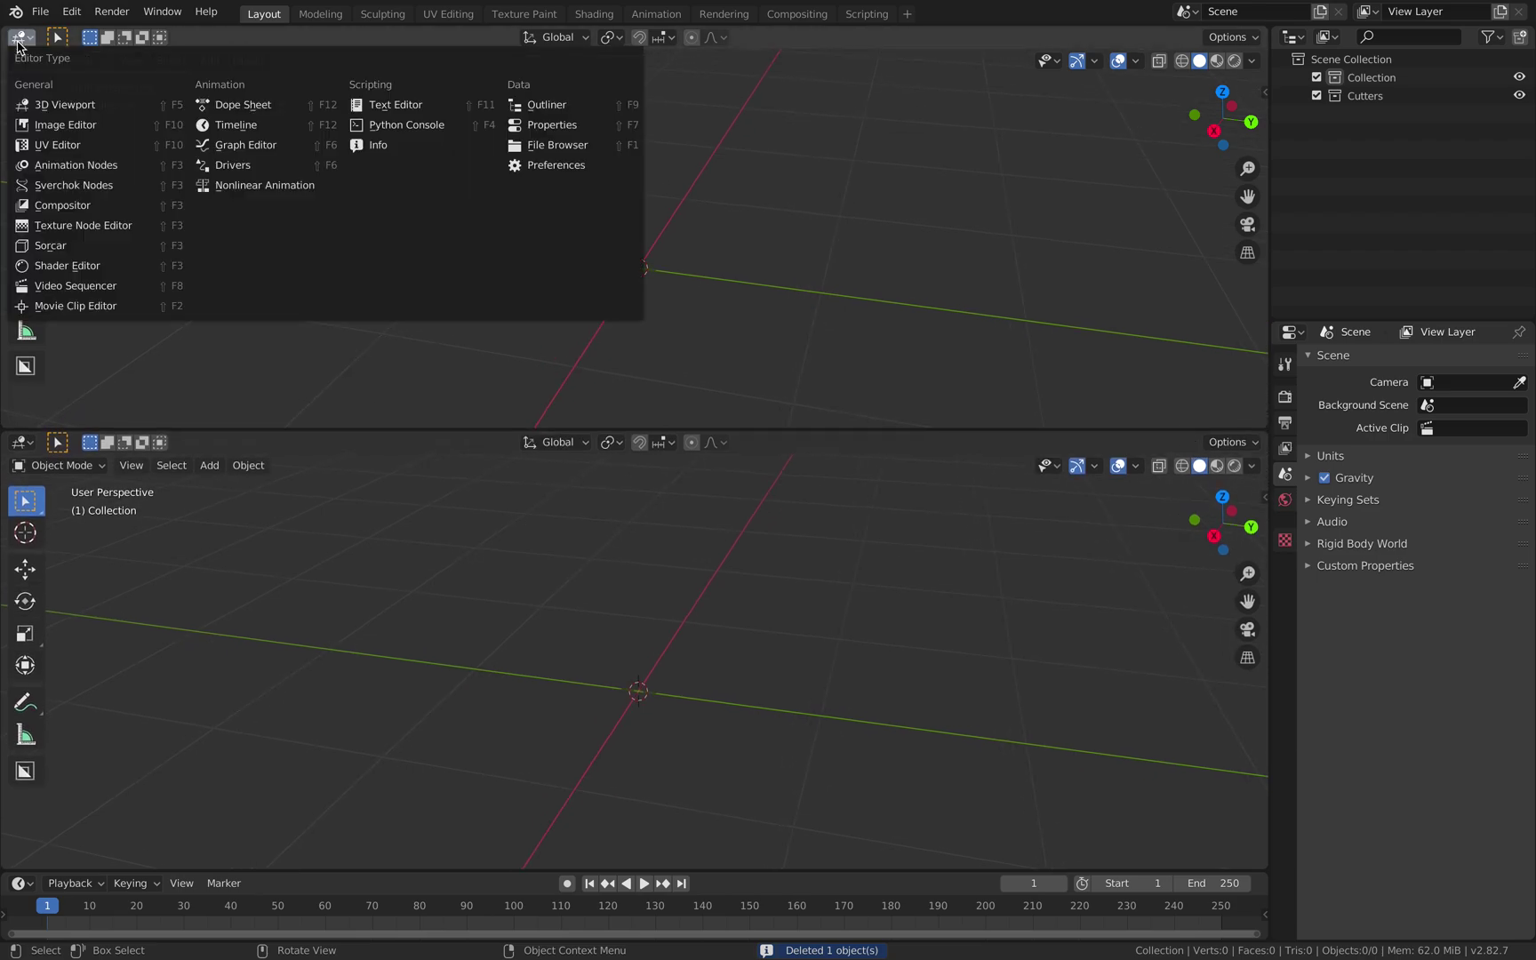
{"action": "left_click", "coordinate": [74, 185]}
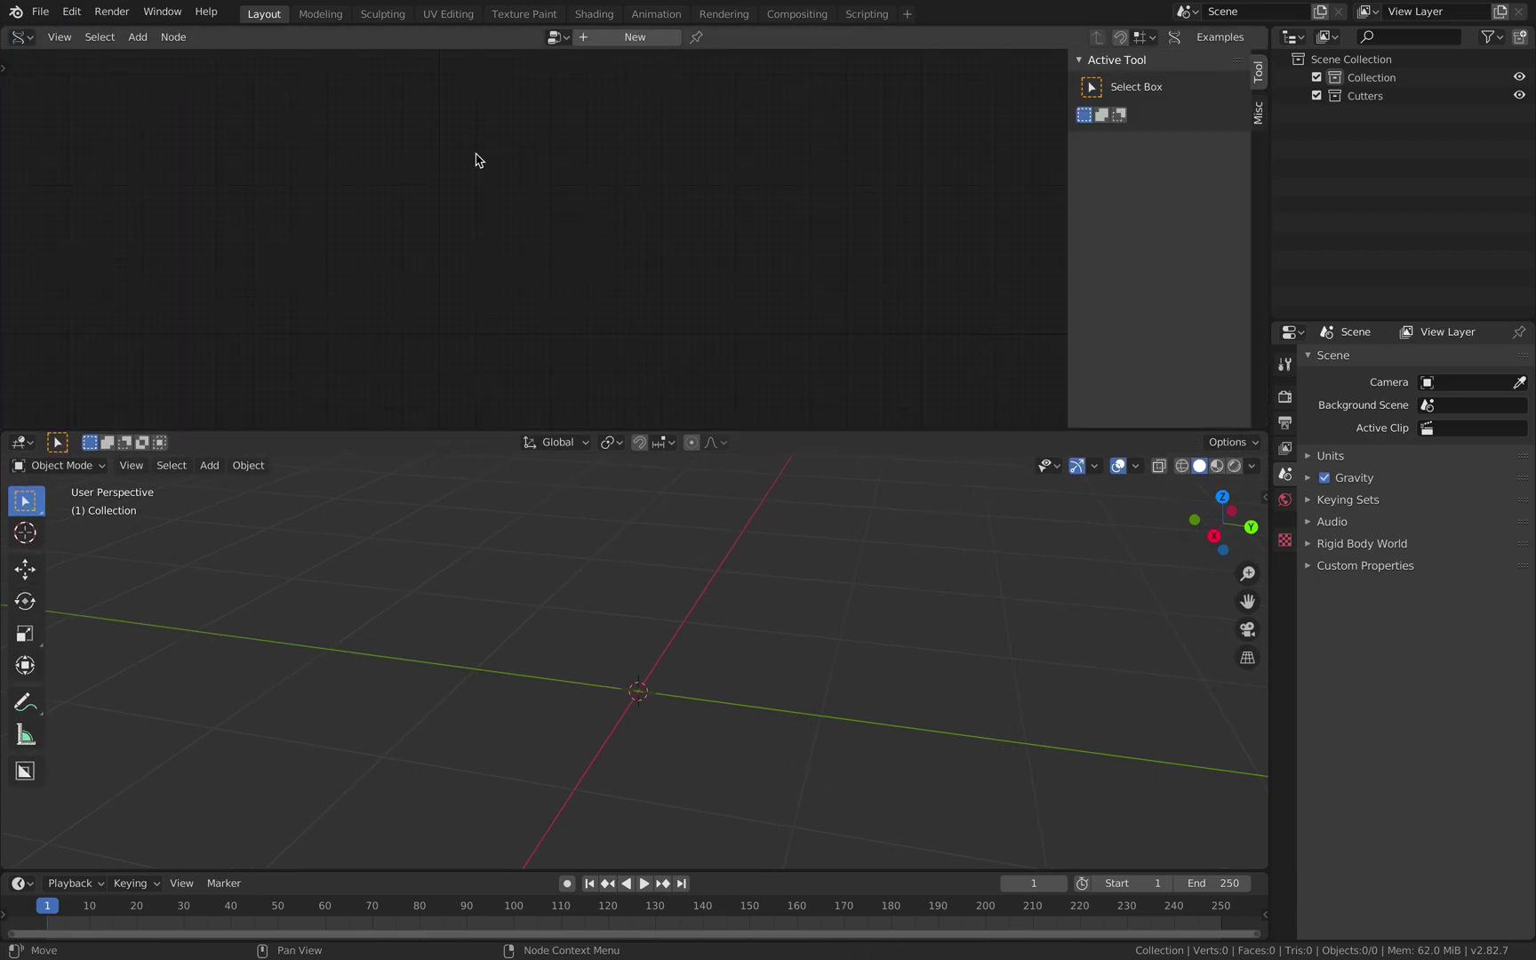
{"action": "left_click", "coordinate": [628, 38]}
{"action": "key", "text": "n"}
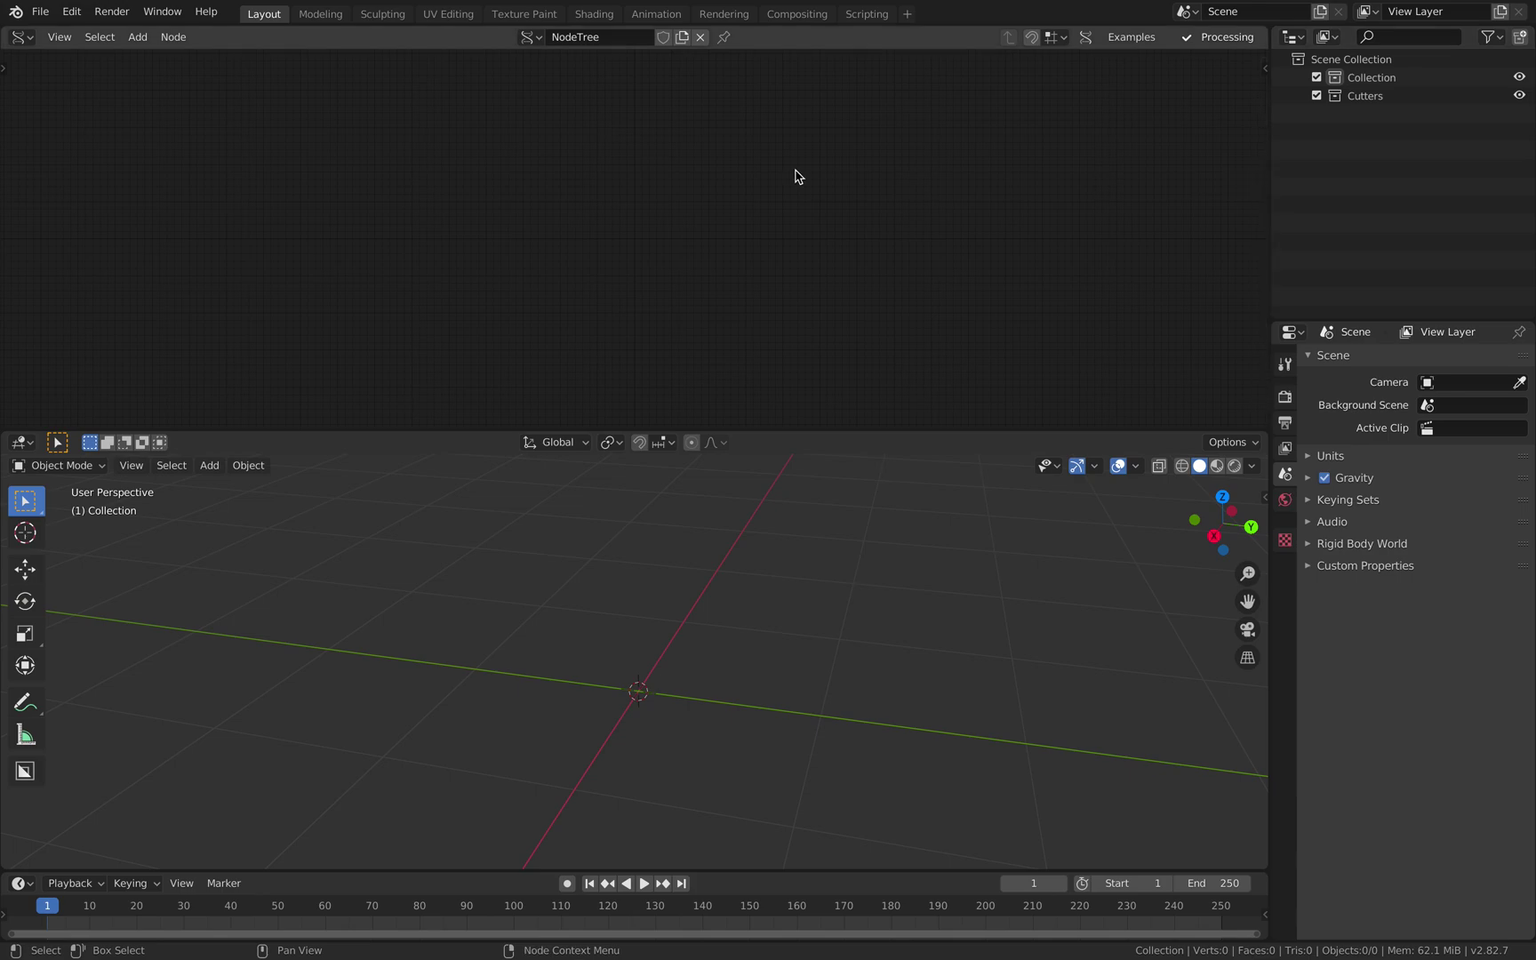
Step: Add a CSG Boolean 2 node to the node tree and place it near the middle of the editor
{"action": "key", "text": "alt+space"}
{"action": "type", "text": "bool"}
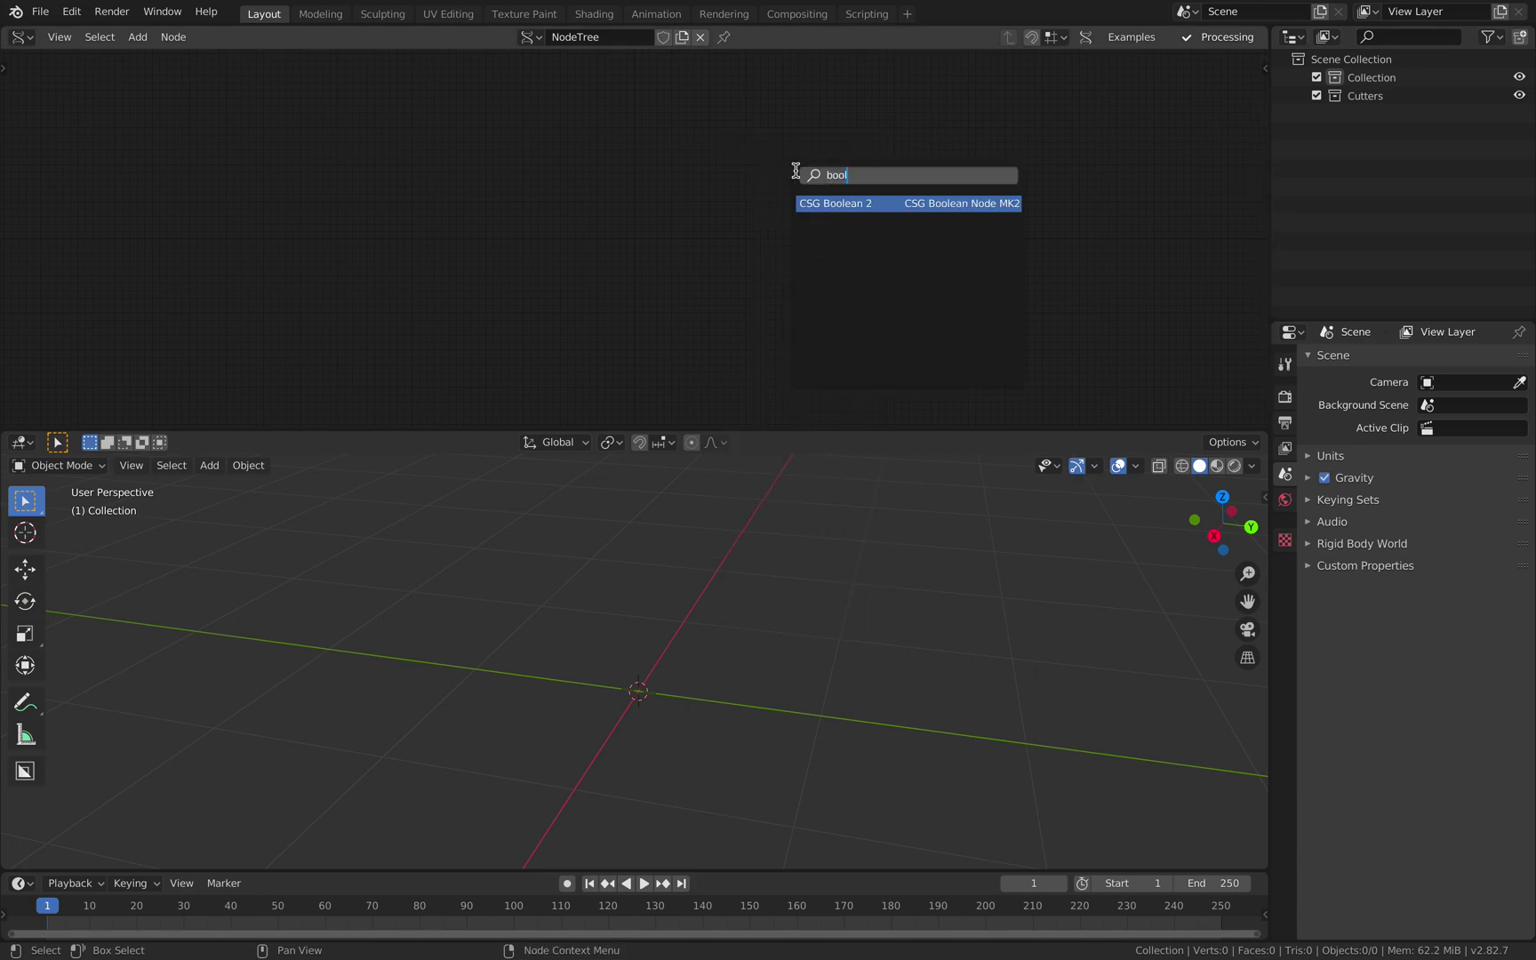
{"action": "key", "text": "Return"}
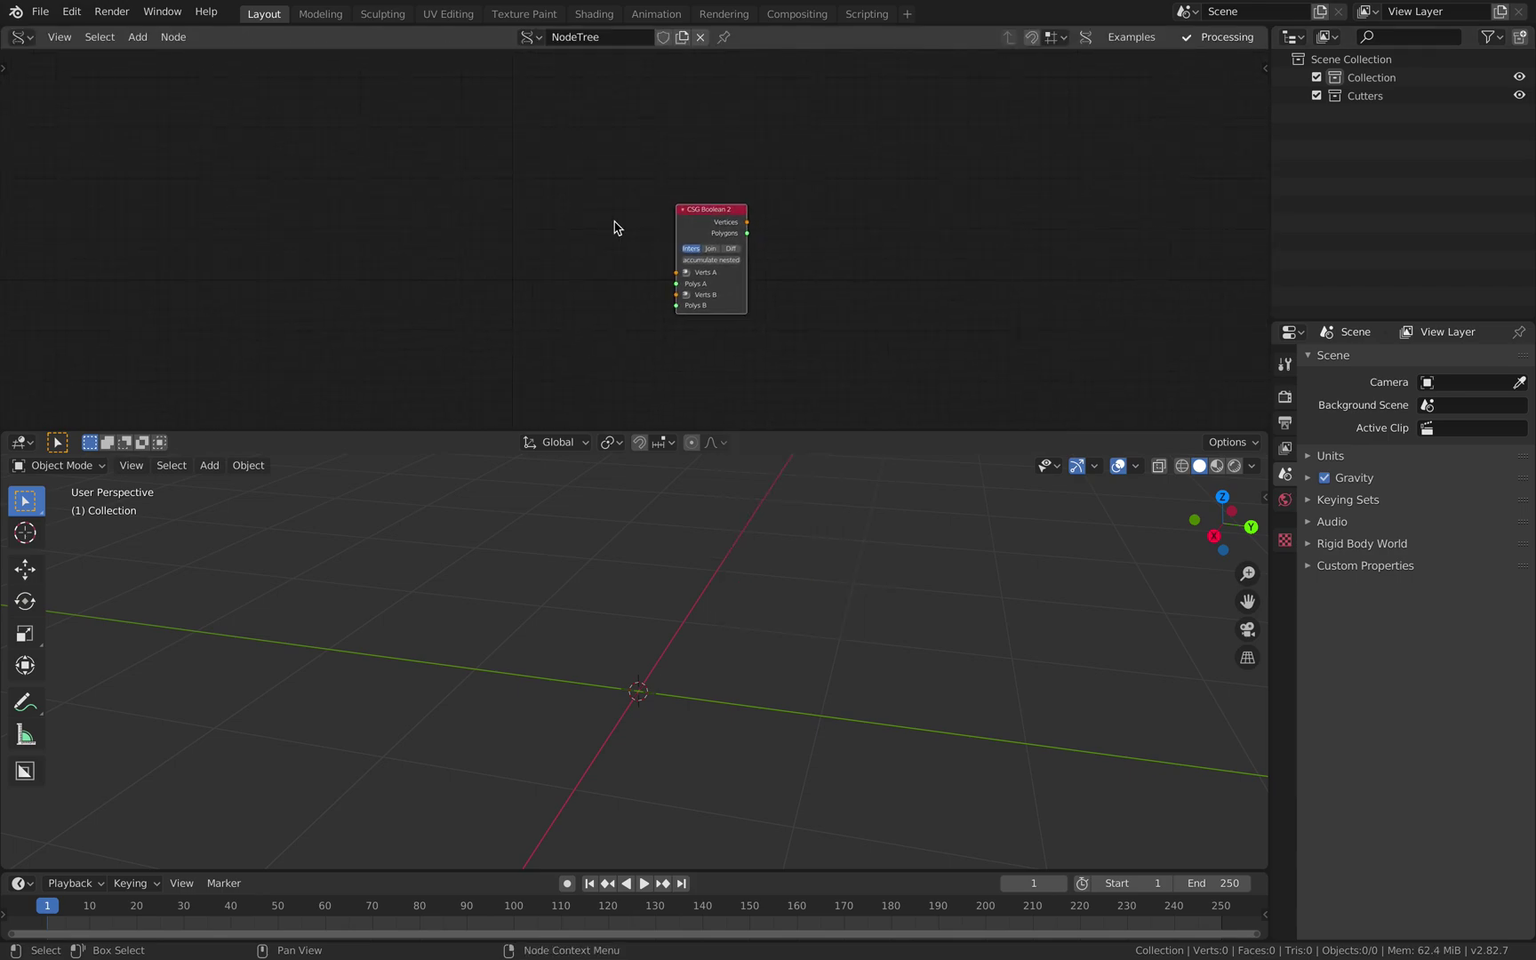
{"action": "scroll", "coordinate": [615, 228], "scroll_direction": "up", "scroll_amount": 2}
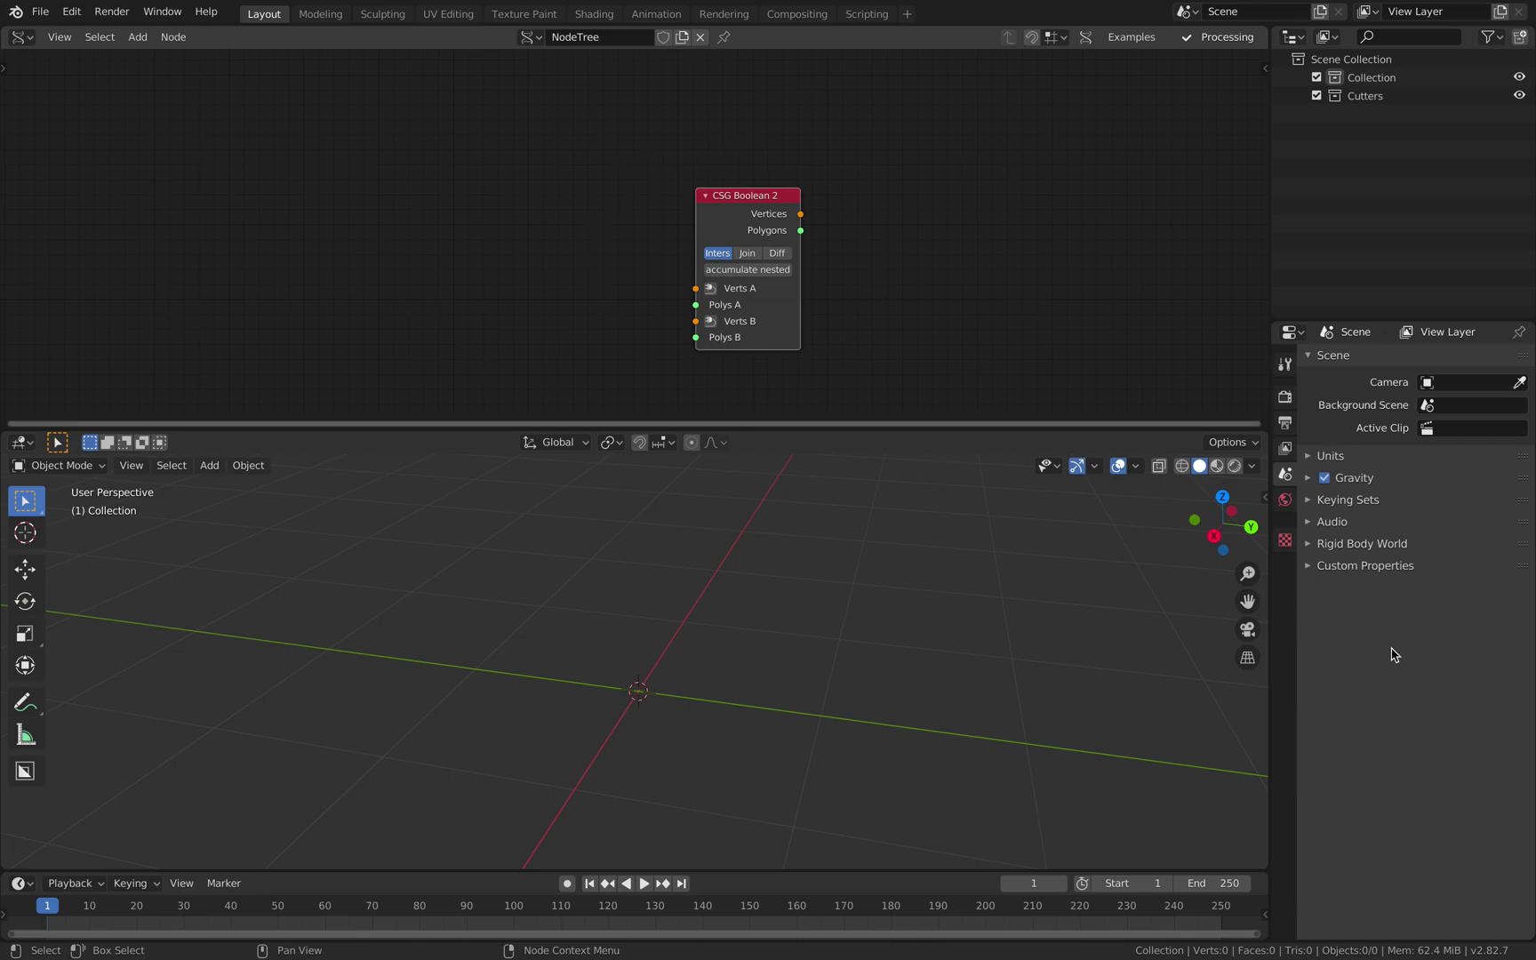
{"action": "middle_click_drag", "start_coordinate": [832, 279], "coordinate": [824, 265]}
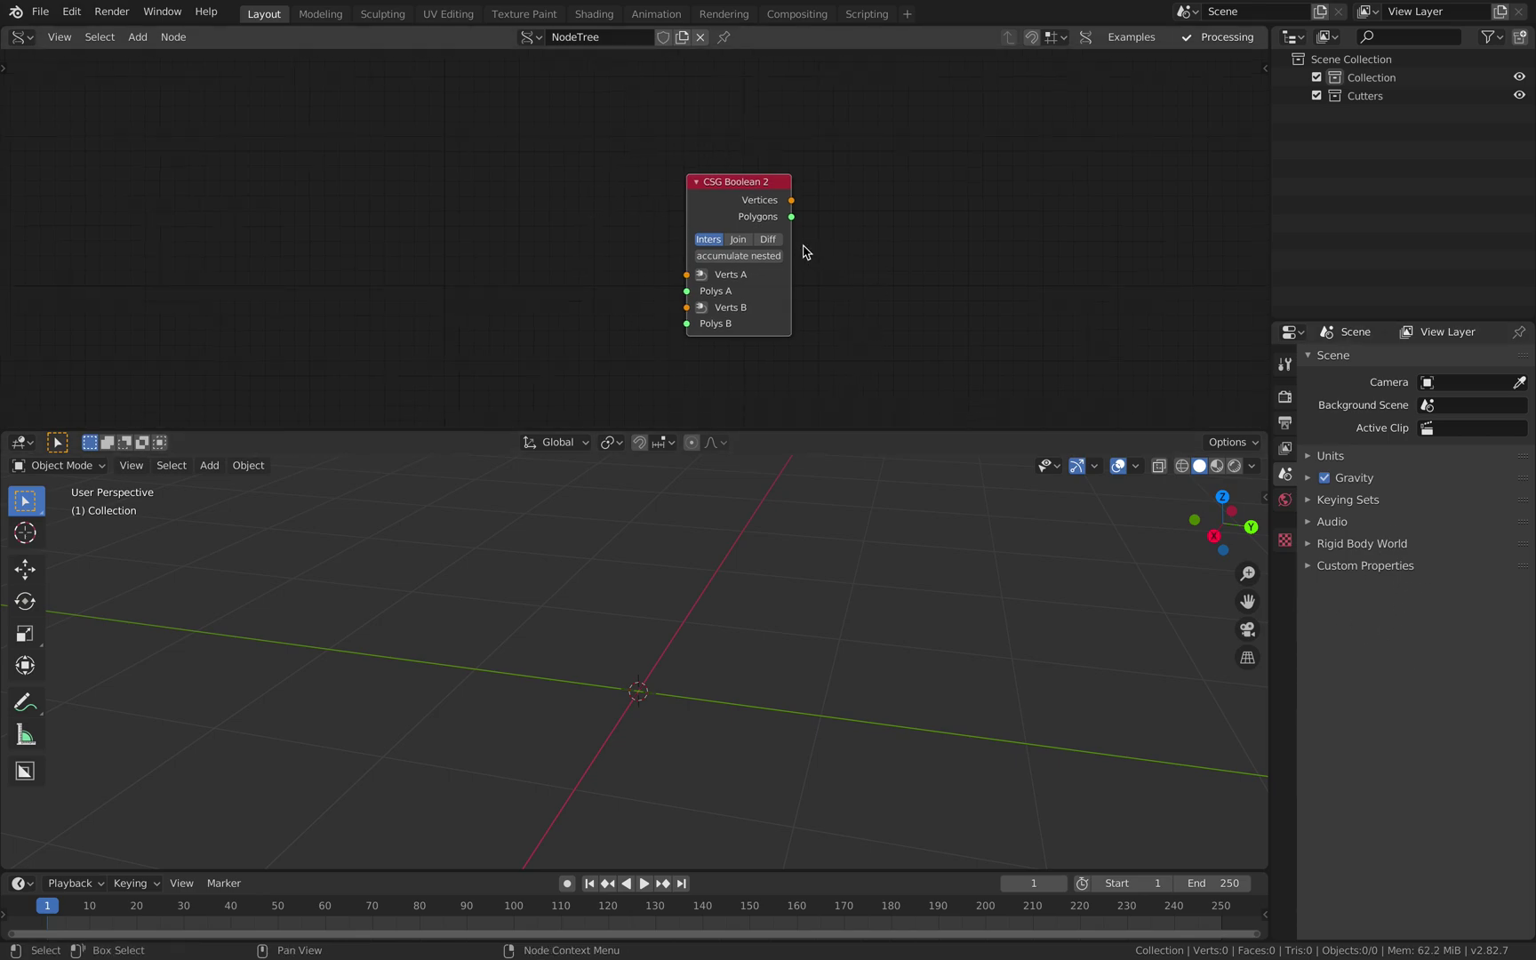
{"action": "left_click_drag", "start_coordinate": [790, 245], "coordinate": [843, 243]}
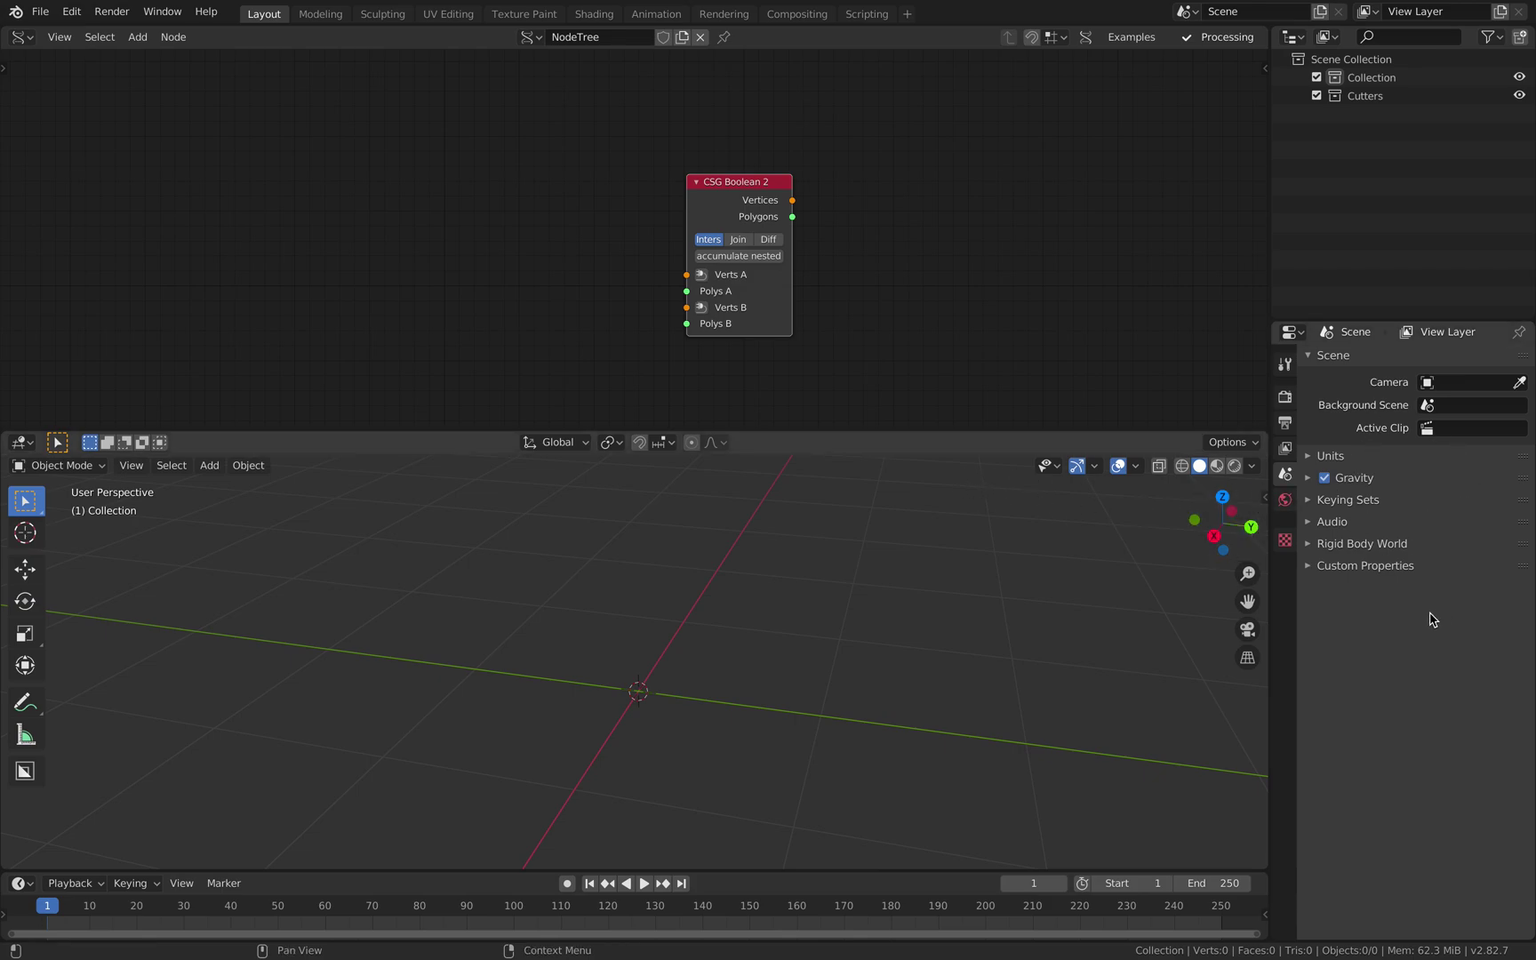
{"action": "middle_click_drag", "start_coordinate": [854, 329], "coordinate": [840, 320]}
{"action": "left_click_drag", "start_coordinate": [713, 194], "coordinate": [697, 162]}
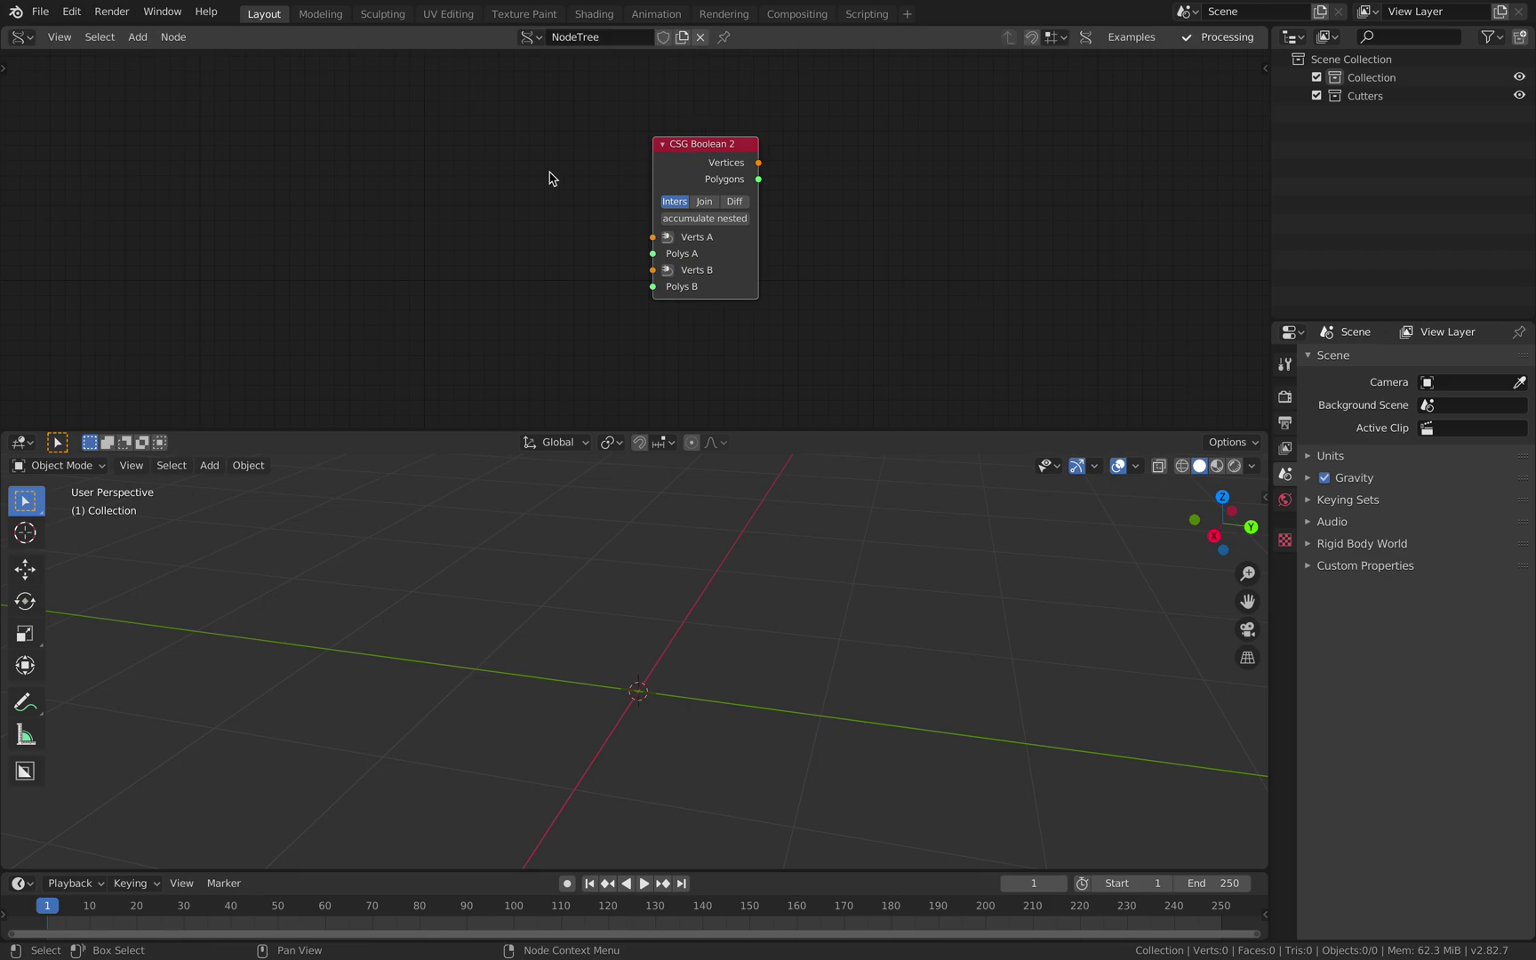
Step: Add a Box node on the far side of the CSG Boolean 2 node's outputs
{"action": "scroll", "coordinate": [623, 222], "scroll_direction": "right", "scroll_amount": 8}
{"action": "key", "text": "alt+space"}
{"action": "type", "text": "box"}
{"action": "key", "text": "Return"}
{"action": "left_click", "coordinate": [734, 186]}
{"action": "scroll", "coordinate": [734, 186], "scroll_direction": "right", "scroll_amount": 5, "text": "ctrl"}
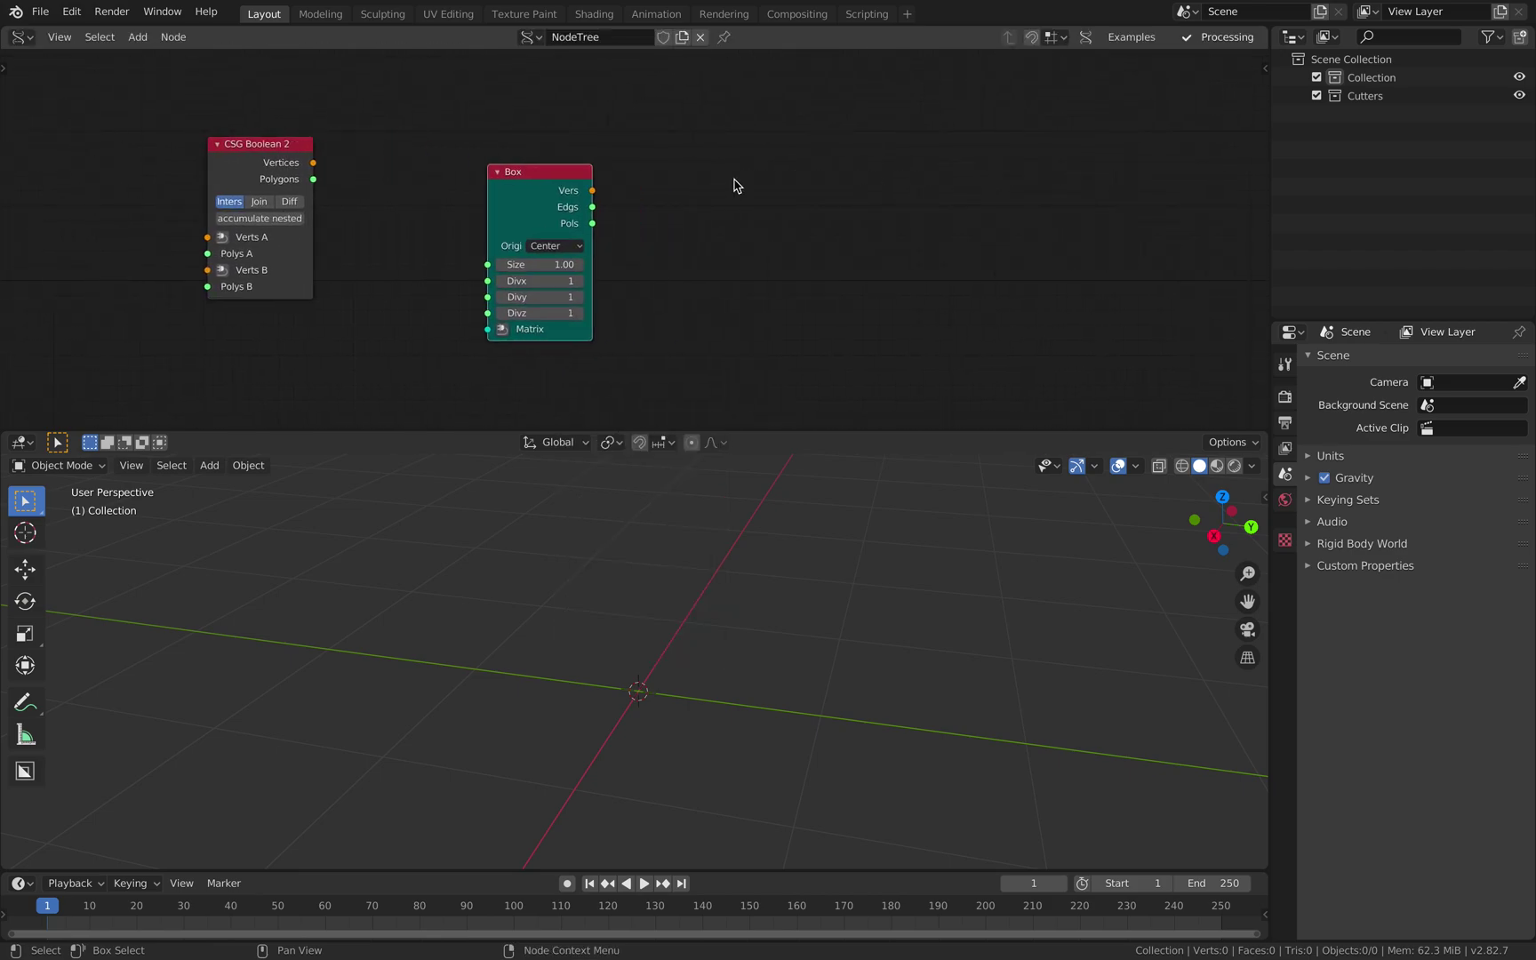
Step: Add an Iterate matrix transform node beside the Box node's outputs
{"action": "key", "text": "alt+space"}
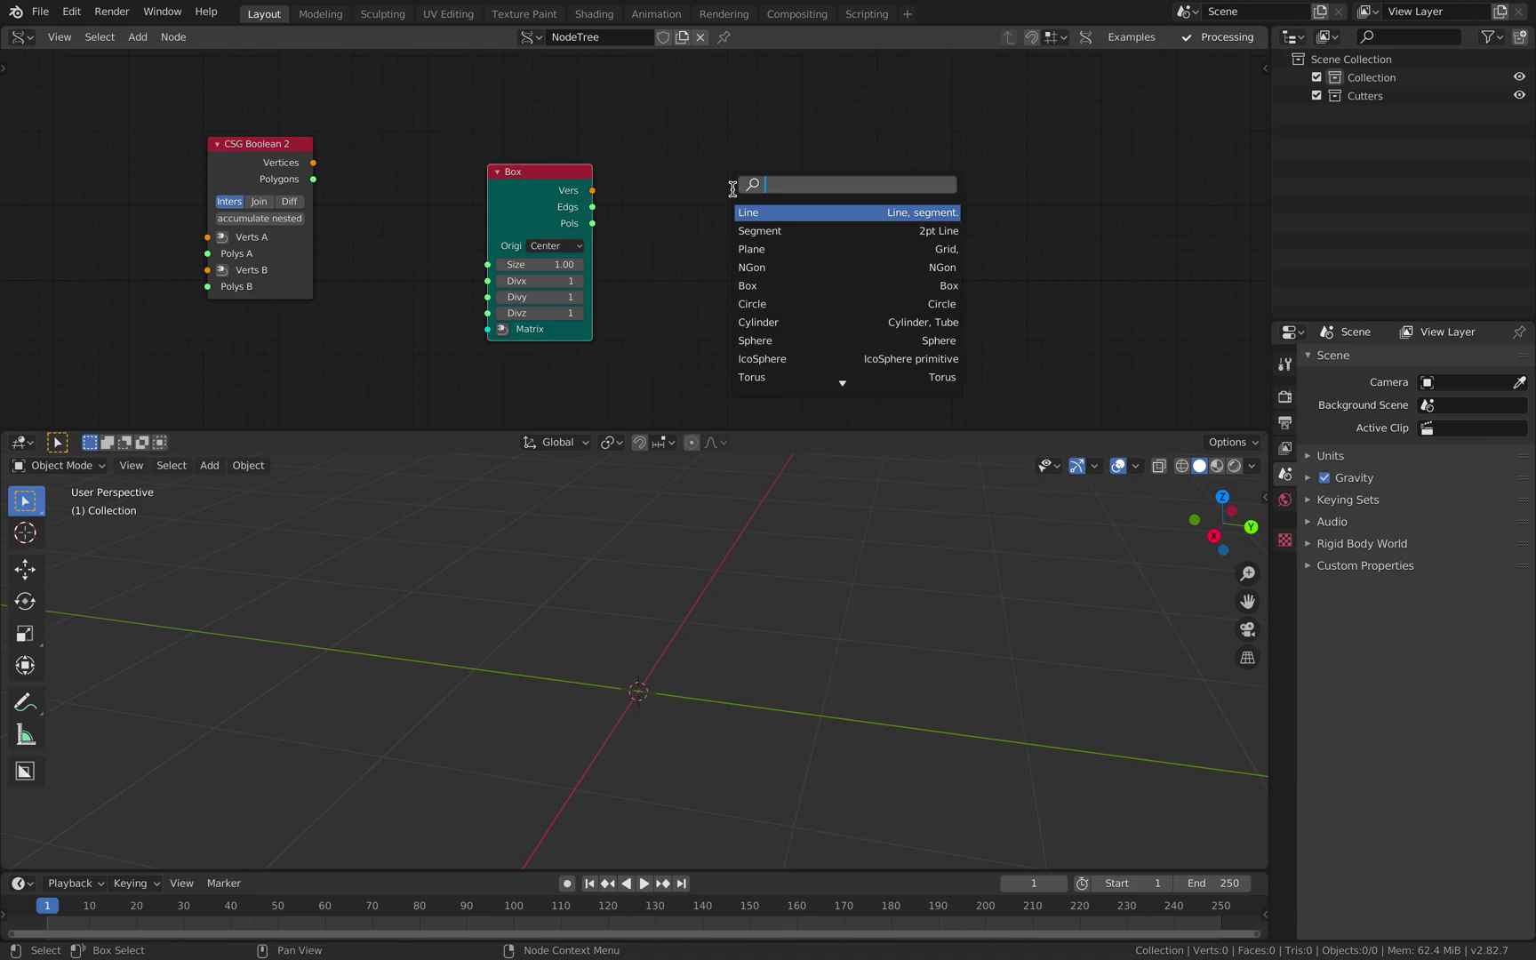
{"action": "type", "text": "in"}
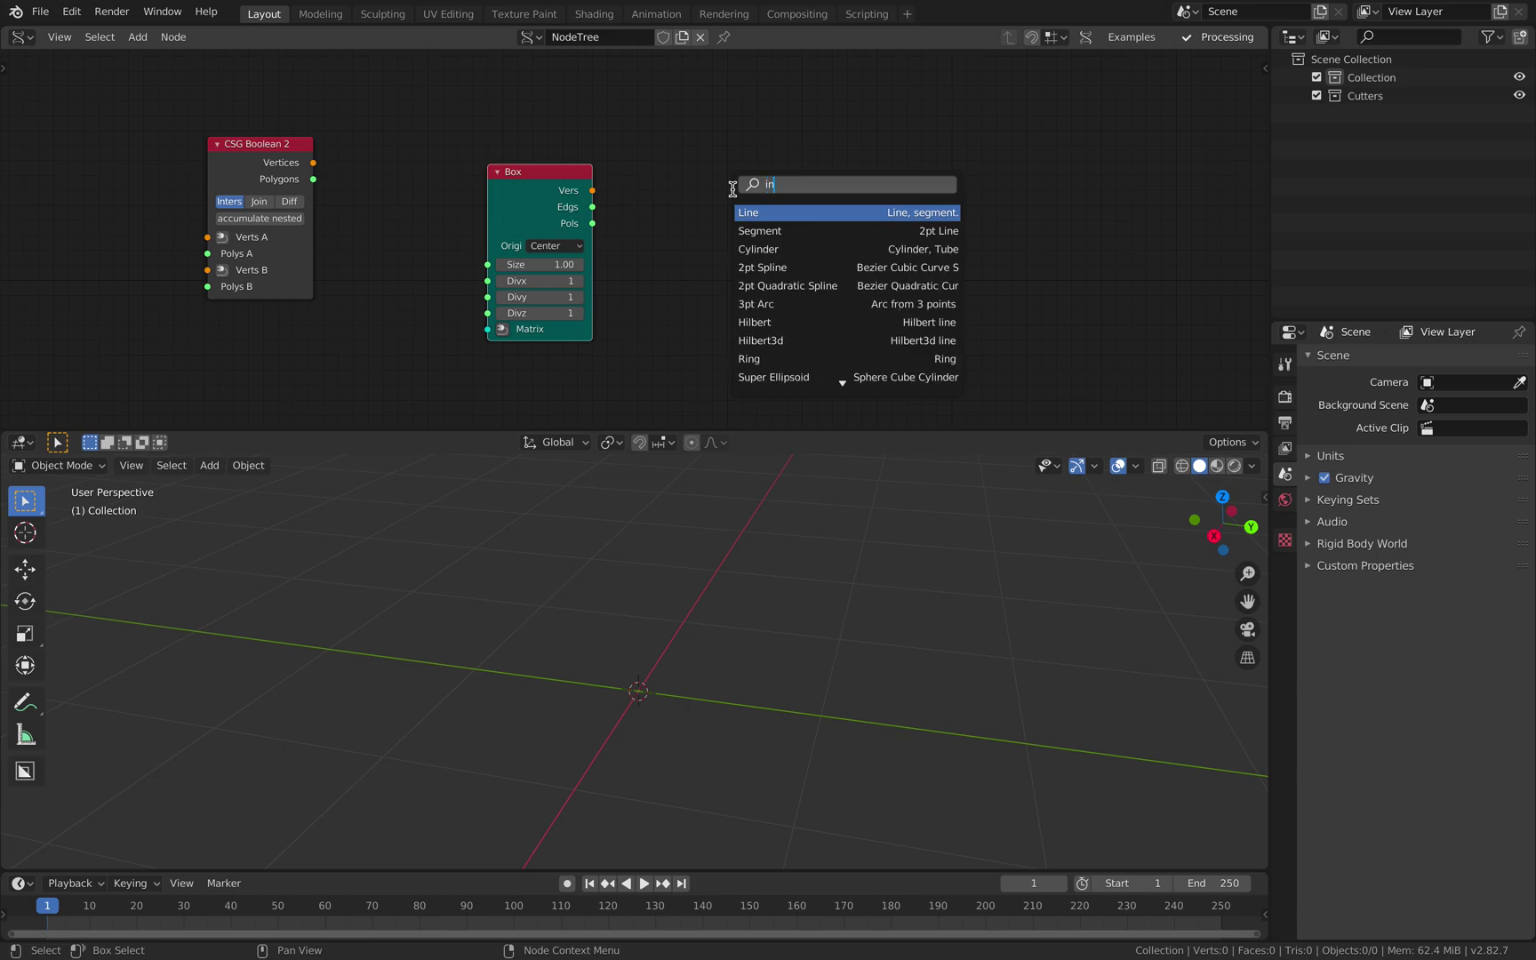
{"action": "key", "text": "BackSpace"}
{"action": "key", "text": "BackSpace"}
{"action": "type", "text": "tran"}
{"action": "key", "text": "BackSpace"}
{"action": "key", "text": "BackSpace"}
{"action": "key", "text": "BackSpace"}
{"action": "key", "text": "BackSpace"}
{"action": "type", "text": "iter"}
{"action": "key", "text": "Return"}
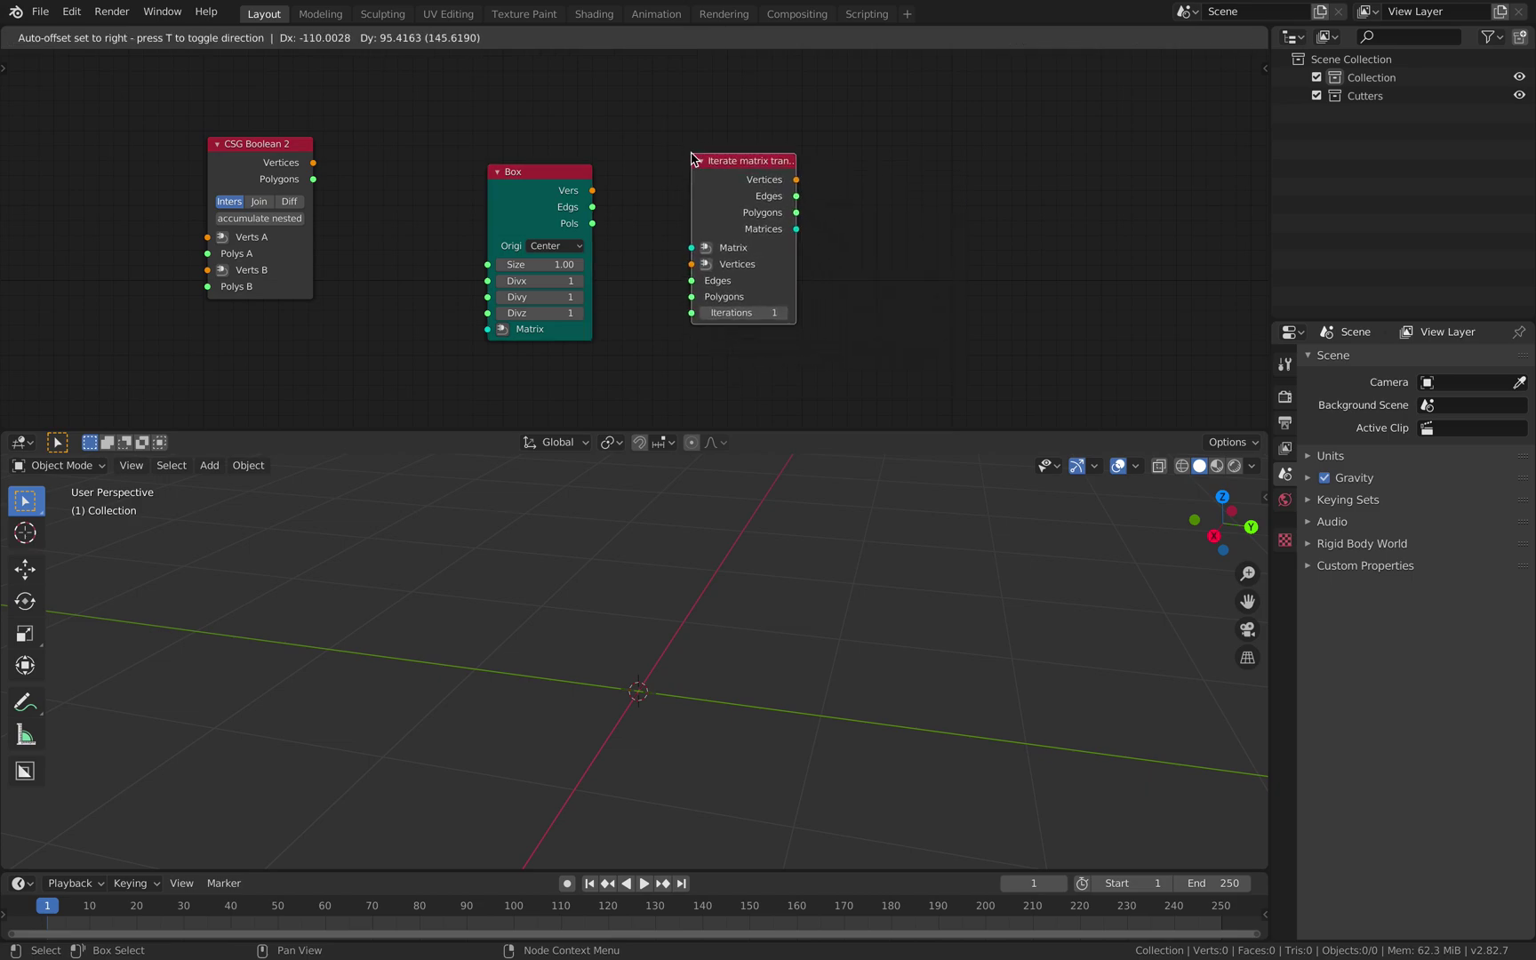
{"action": "left_click", "coordinate": [689, 152]}
{"action": "middle_click_drag", "start_coordinate": [728, 211], "coordinate": [649, 213]}
Step: Add a Viewer Draw Mk3 node after the Iterate matrix transform node
{"action": "key", "text": "alt+space"}
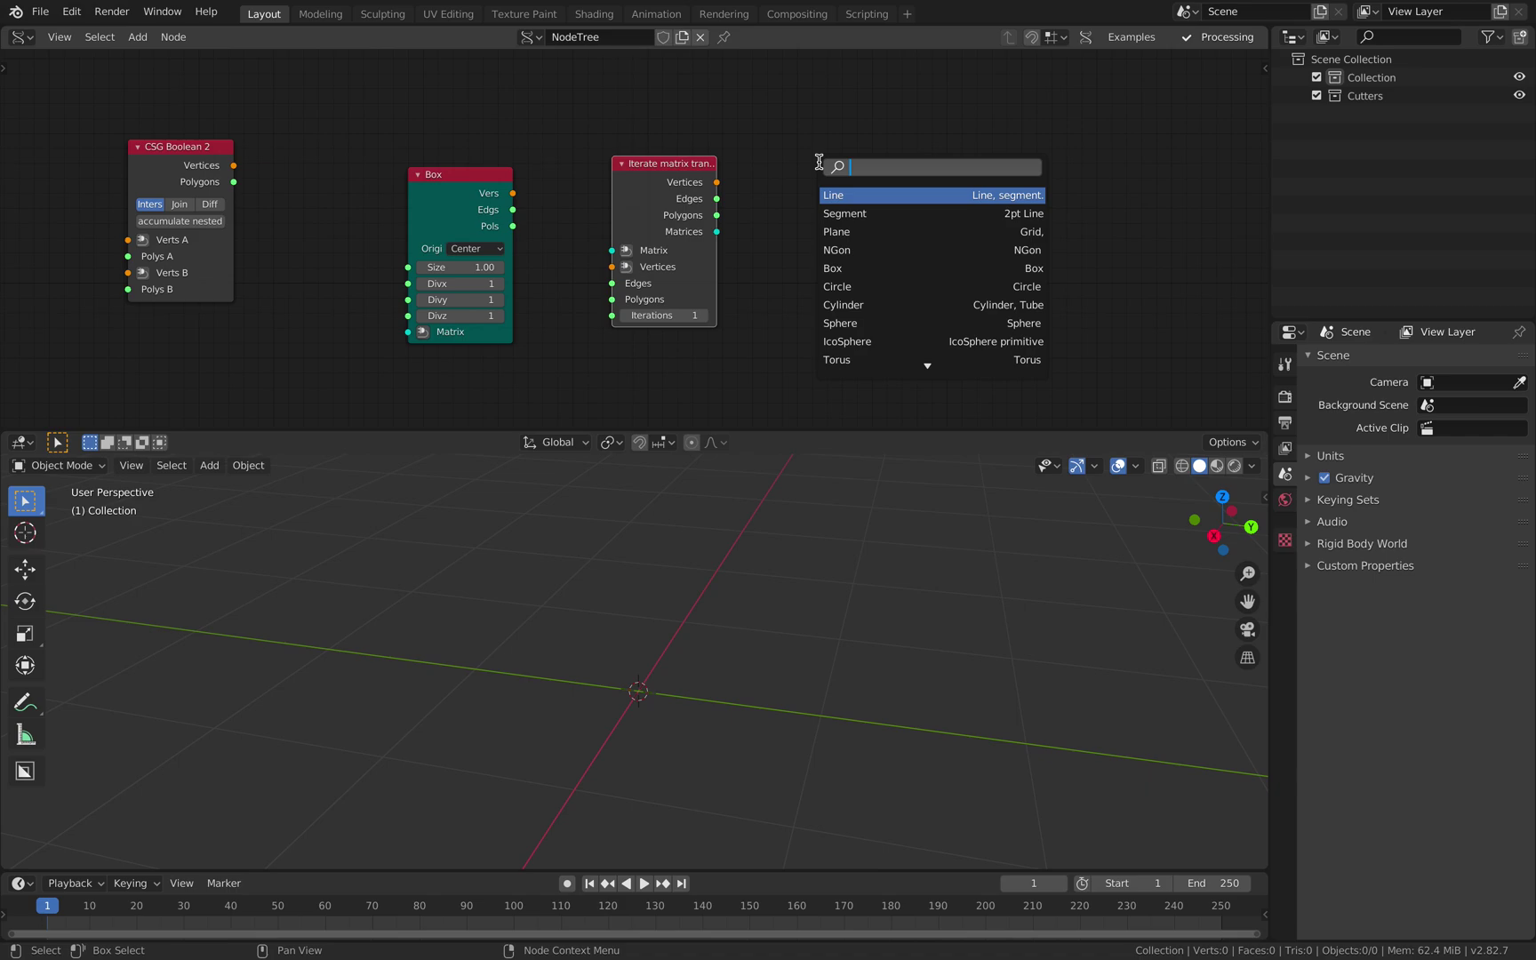
{"action": "type", "text": "viewe"}
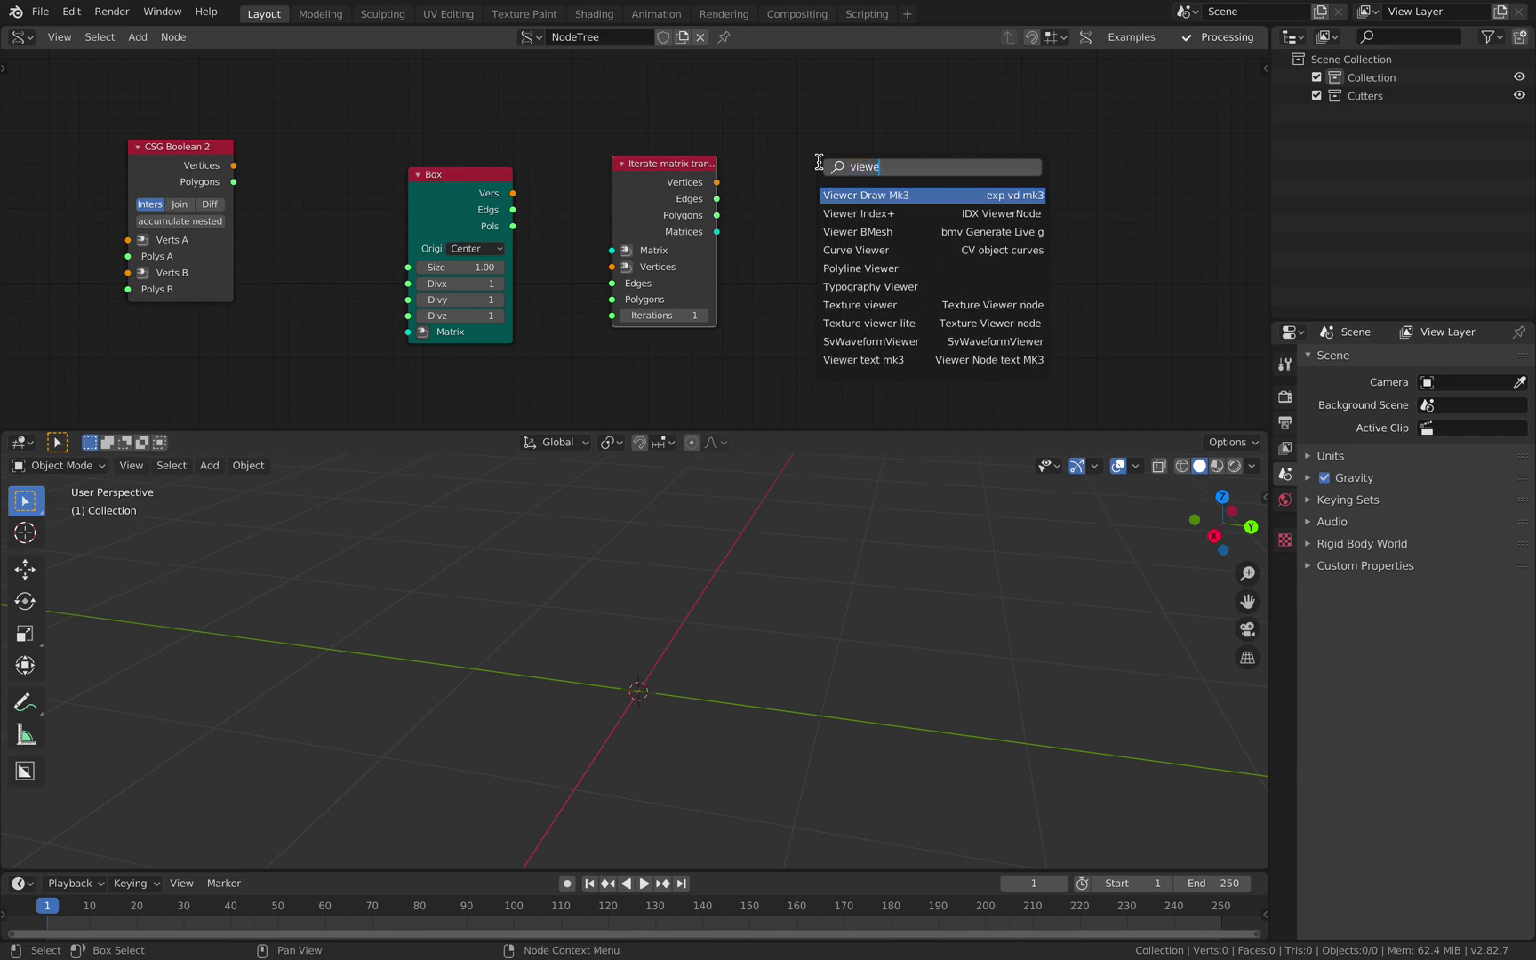
{"action": "key", "text": "Return"}
{"action": "left_click", "coordinate": [819, 162]}
Step: Link the Box node through the Iterate matrix transform node to Viewer Draw Mk3 and space the three nodes apart
{"action": "left_click", "coordinate": [461, 172]}
{"action": "left_click", "coordinate": [626, 176]}
{"action": "left_click", "coordinate": [859, 170]}
{"action": "key", "text": "f"}
{"action": "left_click_drag", "start_coordinate": [670, 165], "coordinate": [658, 185]}
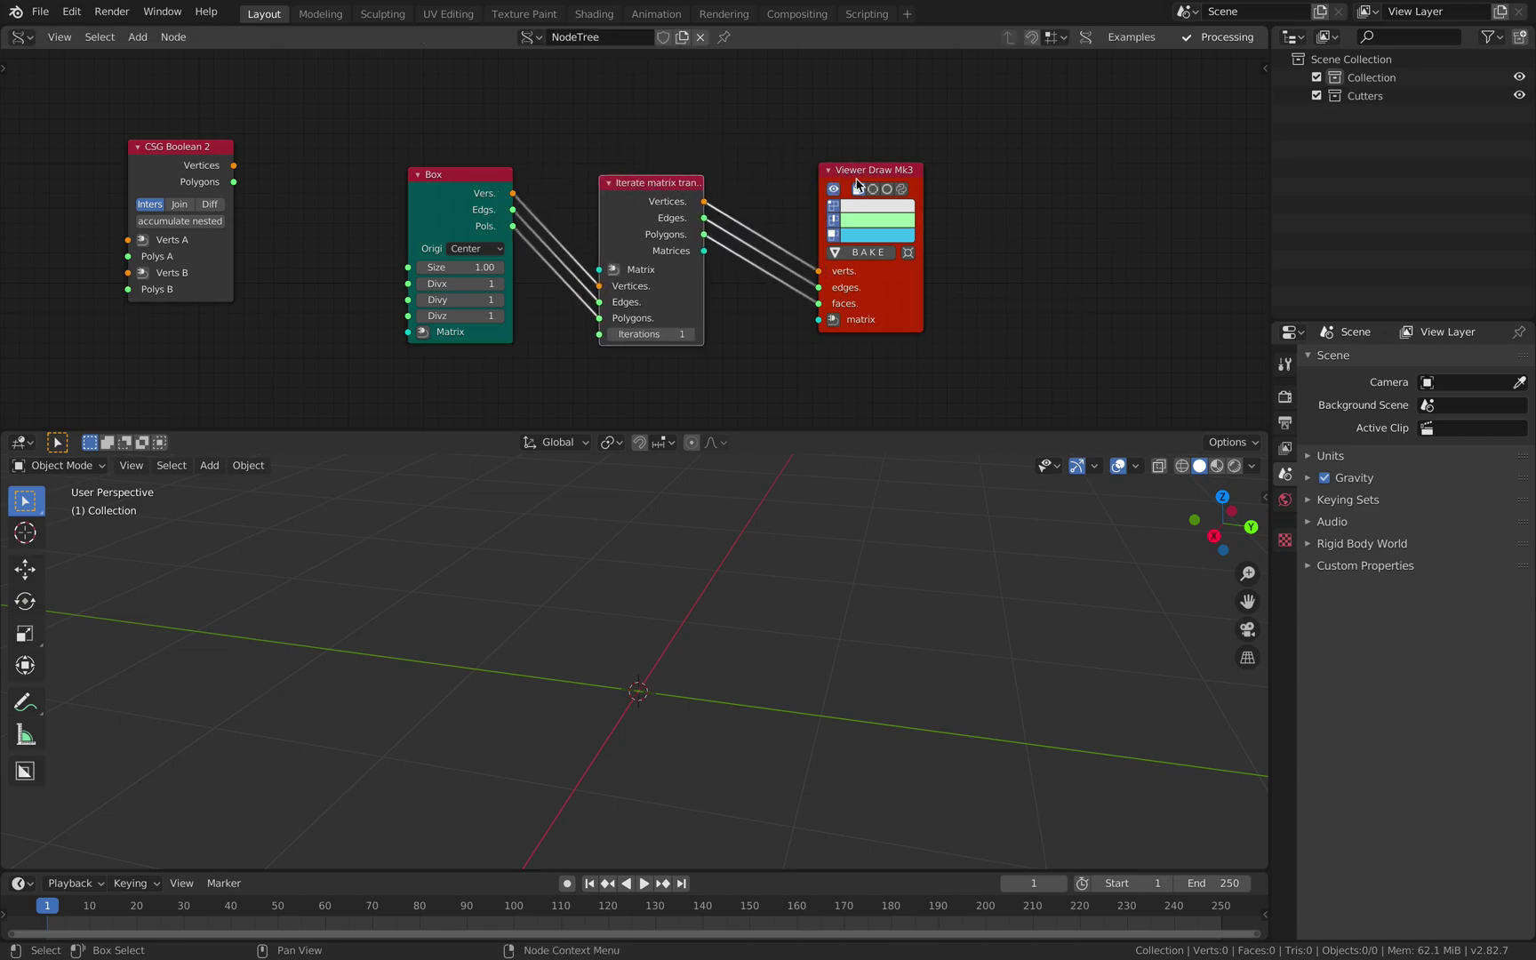
{"action": "left_click_drag", "start_coordinate": [851, 175], "coordinate": [882, 149]}
{"action": "middle_click_drag", "start_coordinate": [745, 155], "coordinate": [788, 143]}
{"action": "left_click_drag", "start_coordinate": [721, 169], "coordinate": [765, 126]}
{"action": "left_click_drag", "start_coordinate": [496, 186], "coordinate": [486, 158]}
{"action": "left_click_drag", "start_coordinate": [718, 142], "coordinate": [704, 139]}
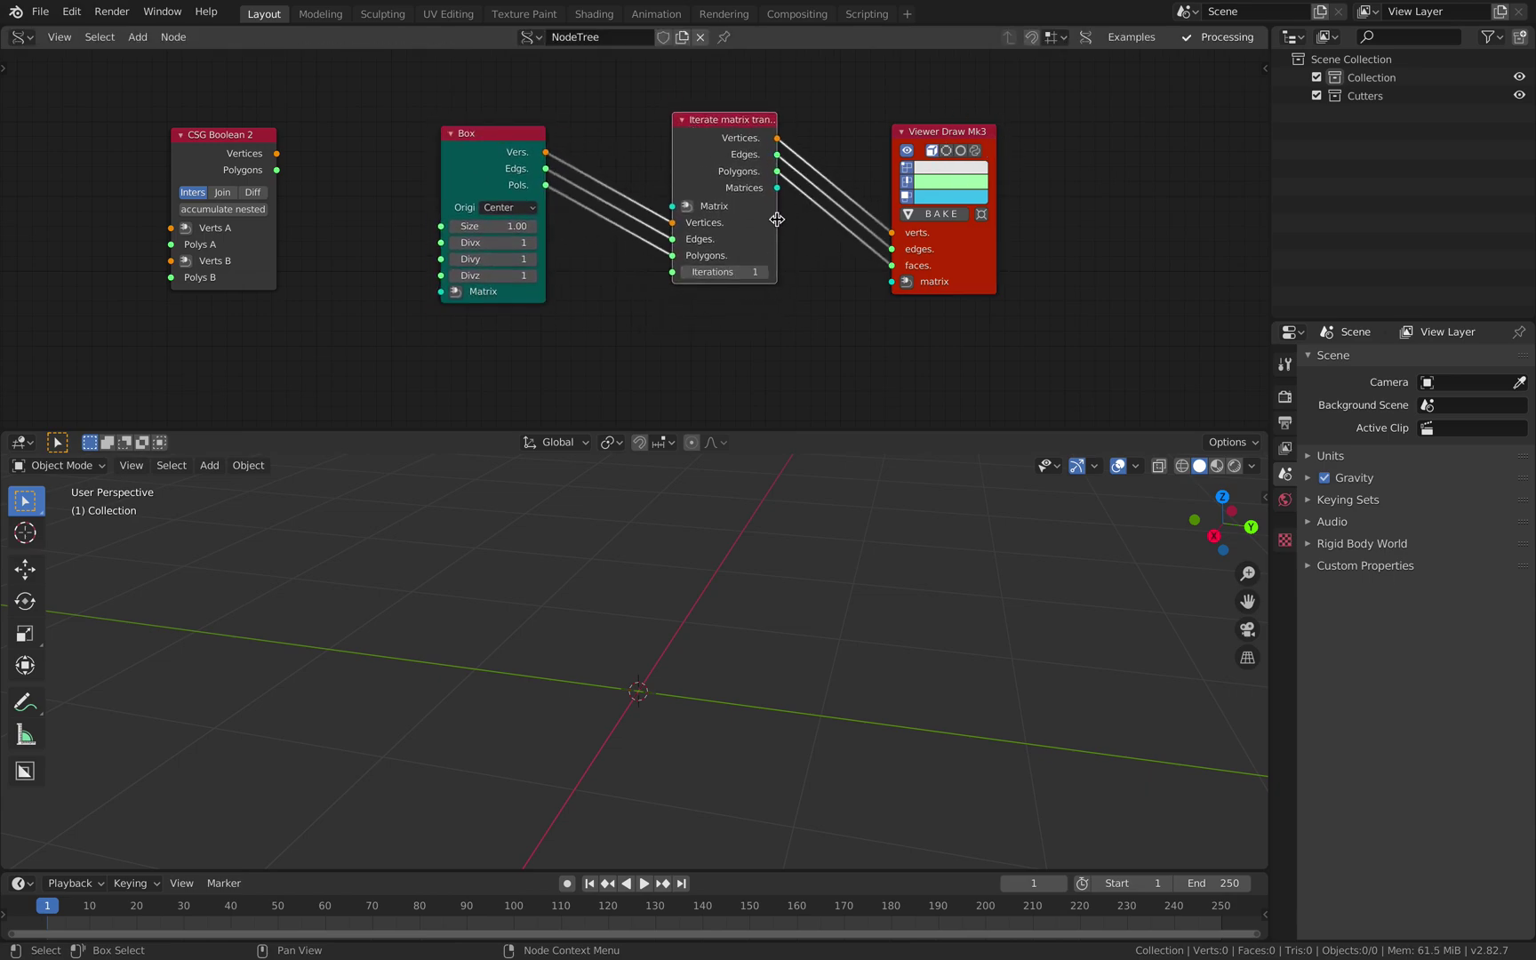
Step: Widen the Iterate matrix transform node and add a Matrix In node linked to its Matrix input, placed below it
{"action": "left_click_drag", "start_coordinate": [775, 219], "coordinate": [796, 170]}
{"action": "left_click", "coordinate": [731, 197]}
{"action": "left_click", "coordinate": [662, 106]}
{"action": "left_click_drag", "start_coordinate": [641, 118], "coordinate": [652, 295]}
{"action": "middle_click_drag", "start_coordinate": [618, 348], "coordinate": [625, 280]}
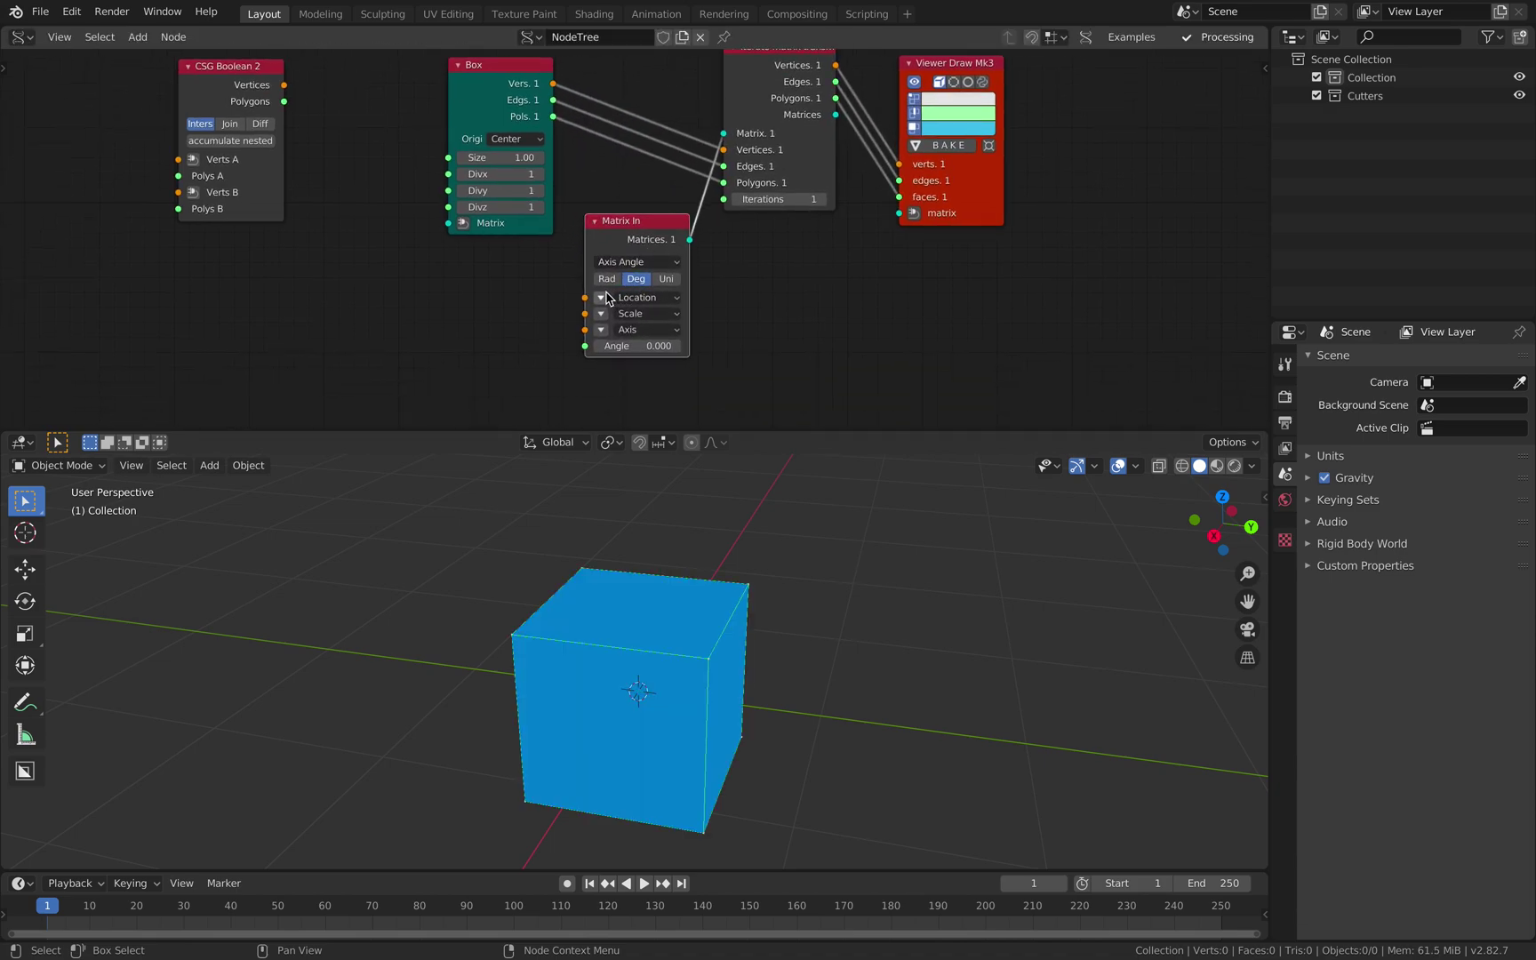
Step: Expand Location and Scale on the Matrix In node, setting Location Z to 0.252 and the X, Y and Z scale to 0.892
{"action": "left_click", "coordinate": [603, 298]}
{"action": "left_click", "coordinate": [601, 343]}
{"action": "middle_click_drag", "start_coordinate": [740, 314], "coordinate": [740, 305]}
{"action": "left_click_drag", "start_coordinate": [654, 335], "coordinate": [681, 317], "text": "shift"}
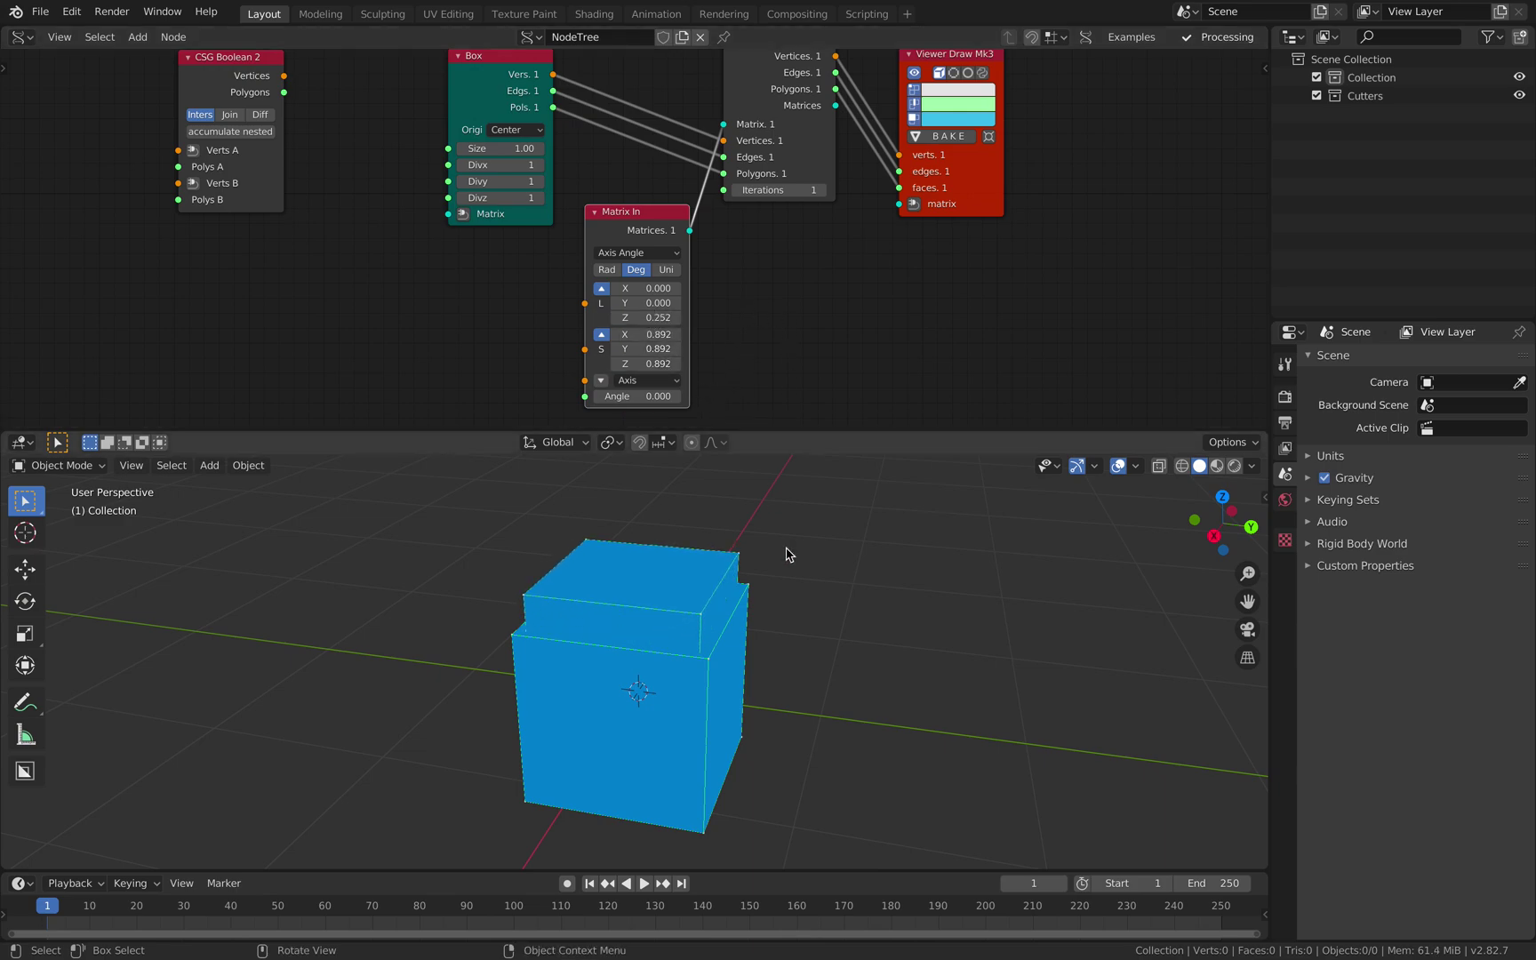
{"action": "middle_click_drag", "start_coordinate": [789, 552], "coordinate": [724, 539]}
{"action": "middle_click_drag", "start_coordinate": [653, 597], "coordinate": [655, 606]}
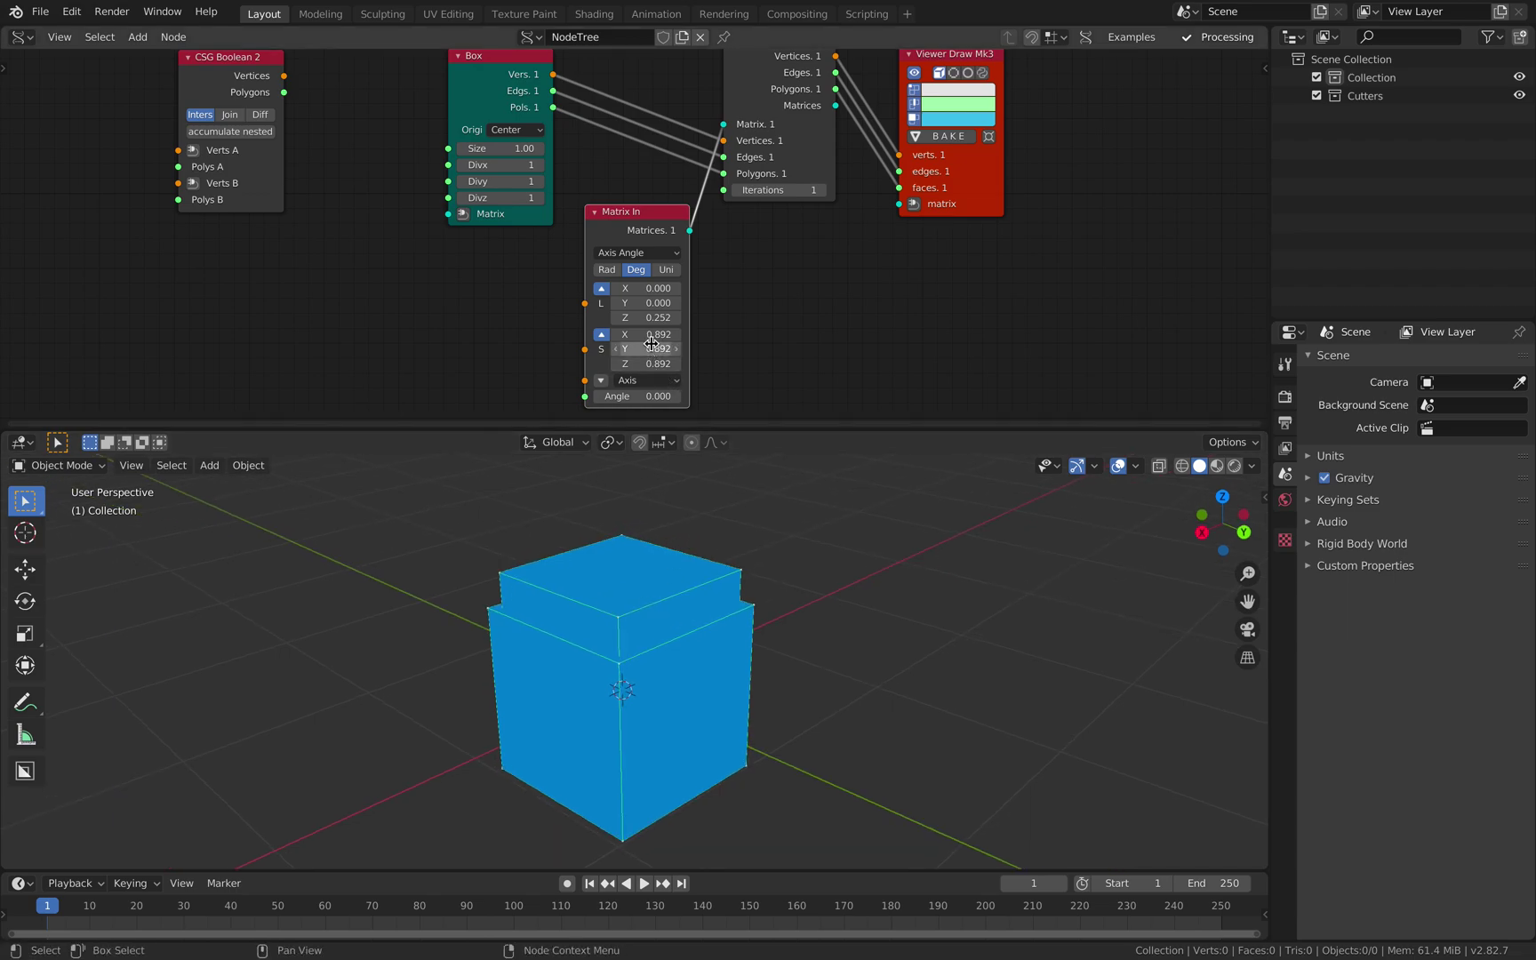
Step: Set the Matrix In node's X, Y and Z scale to 0.766 and the Iterate node's Iterations to 4
{"action": "left_click_drag", "start_coordinate": [659, 332], "coordinate": [629, 333]}
{"action": "left_click", "coordinate": [823, 190]}
{"action": "left_click", "coordinate": [823, 190]}
{"action": "left_click", "coordinate": [823, 190]}
{"action": "middle_click_drag", "start_coordinate": [692, 570], "coordinate": [706, 533]}
Step: Bake the stacked boxes from the Viewer Draw Mk3 node and move the baked mesh along Y beside the preview
{"action": "left_click_drag", "start_coordinate": [949, 144], "coordinate": [981, 132]}
{"action": "left_click", "coordinate": [979, 127]}
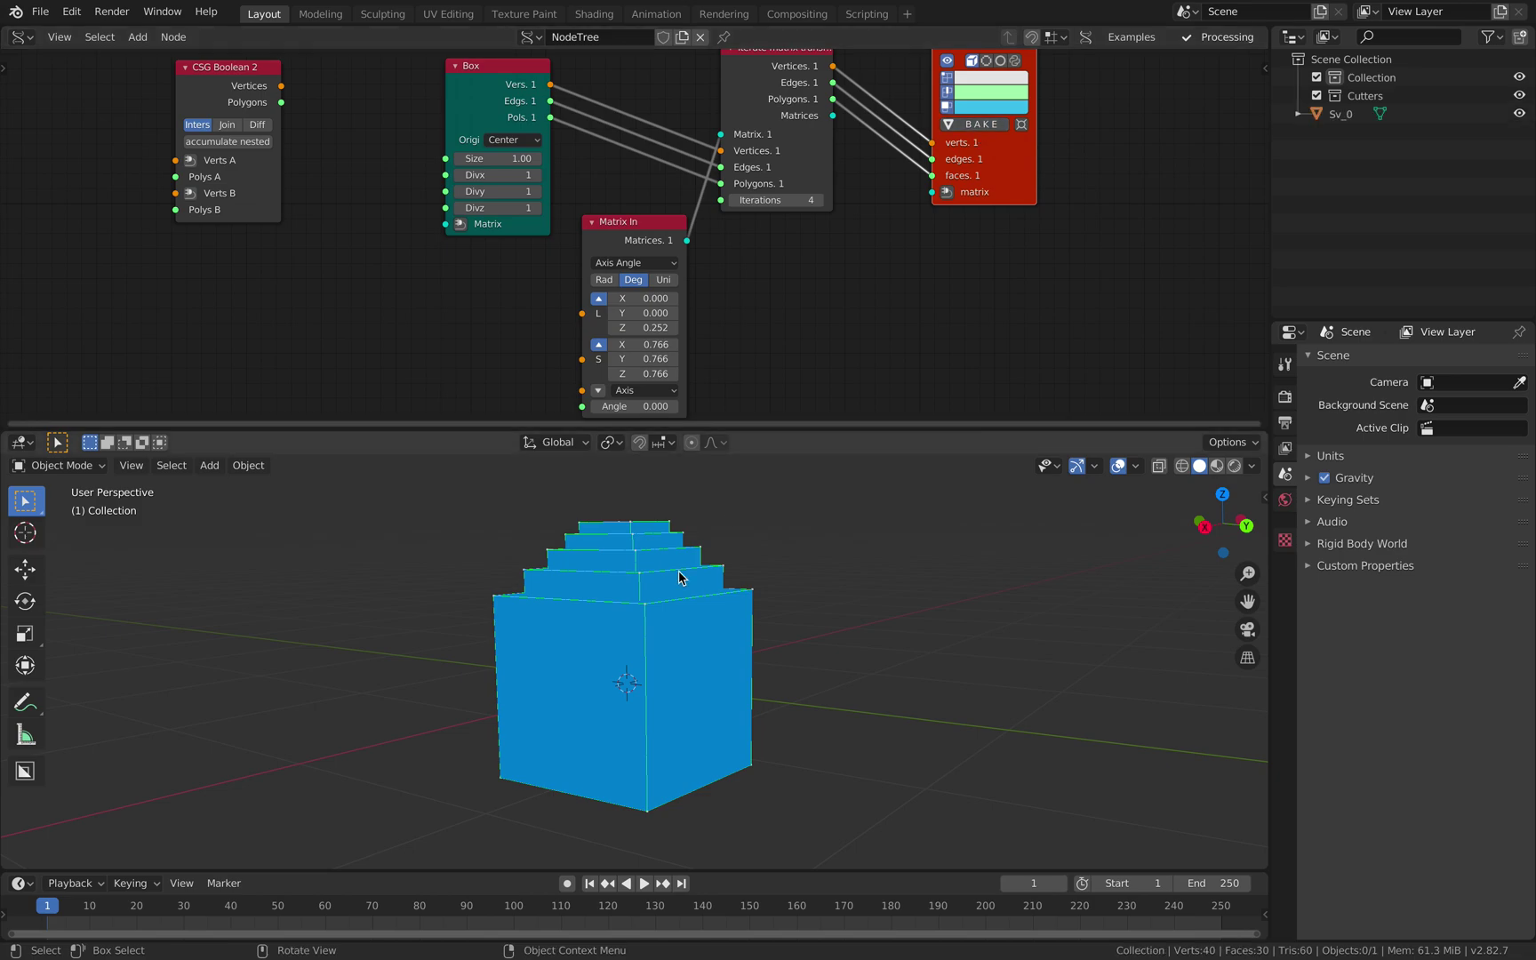
{"action": "middle_click_drag", "start_coordinate": [691, 547], "coordinate": [756, 652]}
{"action": "left_click", "coordinate": [731, 649]}
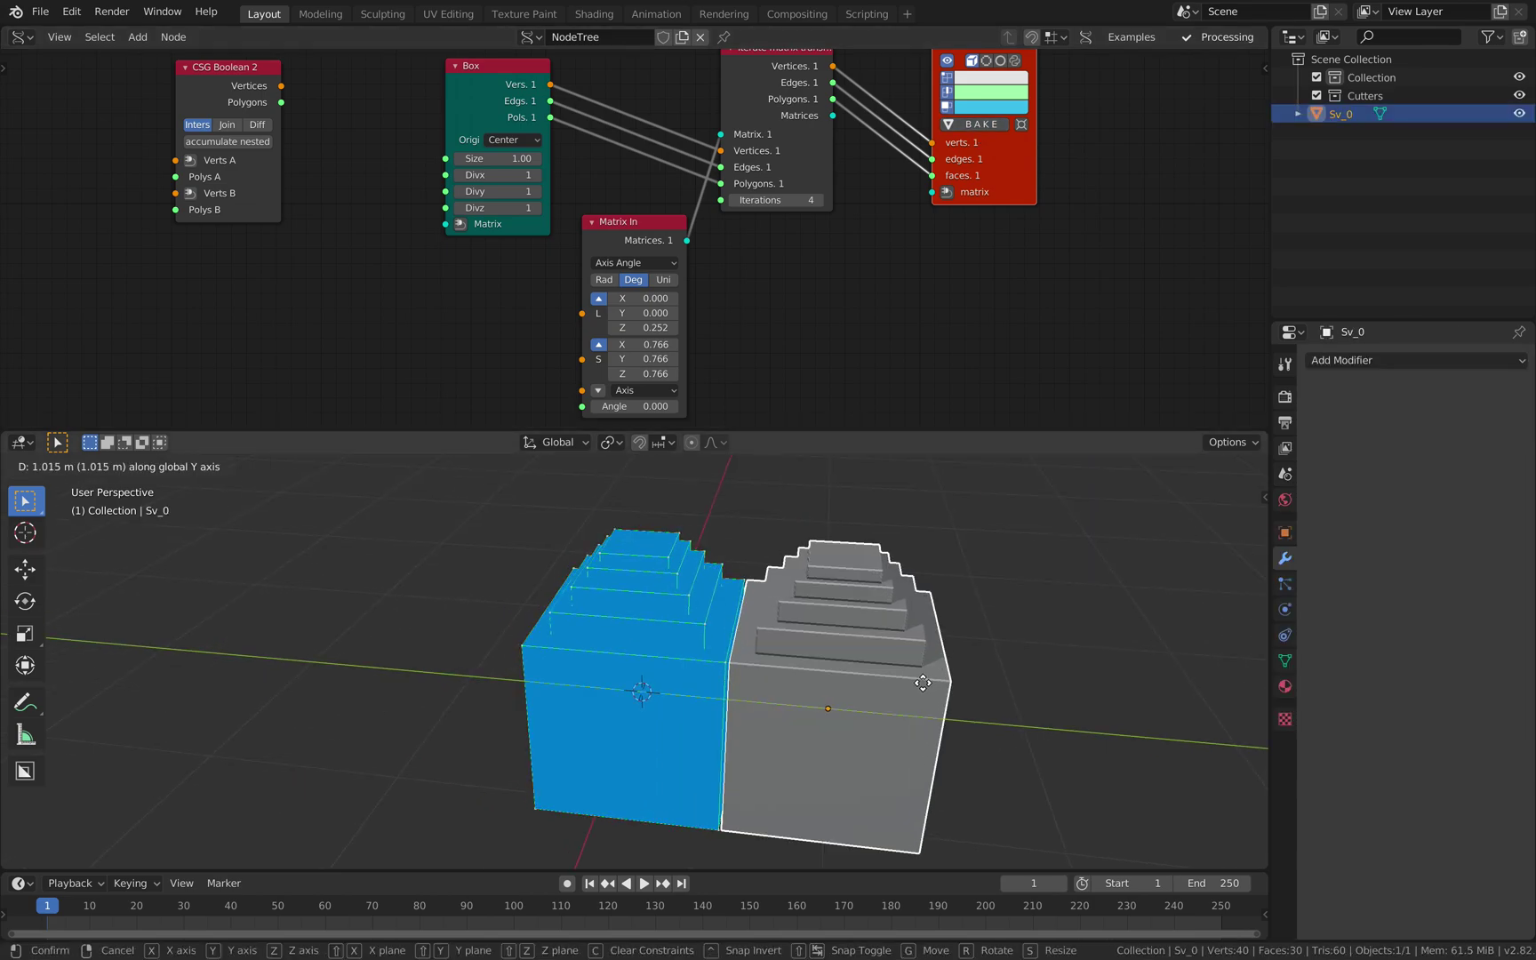
{"action": "left_click", "coordinate": [1058, 675]}
{"action": "middle_click_drag", "start_coordinate": [1058, 676], "coordinate": [858, 521]}
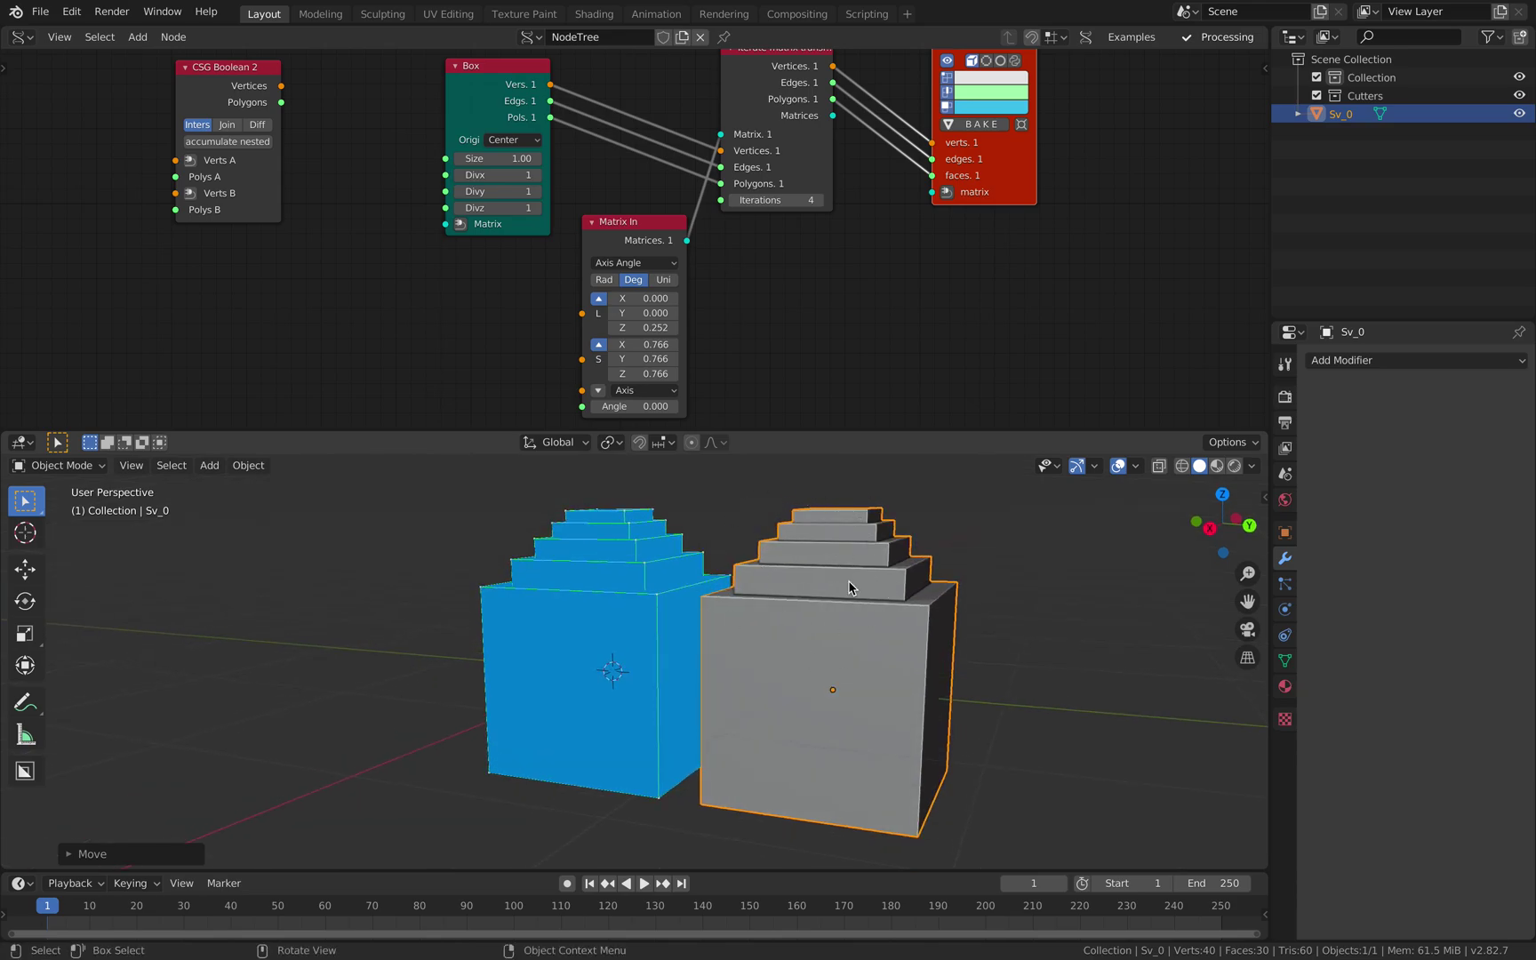
Step: Save the file to the Desktop as sv_boolean_001.blend
{"action": "key", "text": "ctrl+s"}
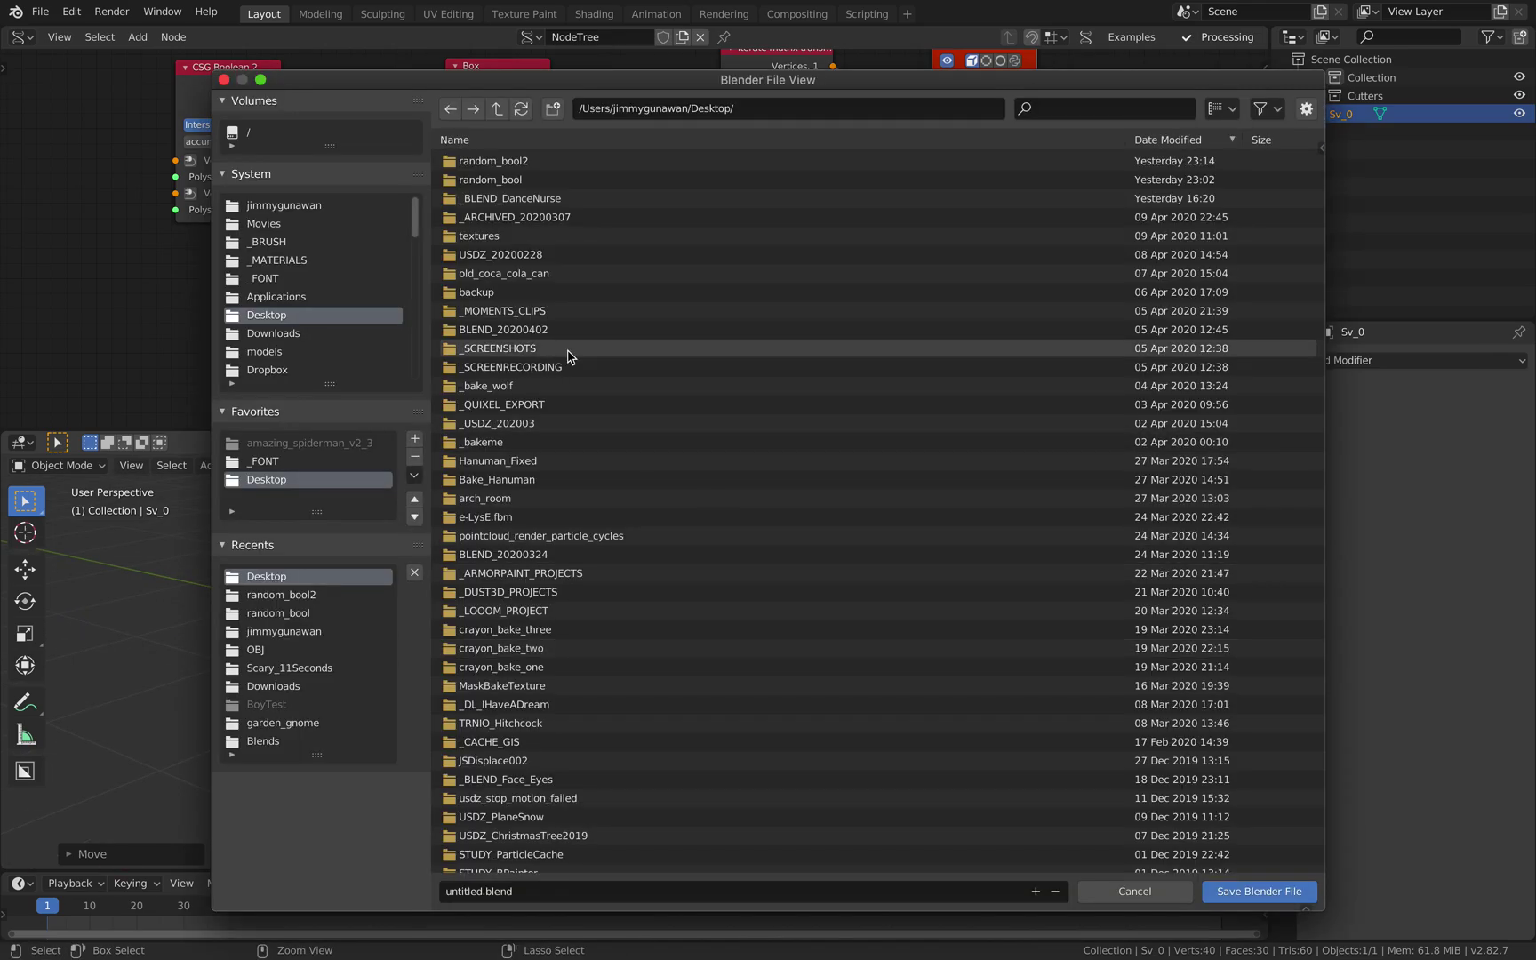
{"action": "left_click", "coordinate": [500, 898]}
{"action": "type", "text": "sv_boolean"}
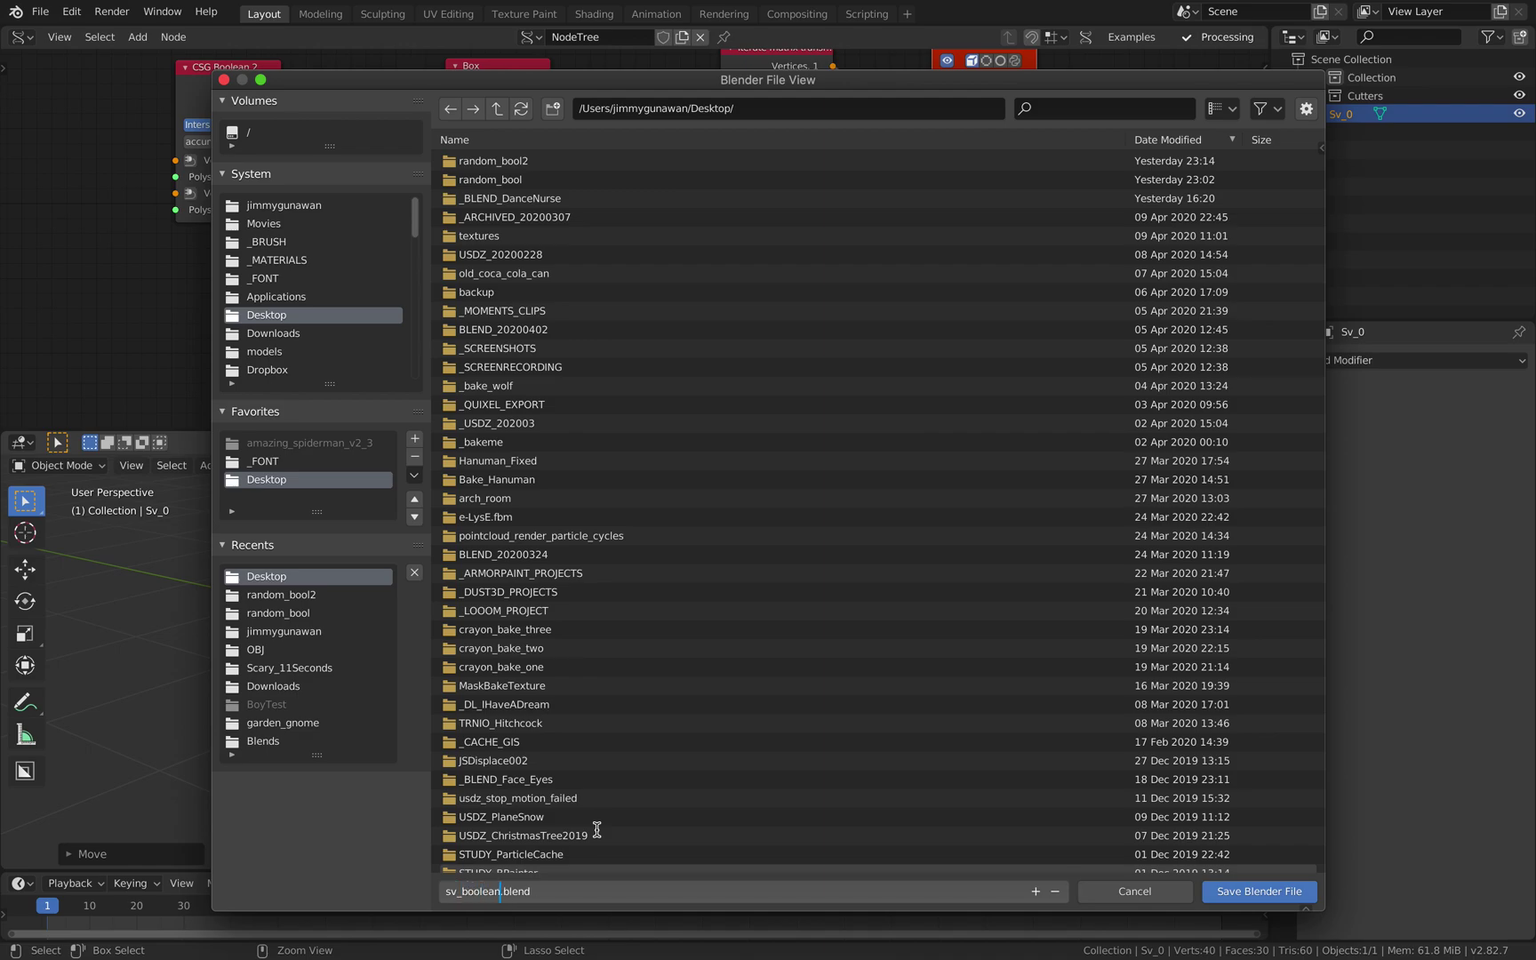
{"action": "key", "text": "Return"}
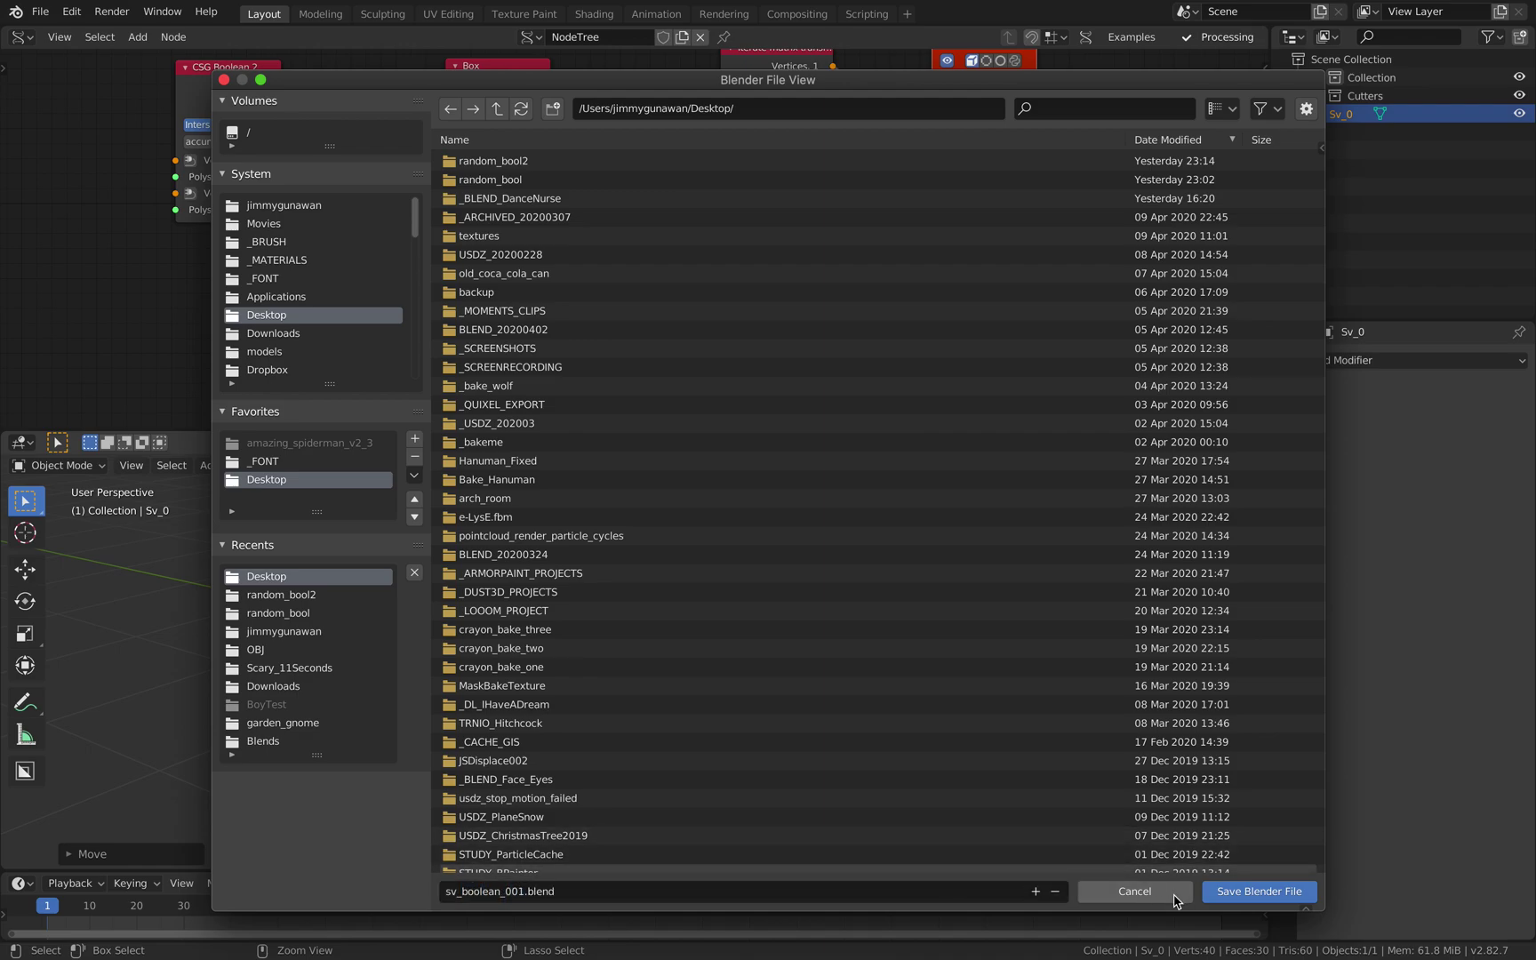
{"action": "left_click", "coordinate": [1217, 898]}
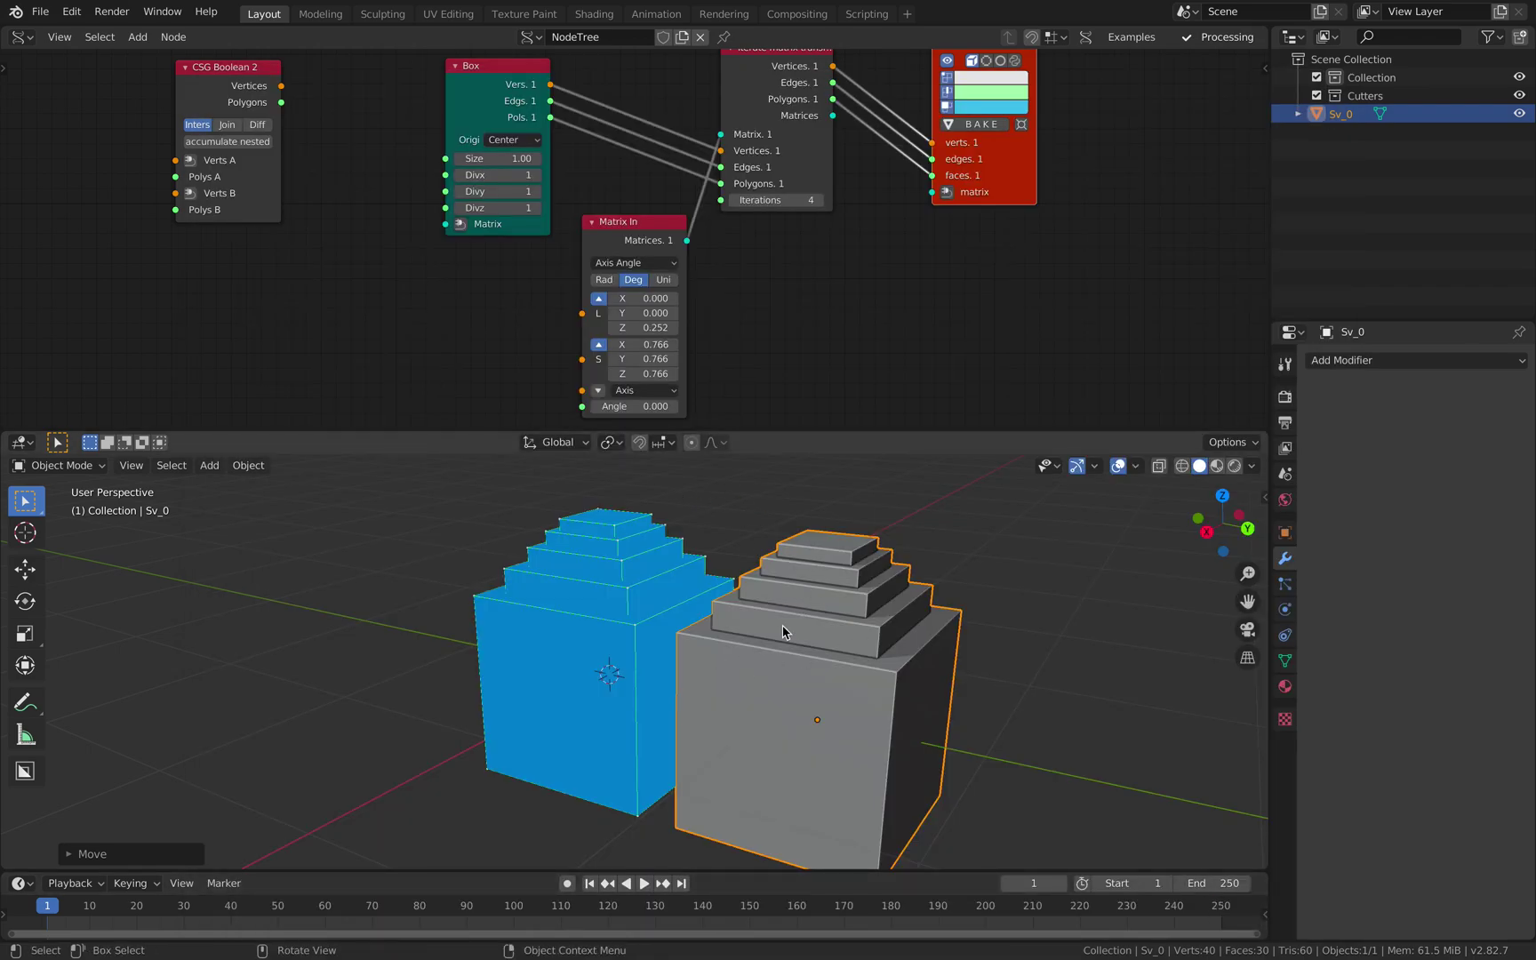
Step: Examine the baked mesh's overlapping inner boxes in wireframe, then return to solid shading
{"action": "scroll", "coordinate": [825, 530], "scroll_direction": "down", "scroll_amount": 2}
{"action": "mouse_move", "coordinate": [816, 554]}
{"action": "middle_mouse_down", "text": "shift"}
{"action": "mouse_move", "coordinate": [761, 520]}
{"action": "mouse_move", "coordinate": [751, 544]}
{"action": "mouse_move", "coordinate": [806, 538]}
{"action": "mouse_move", "coordinate": [729, 564]}
{"action": "middle_mouse_up", "text": "shift"}
{"action": "scroll", "coordinate": [759, 536], "scroll_direction": "up", "scroll_amount": 2}
{"action": "key", "text": "z"}
{"action": "left_click", "coordinate": [725, 546]}
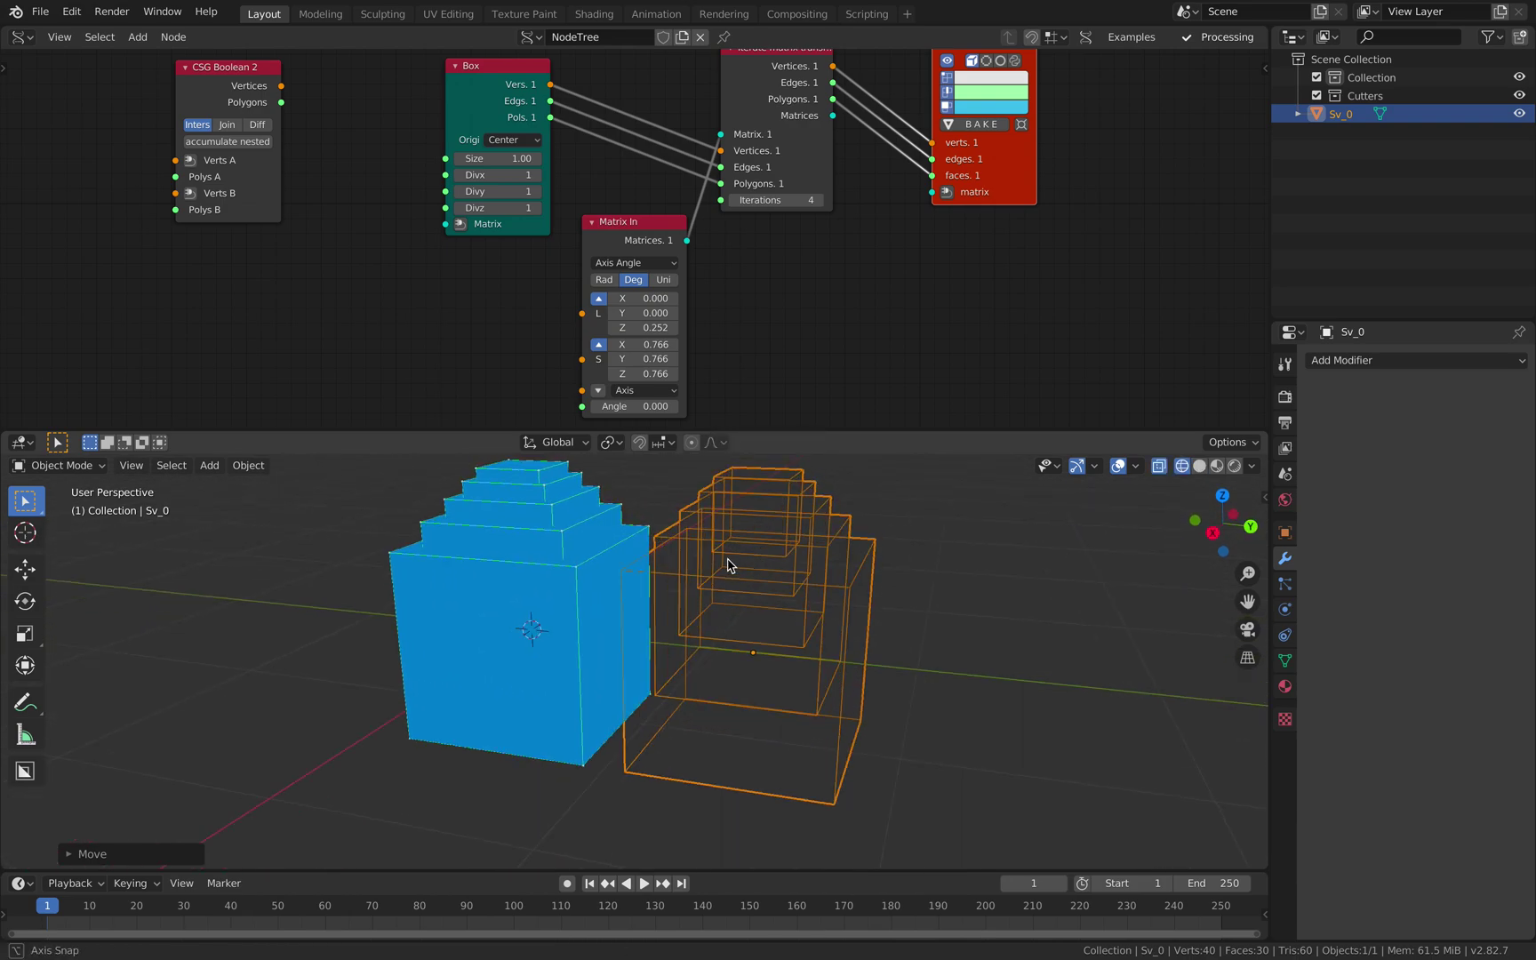
{"action": "key", "text": "z"}
{"action": "left_click", "coordinate": [840, 569]}
{"action": "mouse_move", "coordinate": [840, 569]}
{"action": "middle_mouse_down"}
{"action": "mouse_move", "coordinate": [798, 620]}
{"action": "mouse_move", "coordinate": [785, 583]}
{"action": "middle_mouse_up"}
Step: Save the file and move the Viewer Draw Mk3 node farther from the Iterate matrix transform node
{"action": "key", "text": "ctrl+s"}
{"action": "scroll", "coordinate": [784, 576], "scroll_direction": "up", "scroll_amount": 1}
{"action": "mouse_move", "coordinate": [798, 272]}
{"action": "middle_mouse_down"}
{"action": "mouse_move", "coordinate": [805, 284]}
{"action": "mouse_move", "coordinate": [732, 365]}
{"action": "middle_mouse_up"}
{"action": "key", "text": "g"}
{"action": "left_click", "coordinate": [1093, 238]}
{"action": "mouse_move", "coordinate": [1015, 256]}
{"action": "left_mouse_down"}
{"action": "mouse_move", "coordinate": [1034, 233]}
{"action": "mouse_move", "coordinate": [1066, 230]}
{"action": "left_mouse_up"}
{"action": "left_click_drag", "start_coordinate": [745, 233], "coordinate": [757, 227]}
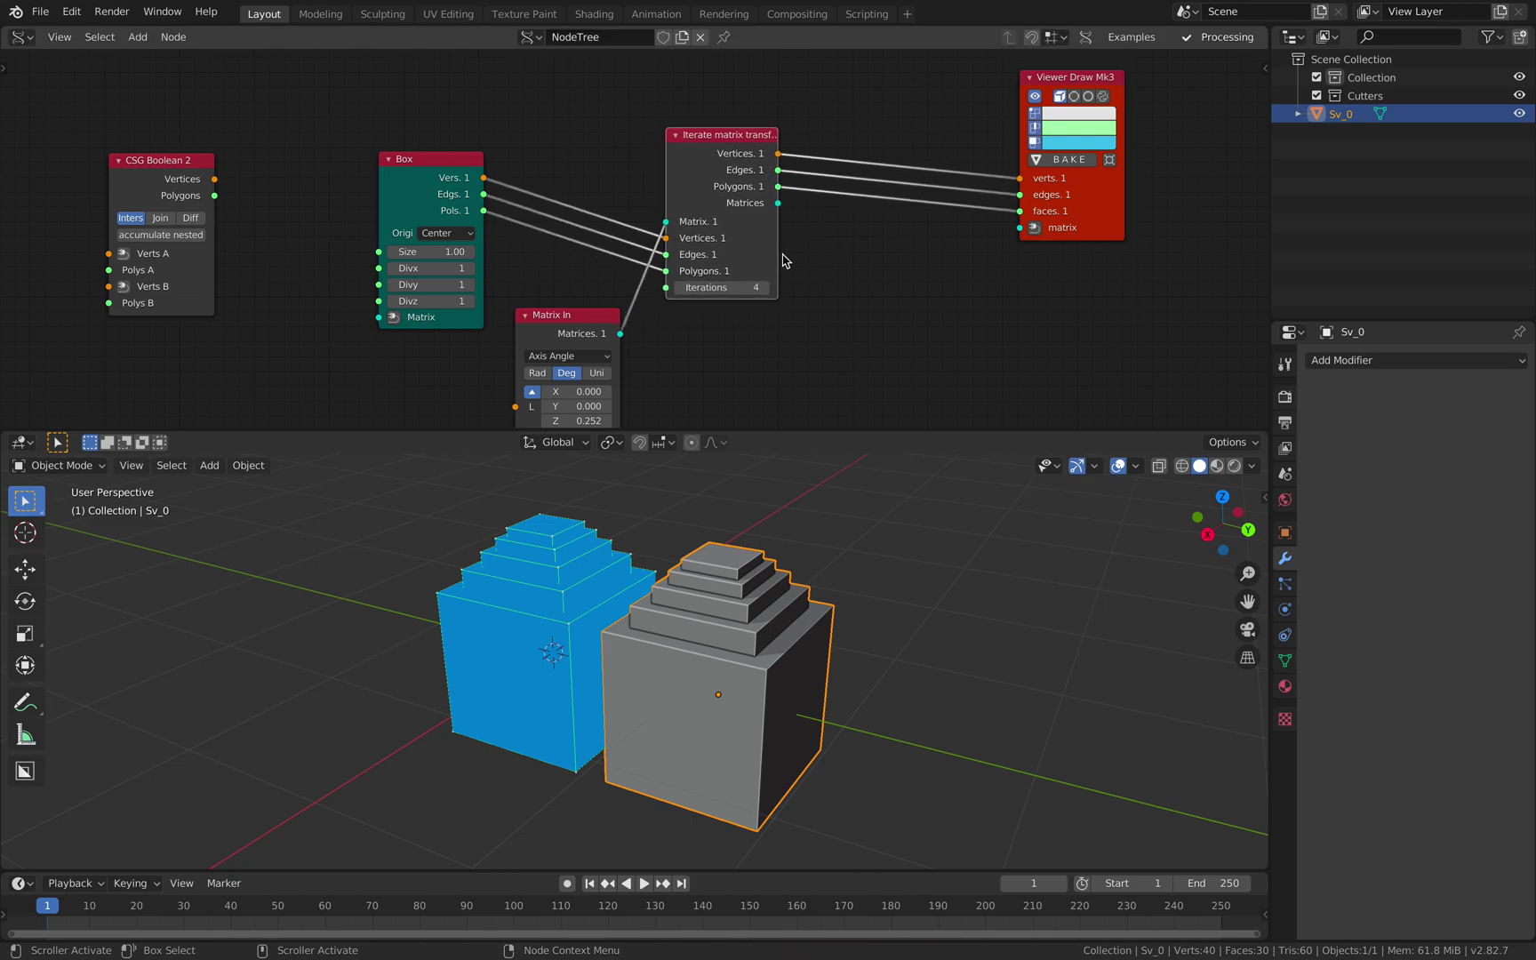
Step: Add a Separate Loose Parts node between Iterate matrix transform and Viewer Draw Mk3, linking vertices and polygons through it
{"action": "middle_click_drag", "start_coordinate": [834, 281], "coordinate": [796, 237]}
{"action": "key", "text": "shift+a"}
{"action": "left_click", "coordinate": [798, 234]}
{"action": "type", "text": "sepa"}
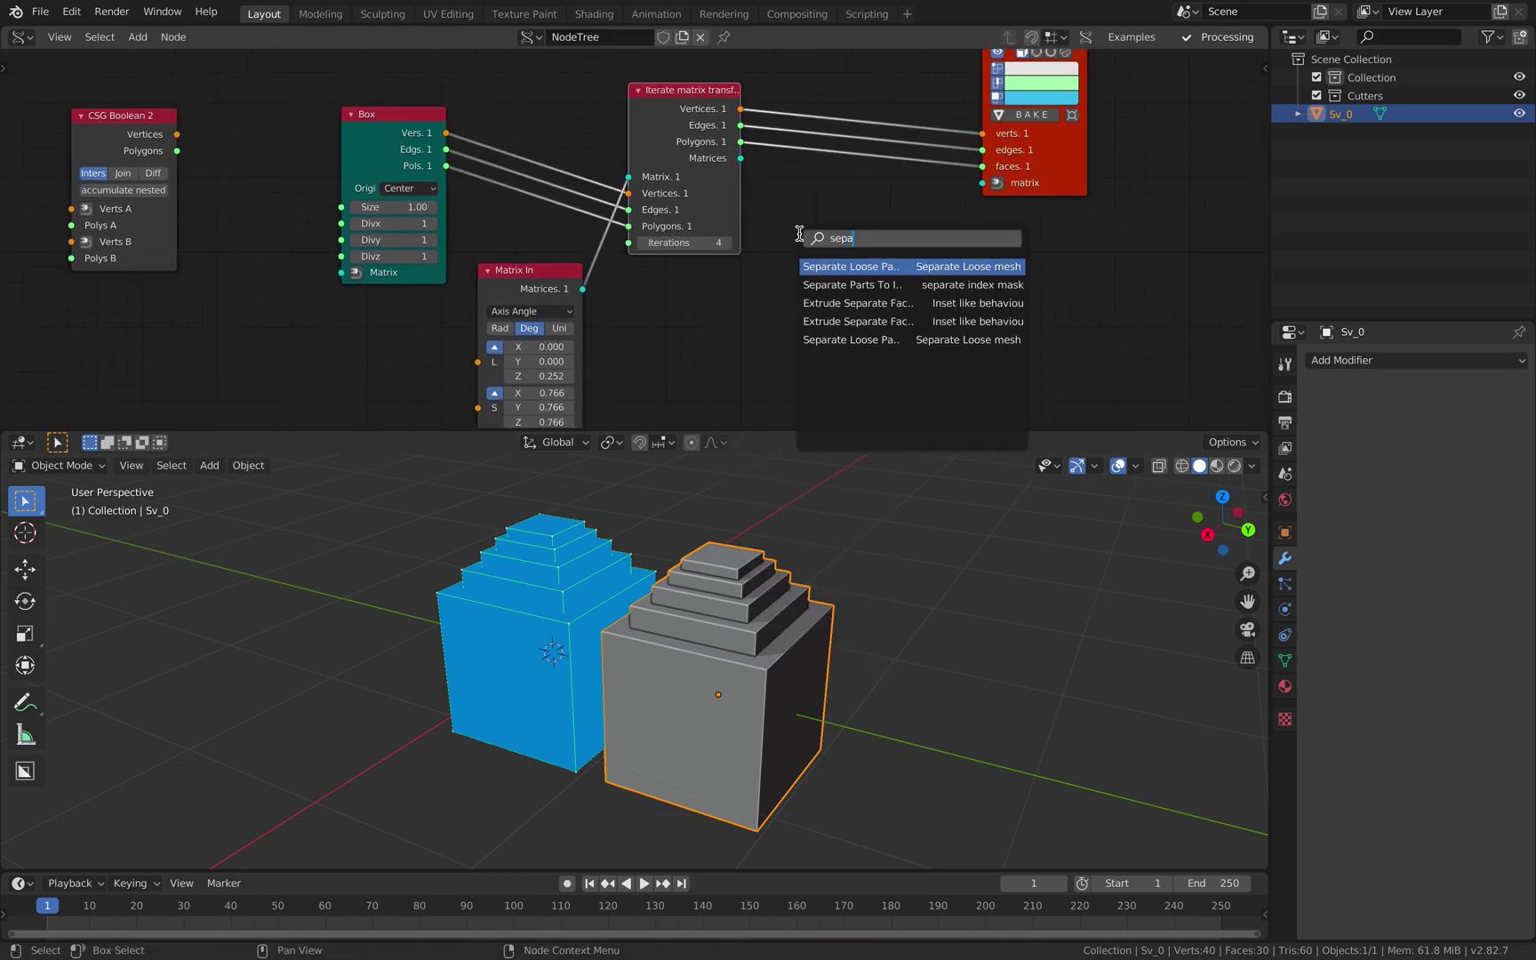
{"action": "key", "text": "Return"}
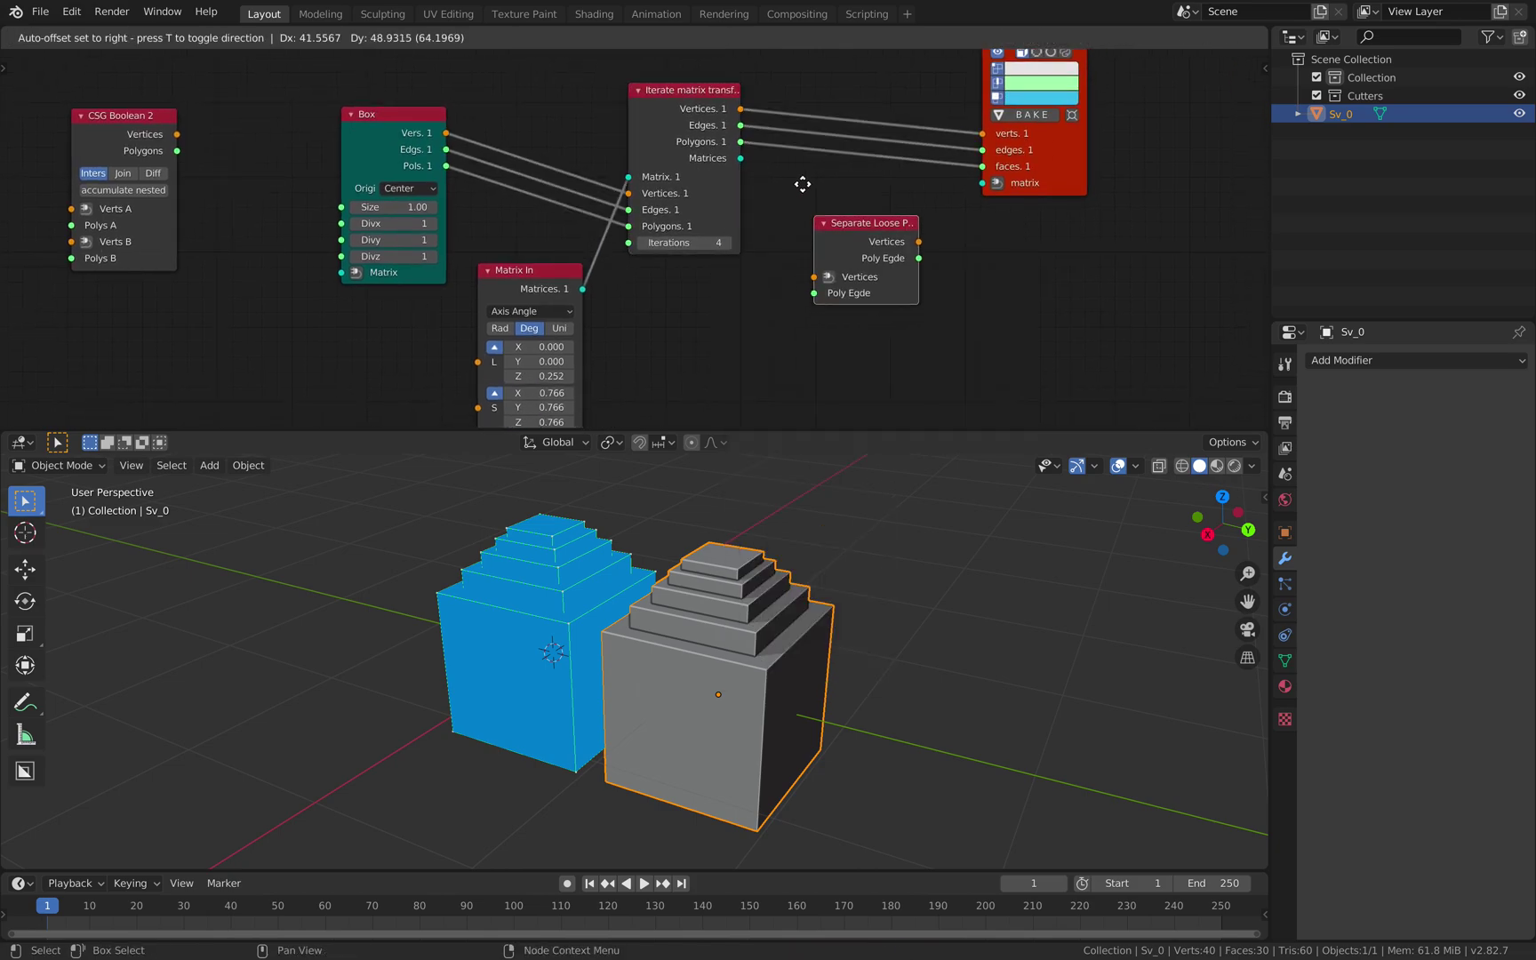
{"action": "left_click", "coordinate": [808, 61]}
{"action": "left_click_drag", "start_coordinate": [740, 141], "coordinate": [854, 179]}
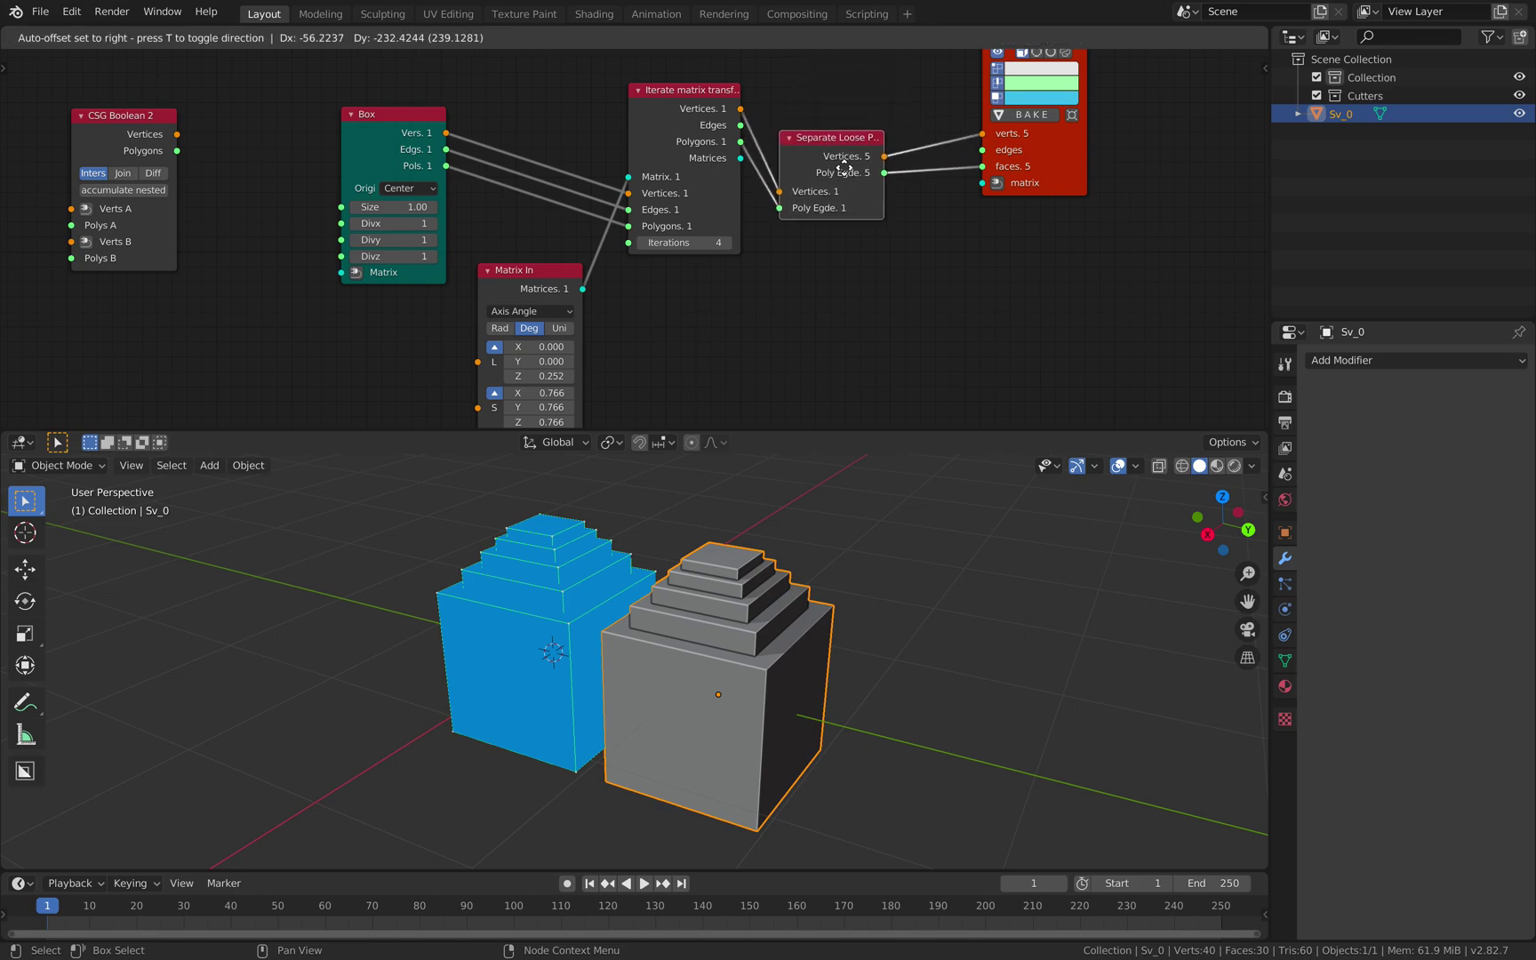
{"action": "left_click_drag", "start_coordinate": [1072, 161], "coordinate": [1154, 161]}
{"action": "middle_click_drag", "start_coordinate": [787, 633], "coordinate": [813, 615]}
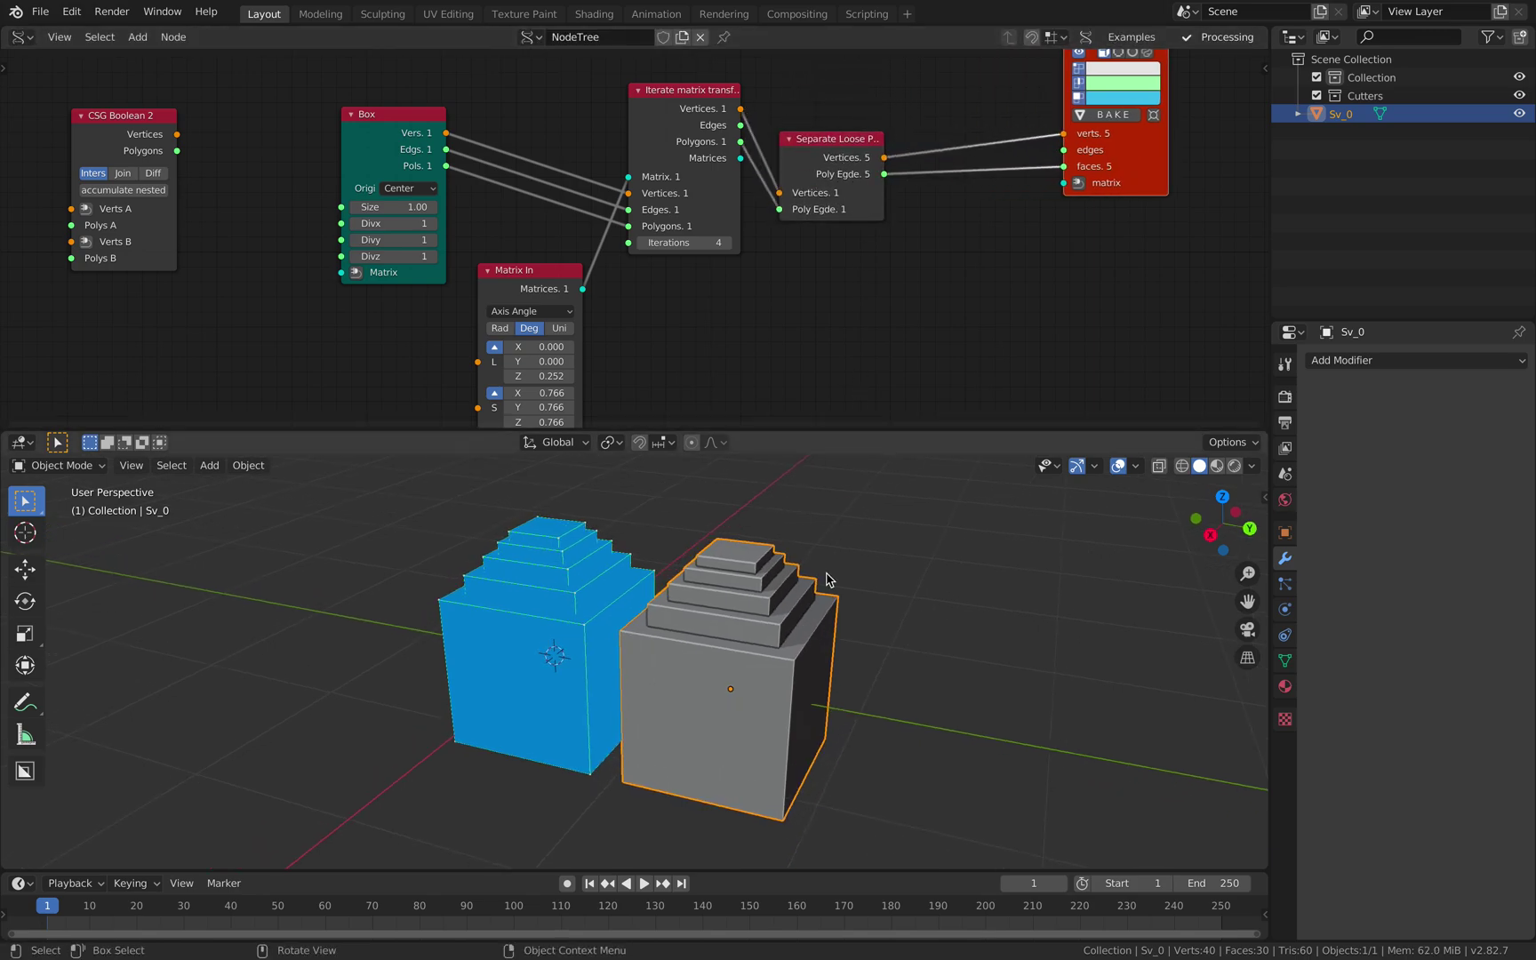
Step: Place the CSG Boolean 2 node below the links to Viewer Draw Mk3 and enable its accumulate nested option
{"action": "left_click_drag", "start_coordinate": [124, 122], "coordinate": [994, 206]}
{"action": "middle_click_drag", "start_coordinate": [994, 205], "coordinate": [833, 206]}
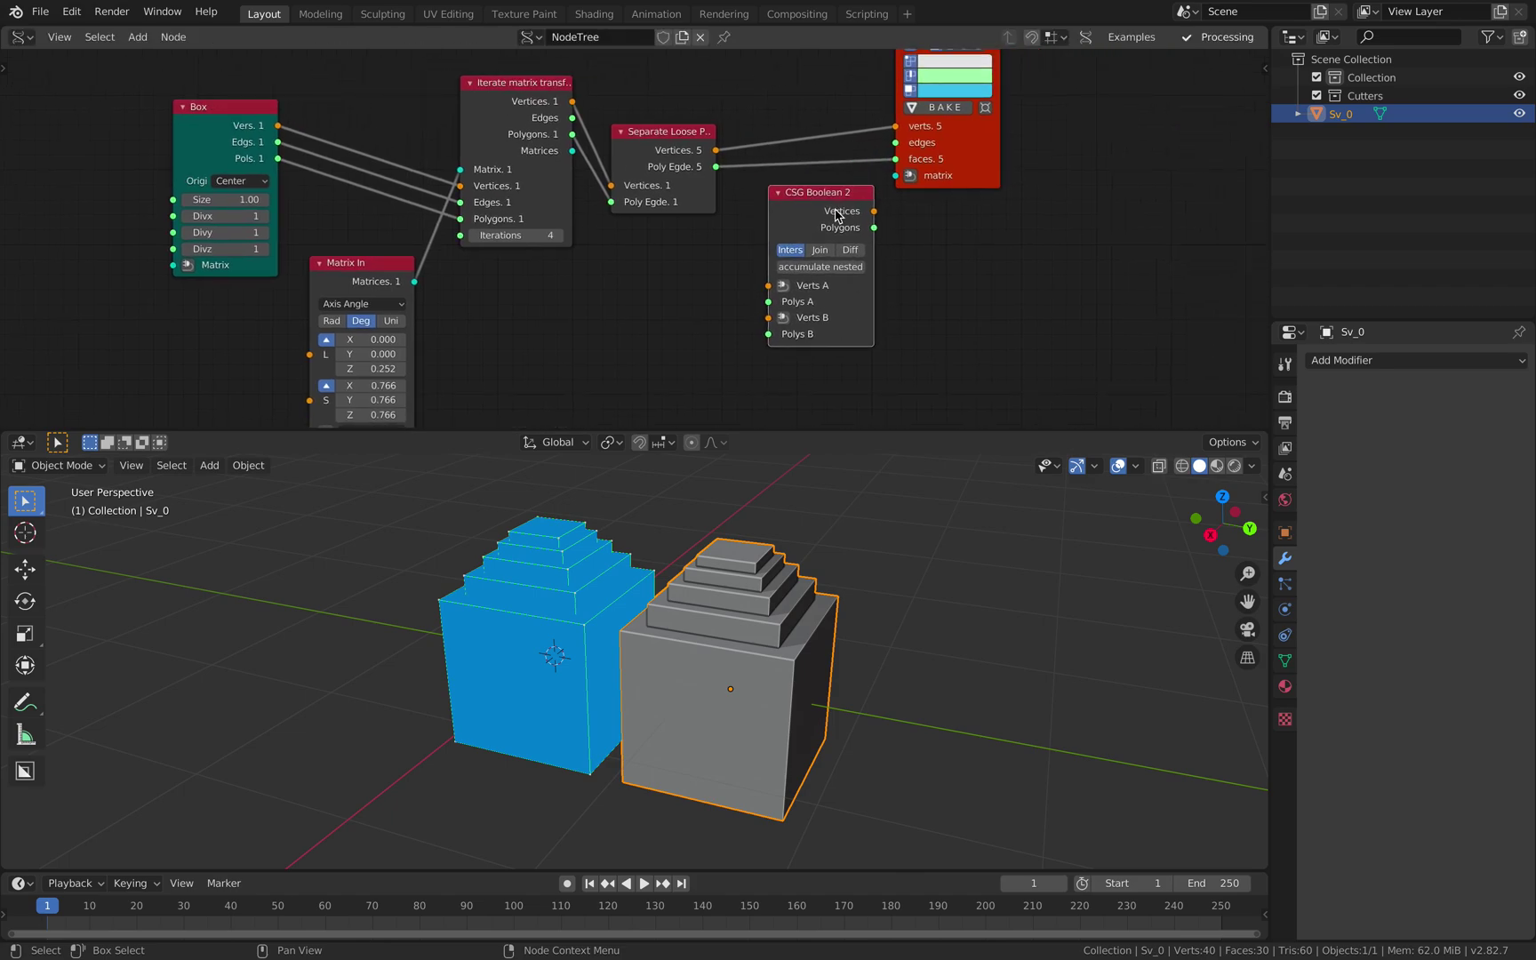
{"action": "scroll", "coordinate": [836, 209], "scroll_direction": "up", "scroll_amount": 1}
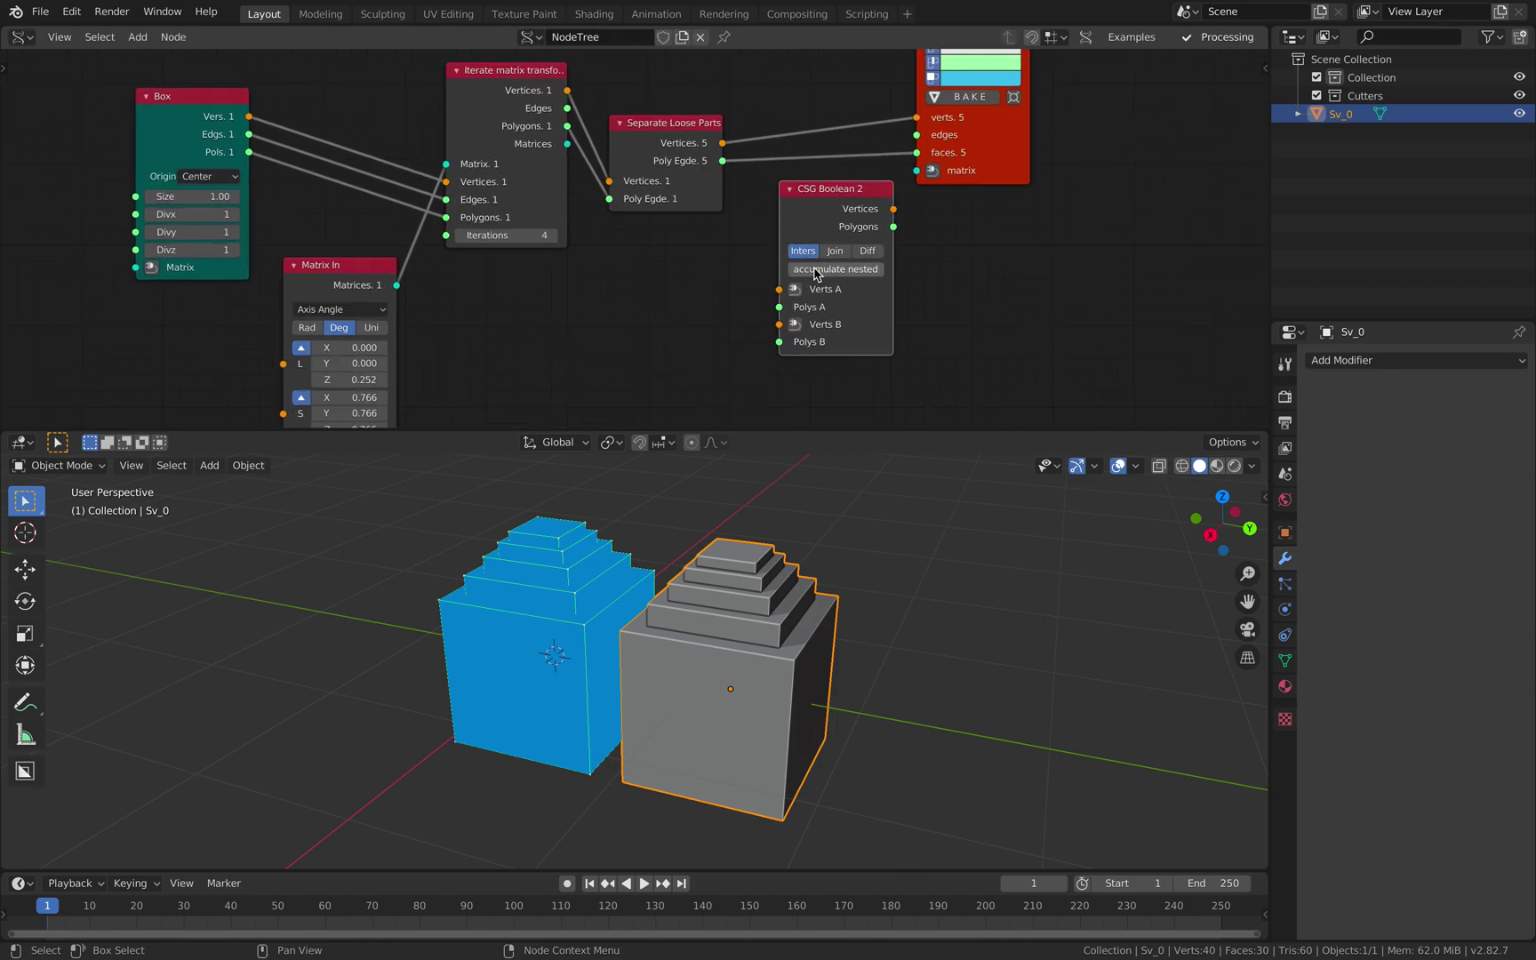
{"action": "middle_click_drag", "start_coordinate": [857, 276], "coordinate": [870, 258]}
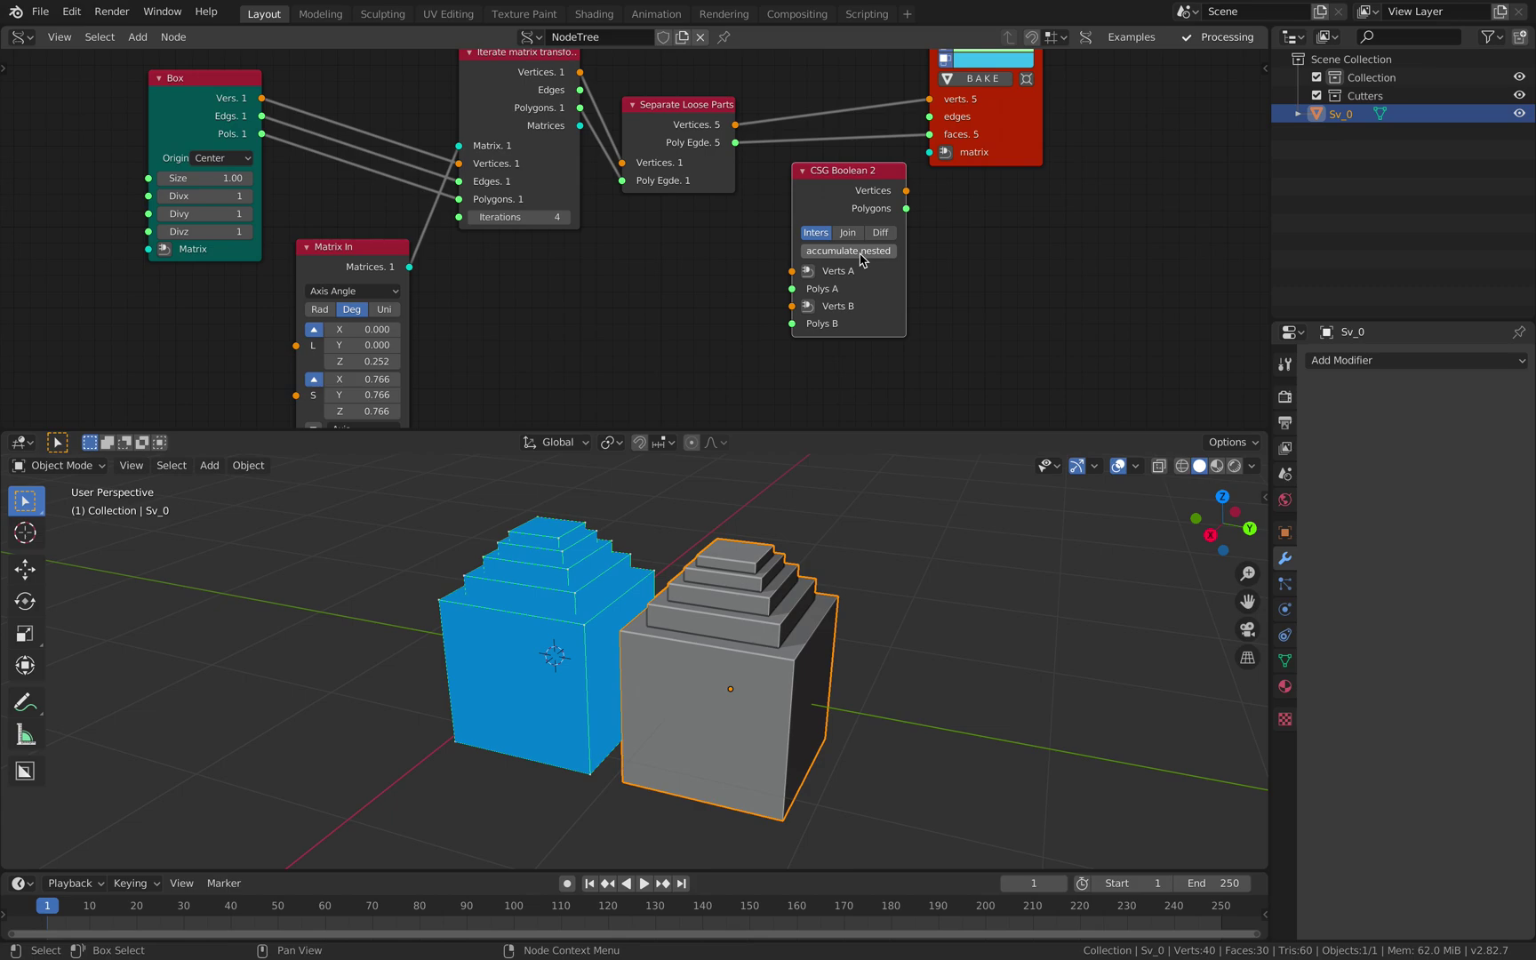
{"action": "left_click", "coordinate": [863, 253]}
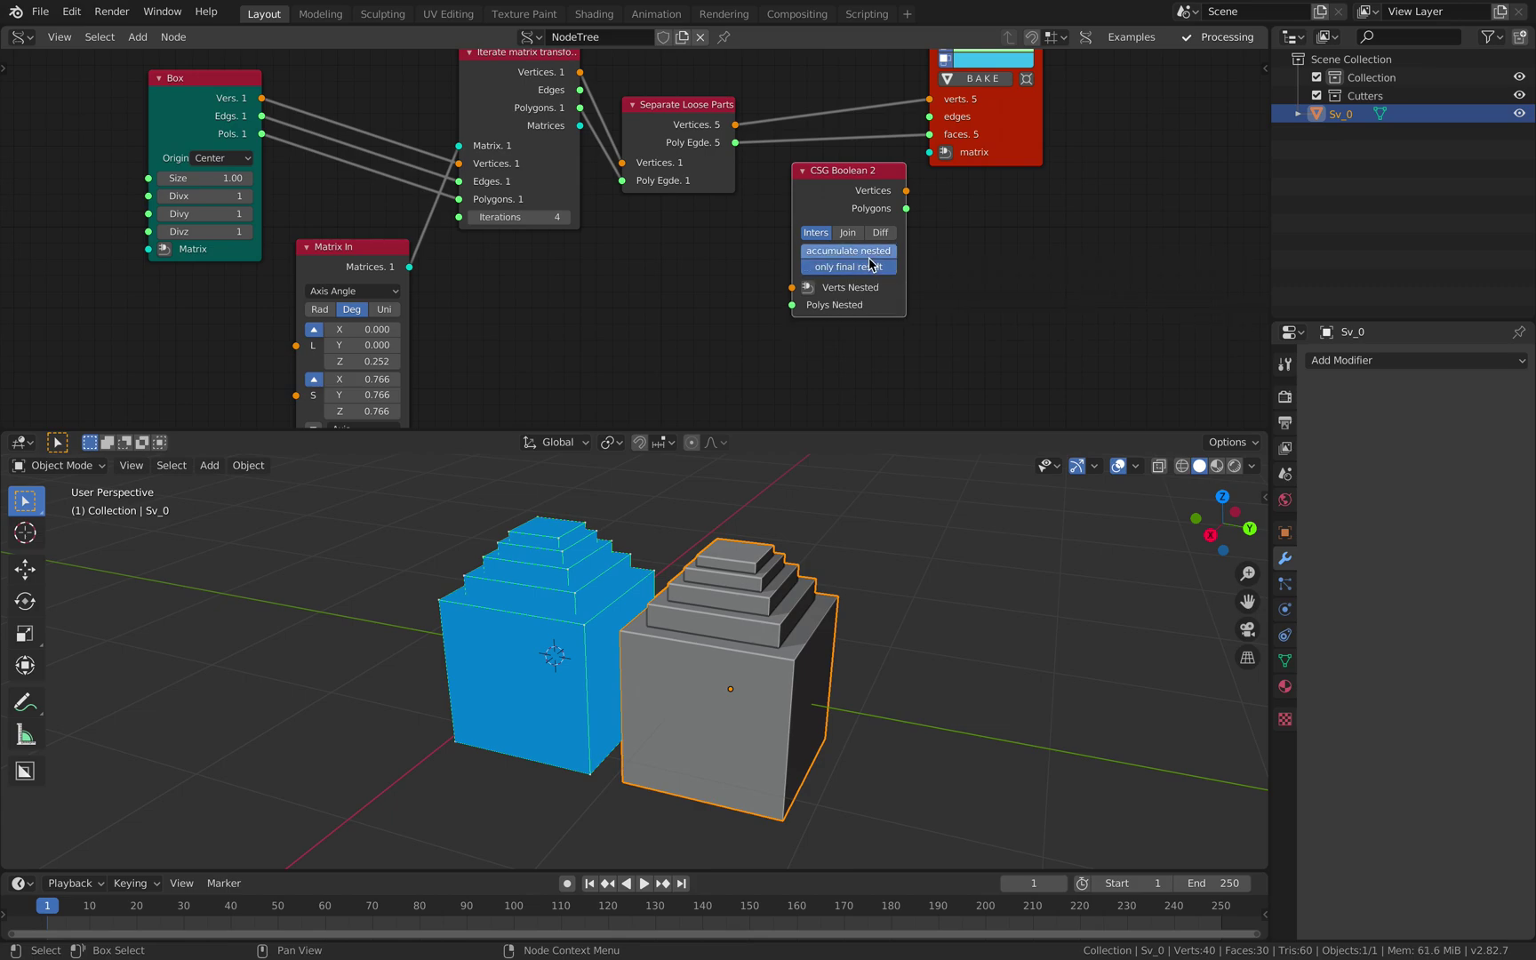
Step: Link Separate Loose Parts' Vertices and Poly Egde to CSG Boolean 2's nested inputs and set the operation to Join
{"action": "left_click_drag", "start_coordinate": [735, 124], "coordinate": [792, 288]}
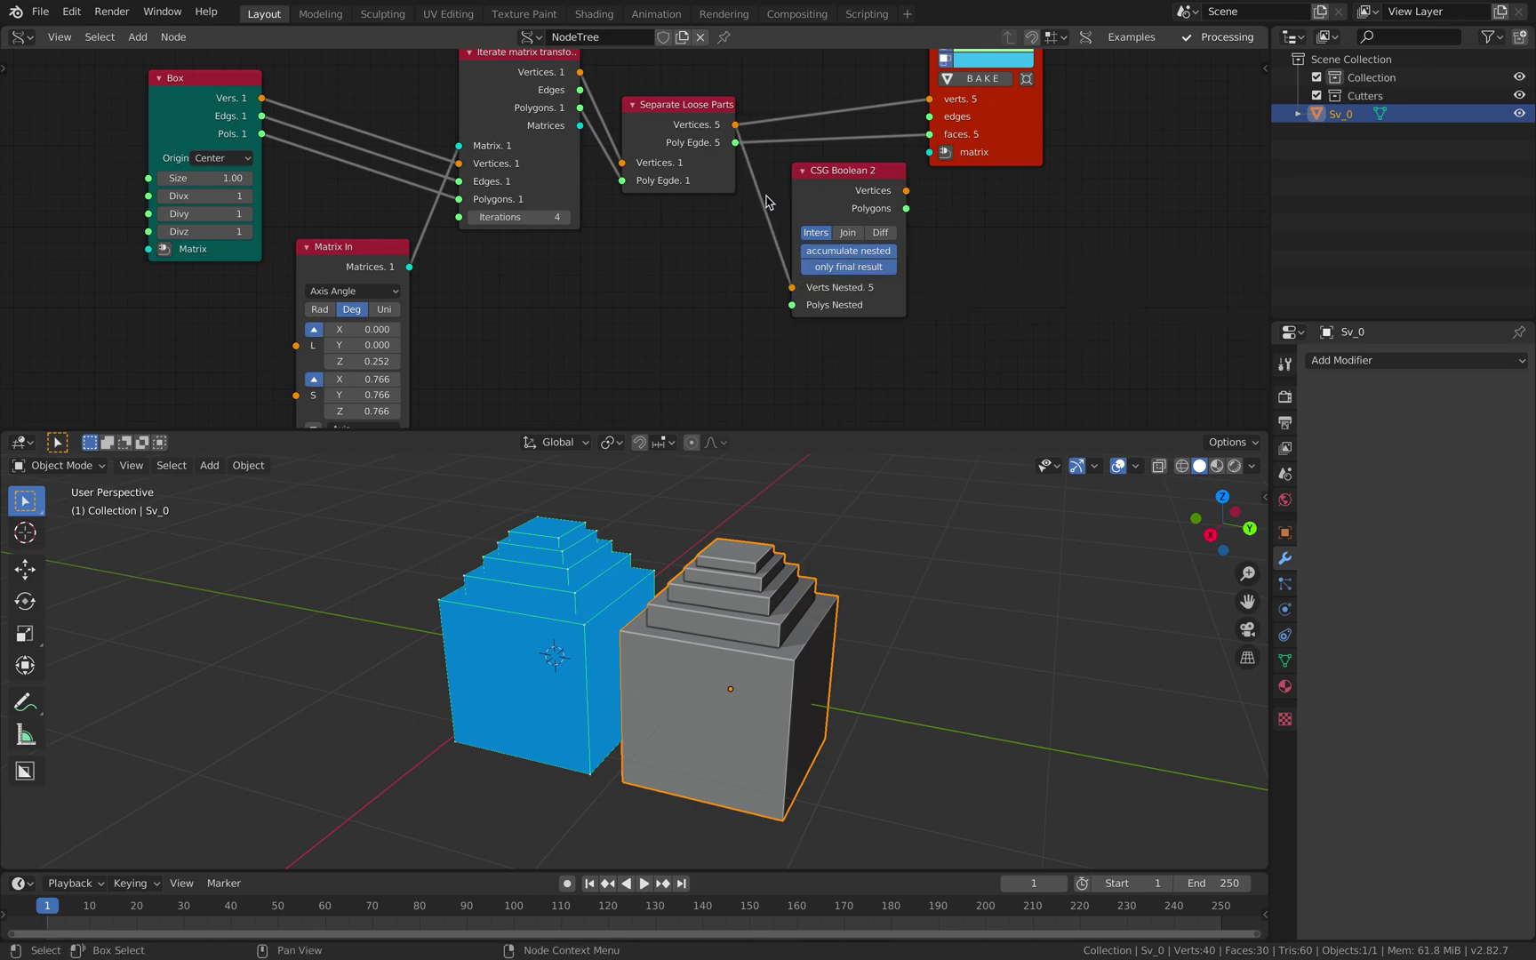
{"action": "left_click_drag", "start_coordinate": [737, 143], "coordinate": [792, 305]}
{"action": "left_click", "coordinate": [847, 232]}
{"action": "left_click_drag", "start_coordinate": [853, 237], "coordinate": [821, 217]}
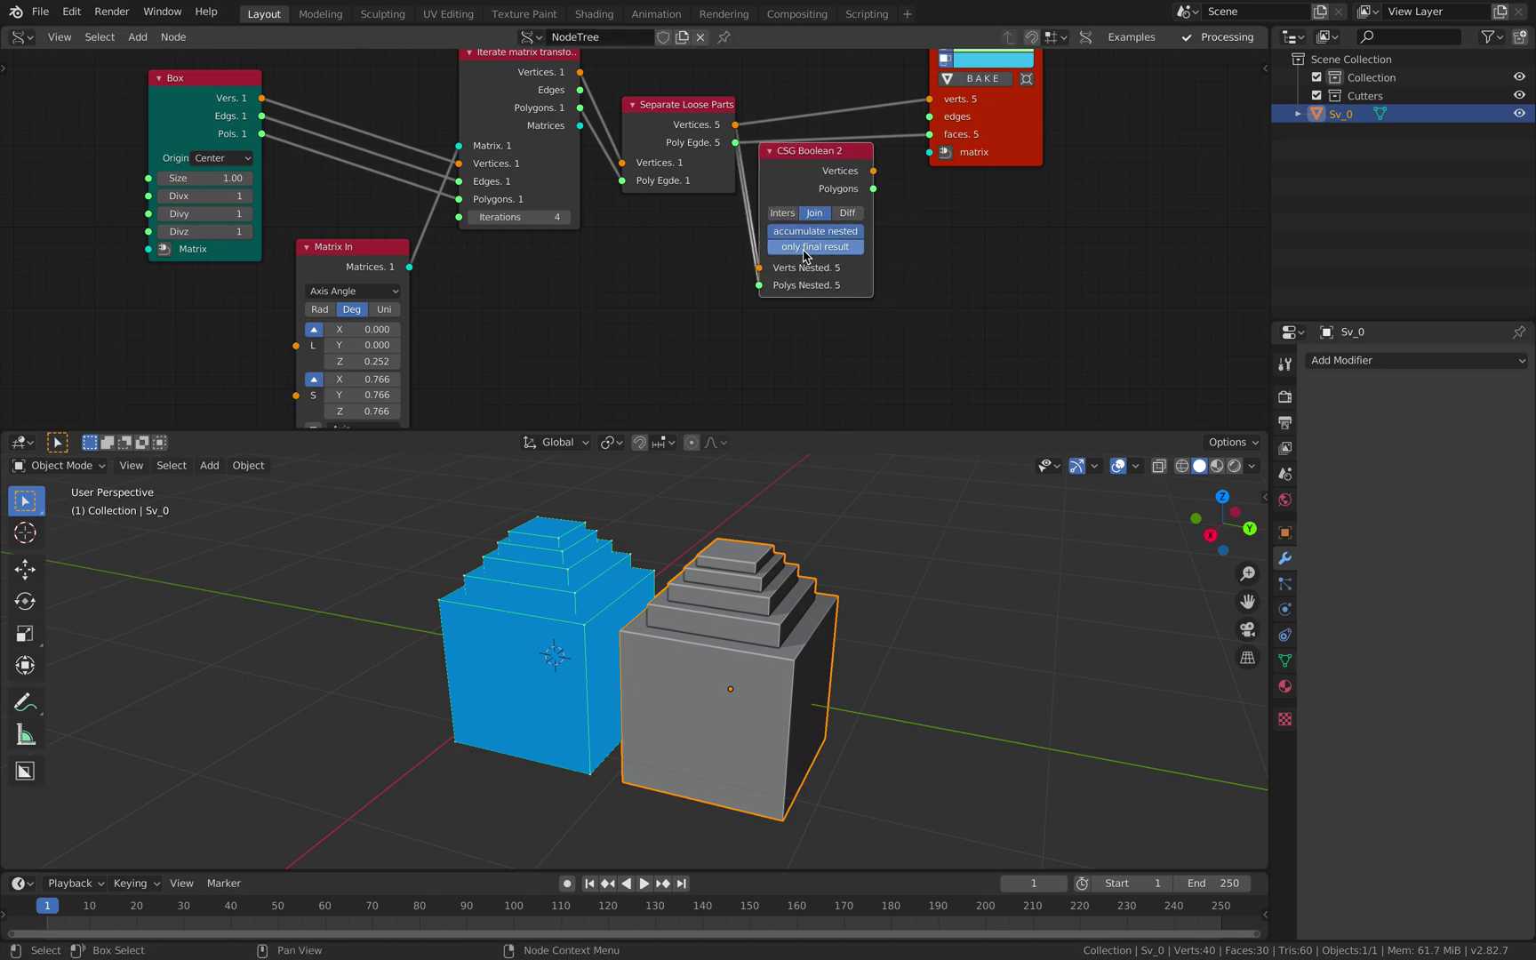
Step: Link CSG Boolean 2's Vertices and Polygons to Viewer Draw Mk3's verts and faces, spacing the two nodes apart
{"action": "left_click_drag", "start_coordinate": [1001, 126], "coordinate": [1054, 162]}
{"action": "key", "text": "shift+f"}
{"action": "left_click", "coordinate": [983, 278]}
{"action": "middle_click_drag", "start_coordinate": [919, 140], "coordinate": [905, 164]}
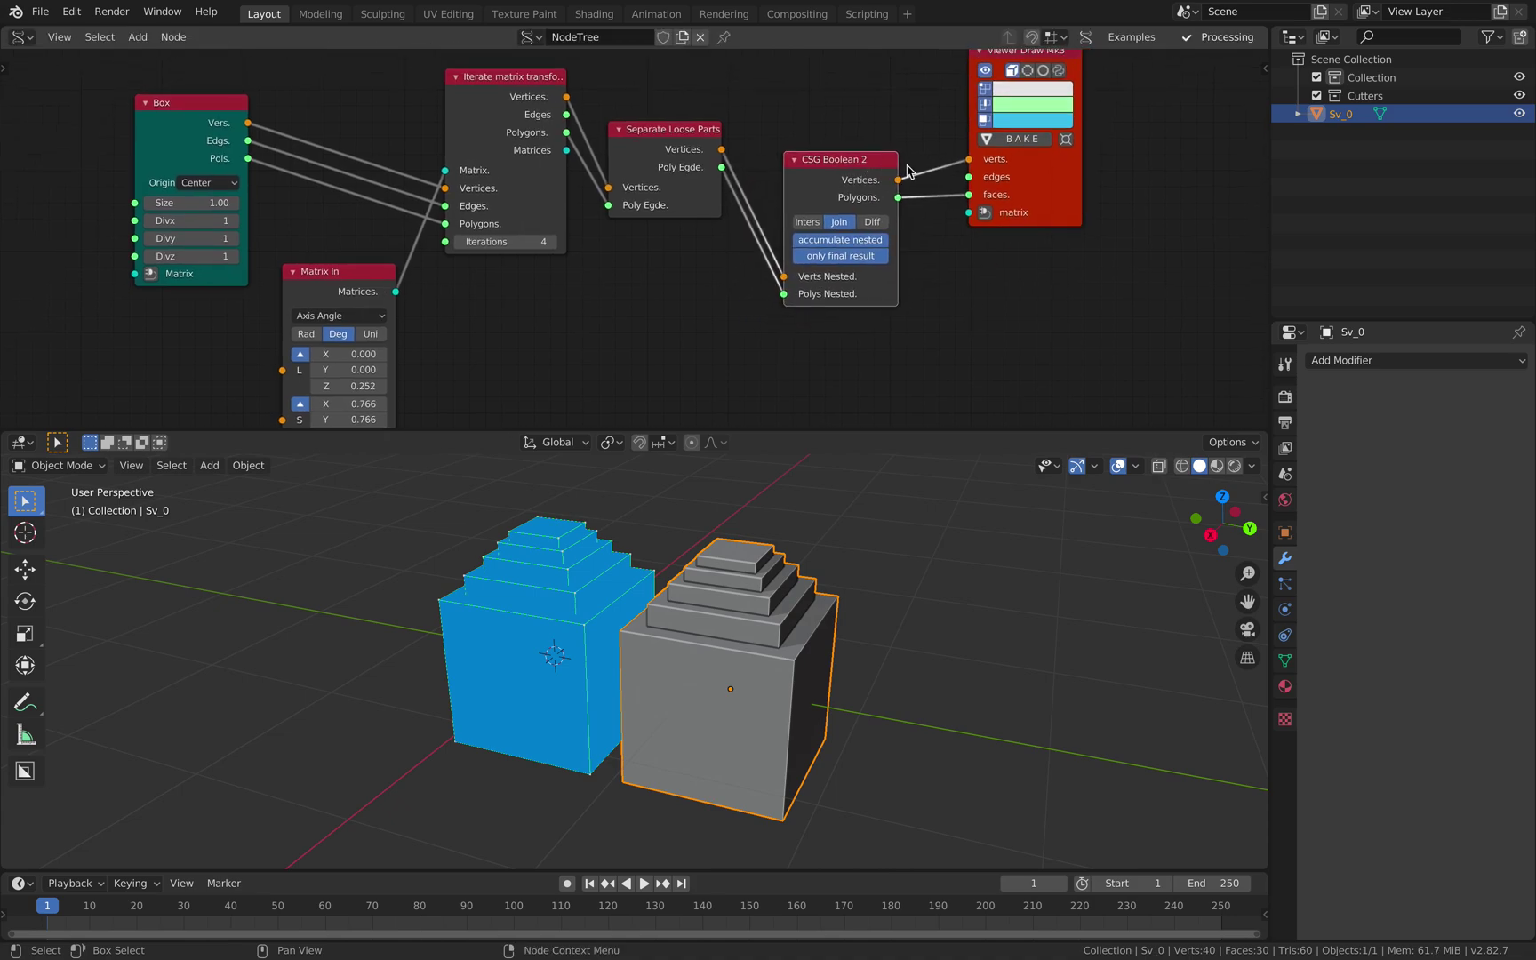
Step: Try to bake the joined result from Viewer Draw Mk3 and check the error output in Terminal before returning to Blender
{"action": "left_click", "coordinate": [1033, 138]}
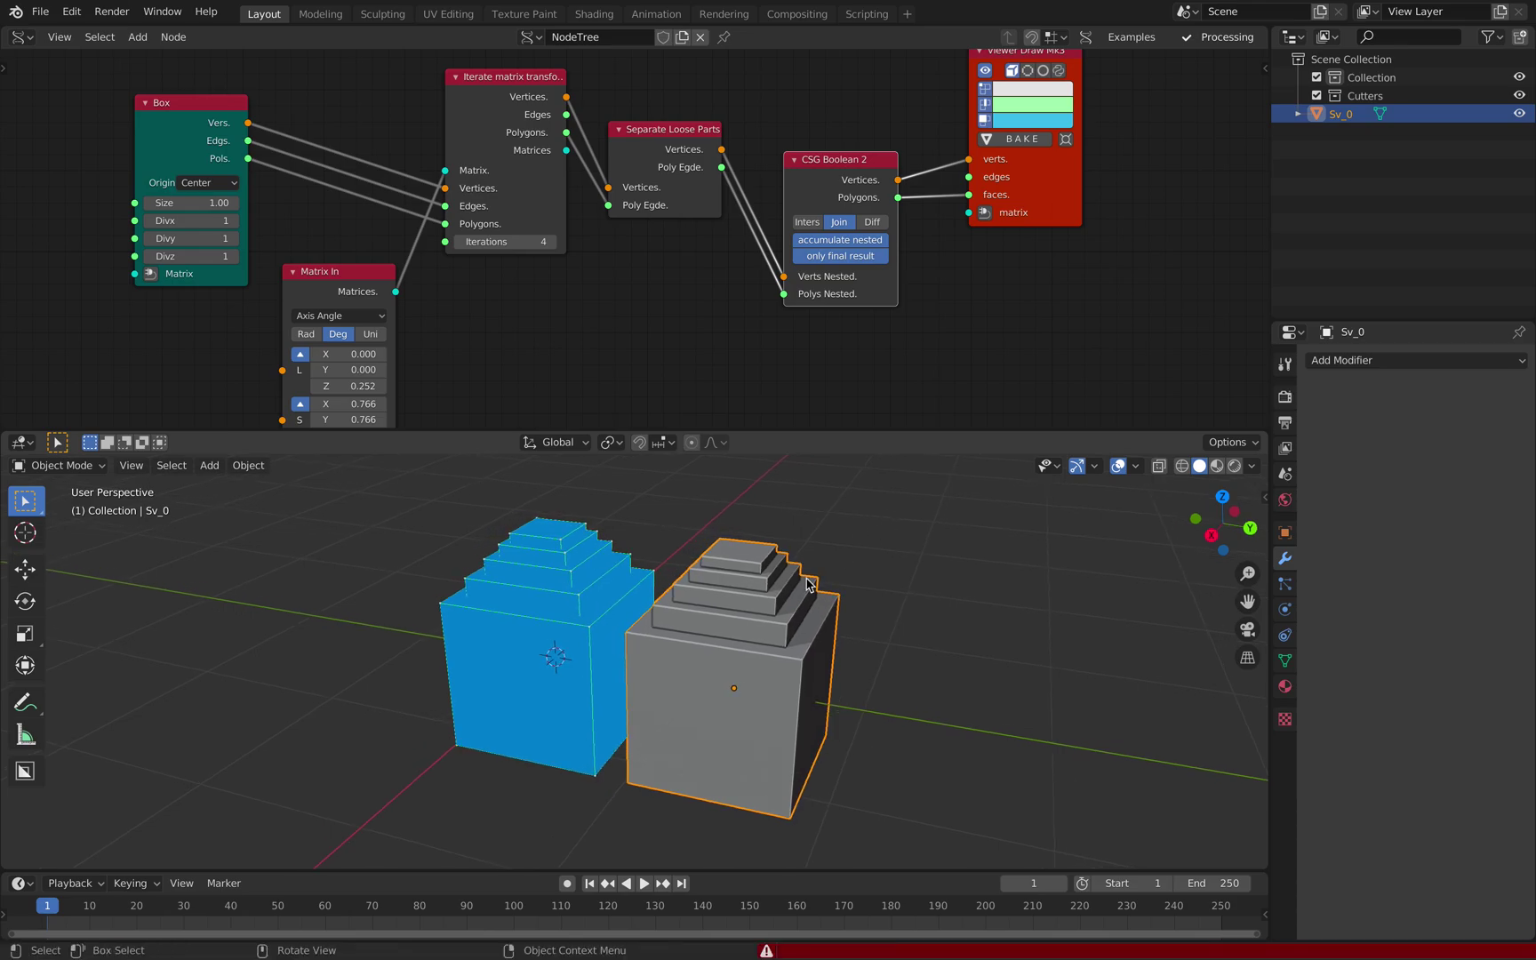
{"action": "key", "text": "super+Tab"}
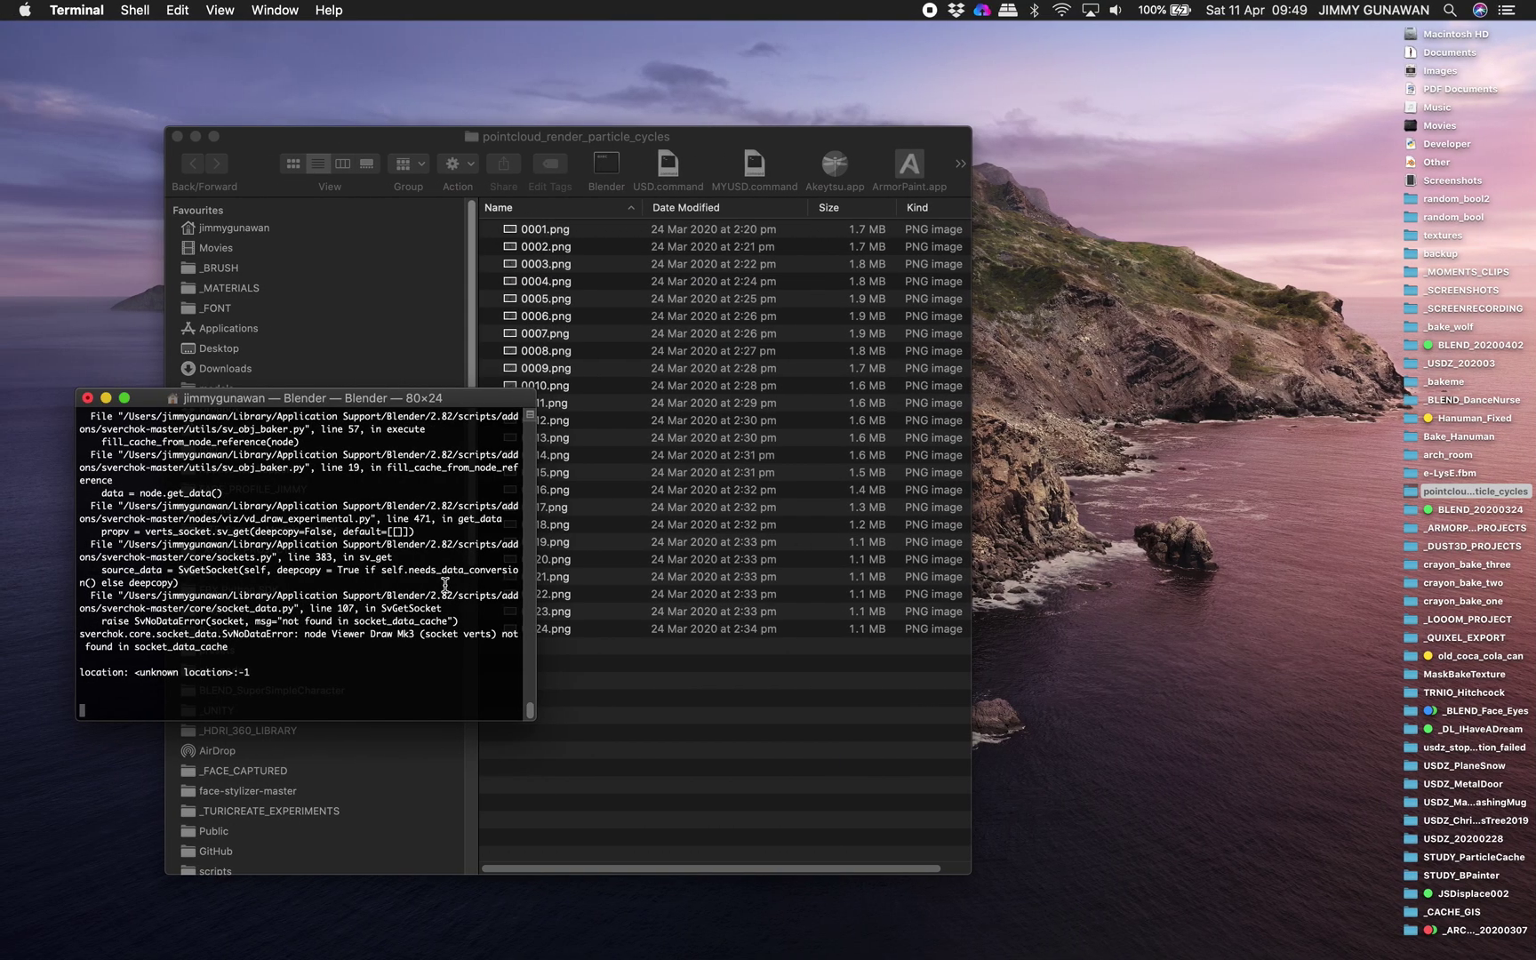
{"action": "key", "text": "super+Tab"}
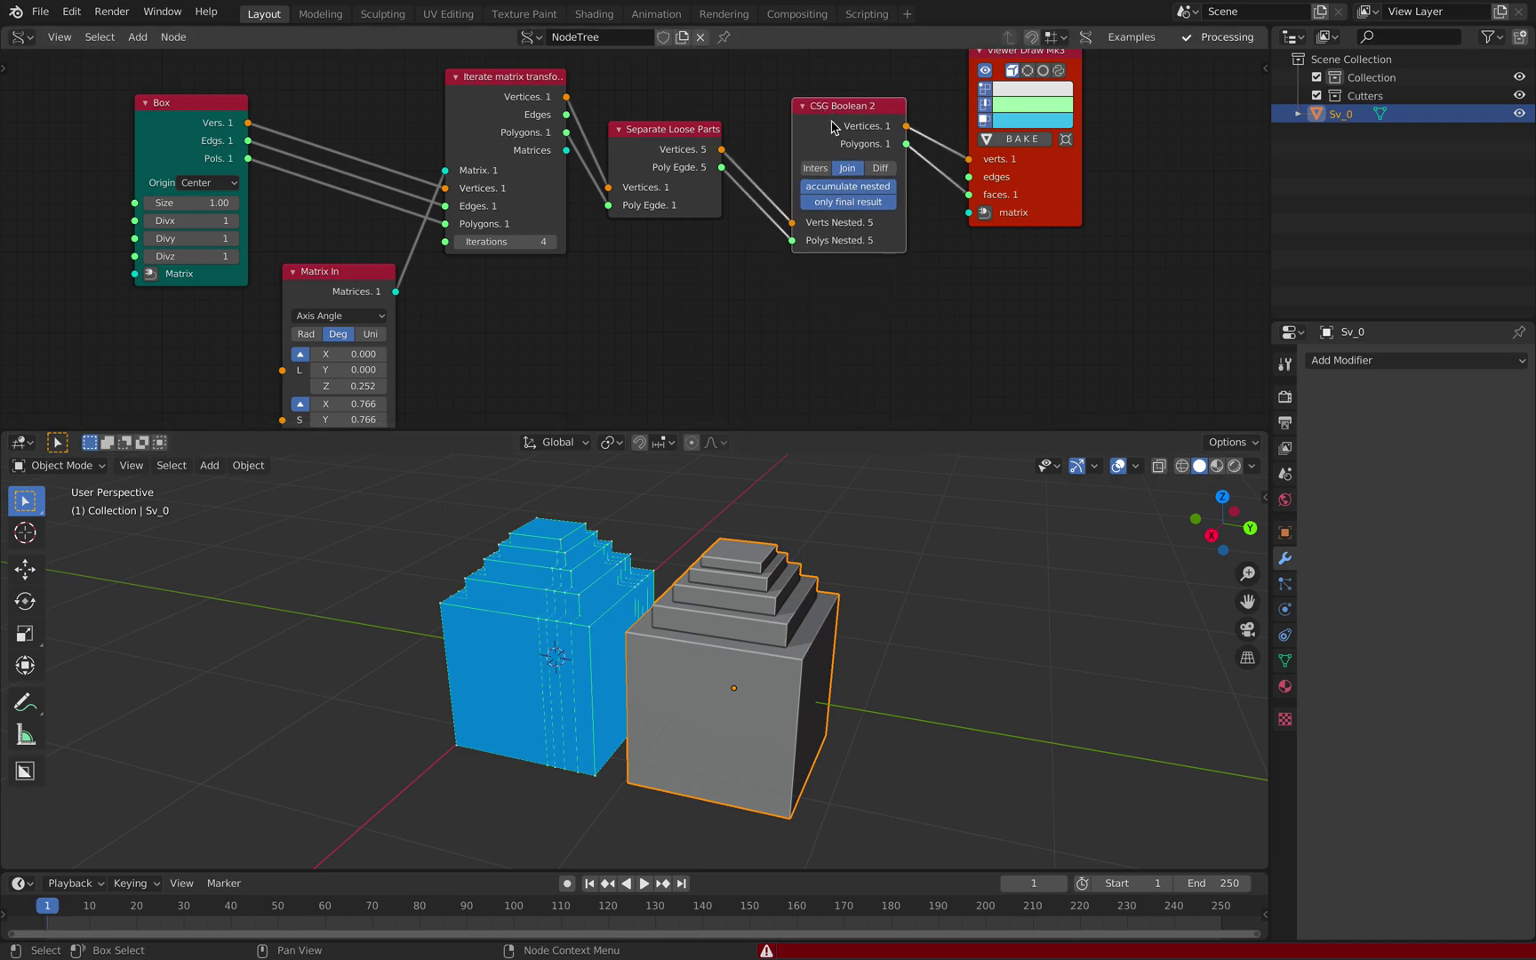
Step: Bake the joined result and move the new mesh along Y past the first baked mesh
{"action": "middle_click_drag", "start_coordinate": [944, 553], "coordinate": [982, 538]}
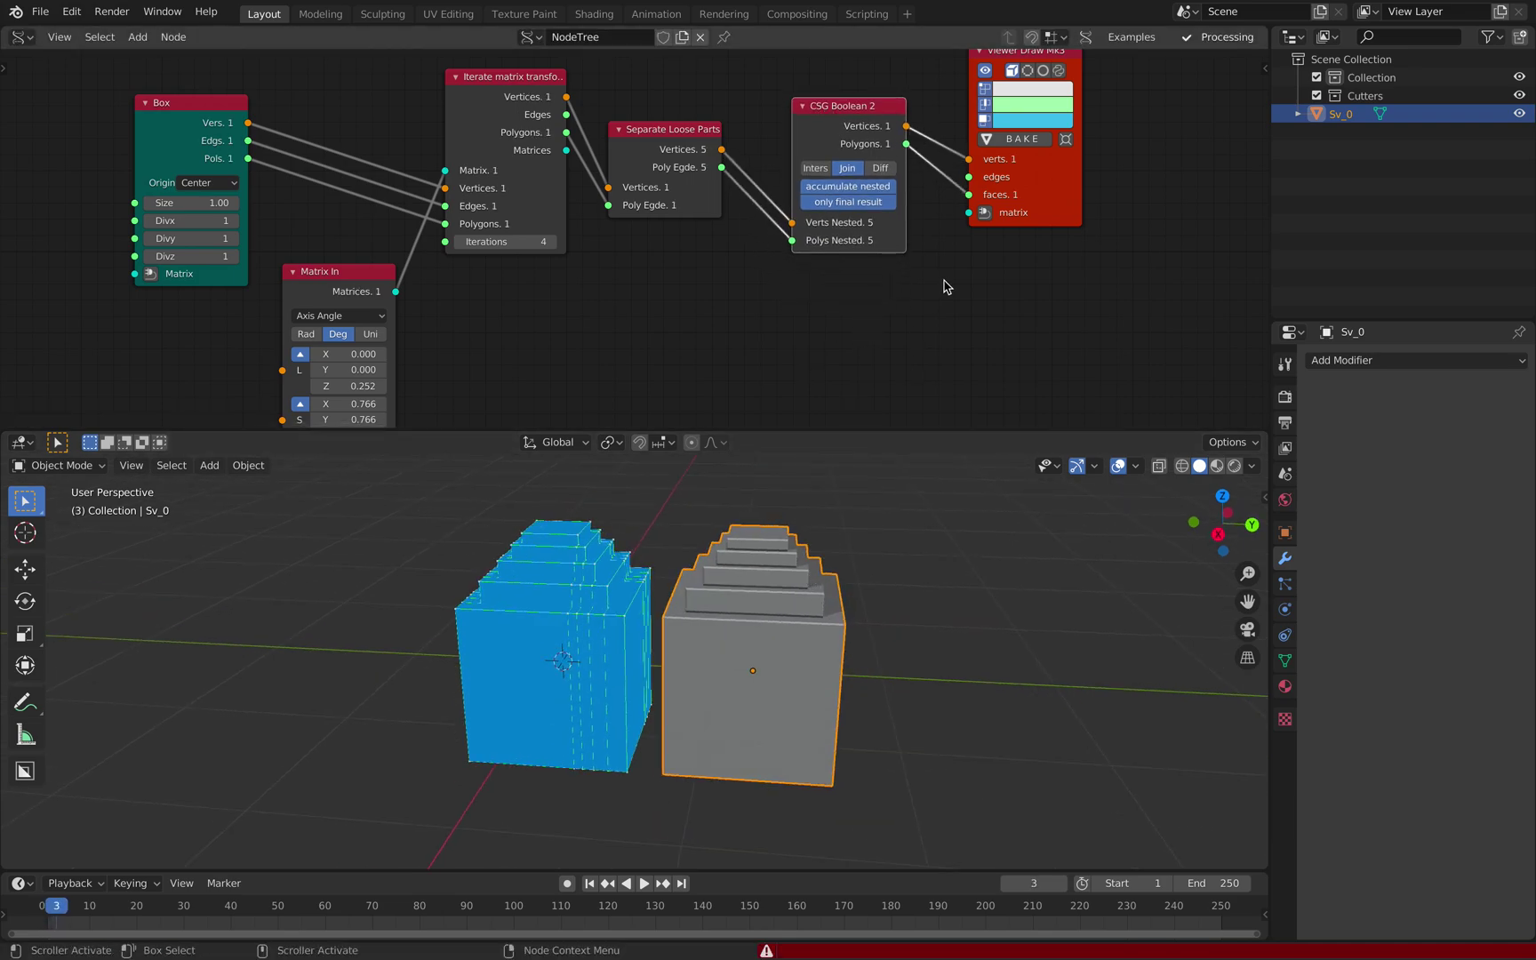
{"action": "left_click", "coordinate": [1015, 139]}
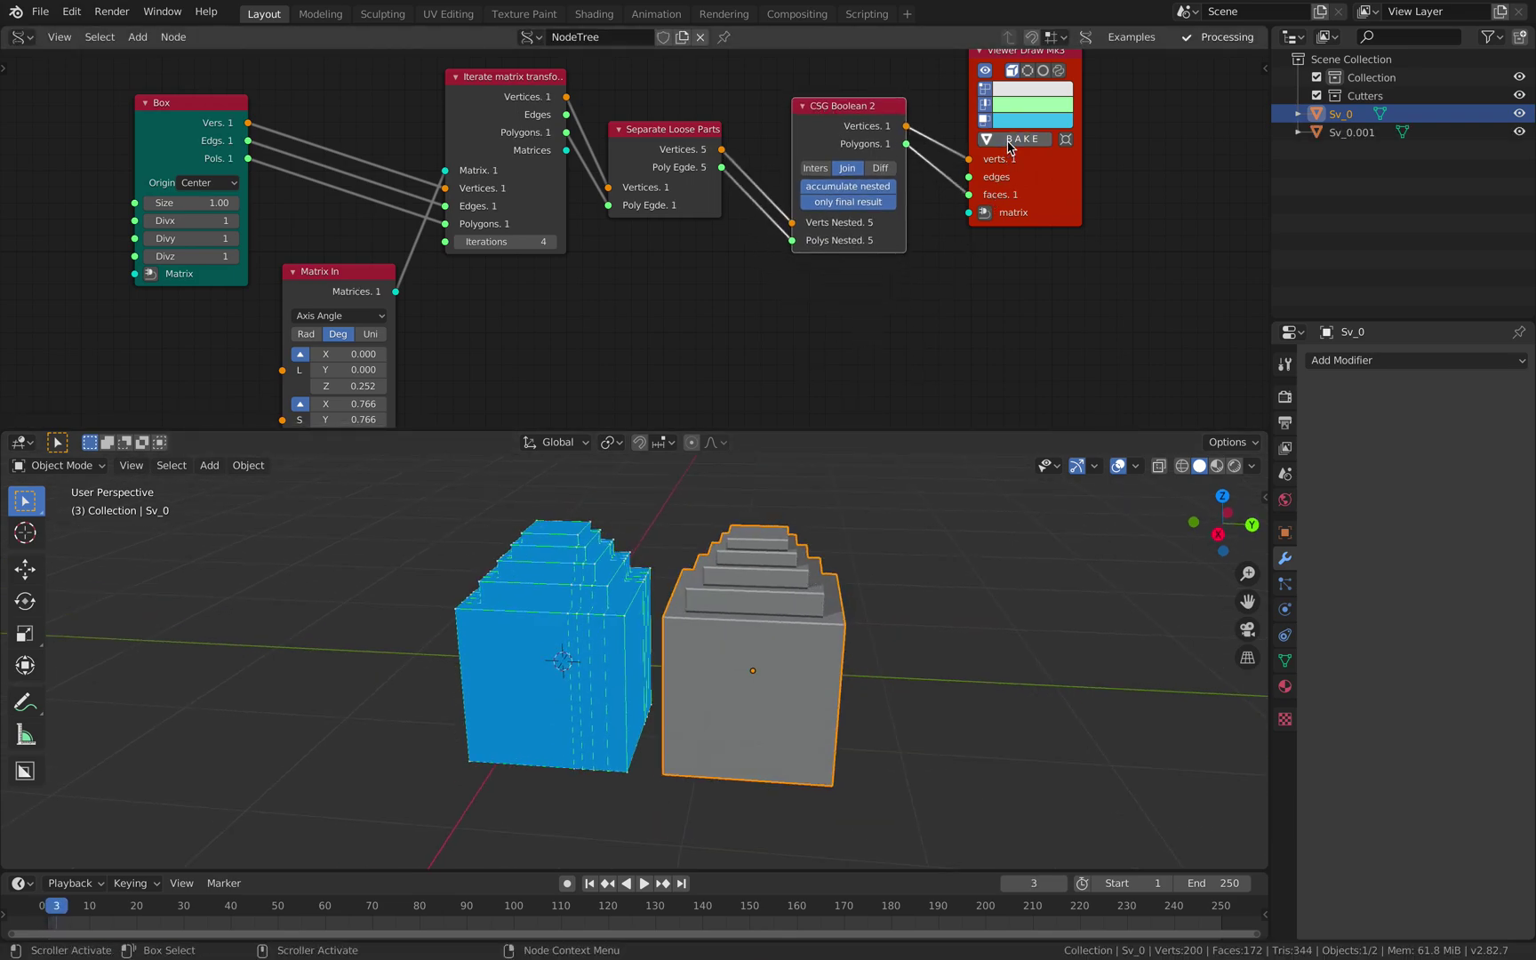
{"action": "left_click", "coordinate": [611, 608]}
{"action": "key", "text": "shift+d"}
{"action": "key", "text": "y"}
{"action": "left_click", "coordinate": [900, 627]}
Step: Compare the inner geometry of the two baked meshes in wireframe, then return to solid shading
{"action": "key", "text": "z"}
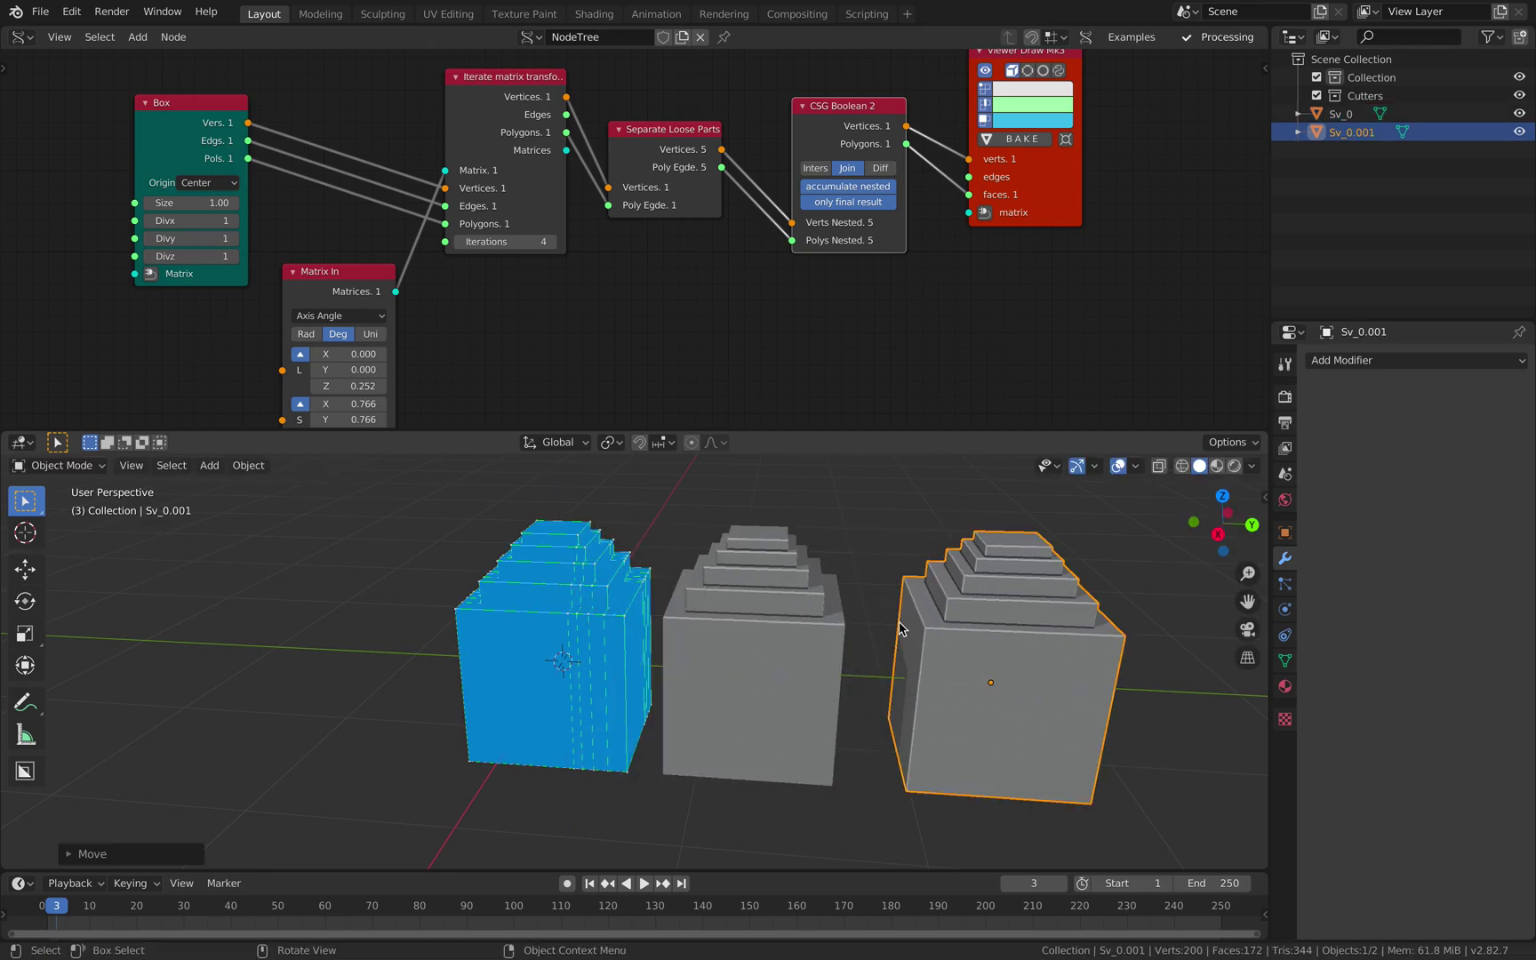
{"action": "left_click", "coordinate": [857, 620]}
{"action": "mouse_move", "coordinate": [856, 621]}
{"action": "middle_mouse_down"}
{"action": "mouse_move", "coordinate": [610, 570]}
{"action": "mouse_move", "coordinate": [541, 576]}
{"action": "mouse_move", "coordinate": [576, 603]}
{"action": "middle_mouse_up"}
{"action": "left_click", "coordinate": [600, 581]}
{"action": "left_click", "coordinate": [724, 573]}
{"action": "mouse_move", "coordinate": [764, 634]}
{"action": "middle_mouse_down"}
{"action": "mouse_move", "coordinate": [725, 685]}
{"action": "mouse_move", "coordinate": [829, 662]}
{"action": "mouse_move", "coordinate": [867, 627]}
{"action": "mouse_move", "coordinate": [833, 538]}
{"action": "mouse_move", "coordinate": [837, 593]}
{"action": "middle_mouse_up"}
{"action": "key", "text": "z"}
{"action": "left_click", "coordinate": [833, 680]}
{"action": "key", "text": "z"}
{"action": "left_click", "coordinate": [805, 665]}
{"action": "key", "text": "z"}
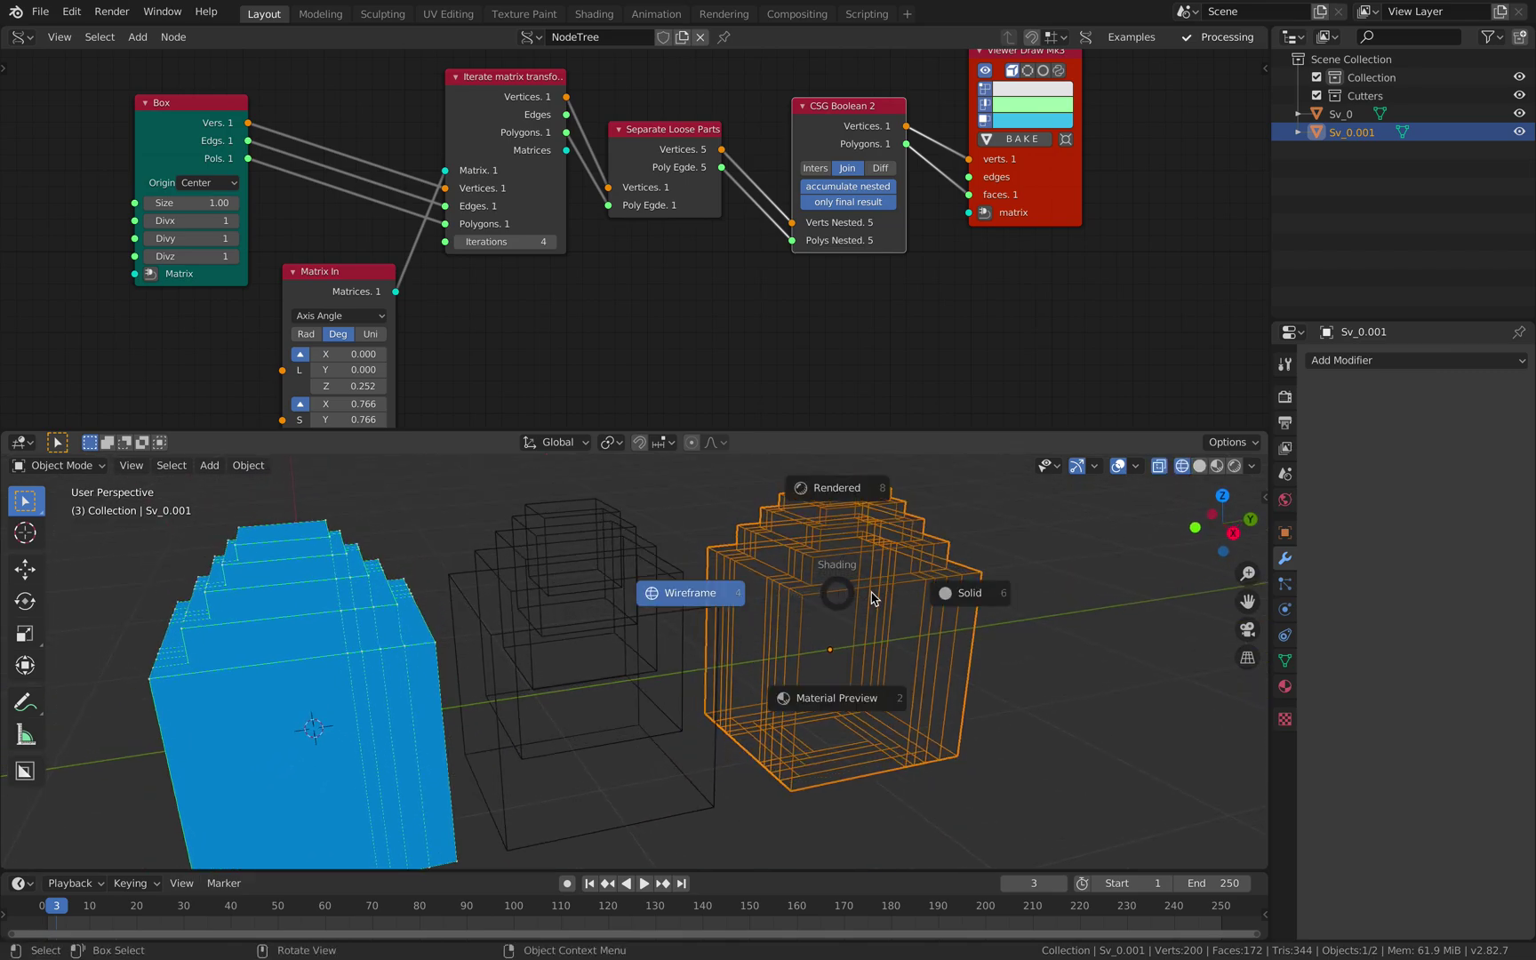
{"action": "left_click", "coordinate": [943, 593]}
Step: Save the file and apply Limited Dissolve to all faces of the joined baked mesh in Edit Mode
{"action": "mouse_move", "coordinate": [942, 594]}
{"action": "middle_mouse_down"}
{"action": "mouse_move", "coordinate": [809, 600]}
{"action": "mouse_move", "coordinate": [877, 592]}
{"action": "mouse_move", "coordinate": [859, 640]}
{"action": "middle_mouse_up"}
{"action": "key", "text": "ctrl+s"}
{"action": "key", "text": "Tab"}
{"action": "left_click", "coordinate": [155, 464]}
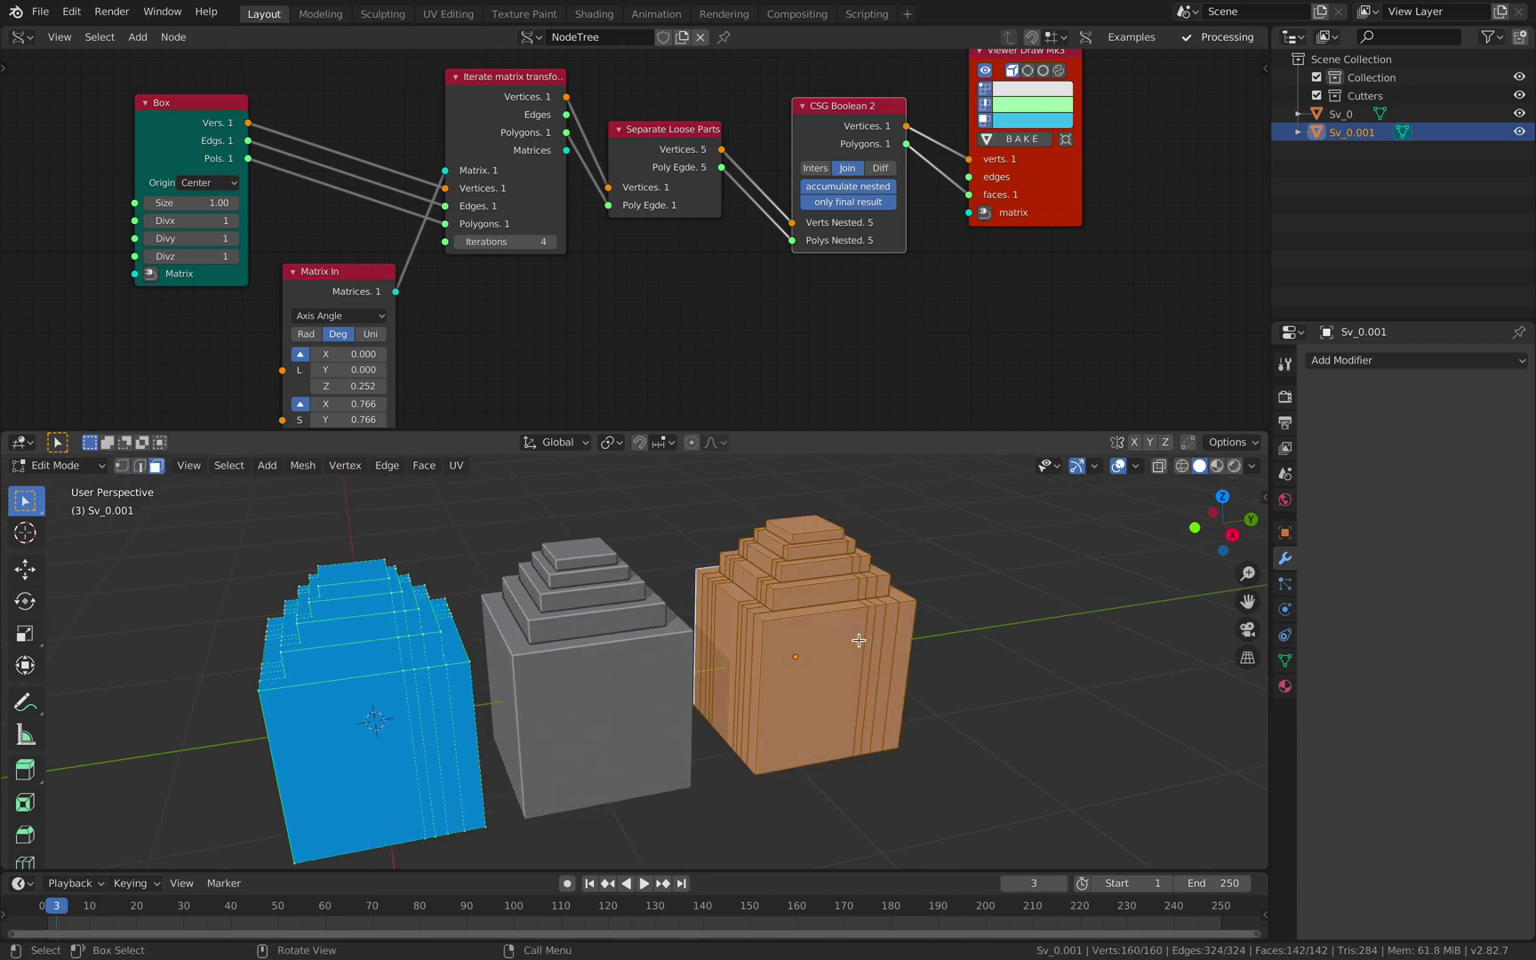
{"action": "key", "text": "F3"}
{"action": "type", "text": "limited"}
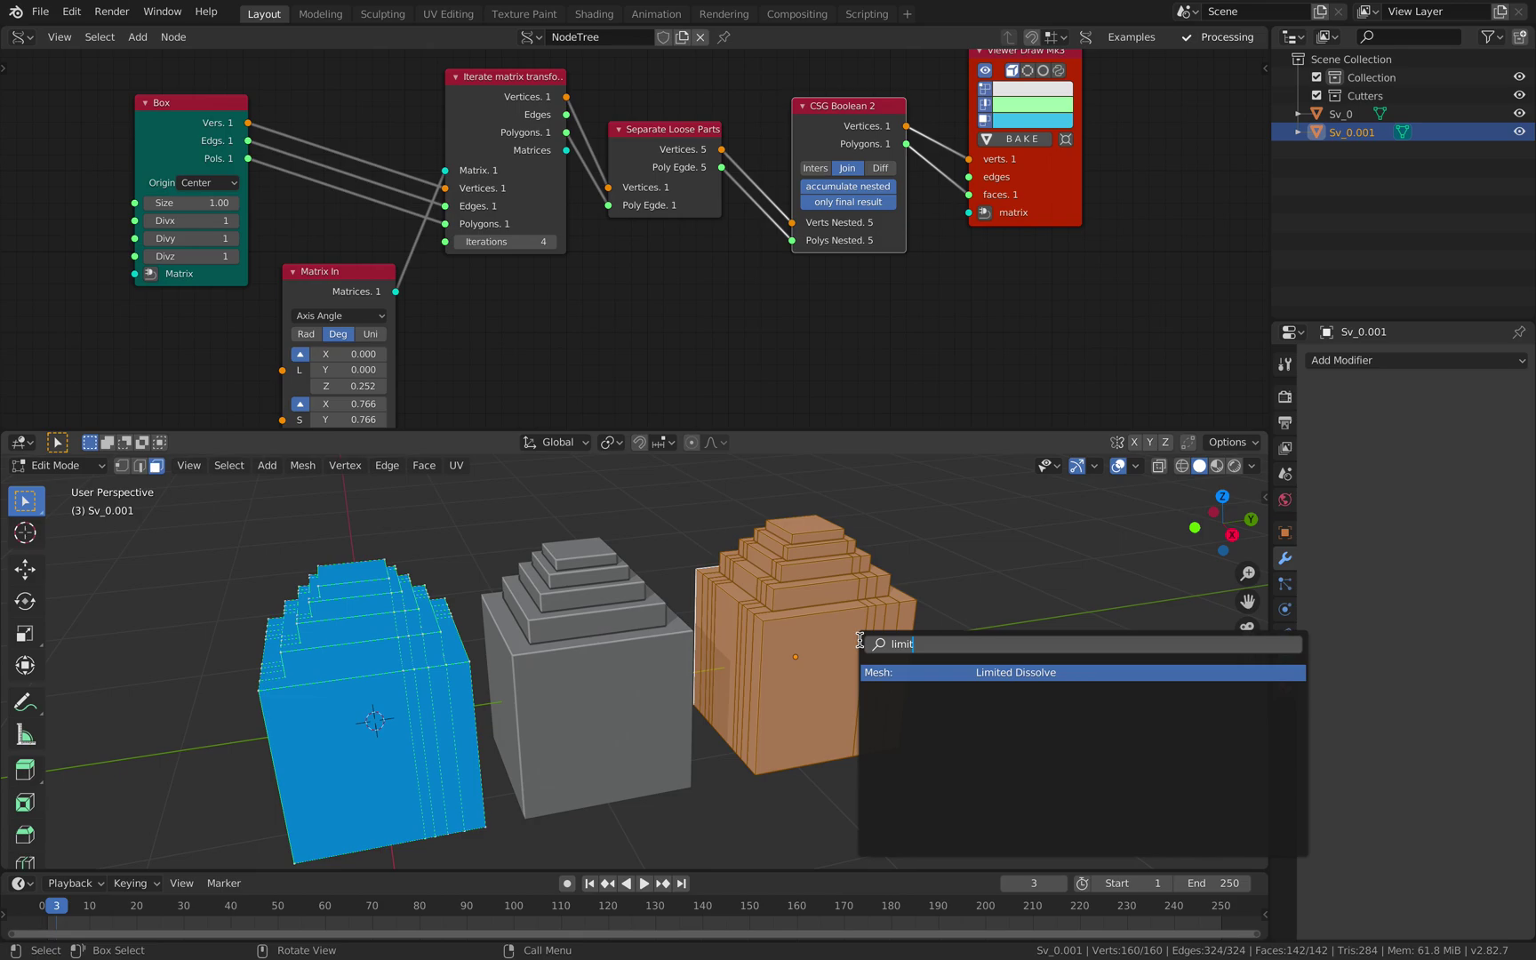
{"action": "key", "text": "Return"}
{"action": "key", "text": "Tab"}
{"action": "middle_click_drag", "start_coordinate": [859, 638], "coordinate": [767, 628]}
{"action": "key", "text": "Tab"}
{"action": "key", "text": "Tab"}
{"action": "middle_click_drag", "start_coordinate": [863, 611], "coordinate": [833, 605]}
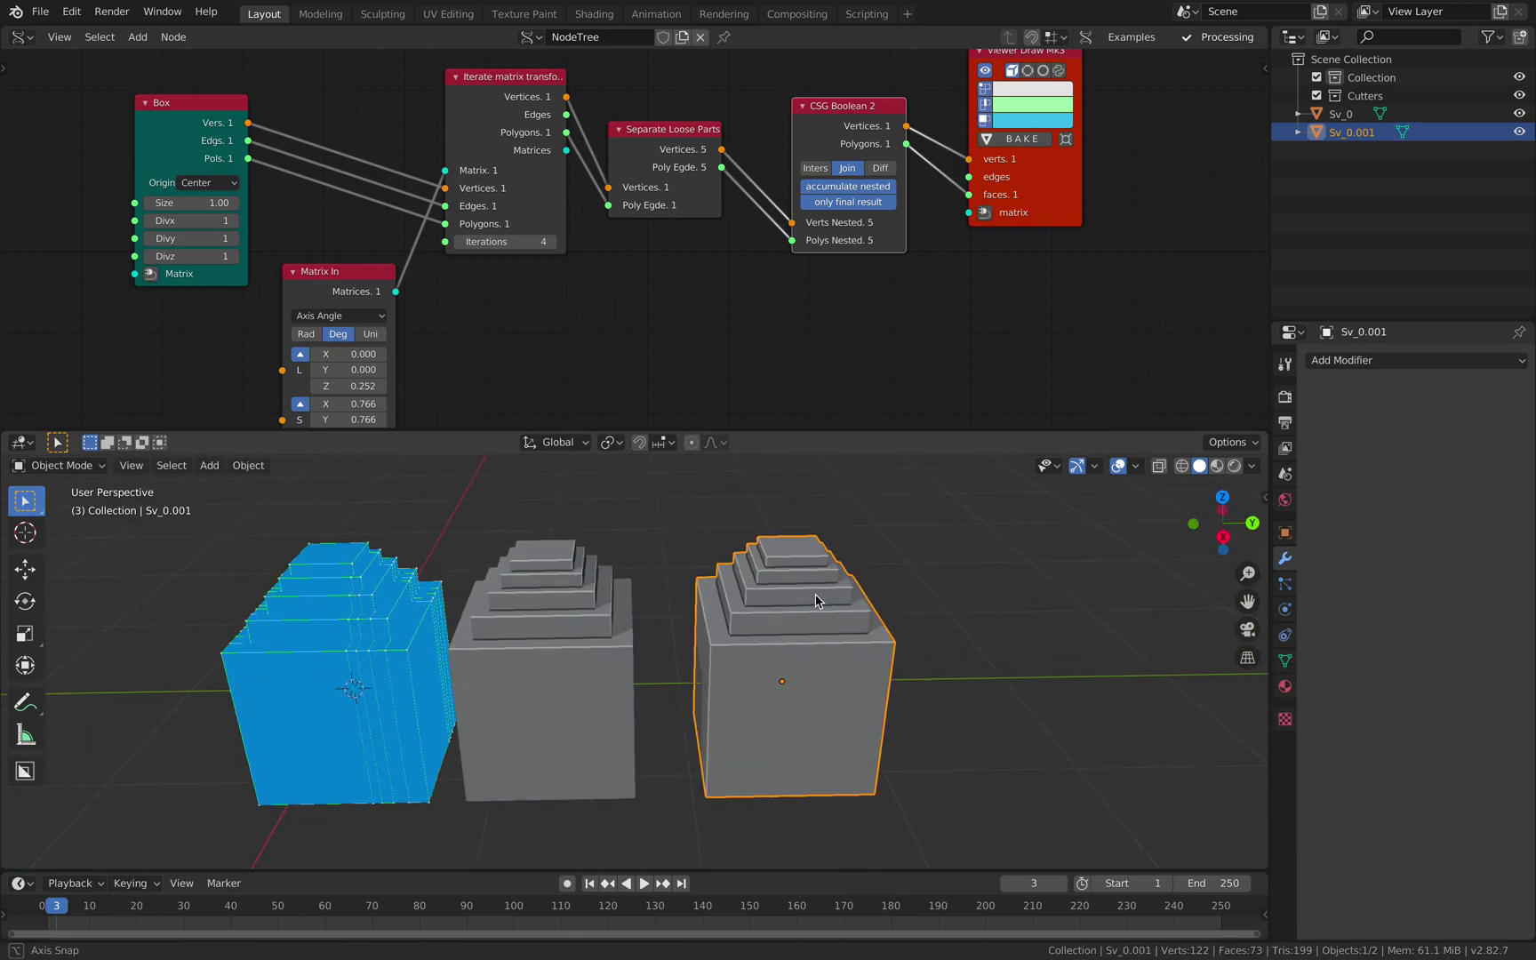
Step: Try a Bevel modifier on the joined baked mesh and remove it
{"action": "left_click", "coordinate": [1381, 360]}
{"action": "left_click", "coordinate": [1172, 427]}
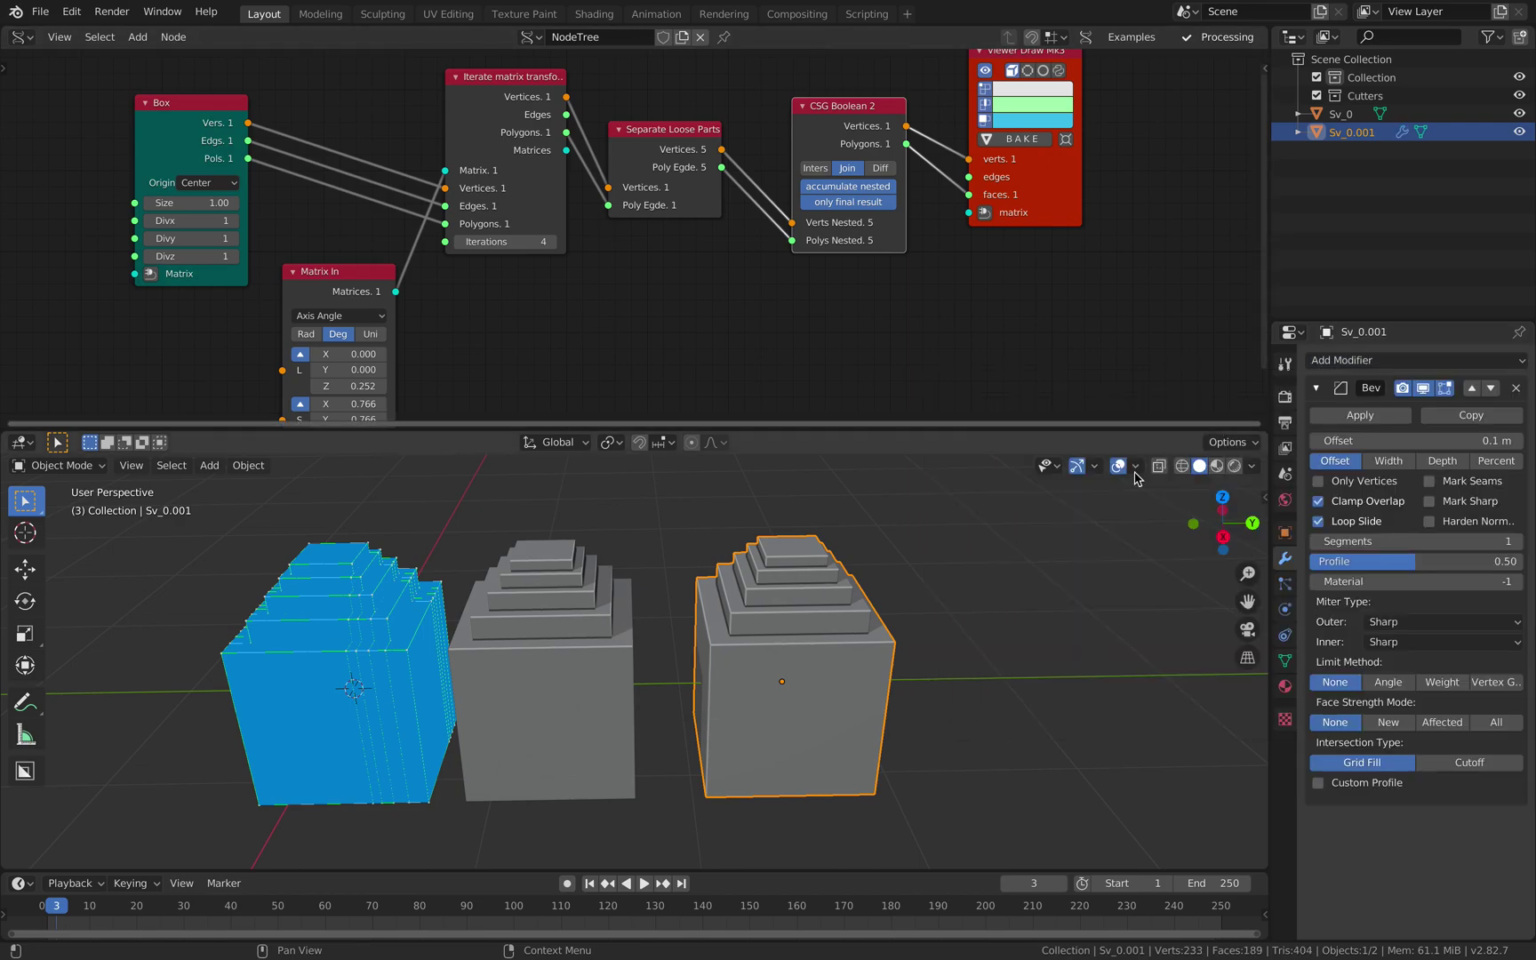
{"action": "key", "text": "ctrl+z"}
{"action": "key", "text": "ctrl+2"}
{"action": "mouse_move", "coordinate": [843, 632]}
{"action": "middle_mouse_down"}
{"action": "mouse_move", "coordinate": [885, 650]}
{"action": "mouse_move", "coordinate": [824, 603]}
{"action": "mouse_move", "coordinate": [867, 622]}
{"action": "mouse_move", "coordinate": [919, 604]}
{"action": "mouse_move", "coordinate": [949, 625]}
{"action": "mouse_move", "coordinate": [909, 727]}
{"action": "mouse_move", "coordinate": [727, 668]}
{"action": "middle_mouse_up"}
{"action": "left_click", "coordinate": [1517, 389]}
Step: Examine the dissolved mesh's bottom face and remaining inner edges in wireframe
{"action": "key", "text": "z"}
{"action": "left_click", "coordinate": [835, 622]}
{"action": "scroll", "coordinate": [764, 692], "scroll_direction": "up", "scroll_amount": 3}
{"action": "scroll", "coordinate": [789, 715], "scroll_direction": "down", "scroll_amount": 5}
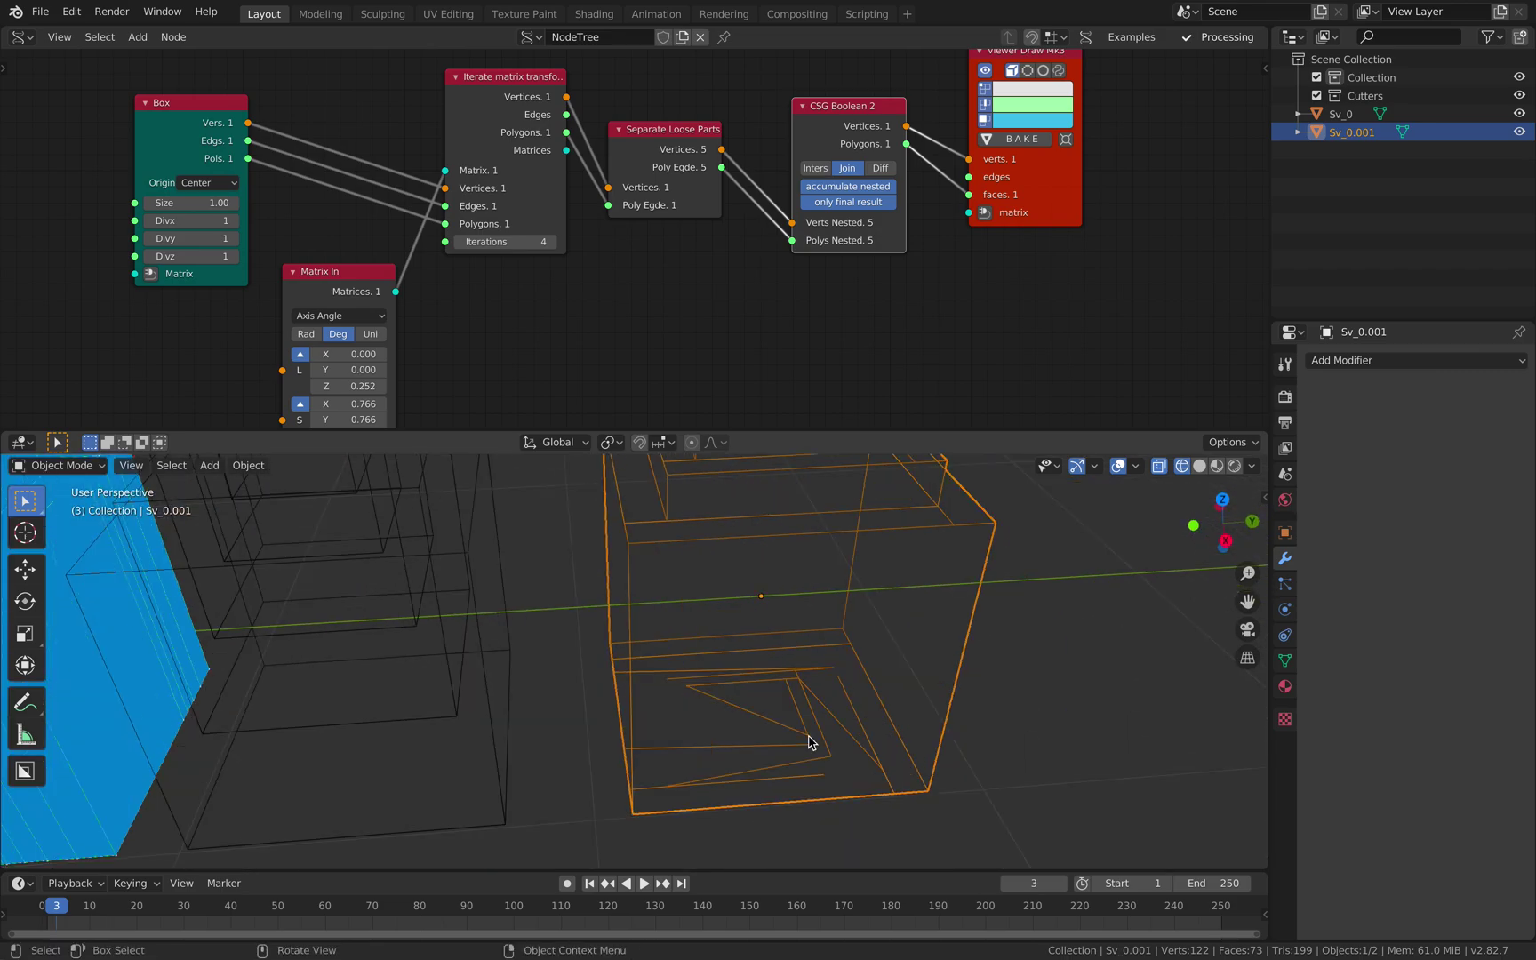
{"action": "mouse_move", "coordinate": [754, 711]}
{"action": "middle_mouse_down"}
{"action": "mouse_move", "coordinate": [799, 682]}
{"action": "mouse_move", "coordinate": [748, 604]}
{"action": "mouse_move", "coordinate": [631, 585]}
{"action": "middle_mouse_up"}
{"action": "scroll", "coordinate": [791, 680], "scroll_direction": "down", "scroll_amount": 4}
Step: Delete both baked meshes and return the viewport to solid shading
{"action": "key", "text": "Delete"}
{"action": "key", "text": "z"}
{"action": "left_click", "coordinate": [880, 600]}
{"action": "left_click", "coordinate": [747, 600]}
{"action": "key", "text": "x"}
{"action": "left_click", "coordinate": [747, 594]}
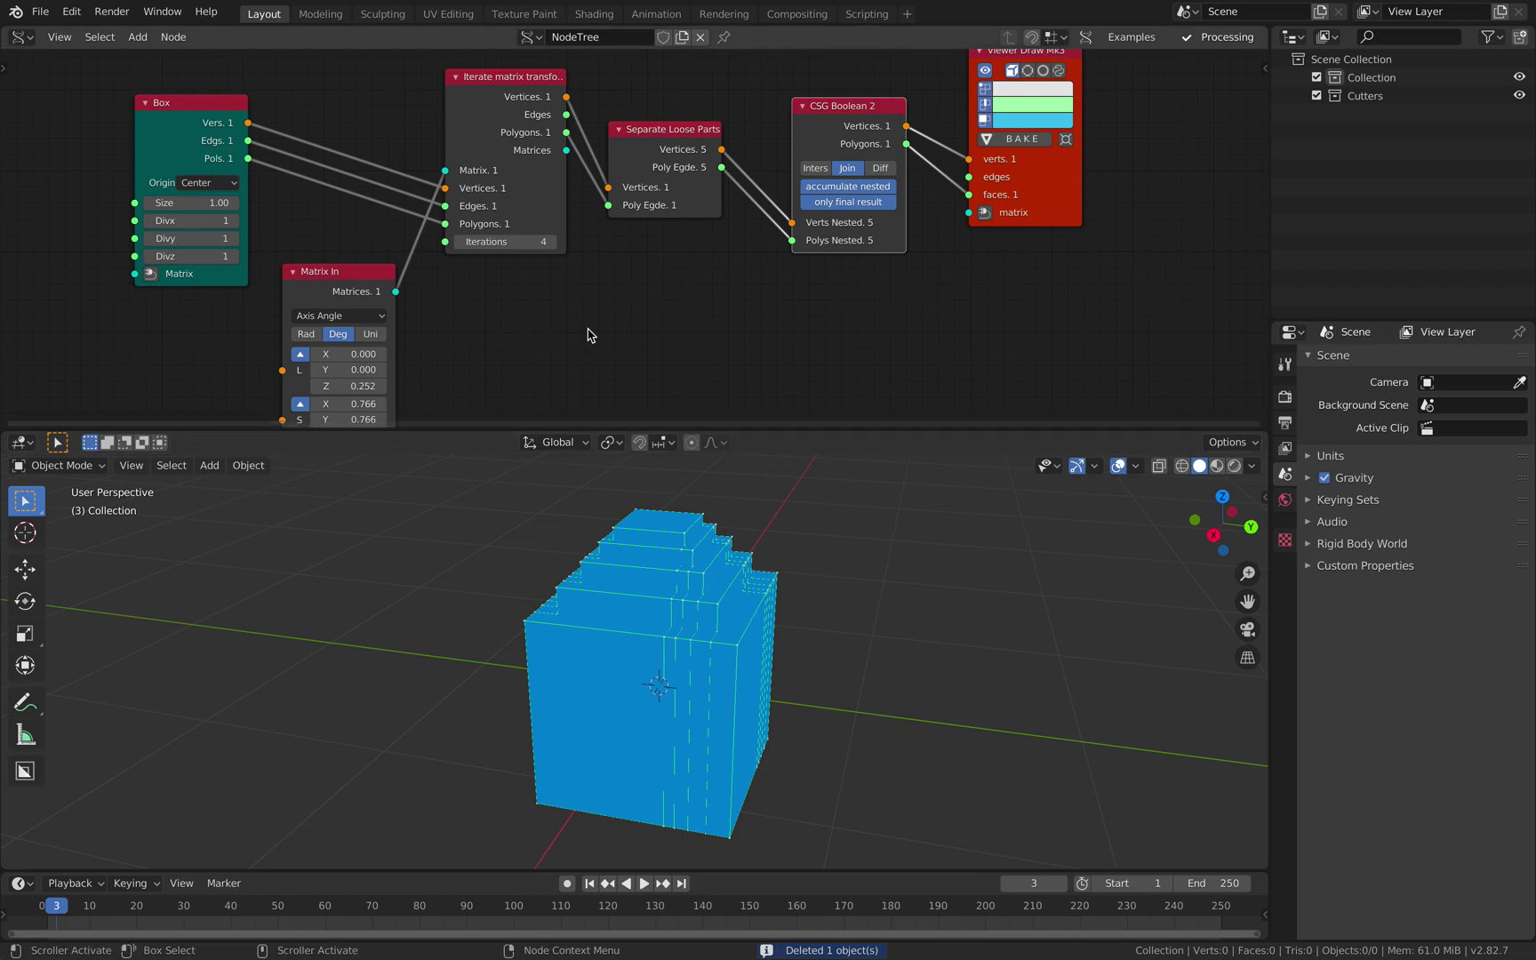
Step: Set the Iterate matrix transform node's Iterations to 5 and the Matrix In node's Angle to 20.520
{"action": "middle_click_drag", "start_coordinate": [569, 551], "coordinate": [631, 544]}
{"action": "middle_click_drag", "start_coordinate": [458, 328], "coordinate": [520, 233]}
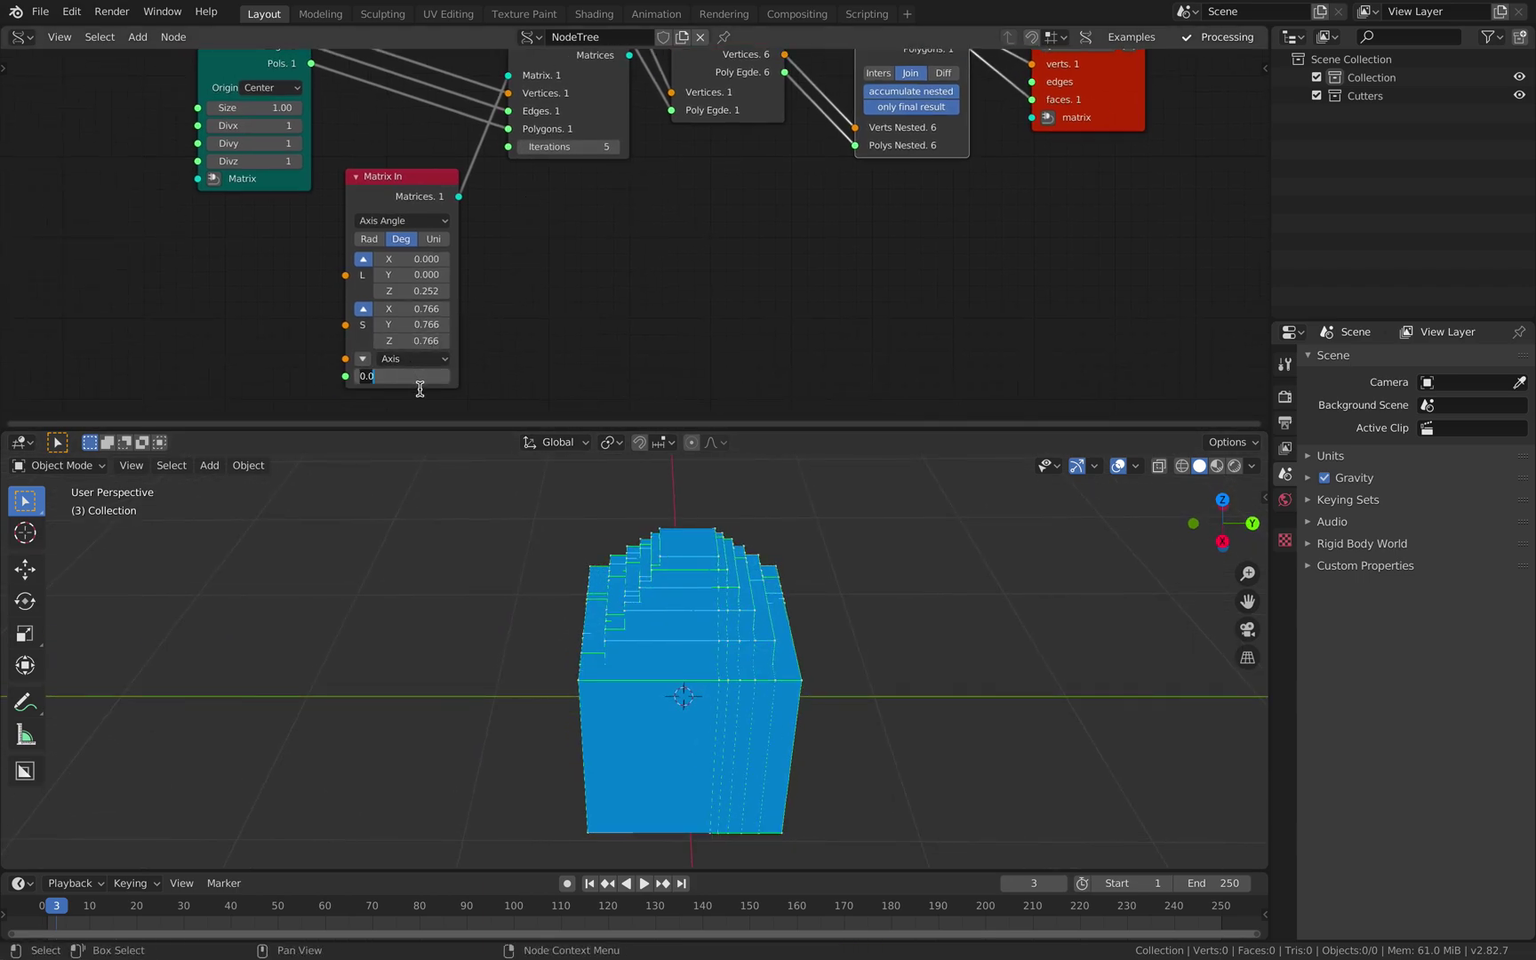
{"action": "left_click_drag", "start_coordinate": [404, 376], "coordinate": [467, 376]}
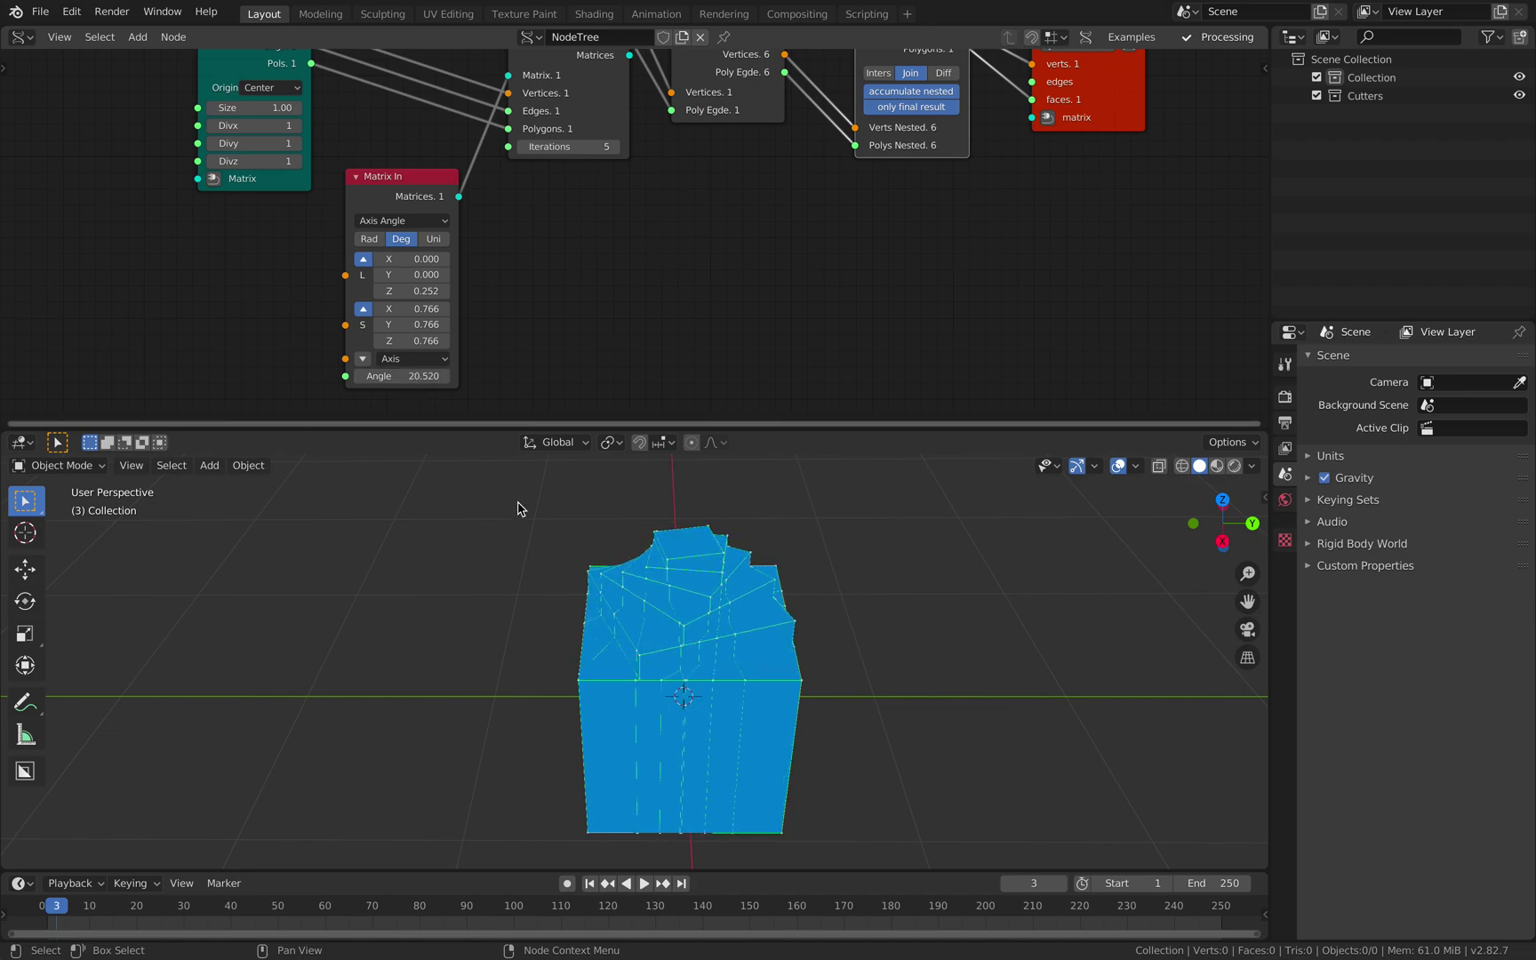
Step: Save the current file, then save a new version as sv_boolean_002.blend on the Desktop
{"action": "middle_click_drag", "start_coordinate": [517, 509], "coordinate": [741, 538]}
{"action": "middle_click_drag", "start_coordinate": [614, 265], "coordinate": [593, 347]}
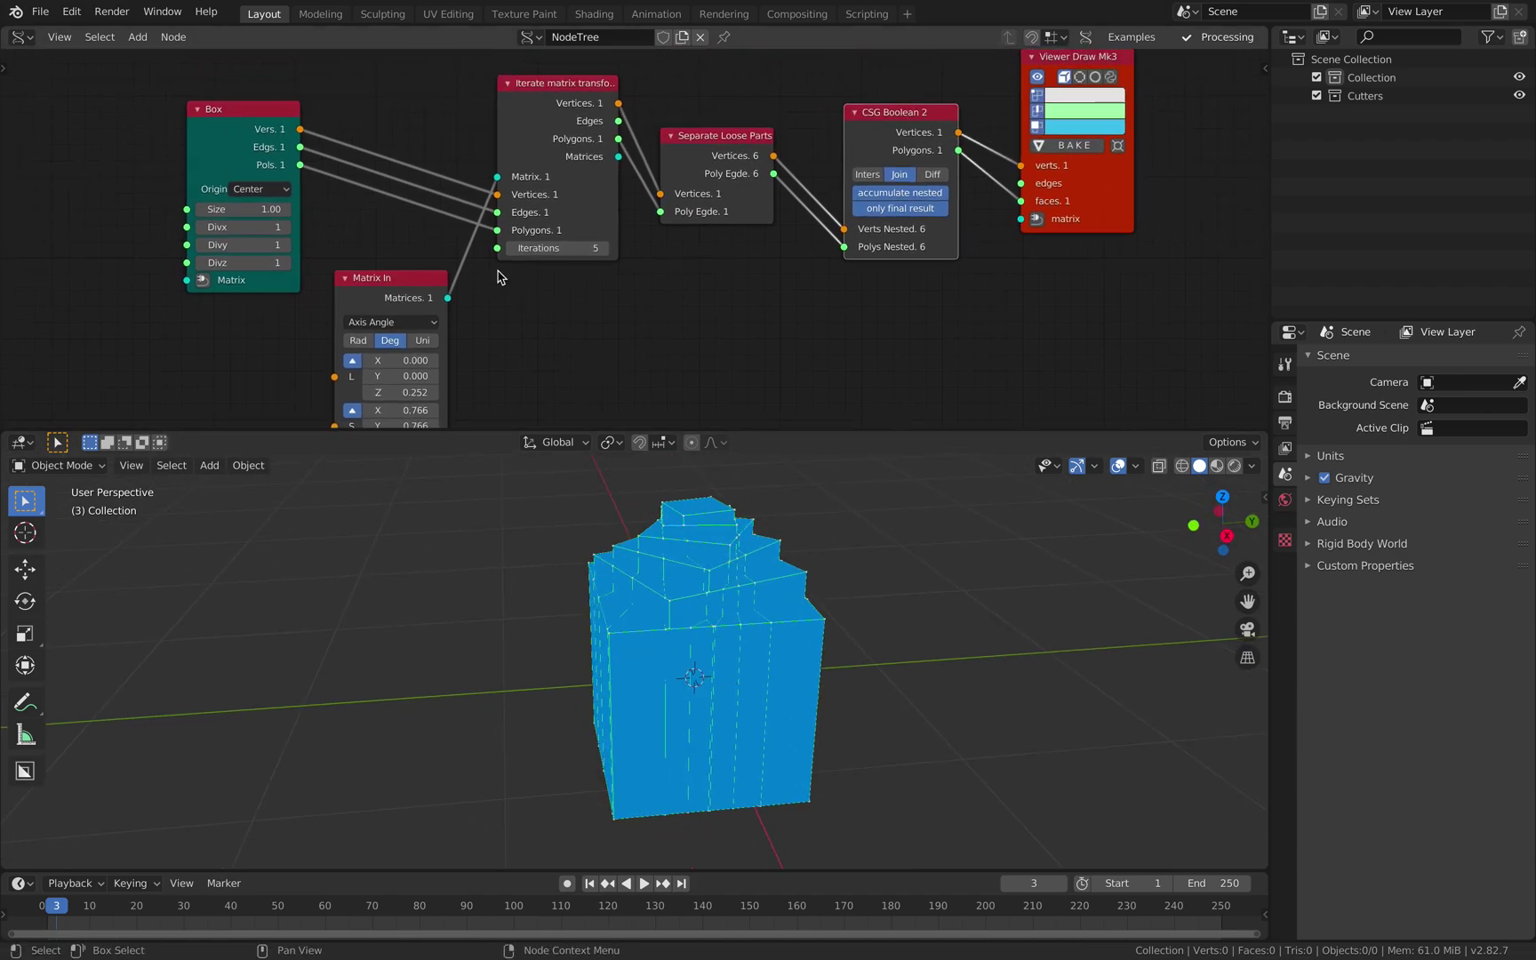
{"action": "scroll", "coordinate": [516, 205], "scroll_direction": "down", "scroll_amount": 2}
{"action": "key", "text": "super+s"}
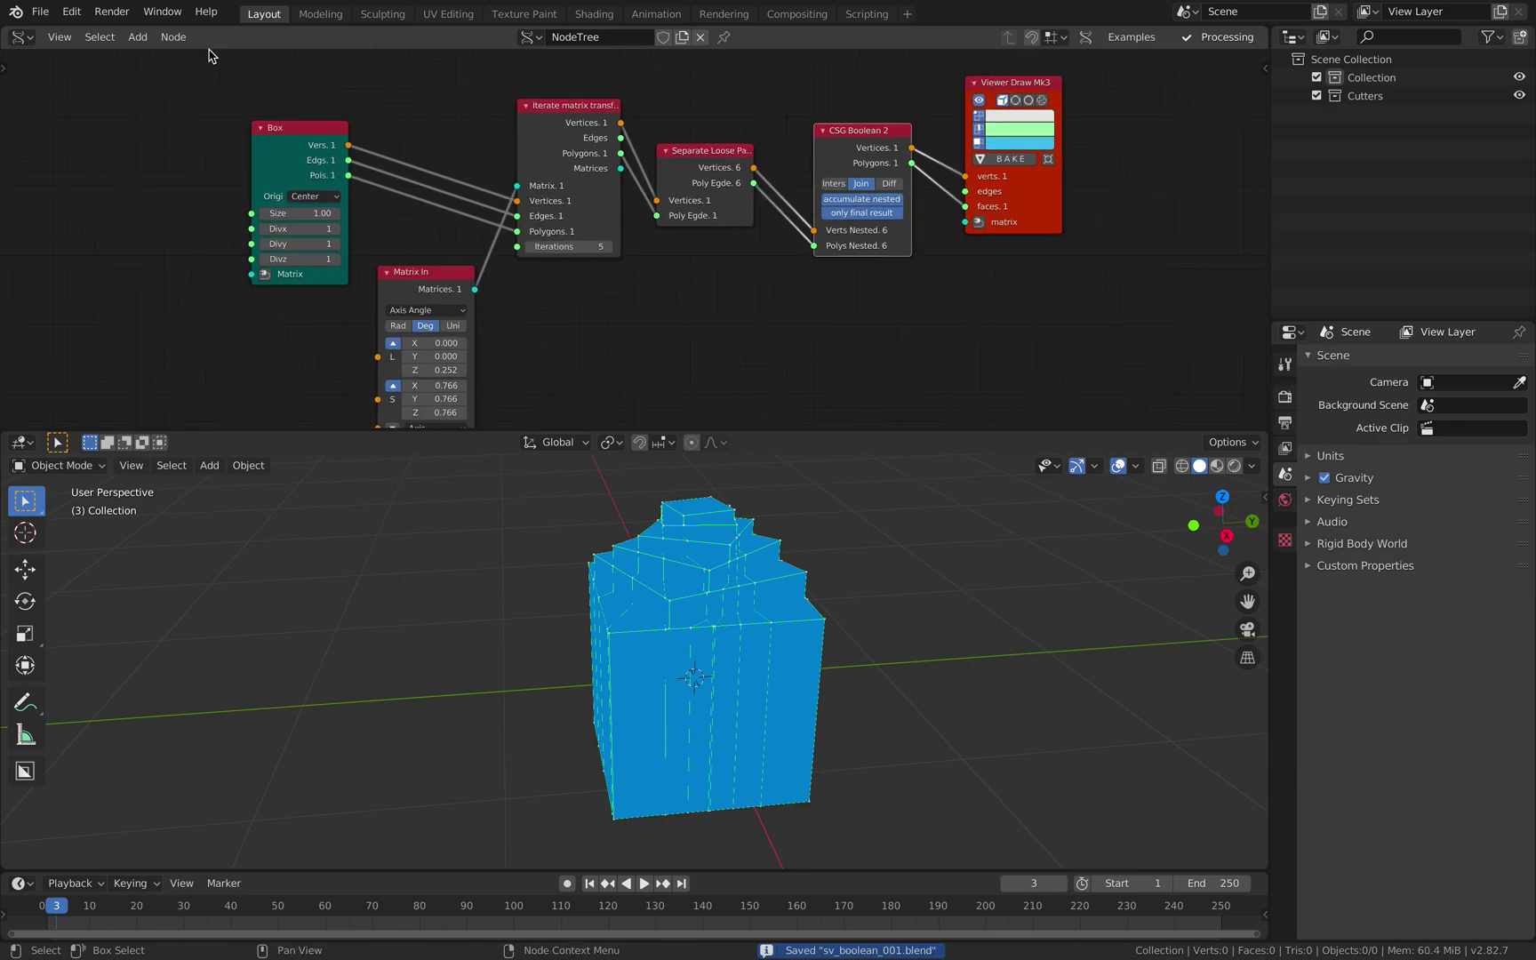
{"action": "left_click", "coordinate": [40, 11]}
{"action": "left_click", "coordinate": [120, 159]}
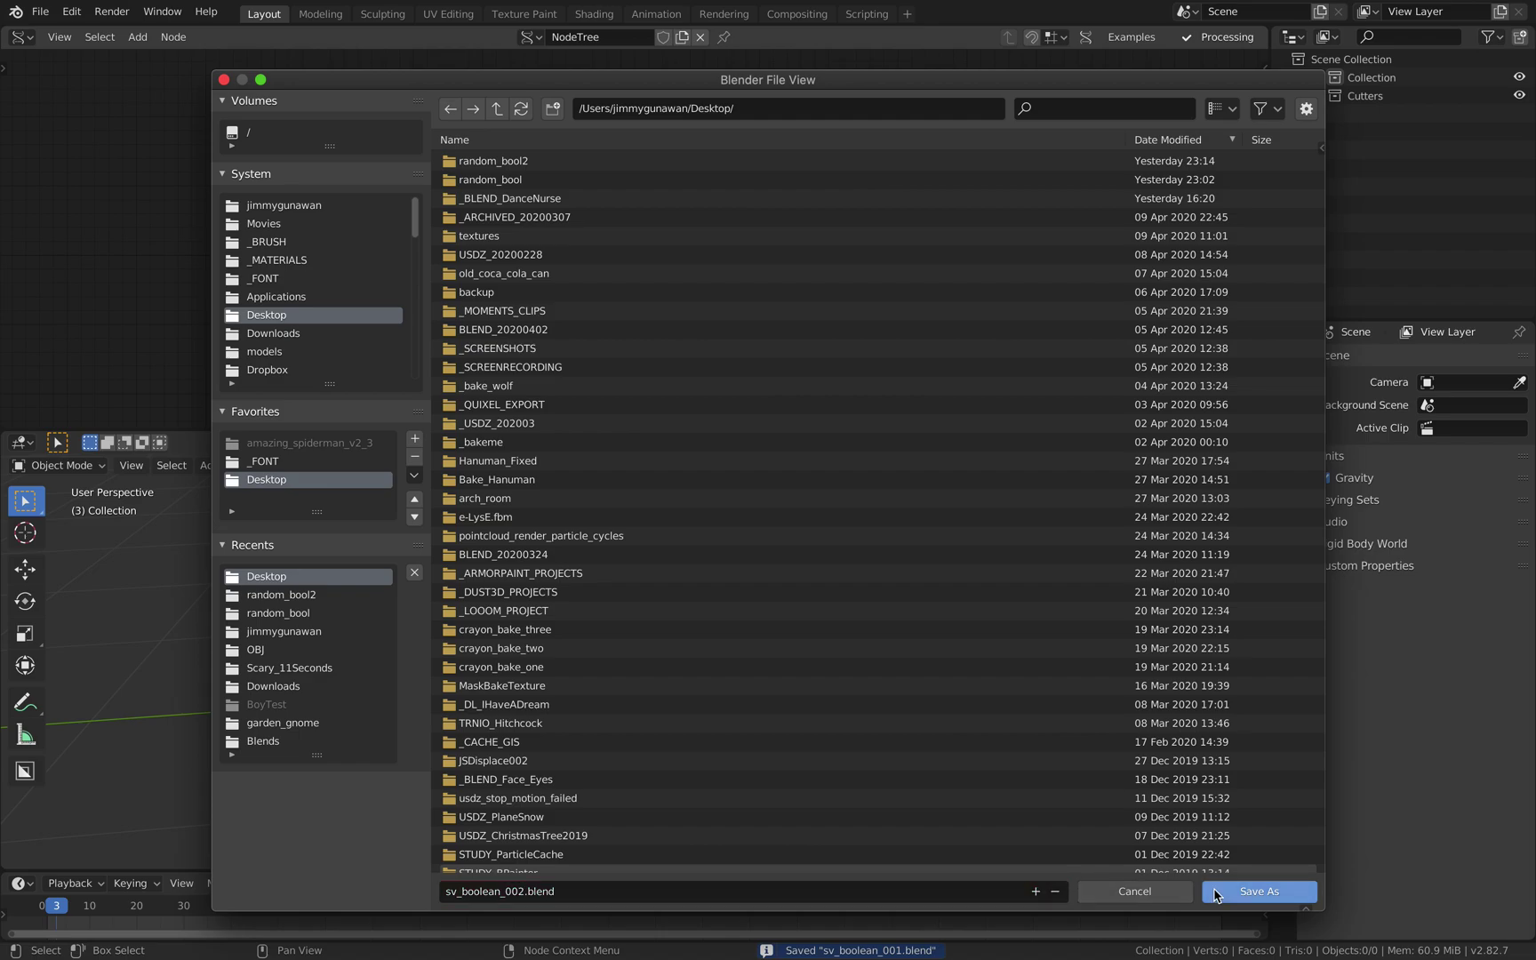
{"action": "left_click", "coordinate": [1225, 893]}
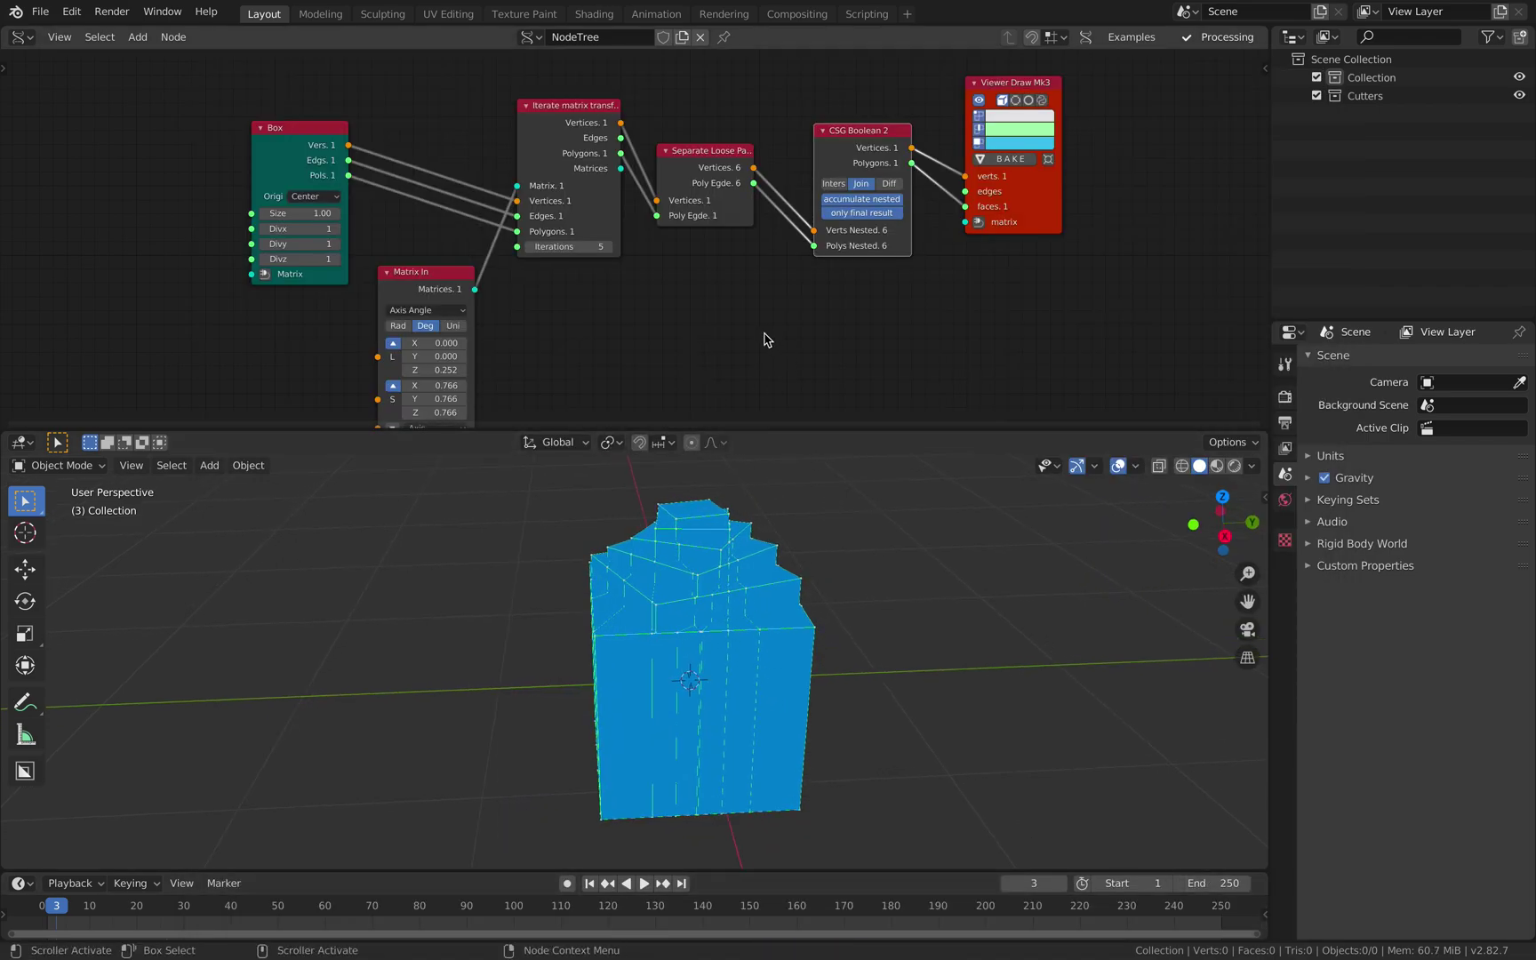
Step: Move the Viewer Draw Mk3 node farther from the CSG Boolean 2 node and widen the CSG Boolean 2 node
{"action": "scroll", "coordinate": [840, 271], "scroll_direction": "up", "scroll_amount": 2}
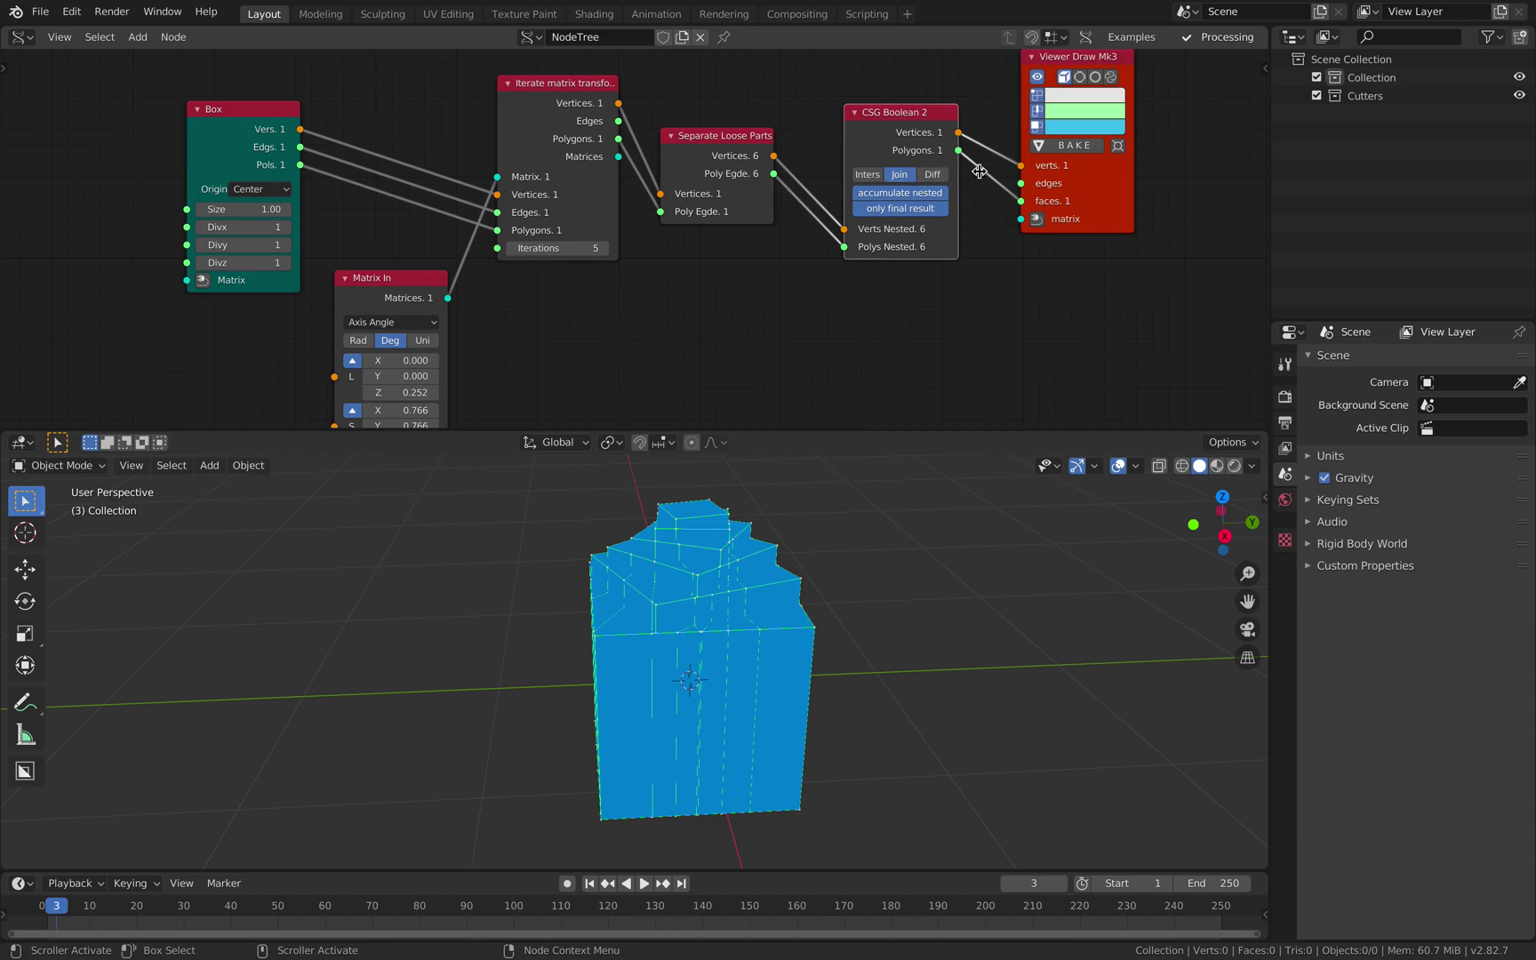
{"action": "left_click_drag", "start_coordinate": [1049, 191], "coordinate": [1110, 196]}
{"action": "left_click_drag", "start_coordinate": [959, 195], "coordinate": [1015, 193]}
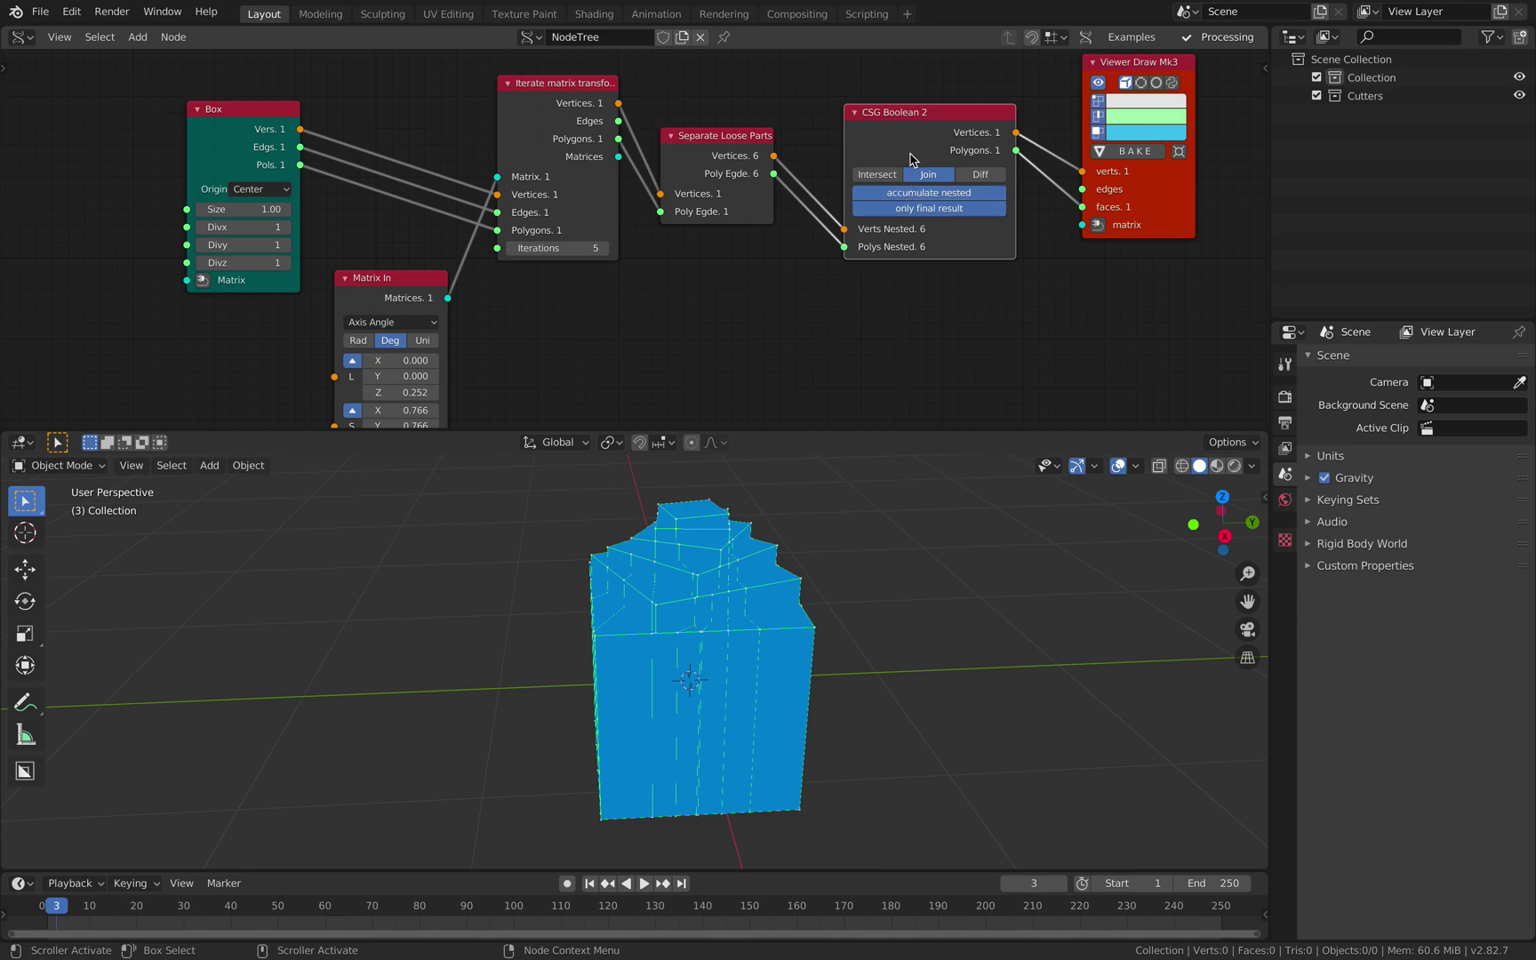
{"action": "left_click_drag", "start_coordinate": [948, 124], "coordinate": [940, 134]}
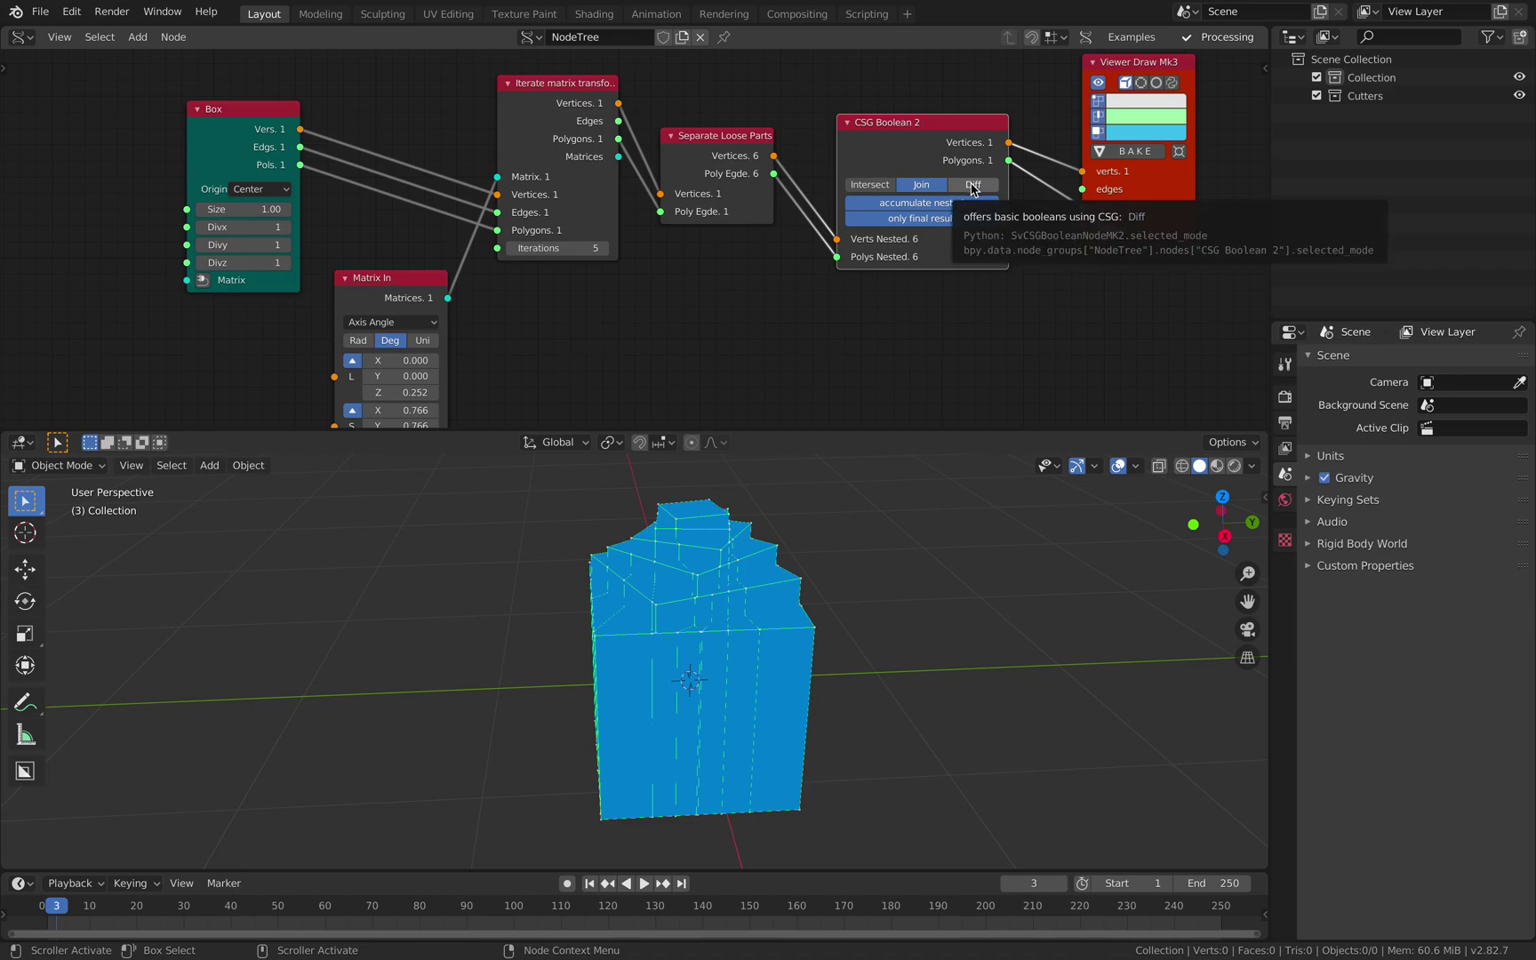
Step: Compare the Diff and Intersect modes of the CSG Boolean 2 node in the viewport and return it to Join
{"action": "left_click", "coordinate": [974, 185]}
{"action": "middle_click_drag", "start_coordinate": [818, 524], "coordinate": [720, 672]}
{"action": "left_click", "coordinate": [877, 186]}
{"action": "middle_click_drag", "start_coordinate": [755, 598], "coordinate": [796, 539]}
{"action": "left_click", "coordinate": [928, 187]}
{"action": "left_click", "coordinate": [974, 184]}
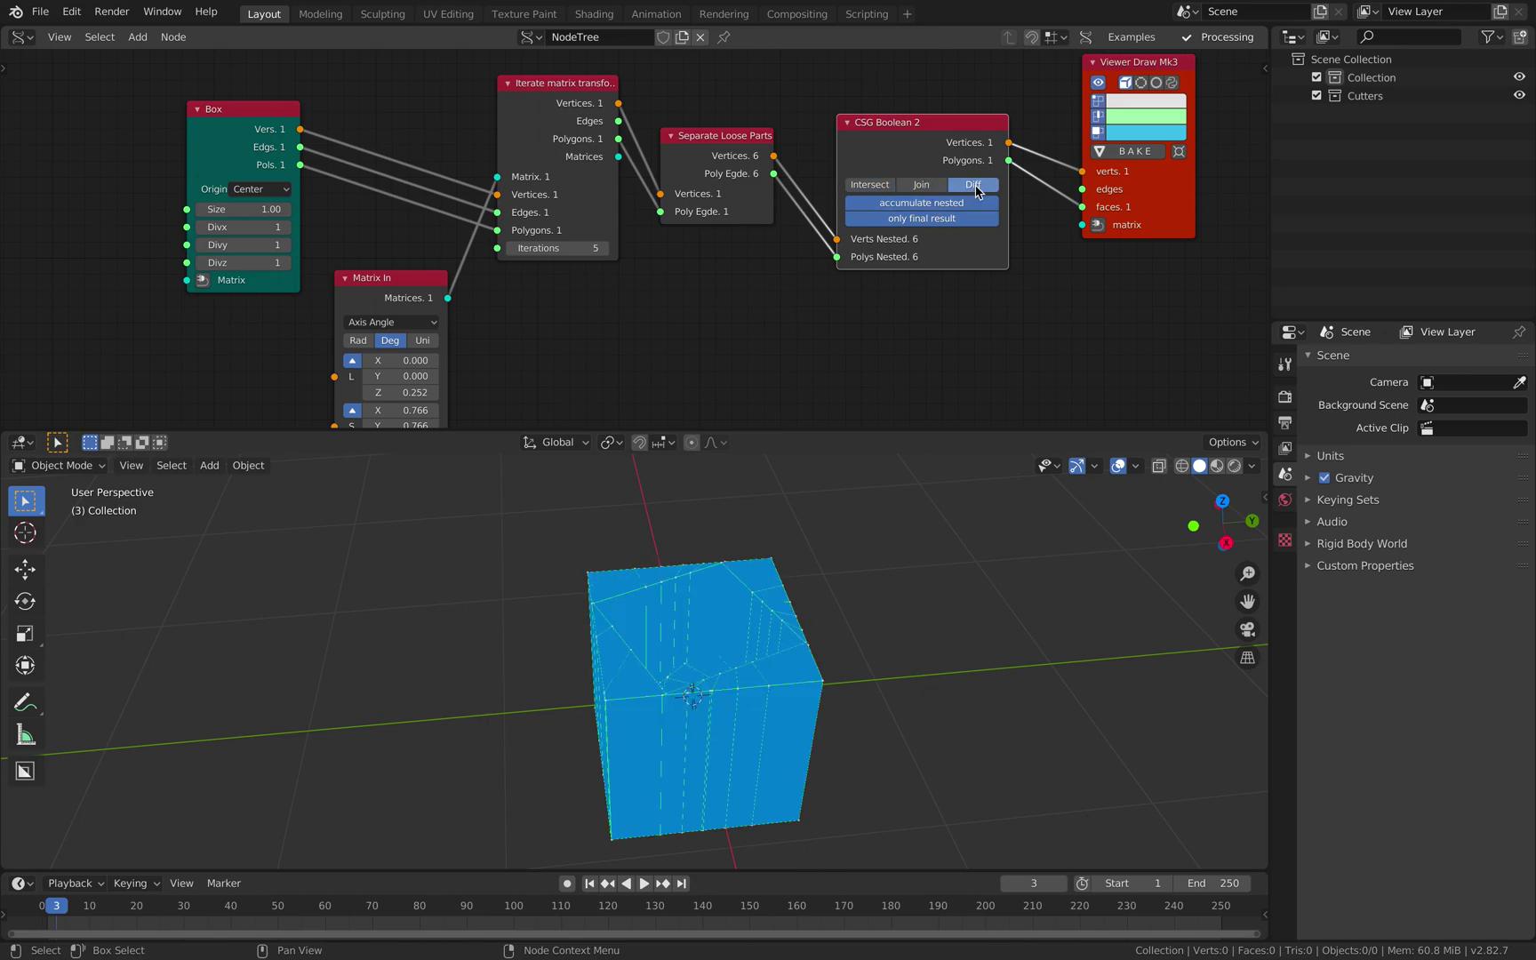
{"action": "left_click", "coordinate": [895, 188]}
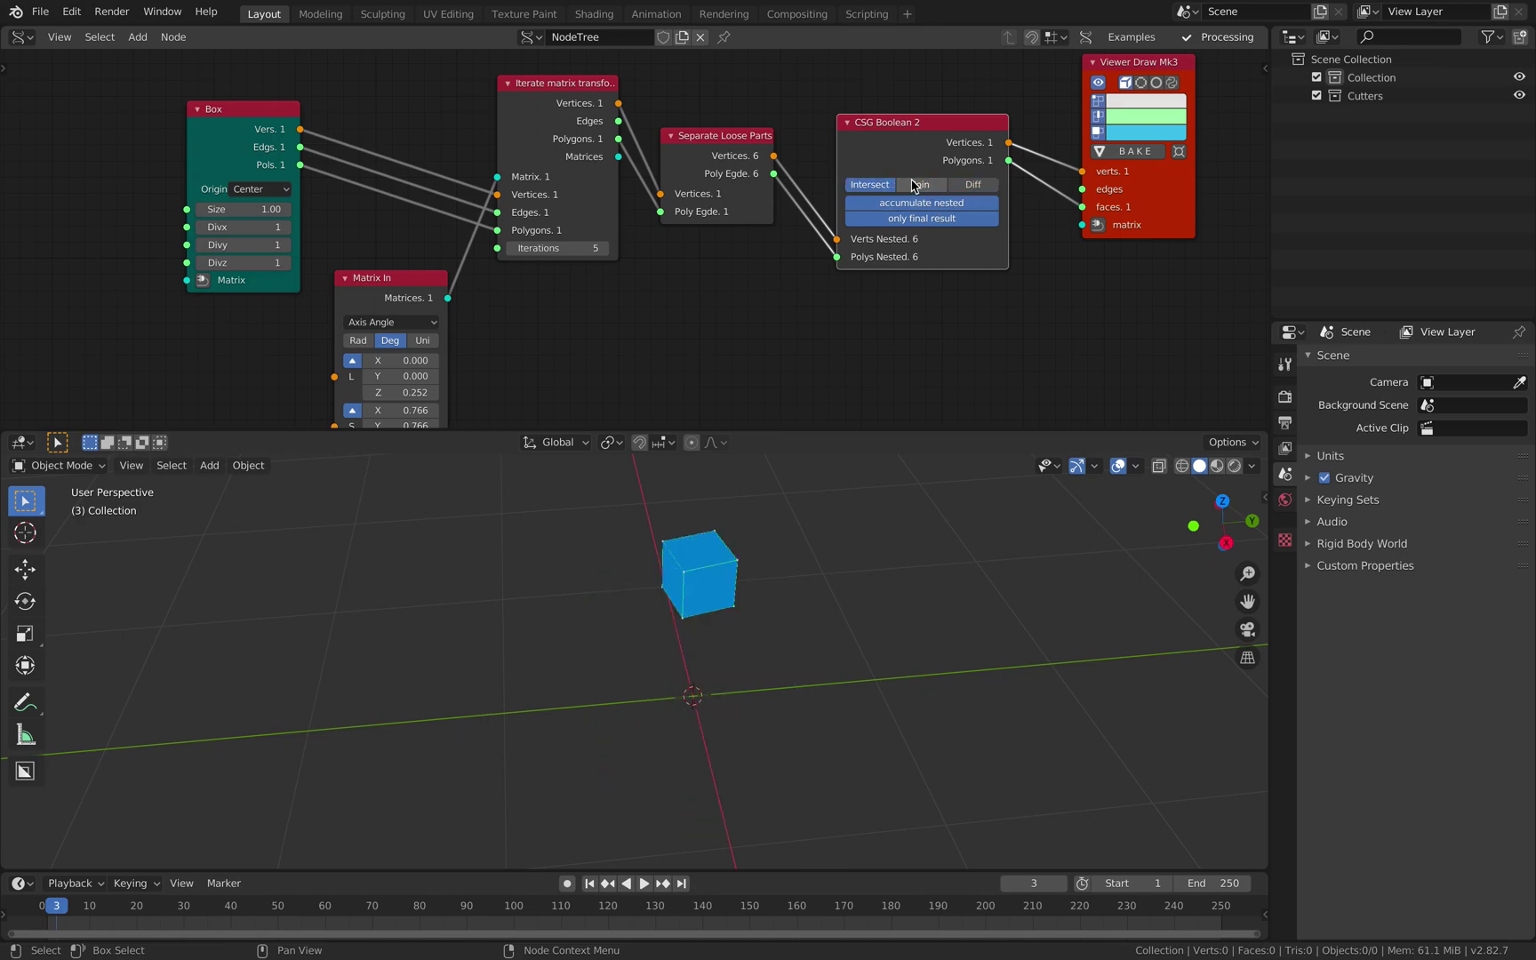
{"action": "left_click", "coordinate": [921, 185]}
Step: Space out the Separate Loose Parts, CSG Boolean 2 and Viewer Draw Mk3 nodes and save the file
{"action": "left_click_drag", "start_coordinate": [908, 154], "coordinate": [936, 152]}
{"action": "left_click_drag", "start_coordinate": [1159, 200], "coordinate": [1217, 200]}
{"action": "left_click_drag", "start_coordinate": [964, 145], "coordinate": [1027, 135]}
{"action": "left_click_drag", "start_coordinate": [719, 146], "coordinate": [800, 142]}
{"action": "key", "text": "ctrl+s"}
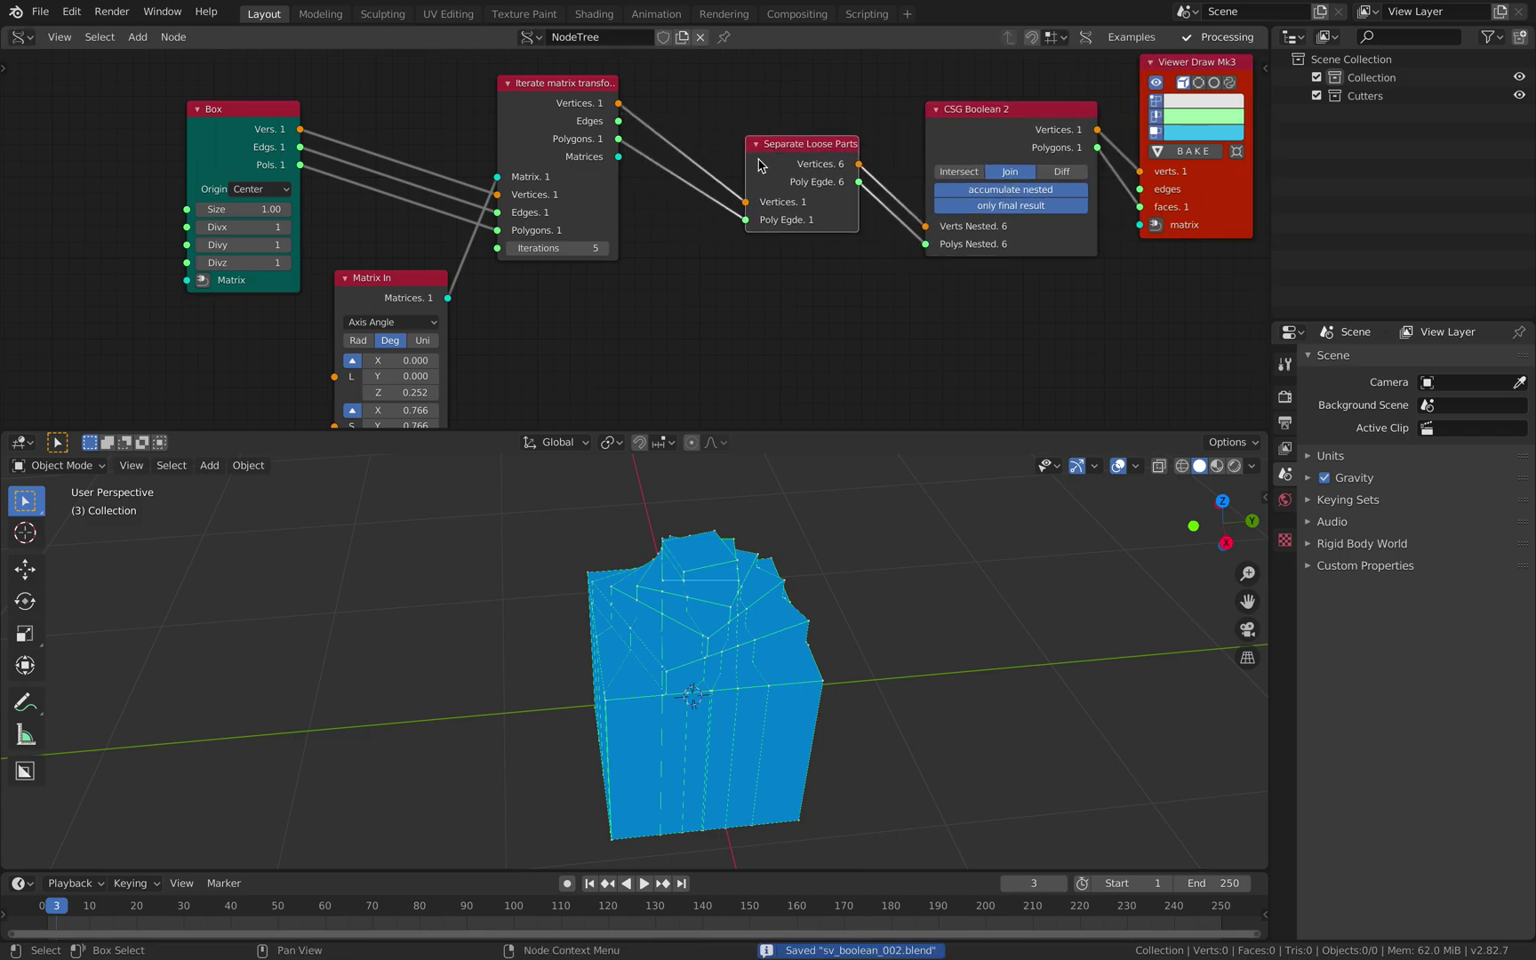
Step: Move the Box and Matrix In nodes away from the Iterate matrix transformation node to make room between them
{"action": "middle_click_drag", "start_coordinate": [706, 145], "coordinate": [717, 159]}
{"action": "left_click_drag", "start_coordinate": [249, 141], "coordinate": [206, 118]}
{"action": "left_click_drag", "start_coordinate": [391, 290], "coordinate": [340, 265]}
{"action": "mouse_move", "coordinate": [537, 126]}
{"action": "left_mouse_down"}
{"action": "mouse_move", "coordinate": [491, 126]}
{"action": "mouse_move", "coordinate": [558, 133]}
{"action": "left_mouse_up"}
{"action": "middle_click_drag", "start_coordinate": [249, 128], "coordinate": [349, 147]}
{"action": "left_click_drag", "start_coordinate": [349, 147], "coordinate": [236, 170]}
{"action": "middle_click_drag", "start_coordinate": [362, 156], "coordinate": [380, 181]}
Step: Add a Solidify node and link it between the Box and Iterate matrix transformation nodes
{"action": "key", "text": "alt+space"}
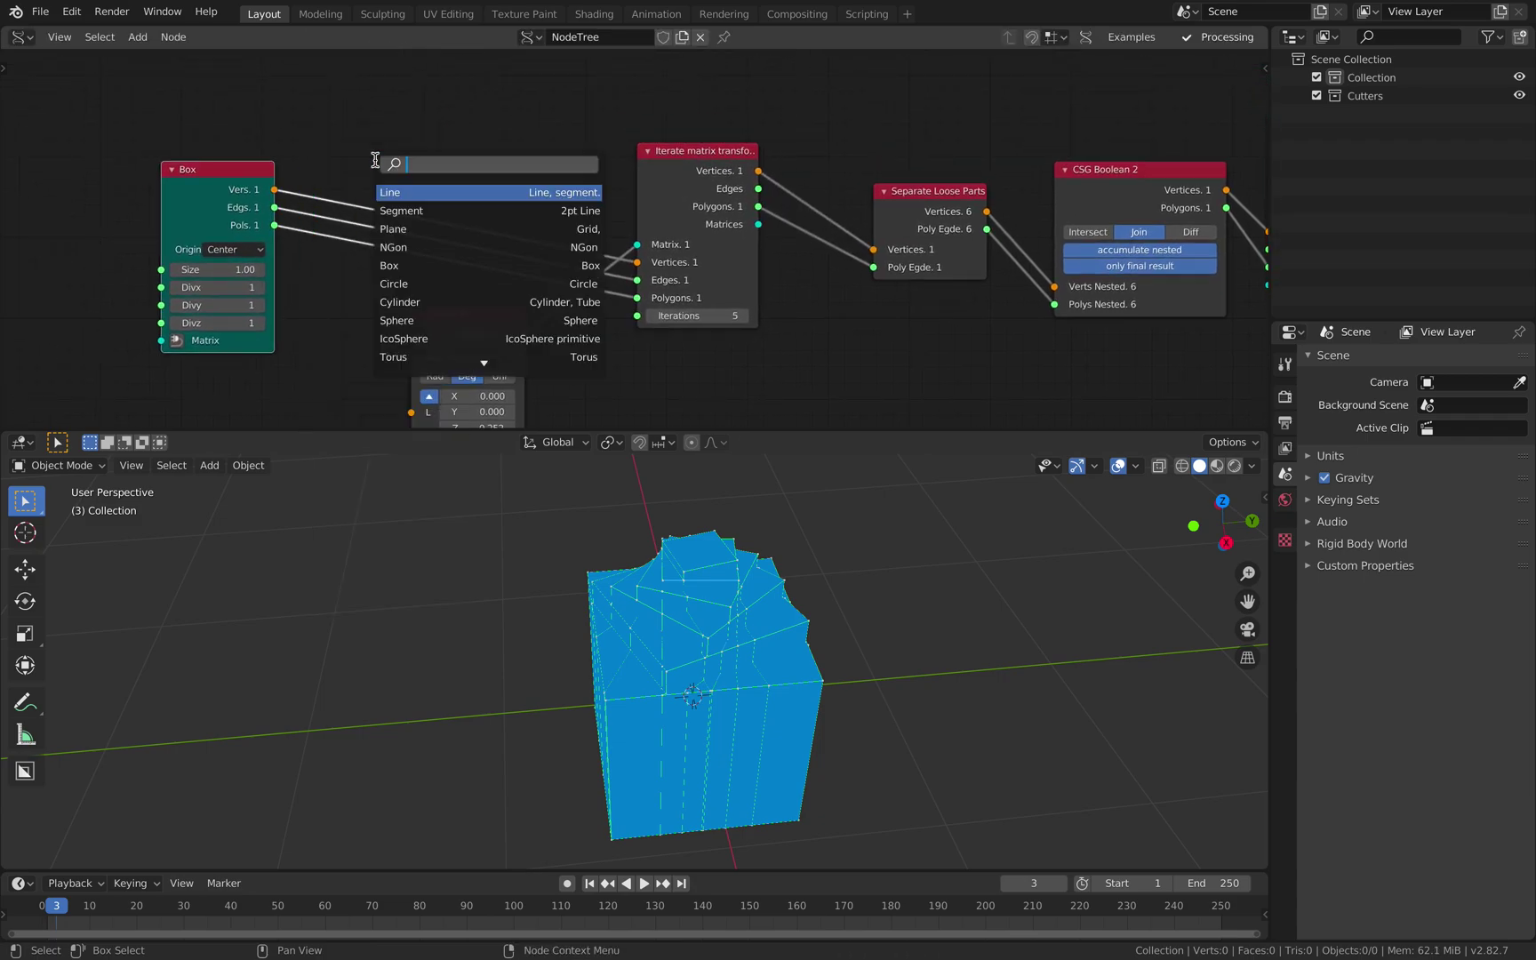
{"action": "type", "text": "soli"}
{"action": "key", "text": "Down"}
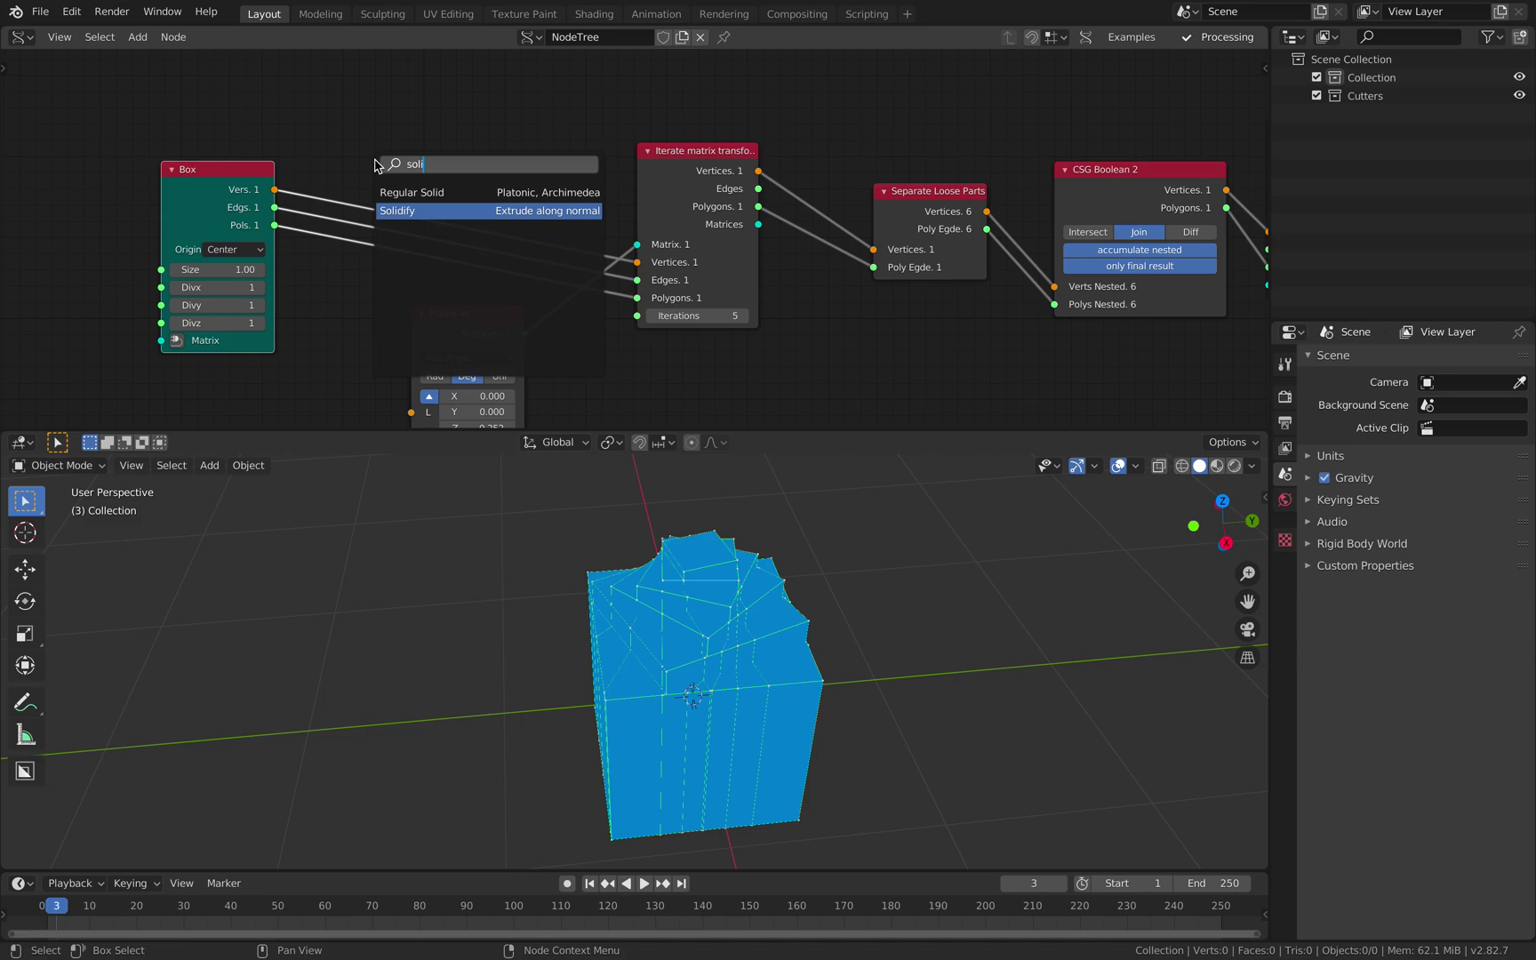
{"action": "key", "text": "Return"}
{"action": "left_click", "coordinate": [397, 409]}
{"action": "left_click", "coordinate": [247, 211]}
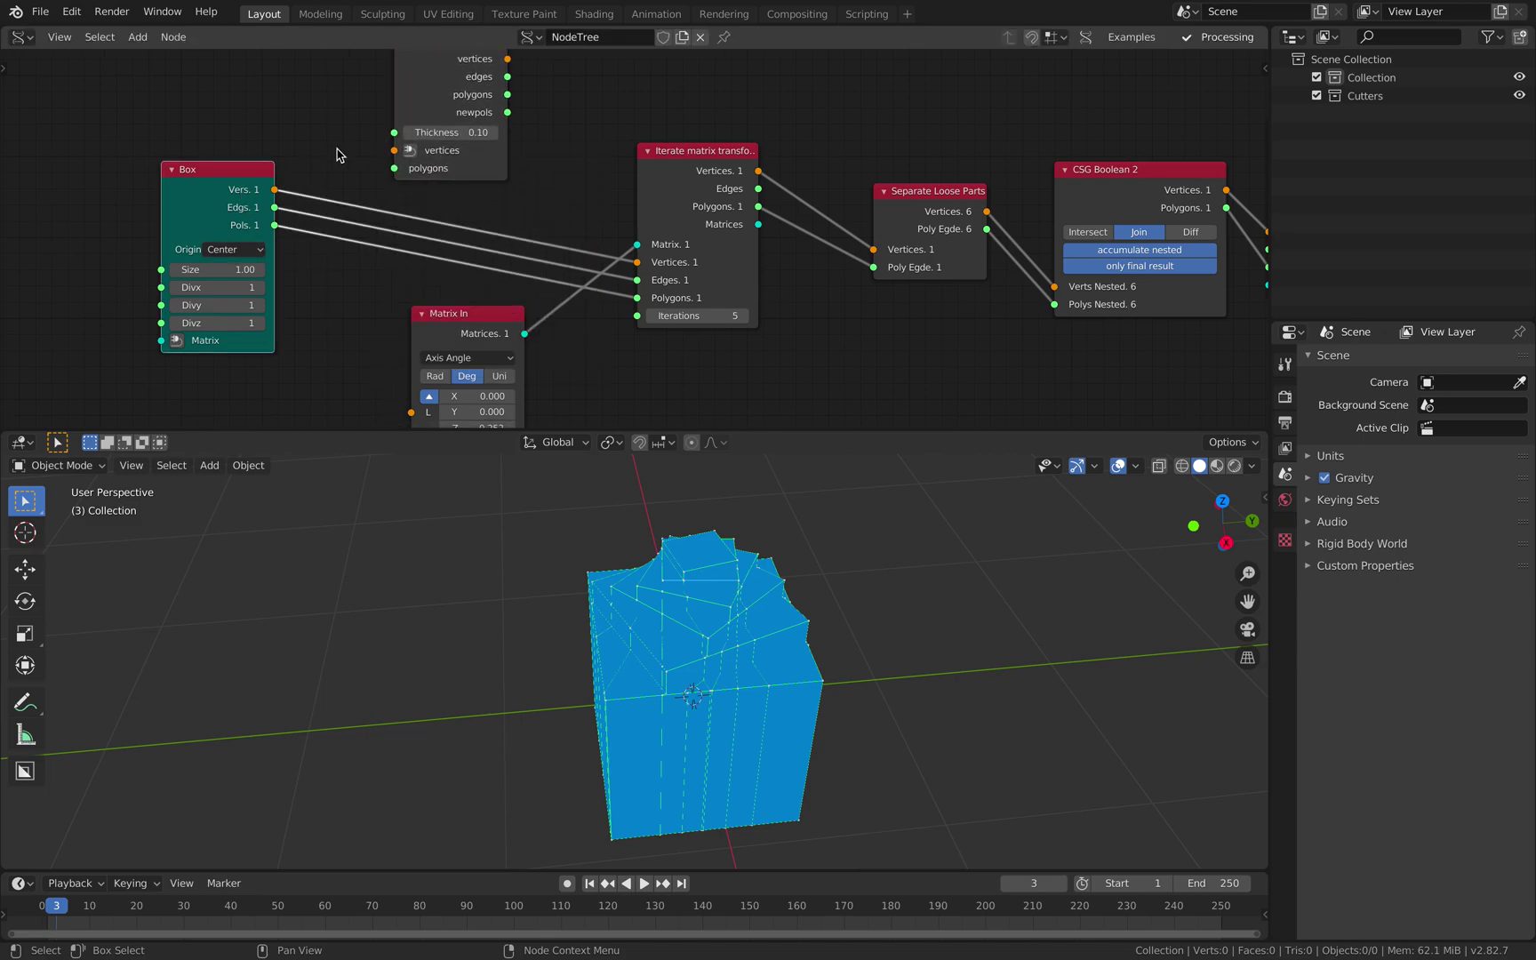
{"action": "left_click", "coordinate": [652, 177], "text": "shift"}
{"action": "key", "text": "shift+f"}
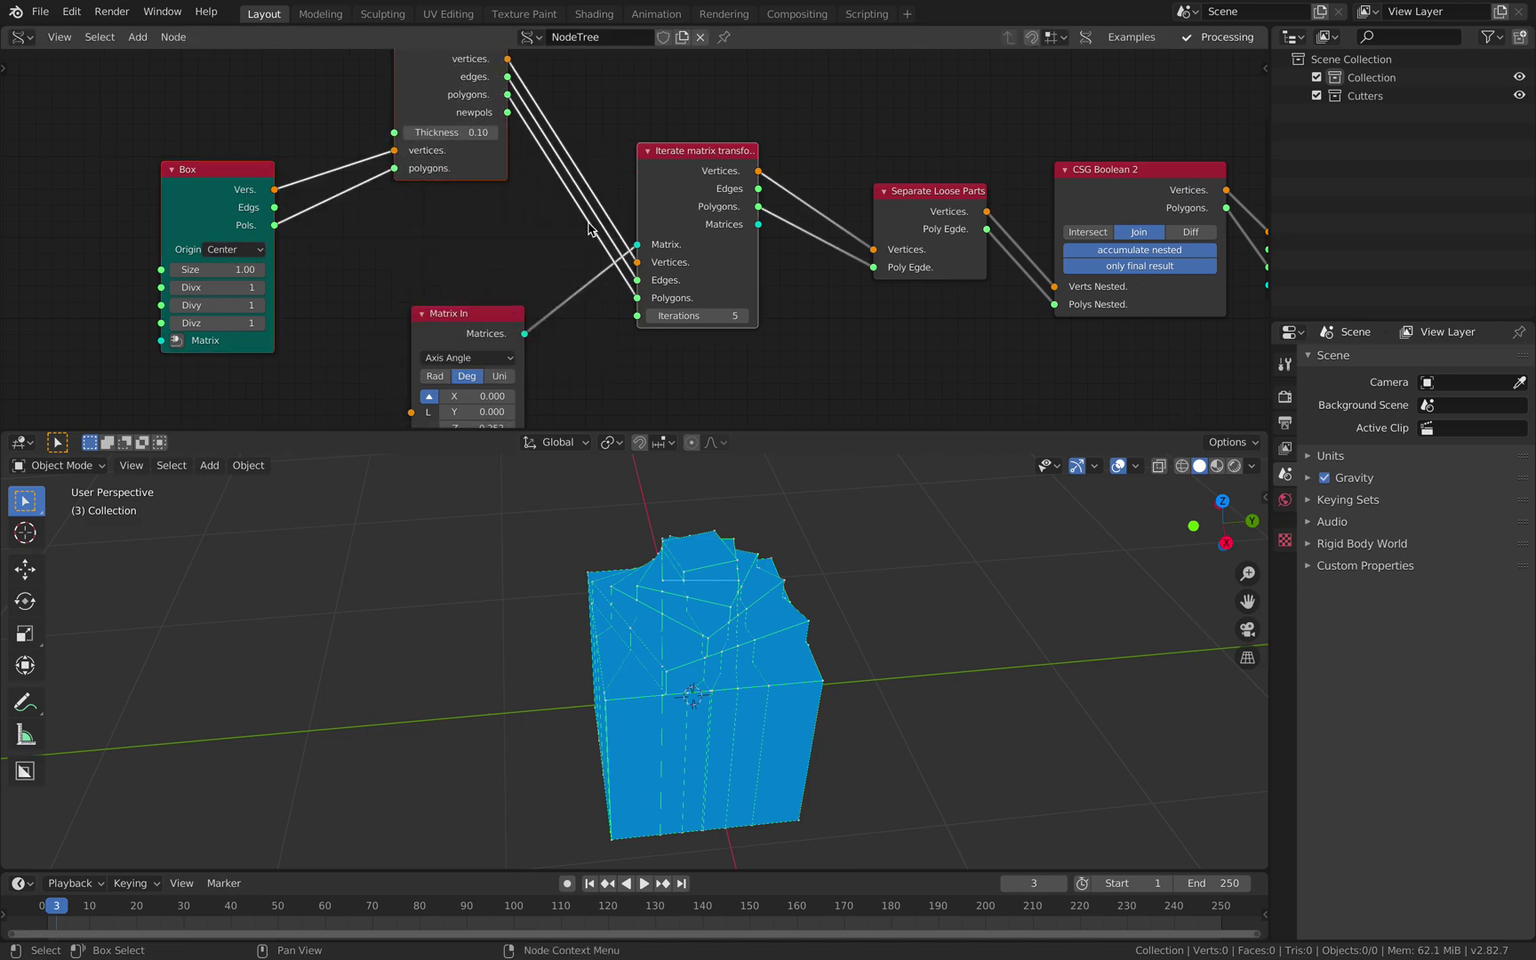
Step: Set the Solidify node's Thickness to 0.13 and switch the CSG Boolean 2 node to Intersect
{"action": "middle_click_drag", "start_coordinate": [586, 222], "coordinate": [581, 286]}
{"action": "left_click_drag", "start_coordinate": [444, 188], "coordinate": [463, 188]}
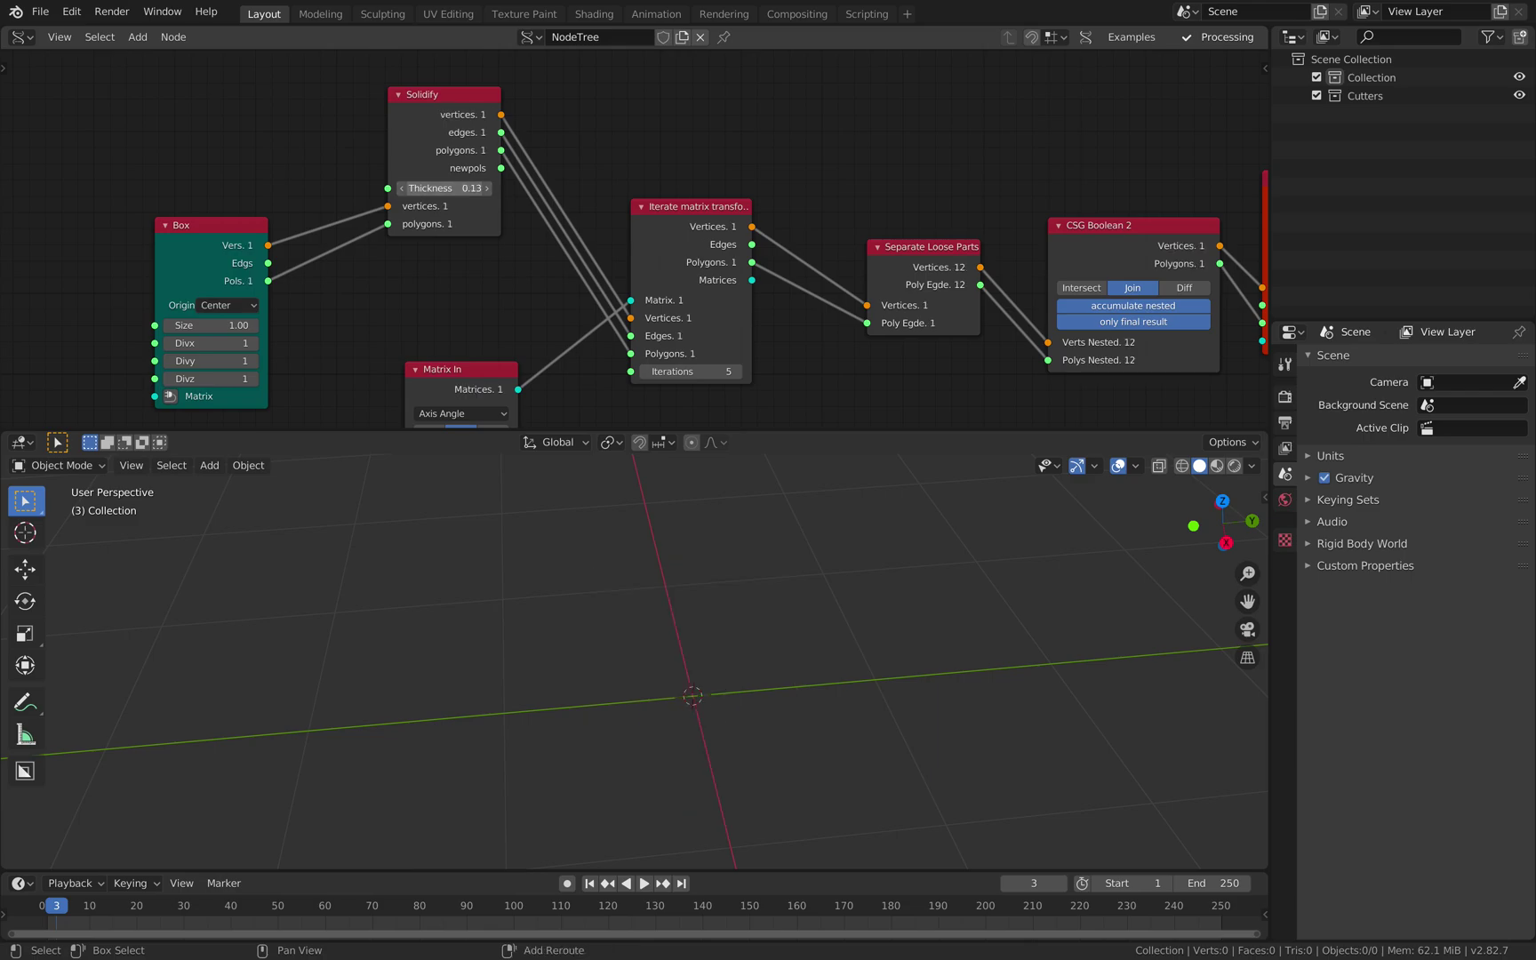
{"action": "left_click", "coordinate": [1183, 288]}
{"action": "left_click", "coordinate": [1095, 286]}
{"action": "middle_click_drag", "start_coordinate": [940, 549], "coordinate": [773, 462]}
{"action": "scroll", "coordinate": [589, 315], "scroll_direction": "down", "scroll_amount": 3}
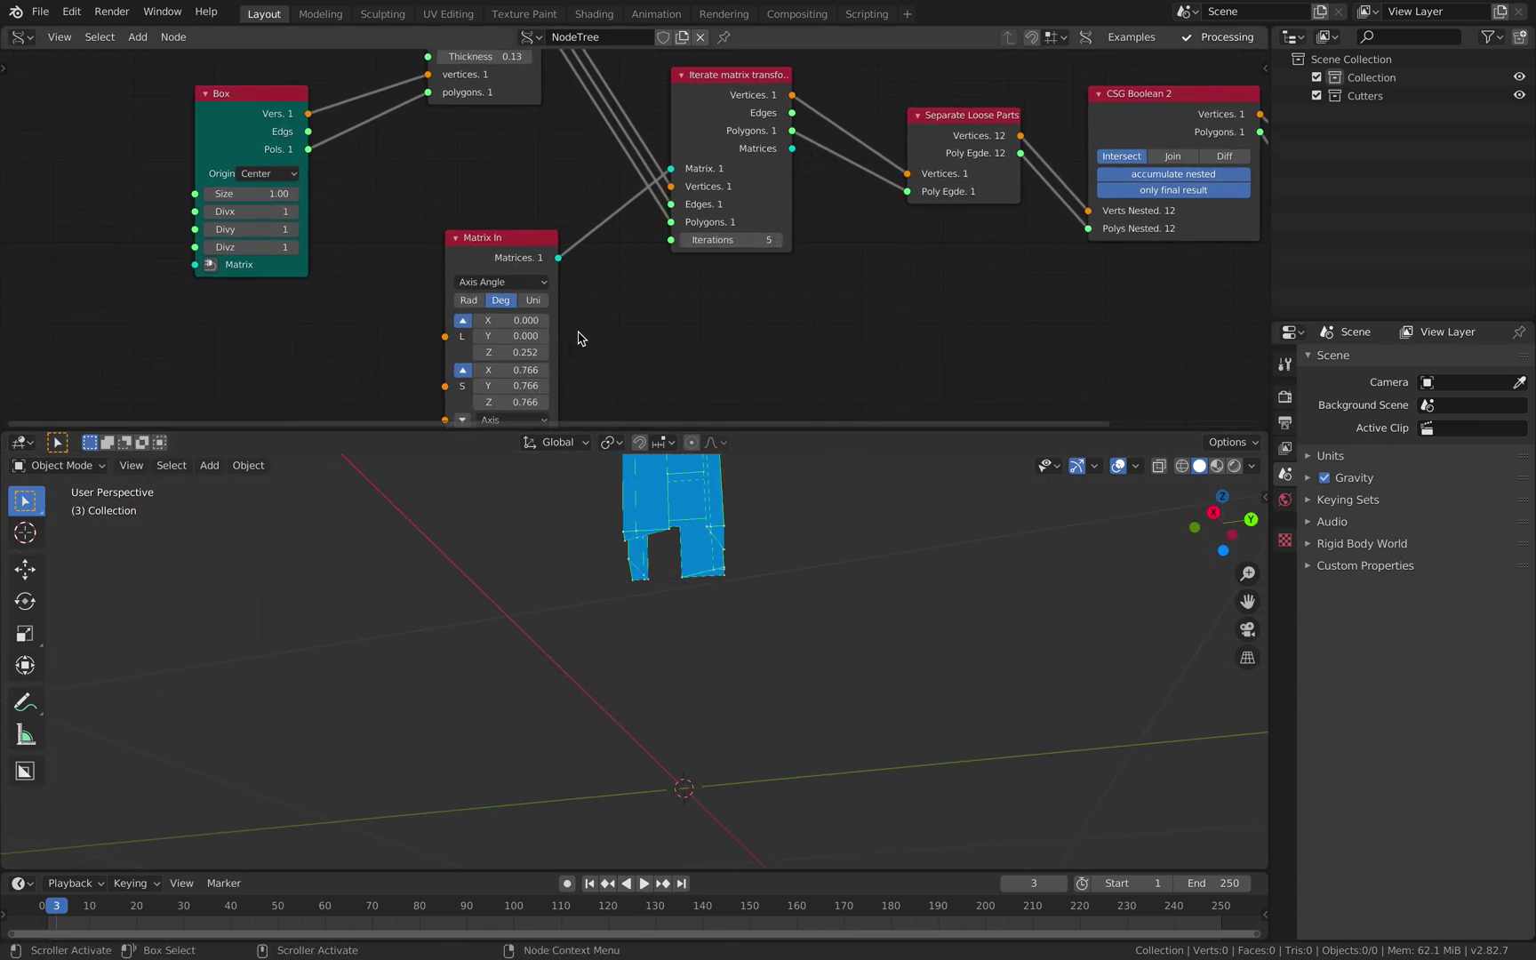
Step: Set the Matrix In node's Angle to 0, all Scale axes to 0.800 and Location Z to 0.174, and save the file
{"action": "scroll", "coordinate": [569, 336], "scroll_direction": "down", "scroll_amount": 2}
{"action": "type", "text": "0"}
{"action": "key", "text": "Return"}
{"action": "middle_click_drag", "start_coordinate": [675, 569], "coordinate": [781, 565]}
{"action": "left_click_drag", "start_coordinate": [543, 281], "coordinate": [540, 308]}
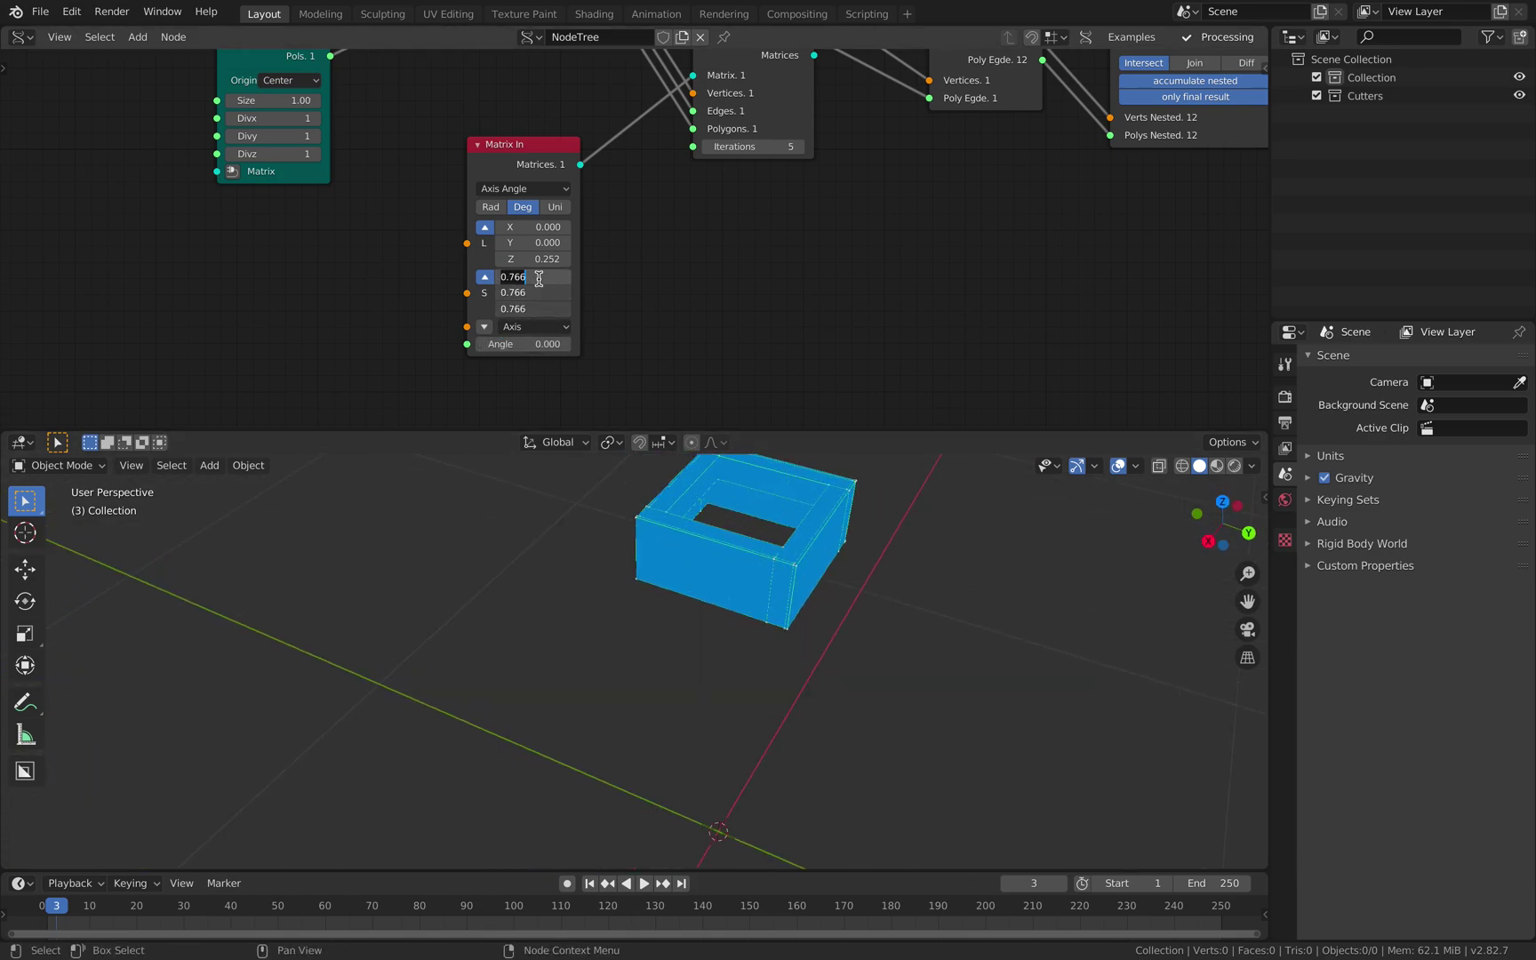
{"action": "key", "text": "Return"}
{"action": "mouse_move", "coordinate": [539, 258]}
{"action": "left_mouse_down"}
{"action": "mouse_move", "coordinate": [500, 259]}
{"action": "mouse_move", "coordinate": [537, 259]}
{"action": "left_mouse_up"}
{"action": "mouse_move", "coordinate": [1199, 227]}
{"action": "middle_mouse_down"}
{"action": "mouse_move", "coordinate": [875, 303]}
{"action": "mouse_move", "coordinate": [881, 332]}
{"action": "middle_mouse_up"}
{"action": "key", "text": "ctrl+s"}
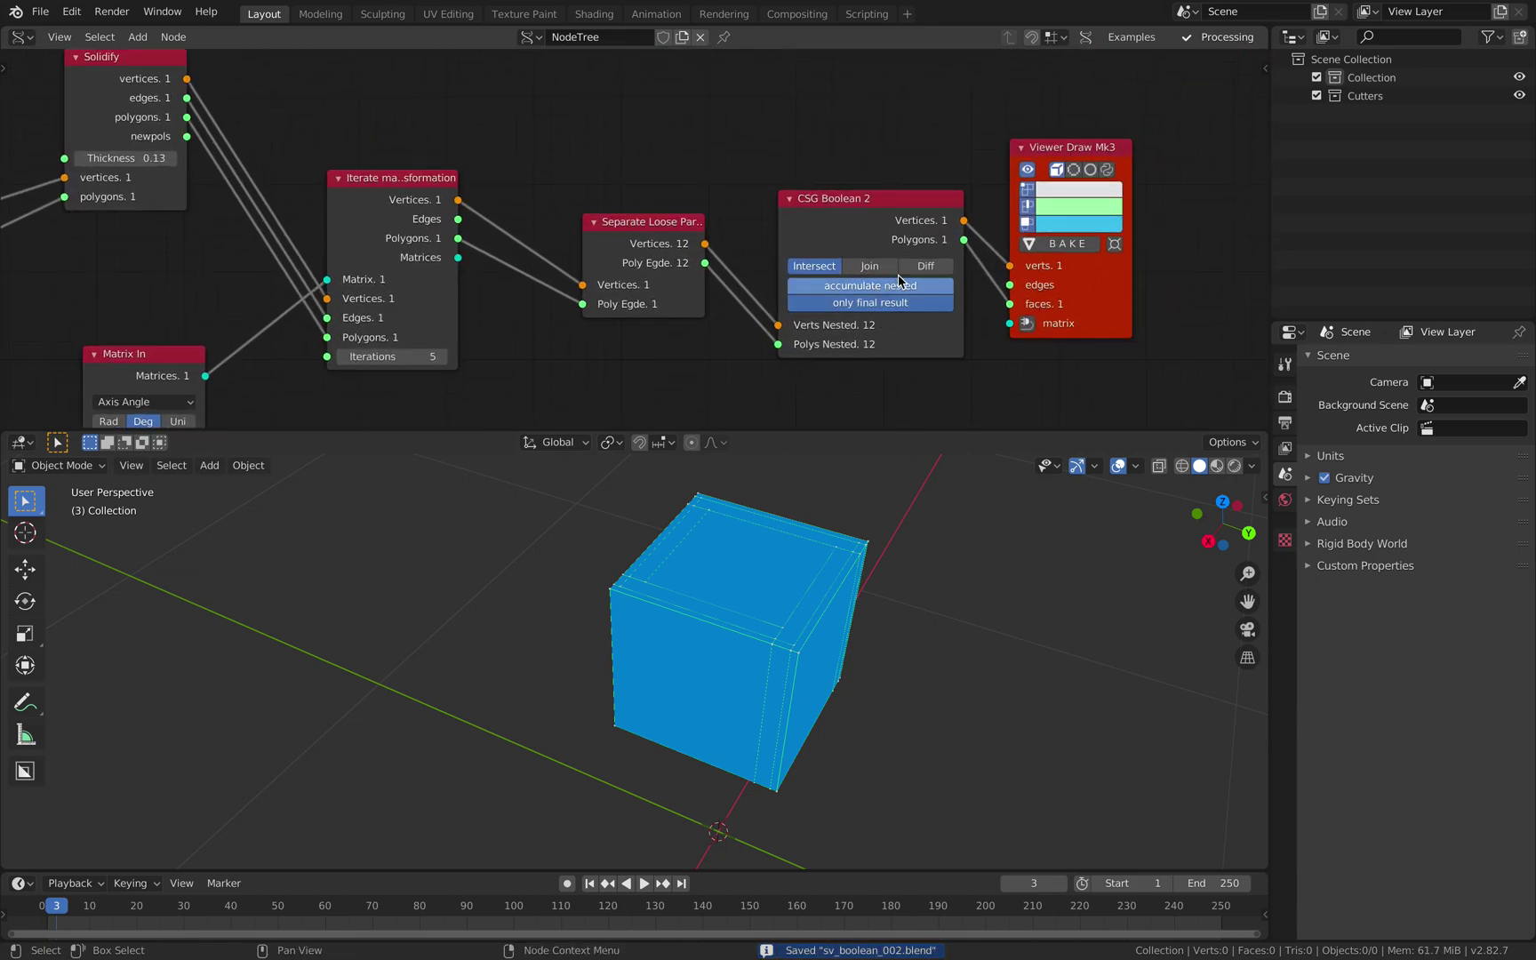
Step: Try Diff on the CSG Boolean 2 node, return it to Intersect and turn off its only final result option
{"action": "left_click", "coordinate": [920, 269]}
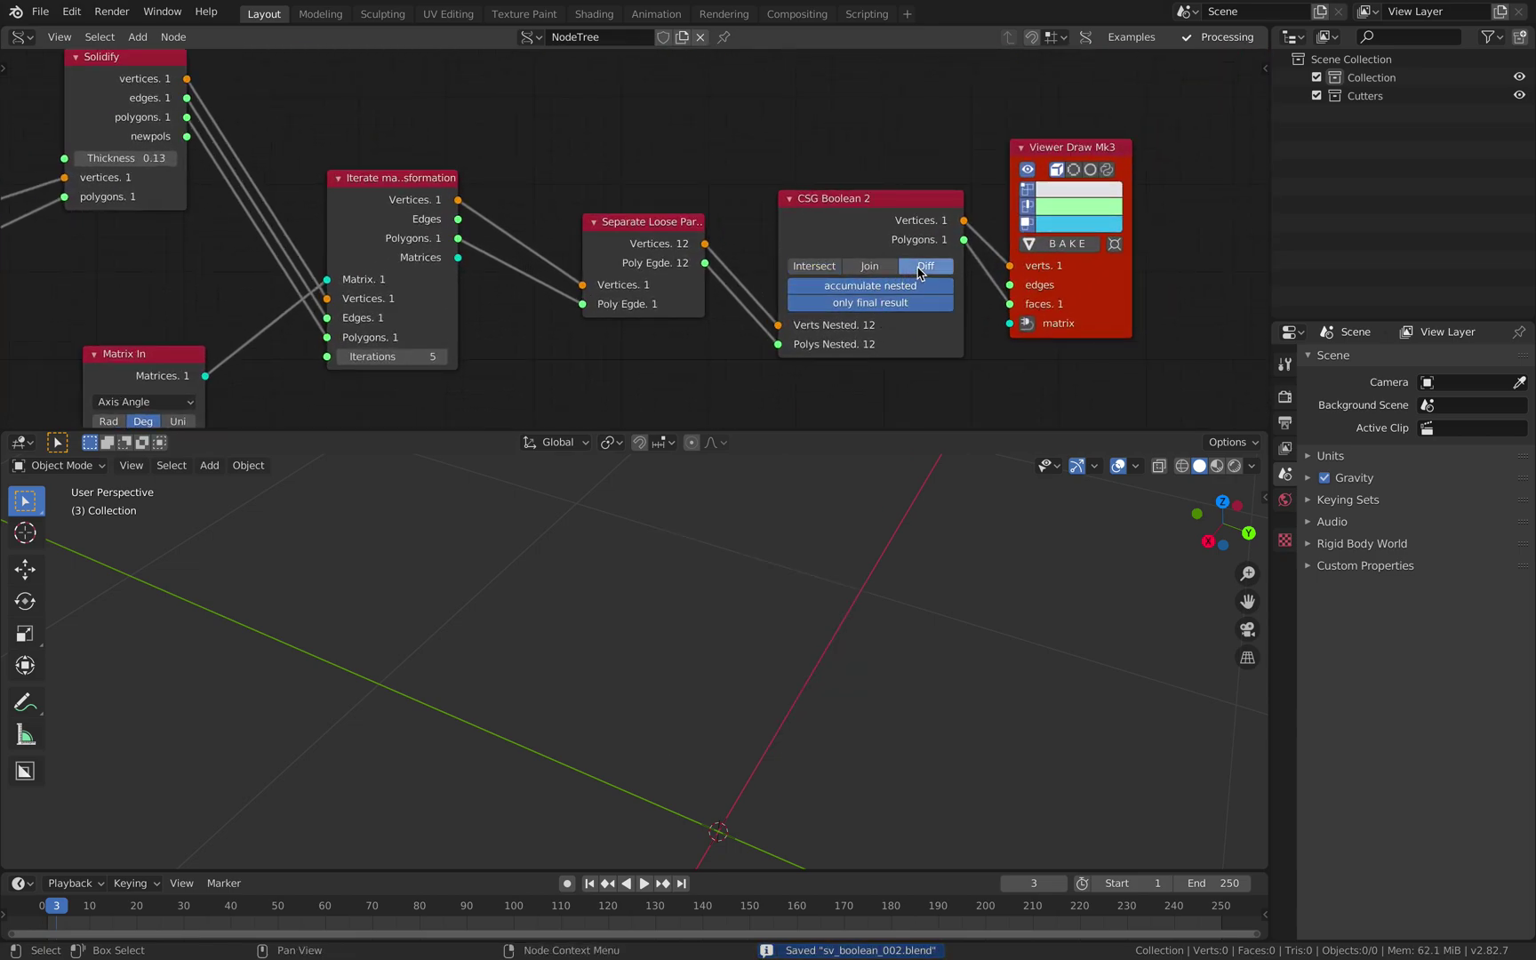
{"action": "left_click", "coordinate": [834, 268]}
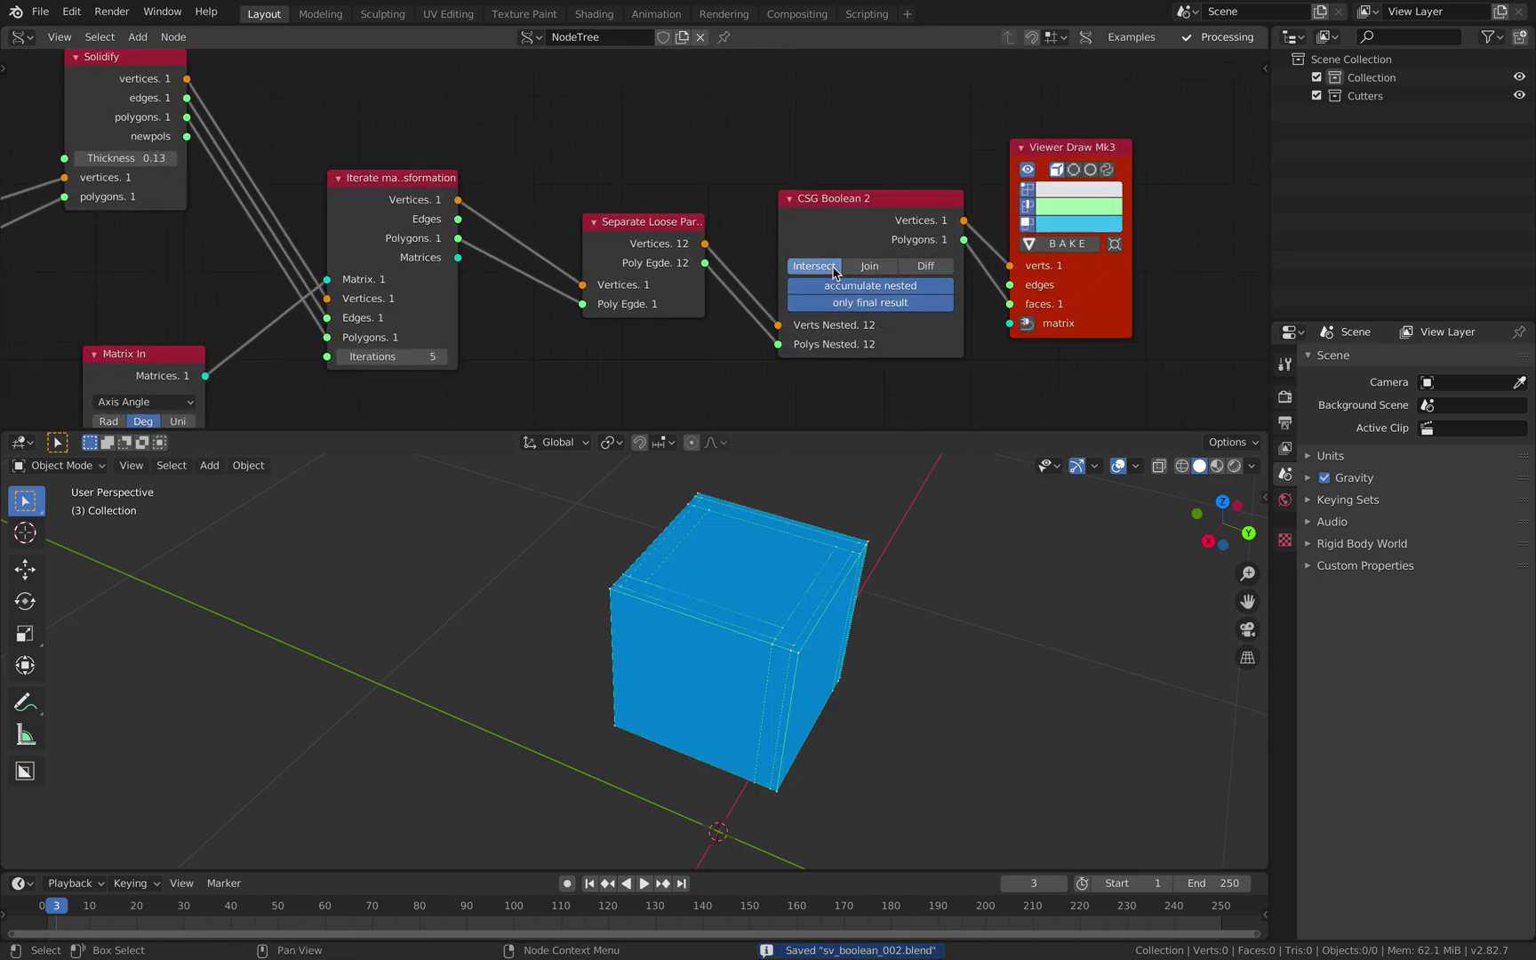
{"action": "left_click", "coordinate": [860, 304]}
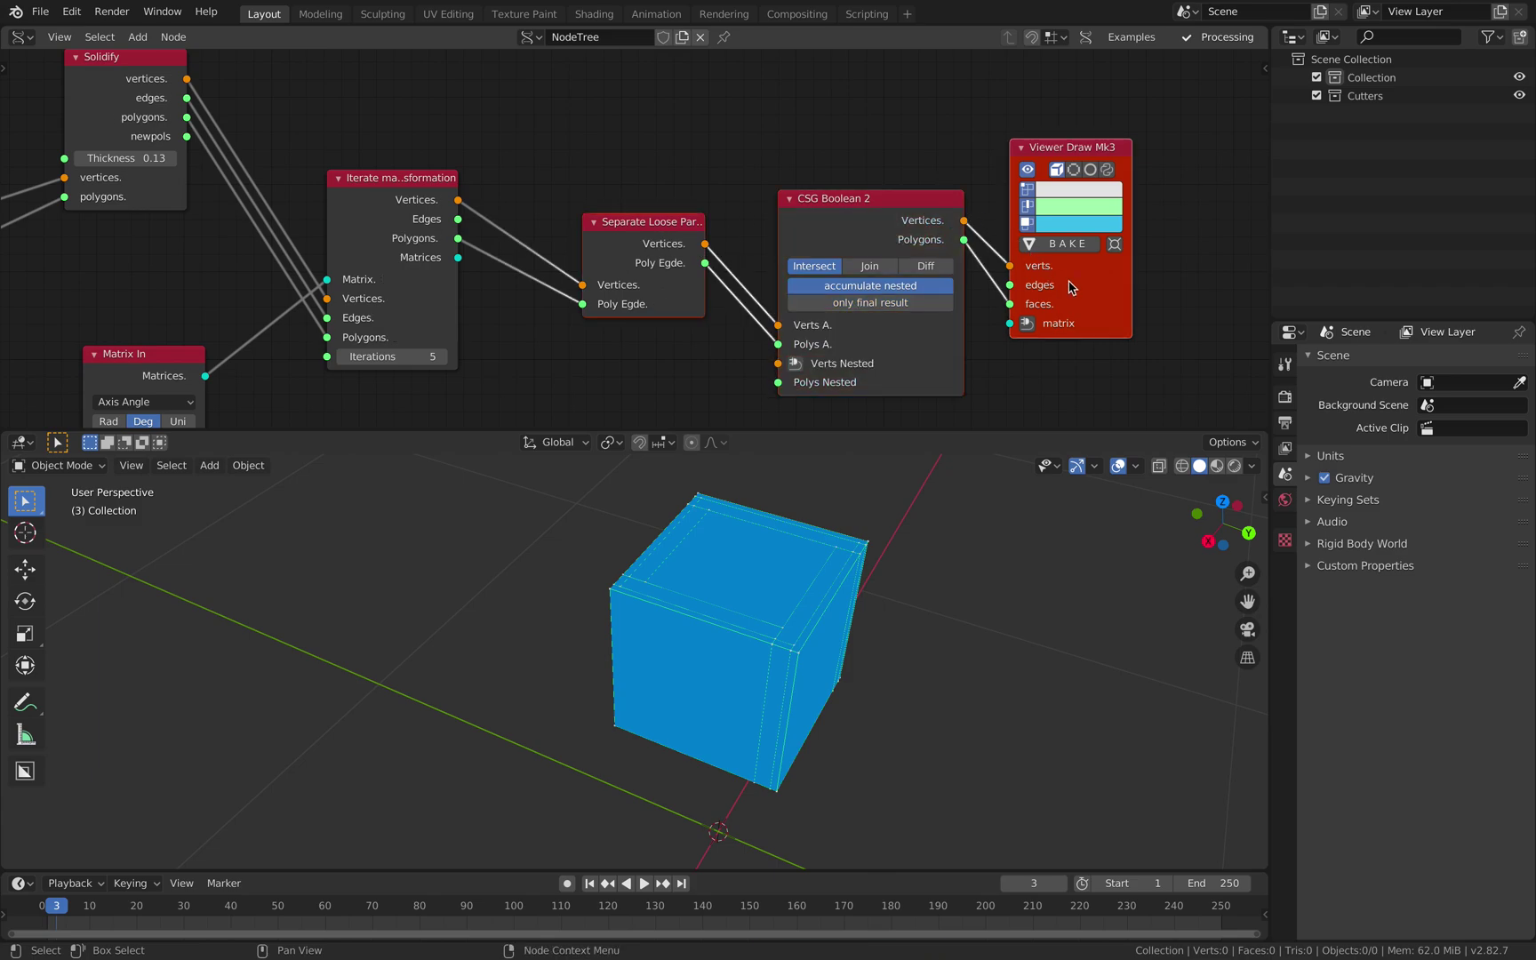
{"action": "left_click_drag", "start_coordinate": [886, 211], "coordinate": [886, 192]}
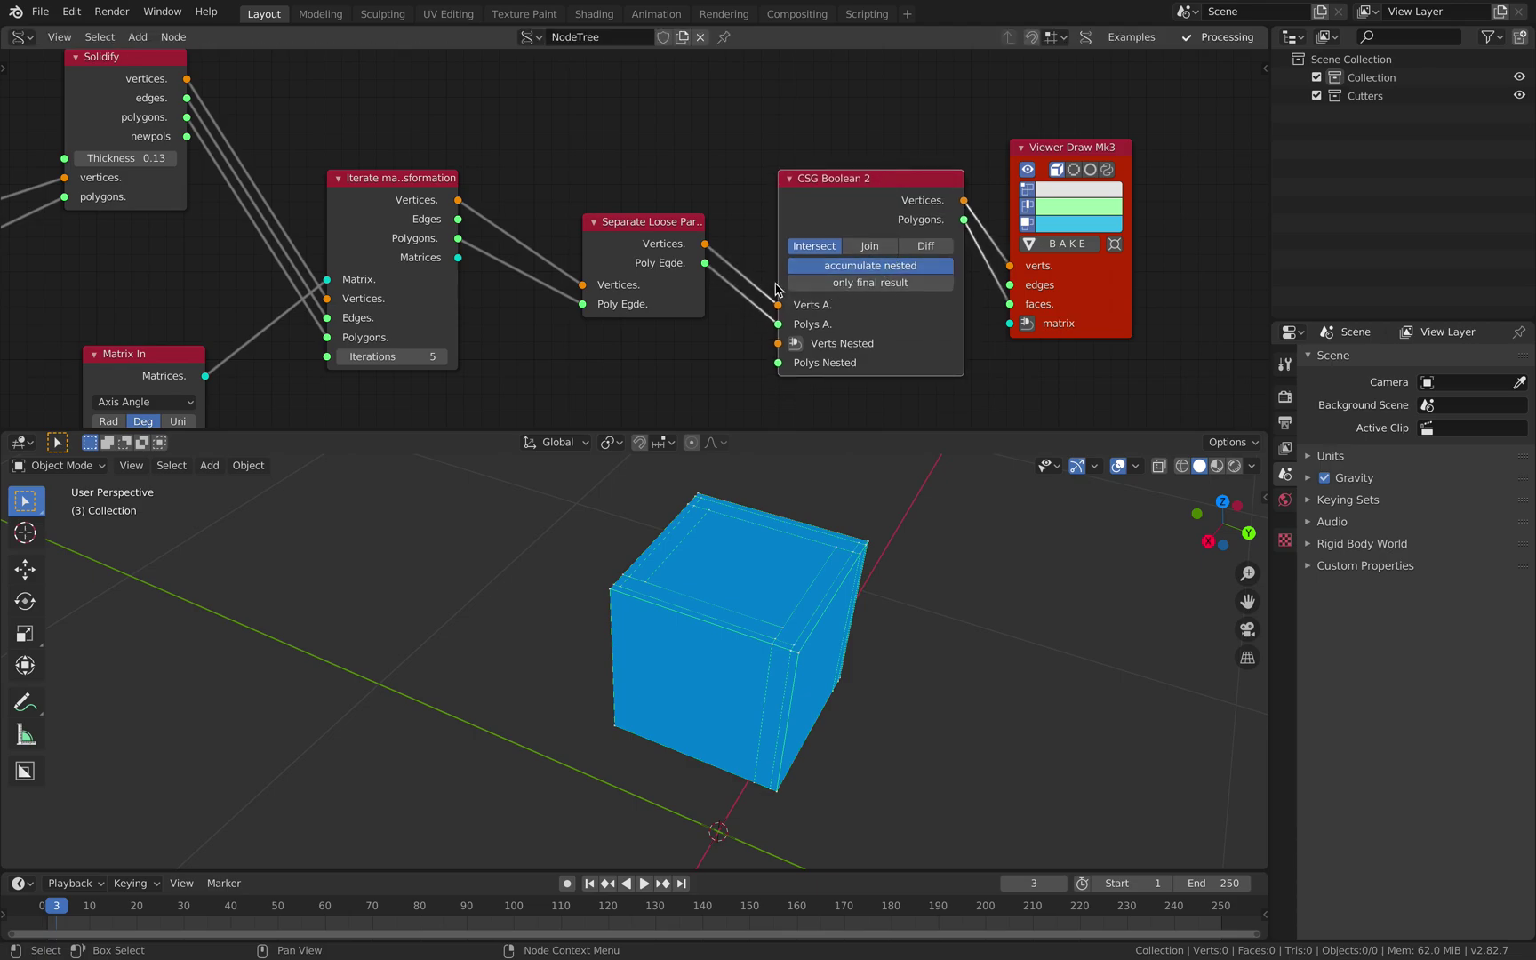
{"action": "middle_click_drag", "start_coordinate": [778, 283], "coordinate": [792, 246]}
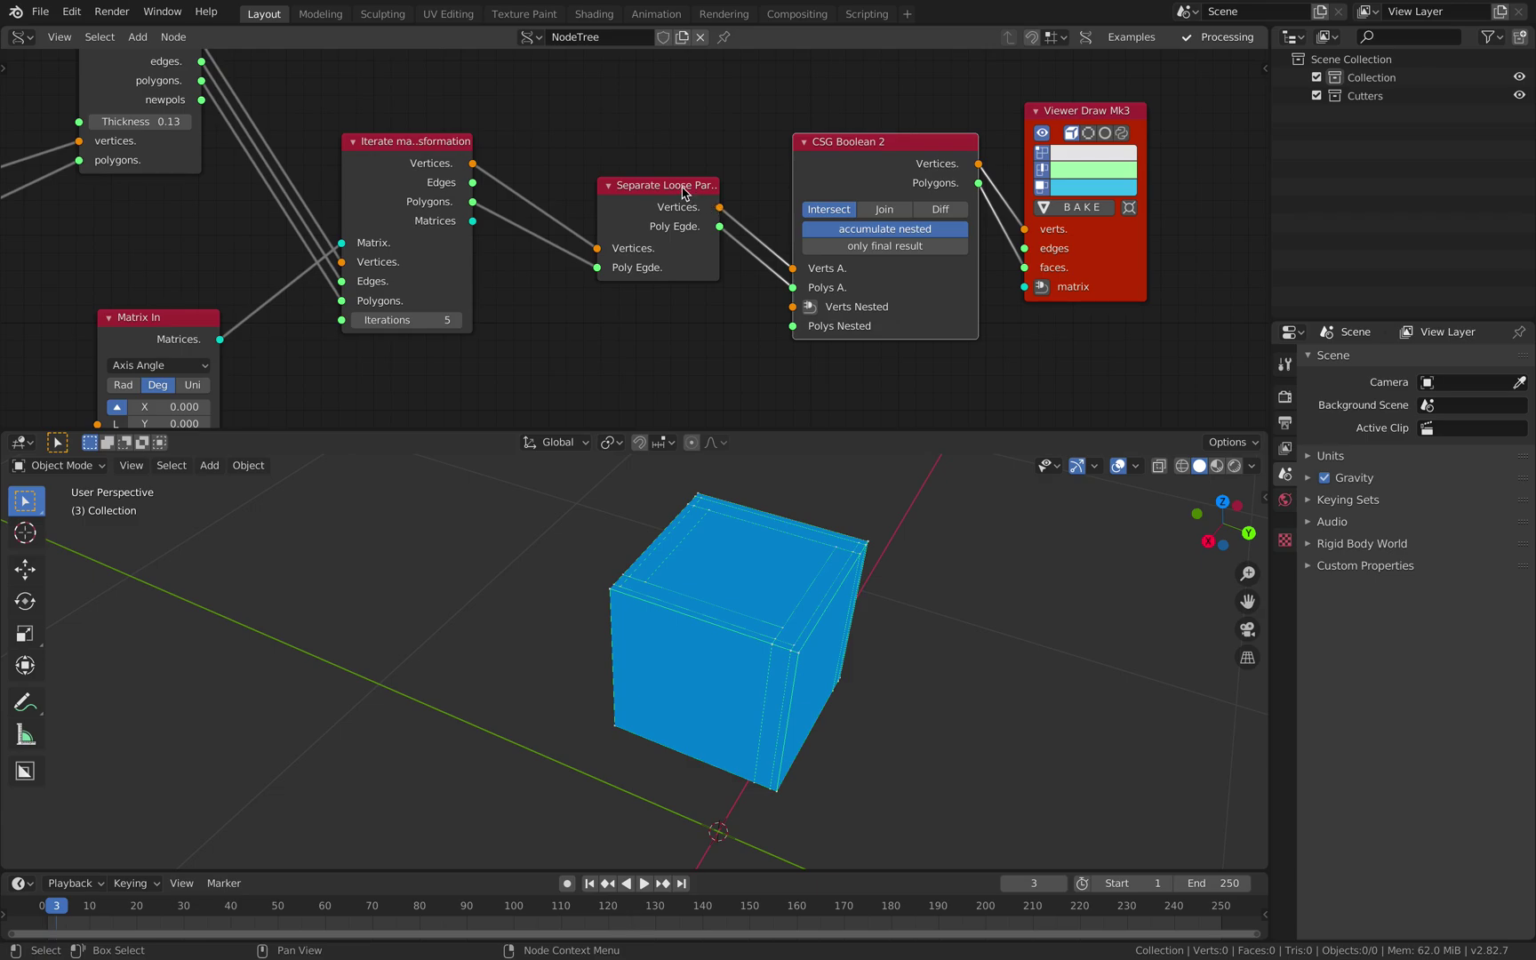
Step: Delete the Iterate matrix transformation and Matrix In nodes
{"action": "scroll", "coordinate": [639, 214], "scroll_direction": "down", "scroll_amount": 2}
{"action": "middle_click_drag", "start_coordinate": [638, 206], "coordinate": [826, 194]}
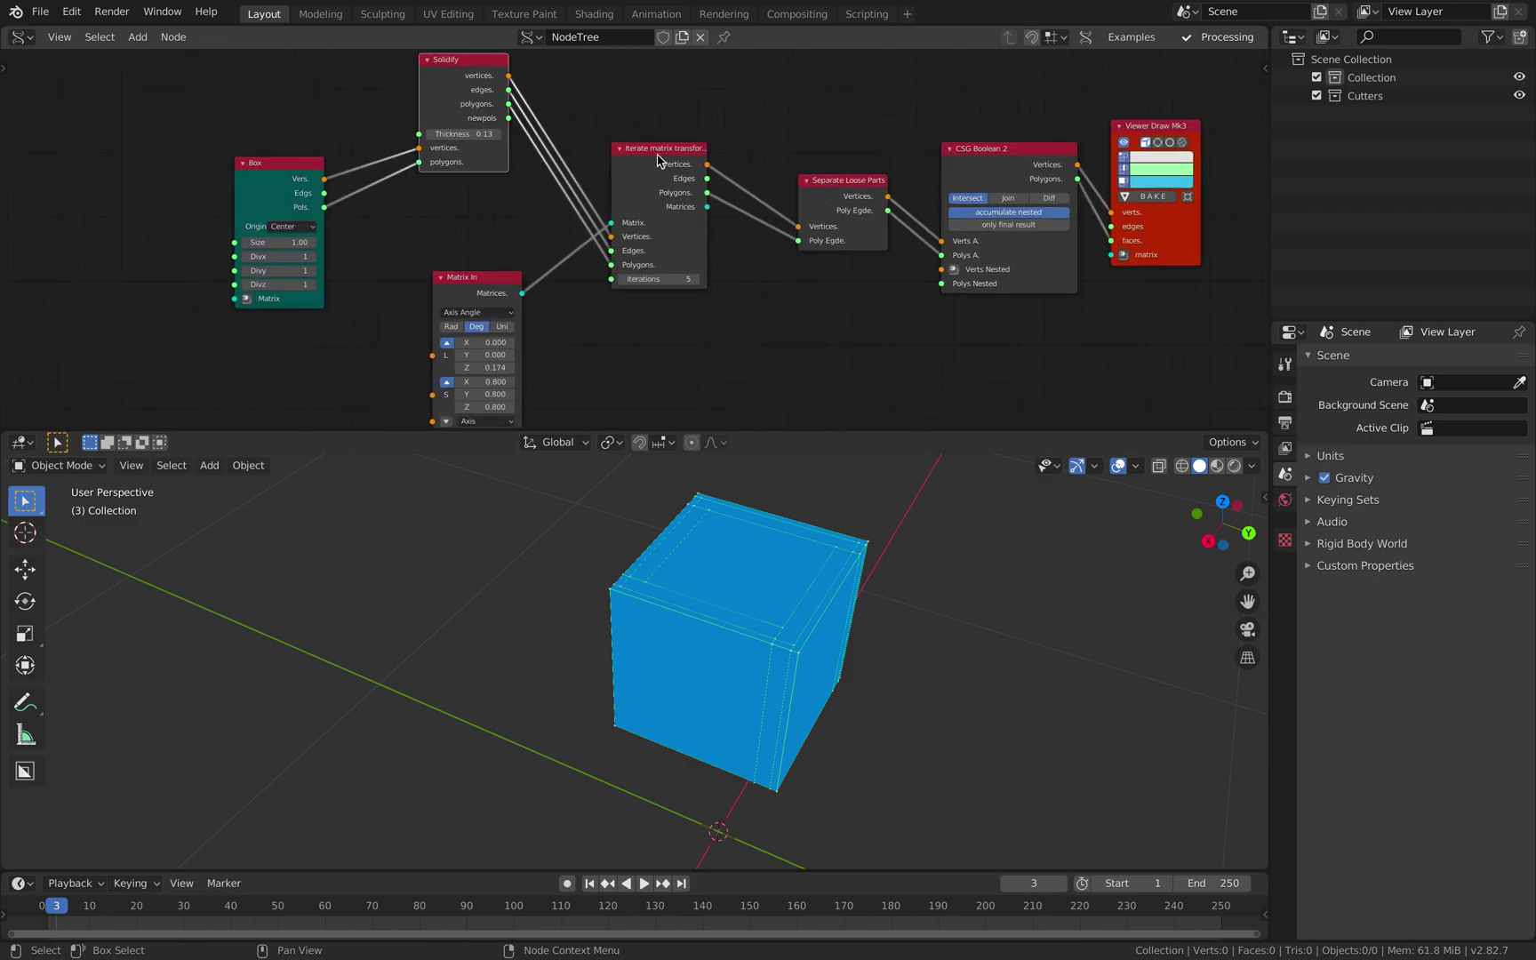
{"action": "left_click_drag", "start_coordinate": [652, 172], "coordinate": [673, 176]}
{"action": "key", "text": "x"}
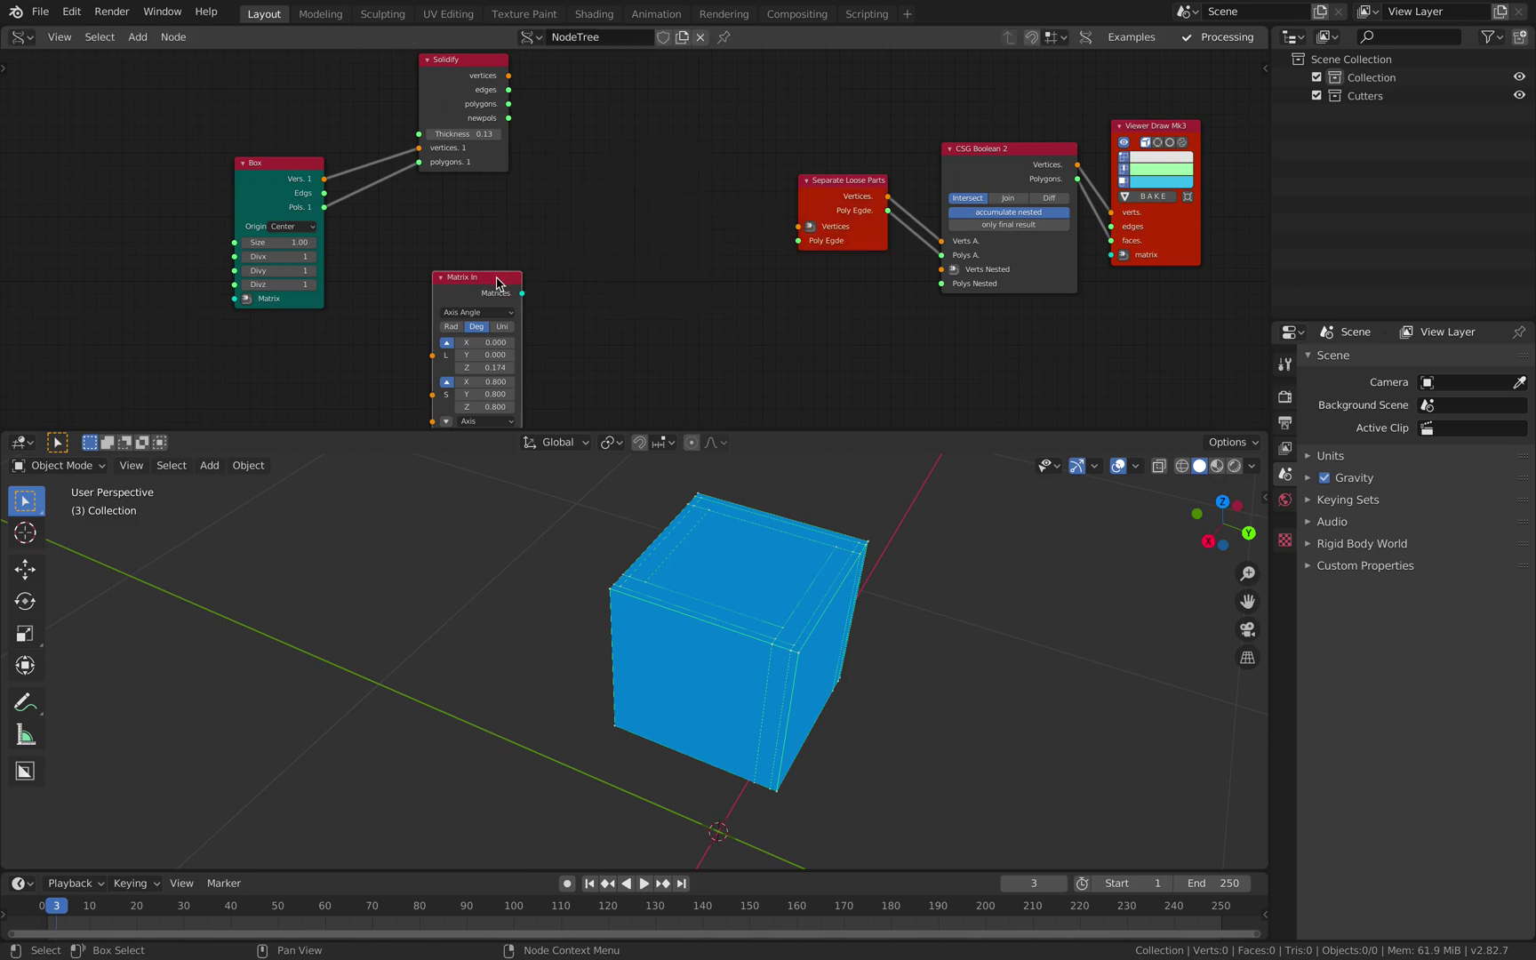
{"action": "key", "text": "x"}
Step: Move the Box and Solidify nodes closer to the Separate Loose Parts node
{"action": "left_click_drag", "start_coordinate": [462, 151], "coordinate": [634, 219]}
{"action": "left_click_drag", "start_coordinate": [305, 169], "coordinate": [502, 190]}
{"action": "left_click_drag", "start_coordinate": [678, 137], "coordinate": [717, 170]}
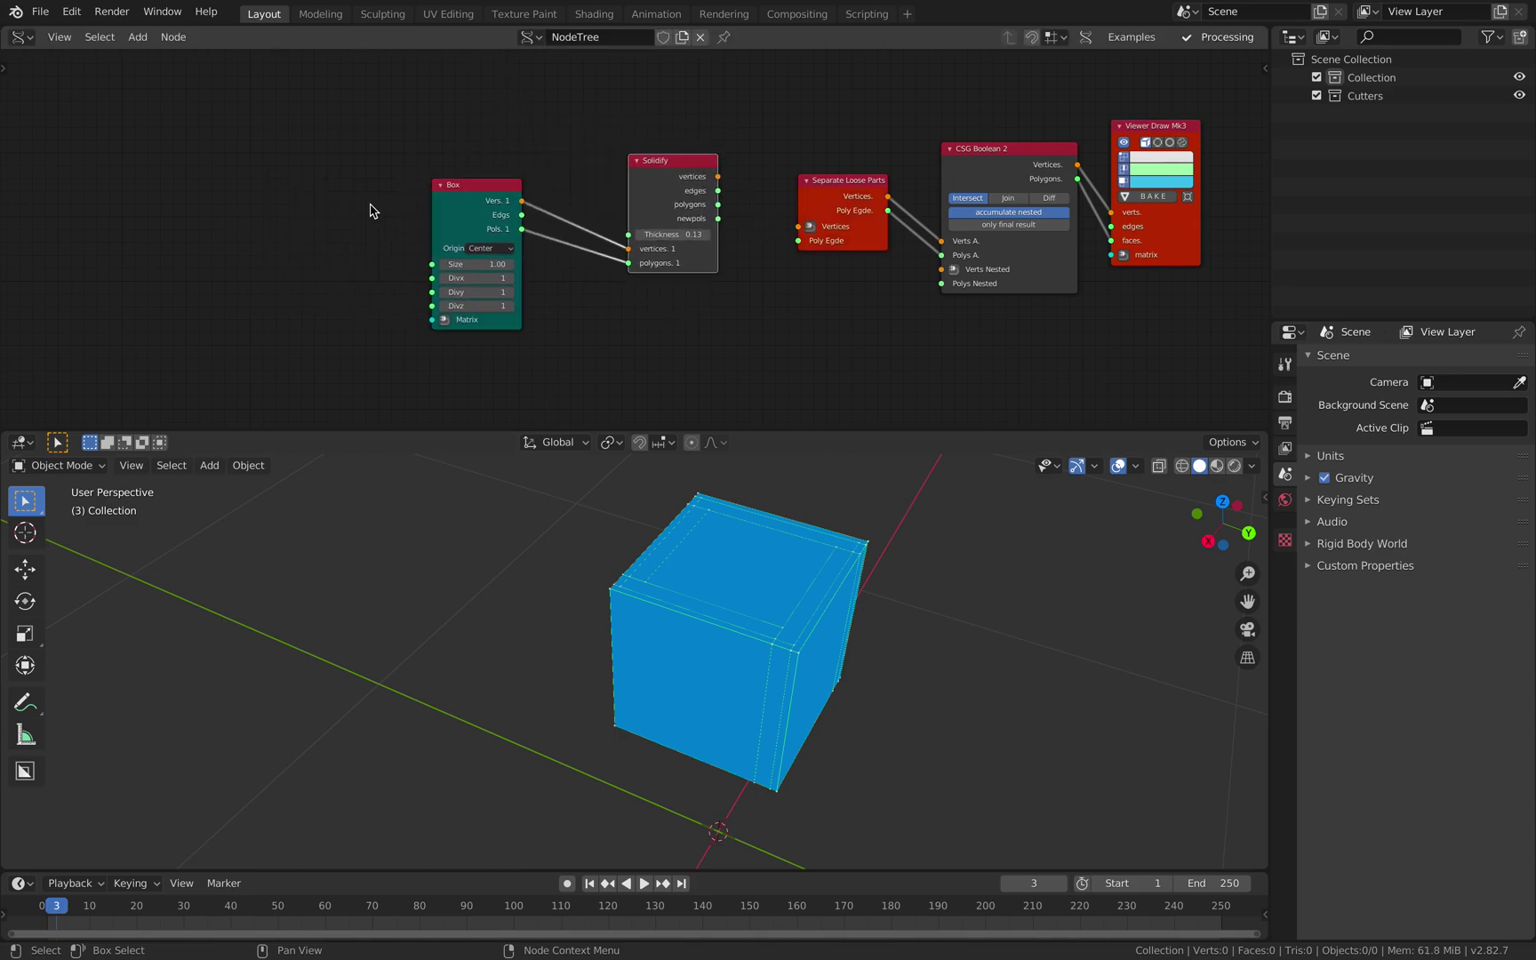
Step: Add a Random Vector MK2 node ahead of the Box node
{"action": "key", "text": "alt+space"}
{"action": "type", "text": "random v"}
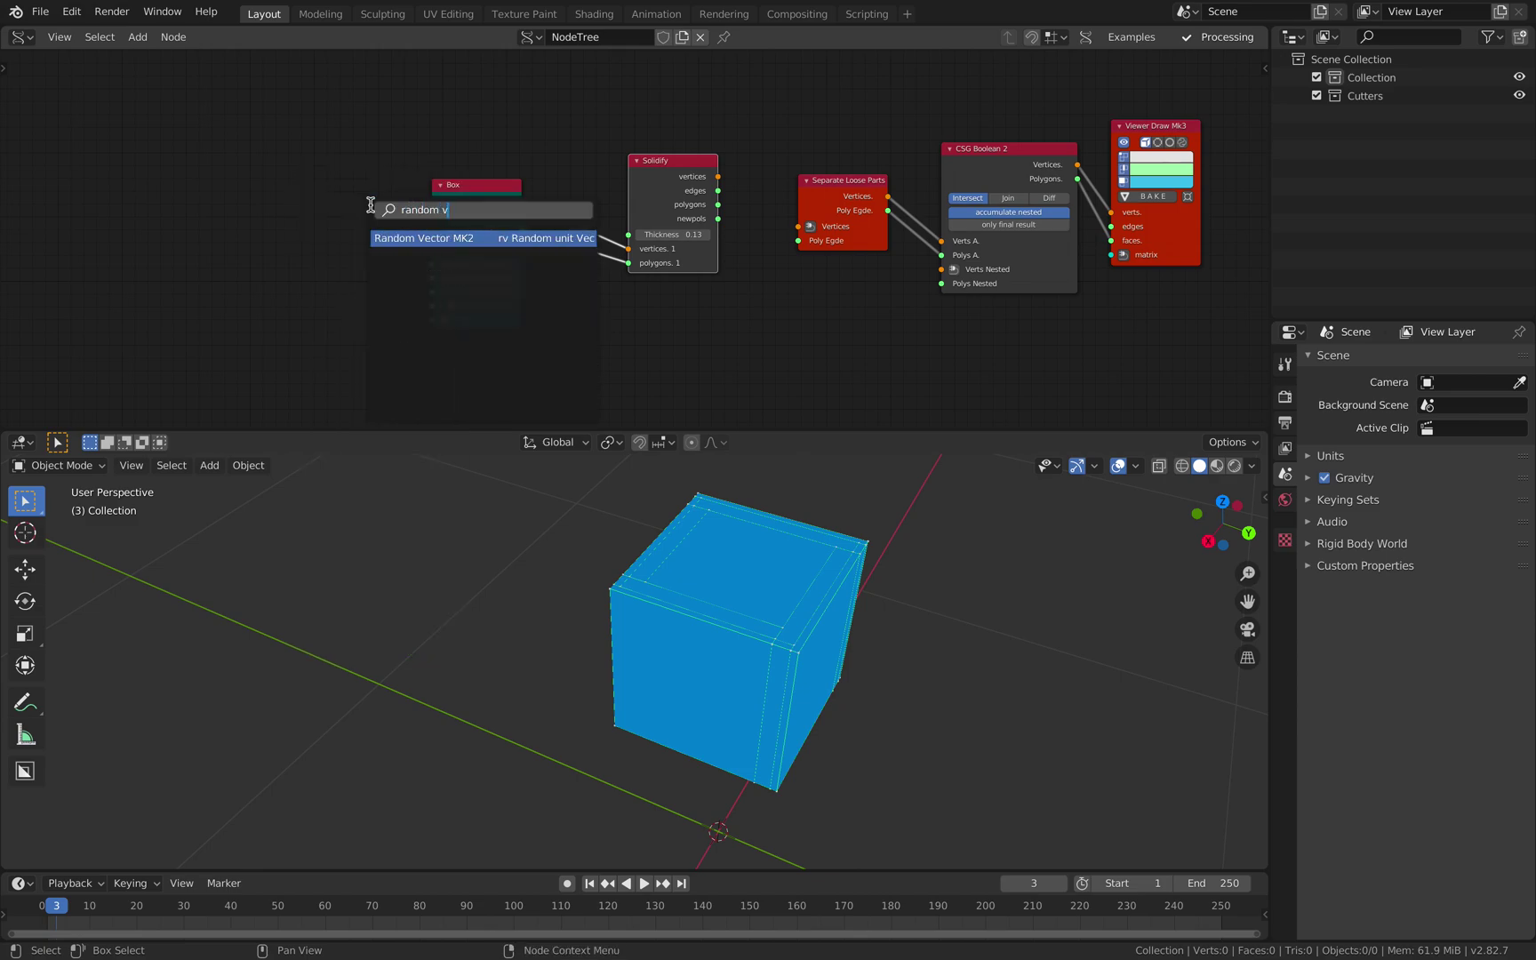
{"action": "key", "text": "Return"}
{"action": "left_click", "coordinate": [196, 192]}
Step: Feed the Box's Matrix input from a new Matrix In node, with Random Vector linked to its Location and Count set to 5
{"action": "key", "text": "alt+space"}
{"action": "scroll", "coordinate": [462, 218], "scroll_direction": "up", "scroll_amount": 2}
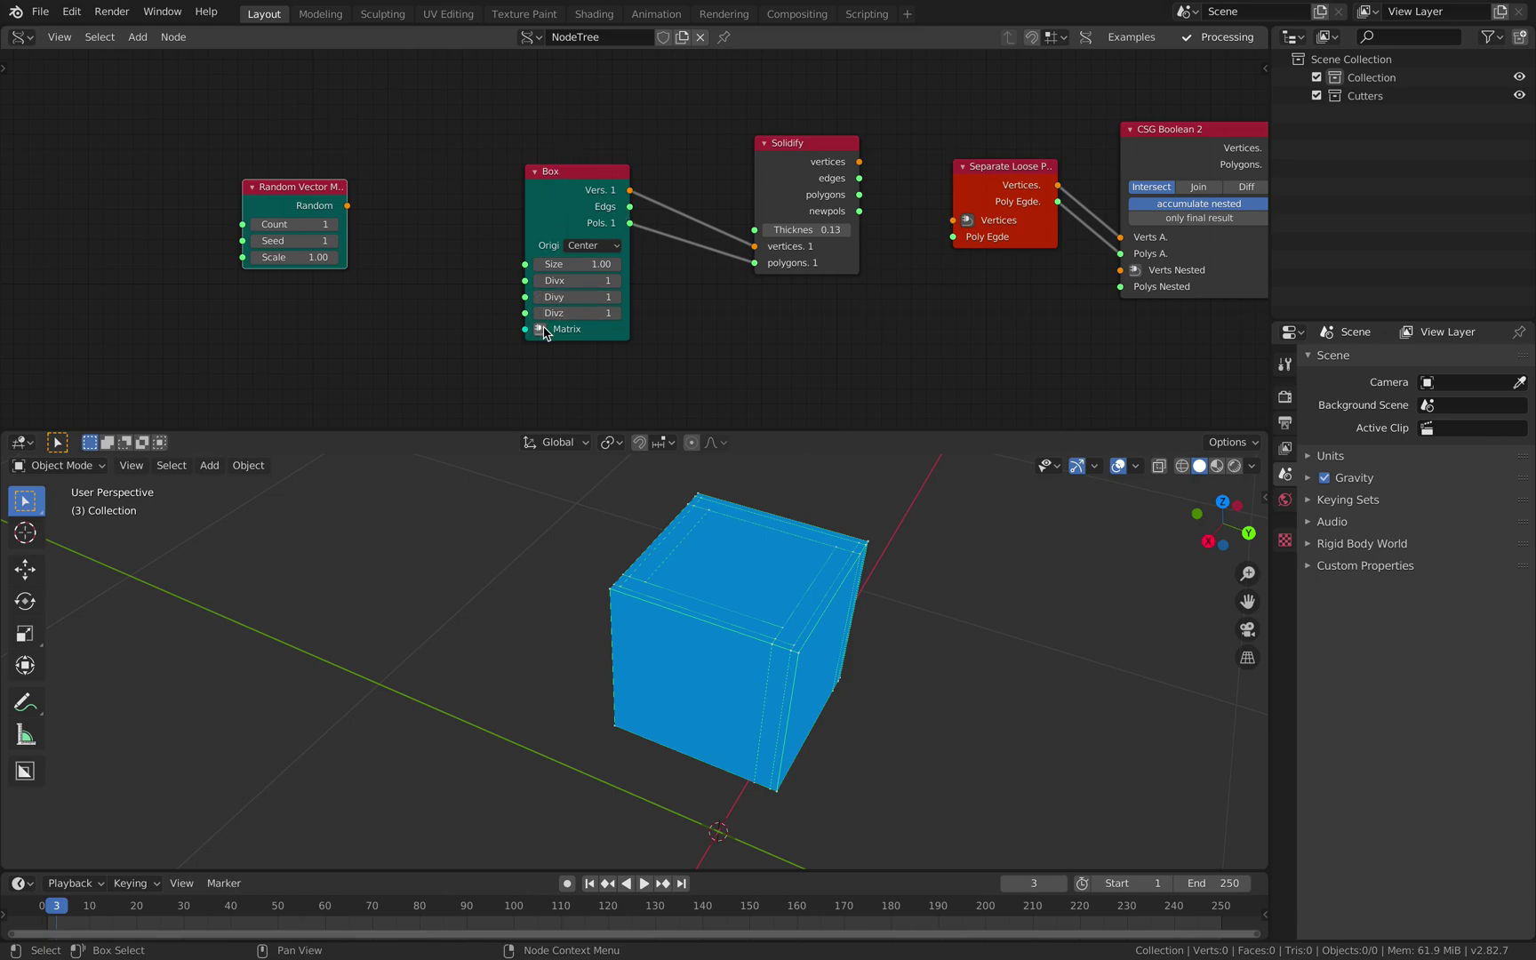
{"action": "left_click", "coordinate": [540, 330]}
{"action": "left_click", "coordinate": [446, 233]}
{"action": "mouse_move", "coordinate": [320, 221]}
{"action": "left_mouse_down"}
{"action": "mouse_move", "coordinate": [255, 254]}
{"action": "mouse_move", "coordinate": [365, 301]}
{"action": "left_mouse_up"}
{"action": "key", "text": "Return"}
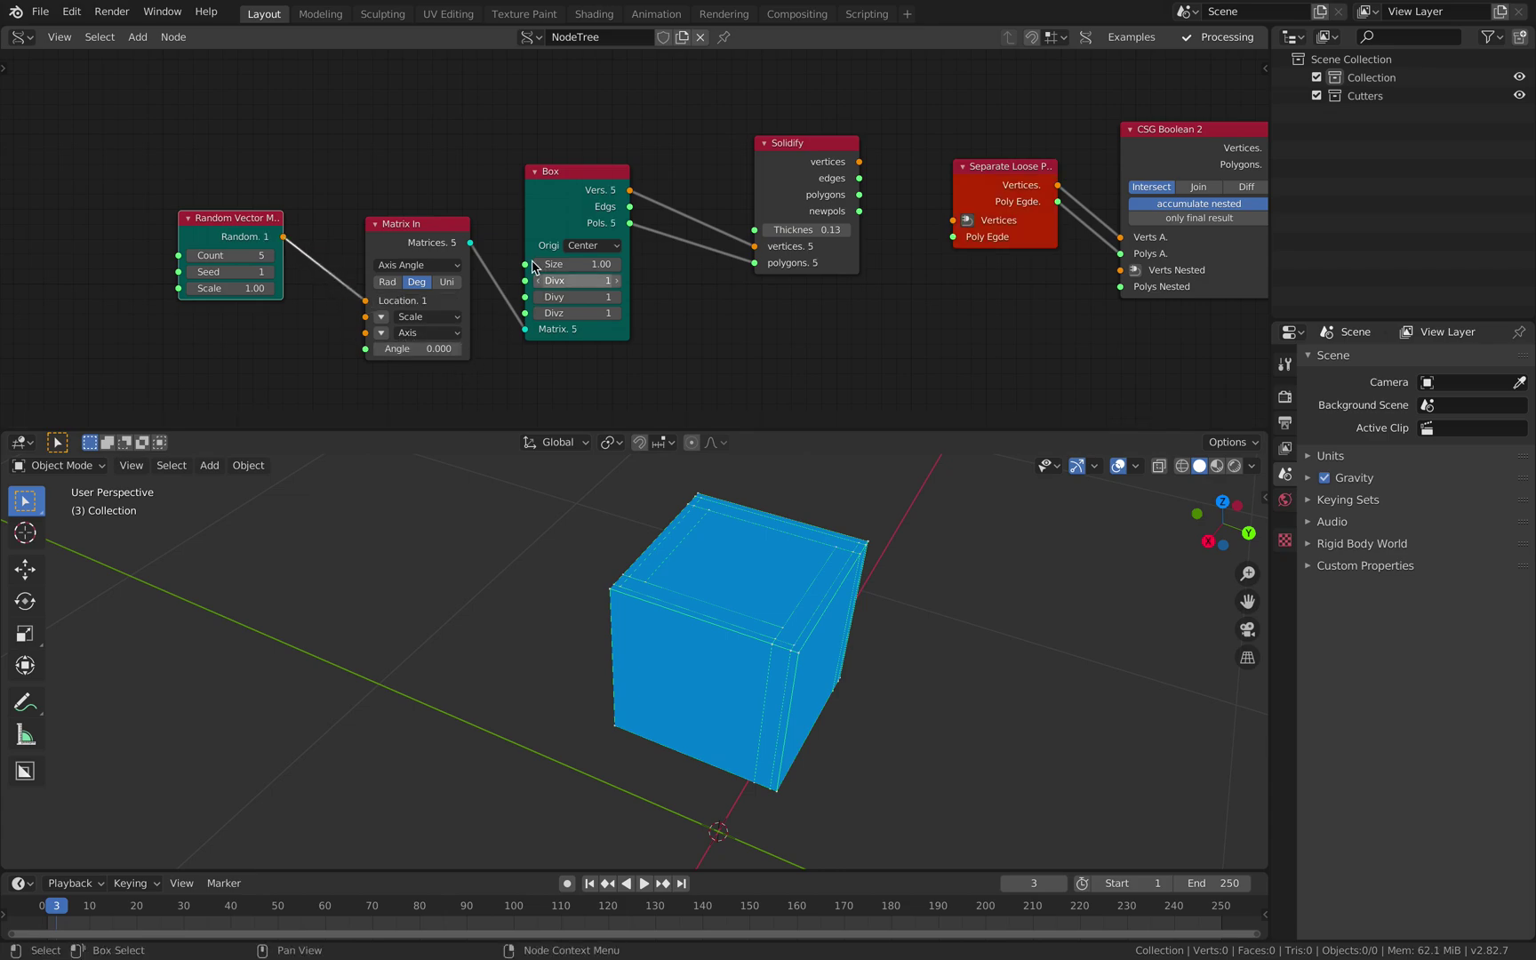
Step: Frame the whole node tree and delete the Separate Loose Parts node
{"action": "key", "text": "Home"}
{"action": "left_click", "coordinate": [636, 175]}
{"action": "left_click", "coordinate": [820, 187], "text": "shift"}
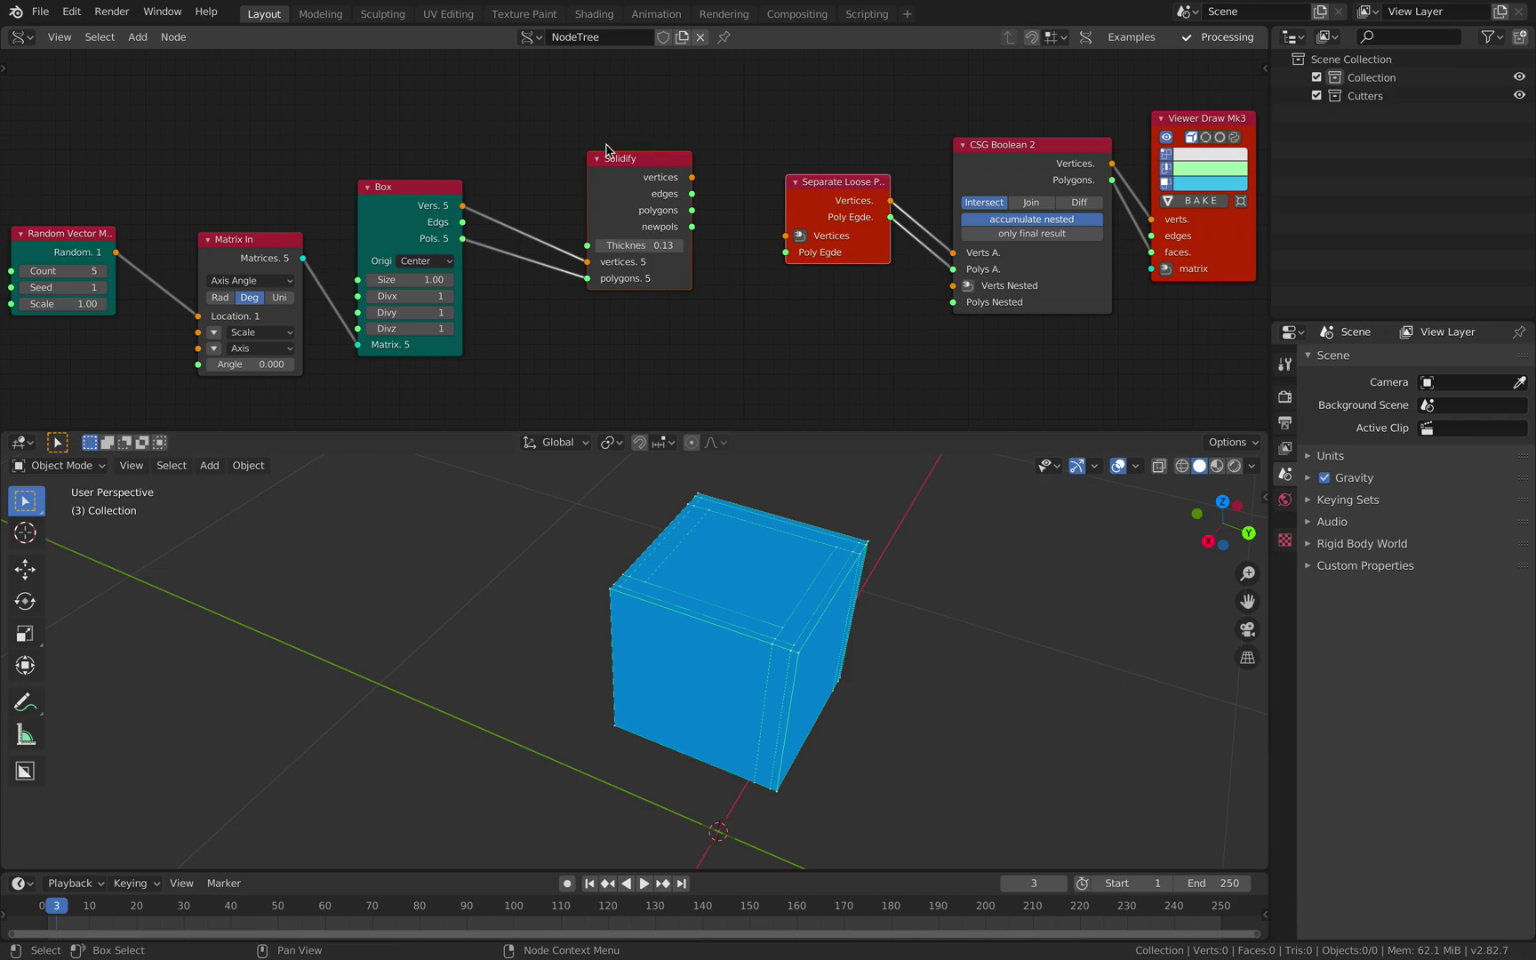
{"action": "left_click", "coordinate": [573, 171]}
{"action": "scroll", "coordinate": [708, 175], "scroll_direction": "right", "scroll_amount": 1, "text": "ctrl"}
{"action": "left_click", "coordinate": [810, 194]}
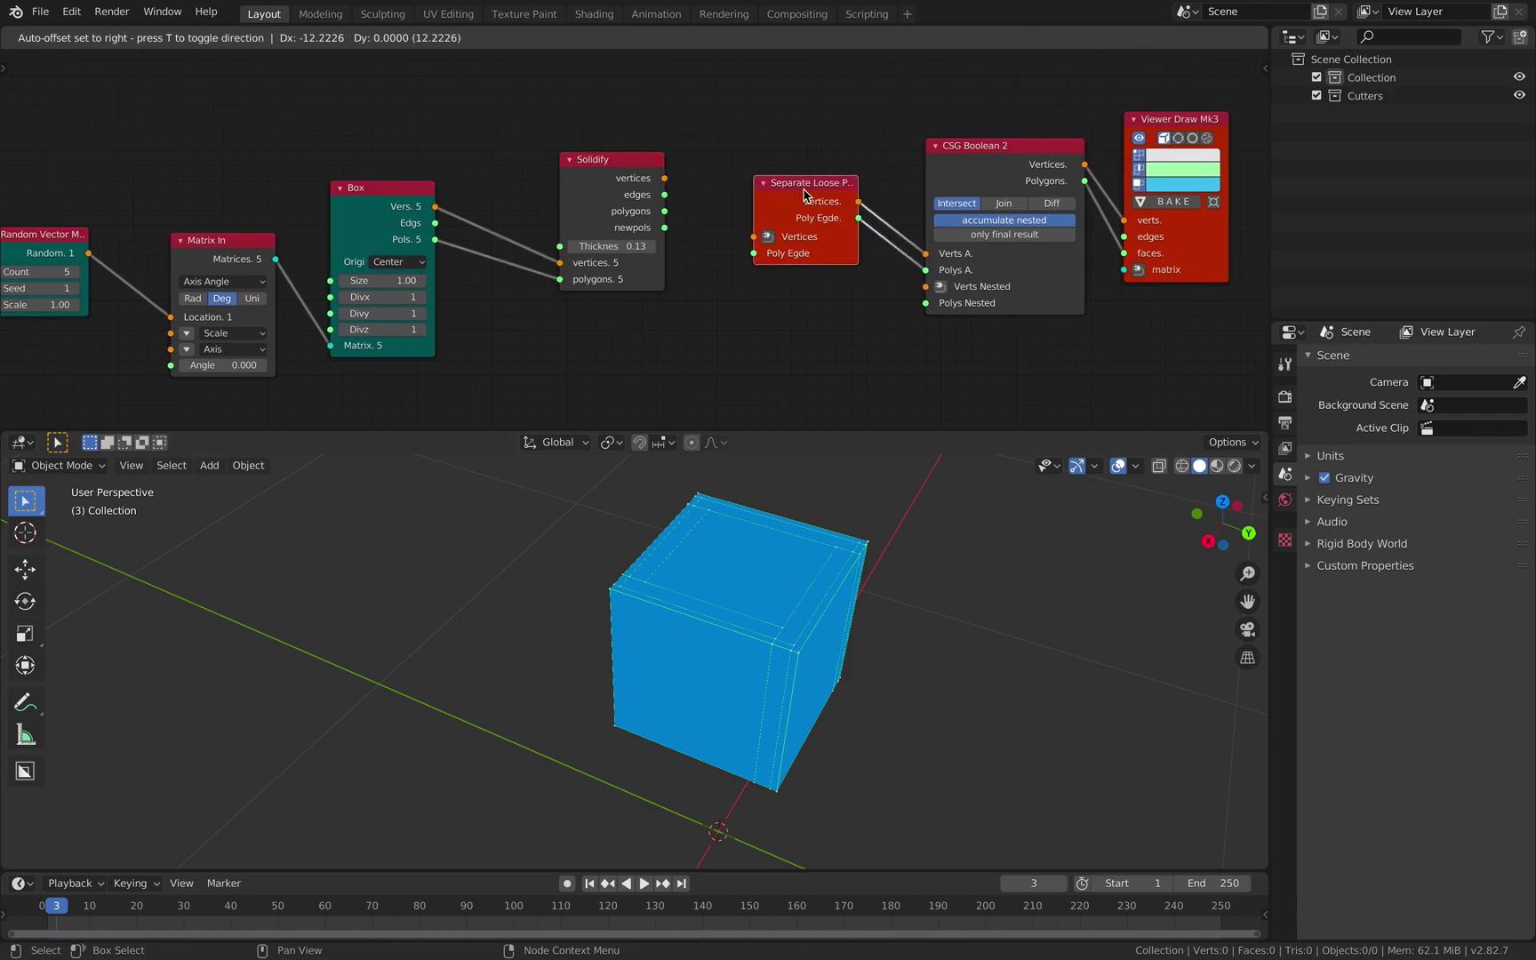
{"action": "key", "text": "x"}
Step: Link Solidify's vertices and polygons to the CSG Boolean 2 node's Verts A and Polys A, and set it to Join with only final result enabled
{"action": "left_click_drag", "start_coordinate": [977, 165], "coordinate": [880, 152]}
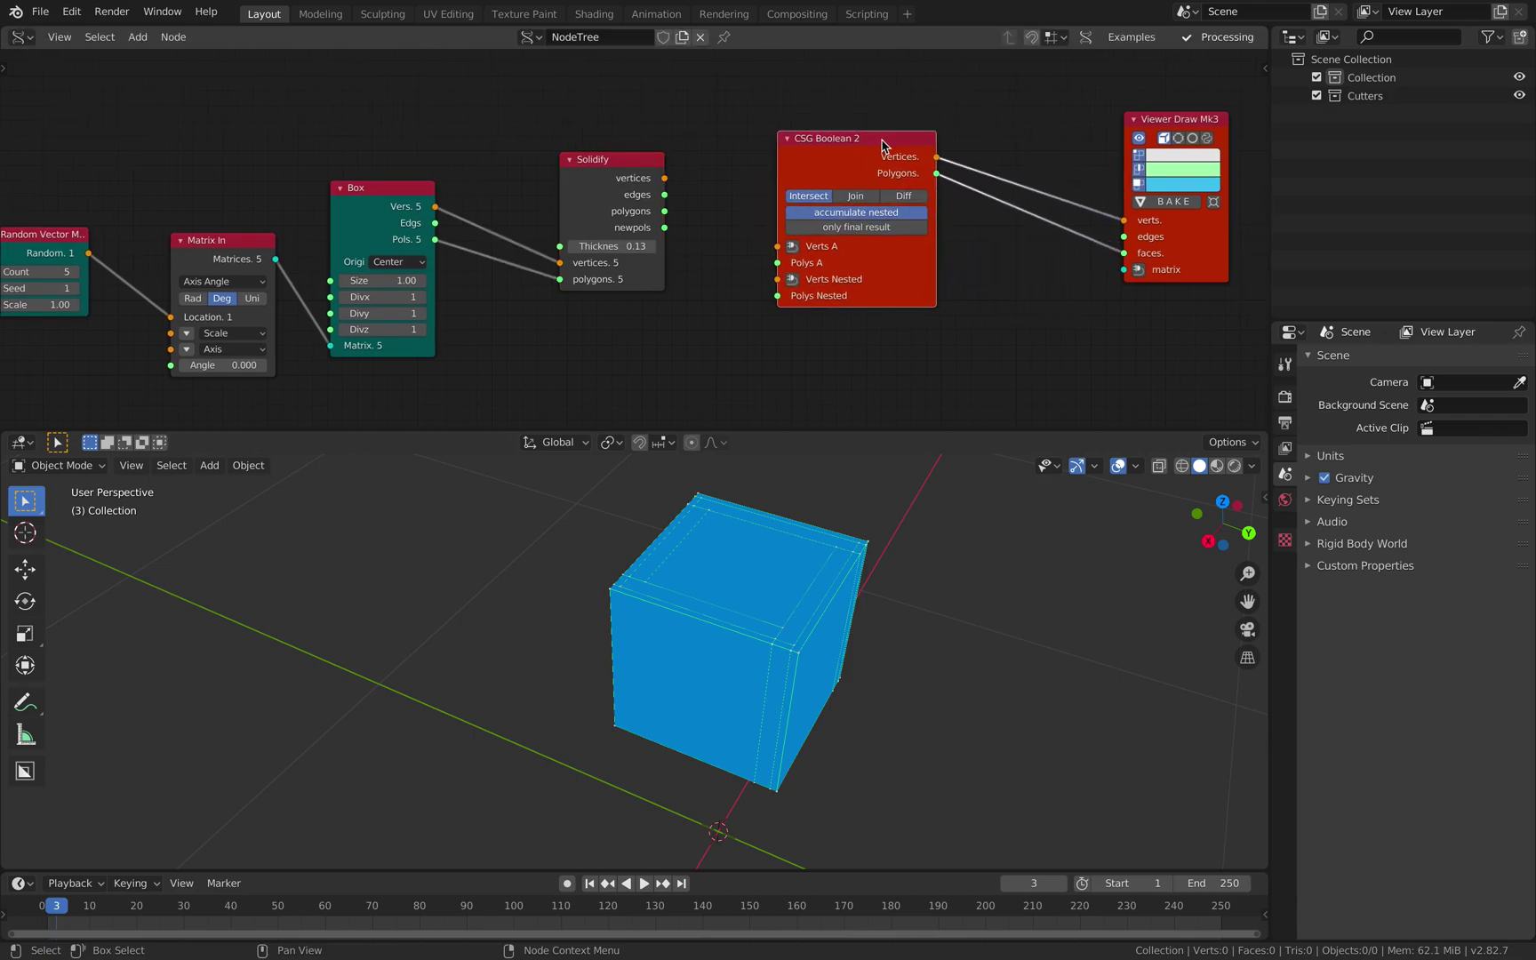
{"action": "key", "text": "f"}
{"action": "left_click", "coordinate": [836, 228]}
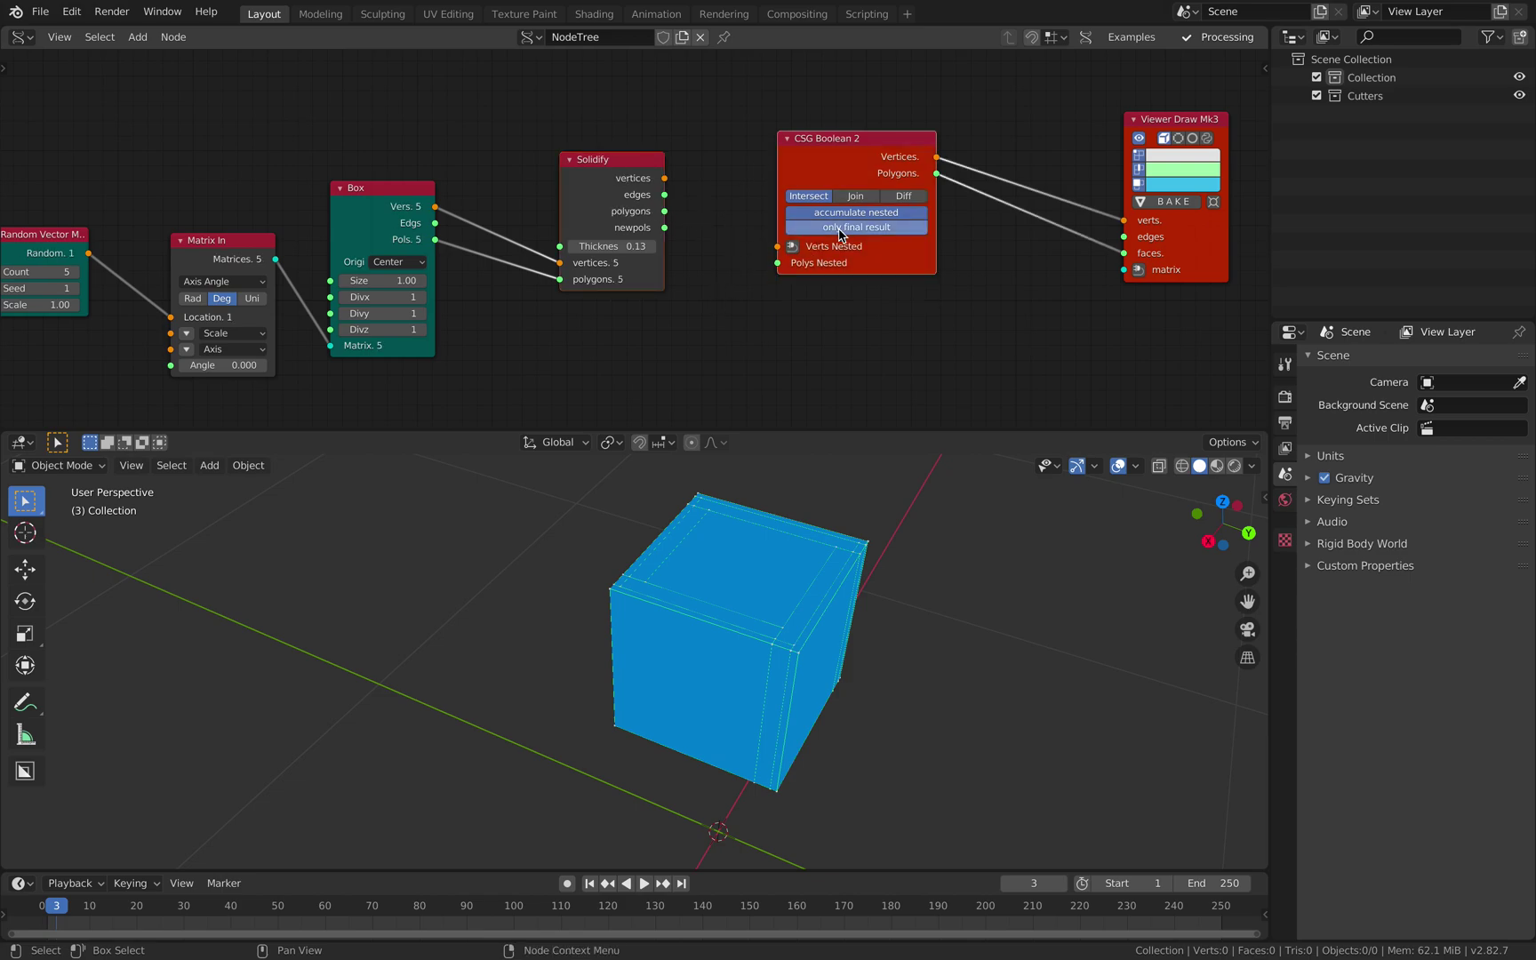
{"action": "key", "text": "ctrl+z"}
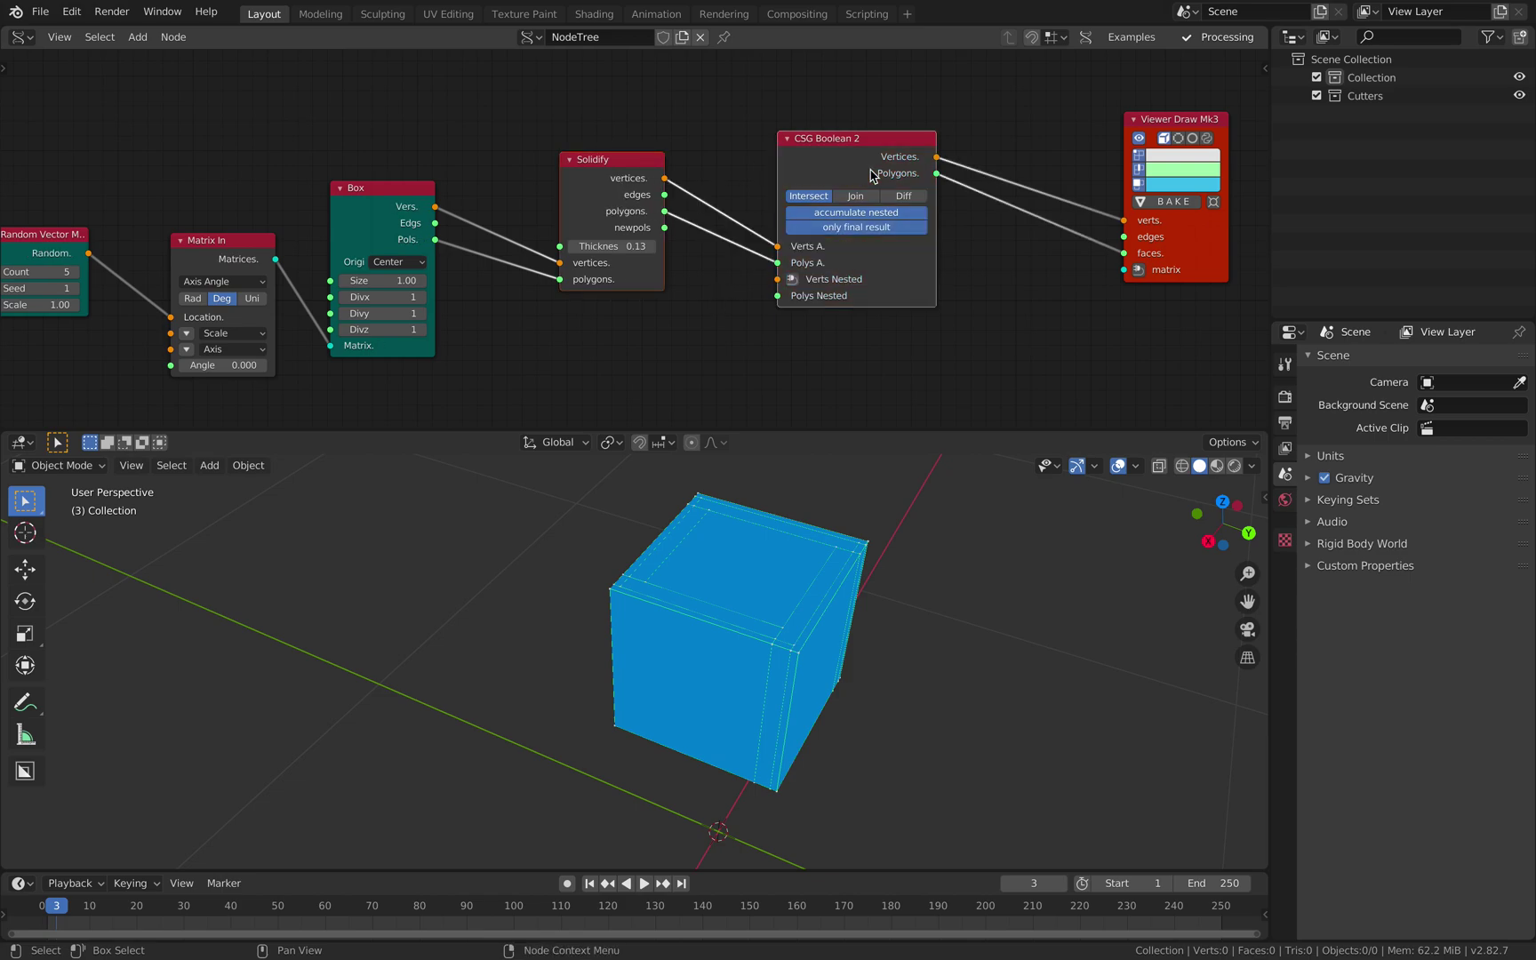
{"action": "left_click", "coordinate": [858, 196]}
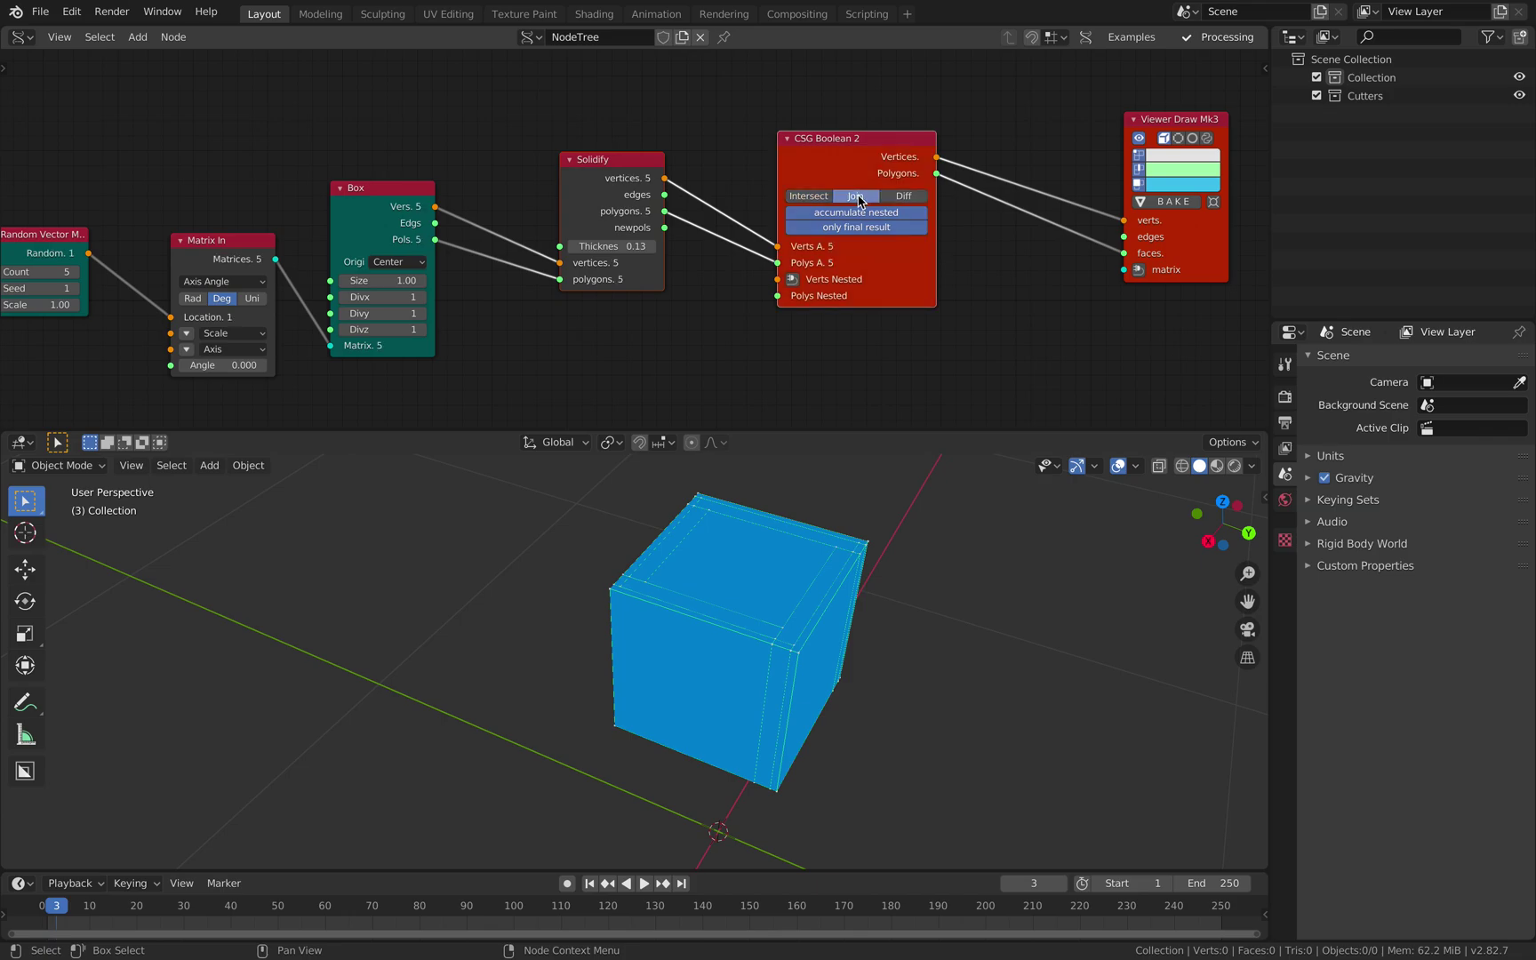
Step: Cut Solidify's links to CSG Boolean 2, enable accumulate nested, and relink its vertices and polygons to Verts Nested and Polys Nested
{"action": "right_click_drag", "start_coordinate": [770, 262], "coordinate": [769, 240], "text": "ctrl"}
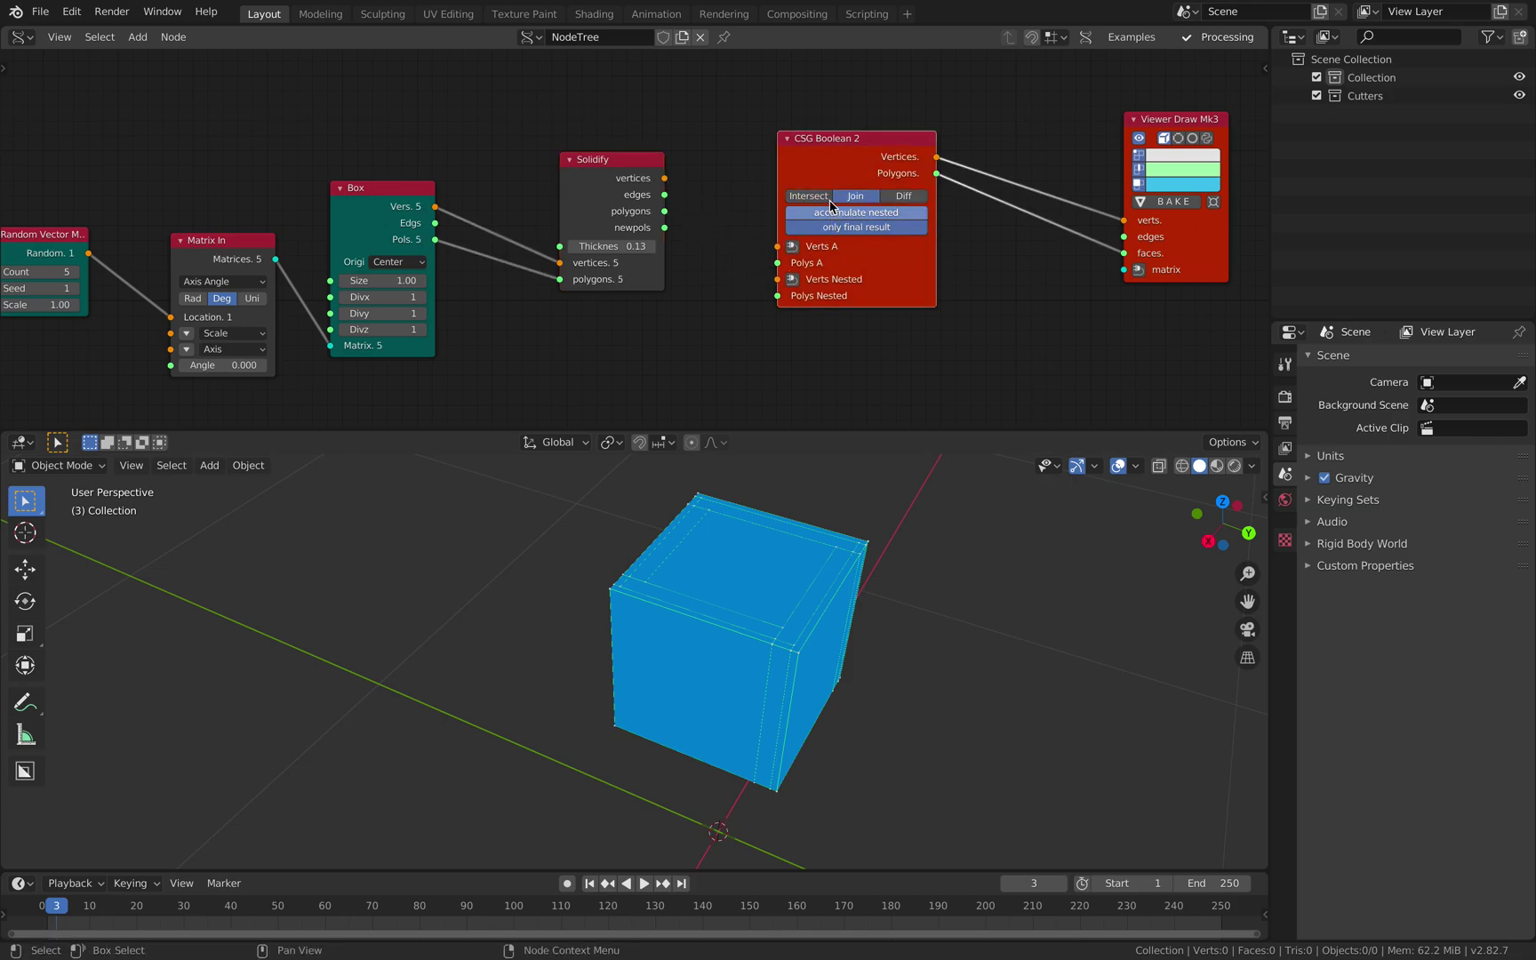
{"action": "left_click", "coordinate": [858, 218]}
{"action": "left_click", "coordinate": [862, 220]}
{"action": "left_click", "coordinate": [862, 219]}
{"action": "left_click", "coordinate": [862, 214]}
{"action": "left_click_drag", "start_coordinate": [665, 179], "coordinate": [778, 246]}
{"action": "left_click_drag", "start_coordinate": [665, 212], "coordinate": [782, 262]}
{"action": "scroll", "coordinate": [775, 665], "scroll_direction": "down", "scroll_amount": 6}
{"action": "middle_click_drag", "start_coordinate": [775, 665], "coordinate": [711, 462]}
{"action": "key", "text": "ctrl+s"}
{"action": "scroll", "coordinate": [641, 529], "scroll_direction": "up", "scroll_amount": 4}
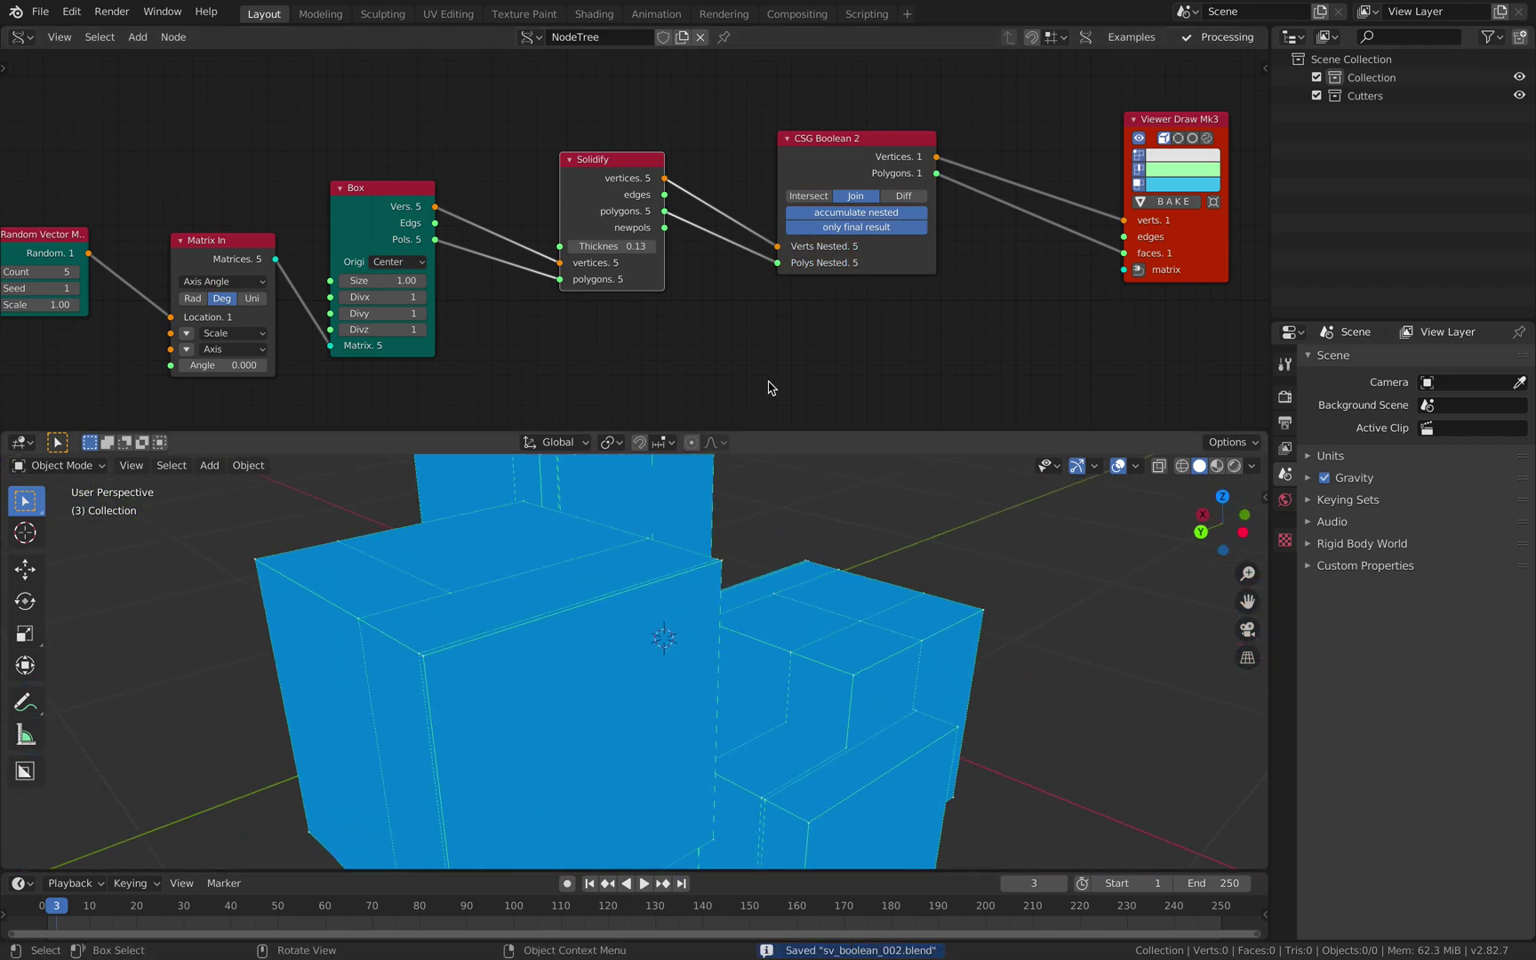
Step: Try the Intersect mode on CSG Boolean 2, switch it back to Join and save the file
{"action": "left_click", "coordinate": [811, 196]}
{"action": "middle_click_drag", "start_coordinate": [722, 613], "coordinate": [610, 588]}
{"action": "left_click", "coordinate": [862, 201]}
{"action": "scroll", "coordinate": [569, 563], "scroll_direction": "down", "scroll_amount": 3}
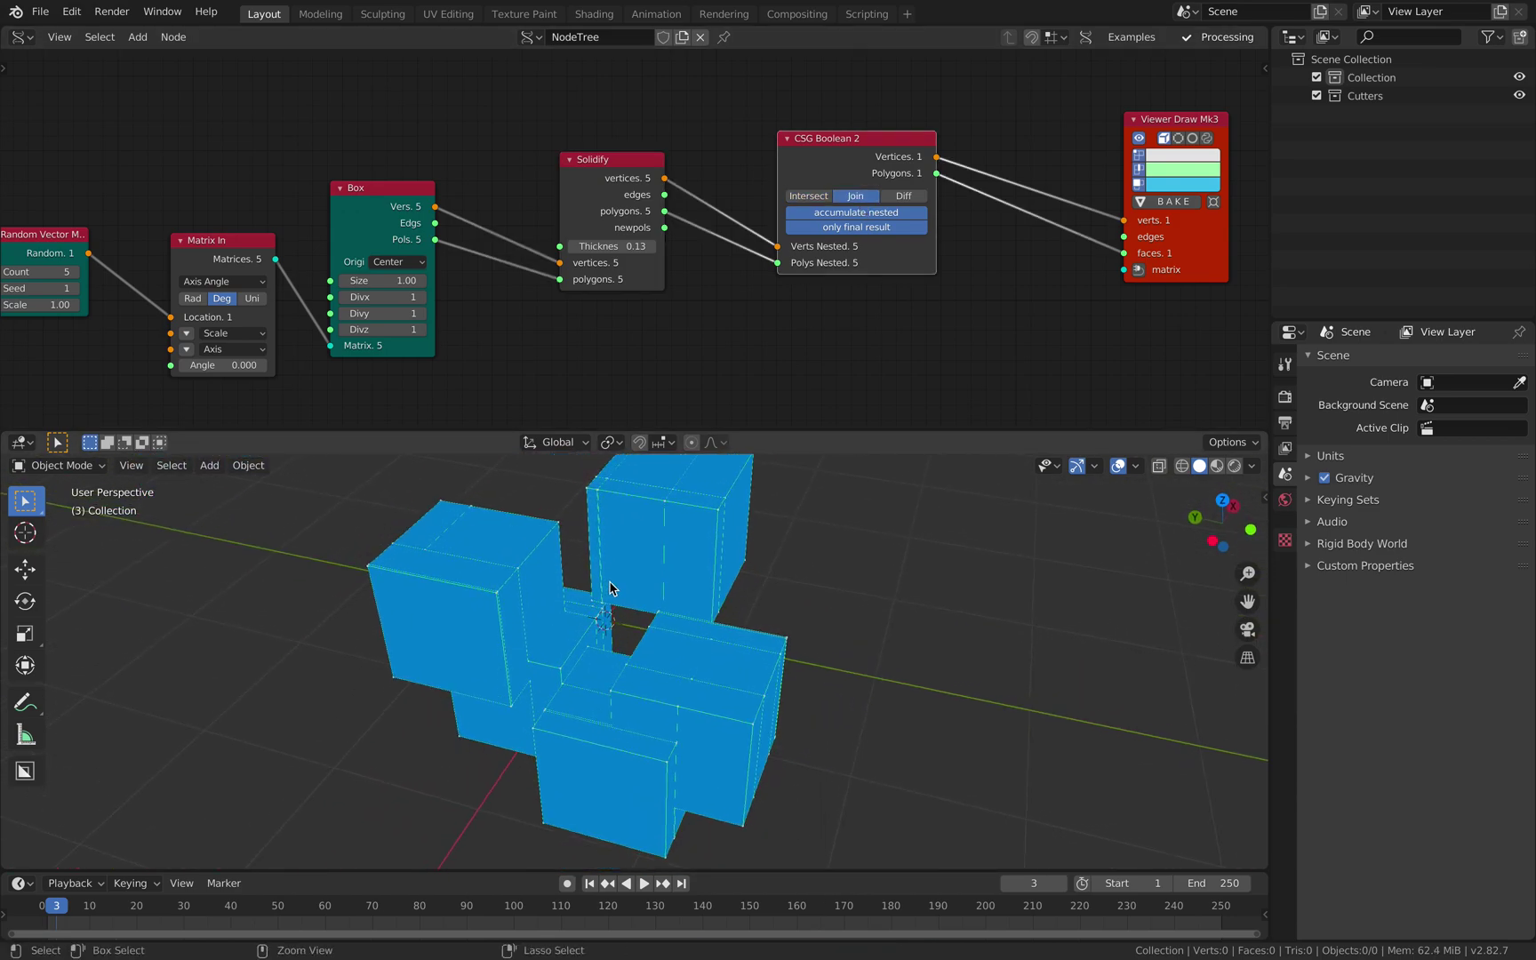
{"action": "key", "text": "ctrl+s"}
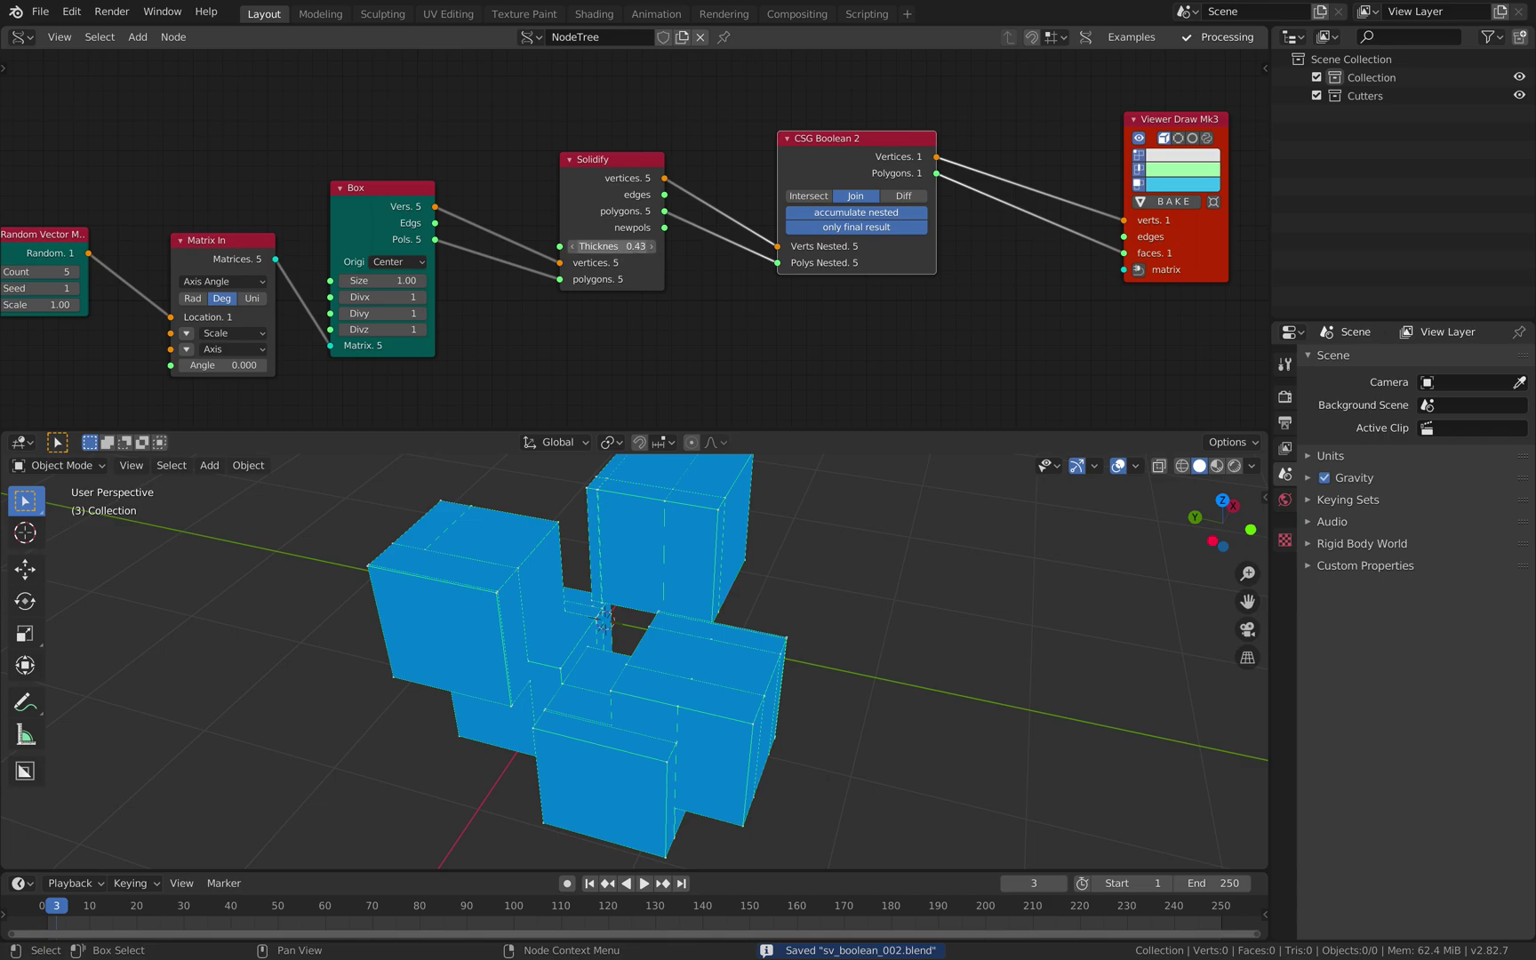
Step: Delete the Solidify node and link Box's vertices and polygons directly to CSG Boolean 2's Verts Nested and Polys Nested
{"action": "left_click_drag", "start_coordinate": [604, 179], "coordinate": [605, 180]}
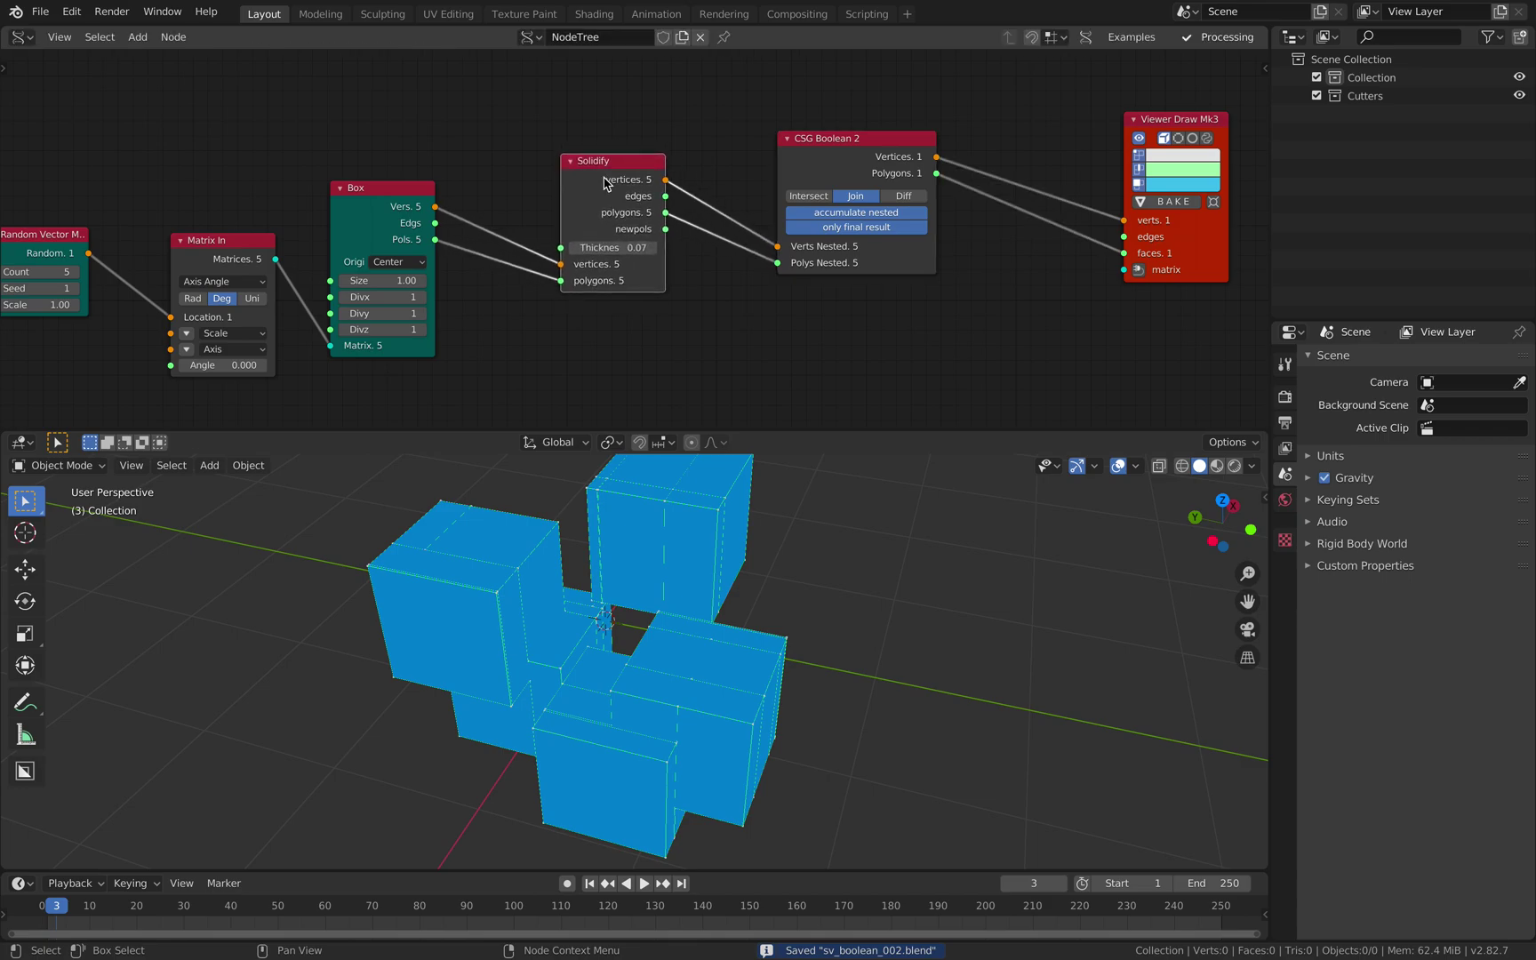
{"action": "key", "text": "x"}
{"action": "left_click_drag", "start_coordinate": [435, 206], "coordinate": [778, 246]}
{"action": "left_click_drag", "start_coordinate": [434, 240], "coordinate": [777, 262]}
Step: Arrange the Random Vector, Matrix In, Box, CSG Boolean 2 and Viewer Draw nodes closer together in one row
{"action": "left_click_drag", "start_coordinate": [406, 205], "coordinate": [666, 208]}
{"action": "left_click_drag", "start_coordinate": [236, 244], "coordinate": [520, 218]}
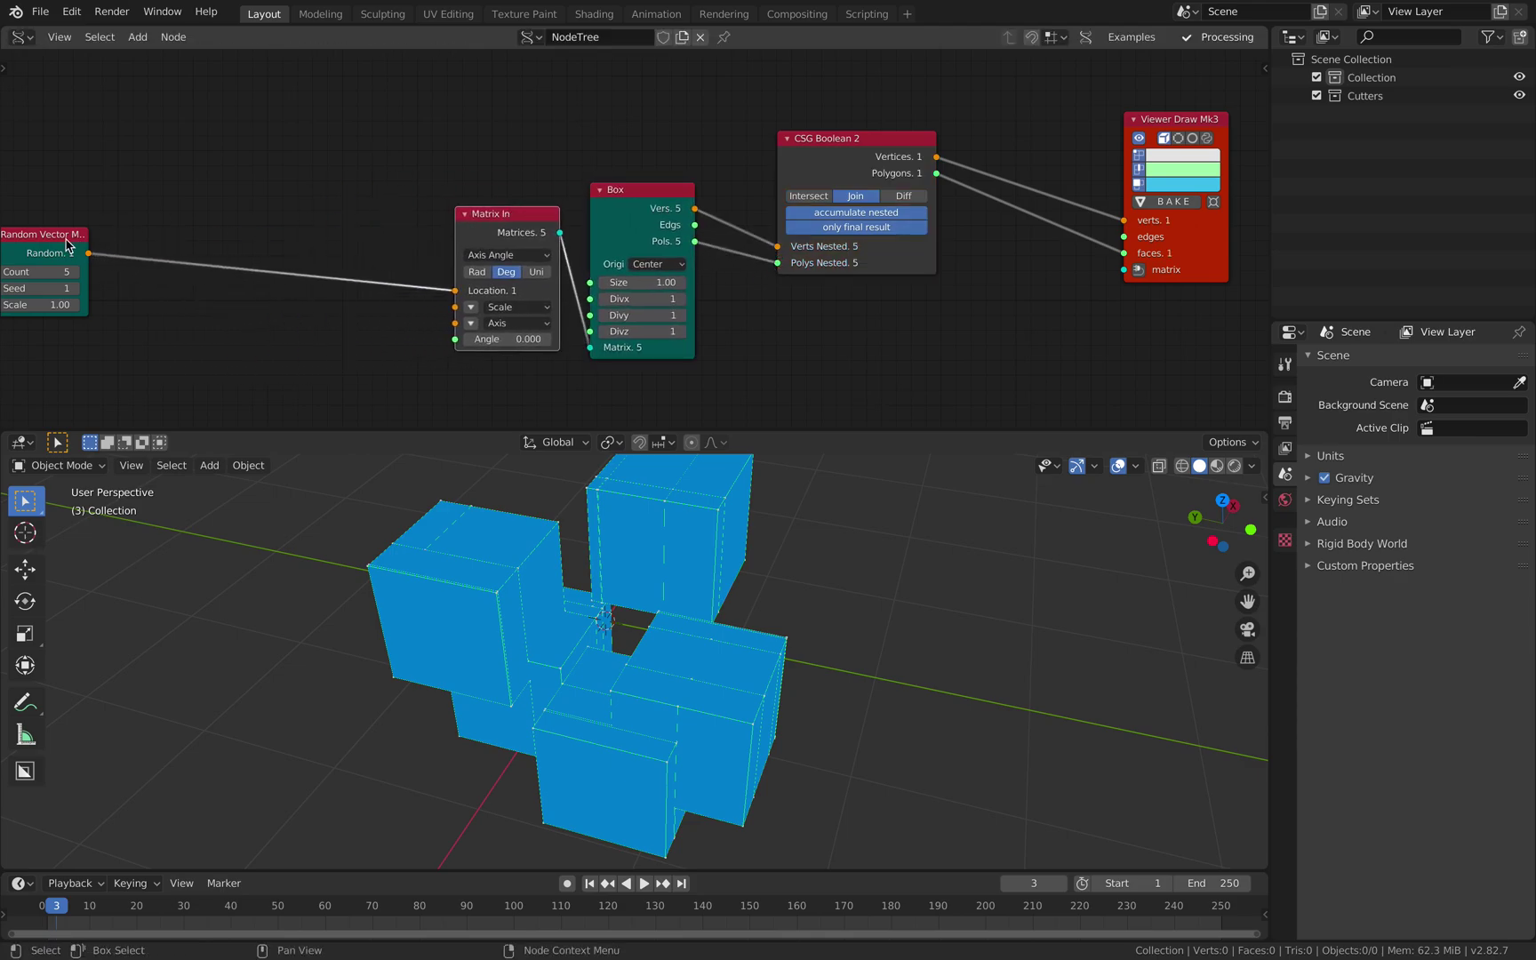
{"action": "left_click_drag", "start_coordinate": [65, 236], "coordinate": [401, 212]}
{"action": "middle_click_drag", "start_coordinate": [496, 220], "coordinate": [450, 231]}
{"action": "left_click_drag", "start_coordinate": [451, 231], "coordinate": [458, 211]}
{"action": "left_click_drag", "start_coordinate": [583, 222], "coordinate": [594, 230]}
{"action": "left_click_drag", "start_coordinate": [809, 150], "coordinate": [770, 151]}
{"action": "left_click_drag", "start_coordinate": [1100, 253], "coordinate": [953, 264]}
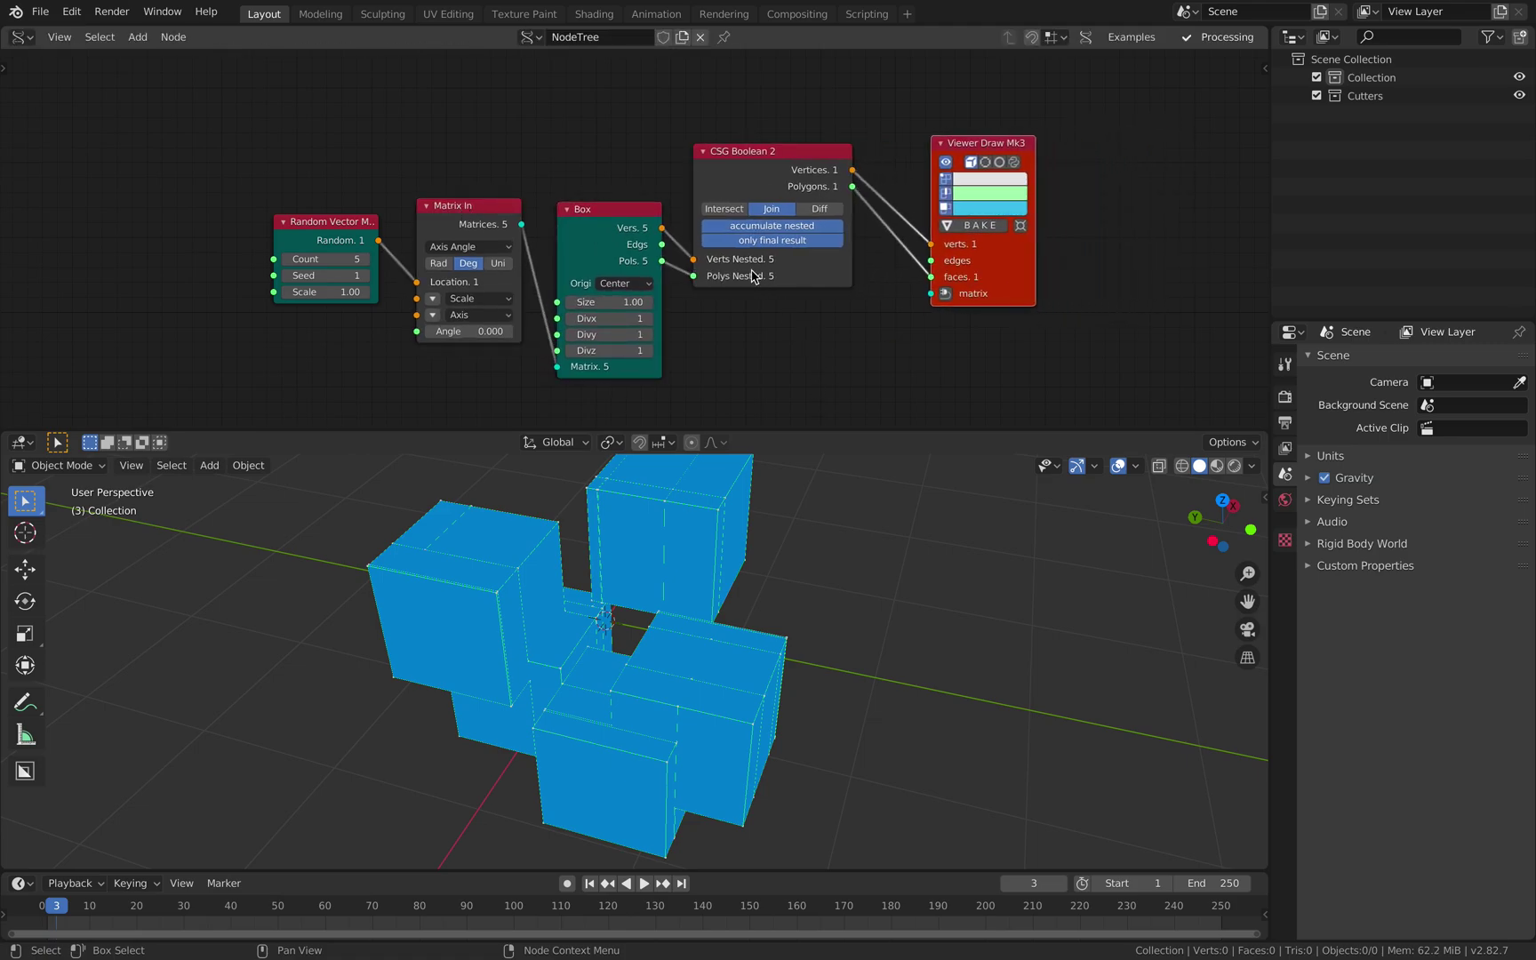
Step: Try Seed 17 on the Random Vector node, save the file, and set the Seed to 63
{"action": "left_click_drag", "start_coordinate": [327, 276], "coordinate": [365, 275]}
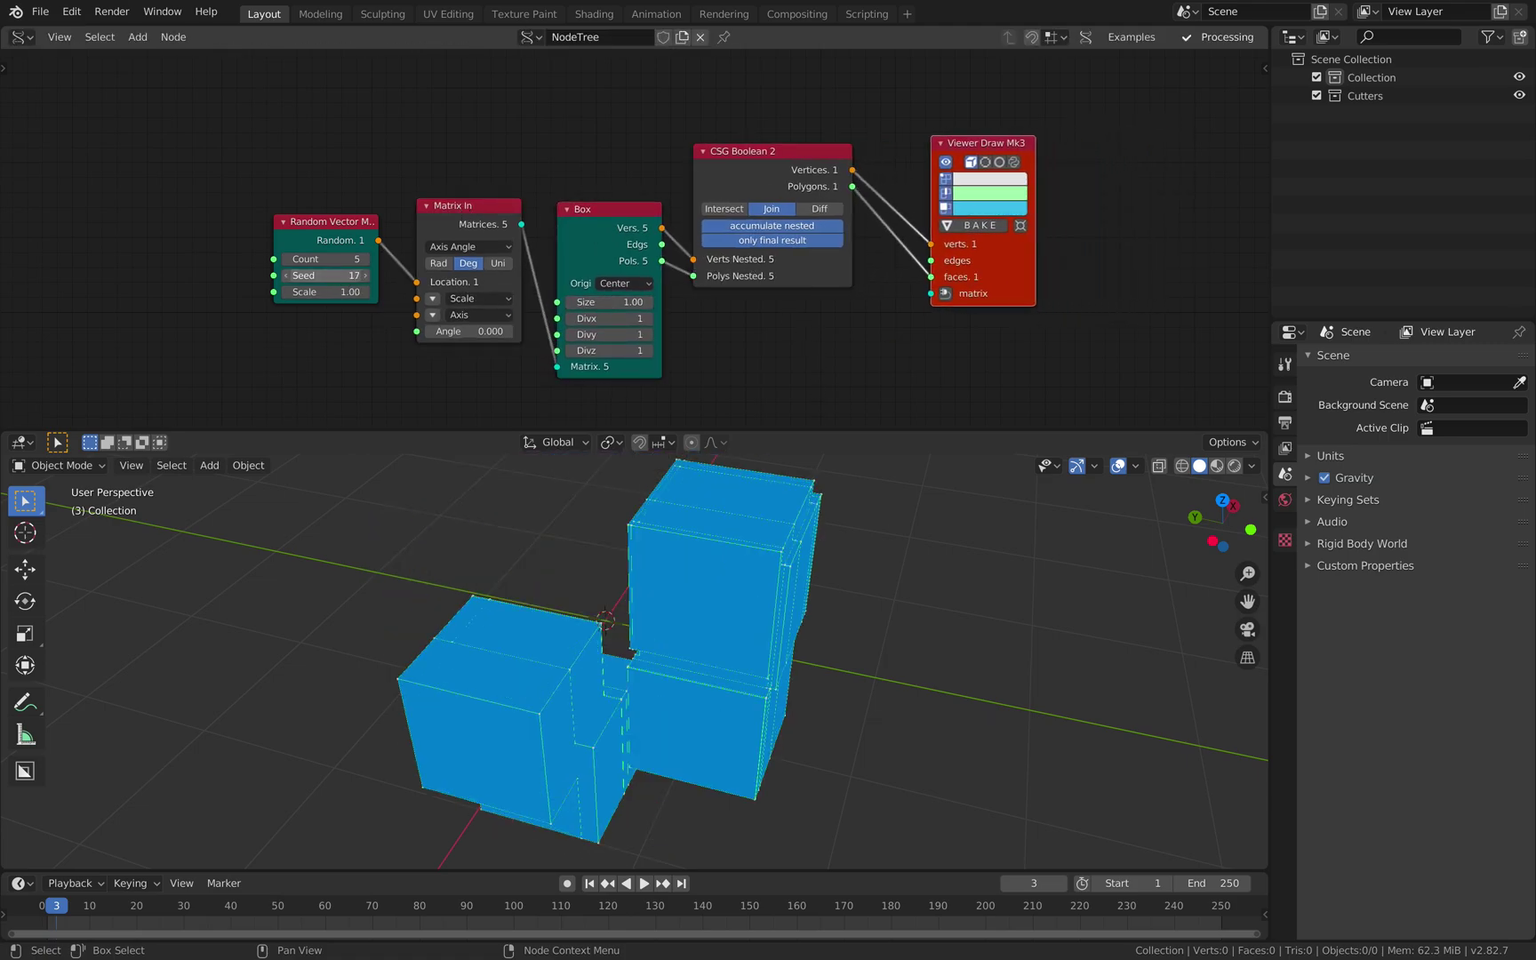
{"action": "middle_click_drag", "start_coordinate": [622, 613], "coordinate": [672, 633]}
{"action": "key", "text": "ctrl+s"}
{"action": "left_click_drag", "start_coordinate": [327, 276], "coordinate": [424, 275]}
{"action": "middle_click_drag", "start_coordinate": [613, 578], "coordinate": [644, 551]}
Step: Bake the Viewer Draw Mk3 result to a mesh and move that mesh along X beside the preview
{"action": "left_click", "coordinate": [973, 225]}
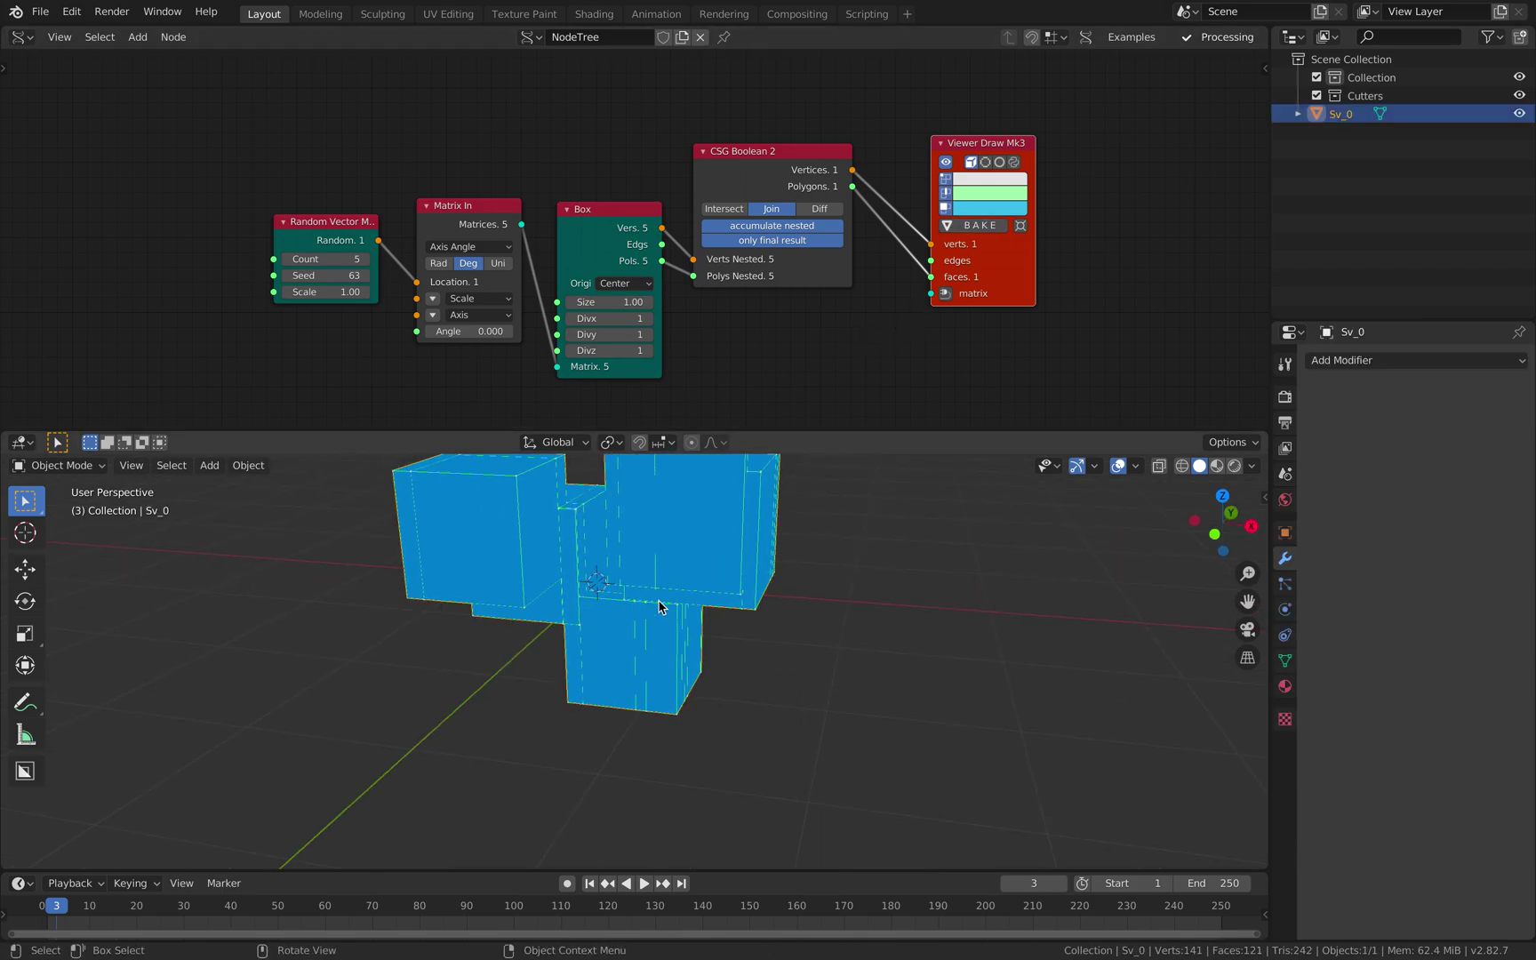
{"action": "scroll", "coordinate": [737, 601], "scroll_direction": "down", "scroll_amount": 2}
{"action": "key", "text": "g"}
{"action": "key", "text": "x"}
{"action": "left_click", "coordinate": [903, 593]}
Step: Inspect the baked mesh's topology in Wireframe shading and return the viewport to Solid shading
{"action": "key", "text": "z"}
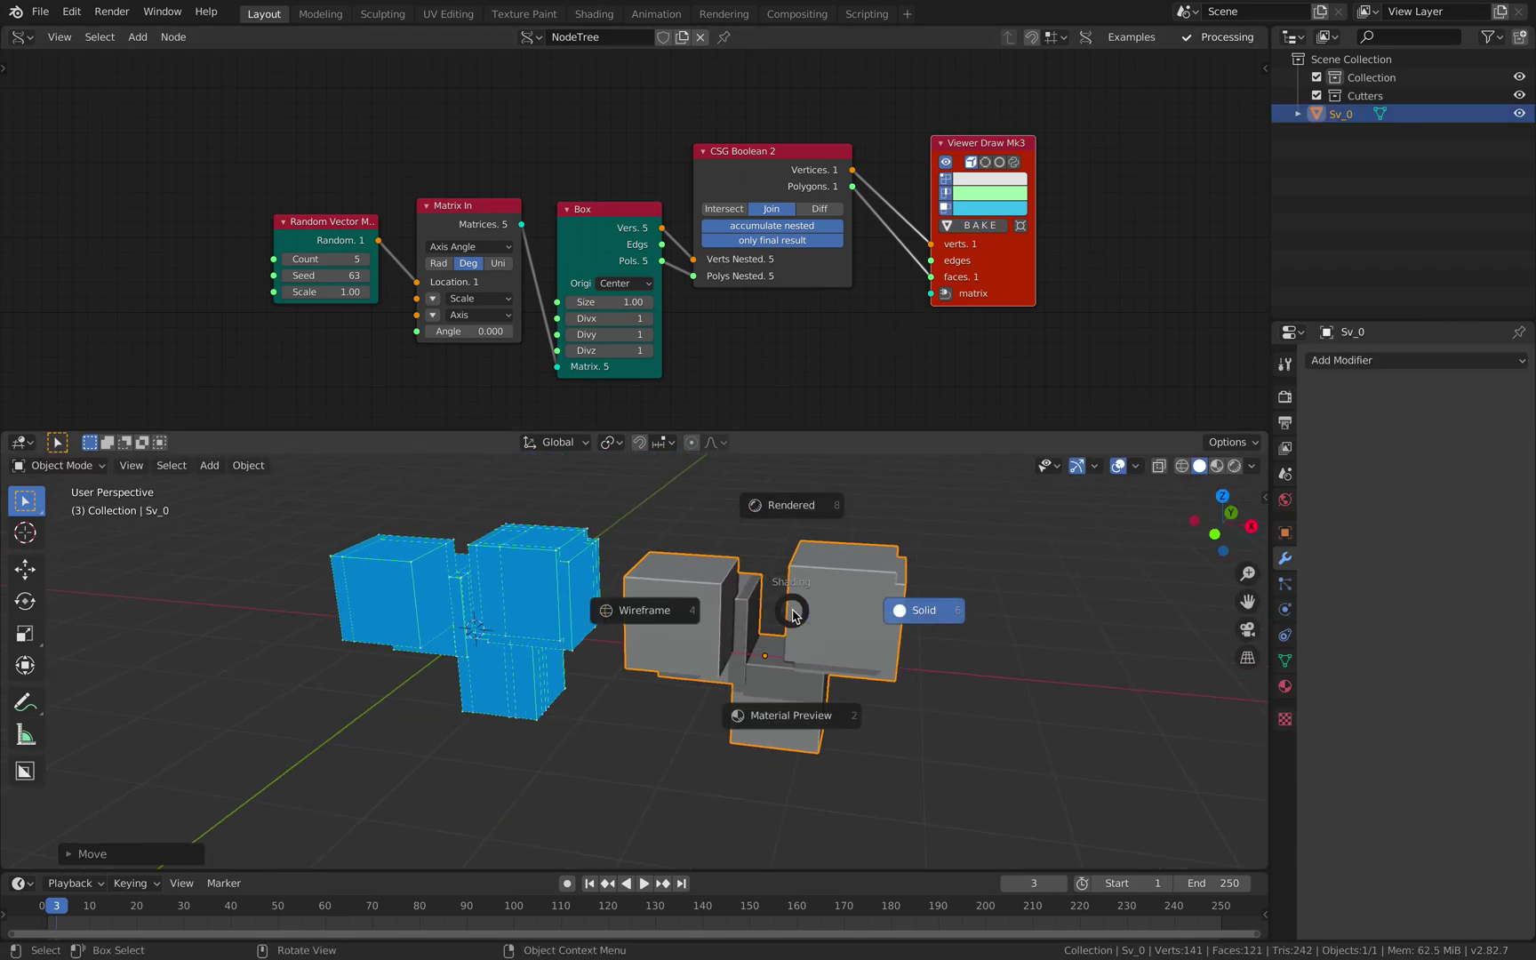
{"action": "left_click", "coordinate": [634, 607]}
{"action": "mouse_move", "coordinate": [764, 604]}
{"action": "middle_mouse_down"}
{"action": "mouse_move", "coordinate": [703, 583]}
{"action": "mouse_move", "coordinate": [718, 562]}
{"action": "mouse_move", "coordinate": [820, 589]}
{"action": "mouse_move", "coordinate": [789, 576]}
{"action": "middle_mouse_up"}
{"action": "left_click", "coordinate": [703, 583]}
{"action": "left_click", "coordinate": [795, 562]}
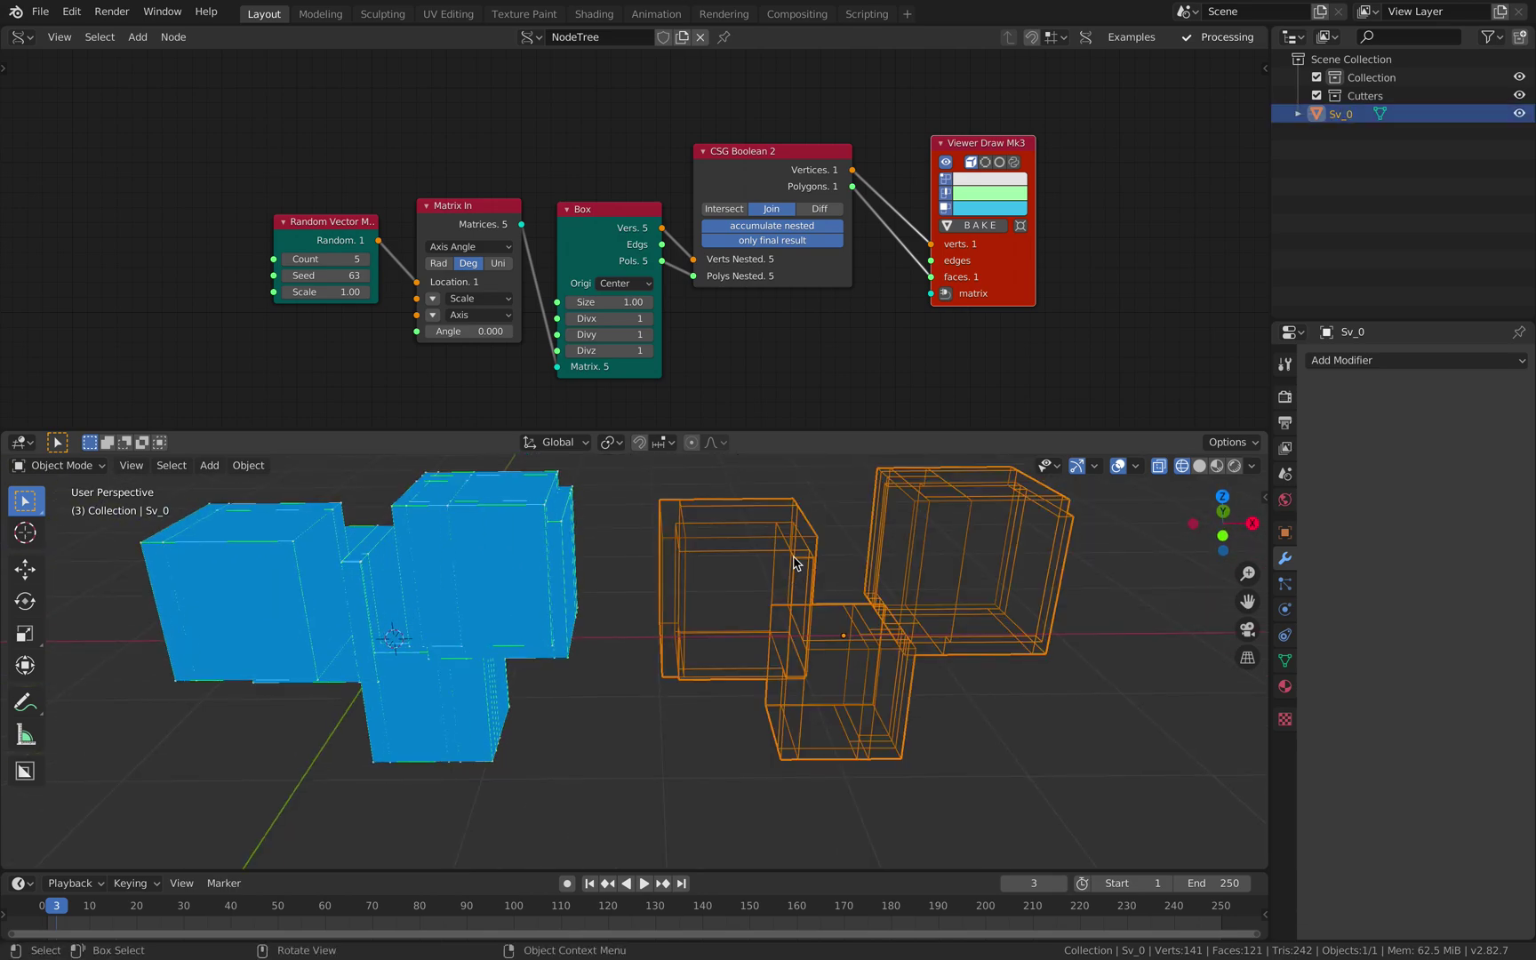
{"action": "key", "text": "z"}
{"action": "left_click", "coordinate": [919, 556]}
{"action": "middle_click_drag", "start_coordinate": [919, 555], "coordinate": [942, 543]}
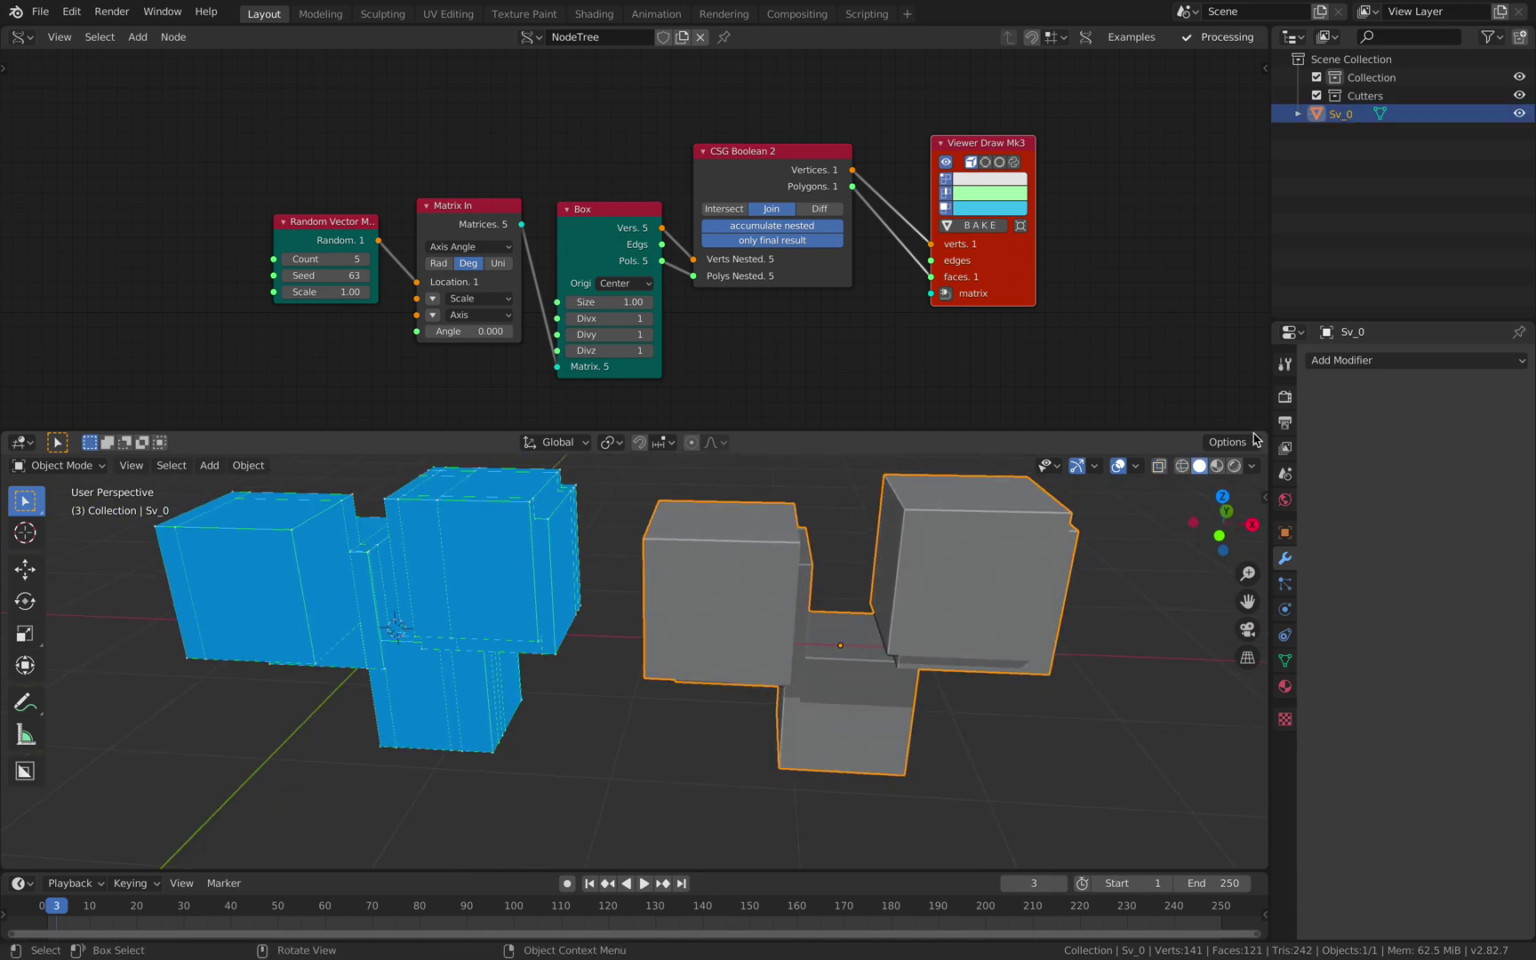
Step: Try a Bevel modifier on the baked mesh and remove it
{"action": "left_click", "coordinate": [1366, 362]}
{"action": "middle_click_drag", "start_coordinate": [969, 558], "coordinate": [844, 591]}
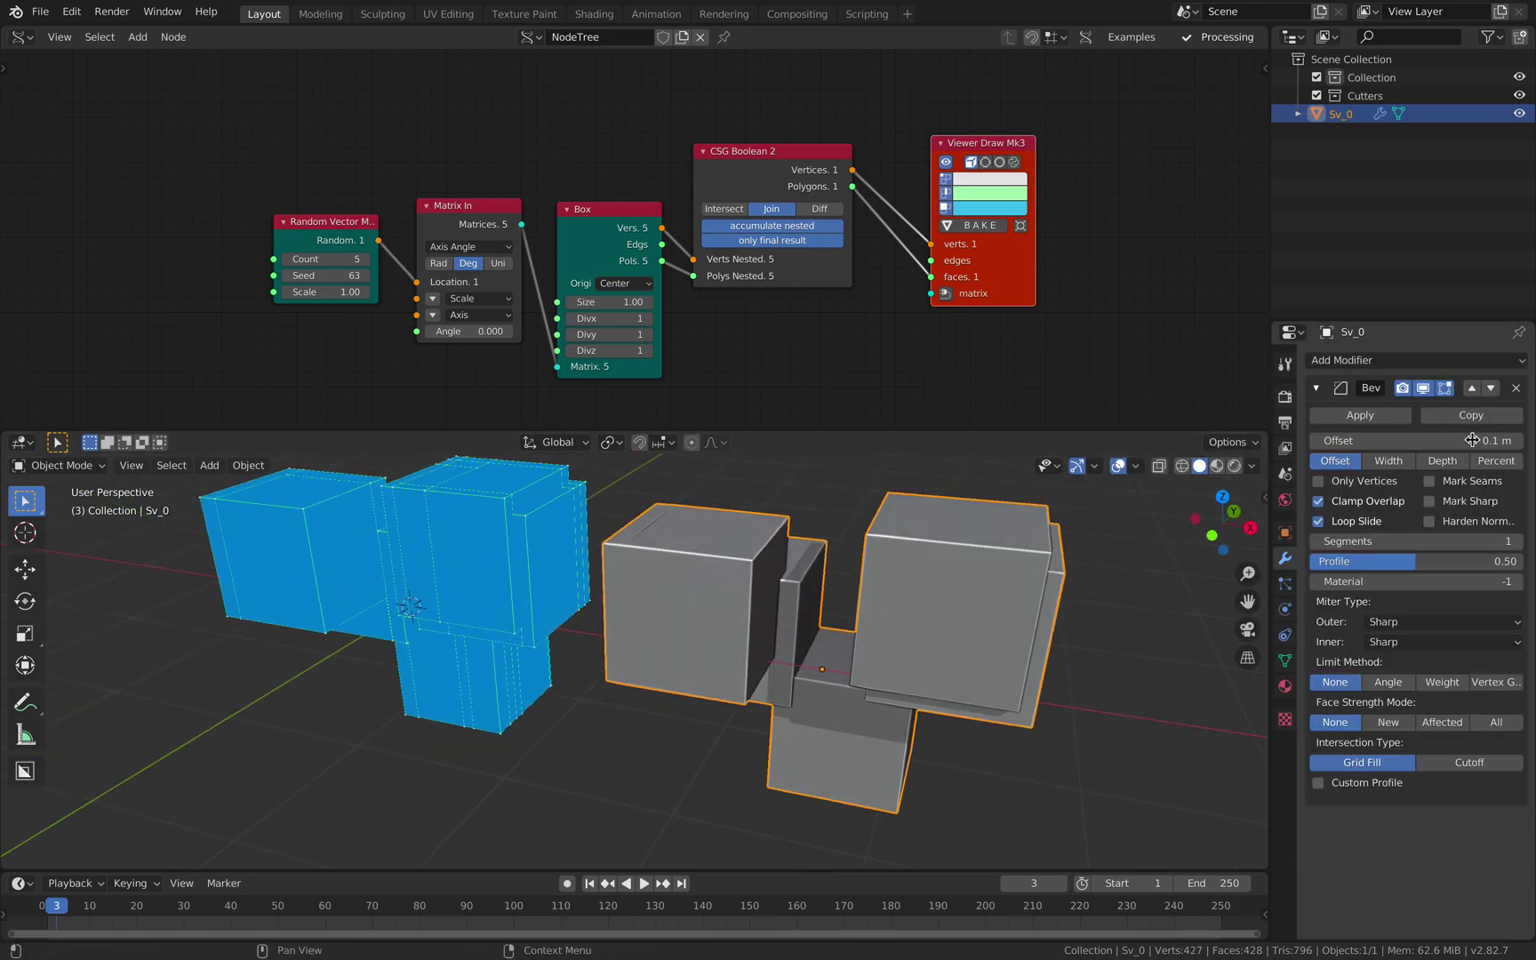
{"action": "left_click", "coordinate": [1516, 391]}
{"action": "scroll", "coordinate": [817, 605], "scroll_direction": "down", "scroll_amount": 3}
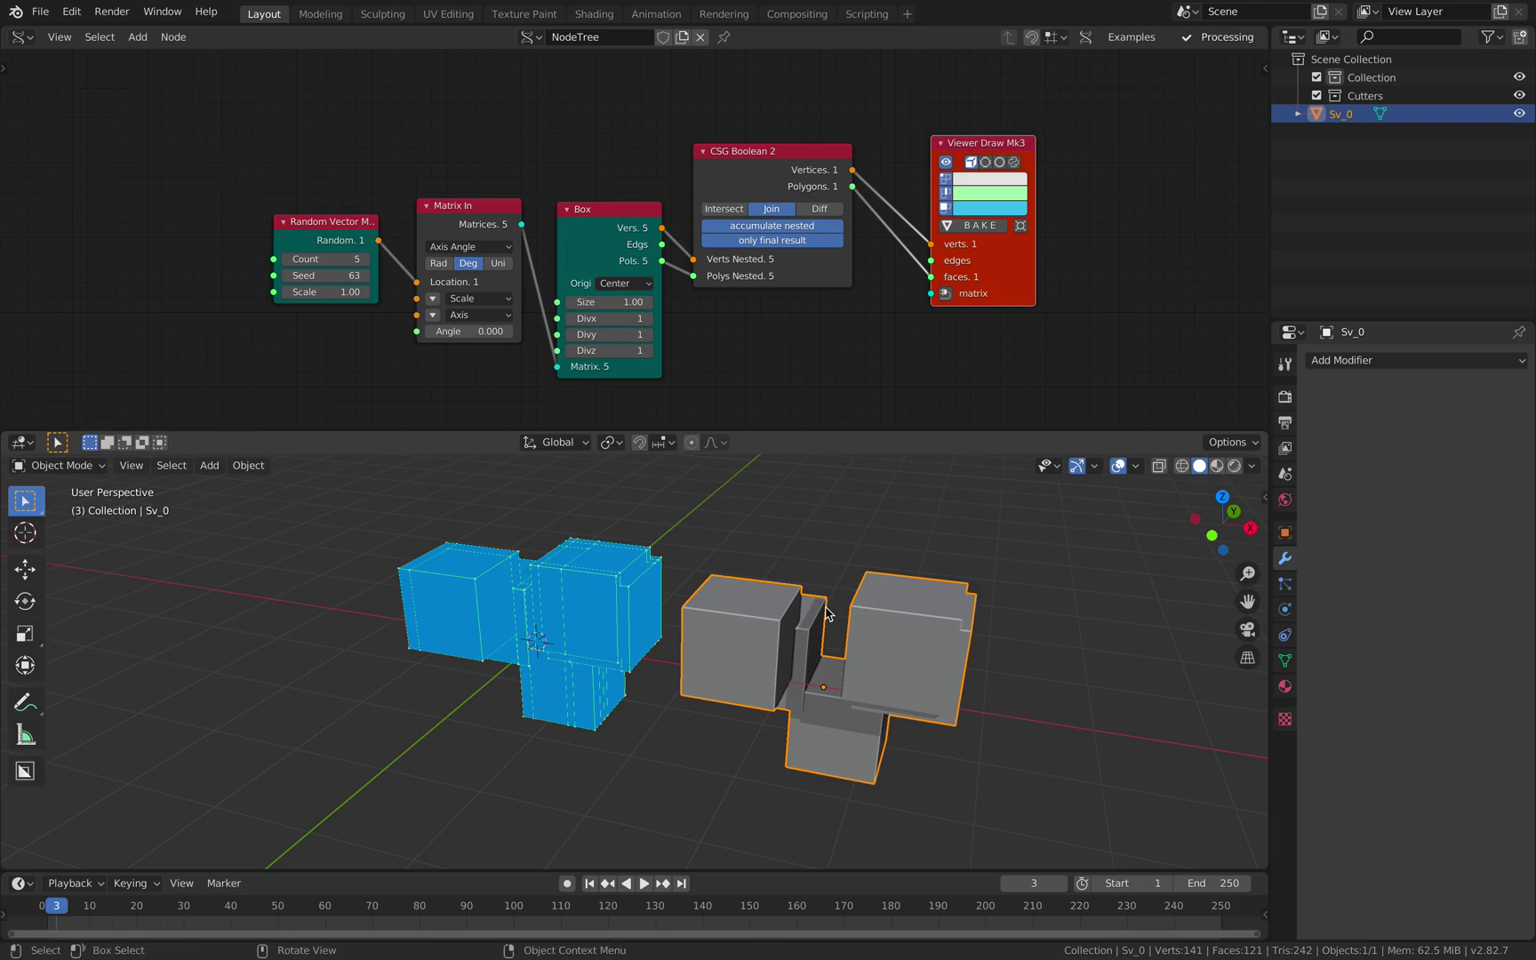
Step: Try a level 2 Subdivision Surface with a Triangulate modifier moved above it on the baked mesh, and remove both
{"action": "key", "text": "ctrl+2"}
{"action": "middle_click_drag", "start_coordinate": [827, 611], "coordinate": [1066, 549]}
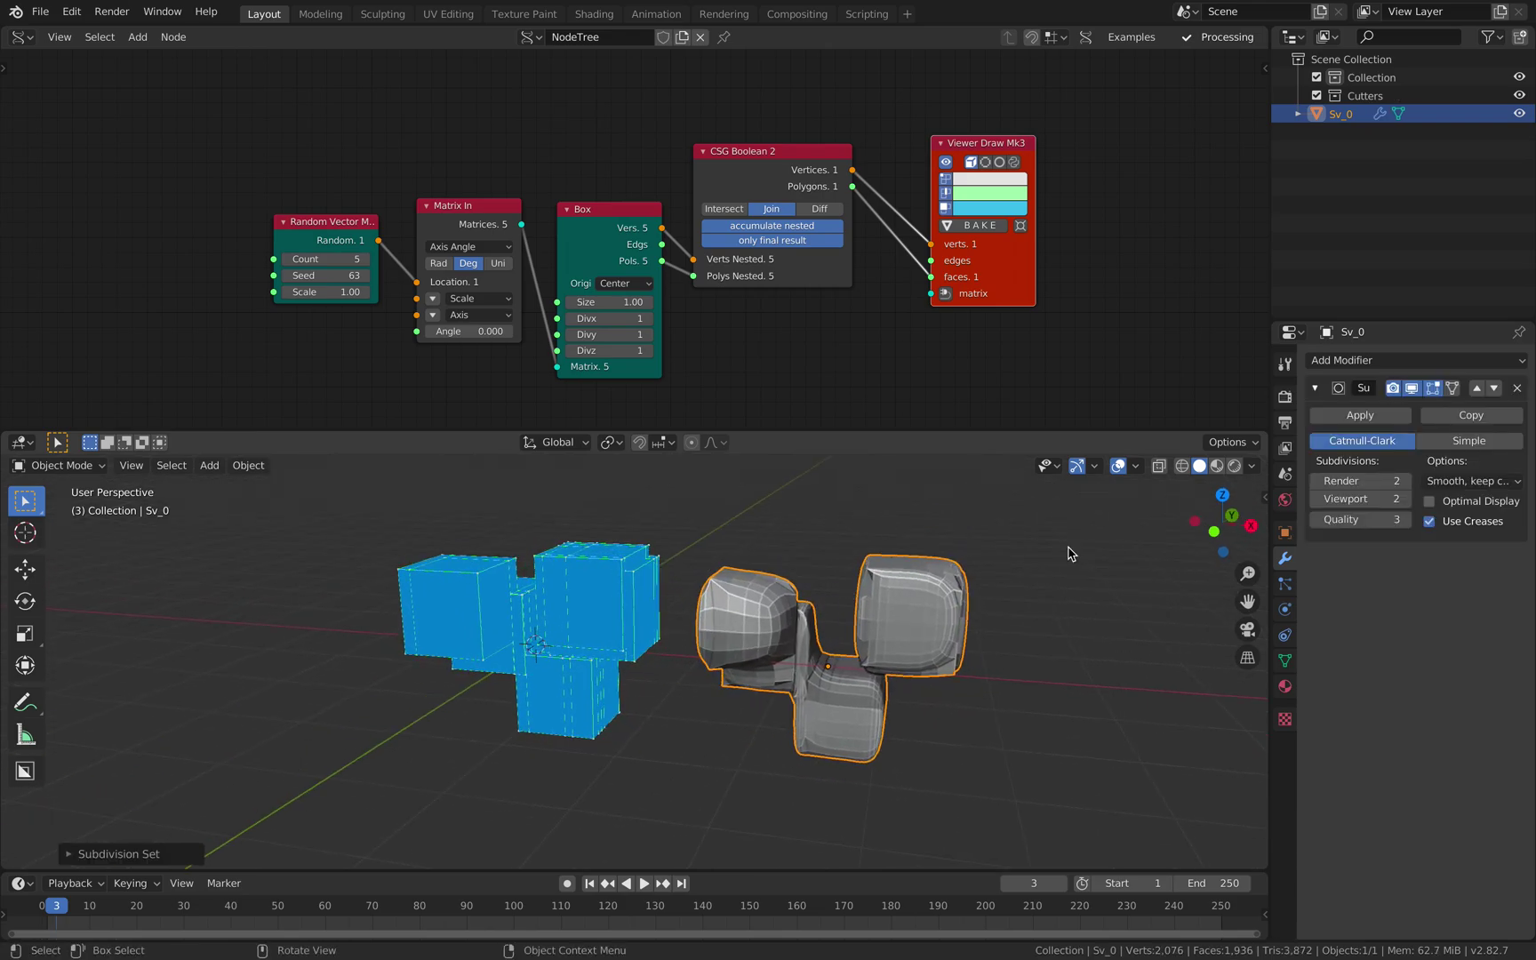
{"action": "left_click", "coordinate": [1493, 361]}
{"action": "left_click", "coordinate": [1196, 683]}
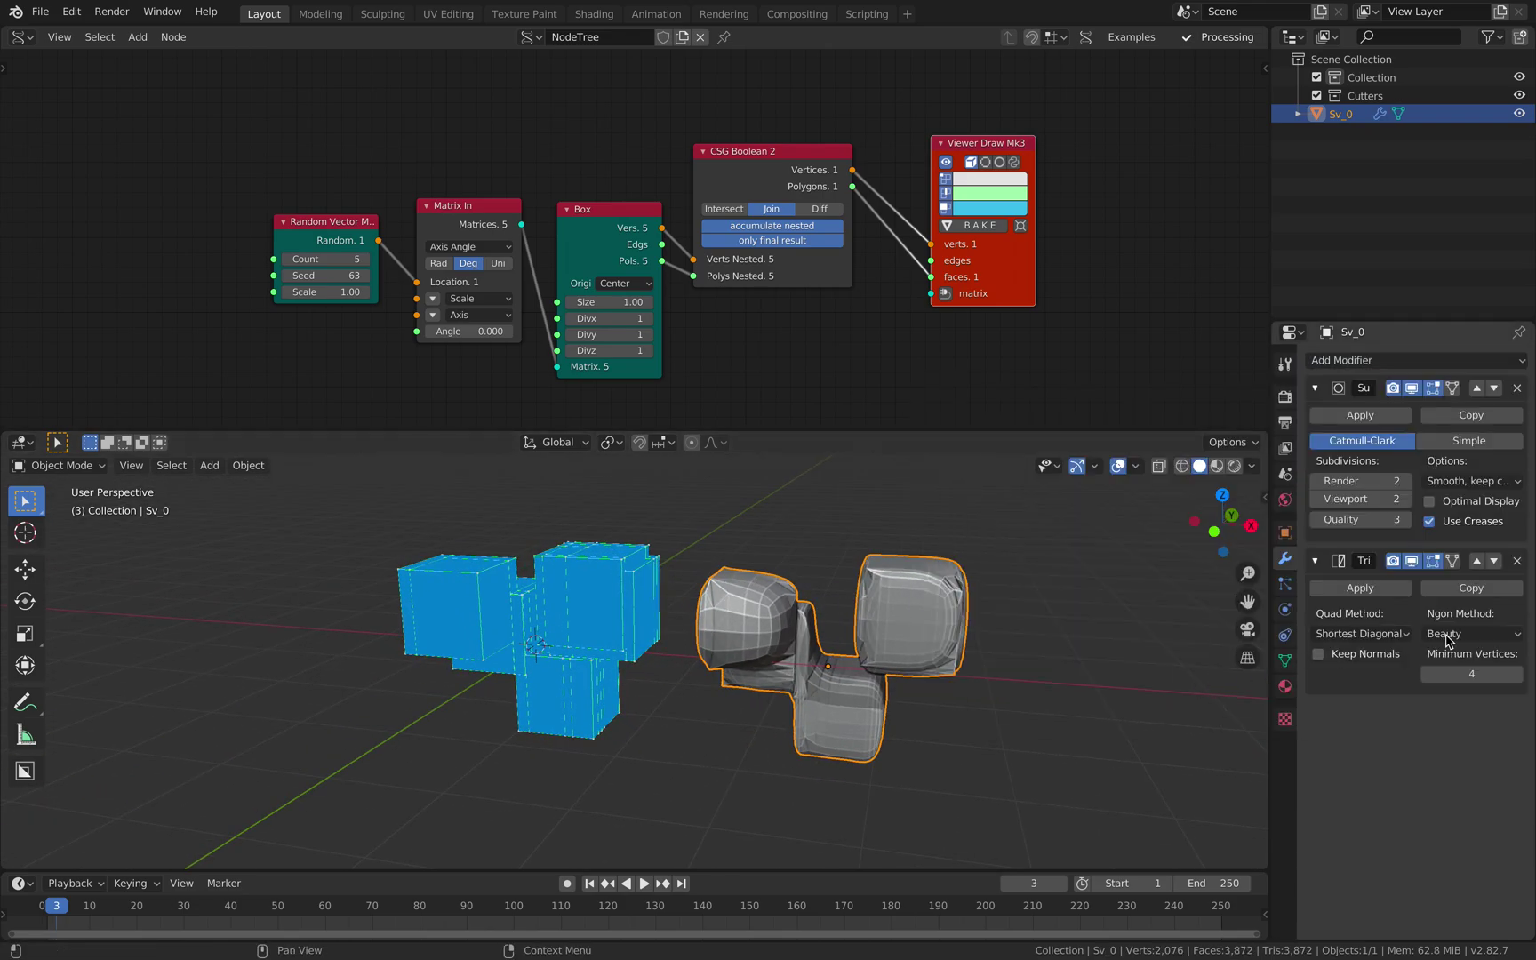
{"action": "left_click", "coordinate": [1482, 563]}
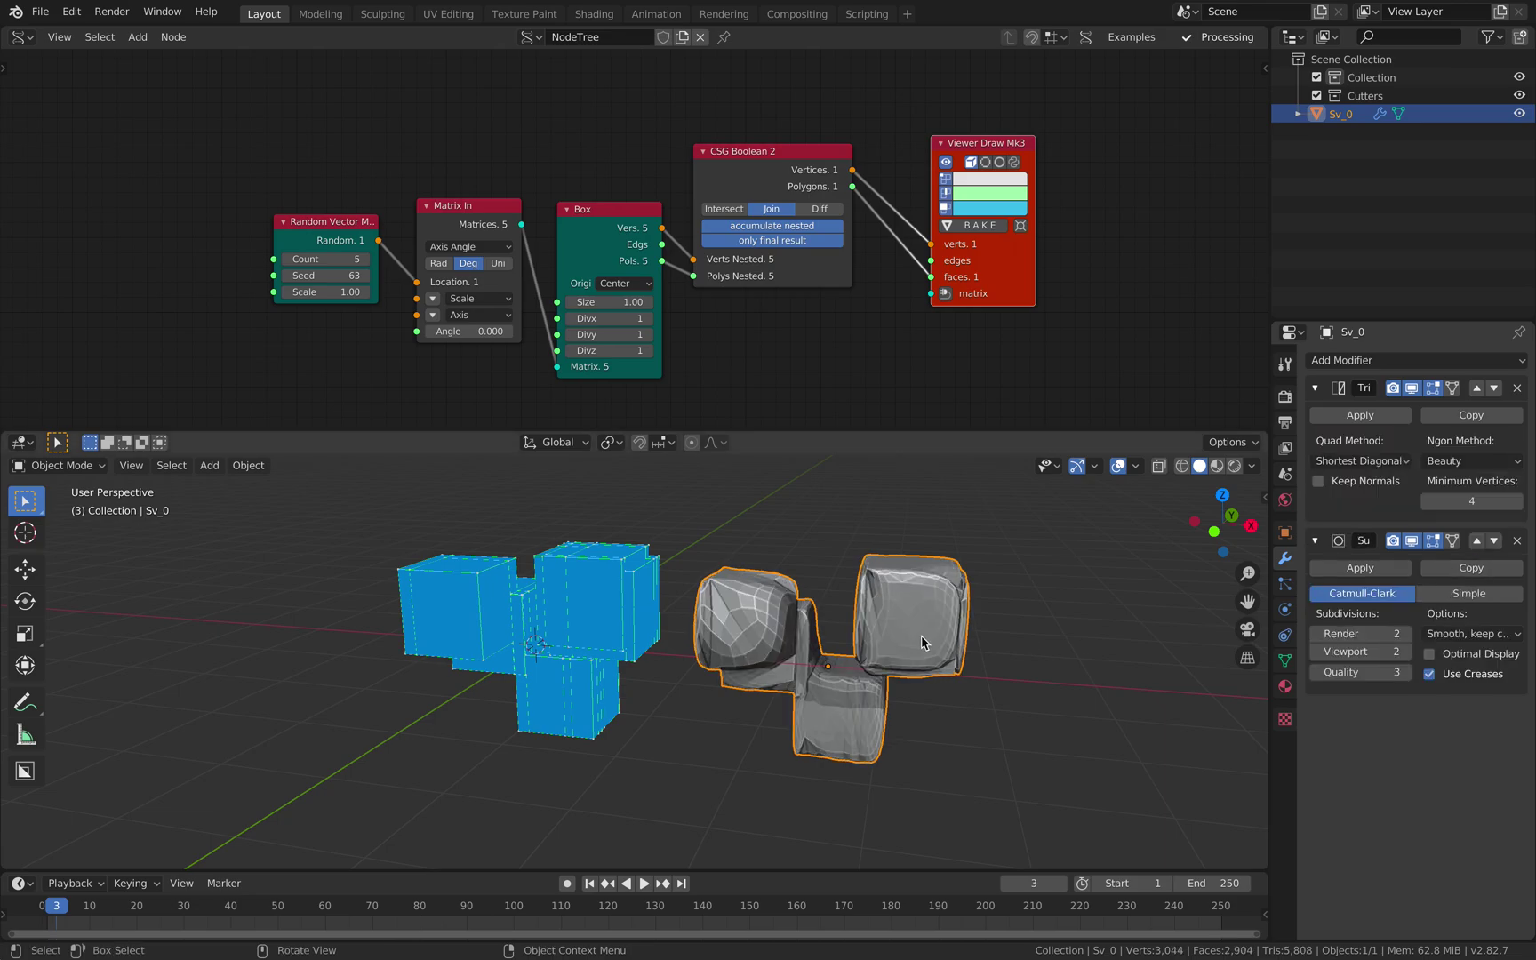
{"action": "left_click", "coordinate": [1517, 388]}
{"action": "left_click", "coordinate": [1518, 389]}
Step: Add a Remesh modifier to the baked mesh and set its mode to Smooth
{"action": "left_click", "coordinate": [1392, 362]}
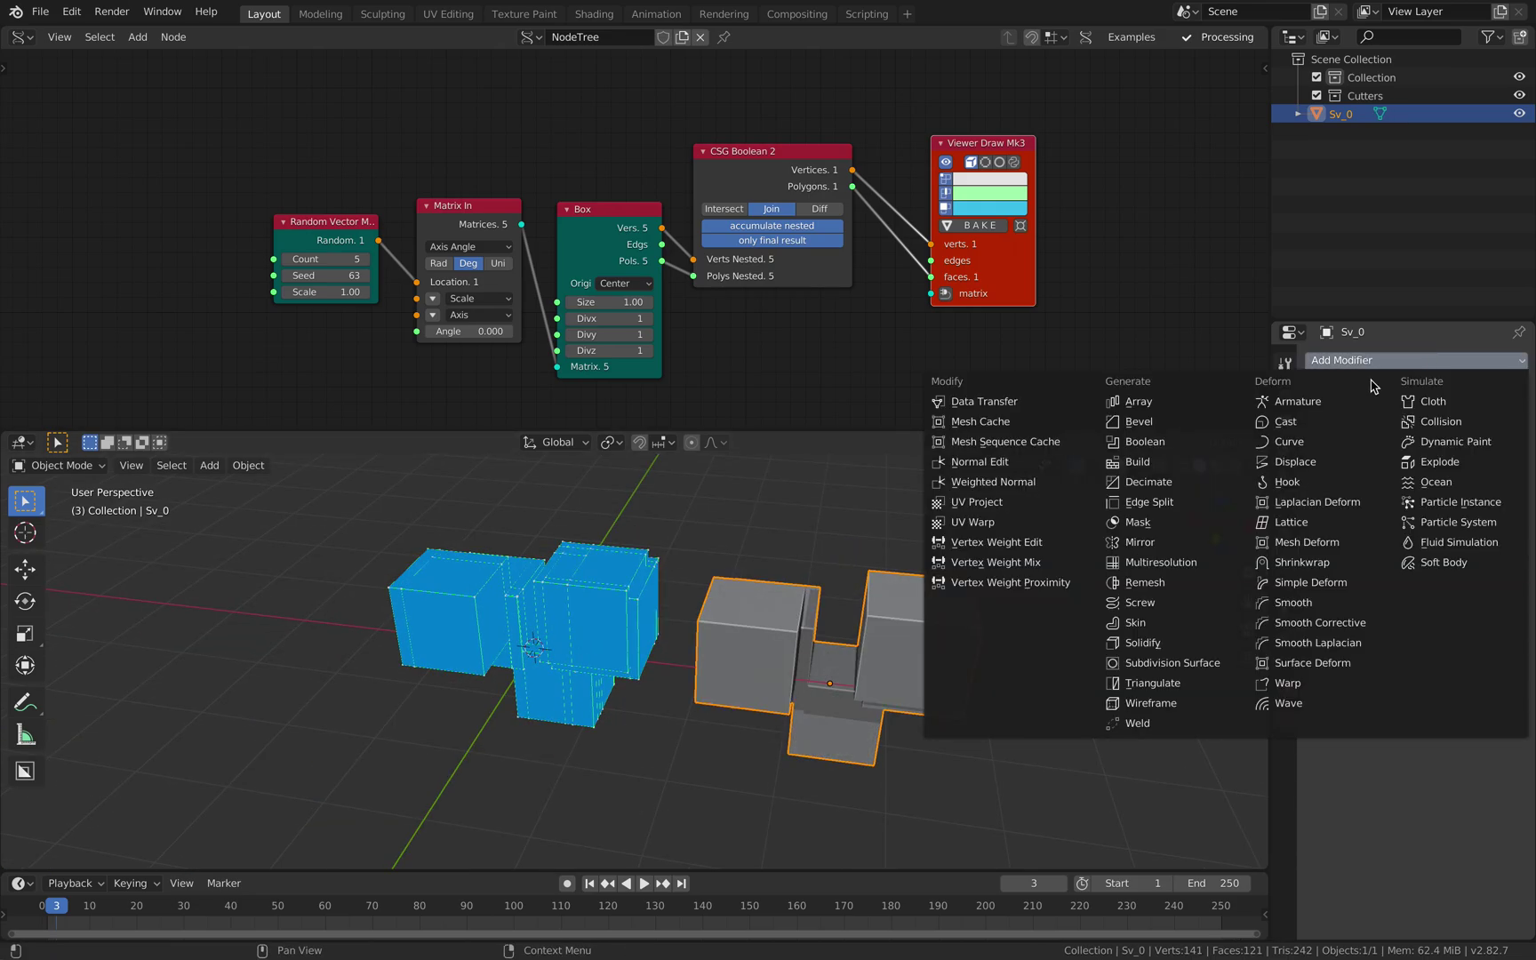
{"action": "left_click", "coordinate": [1162, 582]}
{"action": "middle_click_drag", "start_coordinate": [1001, 593], "coordinate": [1369, 463]}
{"action": "left_click", "coordinate": [1413, 441]}
{"action": "left_click", "coordinate": [1413, 482]}
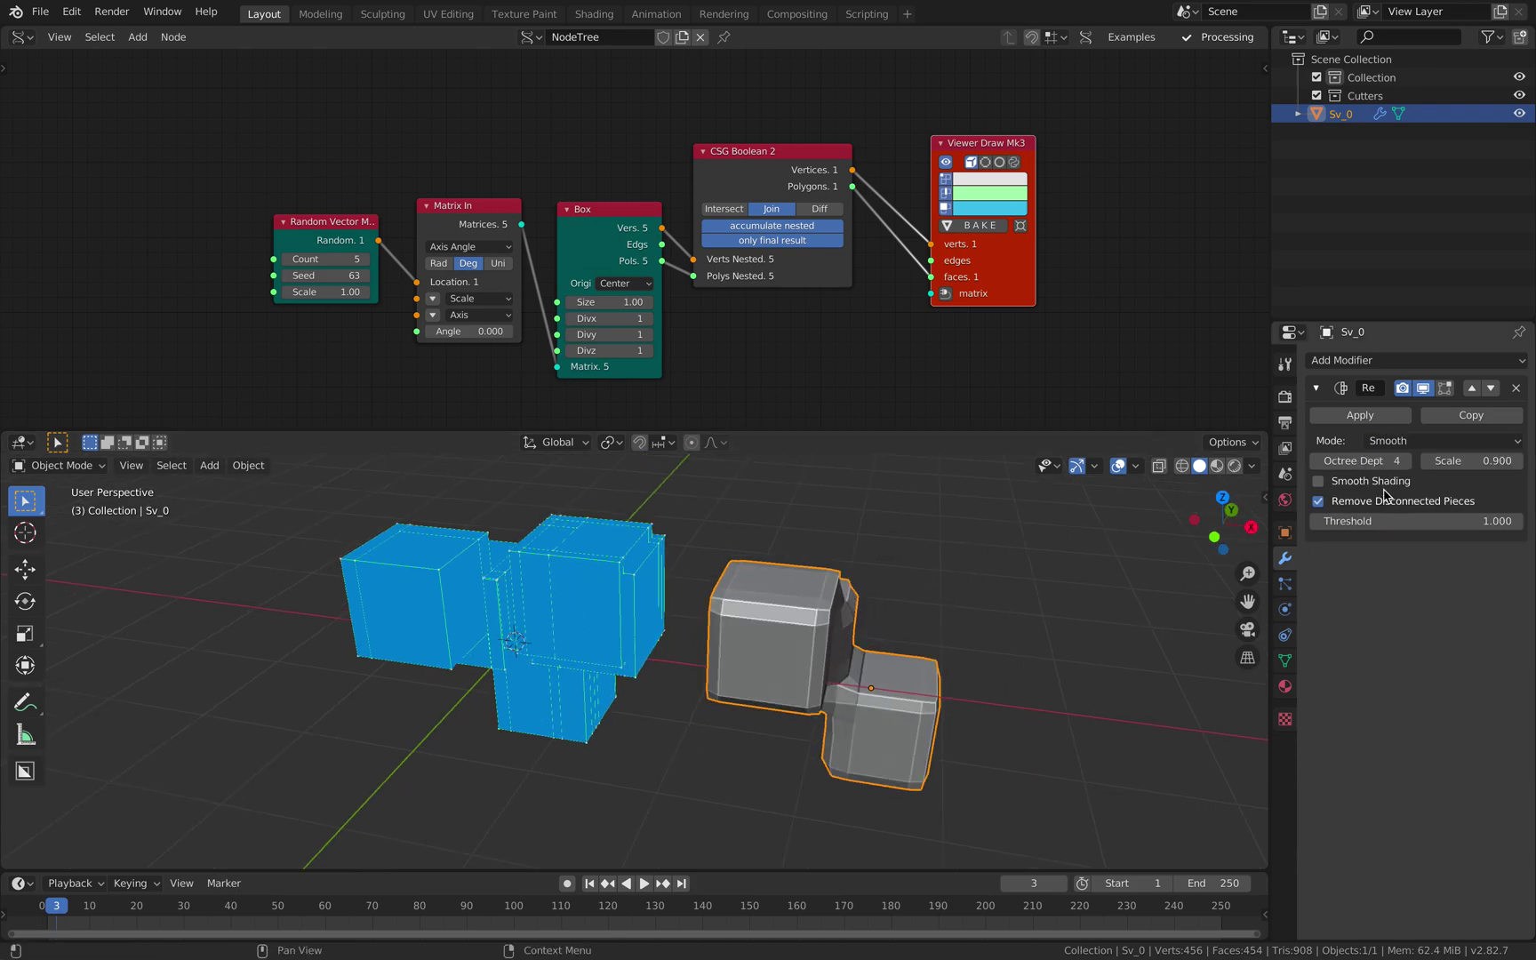
Step: Raise the Remesh modifier's Octree Depth, examine the mesh from several sides and remove the modifier
{"action": "middle_click_drag", "start_coordinate": [1022, 569], "coordinate": [1120, 542]}
{"action": "left_click", "coordinate": [1400, 481]}
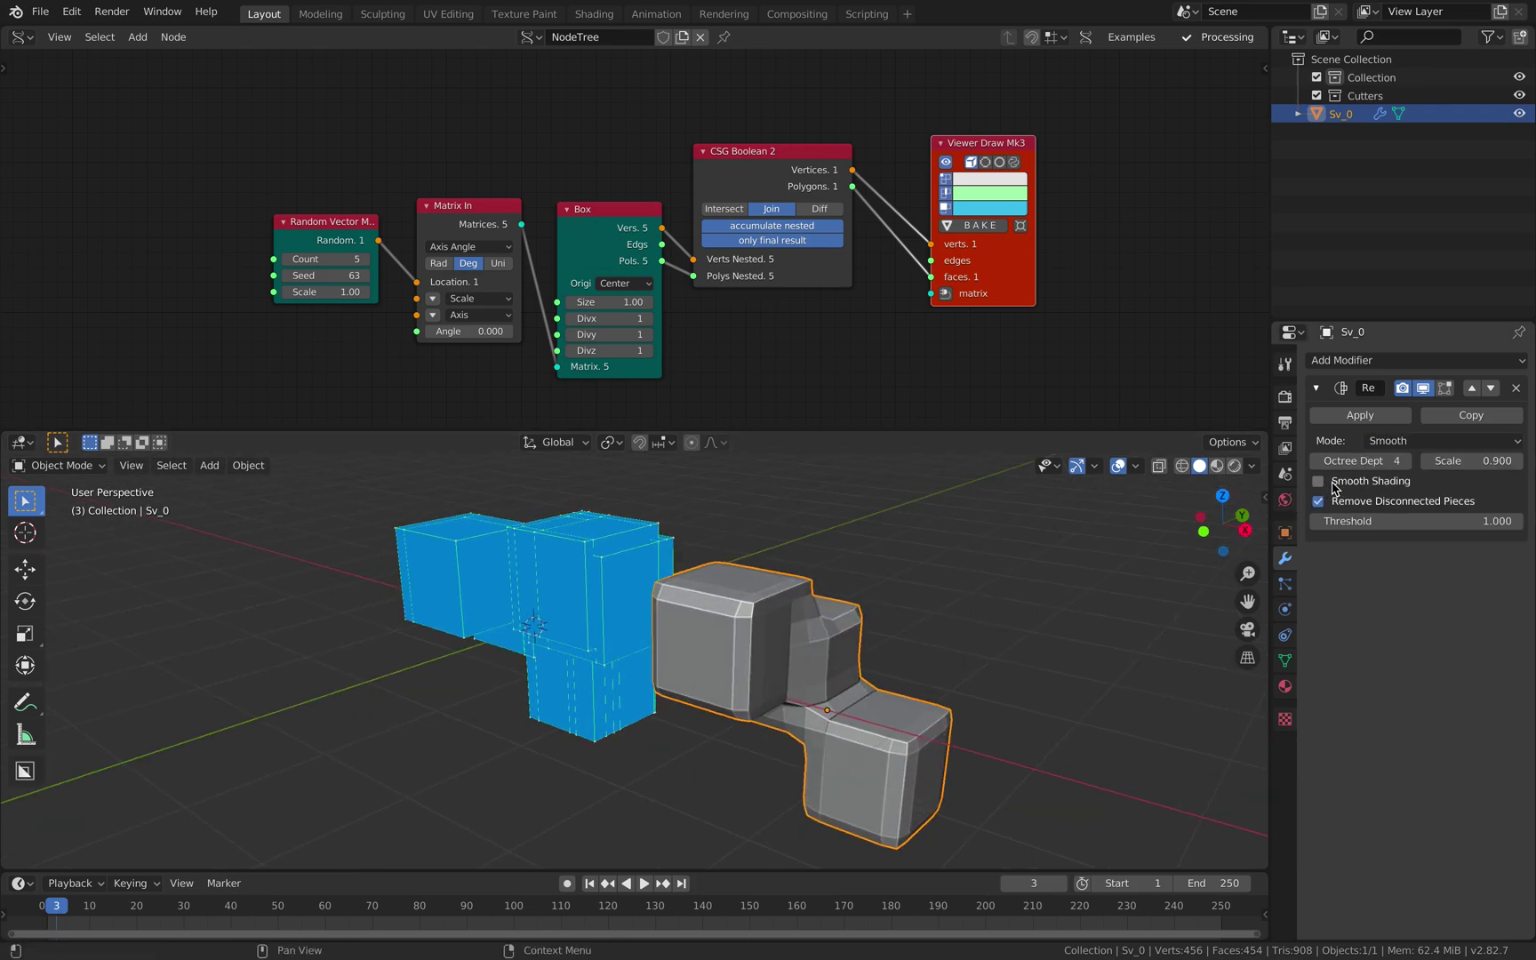
{"action": "left_click", "coordinate": [1406, 461]}
{"action": "left_click", "coordinate": [1410, 463]}
{"action": "middle_click_drag", "start_coordinate": [711, 613], "coordinate": [845, 640]}
{"action": "middle_click_drag", "start_coordinate": [982, 666], "coordinate": [1031, 653]}
{"action": "left_click", "coordinate": [1516, 388]}
Step: Delete the baked mesh, frame the remaining preview and save the file
{"action": "key", "text": "x"}
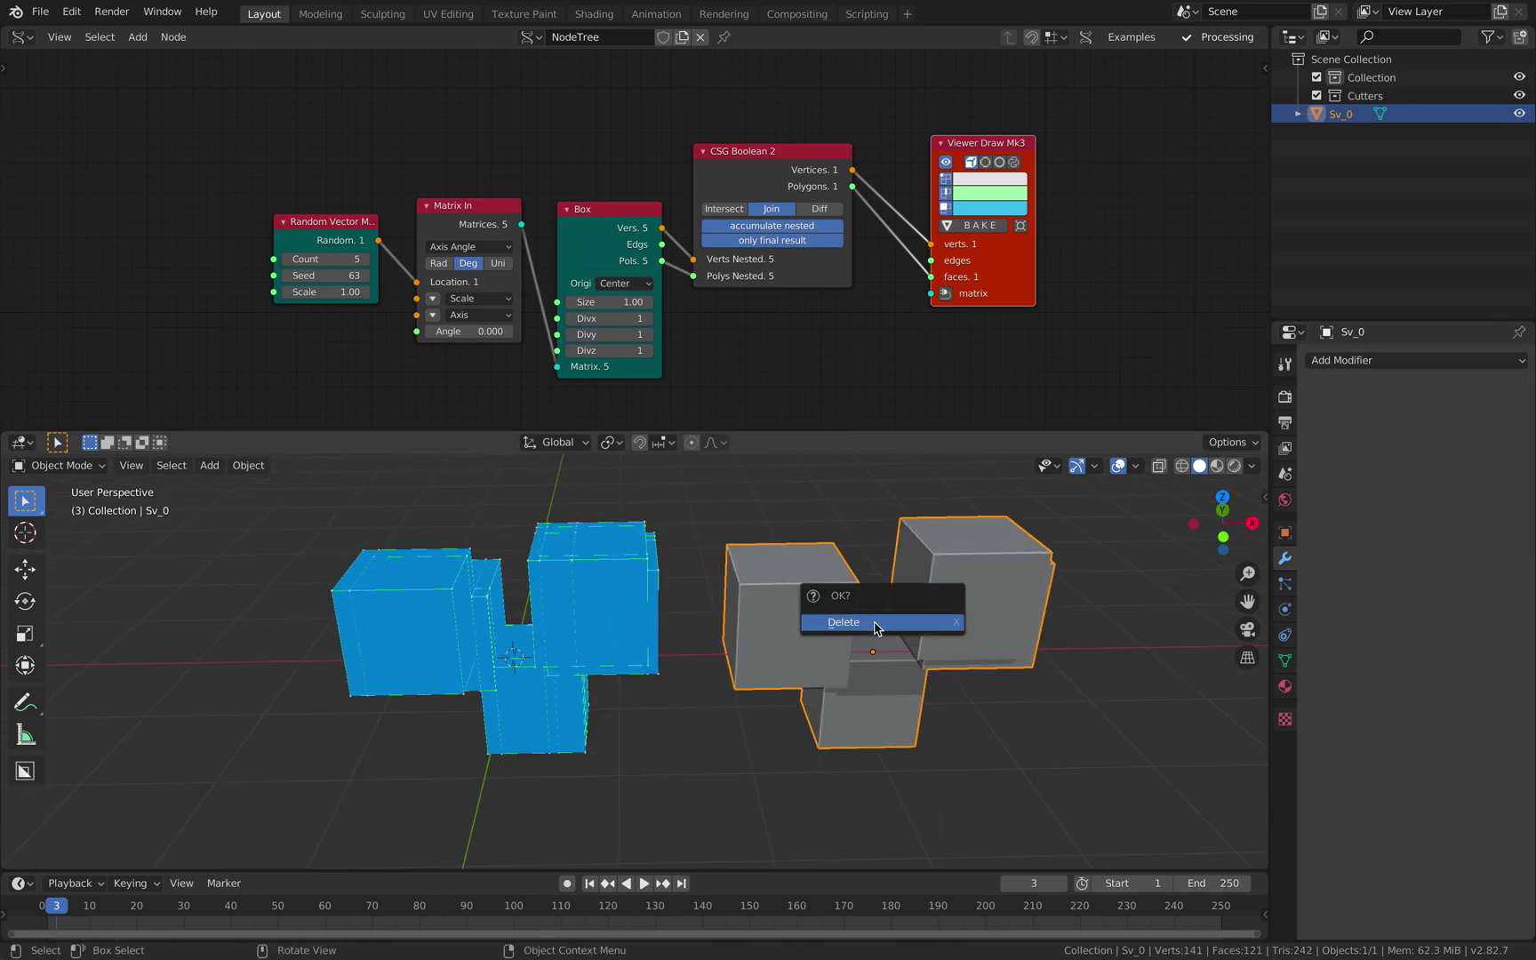
{"action": "left_click", "coordinate": [844, 620]}
{"action": "key", "text": "Home"}
{"action": "key", "text": "ctrl+s"}
{"action": "scroll", "coordinate": [816, 641], "scroll_direction": "up", "scroll_amount": 1}
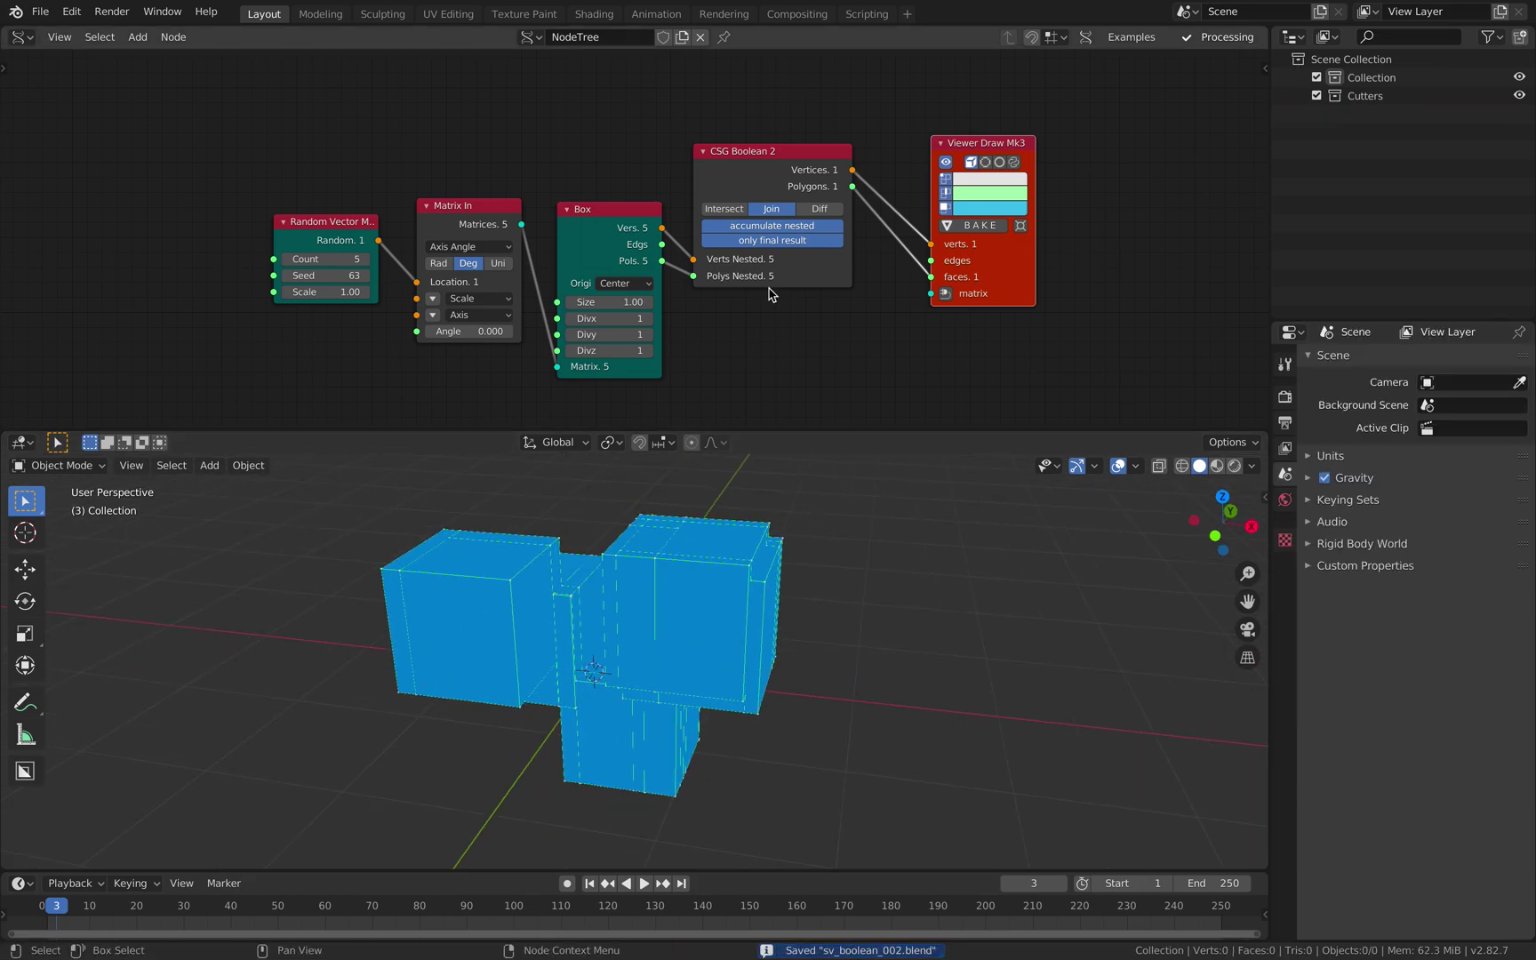
Step: Spread out the Matrix In and Random Vector MK2 nodes, and set Random Vector's Seed to 113 and Scale to 0.76
{"action": "scroll", "coordinate": [770, 285], "scroll_direction": "up", "scroll_amount": 1}
{"action": "scroll", "coordinate": [681, 270], "scroll_direction": "up", "scroll_amount": 1}
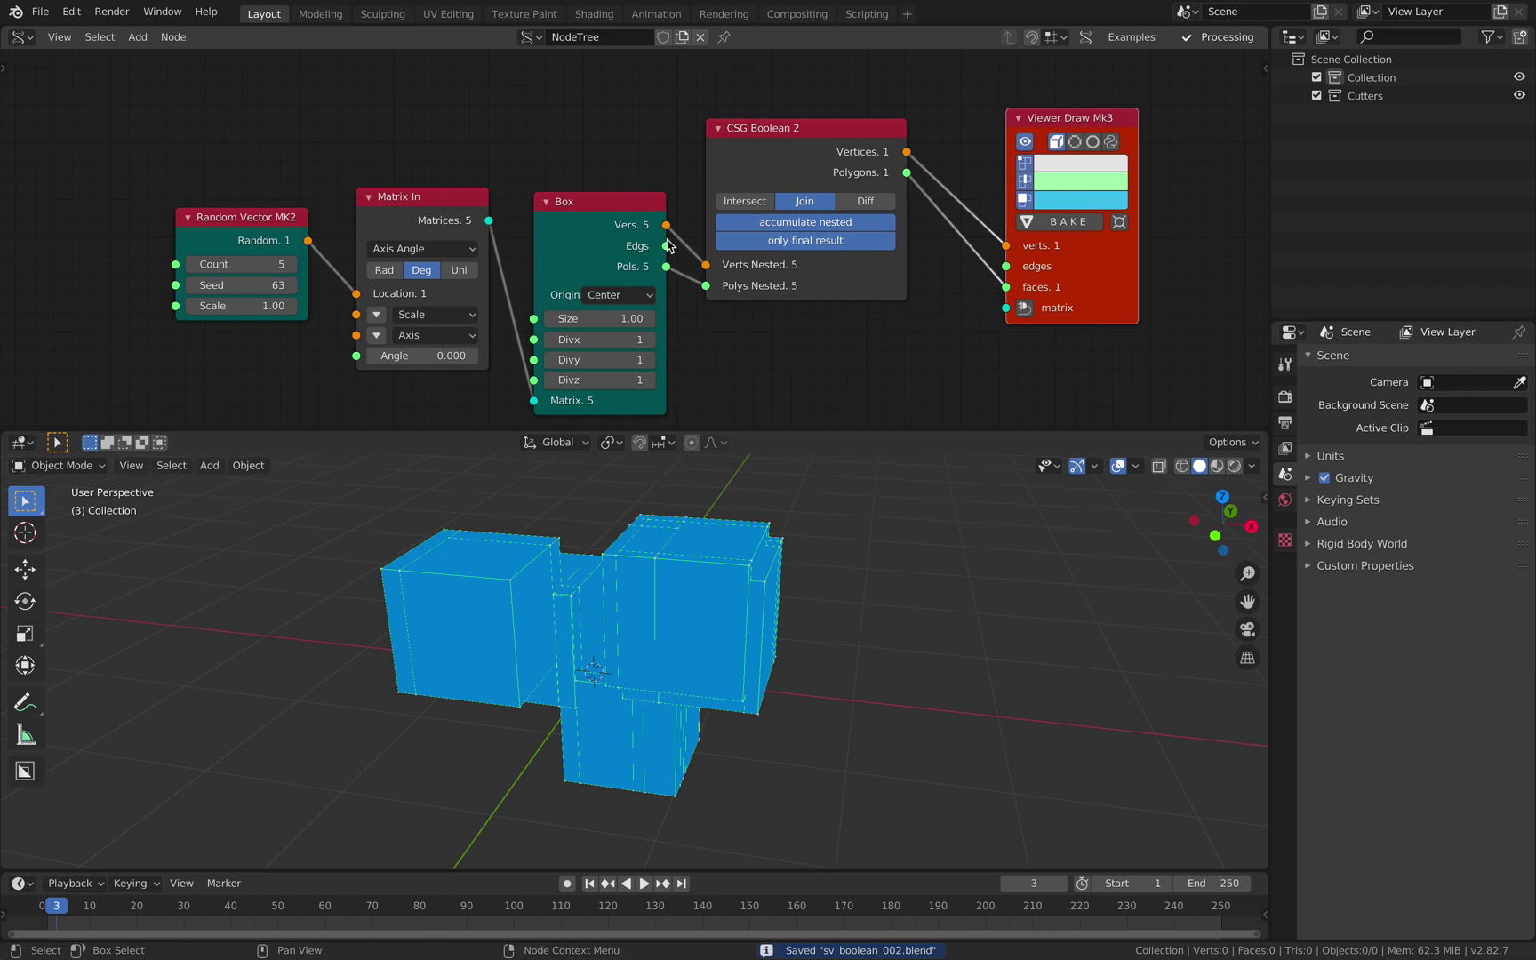
{"action": "middle_click_drag", "start_coordinate": [484, 162], "coordinate": [488, 160]}
{"action": "left_click_drag", "start_coordinate": [433, 188], "coordinate": [415, 160]}
{"action": "middle_click_drag", "start_coordinate": [415, 160], "coordinate": [533, 154]}
{"action": "left_click_drag", "start_coordinate": [358, 207], "coordinate": [229, 176]}
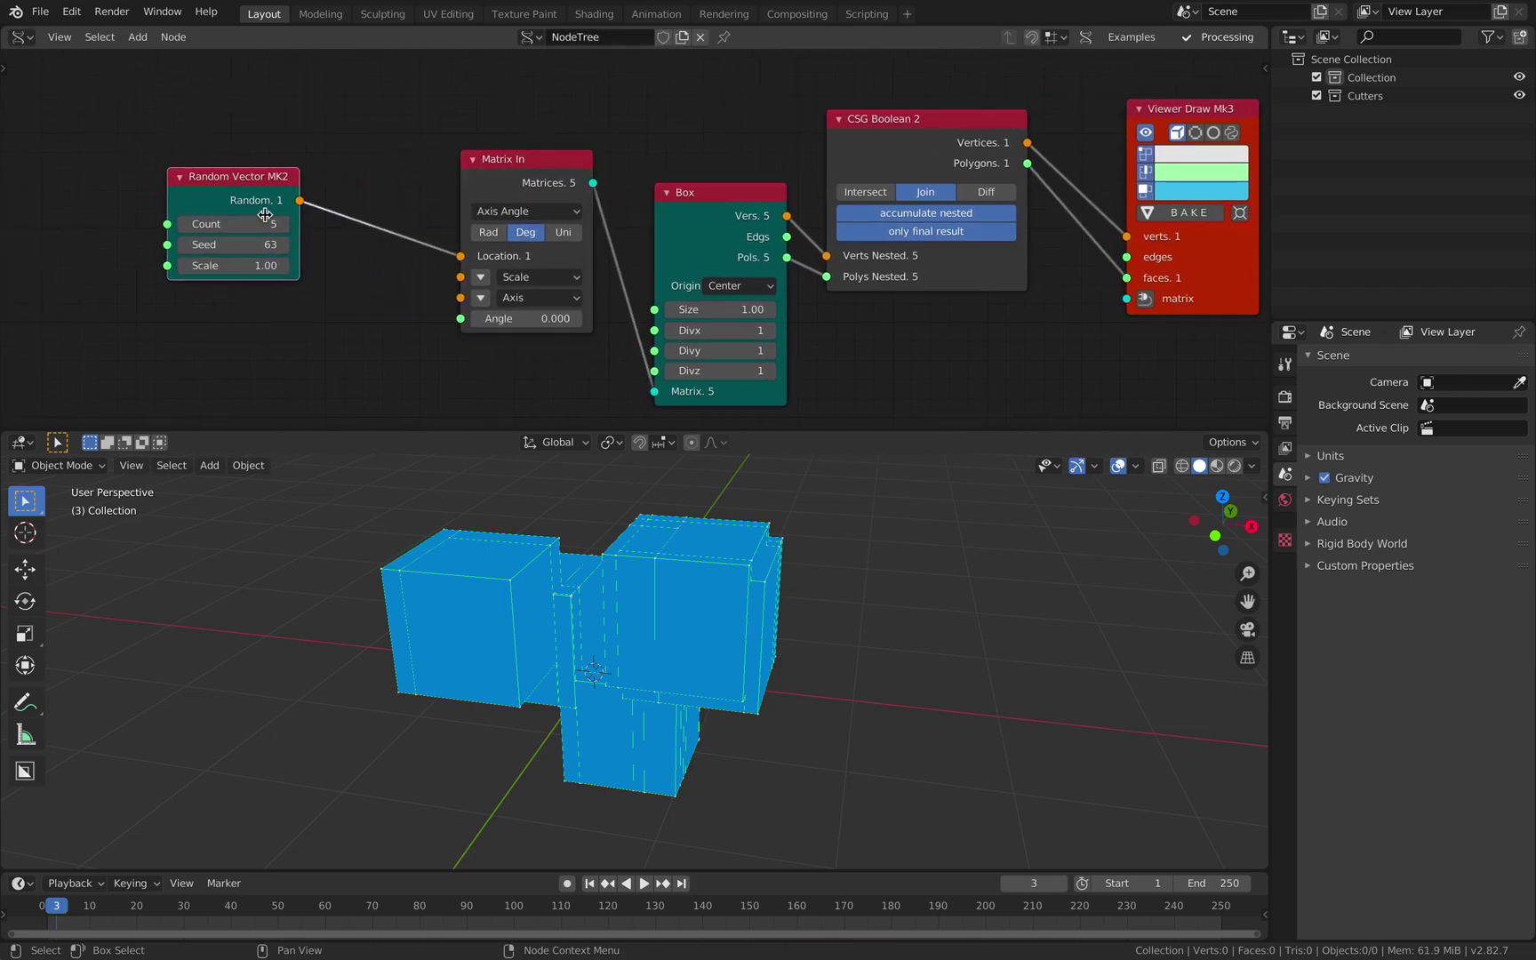
{"action": "left_click_drag", "start_coordinate": [264, 250], "coordinate": [258, 248]}
{"action": "mouse_move", "coordinate": [258, 265]}
{"action": "left_mouse_down"}
{"action": "mouse_move", "coordinate": [285, 265]}
{"action": "mouse_move", "coordinate": [251, 265]}
{"action": "left_mouse_up"}
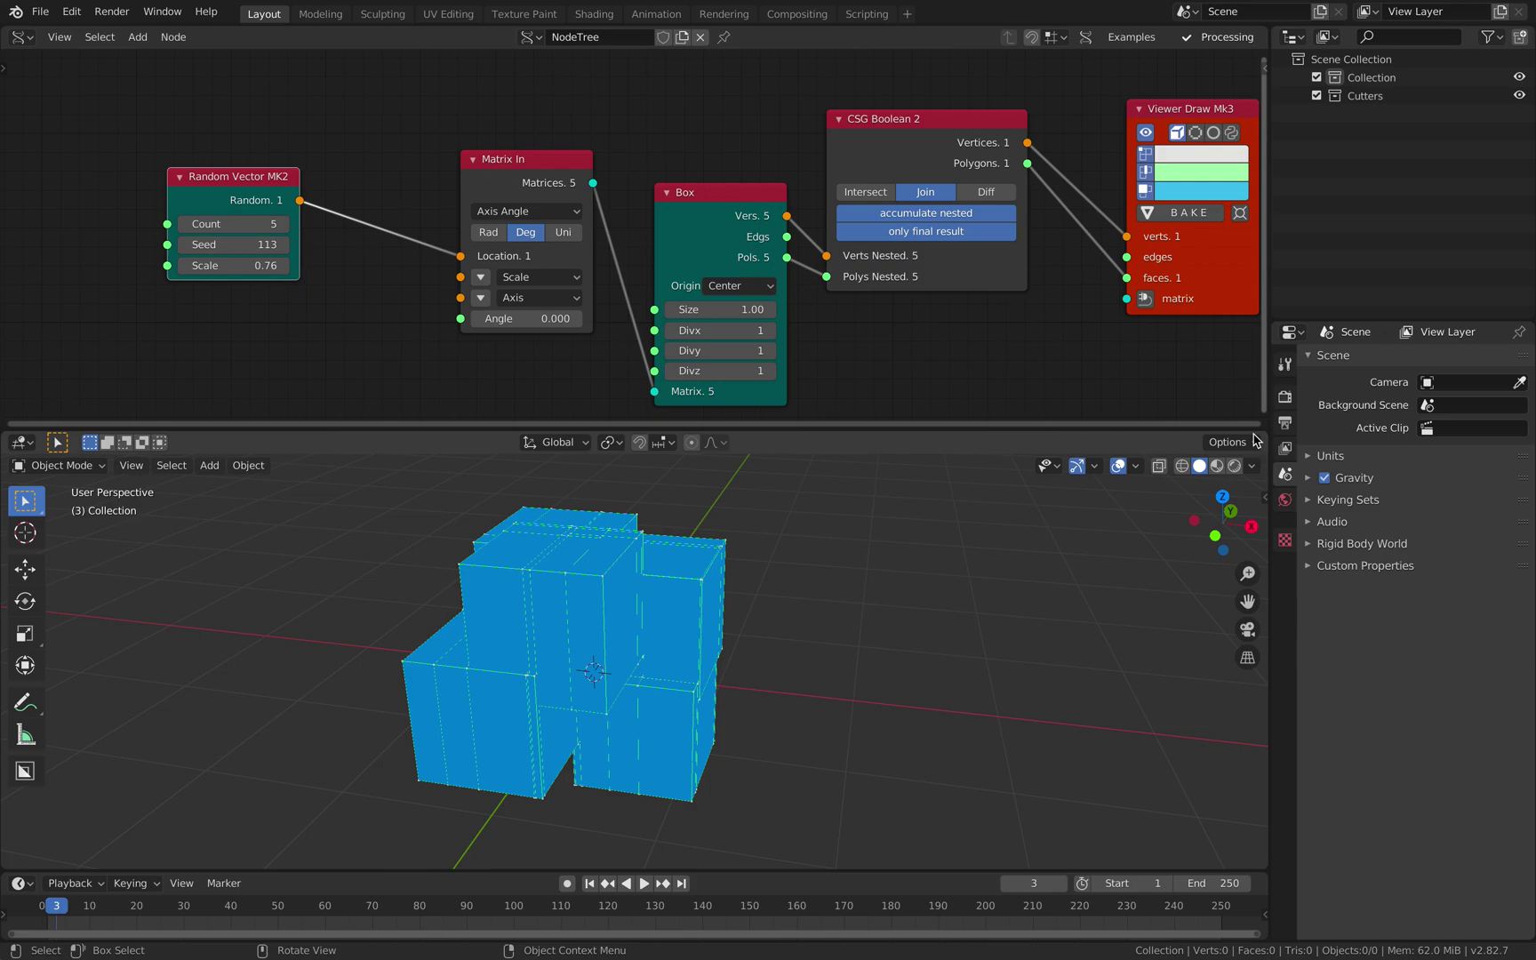
Step: Move the Viewer Draw Mk3 node up out of the way and add a BV Alpha node below it
{"action": "middle_click_drag", "start_coordinate": [1163, 317], "coordinate": [927, 323]}
{"action": "left_click_drag", "start_coordinate": [997, 256], "coordinate": [999, 27]}
{"action": "key", "text": "alt+space"}
{"action": "type", "text": "bv"}
{"action": "key", "text": "Return"}
{"action": "left_click", "coordinate": [864, 224]}
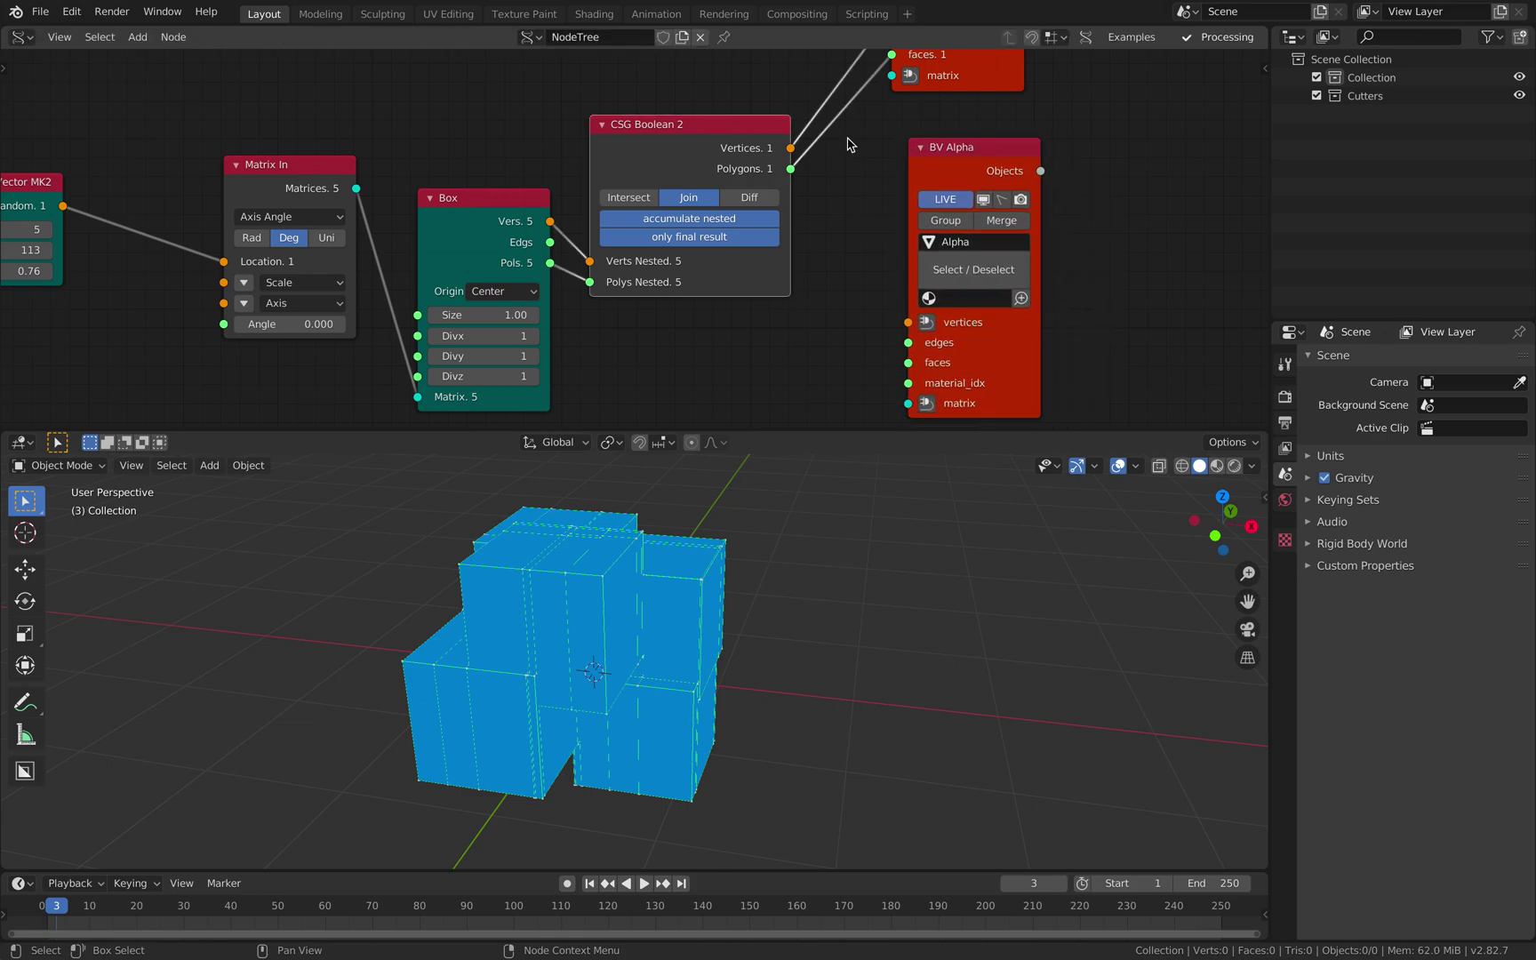
Step: Feed BV Alpha from CSG Boolean 2's vertices and polygons, turn off the Viewer Draw Mk3 display and save the file
{"action": "scroll", "coordinate": [907, 169], "scroll_direction": "up", "scroll_amount": 5, "text": "shift"}
{"action": "left_click", "coordinate": [912, 74]}
{"action": "middle_click_drag", "start_coordinate": [786, 258], "coordinate": [849, 146]}
{"action": "mouse_move", "coordinate": [786, 622]}
{"action": "middle_mouse_down"}
{"action": "mouse_move", "coordinate": [675, 618]}
{"action": "mouse_move", "coordinate": [769, 598]}
{"action": "middle_mouse_up"}
{"action": "key", "text": "ctrl+s"}
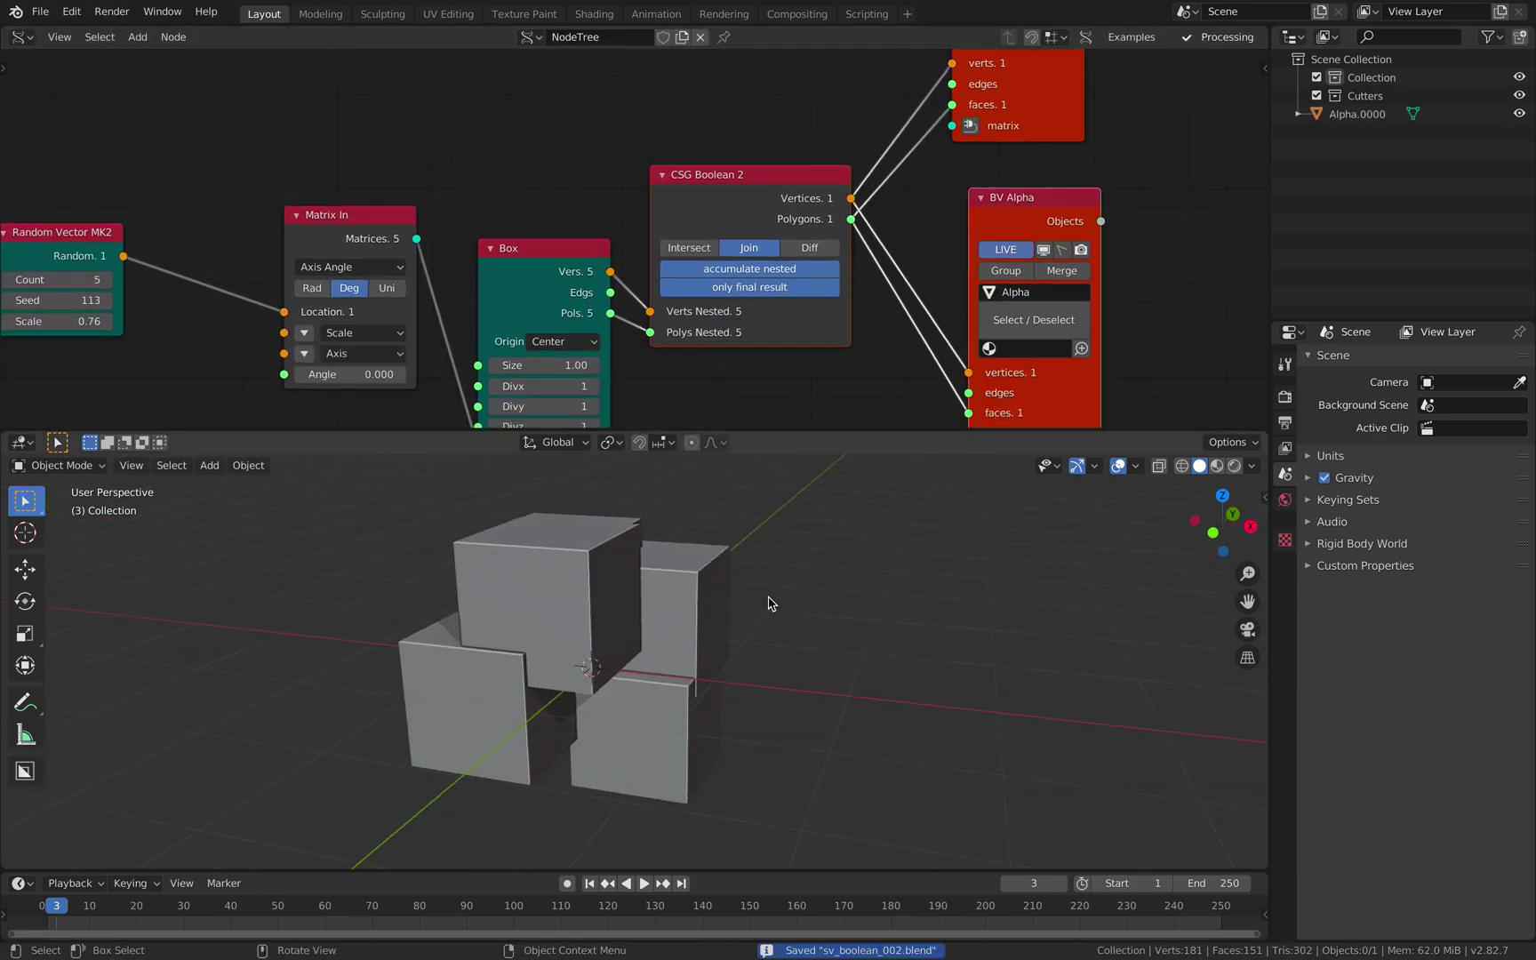
Step: Try Random as the viewport shading color, set it to Material and save the file
{"action": "left_click", "coordinate": [1252, 467]}
{"action": "left_click", "coordinate": [1239, 713]}
{"action": "mouse_move", "coordinate": [978, 640]}
{"action": "middle_mouse_down"}
{"action": "mouse_move", "coordinate": [837, 569]}
{"action": "mouse_move", "coordinate": [774, 626]}
{"action": "middle_mouse_up"}
{"action": "left_click", "coordinate": [1252, 467]}
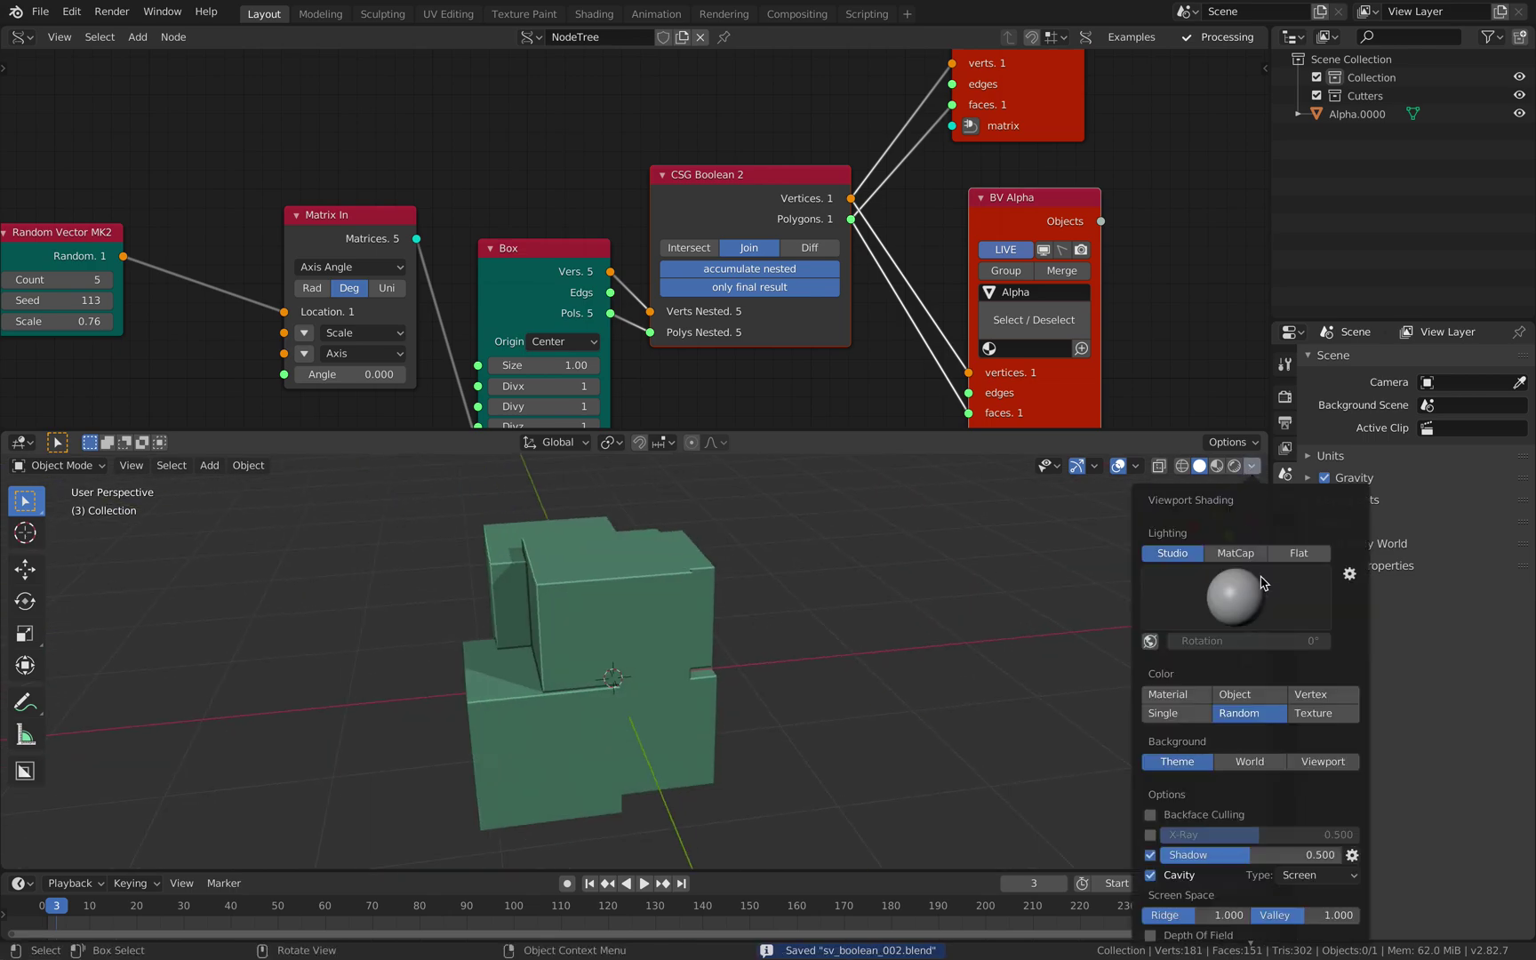
{"action": "left_click", "coordinate": [1187, 695]}
{"action": "middle_click_drag", "start_coordinate": [781, 617], "coordinate": [711, 569]}
{"action": "middle_click_drag", "start_coordinate": [488, 255], "coordinate": [590, 210]}
{"action": "key", "text": "ctrl+s"}
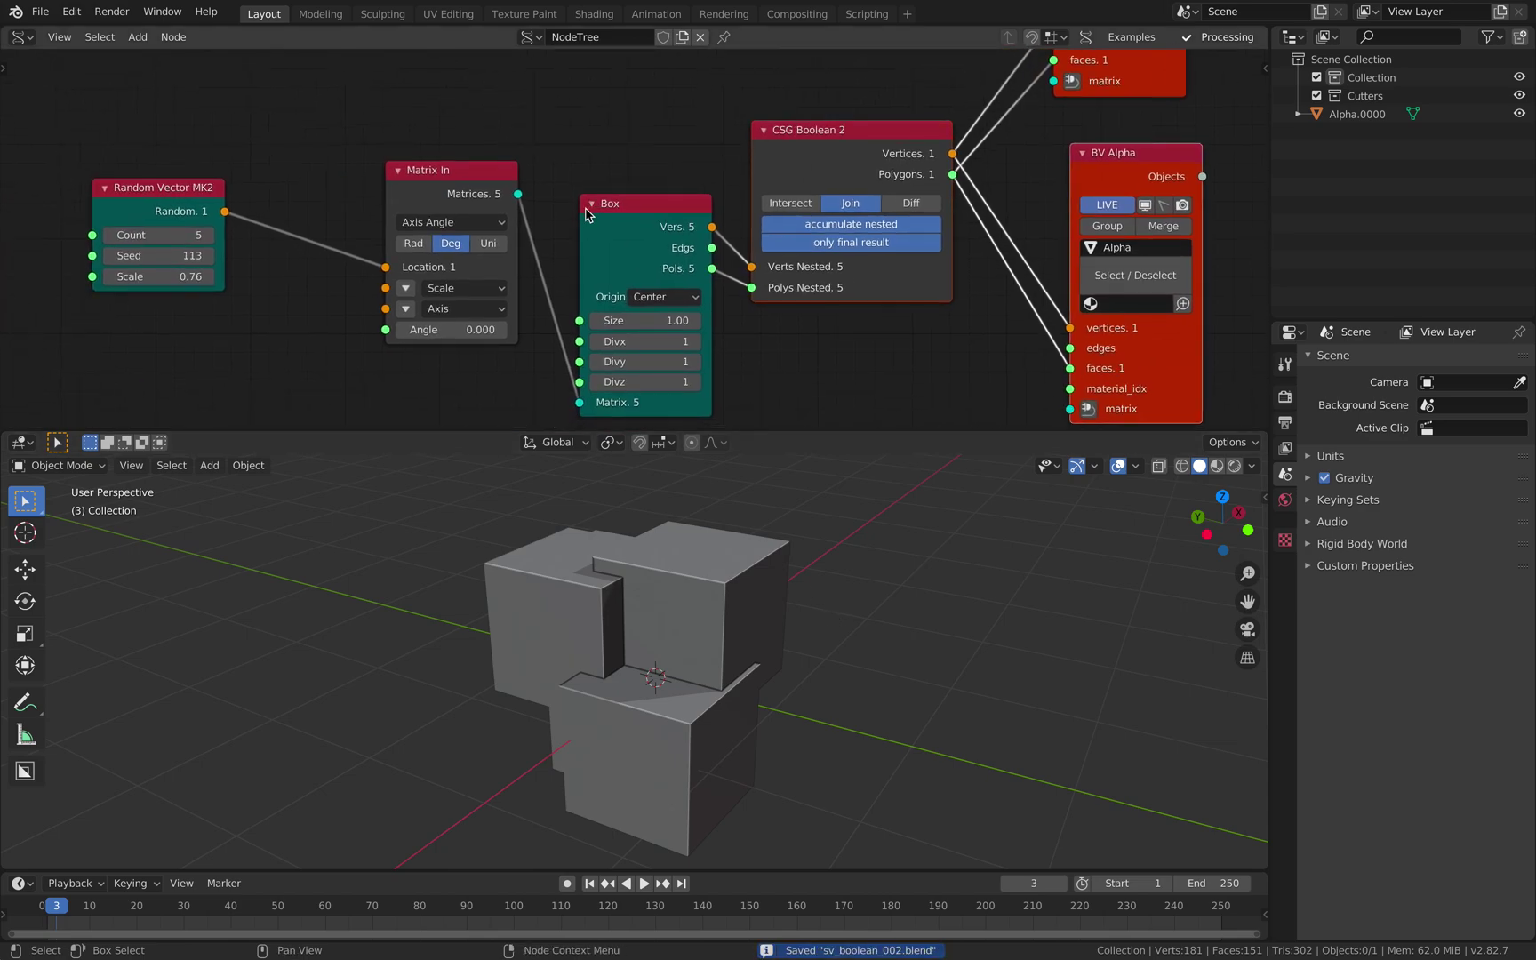
Step: Set Random Vector's Seed to 155 and Box's Size to 0.83, and line up the Random Vector and Matrix In nodes
{"action": "left_click_drag", "start_coordinate": [160, 255], "coordinate": [239, 255]}
{"action": "left_click_drag", "start_coordinate": [410, 196], "coordinate": [340, 270]}
{"action": "left_click_drag", "start_coordinate": [193, 204], "coordinate": [182, 256]}
{"action": "middle_click_drag", "start_coordinate": [387, 298], "coordinate": [392, 313]}
{"action": "left_click_drag", "start_coordinate": [636, 341], "coordinate": [610, 340]}
{"action": "middle_click_drag", "start_coordinate": [711, 578], "coordinate": [756, 579]}
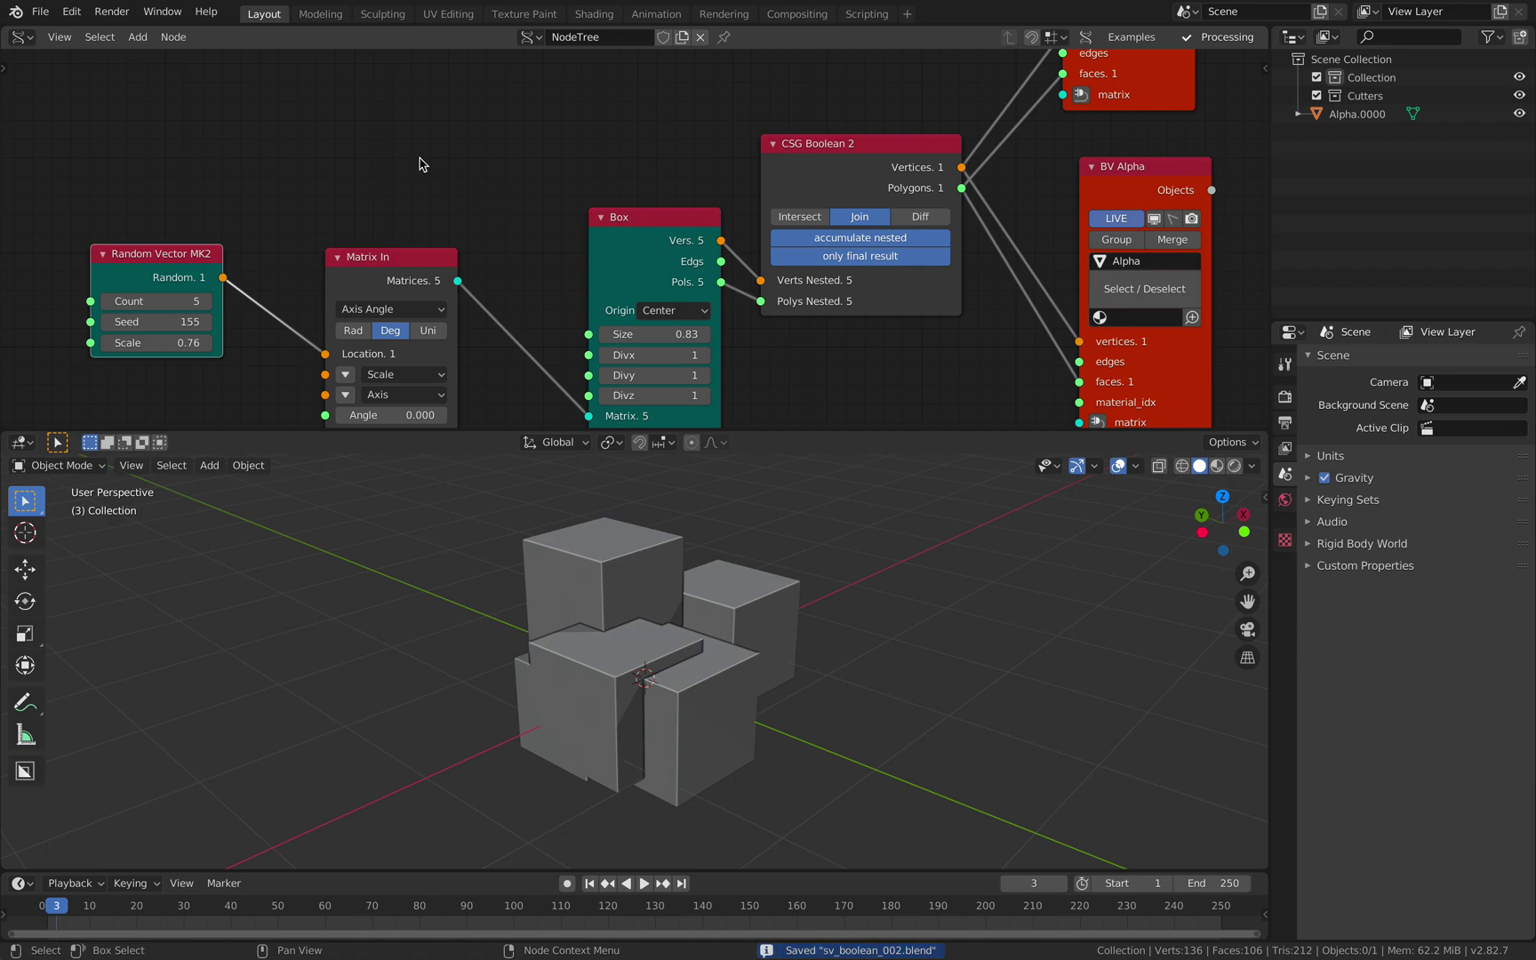
Step: Add a Random Num Gen node above the Matrix In node
{"action": "key", "text": "alt+space"}
{"action": "type", "text": "rand"}
{"action": "left_click", "coordinate": [469, 263]}
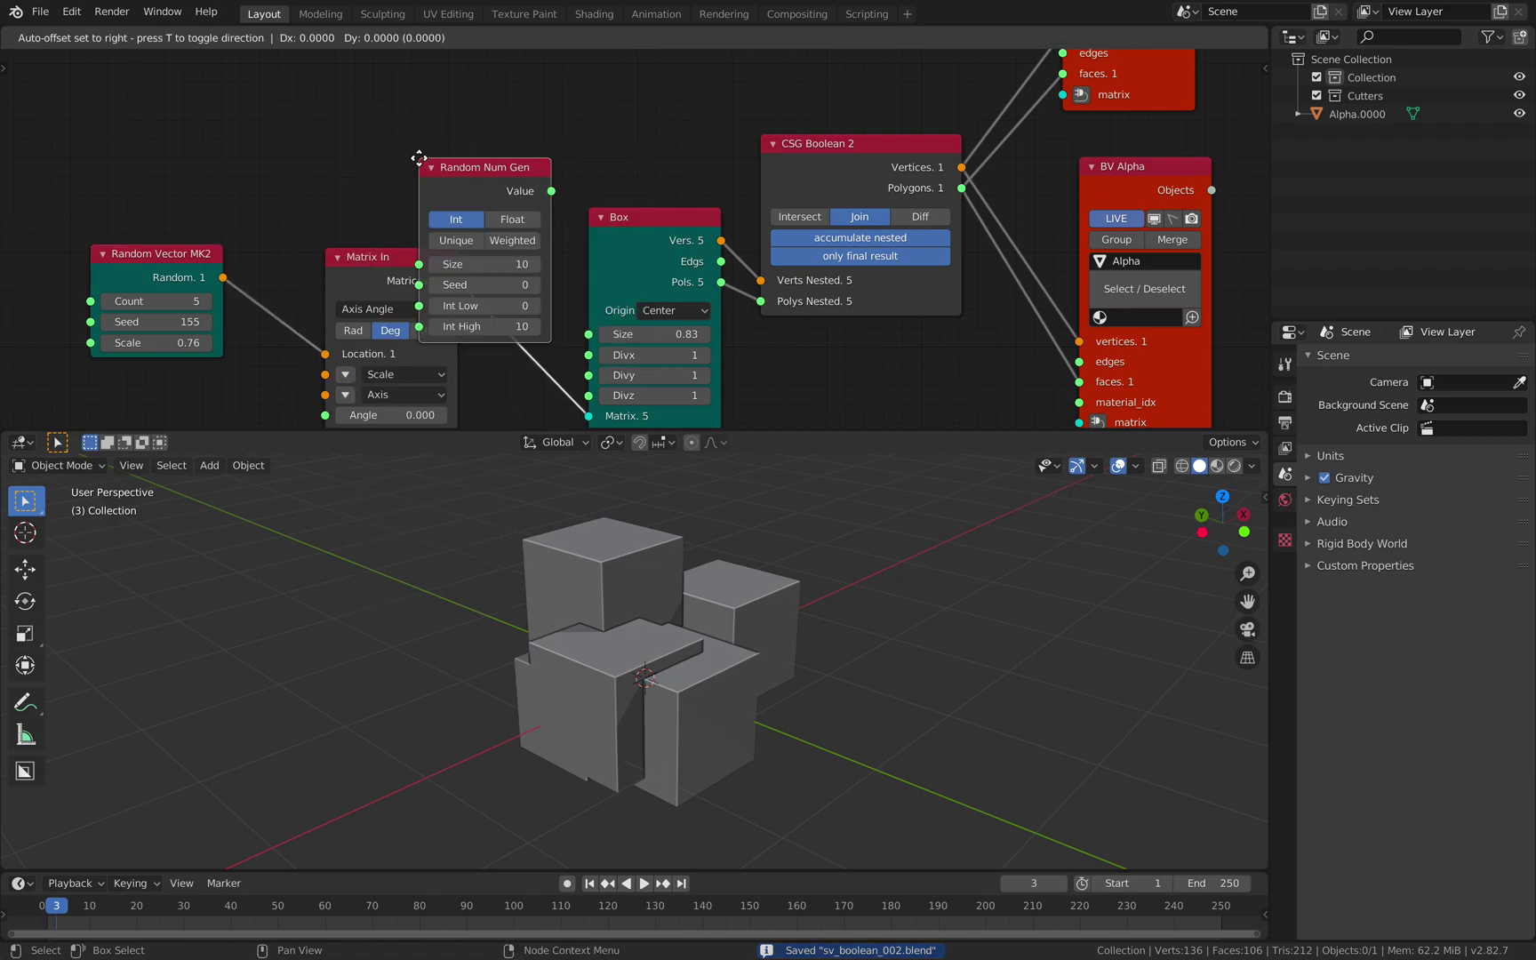
{"action": "left_click", "coordinate": [392, 151]}
{"action": "middle_click_drag", "start_coordinate": [300, 113], "coordinate": [328, 168]}
{"action": "middle_click_drag", "start_coordinate": [214, 246], "coordinate": [294, 196]}
Step: Add an A Number node with integer value 5 and link it to Random Vector's Count and Random Num Gen's Size
{"action": "key", "text": "alt+space"}
{"action": "type", "text": "number"}
{"action": "key", "text": "Return"}
{"action": "left_click", "coordinate": [165, 147]}
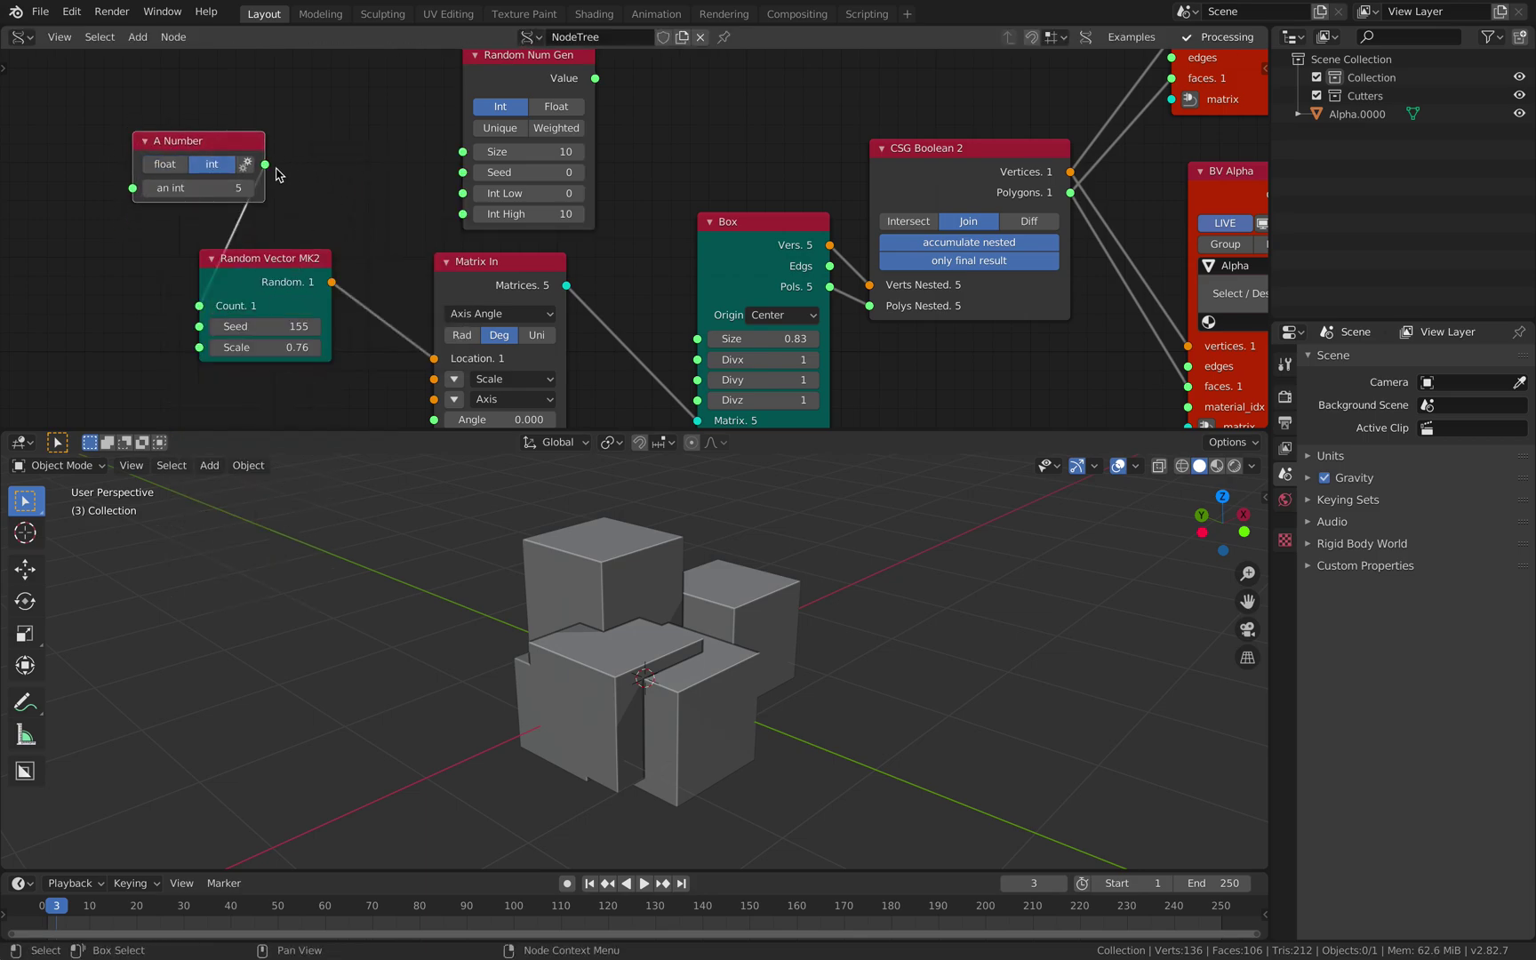
{"action": "left_click_drag", "start_coordinate": [227, 142], "coordinate": [123, 172]}
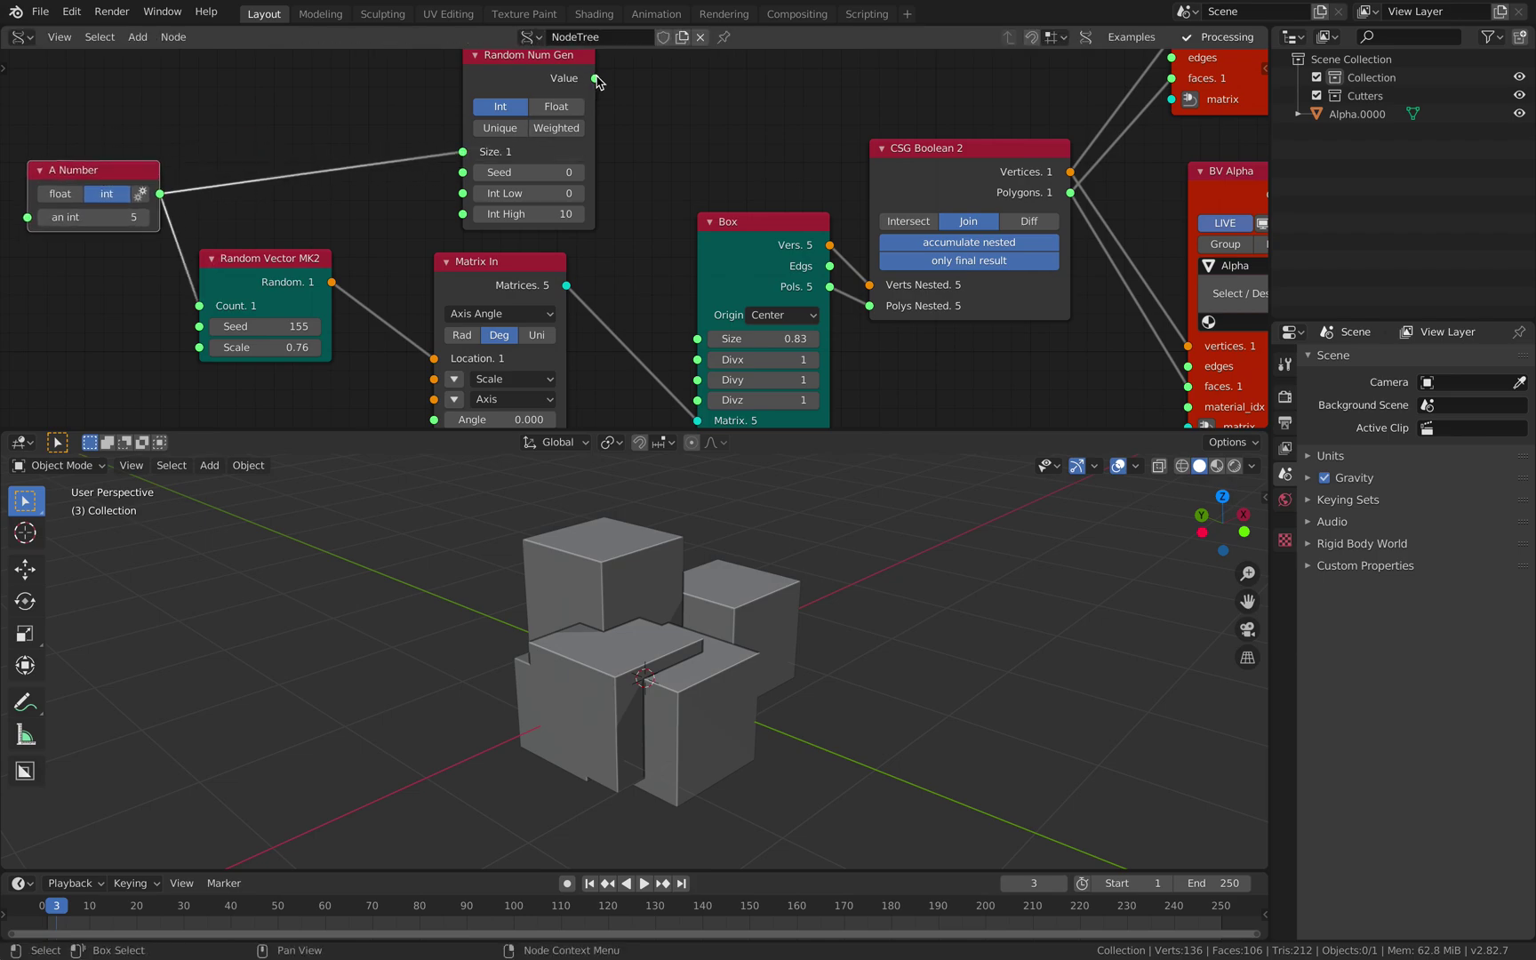
Step: Link Random Num Gen's Value to Box's Size and switch the generator to Float
{"action": "left_click_drag", "start_coordinate": [695, 330], "coordinate": [698, 338]}
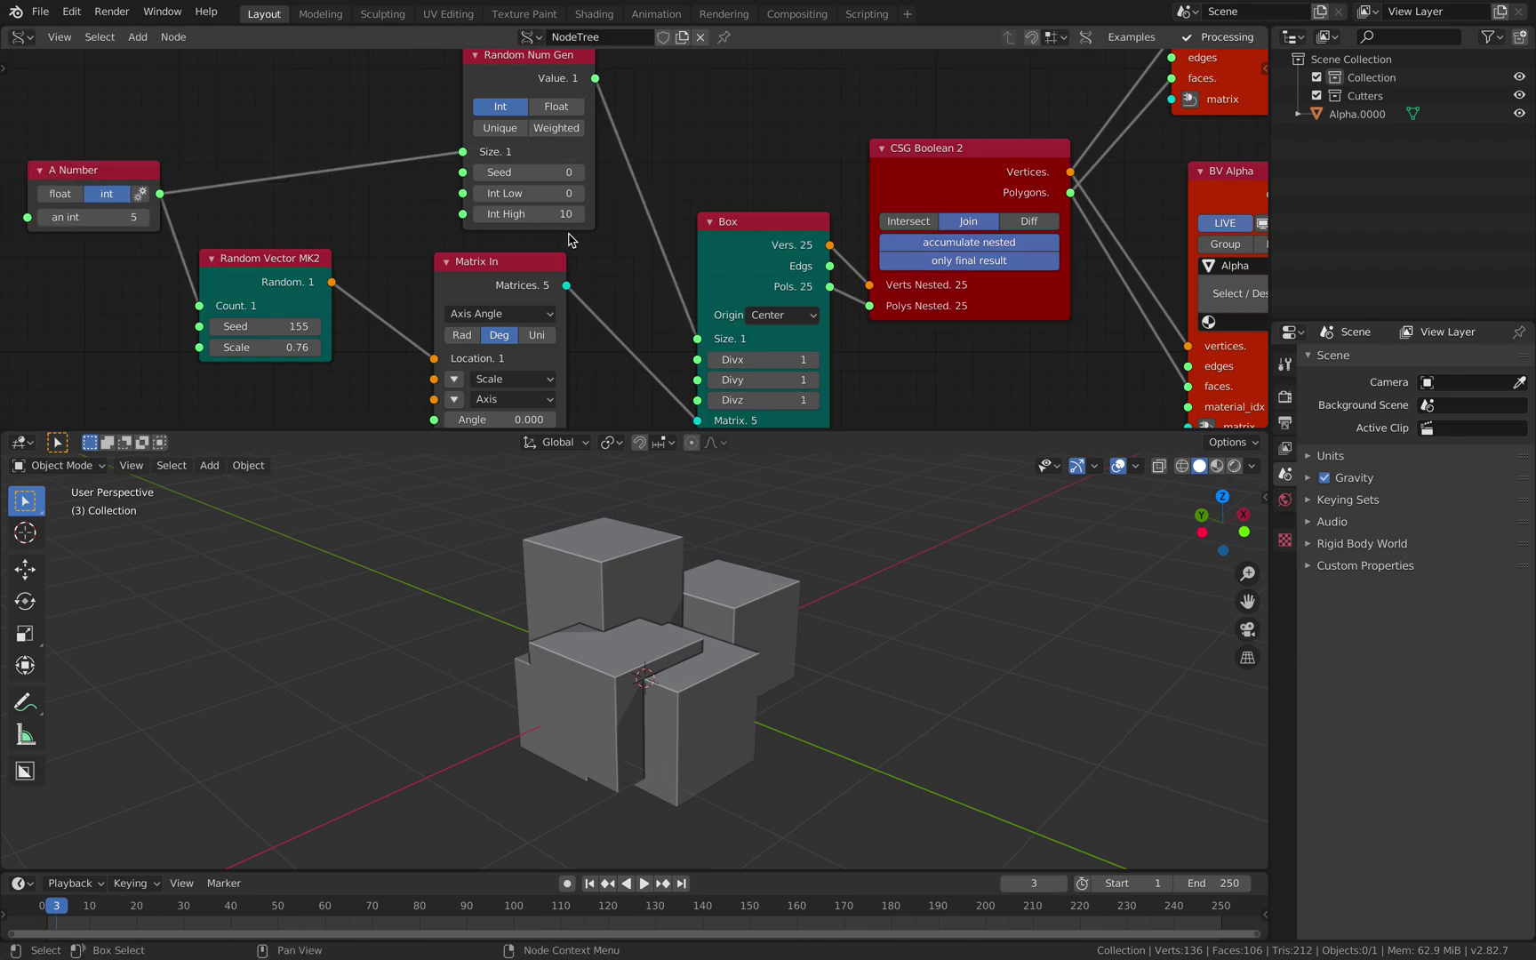
{"action": "left_click", "coordinate": [584, 112]}
{"action": "scroll", "coordinate": [584, 114], "scroll_direction": "down", "scroll_amount": 1}
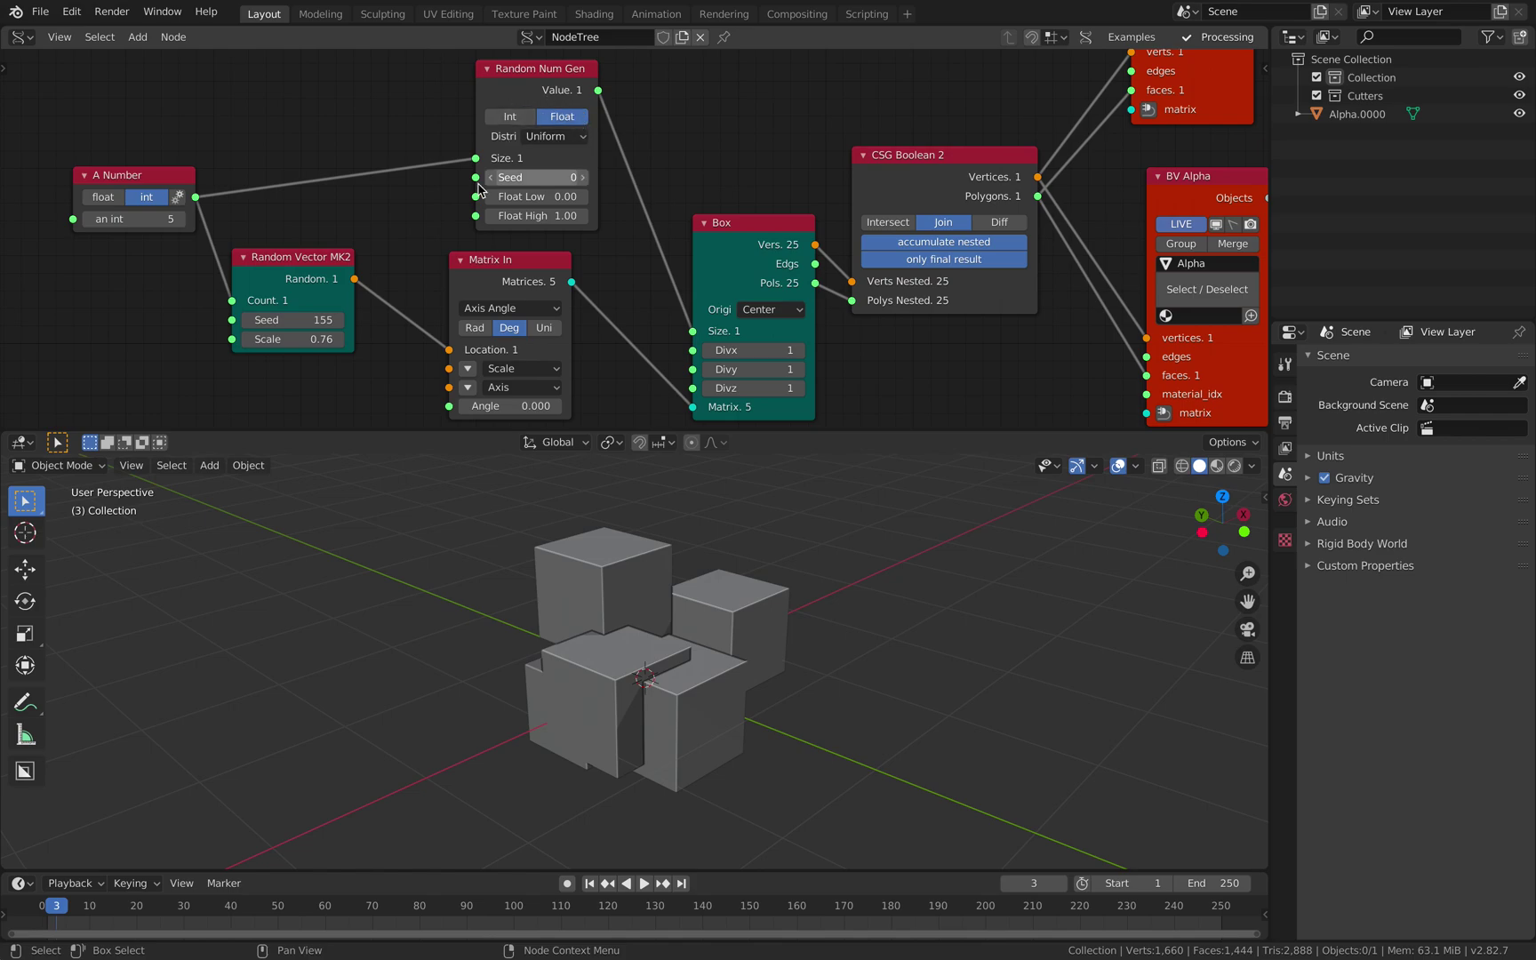
Step: Delete the Random Num Gen node and move the A Number node away from Random Vector
{"action": "middle_click_drag", "start_coordinate": [741, 245], "coordinate": [763, 222]}
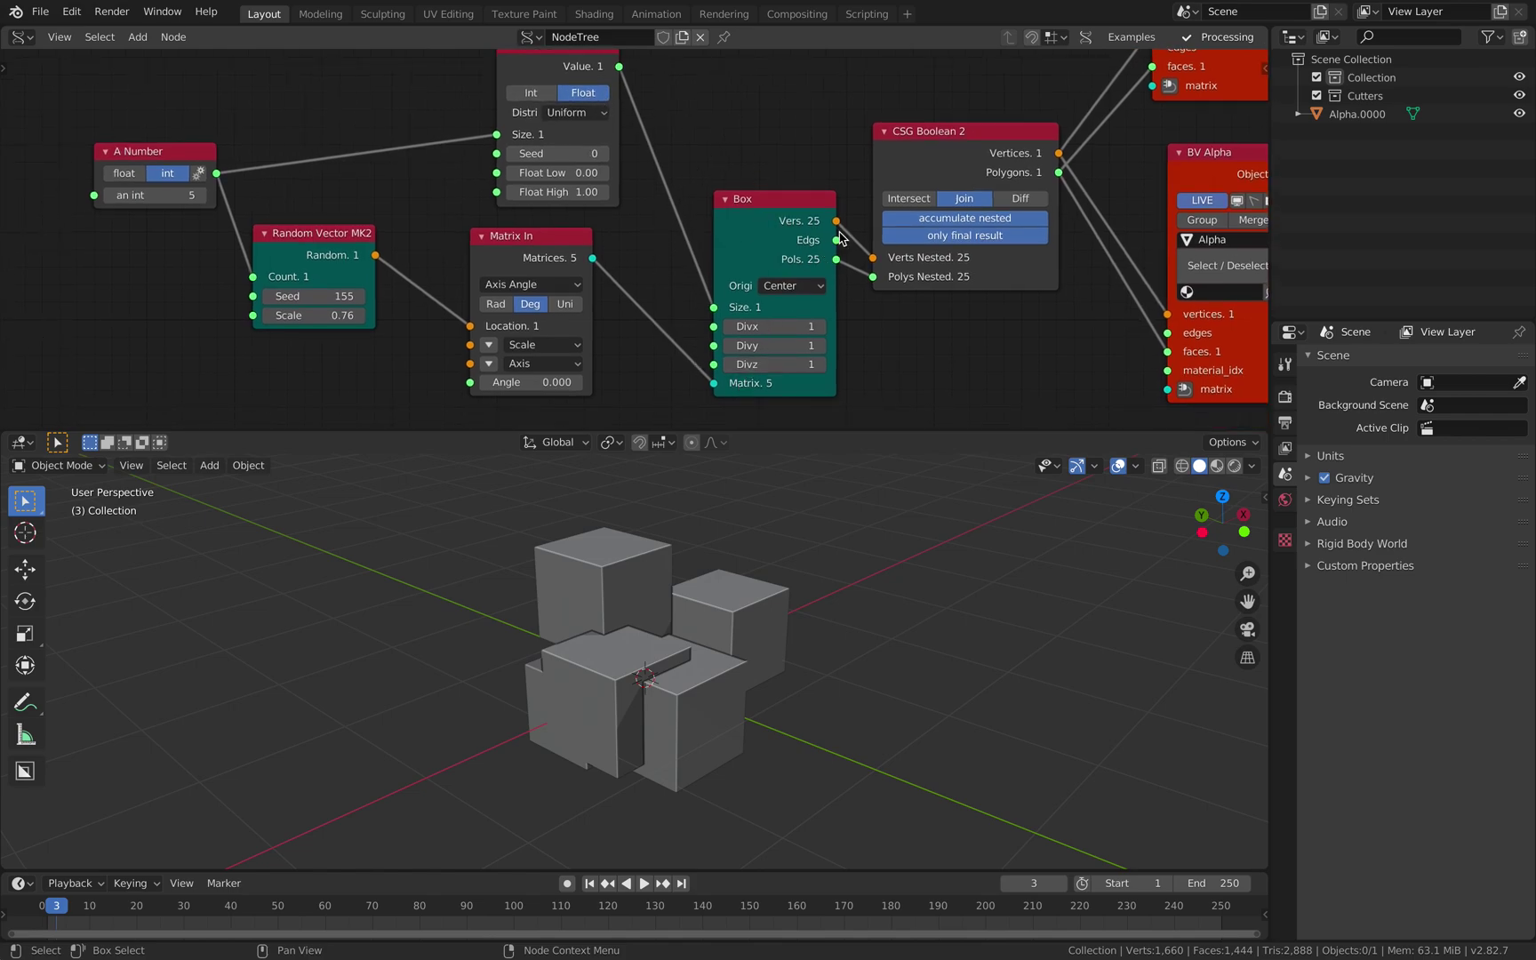
{"action": "middle_click_drag", "start_coordinate": [687, 211], "coordinate": [701, 240]}
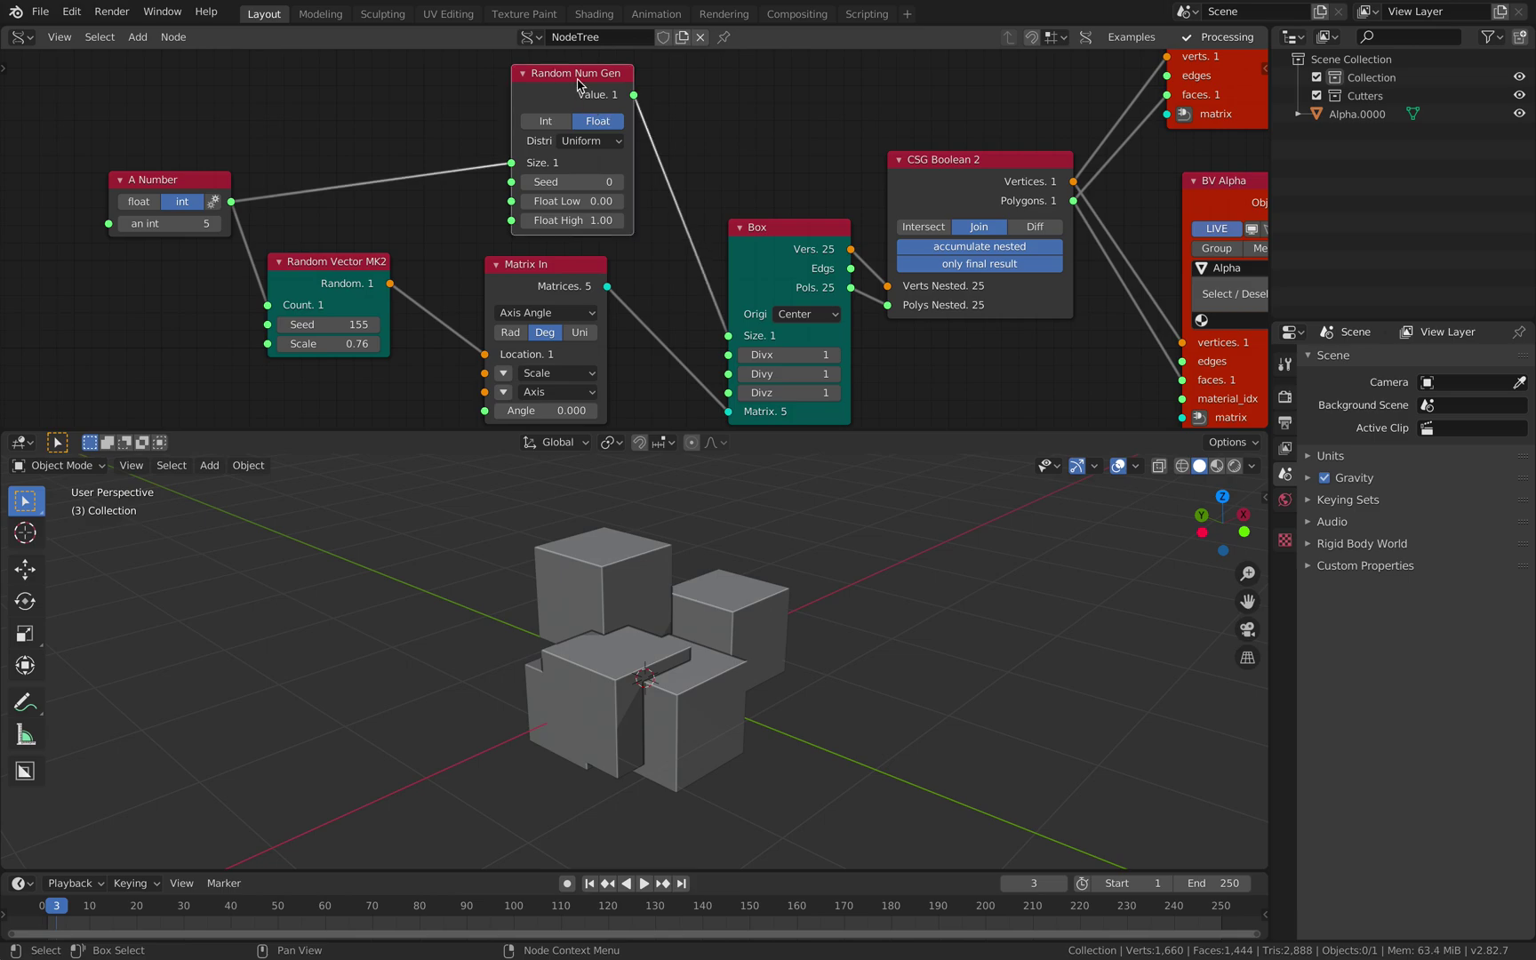
{"action": "key", "text": "x"}
{"action": "left_click_drag", "start_coordinate": [198, 184], "coordinate": [131, 210]}
{"action": "middle_click_drag", "start_coordinate": [342, 281], "coordinate": [373, 194]}
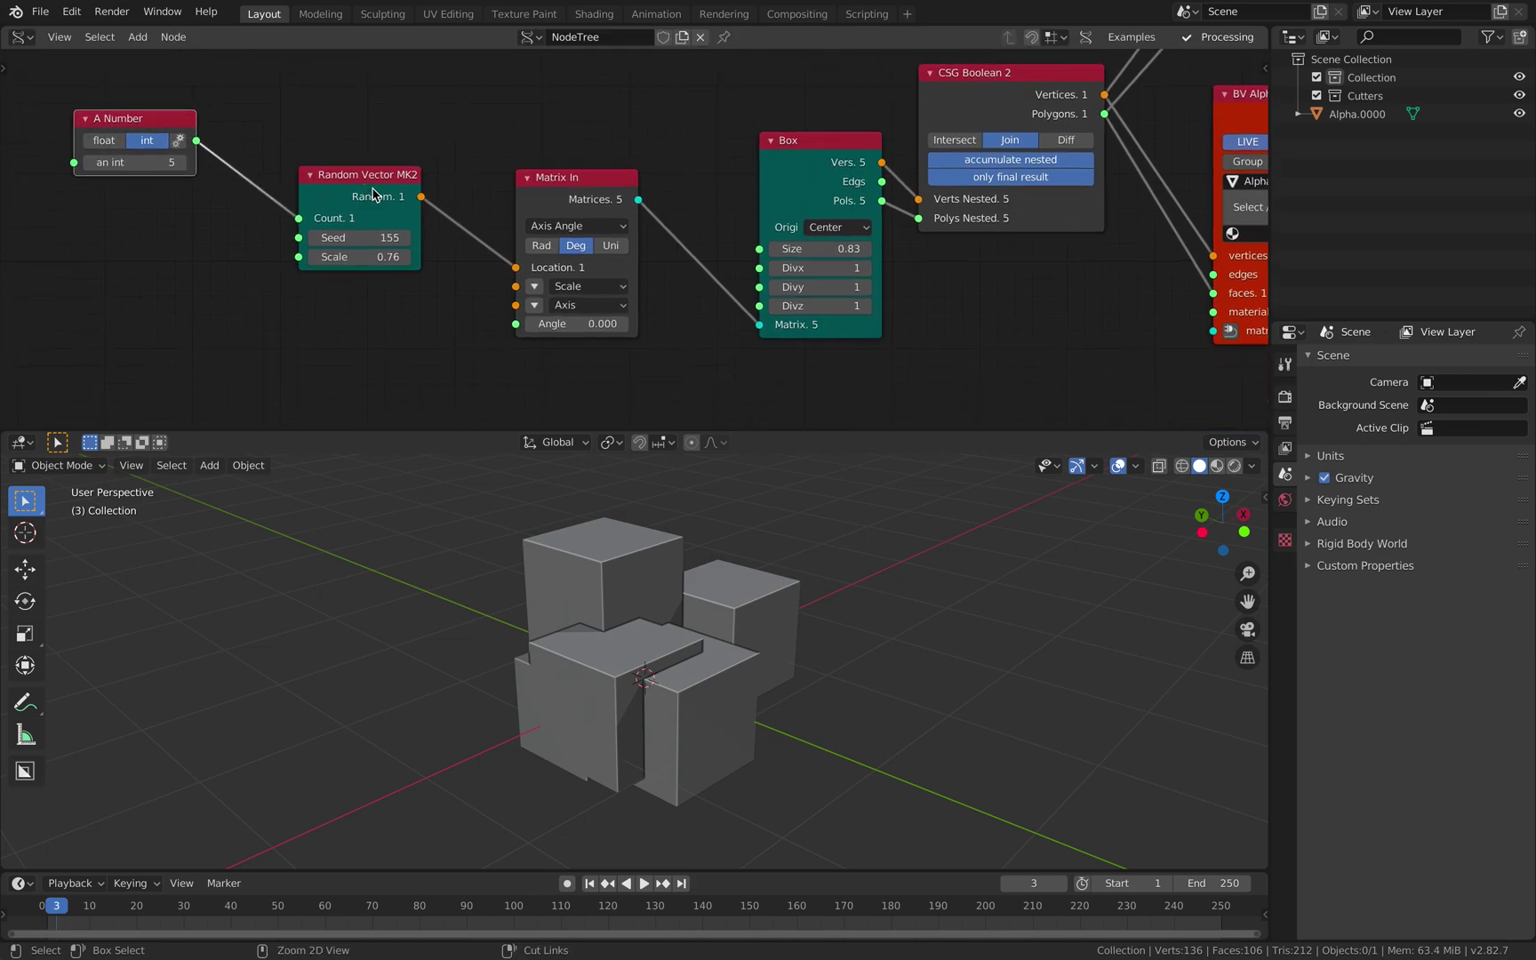
Step: Rearrange the Matrix In and Random Vector nodes and expand Matrix In's Scale values
{"action": "left_click_drag", "start_coordinate": [552, 197], "coordinate": [551, 158]}
{"action": "left_click_drag", "start_coordinate": [364, 177], "coordinate": [358, 157]}
{"action": "left_click_drag", "start_coordinate": [624, 212], "coordinate": [658, 229]}
{"action": "left_click", "coordinate": [567, 263]}
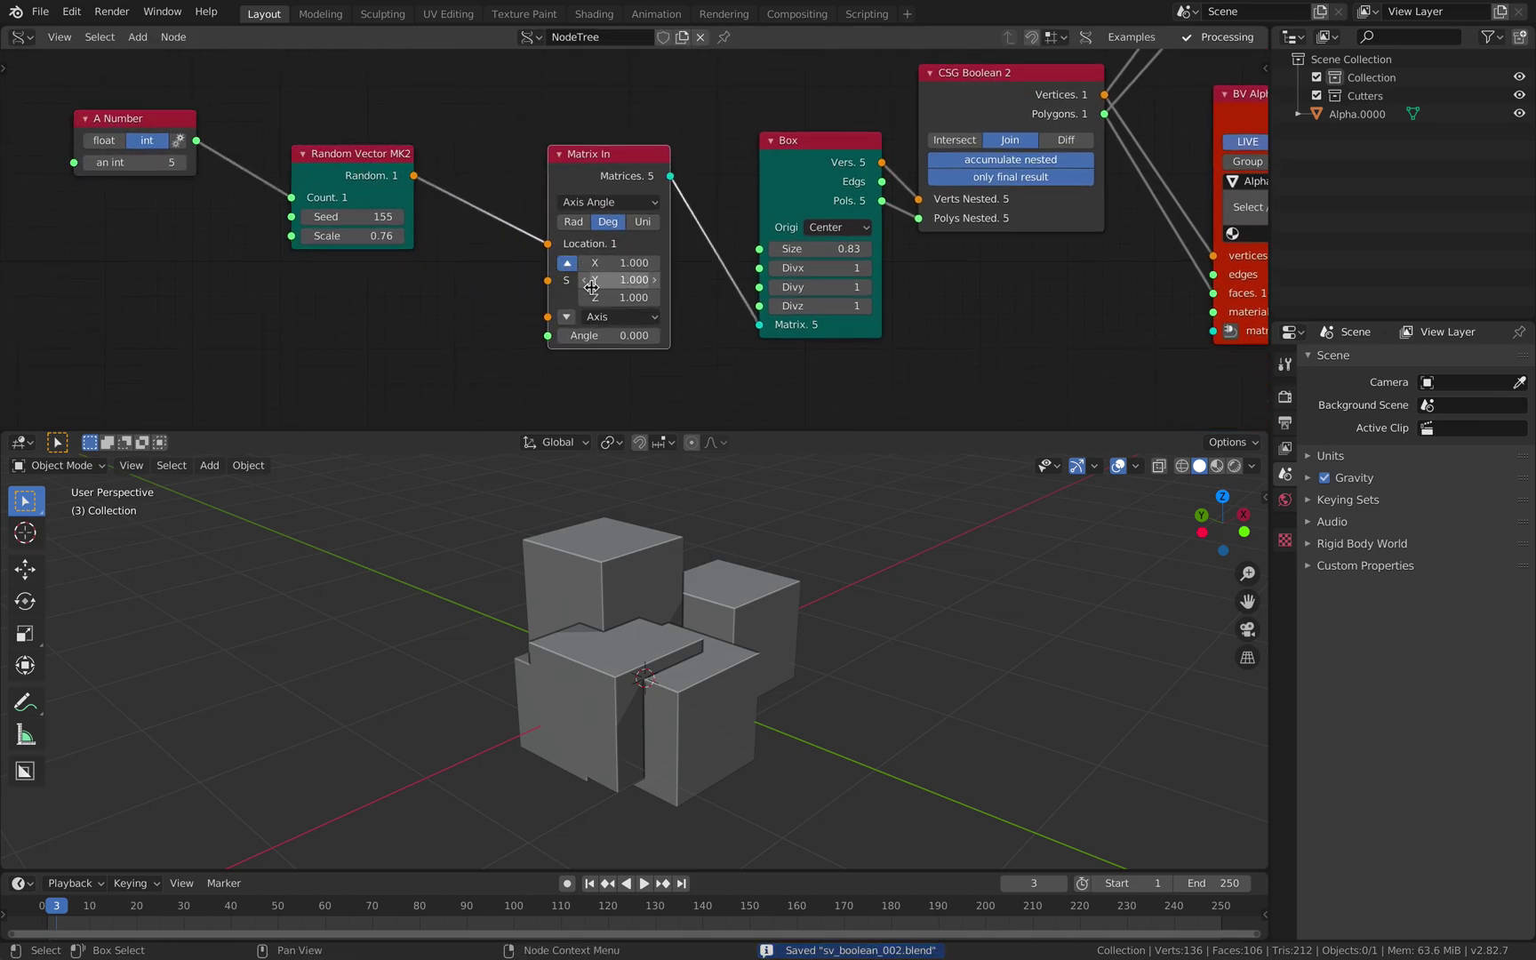
Step: Duplicate the Random Vector node below the original, link A Number to its Count, and set its Seed to 199
{"action": "middle_click_drag", "start_coordinate": [303, 186], "coordinate": [466, 171]}
{"action": "left_click_drag", "start_coordinate": [296, 118], "coordinate": [151, 104]}
{"action": "left_click_drag", "start_coordinate": [573, 195], "coordinate": [379, 177]}
{"action": "key", "text": "shift+d"}
{"action": "left_click", "coordinate": [375, 301]}
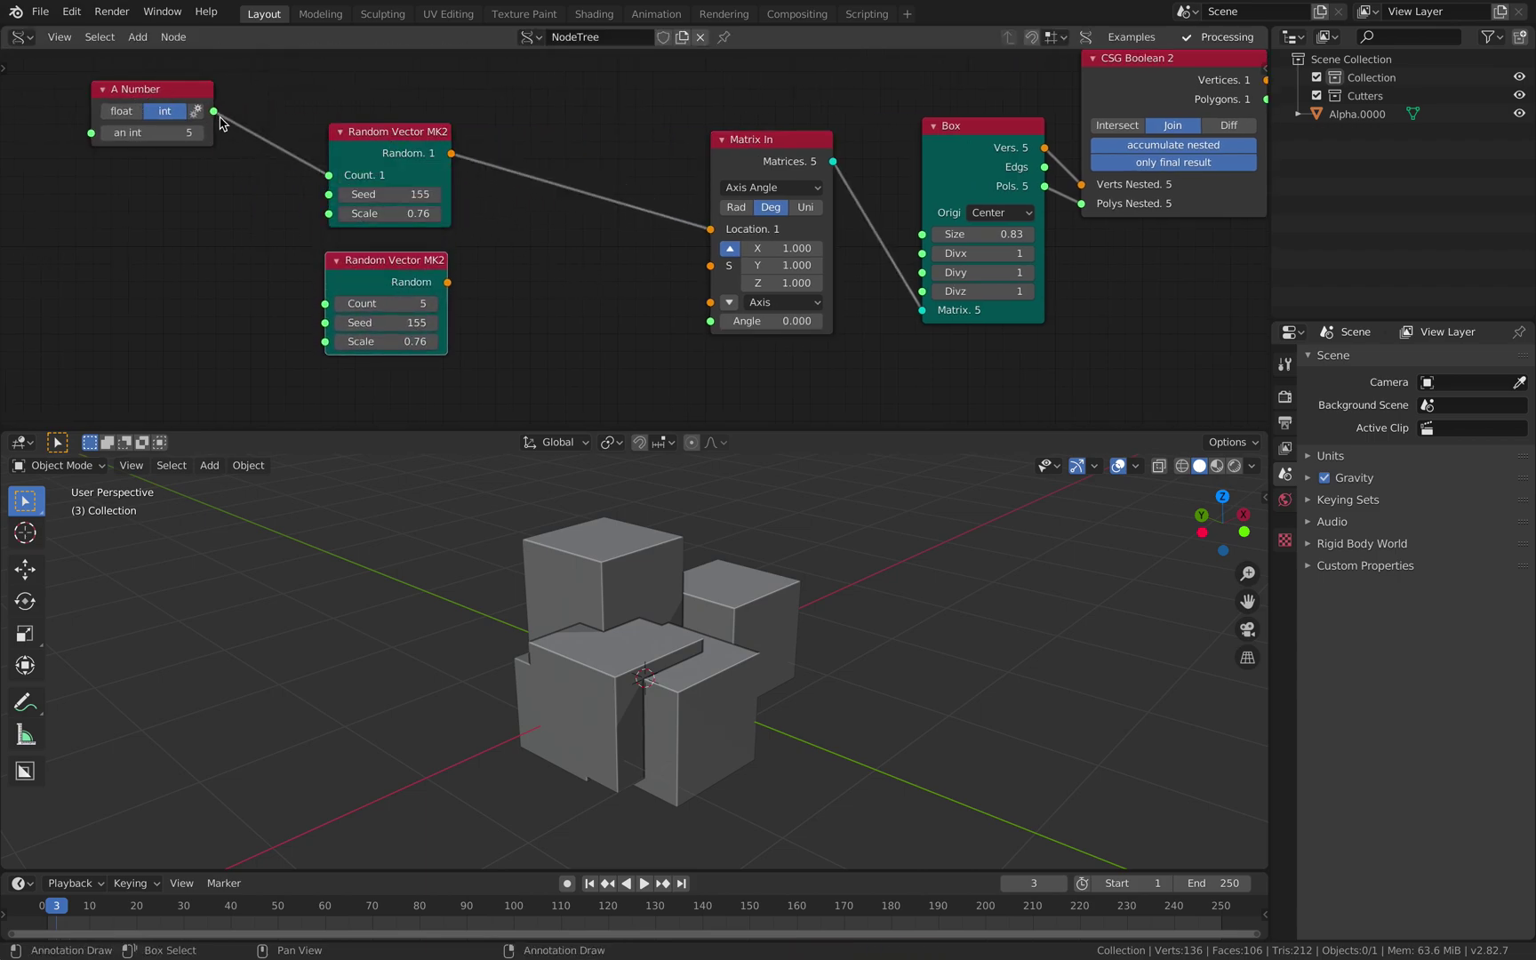
{"action": "left_click_drag", "start_coordinate": [333, 306], "coordinate": [327, 304]}
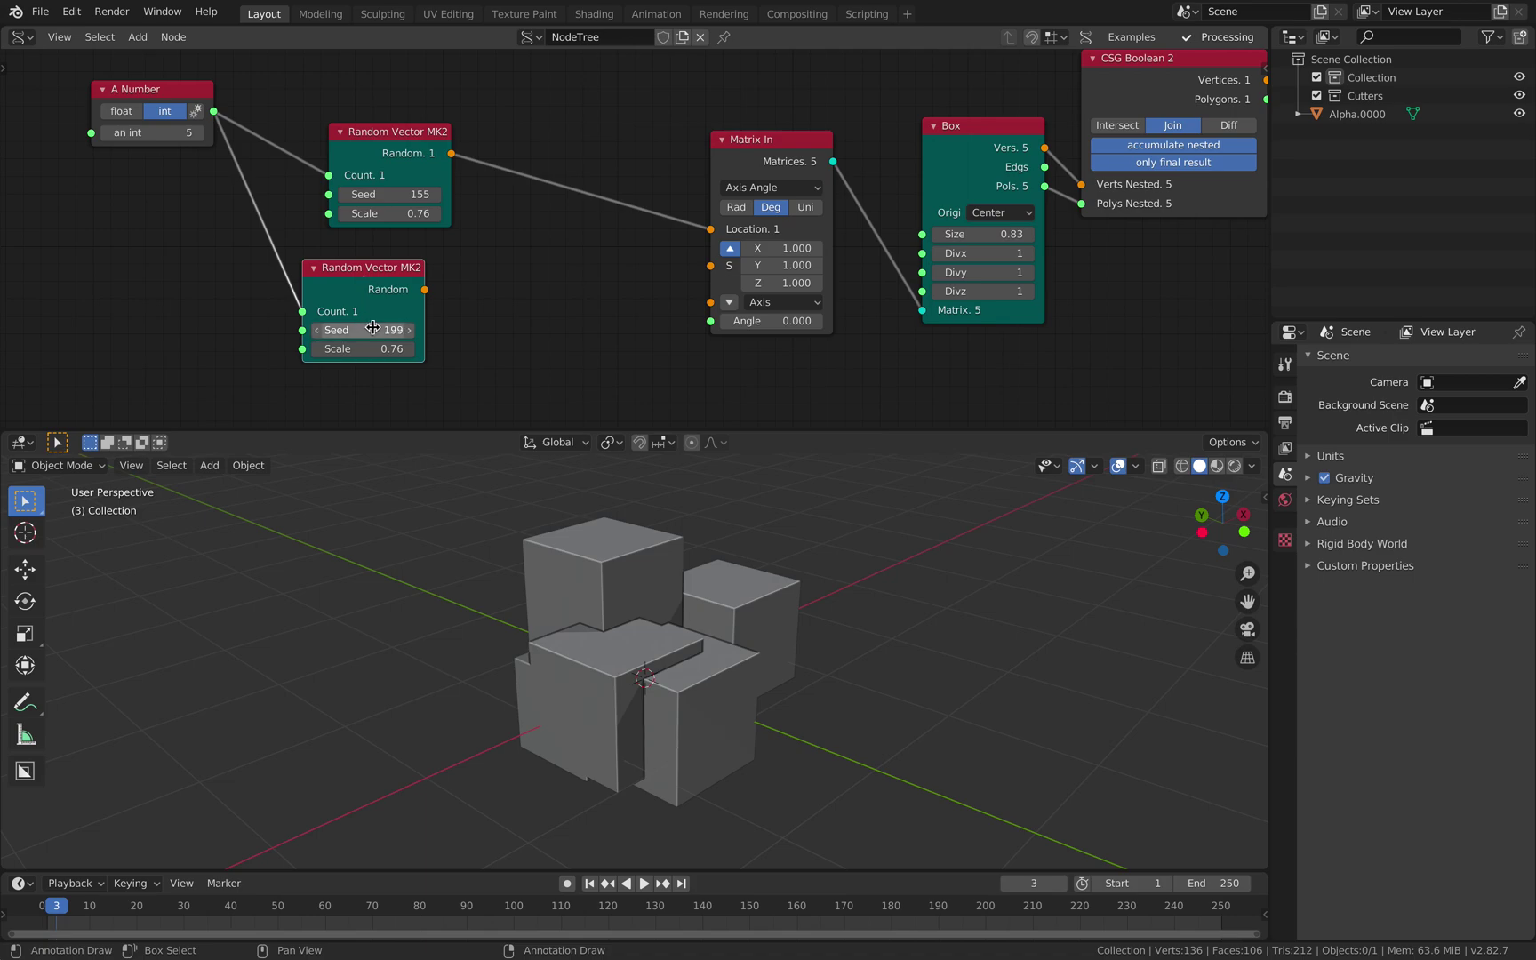
{"action": "key", "text": "Escape"}
Step: Add a Vector out node and link the duplicated Random Vector's Random output to its Vectors input
{"action": "key", "text": "shift+a"}
{"action": "left_click", "coordinate": [463, 319]}
{"action": "type", "text": "vector o"}
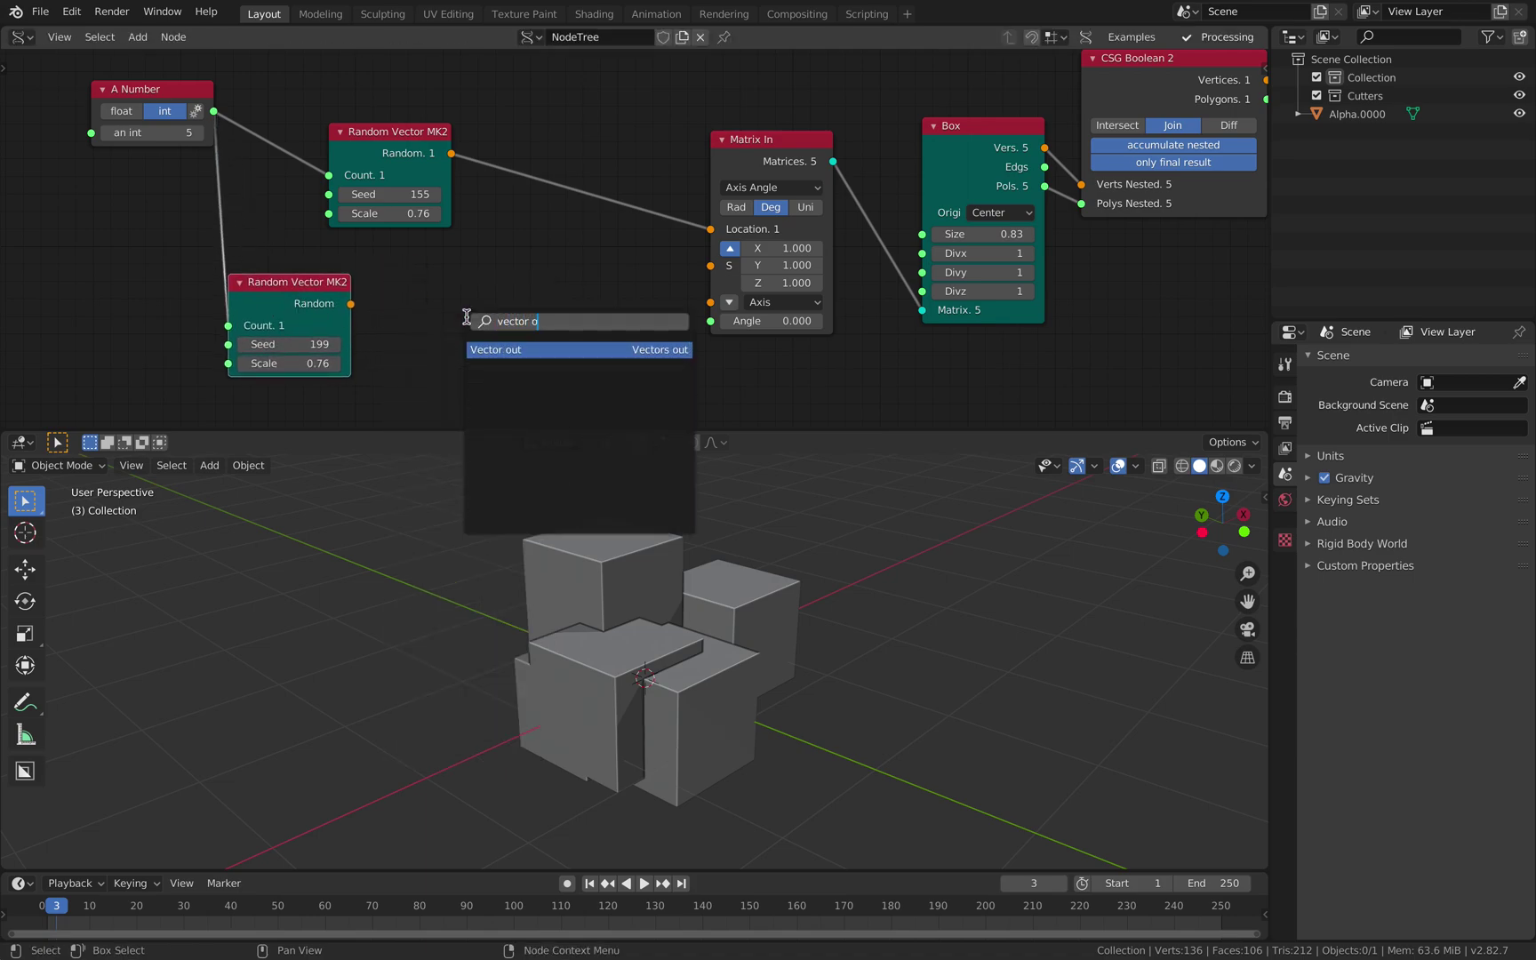
{"action": "key", "text": "Return"}
{"action": "left_click", "coordinate": [363, 282]}
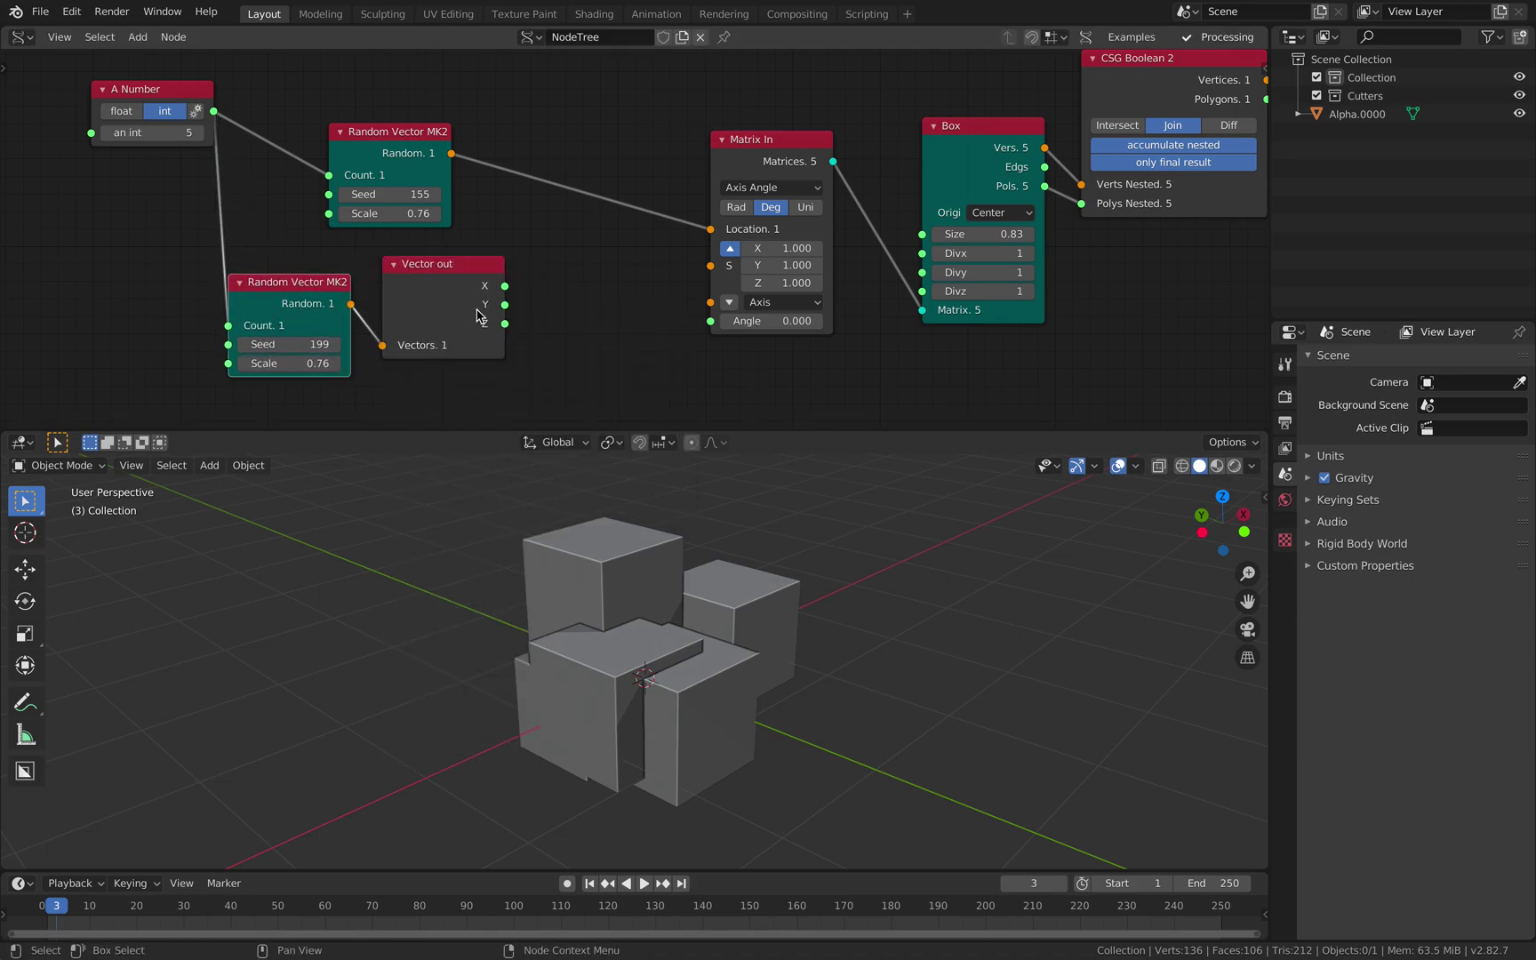
Step: Add a Vector in node, link Vector out's X, Y and Z to it, and feed its Vectors into Matrix In's Scale
{"action": "middle_click_drag", "start_coordinate": [478, 310], "coordinate": [389, 311]}
{"action": "left_click_drag", "start_coordinate": [207, 289], "coordinate": [138, 309]}
{"action": "left_click_drag", "start_coordinate": [301, 290], "coordinate": [211, 310]}
{"action": "key", "text": "alt+space"}
{"action": "type", "text": "vector i"}
{"action": "key", "text": "Return"}
{"action": "left_click", "coordinate": [485, 278]}
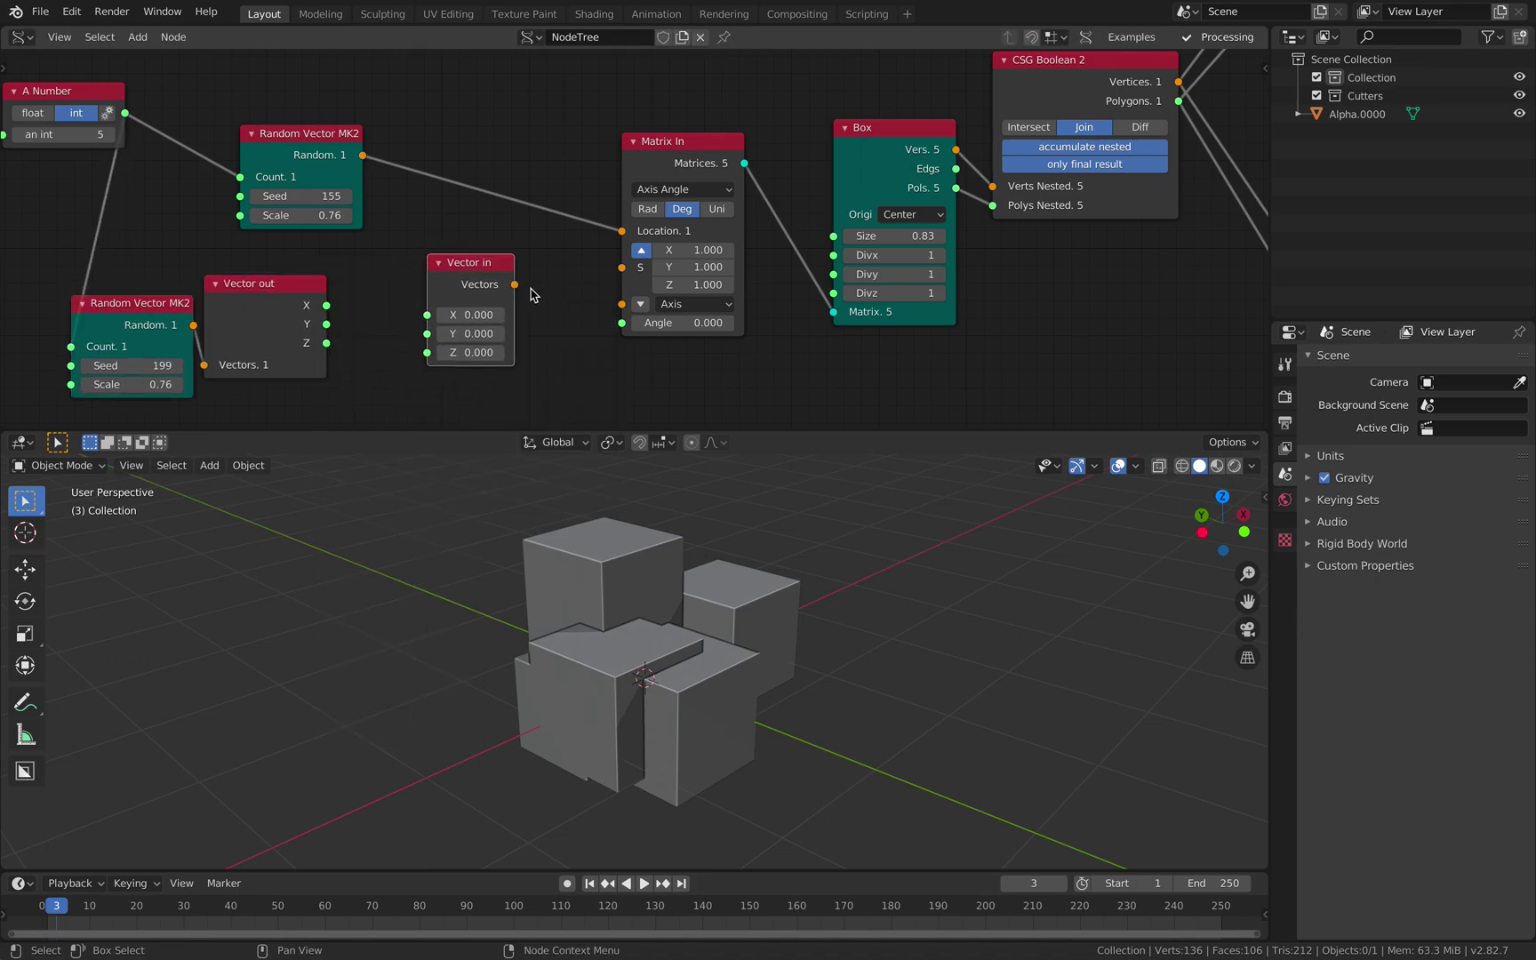
{"action": "left_click_drag", "start_coordinate": [610, 282], "coordinate": [622, 268]}
{"action": "middle_click_drag", "start_coordinate": [367, 317], "coordinate": [474, 310]}
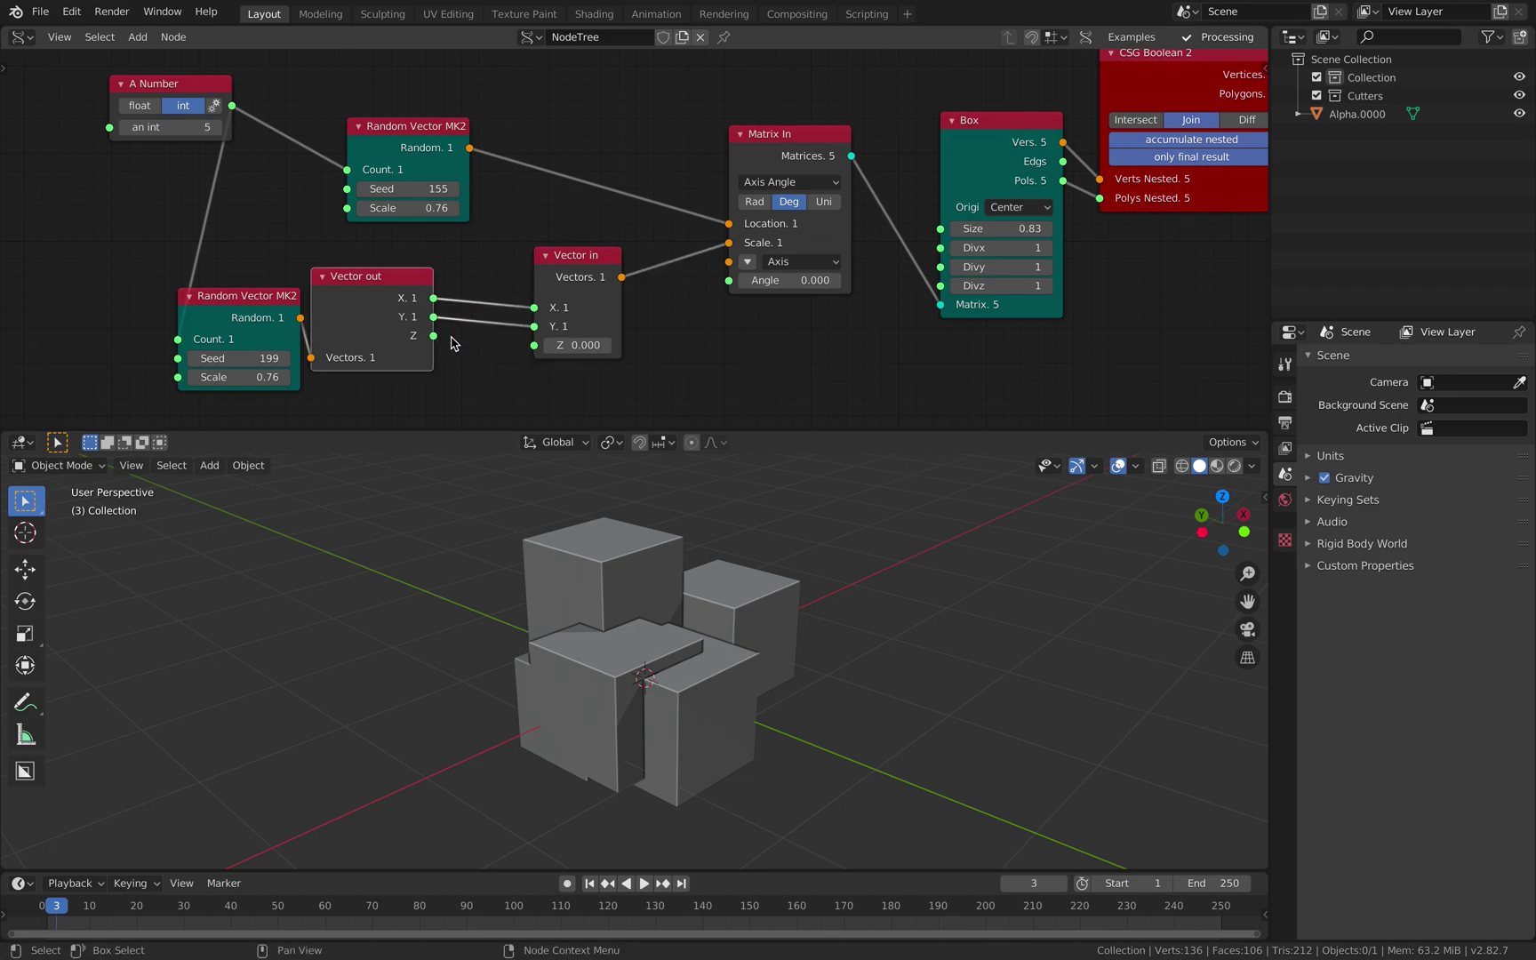
{"action": "left_click_drag", "start_coordinate": [433, 335], "coordinate": [533, 345]}
Step: Add a math node below Vector in and set its function to Absolute
{"action": "middle_click_drag", "start_coordinate": [640, 343], "coordinate": [650, 303]}
{"action": "key", "text": "alt+space"}
{"action": "type", "text": "math"}
{"action": "key", "text": "Down"}
{"action": "key", "text": "Return"}
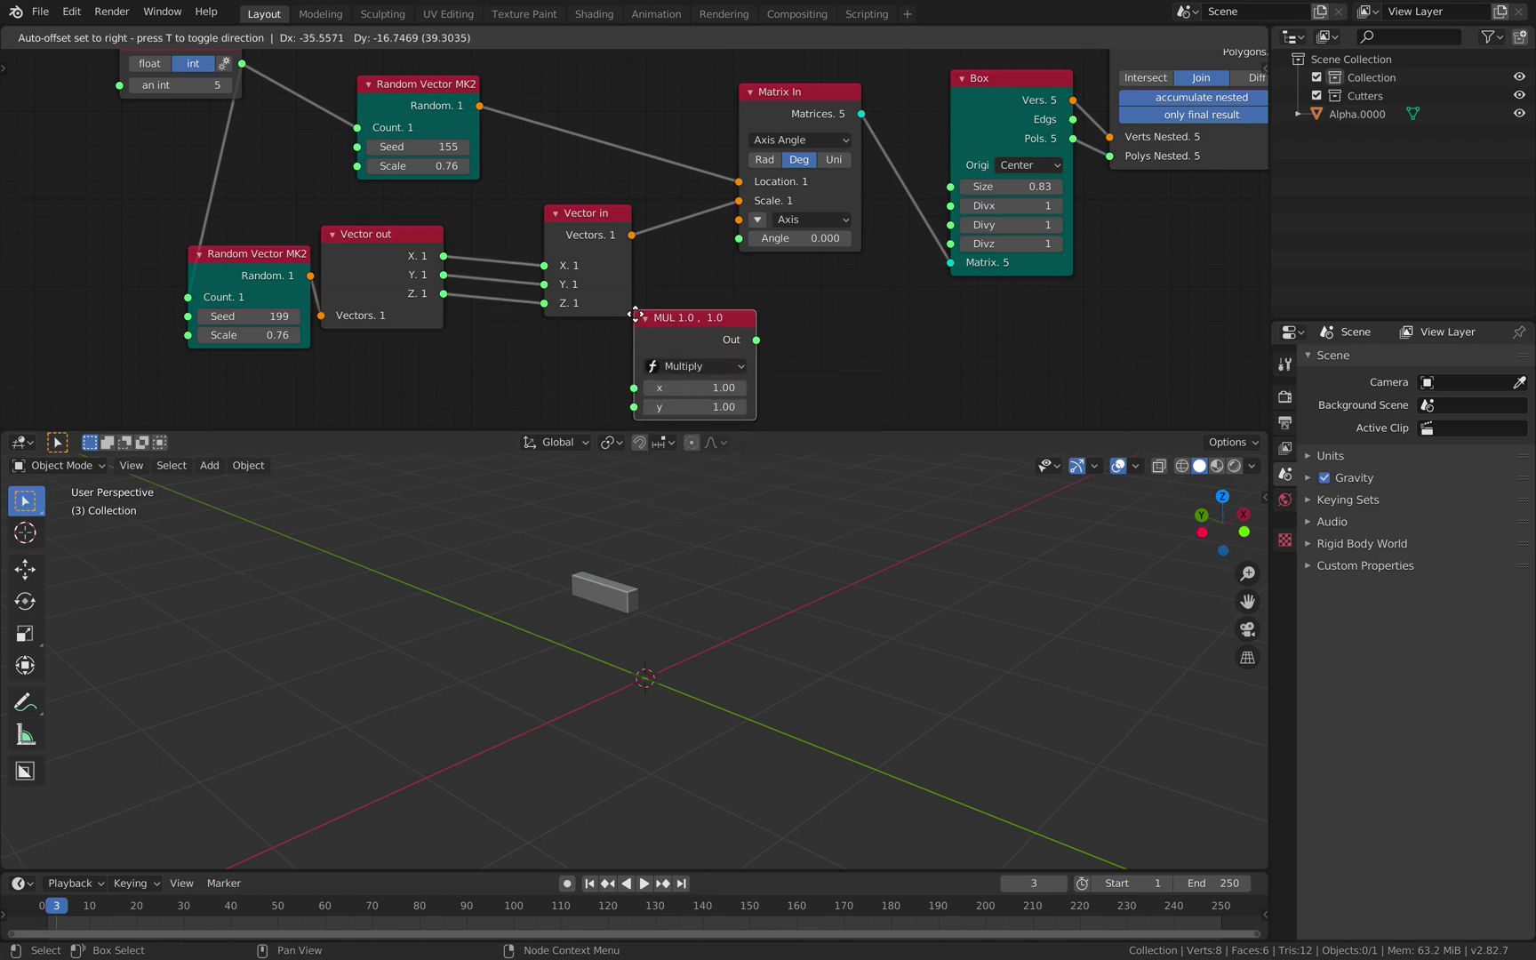
{"action": "left_click", "coordinate": [646, 321]}
{"action": "left_click", "coordinate": [700, 371]}
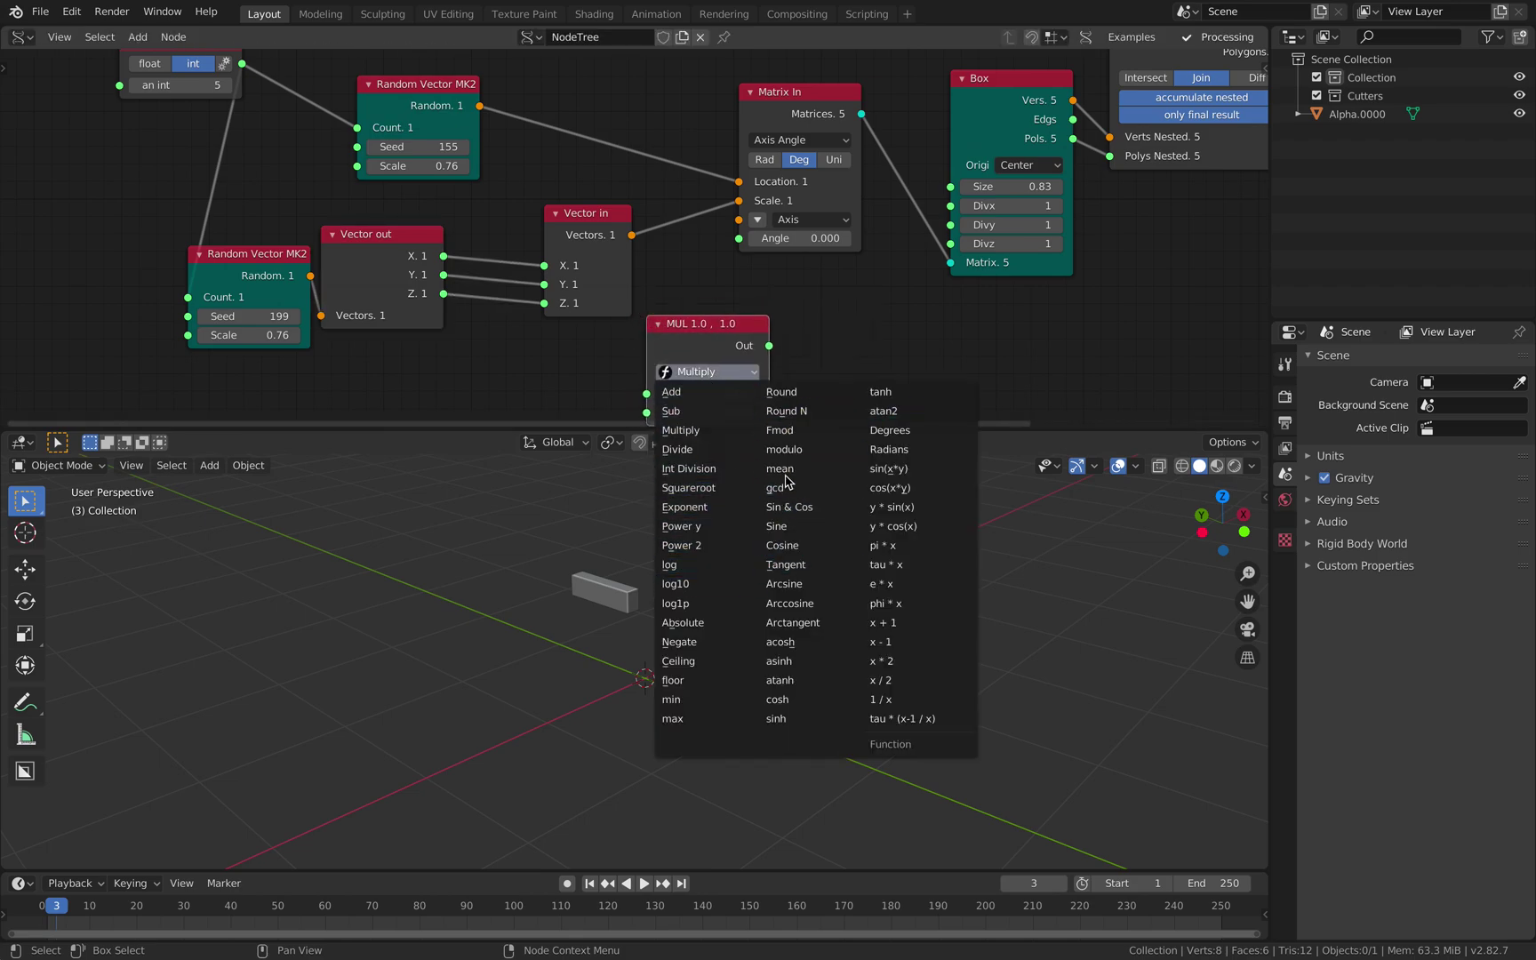
{"action": "left_click", "coordinate": [702, 622]}
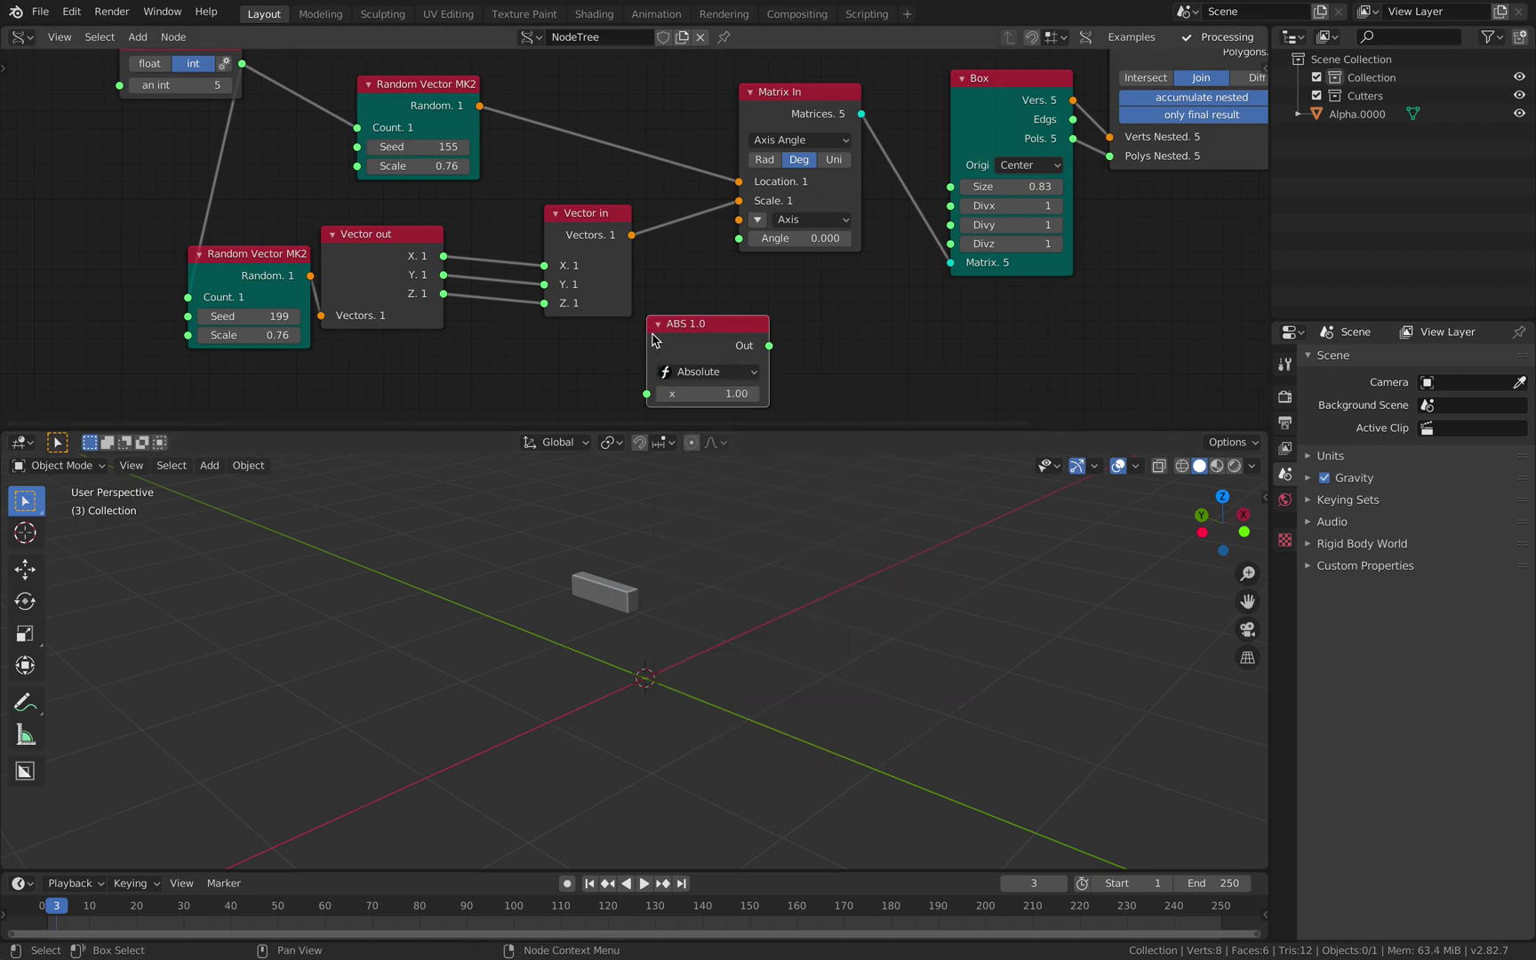
Step: Collapse the Absolute node, insert it on the X link, and insert duplicates on the Y and Z links
{"action": "left_click", "coordinate": [658, 323]}
{"action": "left_click_drag", "start_coordinate": [698, 336], "coordinate": [509, 240]}
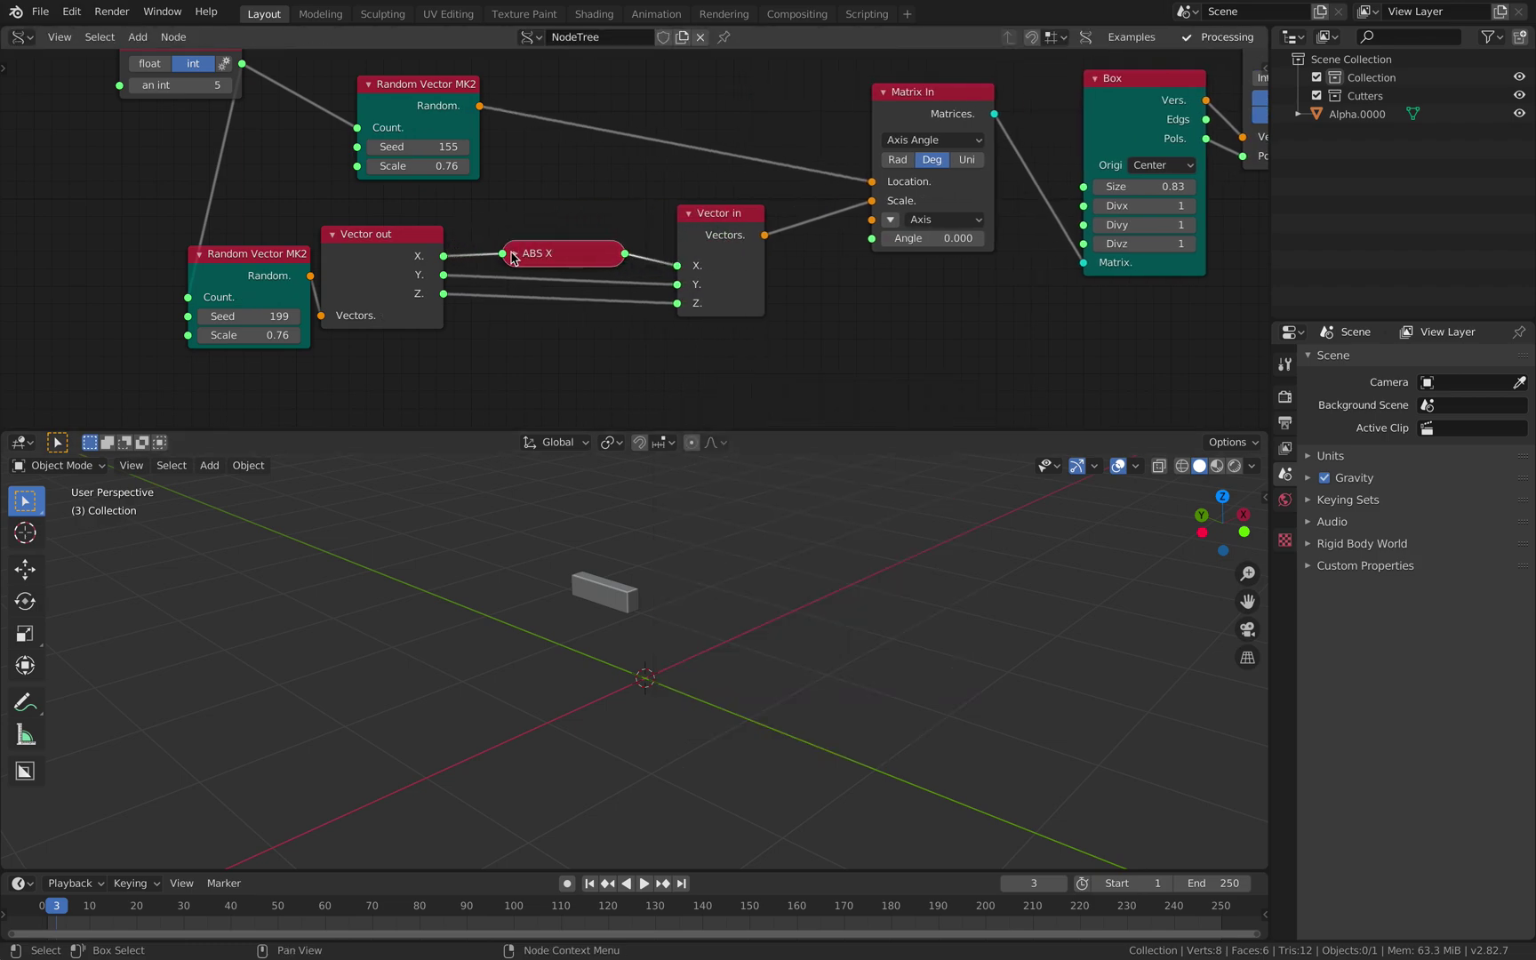
{"action": "key", "text": "shift+d"}
{"action": "left_click", "coordinate": [557, 283]}
{"action": "key", "text": "shift+d"}
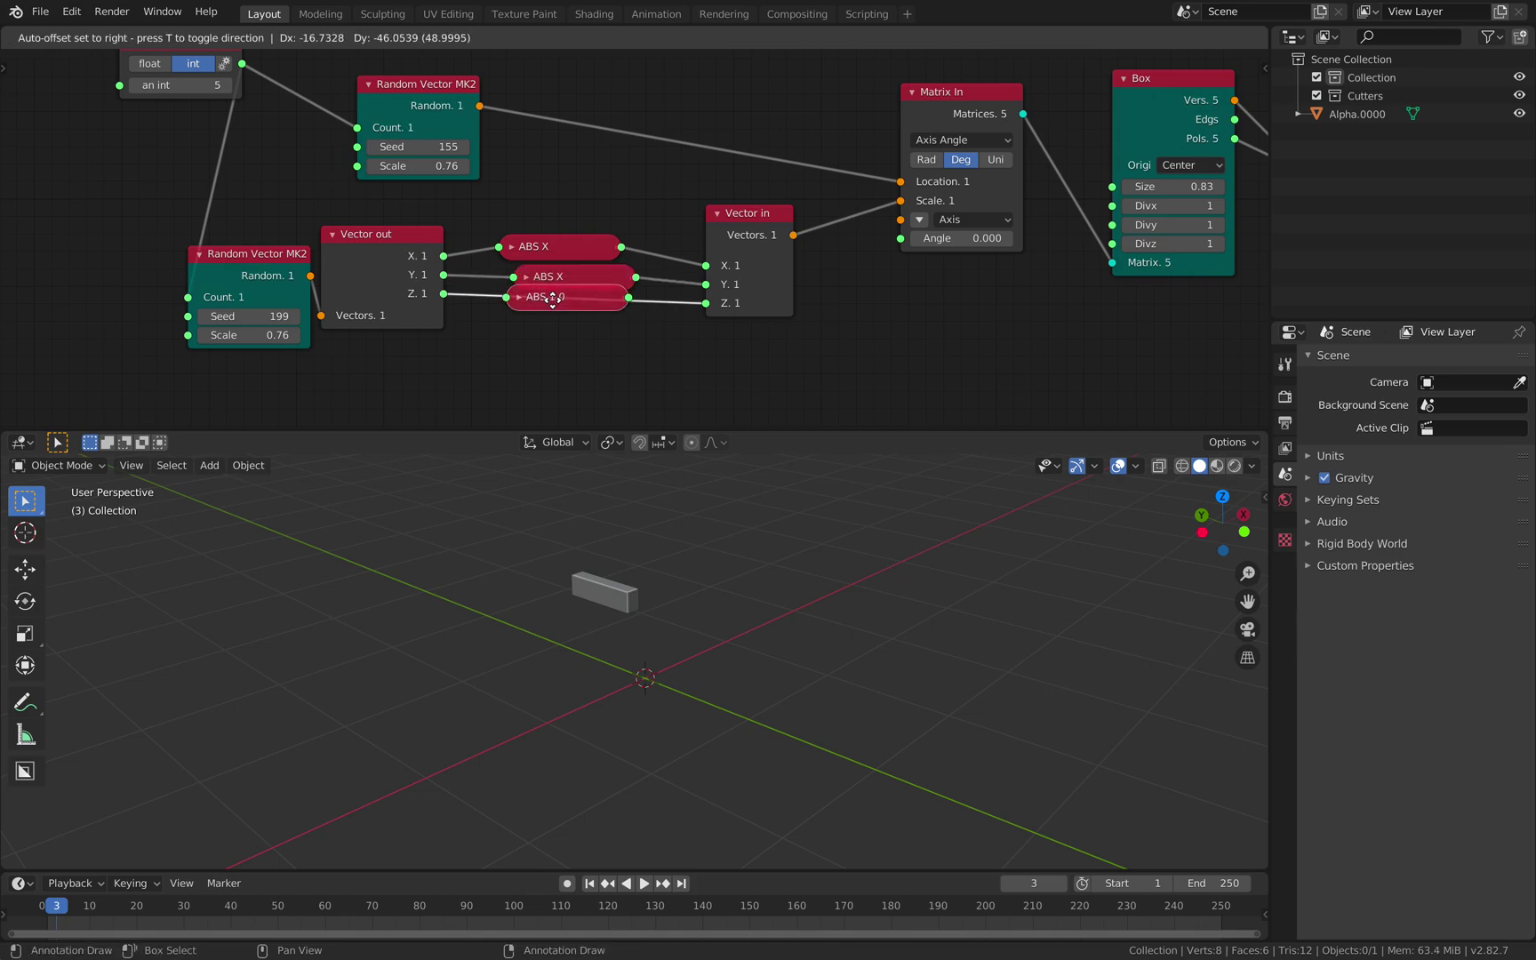
{"action": "left_click", "coordinate": [552, 325]}
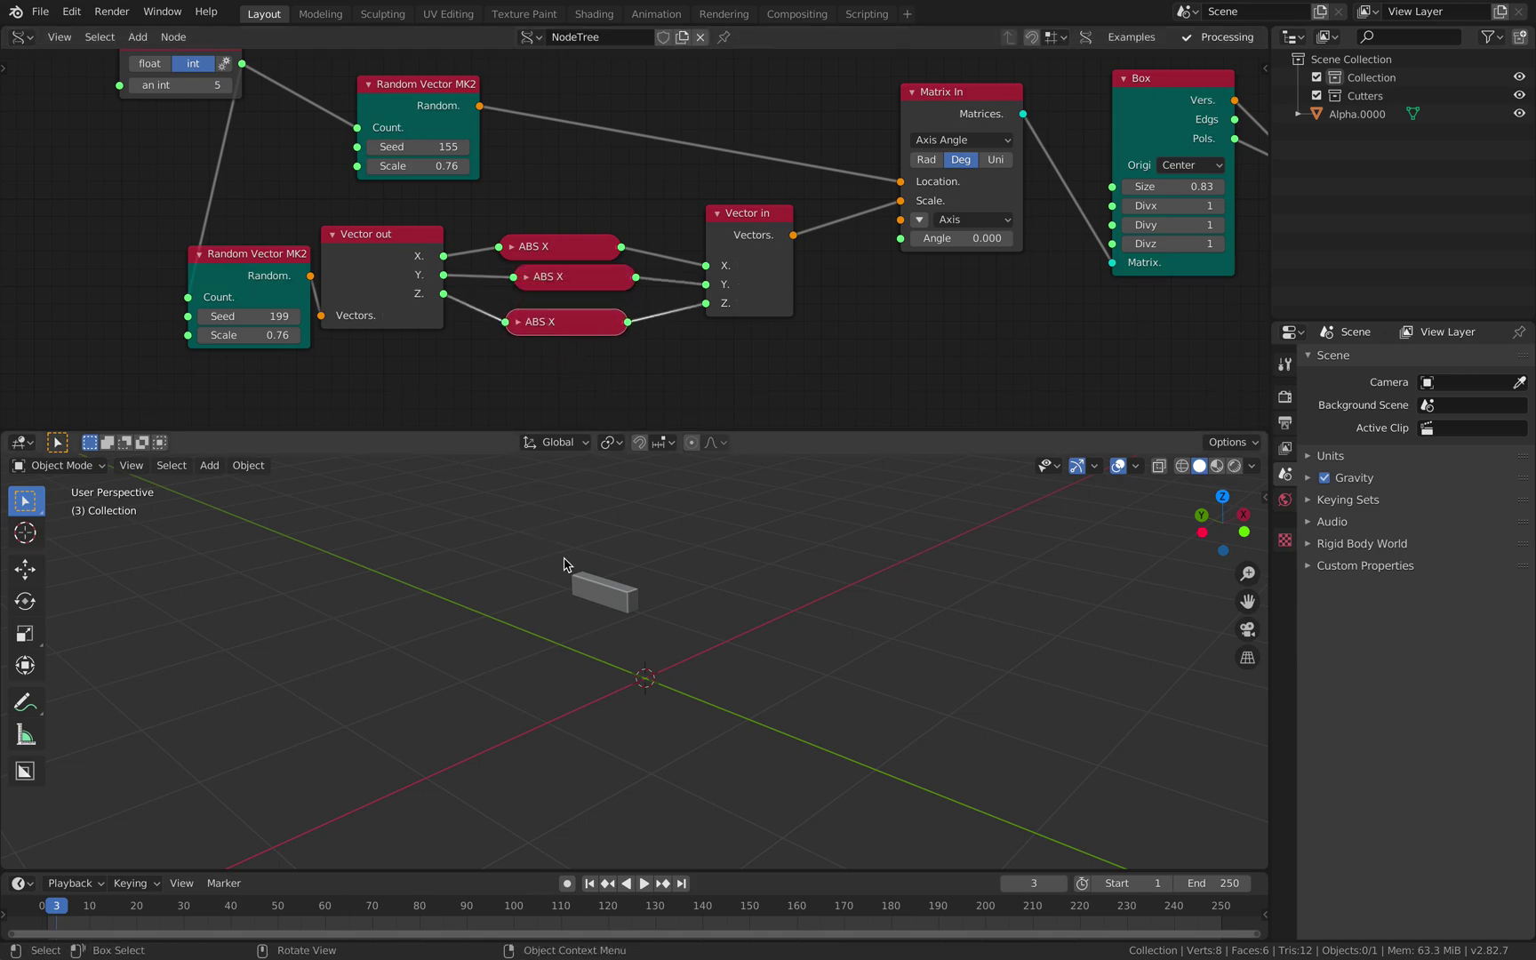
Step: Set the upper Random Vector's Seed to 197 and the lower one's Scale to 2.56, and save the file
{"action": "middle_click_drag", "start_coordinate": [780, 494], "coordinate": [748, 559]}
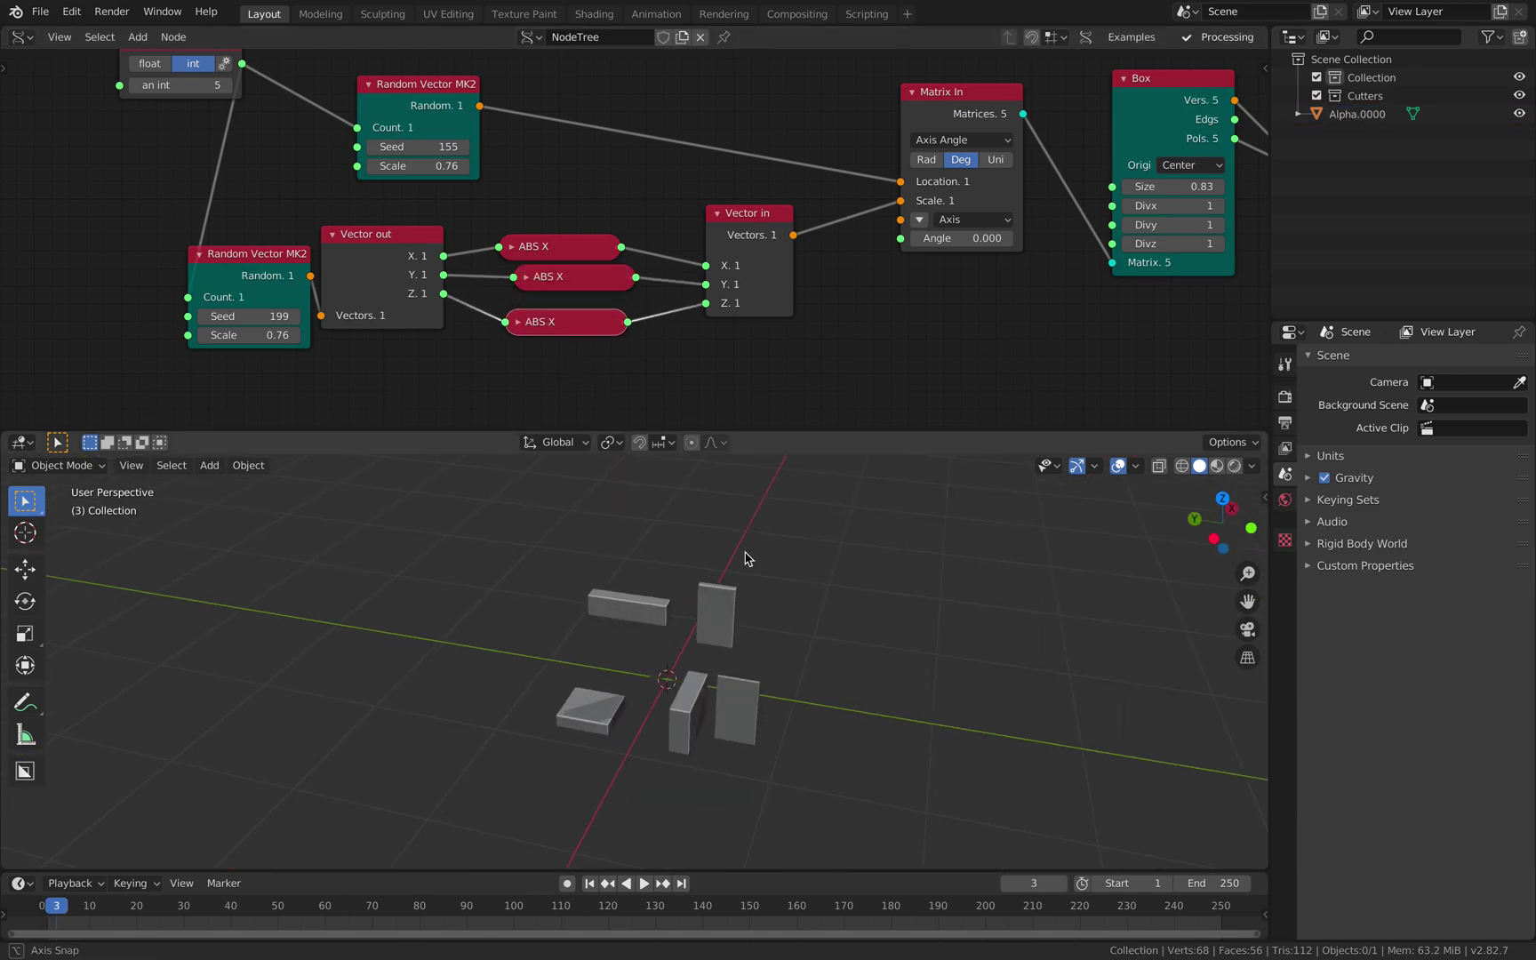
{"action": "scroll", "coordinate": [740, 257], "scroll_direction": "right", "scroll_amount": 6}
{"action": "scroll", "coordinate": [842, 240], "scroll_direction": "right", "scroll_amount": 3}
{"action": "scroll", "coordinate": [845, 274], "scroll_direction": "up", "scroll_amount": 2}
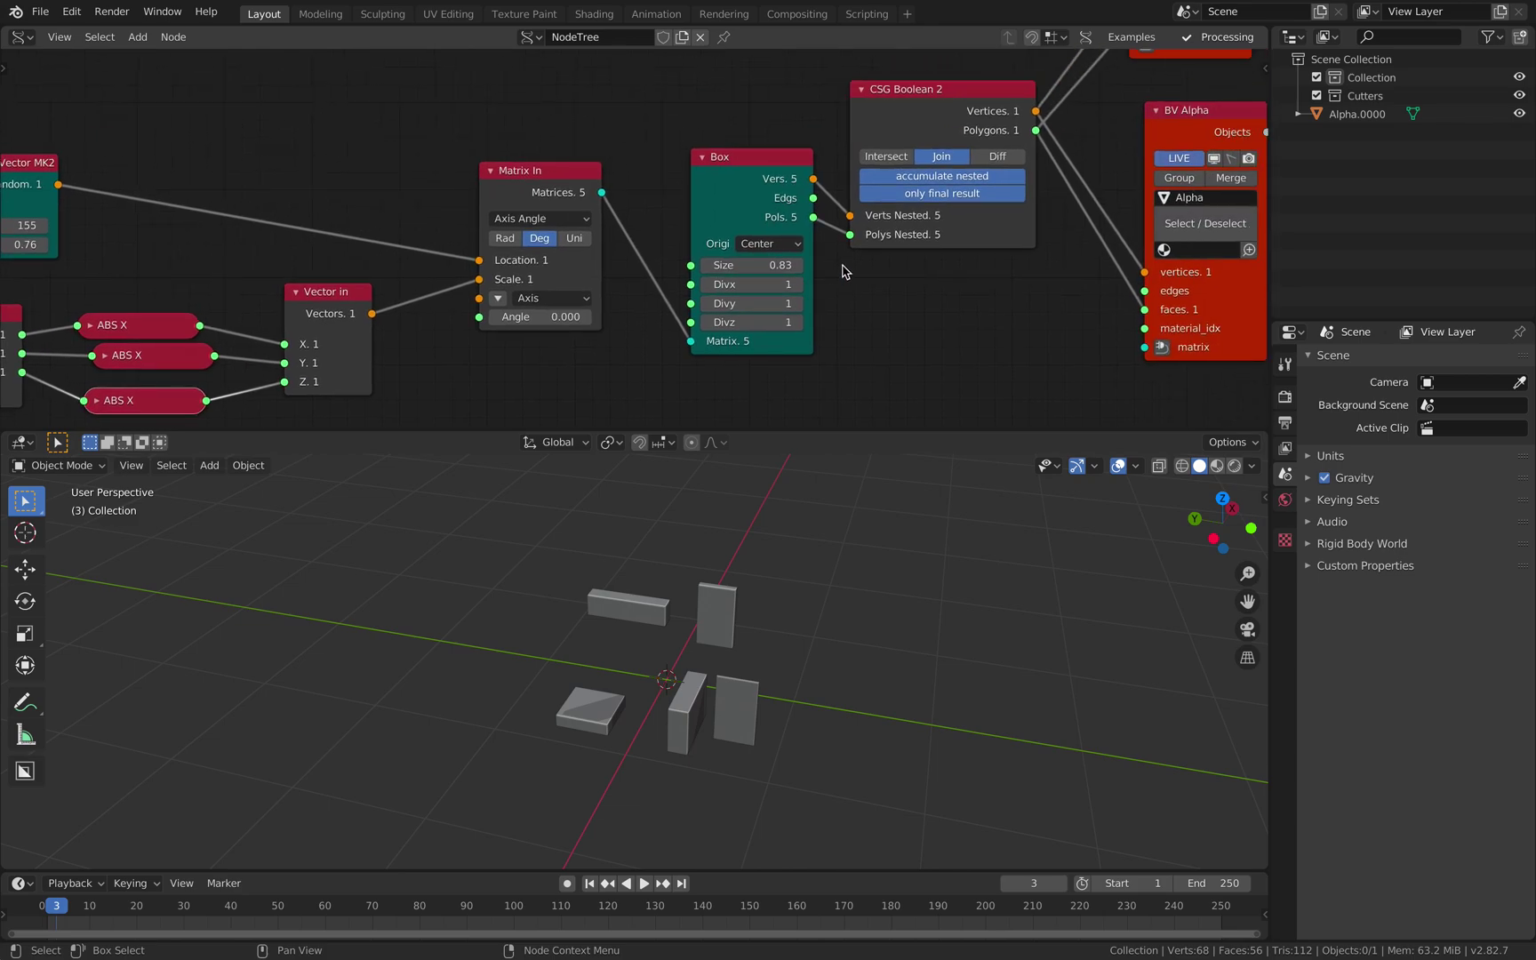
{"action": "scroll", "coordinate": [893, 232], "scroll_direction": "left", "scroll_amount": 3}
{"action": "scroll", "coordinate": [664, 228], "scroll_direction": "left", "scroll_amount": 7}
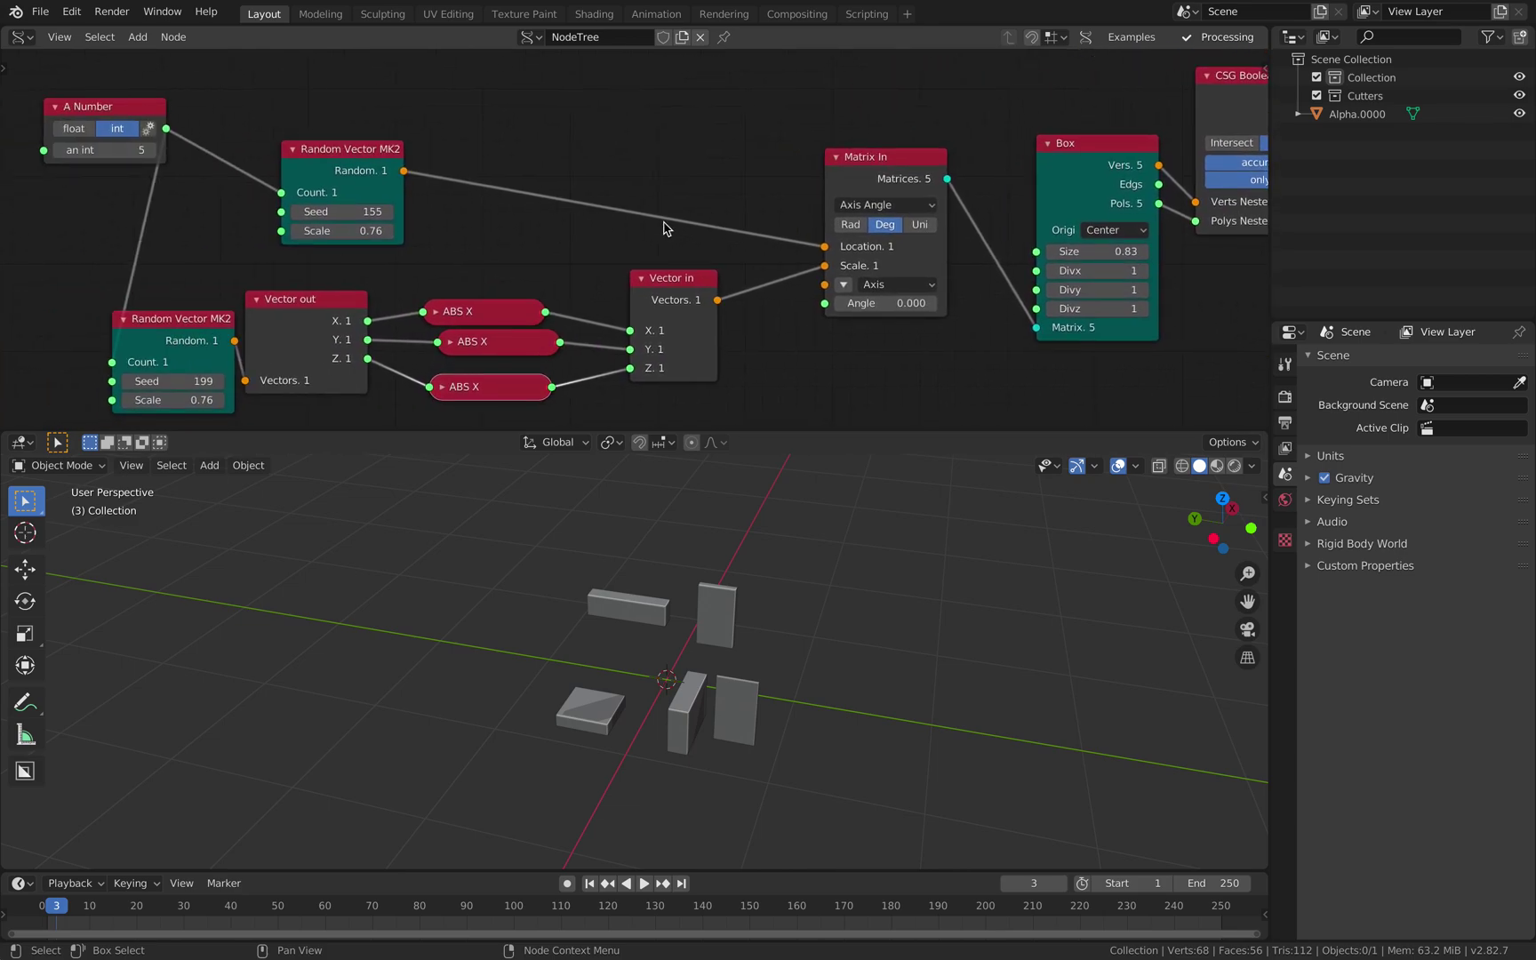
{"action": "left_click_drag", "start_coordinate": [352, 155], "coordinate": [420, 176]}
{"action": "scroll", "coordinate": [417, 208], "scroll_direction": "left", "scroll_amount": 2}
{"action": "left_click_drag", "start_coordinate": [256, 364], "coordinate": [302, 364]}
{"action": "middle_click_drag", "start_coordinate": [641, 632], "coordinate": [772, 668]}
{"action": "key", "text": "ctrl+s"}
Step: Add a Frame info node and link its Current Frame to the Seed of both Random Vector nodes
{"action": "middle_click_drag", "start_coordinate": [857, 281], "coordinate": [718, 219], "text": "ctrl"}
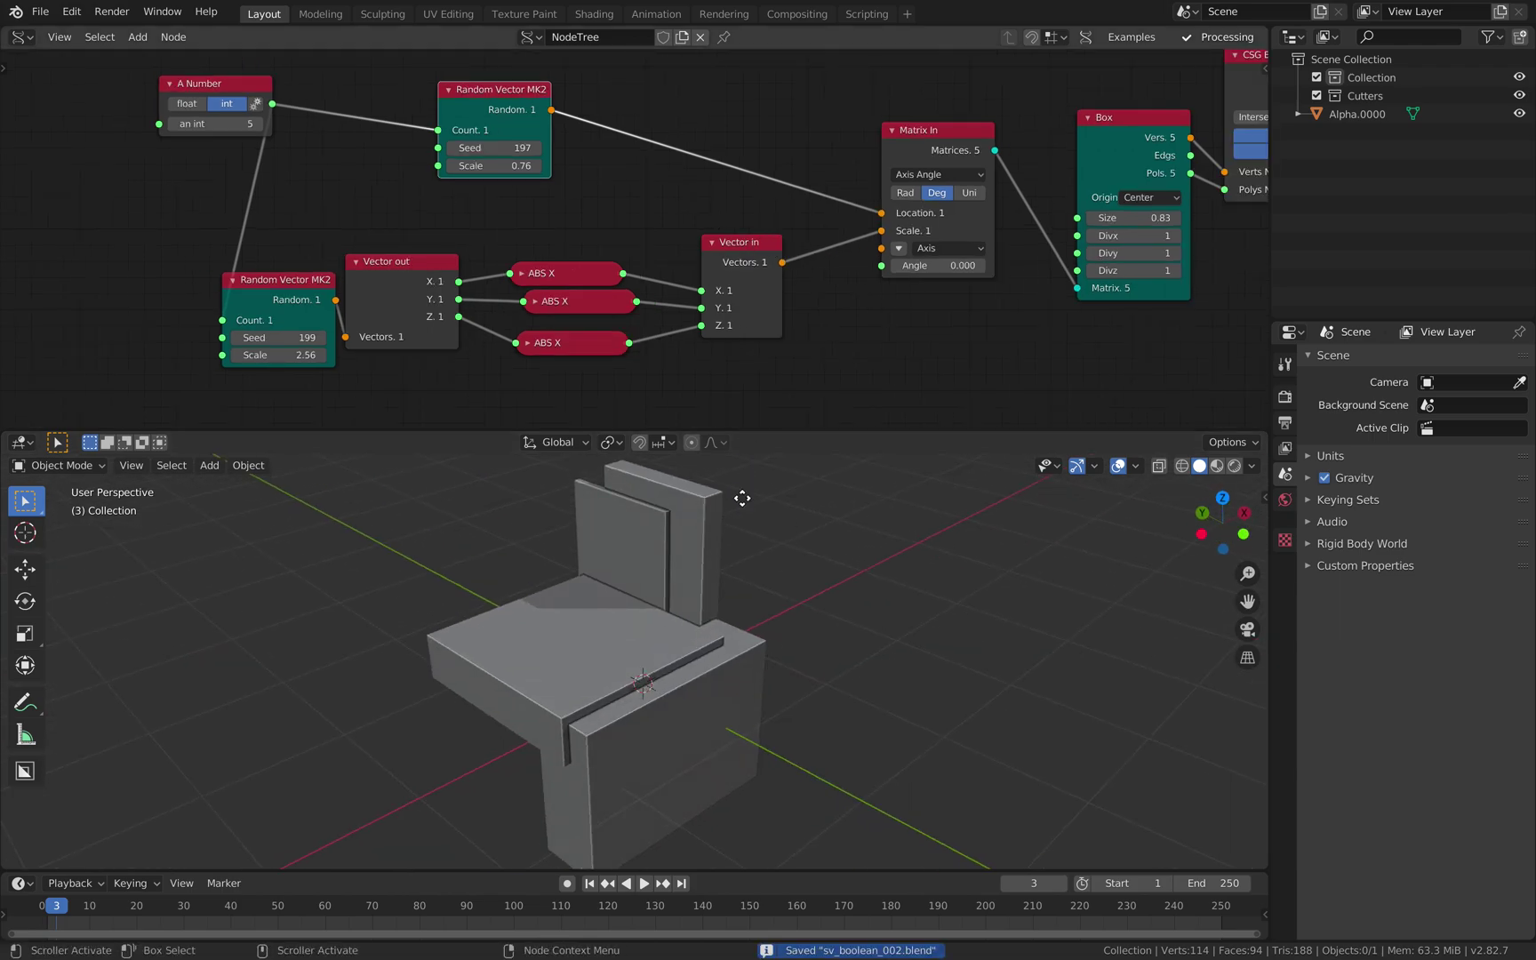
{"action": "scroll", "coordinate": [793, 267], "scroll_direction": "down", "scroll_amount": 2}
{"action": "middle_click_drag", "start_coordinate": [793, 267], "coordinate": [742, 498]}
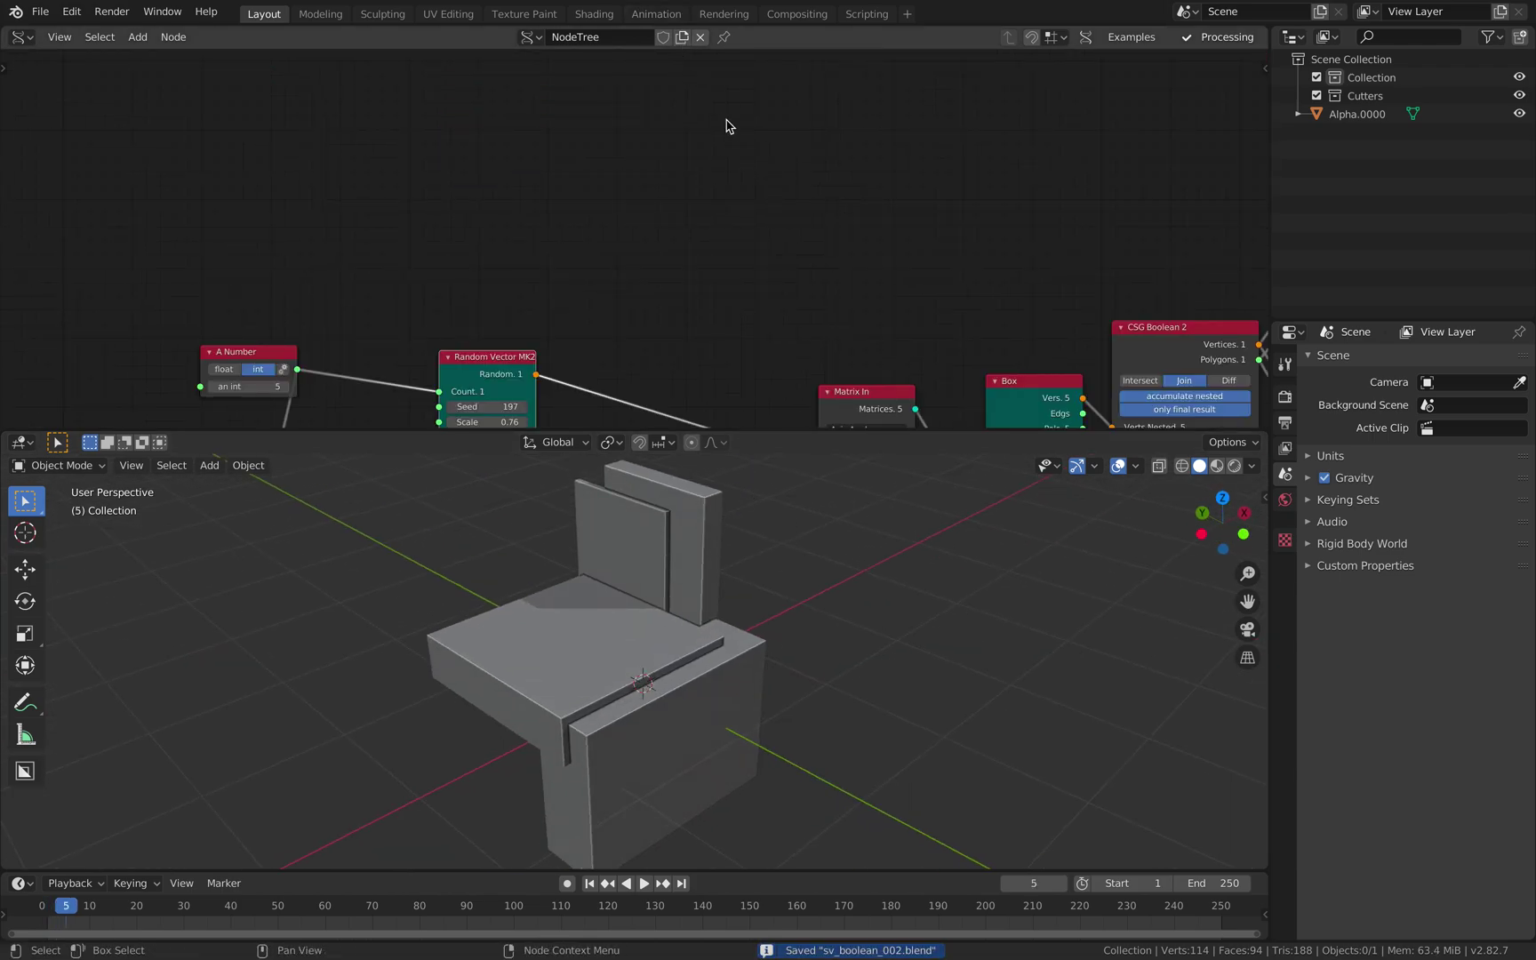
{"action": "middle_click_drag", "start_coordinate": [689, 264], "coordinate": [669, 67]}
{"action": "middle_click_drag", "start_coordinate": [427, 657], "coordinate": [264, 672]}
{"action": "middle_click_drag", "start_coordinate": [409, 560], "coordinate": [439, 649]}
{"action": "middle_click_drag", "start_coordinate": [99, 249], "coordinate": [238, 242]}
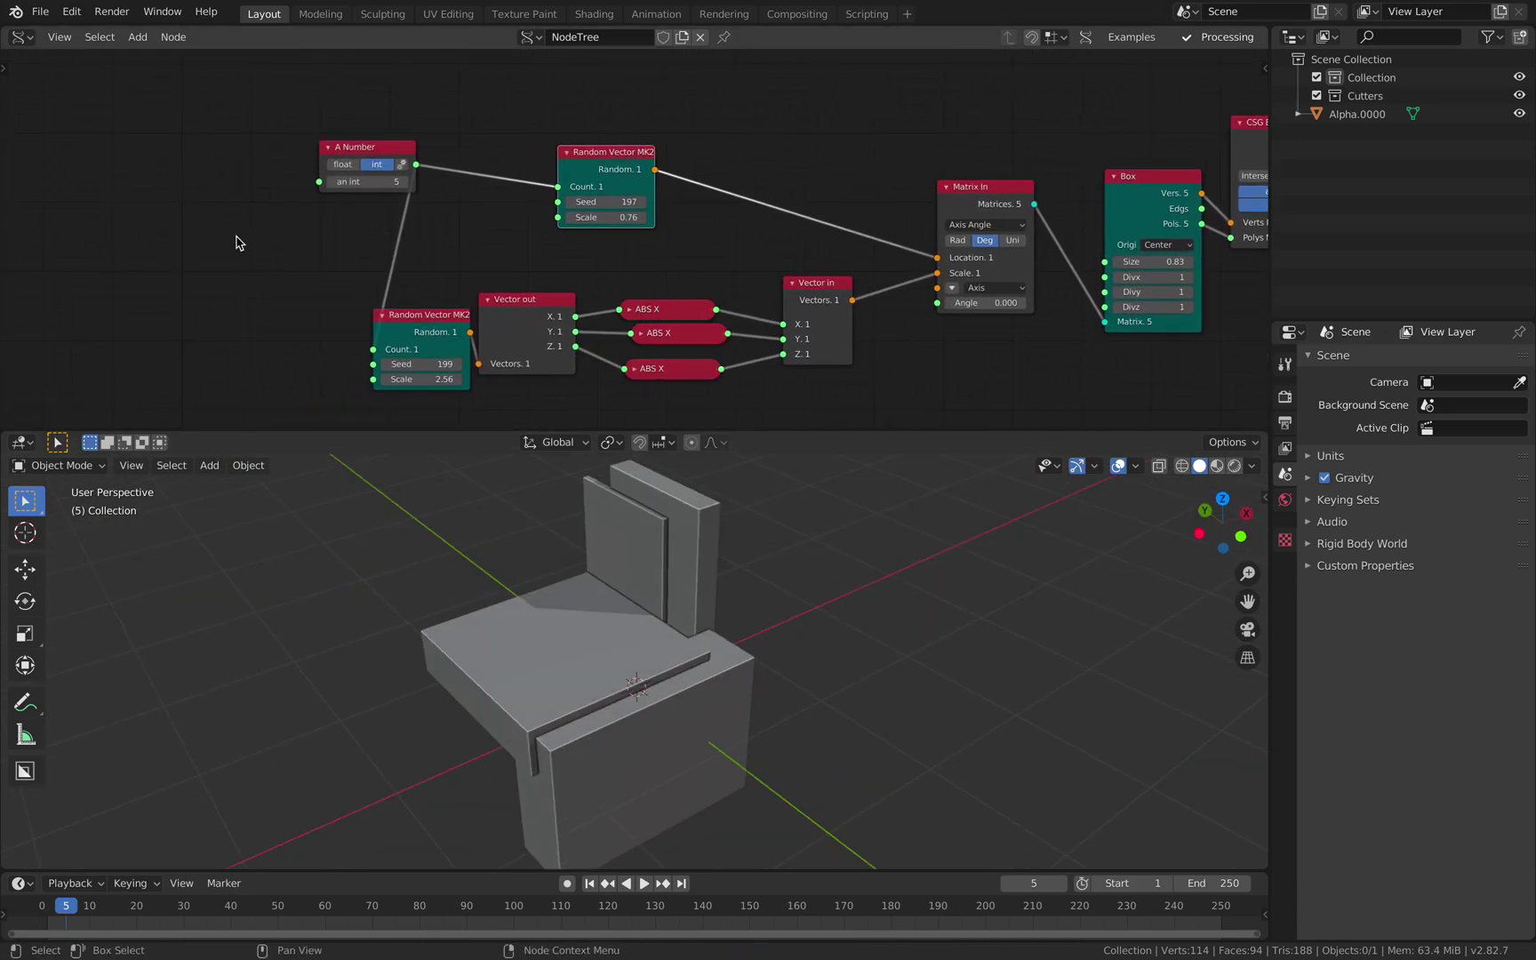
{"action": "key", "text": "alt+space"}
{"action": "type", "text": "fra"}
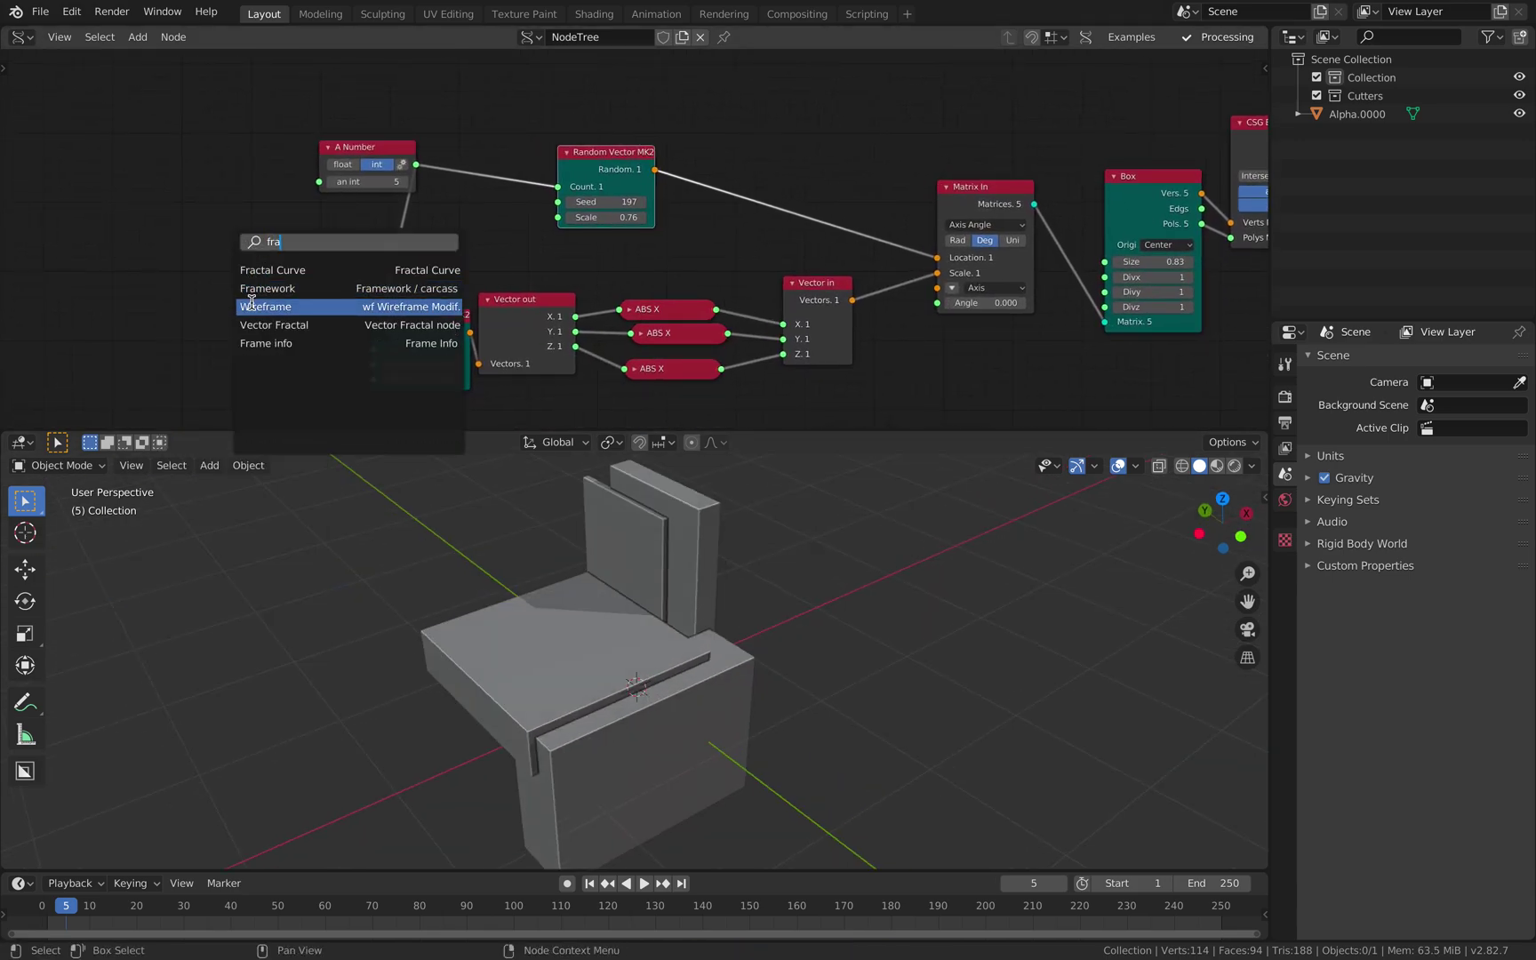
{"action": "left_click", "coordinate": [255, 344]}
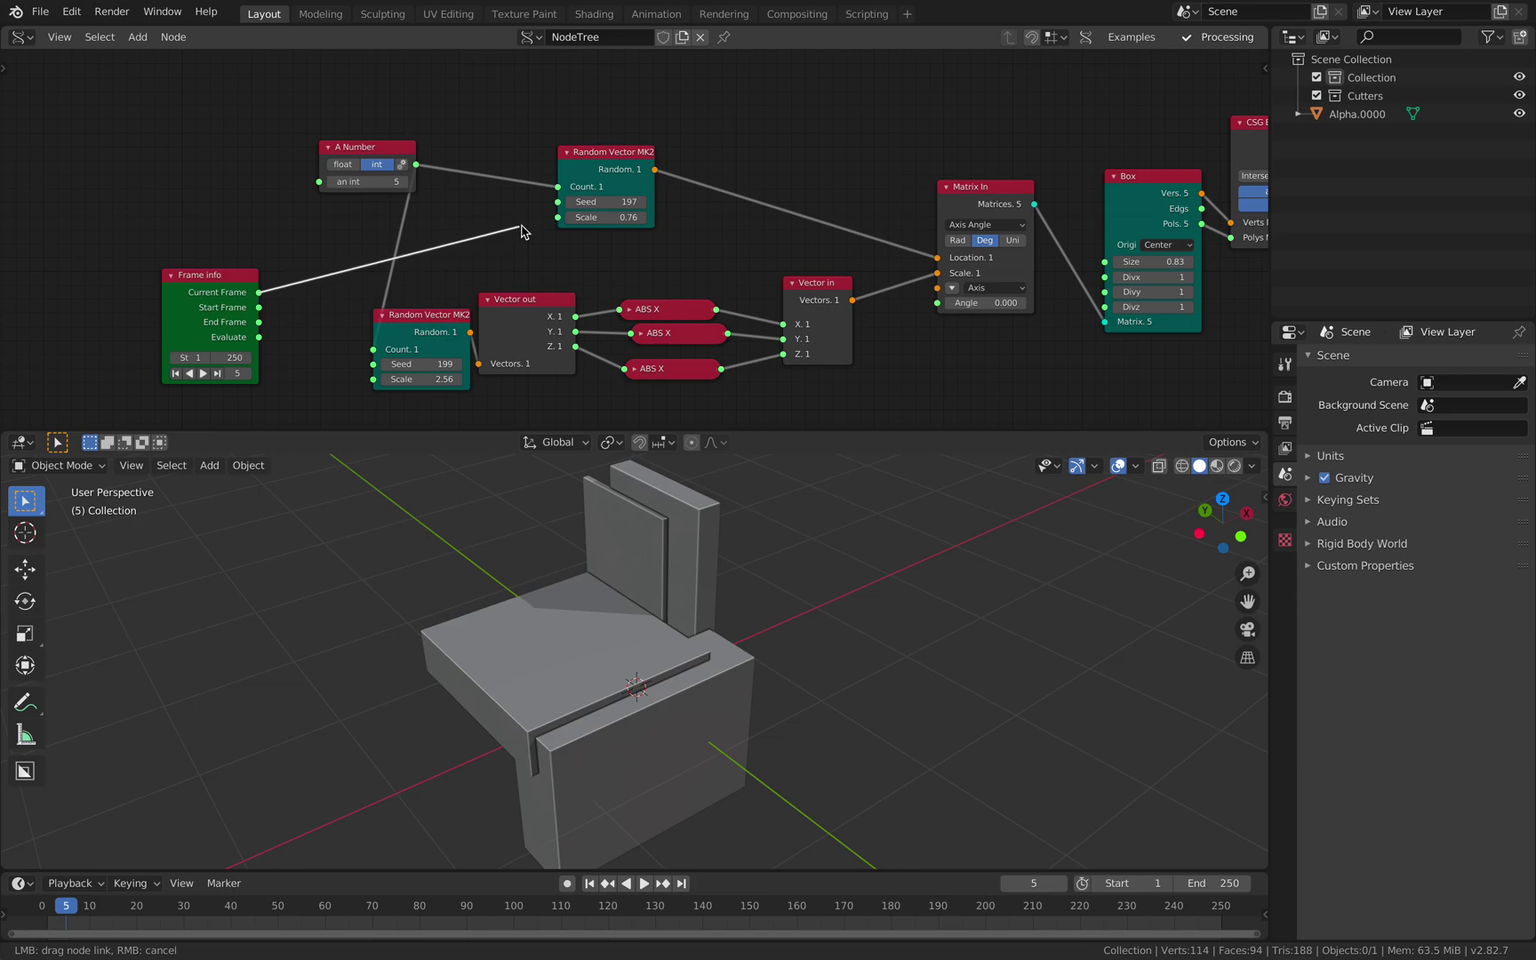
{"action": "left_click_drag", "start_coordinate": [554, 211], "coordinate": [557, 203]}
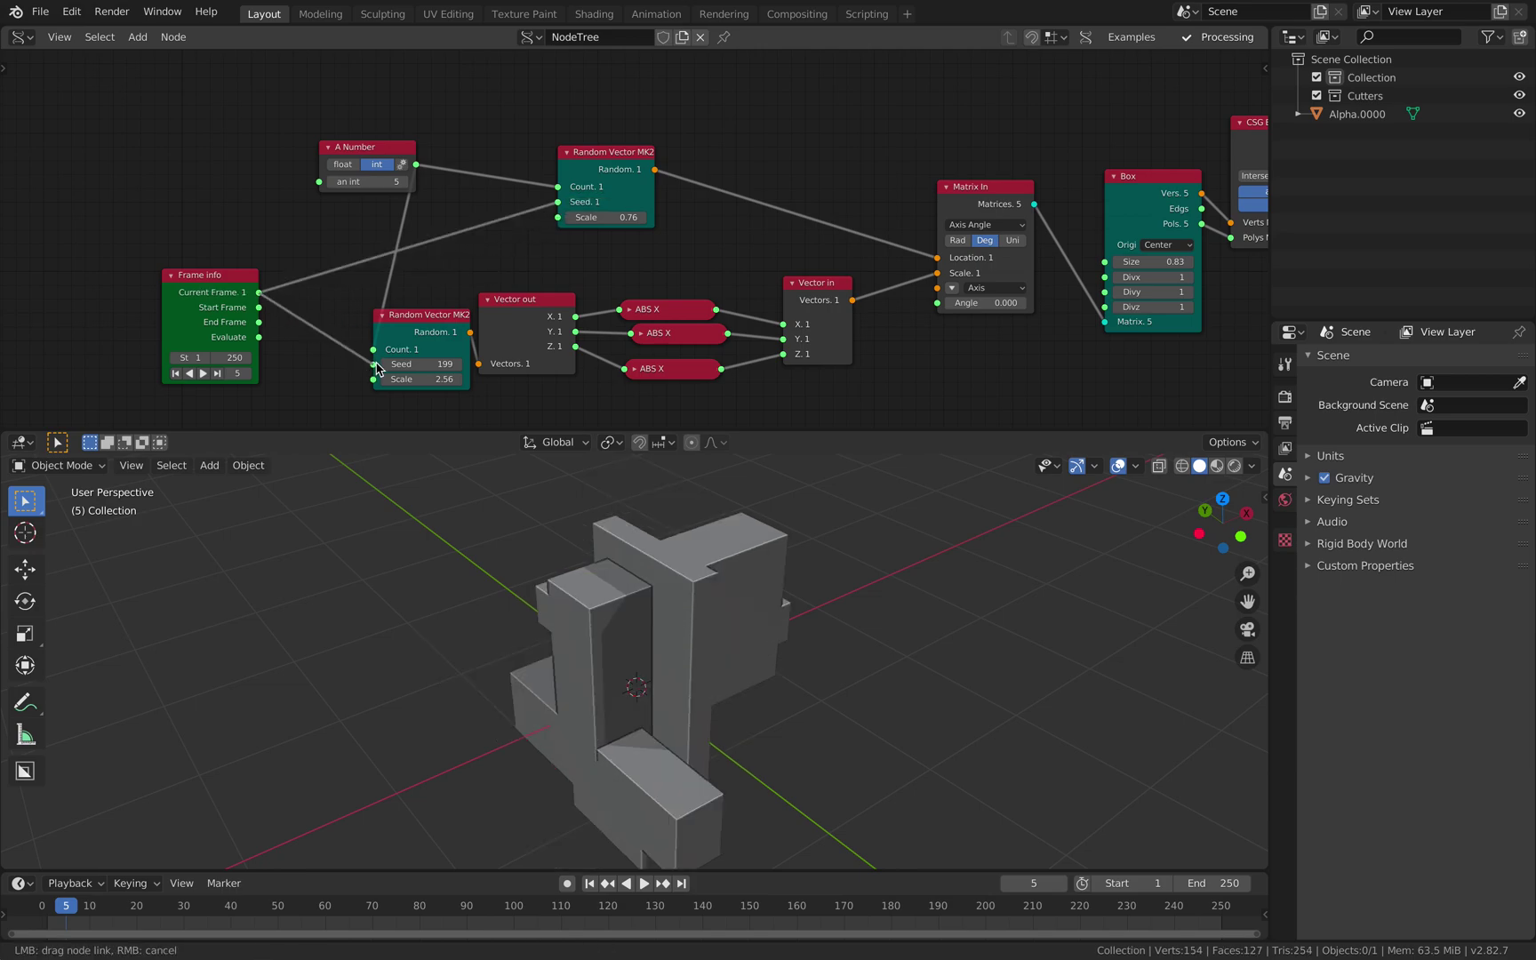
{"action": "left_click_drag", "start_coordinate": [378, 368], "coordinate": [374, 365]}
Step: Select the joined mesh, step forward through the frames to view the box variations, and save the file
{"action": "left_click", "coordinate": [594, 584]}
{"action": "middle_click_drag", "start_coordinate": [593, 584], "coordinate": [662, 556]}
{"action": "key", "text": "Right"}
{"action": "key", "text": "Right"}
{"action": "key", "text": "Right"}
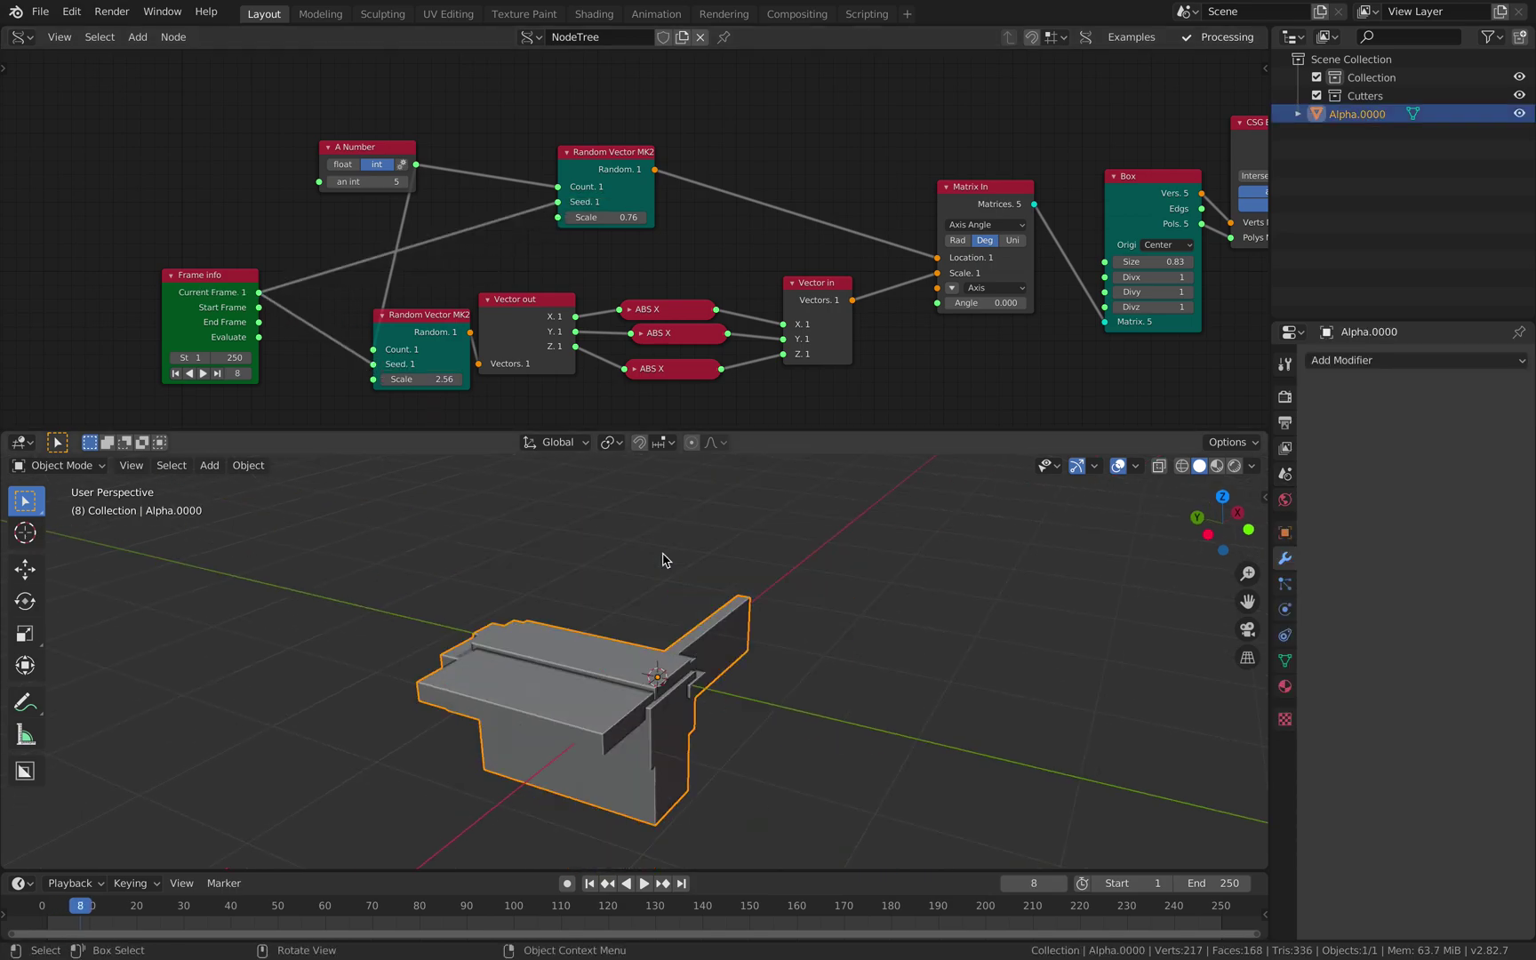
{"action": "key", "text": "Right"}
{"action": "key", "text": "Right"}
{"action": "key", "text": "Right"}
{"action": "key", "text": "Right"}
{"action": "key", "text": "Right"}
{"action": "key", "text": "Right"}
{"action": "key", "text": "Right"}
{"action": "key", "text": "Right"}
{"action": "key", "text": "Right"}
{"action": "key", "text": "Right"}
{"action": "key", "text": "Right"}
{"action": "key", "text": "Right"}
{"action": "key", "text": "Right"}
{"action": "key", "text": "Right"}
{"action": "key", "text": "Right"}
{"action": "key", "text": "Right"}
{"action": "middle_click_drag", "start_coordinate": [662, 581], "coordinate": [523, 595]}
{"action": "key", "text": "ctrl+s"}
Step: Advance frame by frame to frame 50 and examine the generated box combinations
{"action": "key", "text": "Right"}
{"action": "key", "text": "Right"}
{"action": "key", "text": "Right"}
{"action": "key", "text": "Right"}
{"action": "key", "text": "Right"}
{"action": "key", "text": "Right"}
{"action": "key", "text": "Right"}
{"action": "key", "text": "Right"}
{"action": "key", "text": "Right"}
{"action": "key", "text": "Right"}
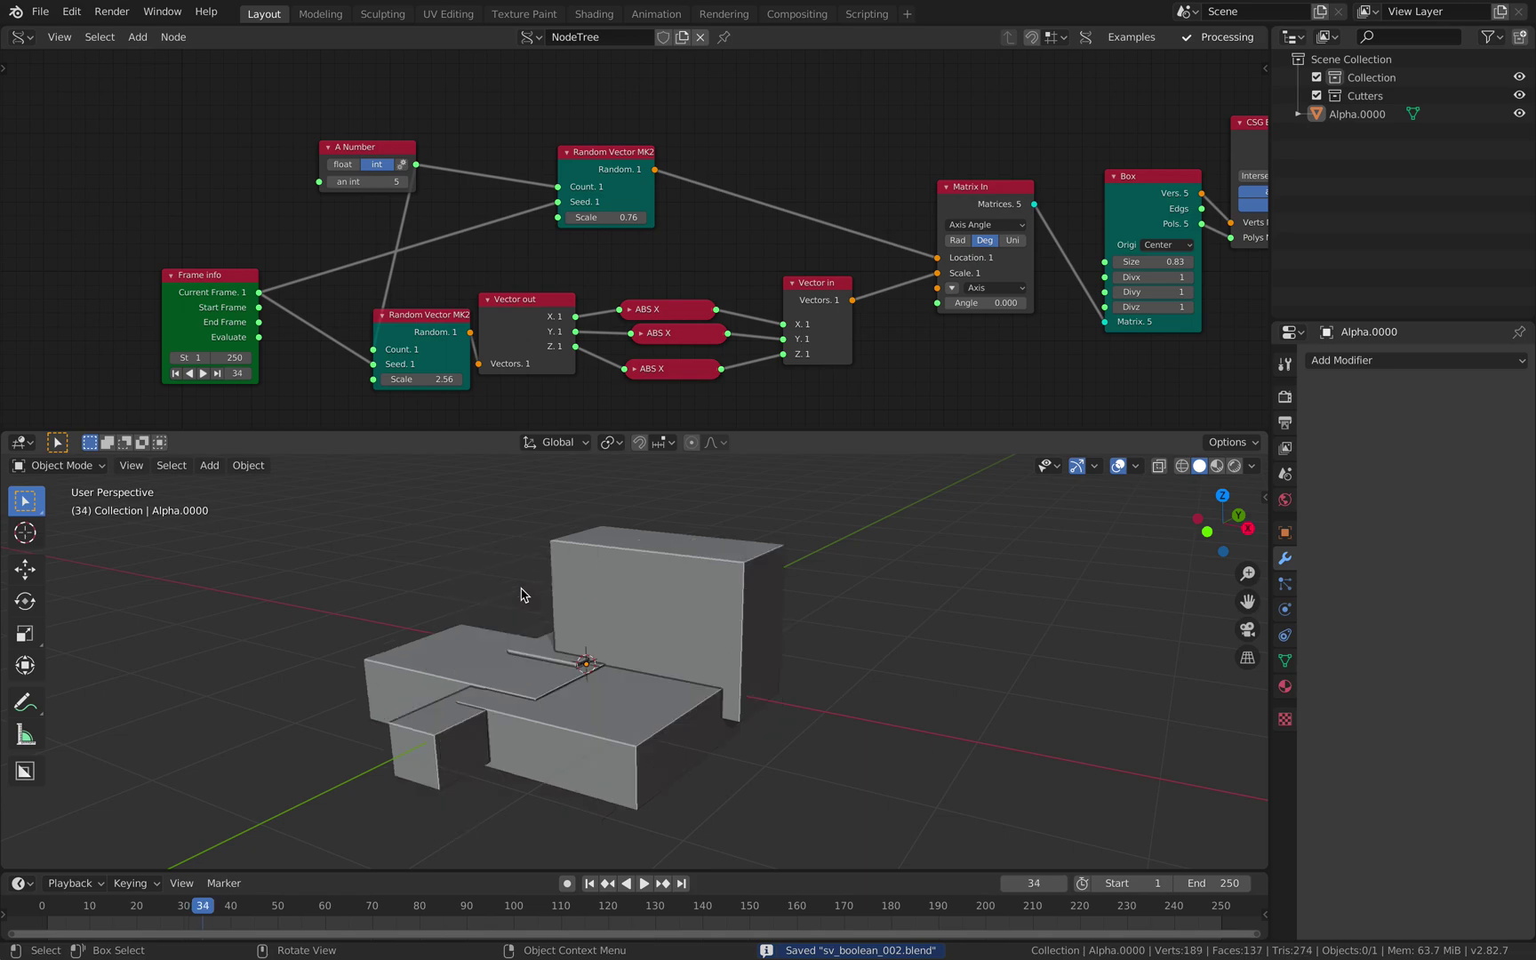
{"action": "key", "text": "Right"}
{"action": "key", "text": "Right"}
{"action": "key", "text": "Right"}
{"action": "key", "text": "Right"}
{"action": "key", "text": "Right"}
{"action": "key", "text": "Right"}
{"action": "key", "text": "Right"}
{"action": "key", "text": "Right"}
{"action": "key", "text": "Right"}
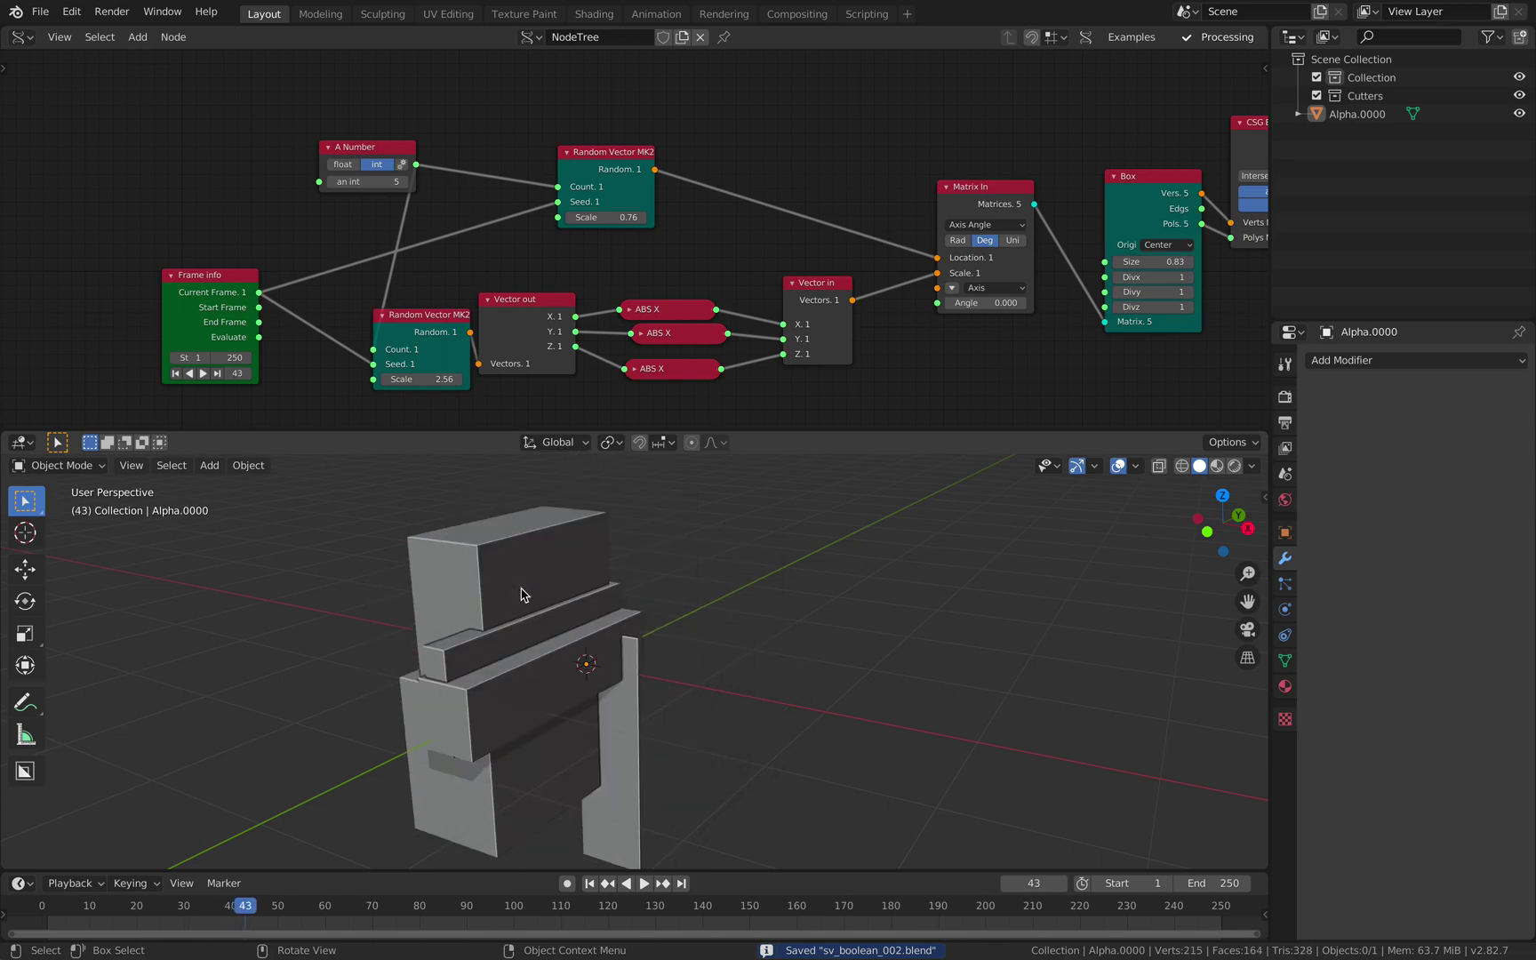
{"action": "key", "text": "Right"}
{"action": "key", "text": "Right"}
{"action": "key", "text": "Right"}
{"action": "key", "text": "Right"}
{"action": "key", "text": "Right"}
{"action": "key", "text": "Right"}
{"action": "key", "text": "Right"}
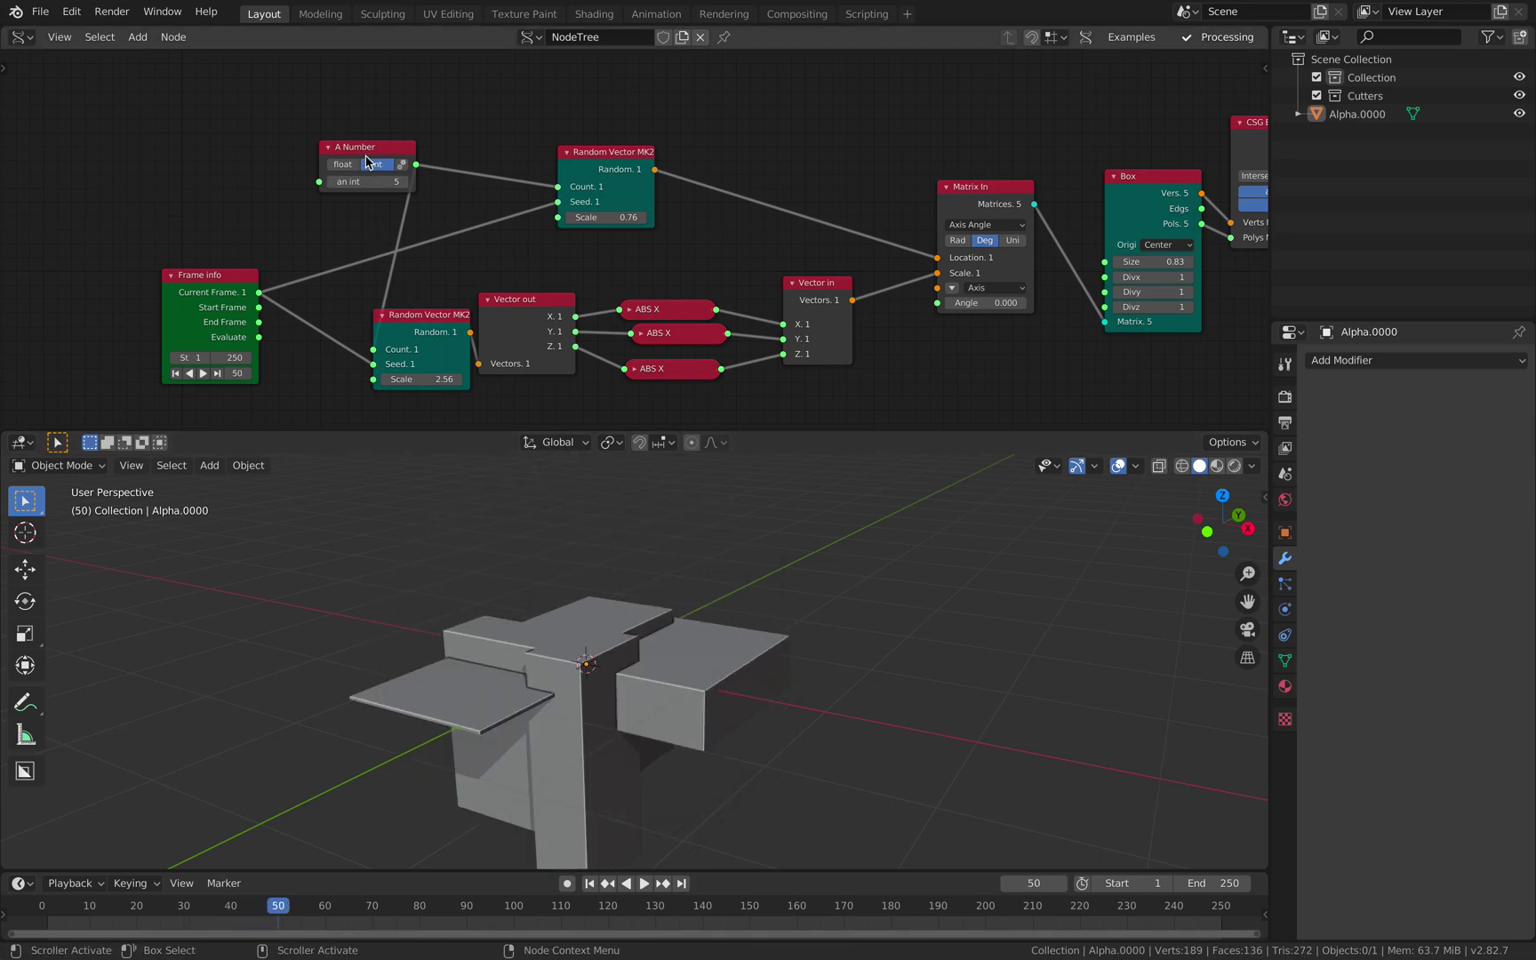
Step: Move the A Number node above Frame info, set the lower Random Vector's Scale to 2.95, and save the file
{"action": "left_click_drag", "start_coordinate": [364, 148], "coordinate": [254, 145]}
{"action": "mouse_move", "coordinate": [418, 379]}
{"action": "left_mouse_down"}
{"action": "mouse_move", "coordinate": [471, 379]}
{"action": "mouse_move", "coordinate": [436, 379]}
{"action": "left_mouse_up"}
{"action": "middle_click_drag", "start_coordinate": [782, 604], "coordinate": [624, 615]}
{"action": "key", "text": "ctrl+s"}
Step: Select the joined mesh and advance to frame 62 to examine the shapes at the larger box scale
{"action": "middle_click_drag", "start_coordinate": [652, 560], "coordinate": [583, 535], "text": "shift"}
{"action": "left_click", "coordinate": [585, 601]}
{"action": "middle_click_drag", "start_coordinate": [585, 602], "coordinate": [513, 603]}
{"action": "key", "text": "Right"}
{"action": "key", "text": "Right"}
{"action": "key", "text": "Right"}
{"action": "key", "text": "Right"}
{"action": "key", "text": "Right"}
{"action": "key", "text": "Right"}
{"action": "key", "text": "Right"}
{"action": "key", "text": "Right"}
{"action": "key", "text": "Right"}
{"action": "key", "text": "Right"}
{"action": "key", "text": "Right"}
{"action": "key", "text": "Right"}
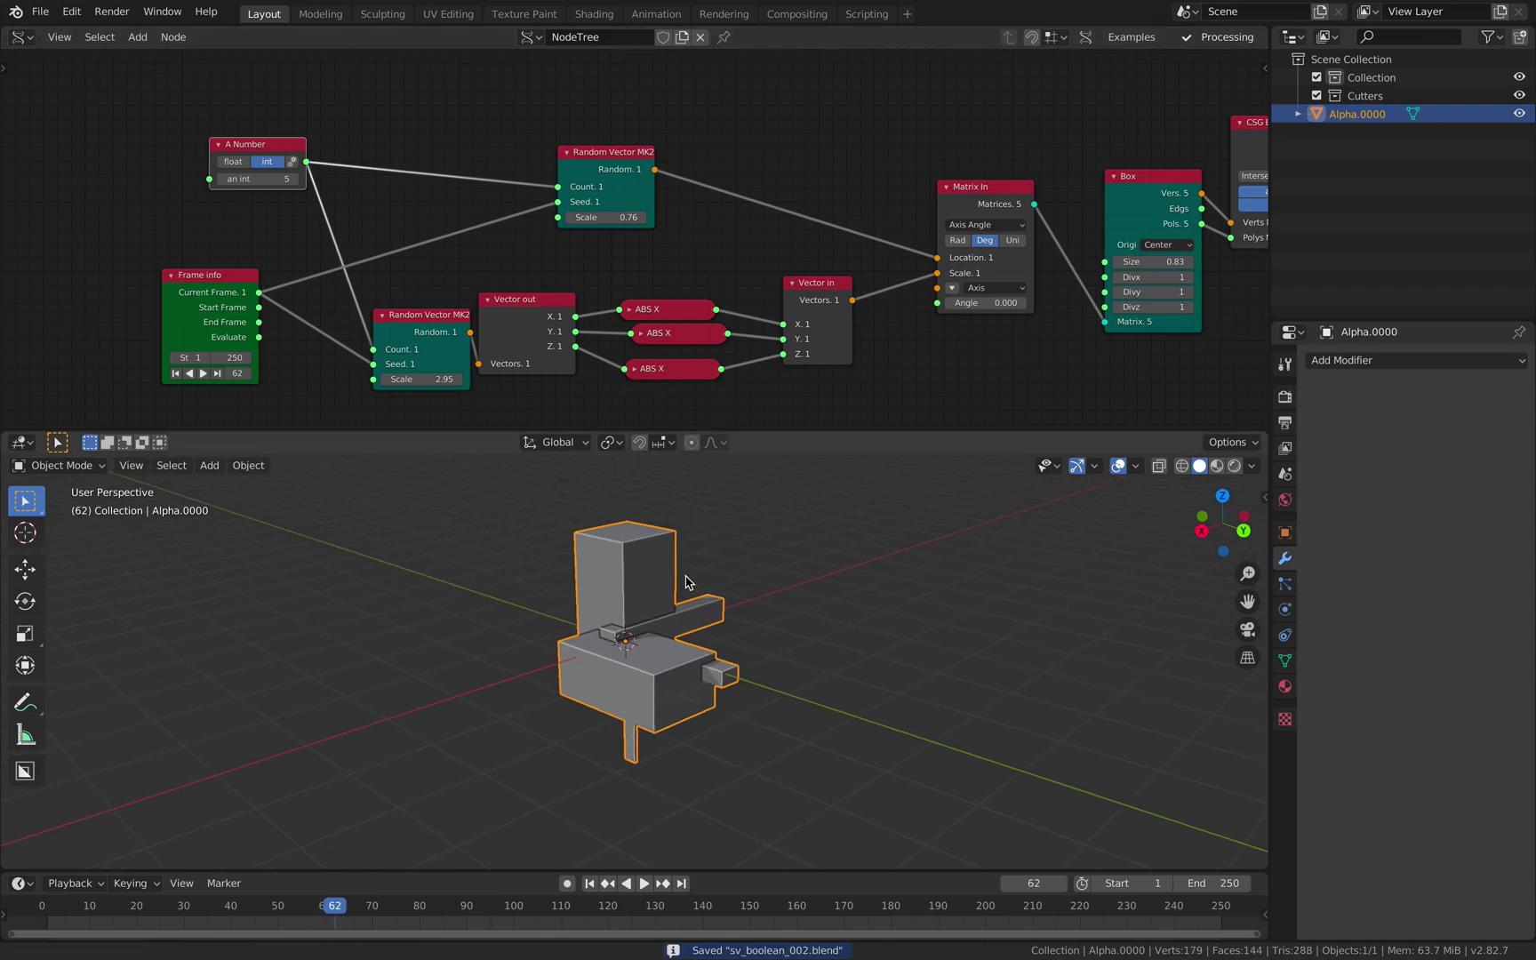
Step: Try the Intersect operation on the CSG Boolean 2 node and view the mesh from another angle
{"action": "scroll", "coordinate": [631, 249], "scroll_direction": "right", "scroll_amount": 8}
{"action": "scroll", "coordinate": [595, 255], "scroll_direction": "right", "scroll_amount": 3}
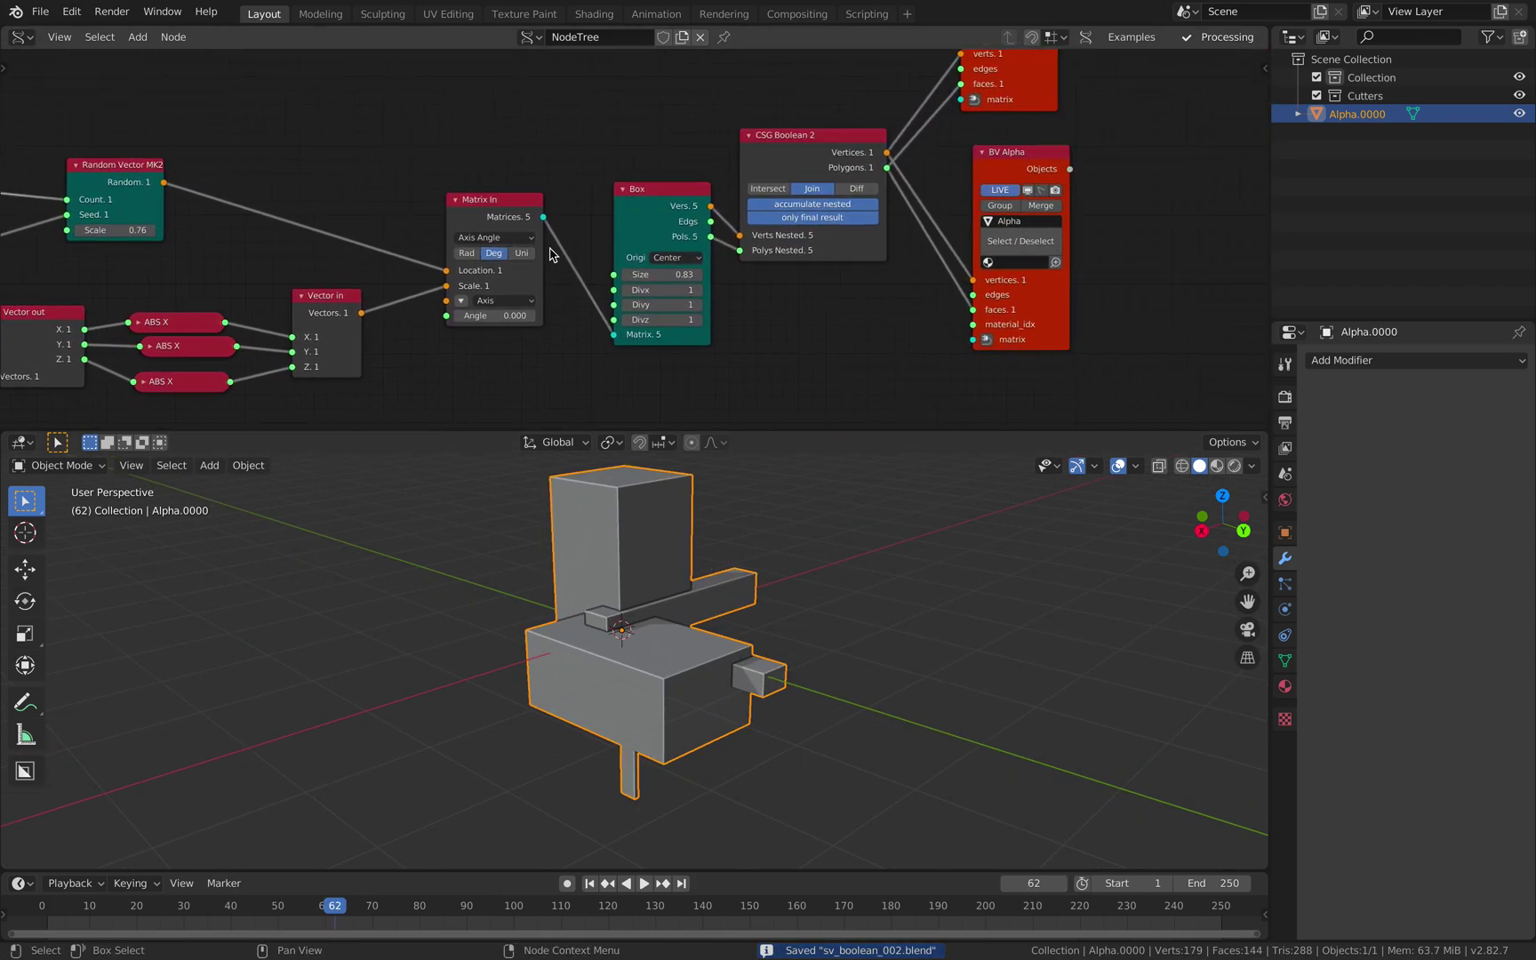
{"action": "scroll", "coordinate": [782, 187], "scroll_direction": "up", "scroll_amount": 2}
{"action": "left_click", "coordinate": [782, 181]}
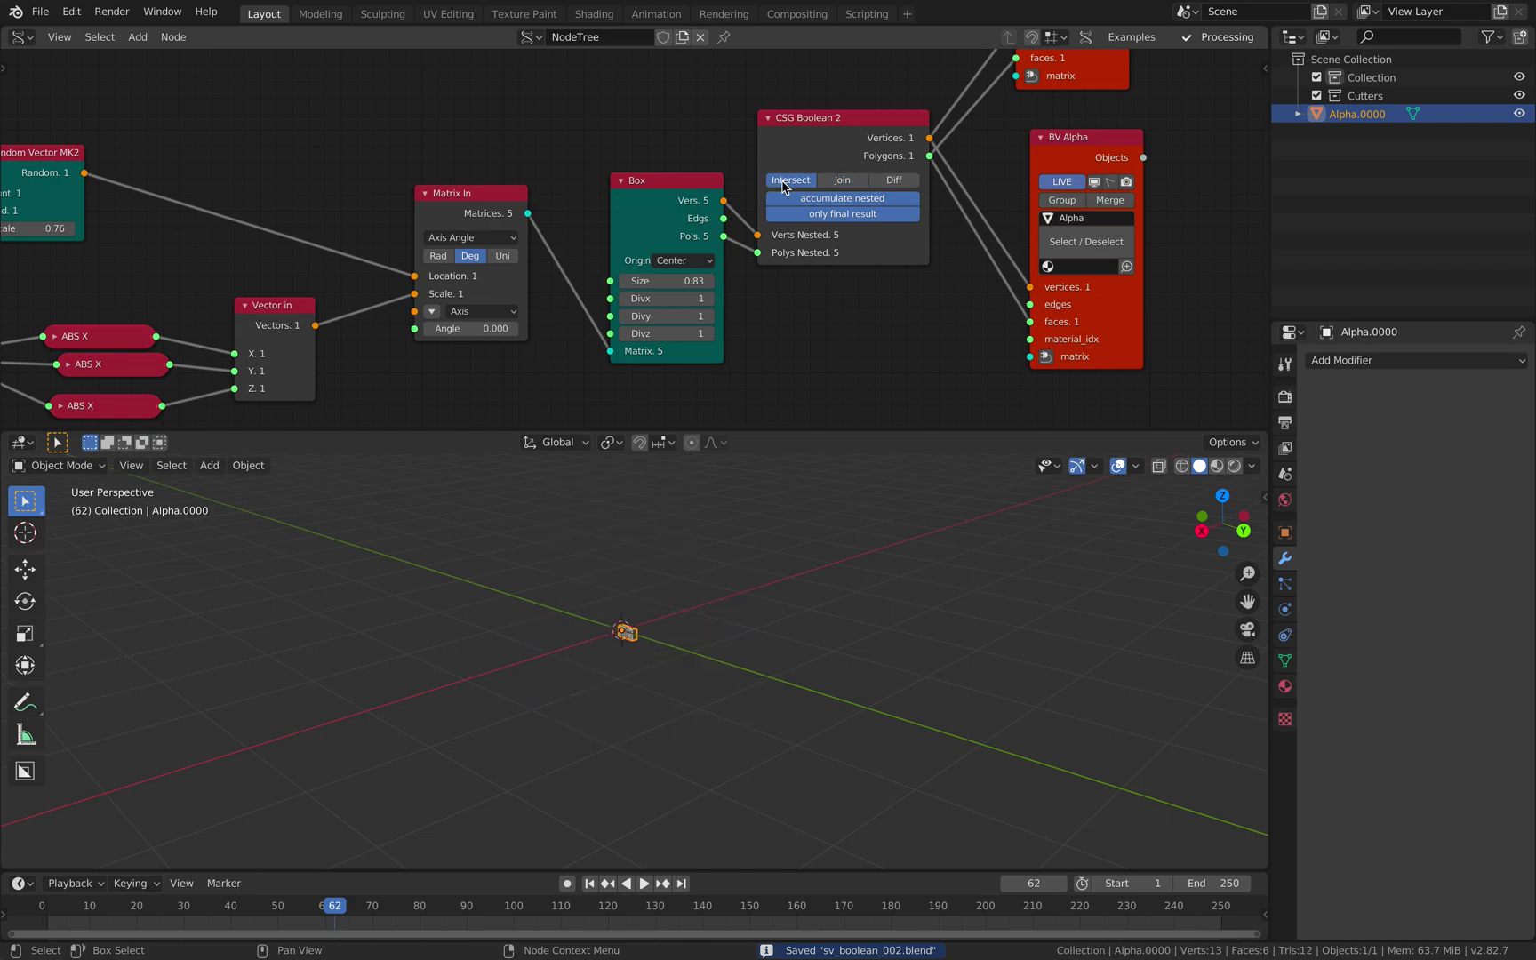
{"action": "middle_click_drag", "start_coordinate": [816, 514], "coordinate": [644, 618]}
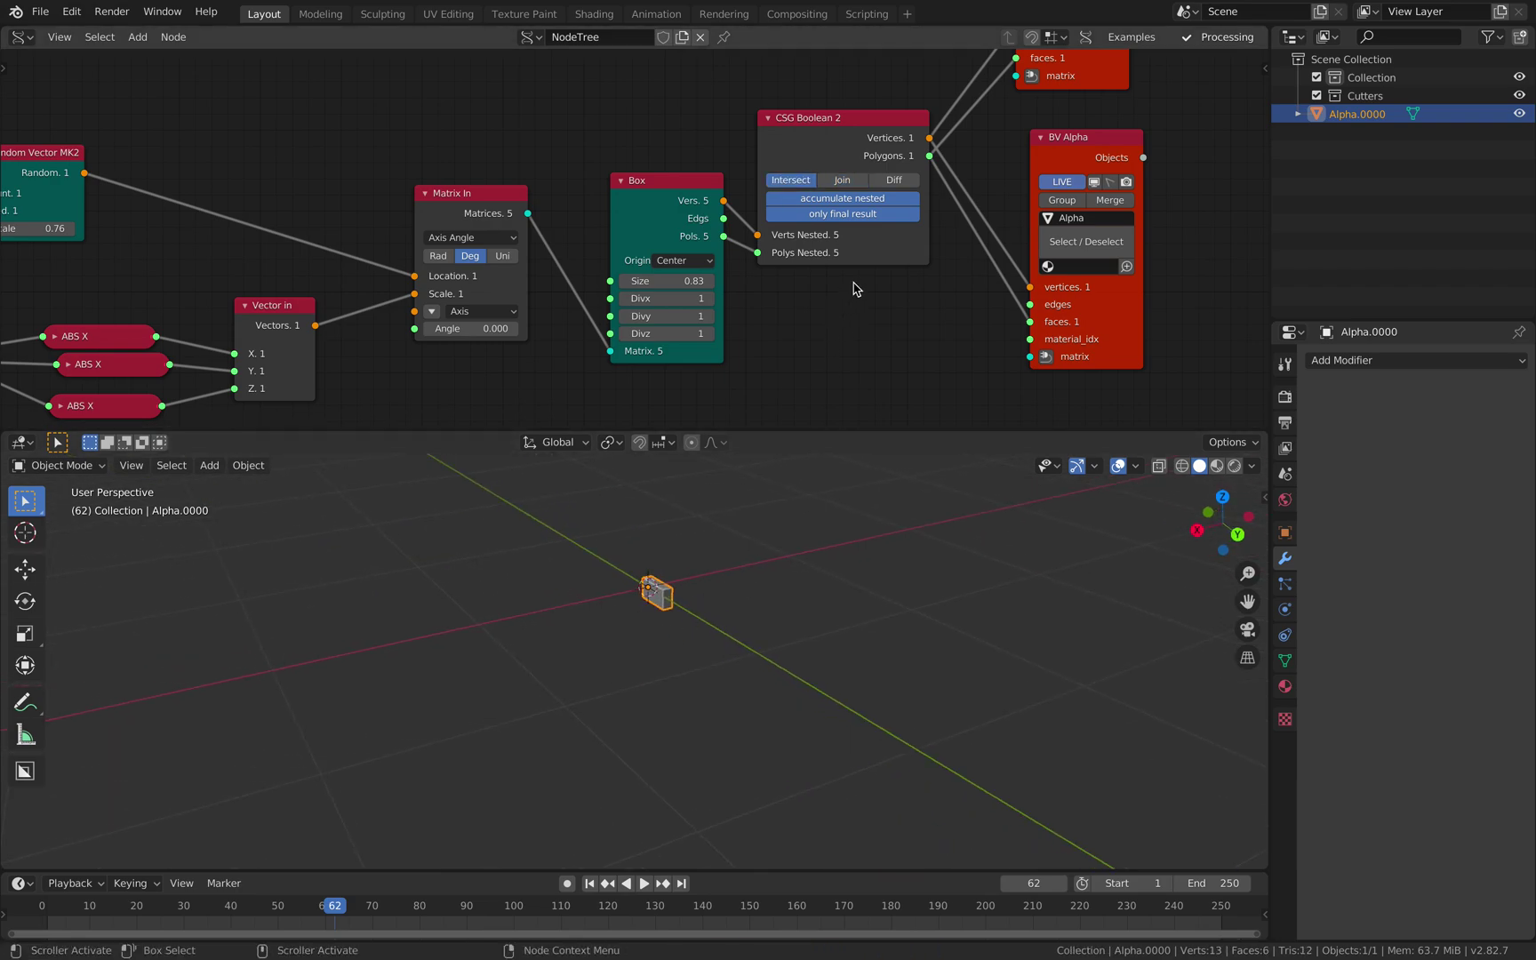
Step: Switch the CSG Boolean 2 node to Diff and step through the frames to view the mesh
{"action": "left_click", "coordinate": [887, 183]}
{"action": "middle_click_drag", "start_coordinate": [817, 577], "coordinate": [825, 612]}
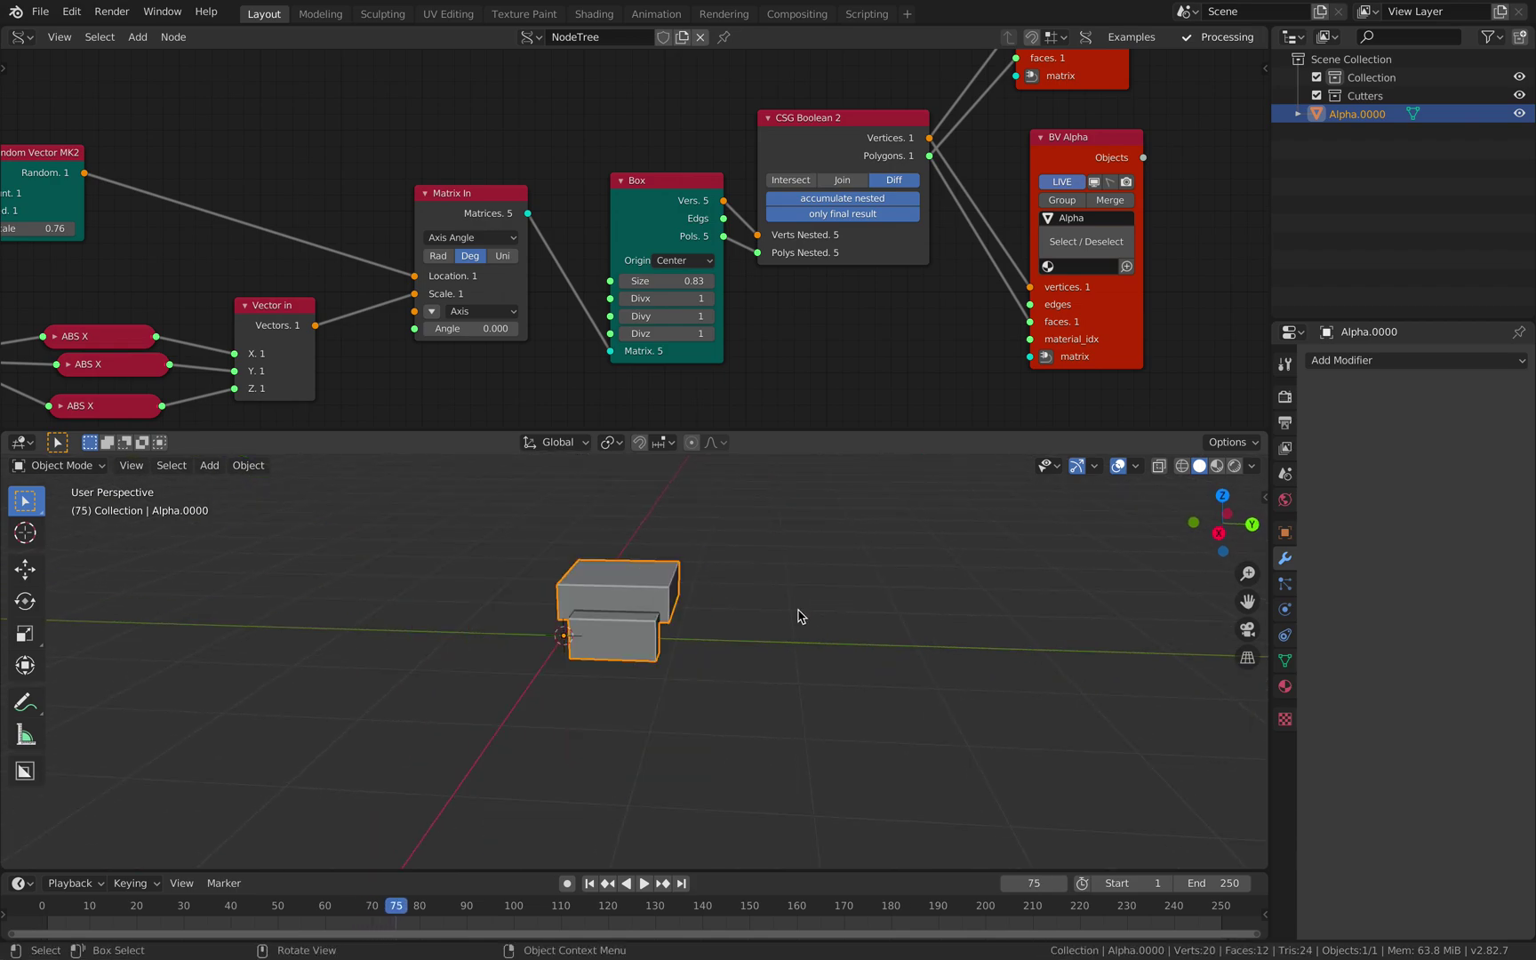
{"action": "middle_click_drag", "start_coordinate": [600, 676], "coordinate": [658, 649]}
Step: Line up the A Number node directly above the Frame info node
{"action": "middle_click_drag", "start_coordinate": [260, 284], "coordinate": [880, 177]}
{"action": "middle_click_drag", "start_coordinate": [299, 145], "coordinate": [433, 185]}
{"action": "left_click_drag", "start_coordinate": [362, 74], "coordinate": [307, 78]}
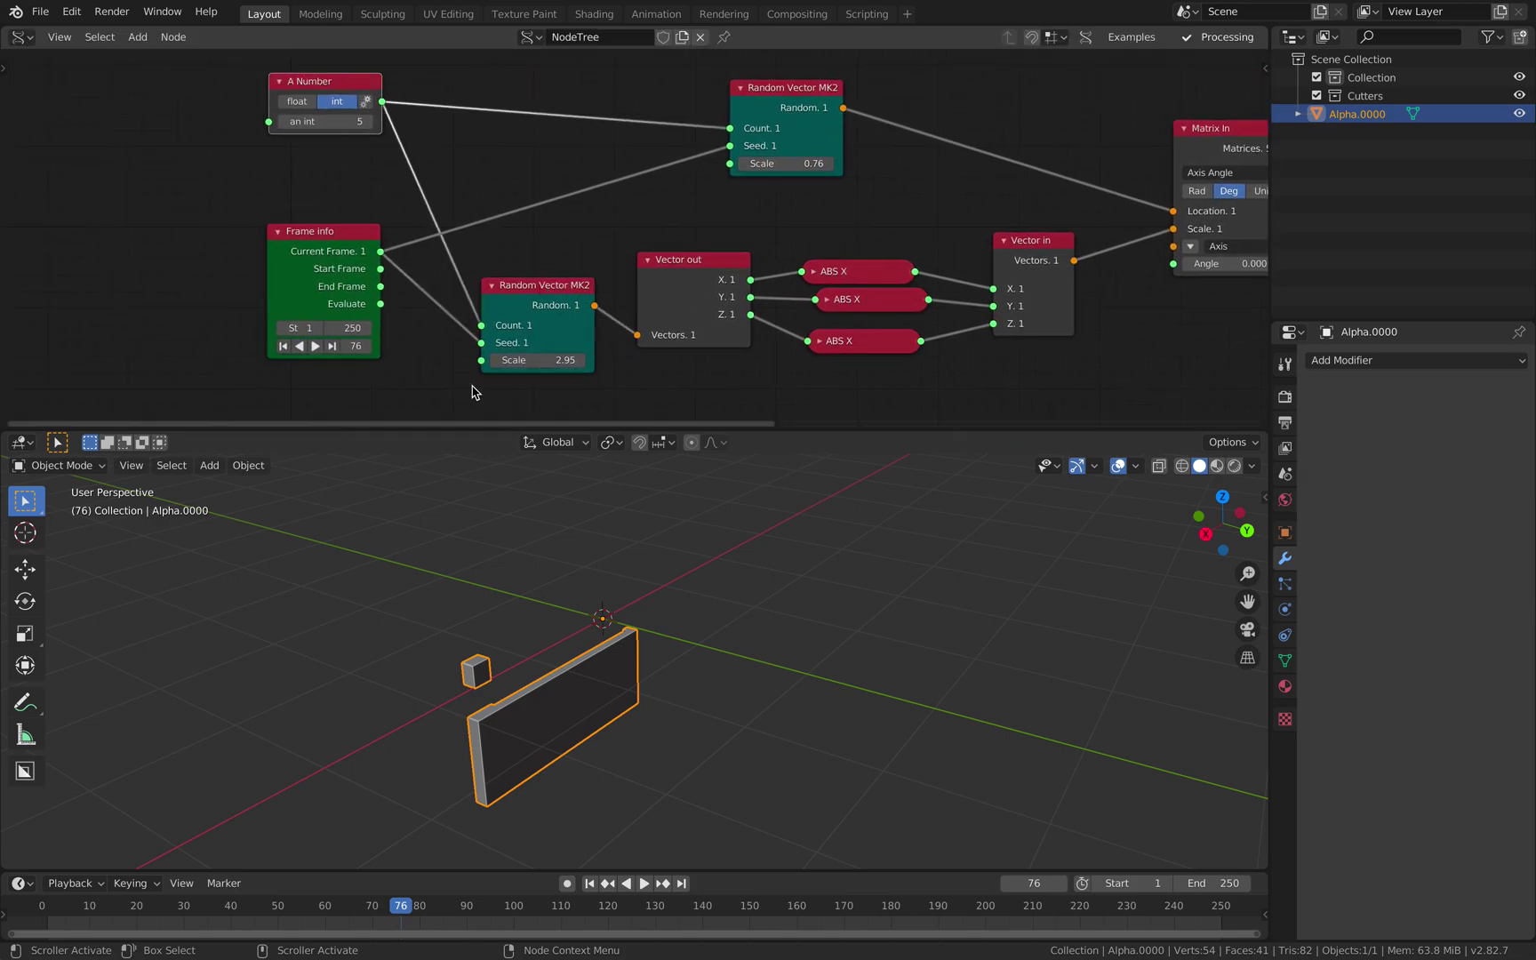
Step: Set the Scale of the lower Random Vector MK2 node to 7.87
{"action": "left_click_drag", "start_coordinate": [538, 360], "coordinate": [520, 360]}
{"action": "left_click_drag", "start_coordinate": [538, 360], "coordinate": [604, 360]}
{"action": "middle_click_drag", "start_coordinate": [622, 614], "coordinate": [643, 622]}
Step: Advance the animation to frame 91 to view the Boolean shapes, and save the file with nothing selected
{"action": "key", "text": "Right"}
{"action": "key", "text": "Right"}
{"action": "key", "text": "Right"}
{"action": "key", "text": "Right"}
{"action": "key", "text": "Right"}
{"action": "key", "text": "Right"}
{"action": "key", "text": "Right"}
{"action": "key", "text": "Right"}
{"action": "key", "text": "Right"}
{"action": "key", "text": "Right"}
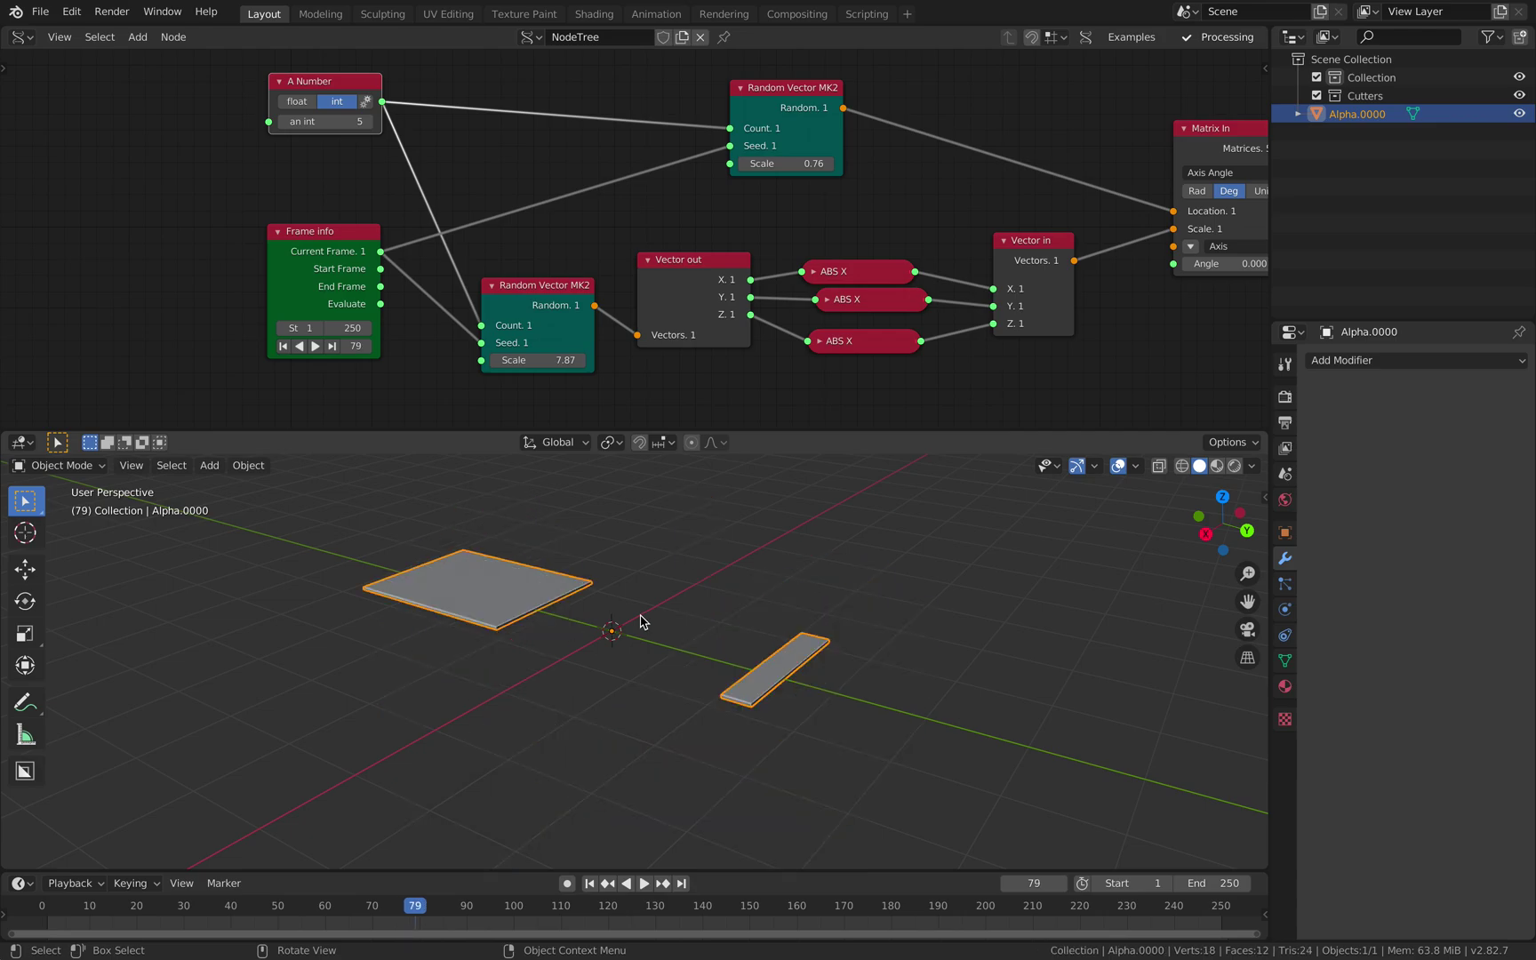
{"action": "key", "text": "Right"}
{"action": "key", "text": "Right"}
{"action": "key", "text": "Right"}
{"action": "key", "text": "Right"}
{"action": "key", "text": "Right"}
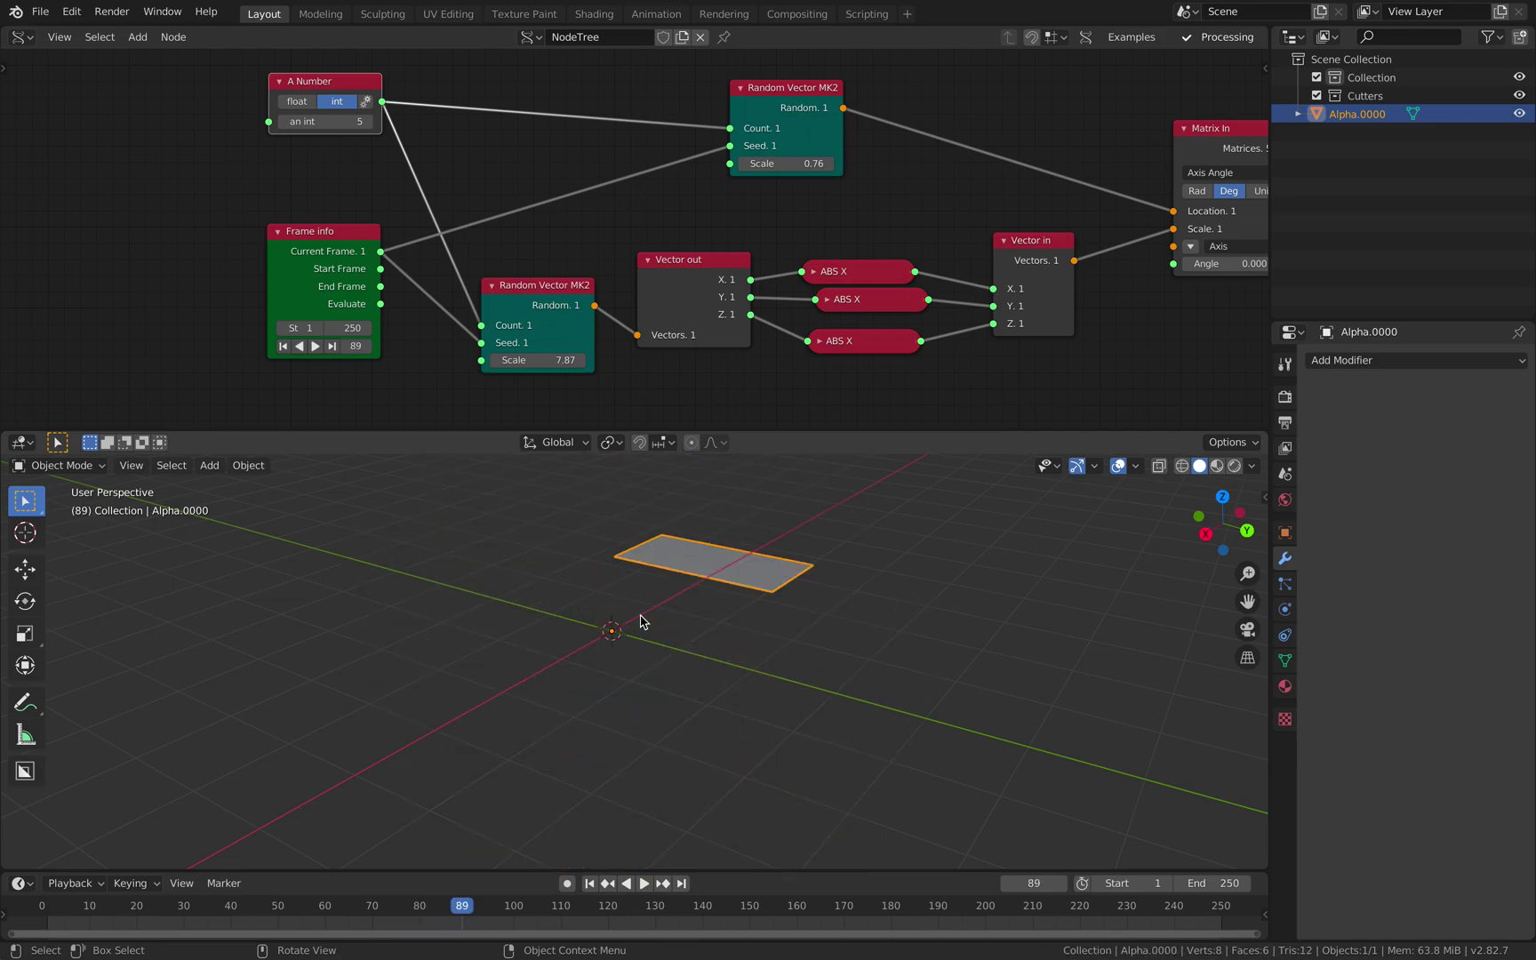
{"action": "middle_click_drag", "start_coordinate": [642, 620], "coordinate": [576, 627]}
{"action": "left_click", "coordinate": [645, 636]}
{"action": "key", "text": "ctrl+s"}
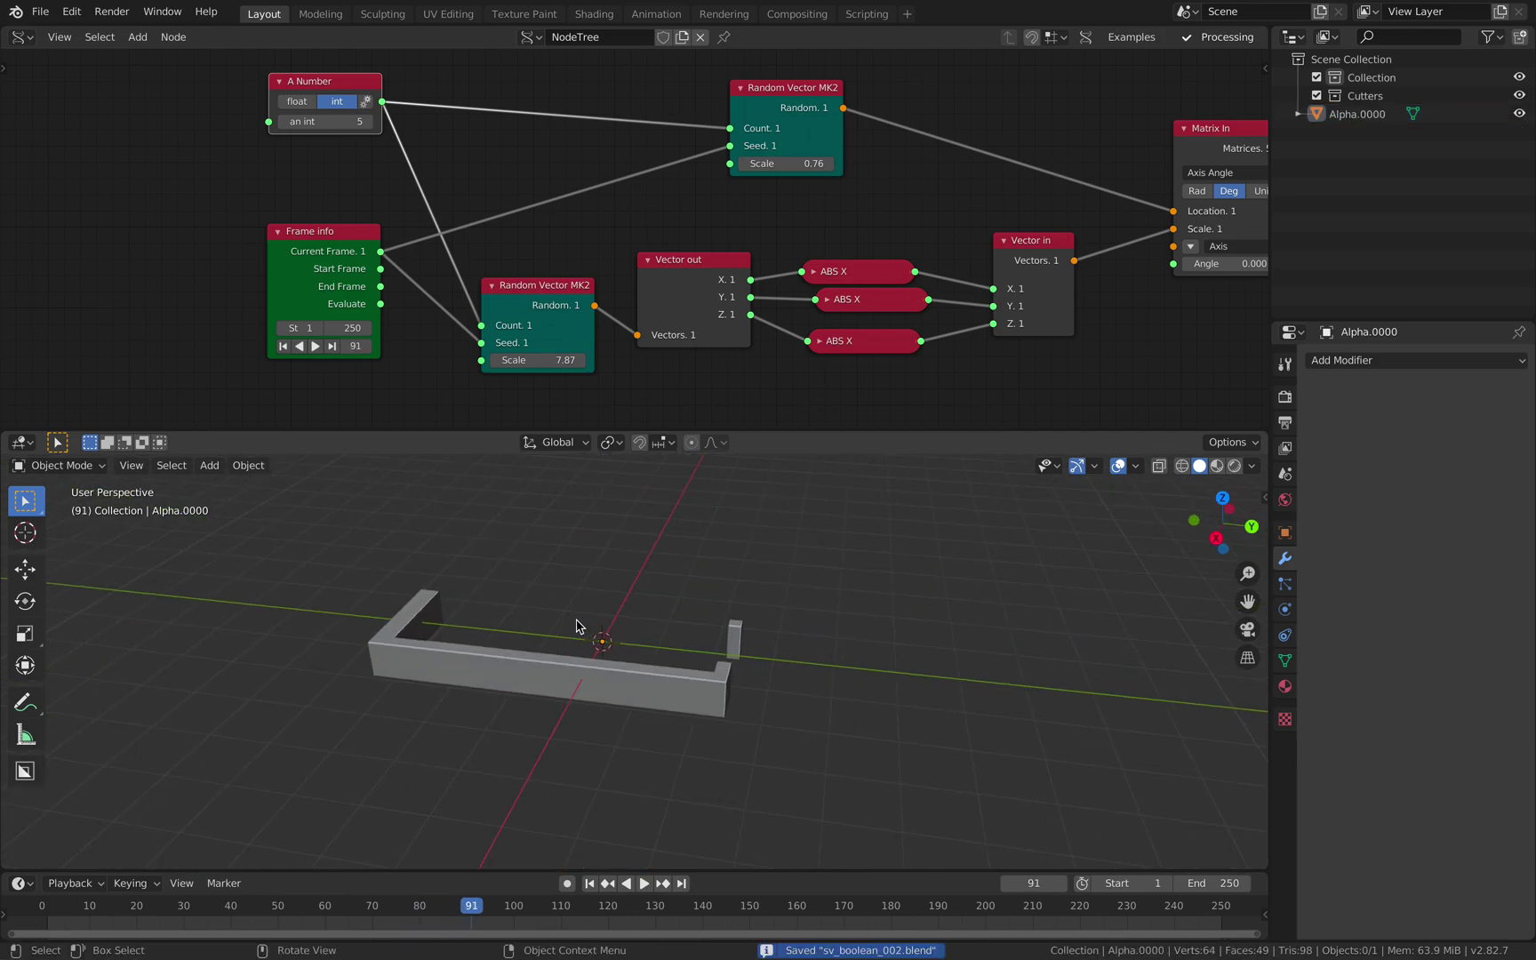
Step: Step the animation forward to frame 111 to generate a suitable Boolean shape from the original mesh
{"action": "key", "text": "Right"}
{"action": "key", "text": "Right"}
{"action": "key", "text": "Right"}
{"action": "key", "text": "Right"}
{"action": "key", "text": "Right"}
{"action": "key", "text": "Right"}
{"action": "key", "text": "Right"}
{"action": "left_click", "coordinate": [659, 520]}
{"action": "middle_click_drag", "start_coordinate": [660, 520], "coordinate": [672, 576]}
{"action": "key", "text": "Right"}
{"action": "key", "text": "Right"}
{"action": "key", "text": "Right"}
{"action": "key", "text": "Right"}
{"action": "key", "text": "Right"}
{"action": "key", "text": "Right"}
{"action": "key", "text": "Right"}
{"action": "key", "text": "Right"}
{"action": "key", "text": "Right"}
{"action": "key", "text": "Right"}
{"action": "key", "text": "Right"}
{"action": "key", "text": "Right"}
{"action": "key", "text": "Right"}
Step: Duplicate the frame 111 shape and place the copy about 6 m away, mainly along Y
{"action": "middle_click_drag", "start_coordinate": [671, 576], "coordinate": [613, 600]}
{"action": "key", "text": "shift+d"}
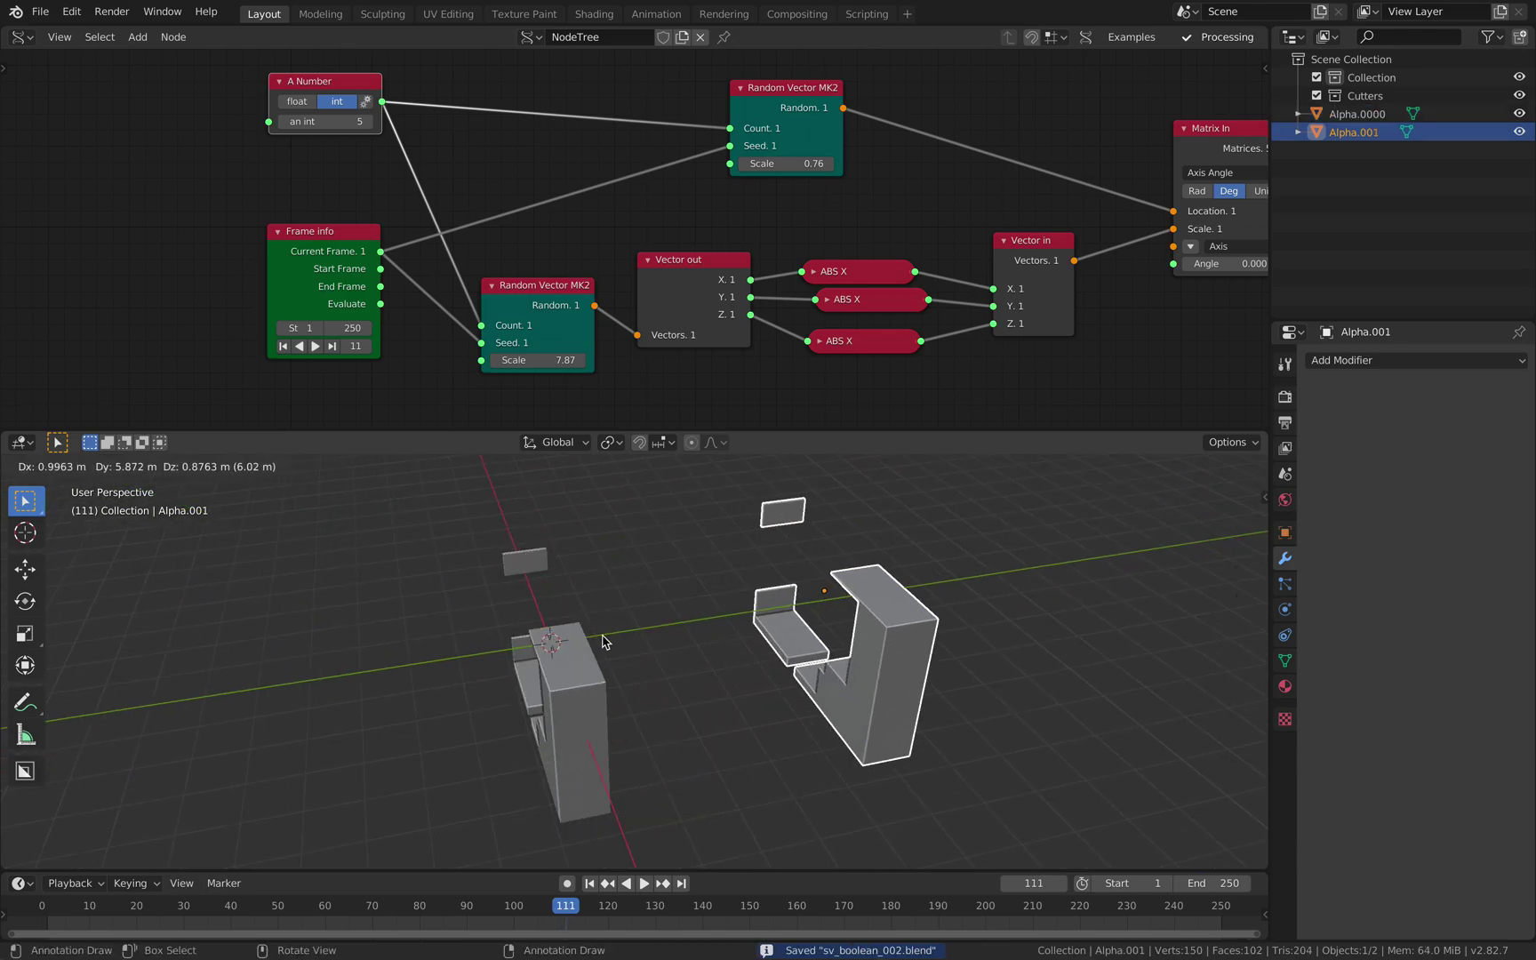
{"action": "left_click", "coordinate": [602, 635]}
Step: Select the original mesh, advance to frame 115 and duplicate the shape next to the first copy
{"action": "left_click", "coordinate": [584, 648]}
{"action": "key", "text": "Right"}
{"action": "key", "text": "Right"}
{"action": "key", "text": "Right"}
{"action": "key", "text": "Right"}
{"action": "scroll", "coordinate": [590, 667], "scroll_direction": "down", "scroll_amount": 1}
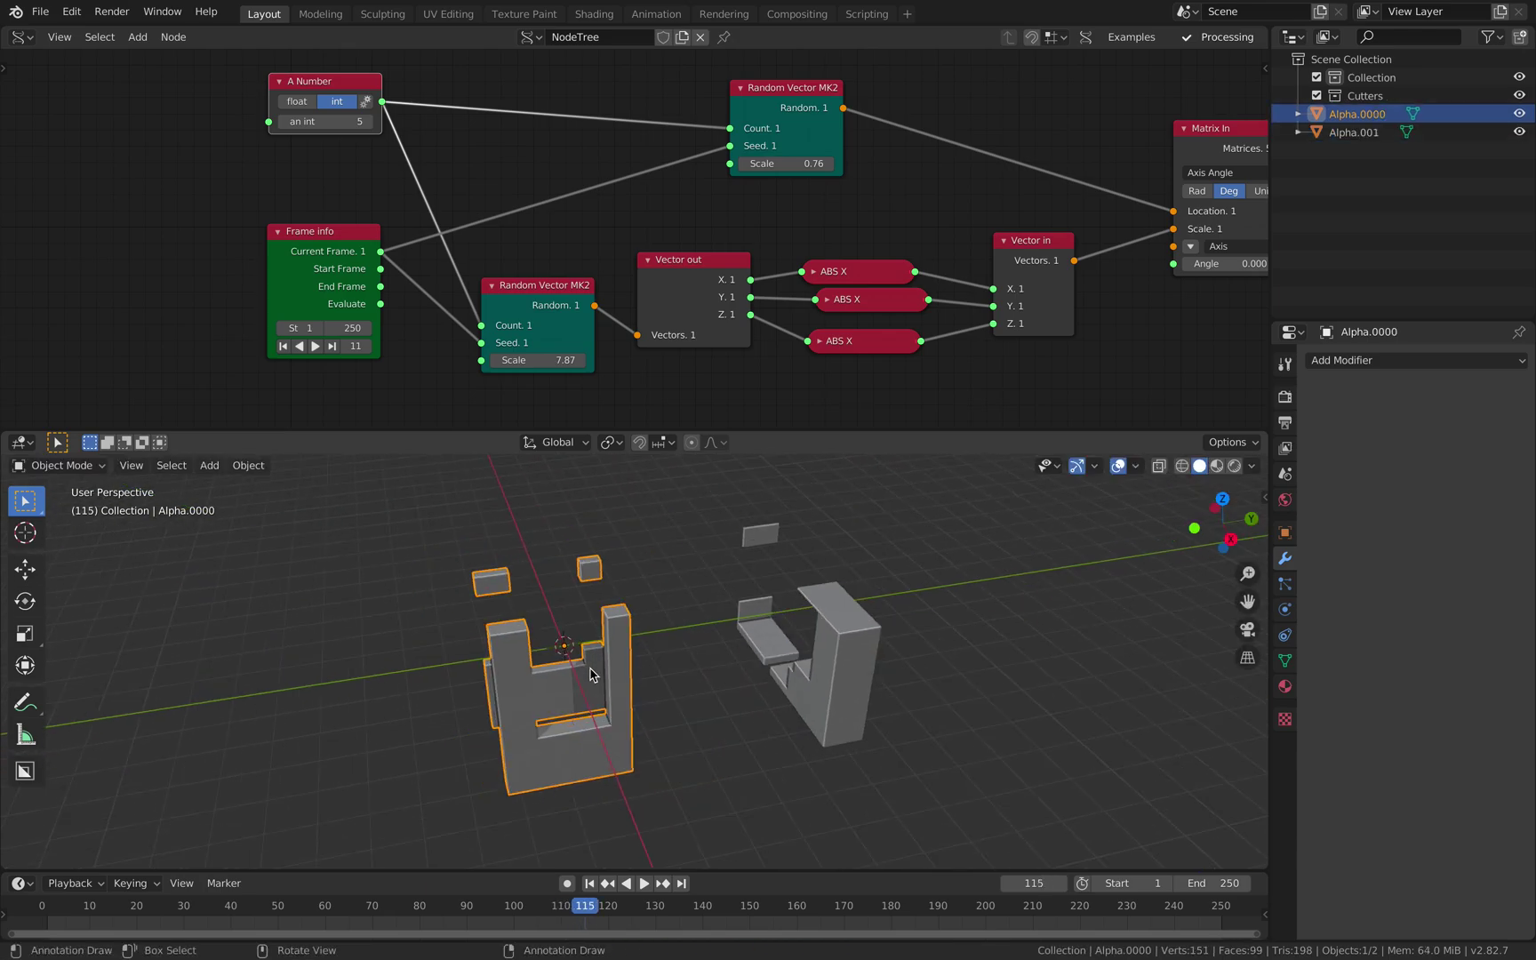
{"action": "key", "text": "shift+d"}
{"action": "left_click", "coordinate": [800, 578]}
{"action": "middle_click_drag", "start_coordinate": [800, 578], "coordinate": [850, 558]}
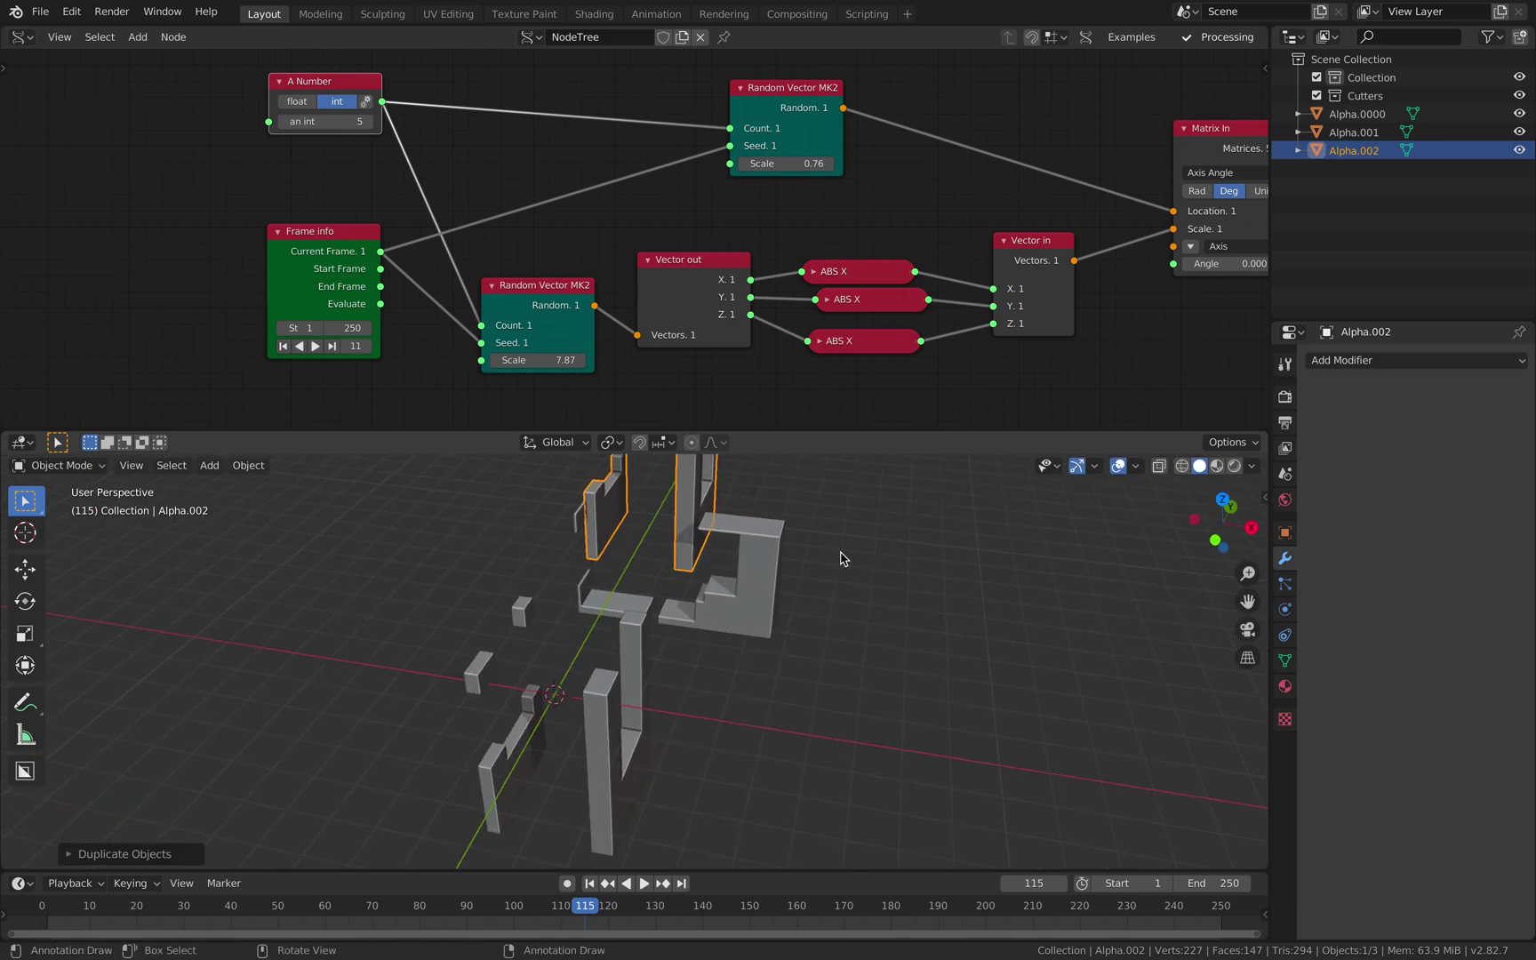
Step: Reposition the frame 115 copy from several angles so it stands against the first copy
{"action": "key", "text": "g"}
{"action": "left_click", "coordinate": [857, 580]}
{"action": "key", "text": "g"}
{"action": "left_click", "coordinate": [833, 601]}
{"action": "middle_click_drag", "start_coordinate": [833, 600], "coordinate": [669, 583]}
{"action": "key", "text": "g"}
{"action": "left_click", "coordinate": [680, 590]}
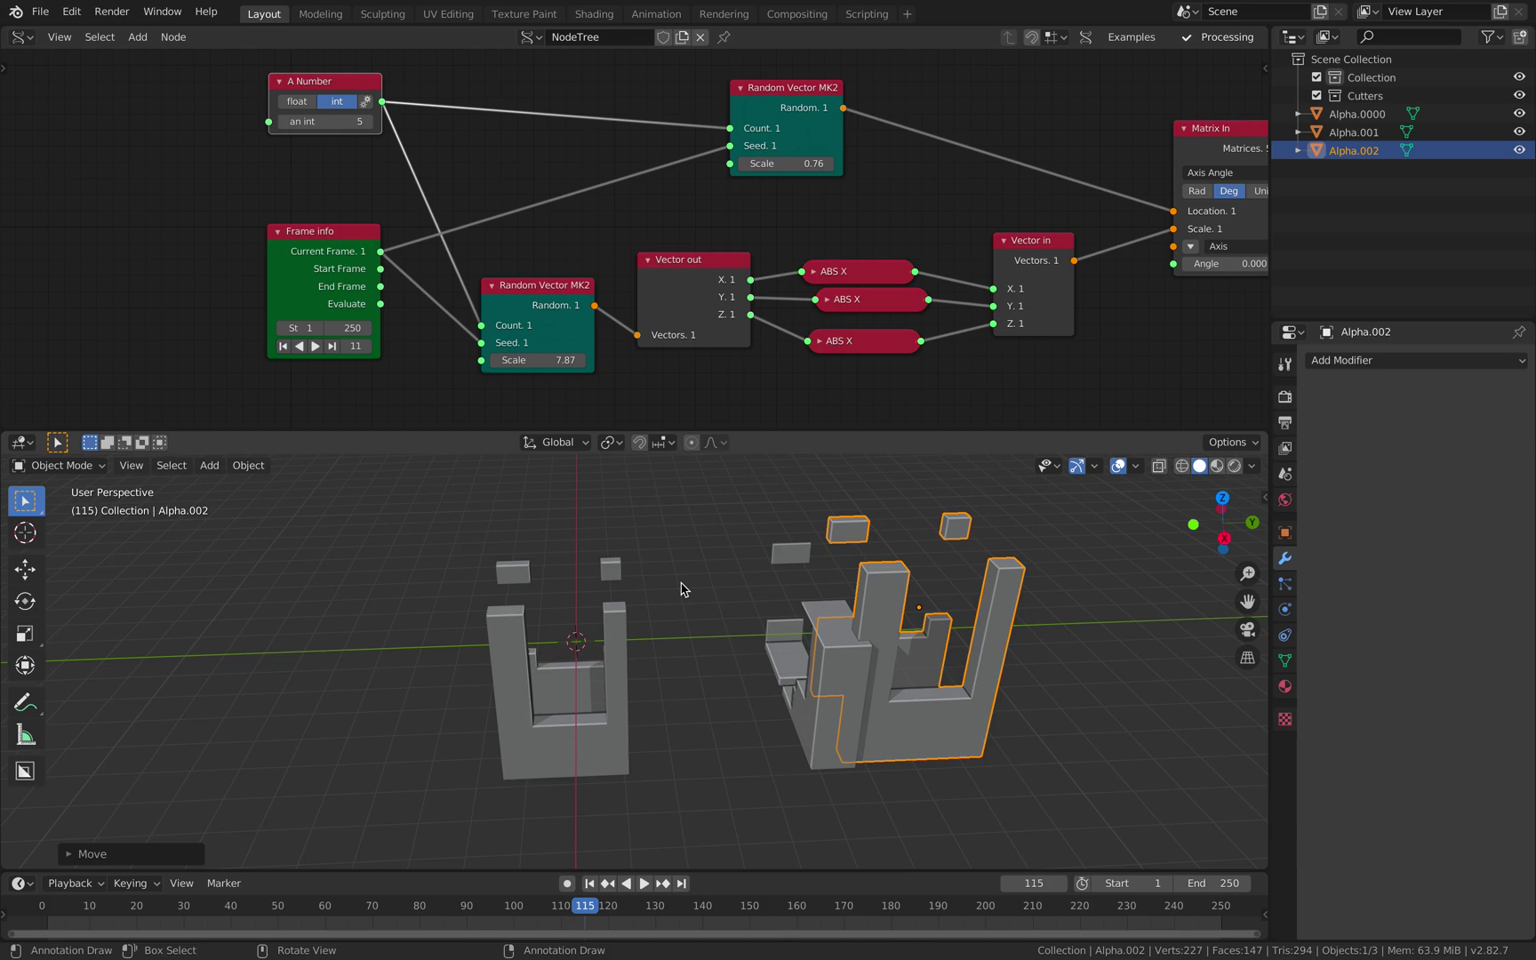
Step: Advance to frame 117 and duplicate the original mesh, placing the copy low in front of the other copies
{"action": "key", "text": "Right"}
{"action": "key", "text": "Right"}
{"action": "left_click", "coordinate": [705, 593]}
{"action": "key", "text": "shift+d"}
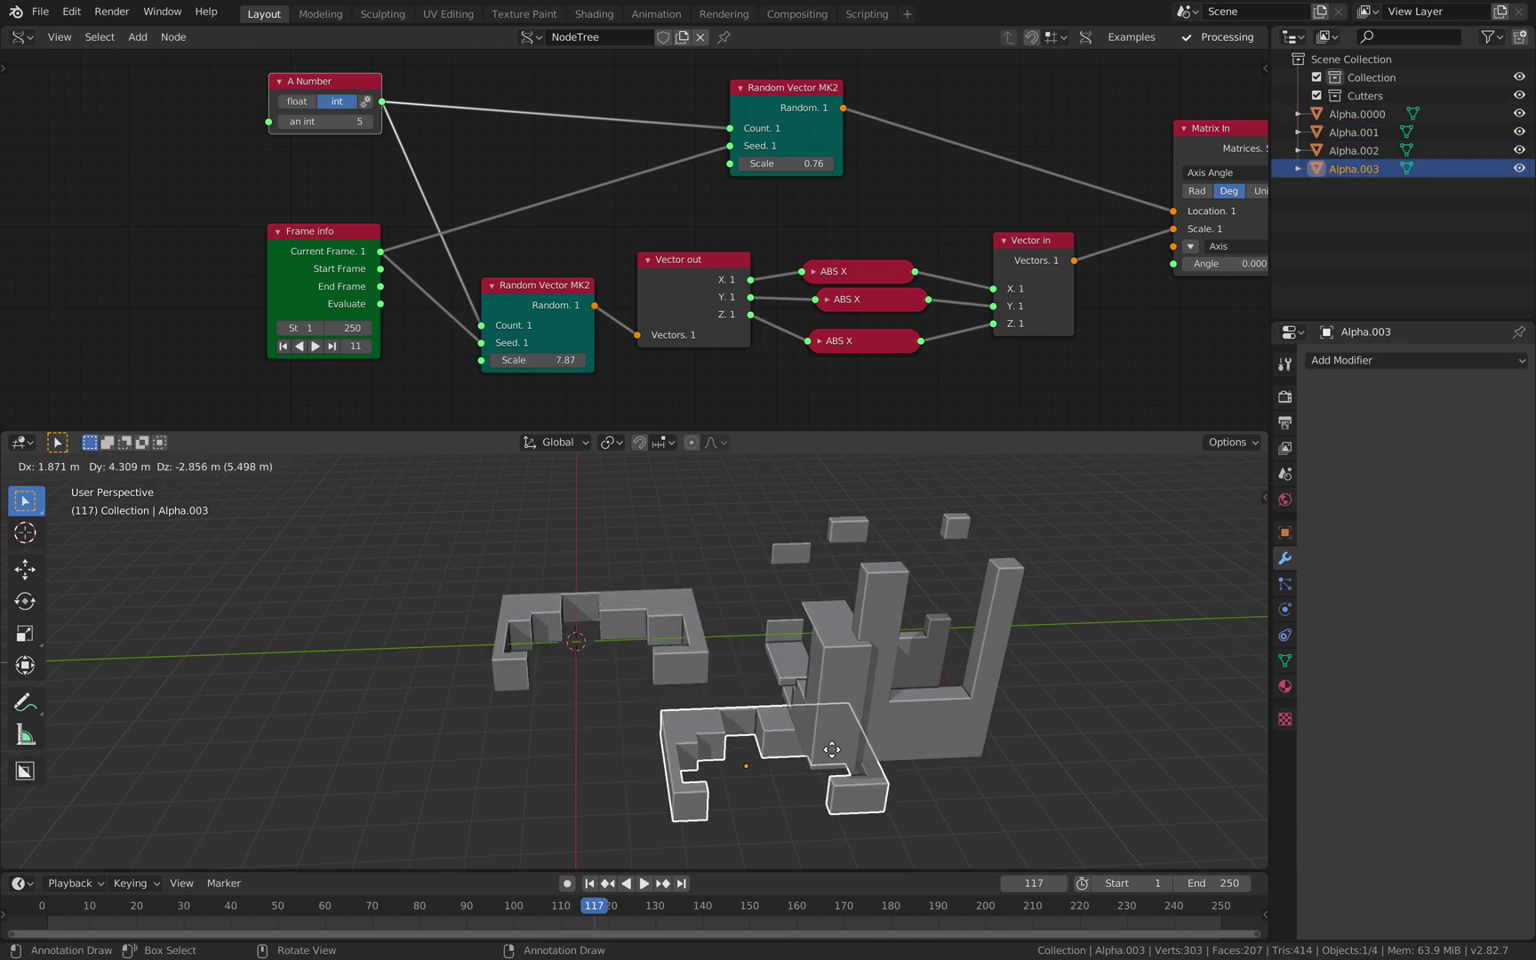
{"action": "left_click", "coordinate": [832, 757]}
Step: Set the viewport shading color to Random so each object gets its own color
{"action": "left_click", "coordinate": [1252, 466]}
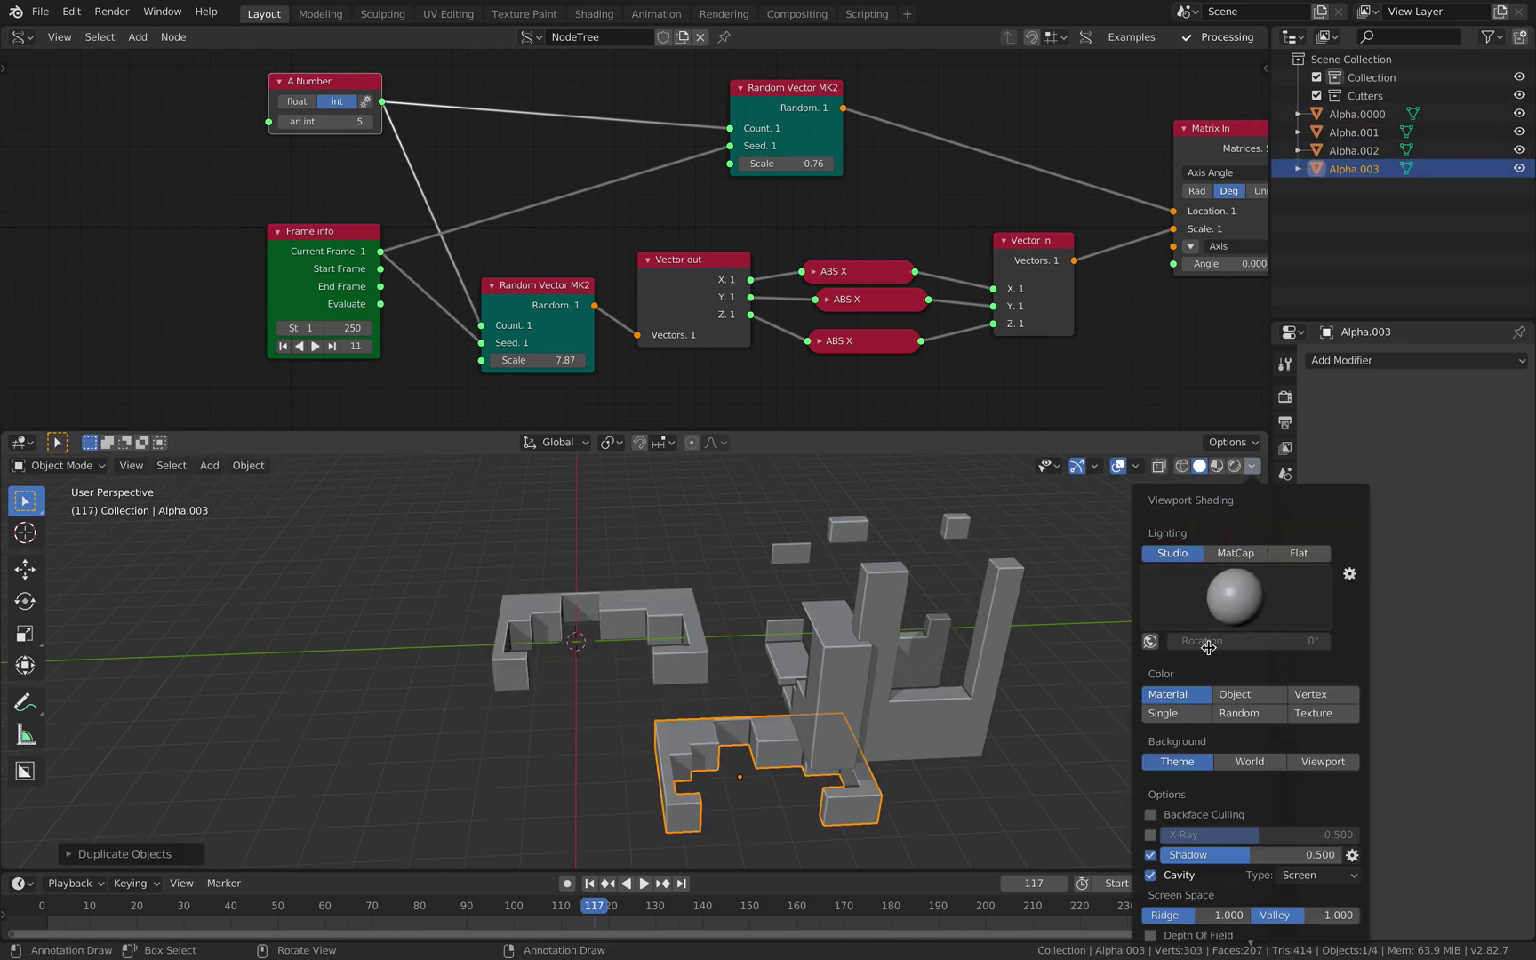
{"action": "left_click", "coordinate": [1224, 715]}
{"action": "middle_click_drag", "start_coordinate": [620, 651], "coordinate": [643, 653]}
Step: Select the original mesh, advance to frame 120 and duplicate the shape toward the group of copies
{"action": "left_click", "coordinate": [643, 652]}
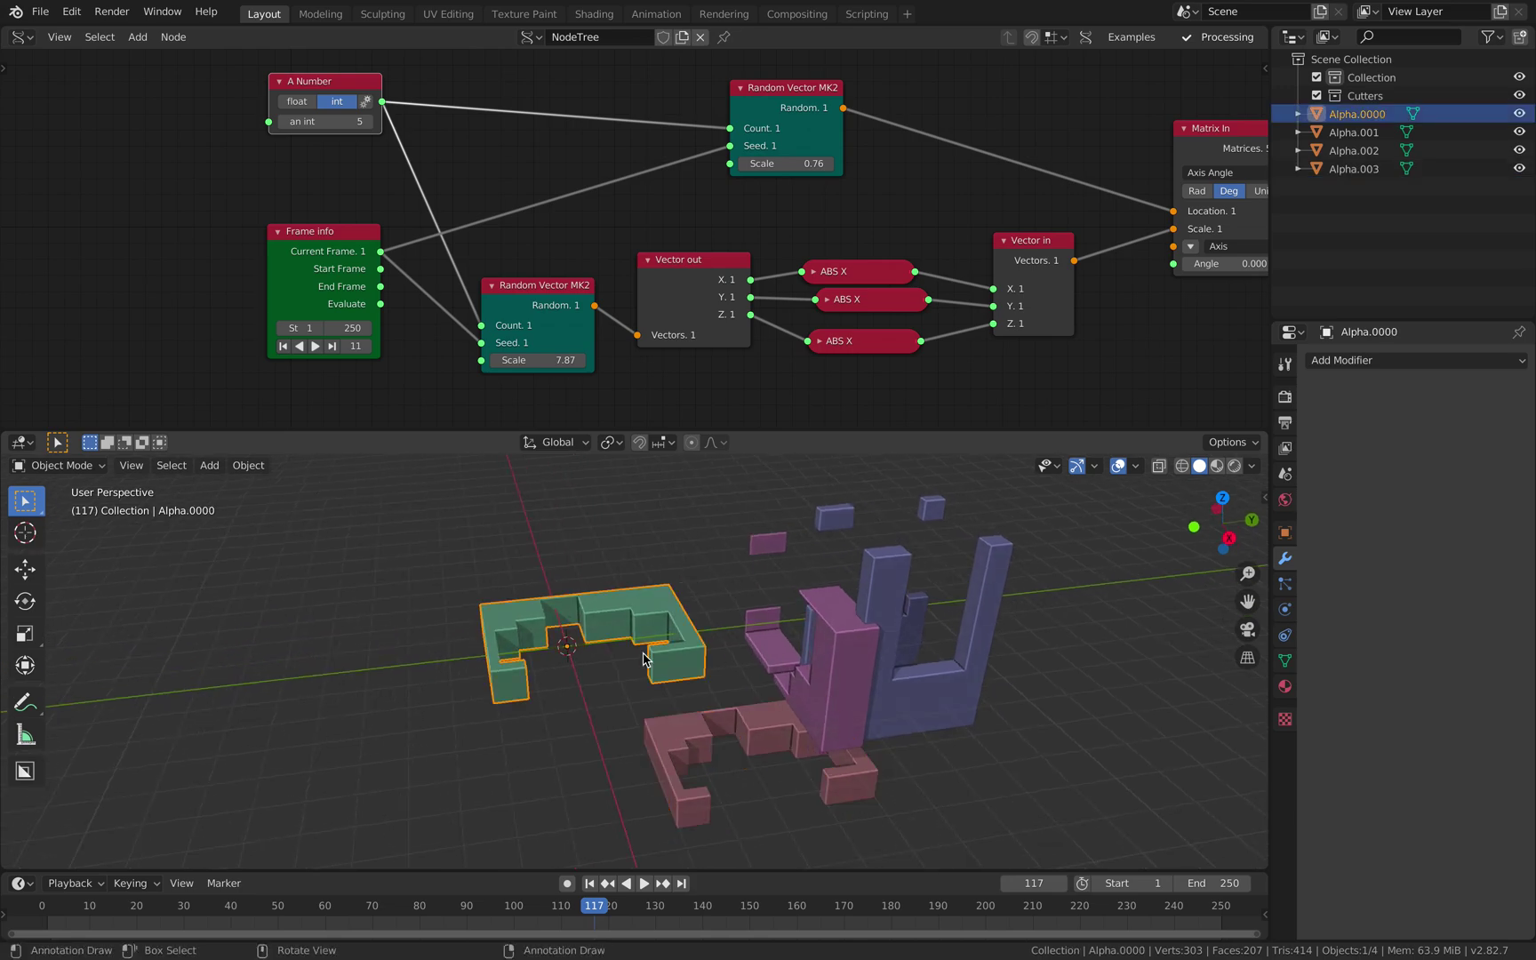
{"action": "key", "text": "Right"}
{"action": "key", "text": "Right"}
{"action": "key", "text": "Right"}
{"action": "middle_click_drag", "start_coordinate": [512, 591], "coordinate": [387, 580], "text": "shift"}
{"action": "key", "text": "shift+d"}
{"action": "left_click", "coordinate": [782, 720]}
Step: Move the frame 120 copy from two viewing angles so it fits into the group of copies
{"action": "middle_click_drag", "start_coordinate": [782, 720], "coordinate": [569, 657]}
{"action": "key", "text": "g"}
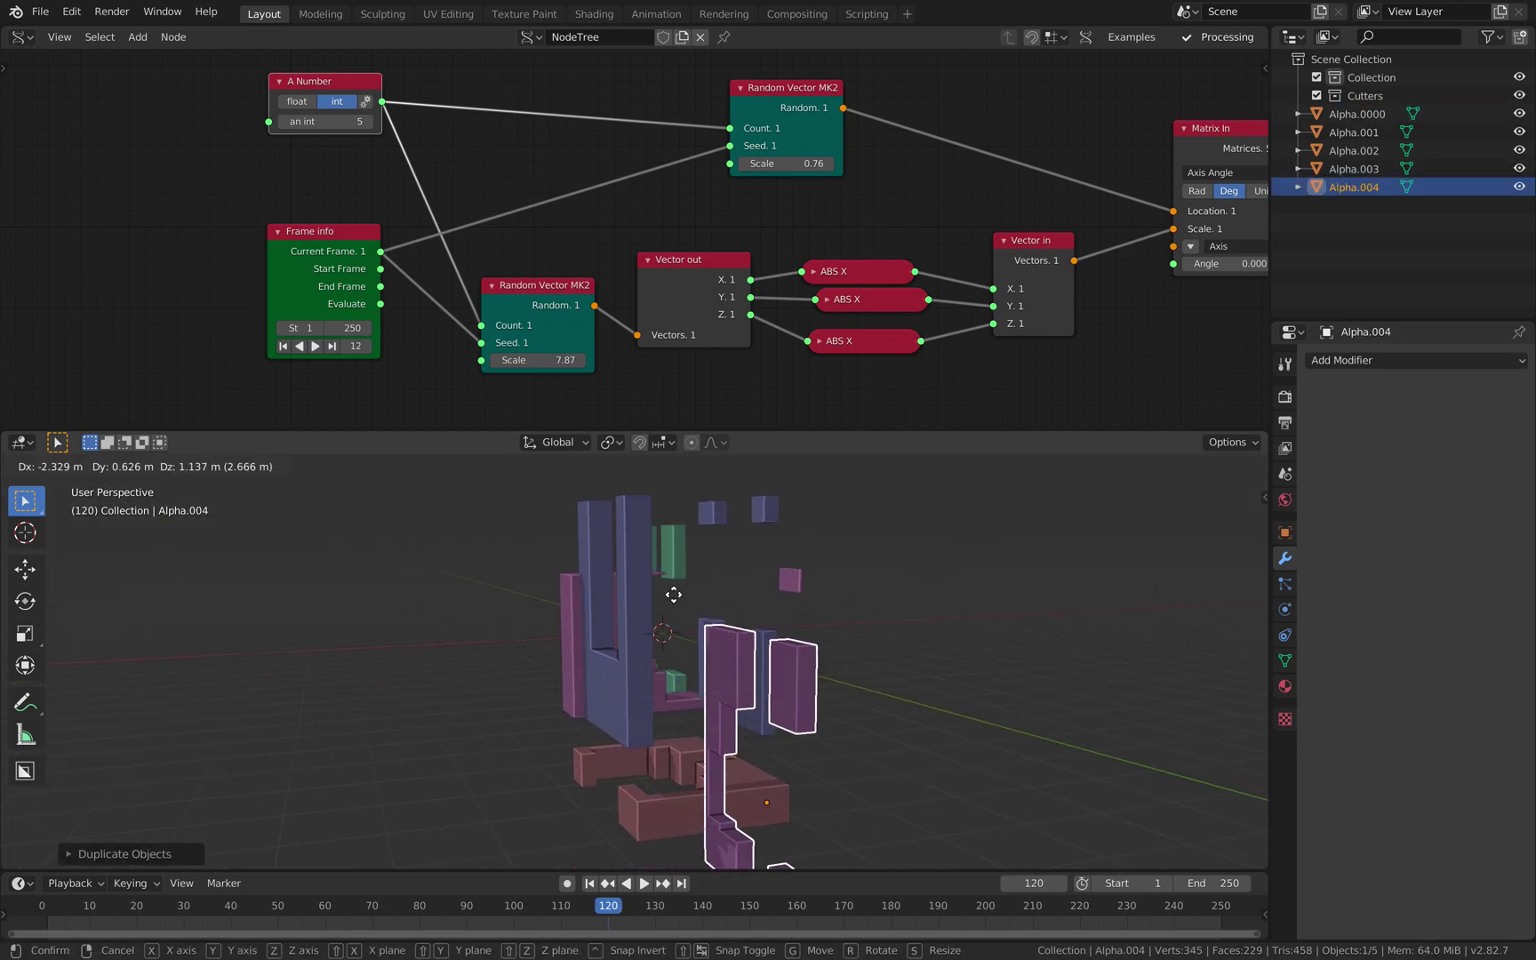
{"action": "left_click", "coordinate": [566, 539]}
{"action": "middle_click_drag", "start_coordinate": [566, 540], "coordinate": [771, 625]}
{"action": "key", "text": "g"}
{"action": "left_click", "coordinate": [790, 632]}
Step: Select the original mesh, advance to frame 124 and duplicate the shape beside the group of copies
{"action": "key", "text": "Right"}
{"action": "key", "text": "Right"}
{"action": "key", "text": "Right"}
{"action": "key", "text": "Right"}
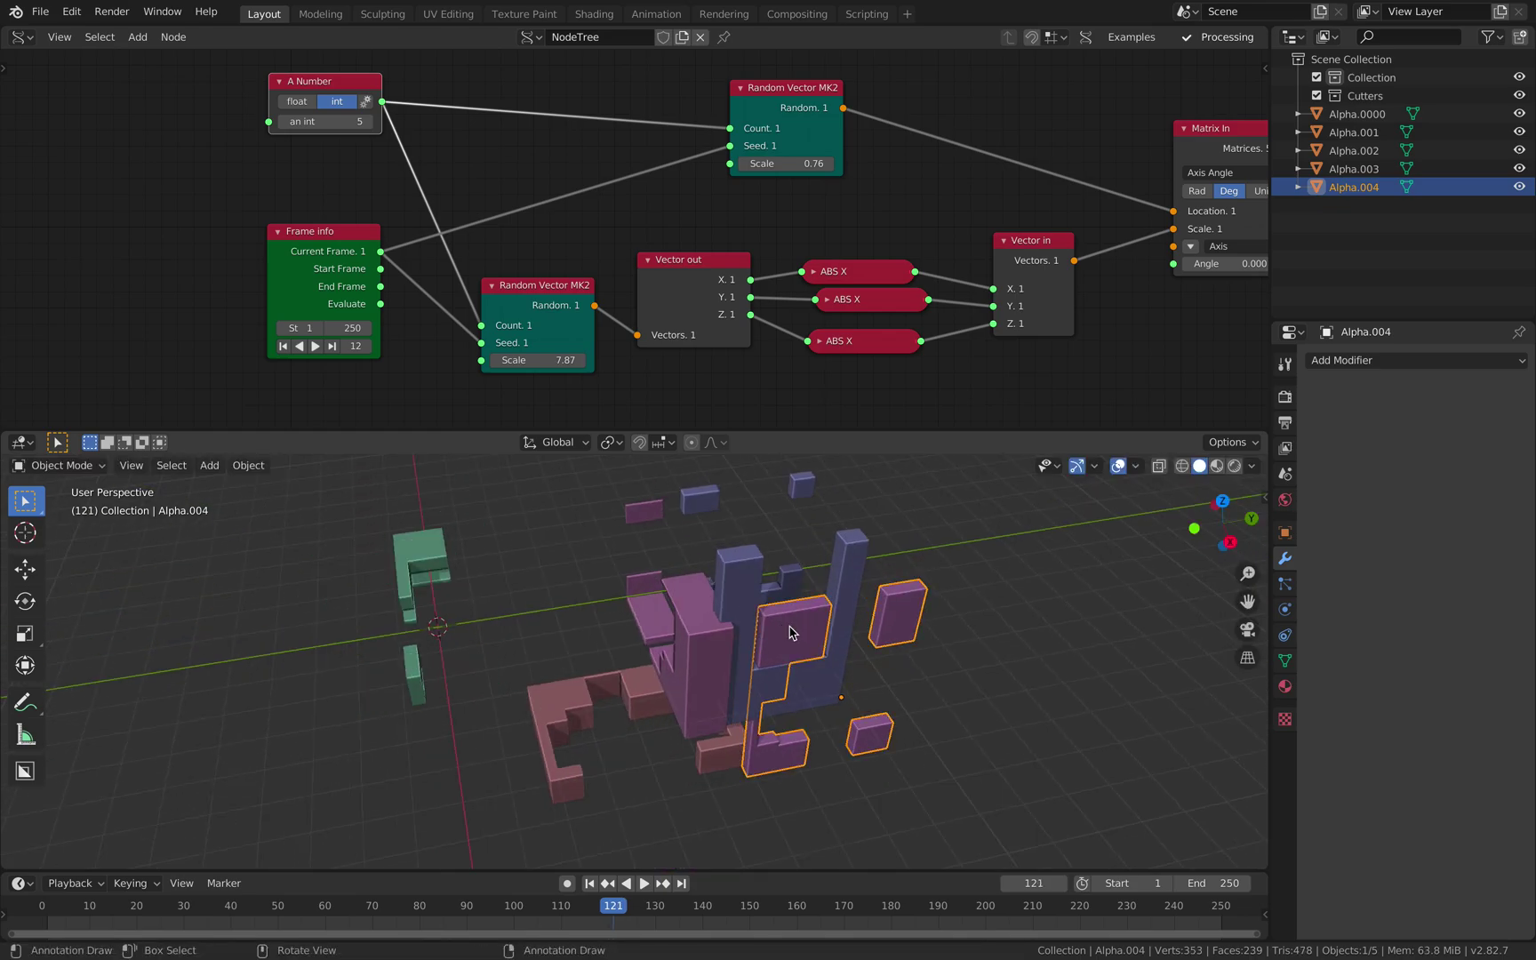
{"action": "left_click", "coordinate": [496, 638]}
{"action": "middle_click_drag", "start_coordinate": [496, 638], "coordinate": [404, 631]}
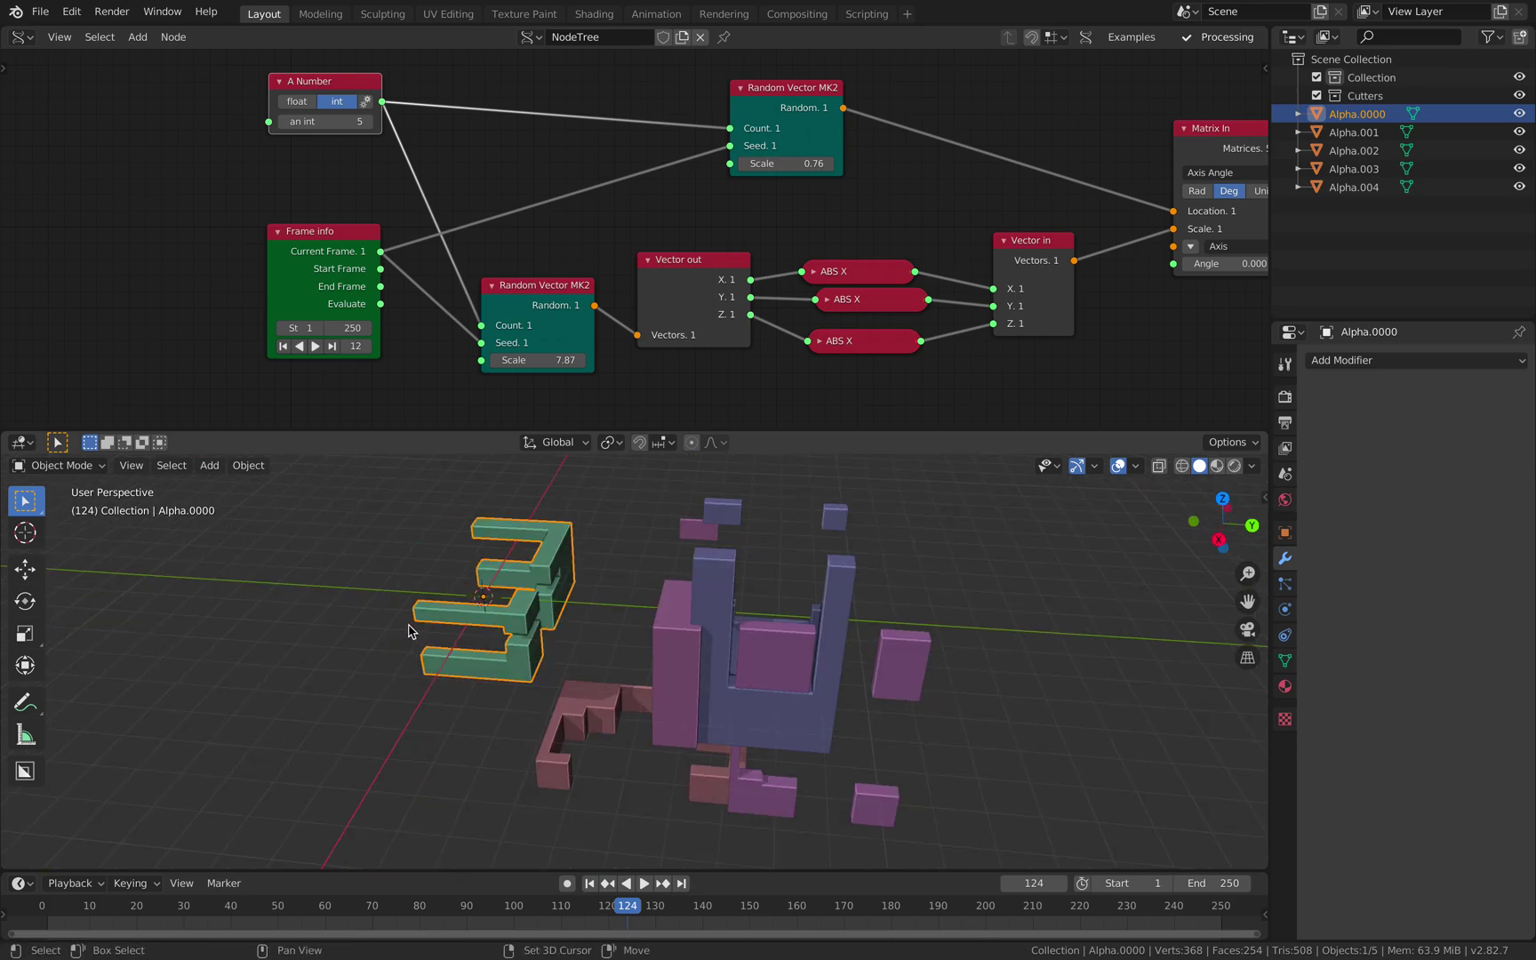
{"action": "key", "text": "shift+d"}
{"action": "left_click", "coordinate": [737, 651]}
{"action": "middle_click_drag", "start_coordinate": [737, 652], "coordinate": [703, 587]}
Step: Reposition the frame 124 copy until it interlocks with the upright shapes in the group
{"action": "key", "text": "g"}
{"action": "left_click", "coordinate": [679, 690]}
{"action": "key", "text": "g"}
{"action": "left_click", "coordinate": [781, 608]}
{"action": "key", "text": "g"}
{"action": "left_click", "coordinate": [683, 579]}
Step: Duplicate the original mesh's frame 128 shape and move the copy to the back of the group
{"action": "middle_click_drag", "start_coordinate": [682, 580], "coordinate": [445, 590]}
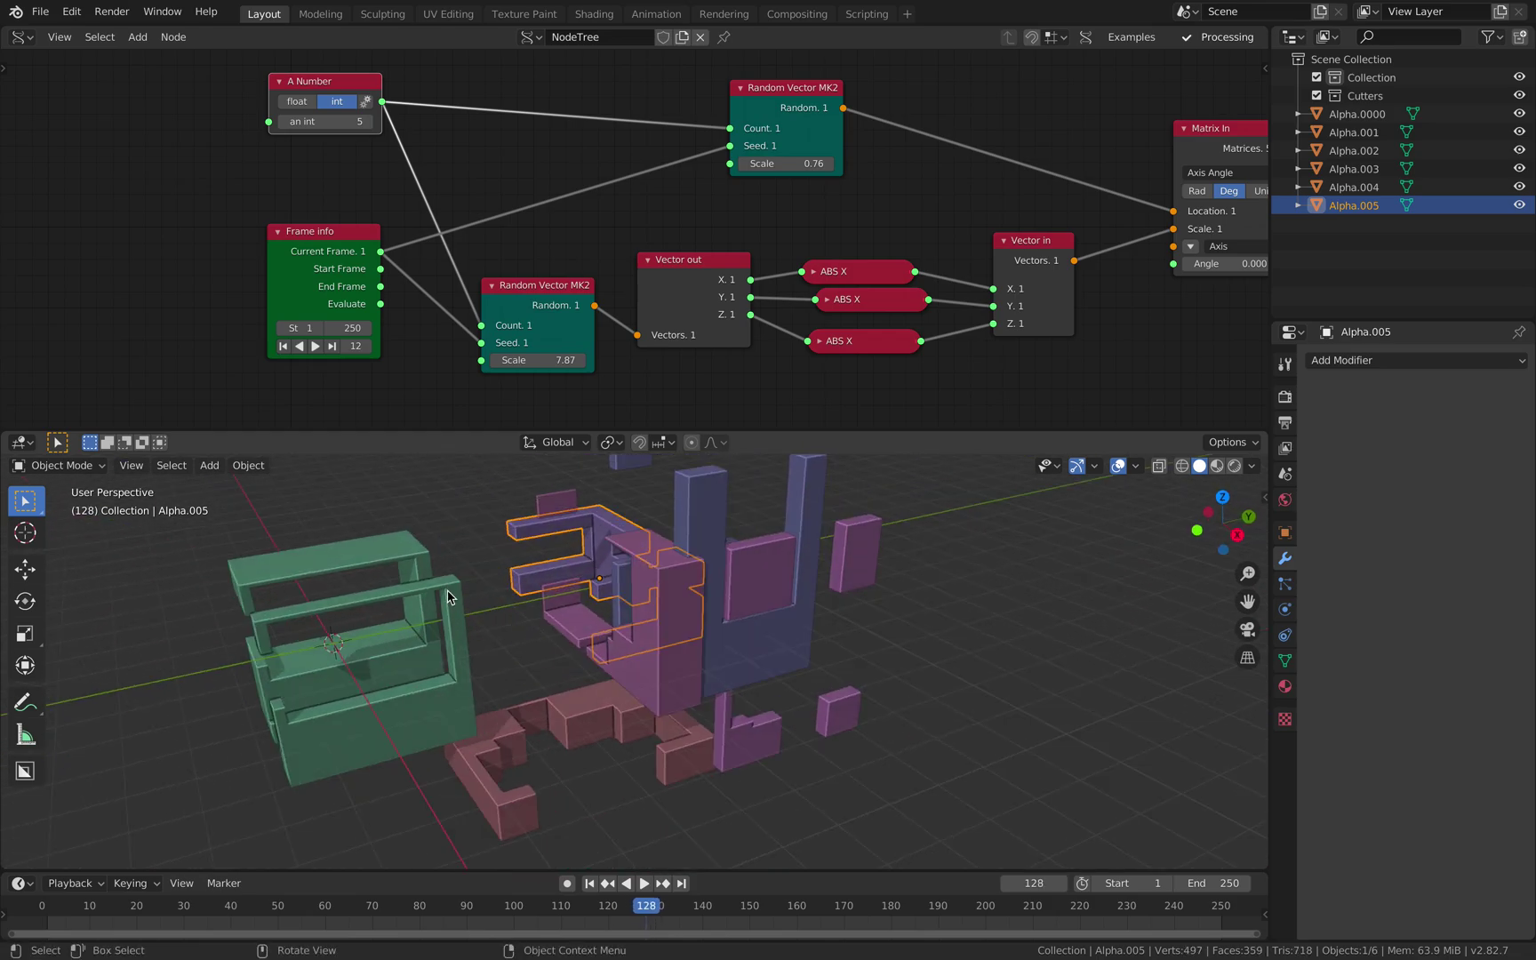
{"action": "key", "text": "shift+d"}
{"action": "left_click", "coordinate": [747, 633]}
{"action": "middle_click_drag", "start_coordinate": [746, 633], "coordinate": [678, 622]}
{"action": "key", "text": "g"}
{"action": "left_click", "coordinate": [773, 603]}
Step: Select the original mesh, advance to frame 135 and duplicate the shape toward the group
{"action": "key", "text": "Right"}
{"action": "key", "text": "Right"}
{"action": "key", "text": "Right"}
{"action": "left_click", "coordinate": [461, 597]}
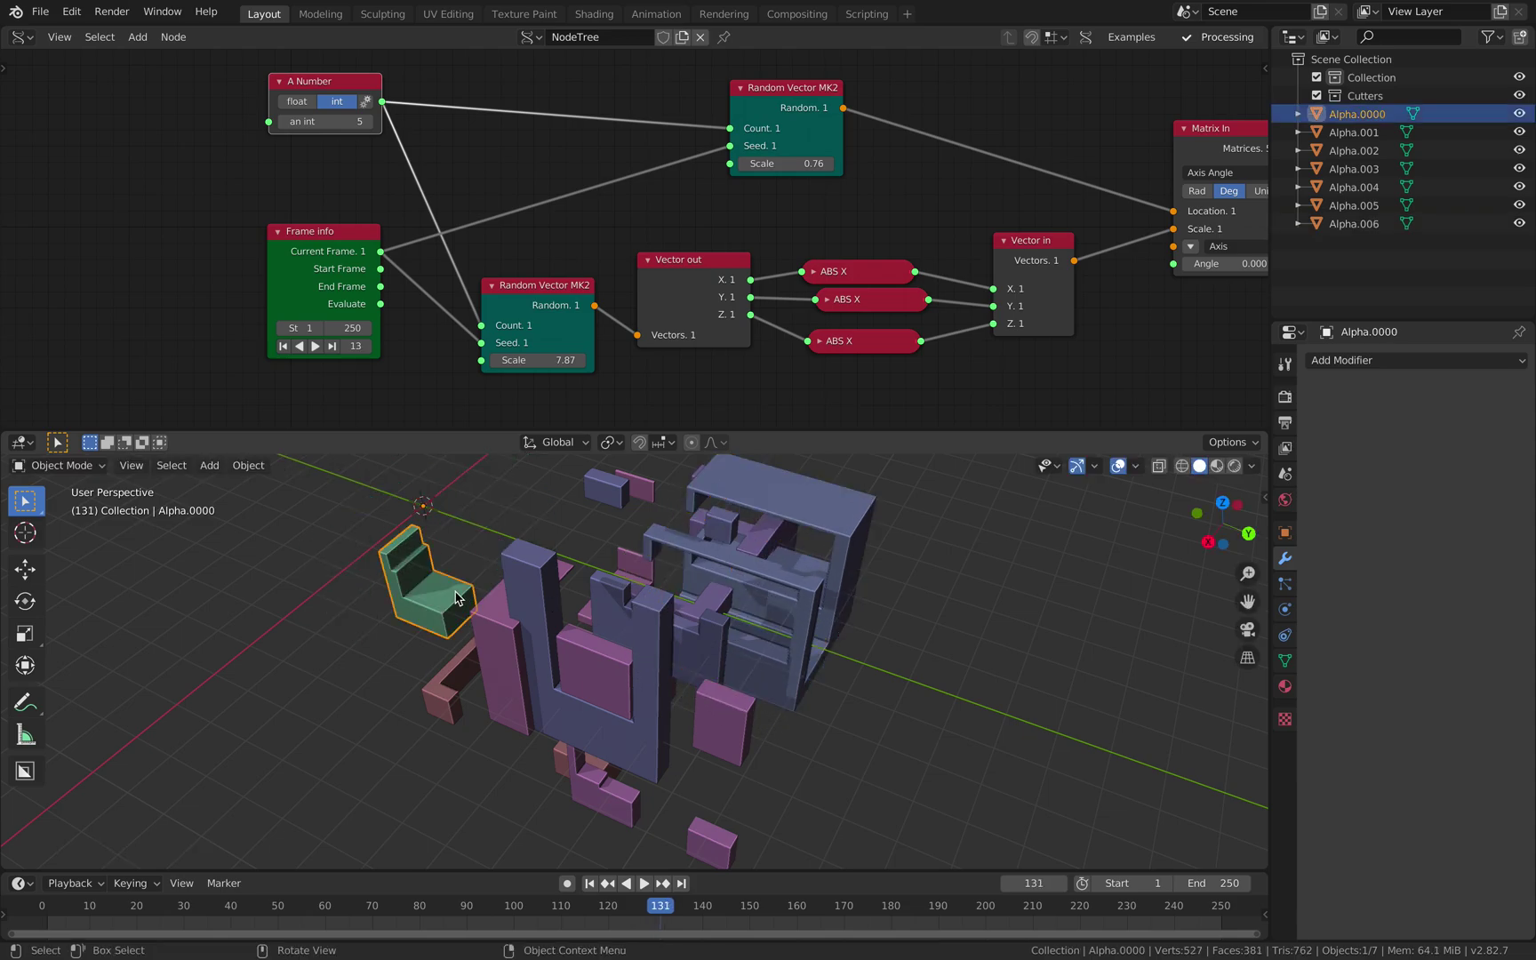
{"action": "key", "text": "Right"}
{"action": "key", "text": "Right"}
{"action": "key", "text": "Right"}
{"action": "key", "text": "Right"}
{"action": "middle_click_drag", "start_coordinate": [461, 597], "coordinate": [719, 562]}
{"action": "key", "text": "shift+d"}
{"action": "left_click", "coordinate": [811, 499]}
Step: Move the frame 135 copy about 3 m, mainly along negative X, to fit it against the group
{"action": "key", "text": "g"}
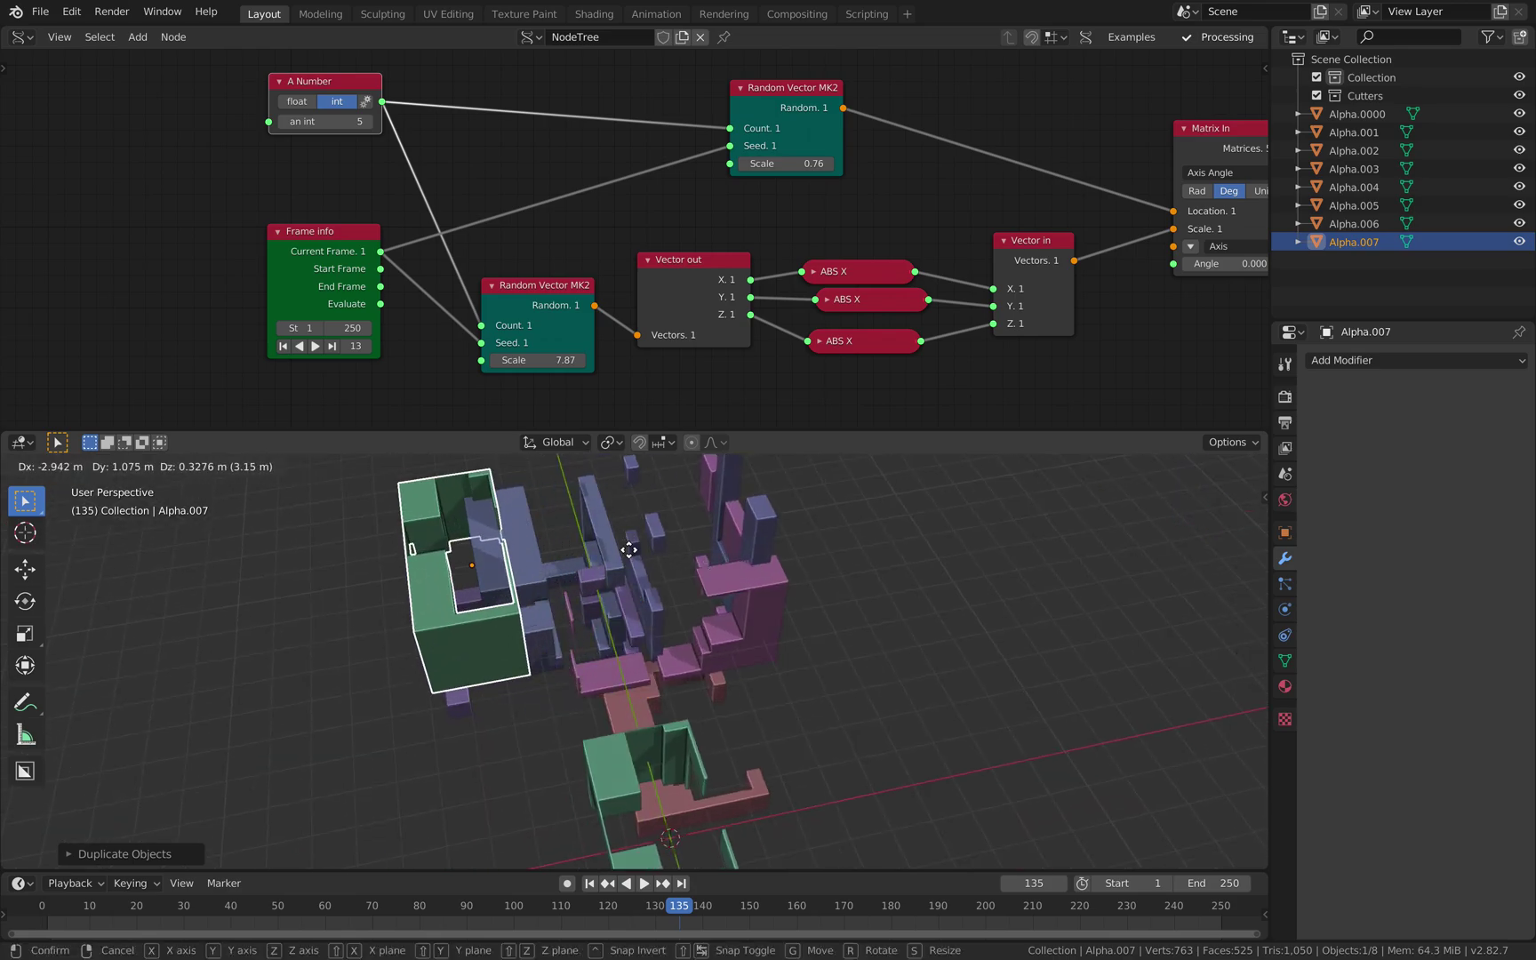
{"action": "left_click", "coordinate": [628, 539]}
{"action": "middle_click_drag", "start_coordinate": [628, 538], "coordinate": [600, 560]}
Step: Advance to frame 138 and duplicate the original mesh's shape toward the assembled group
{"action": "key", "text": "Right"}
{"action": "key", "text": "Right"}
{"action": "key", "text": "Right"}
{"action": "key", "text": "Right"}
{"action": "key", "text": "Right"}
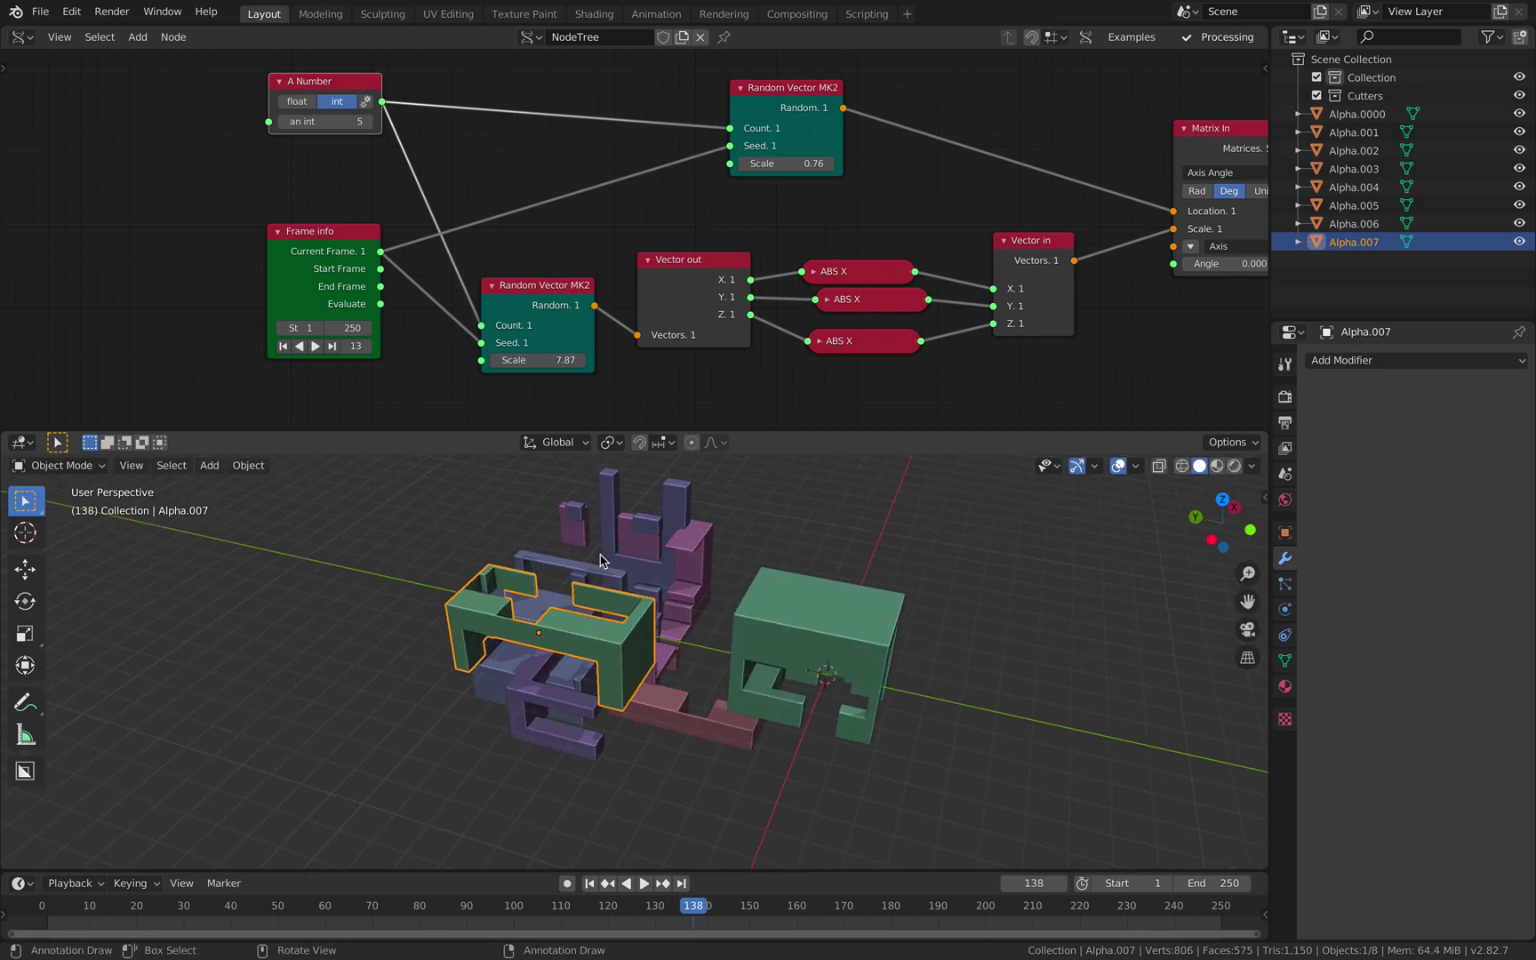
{"action": "left_click", "coordinate": [869, 689]}
{"action": "middle_click_drag", "start_coordinate": [869, 689], "coordinate": [553, 666]}
{"action": "key", "text": "shift+d"}
{"action": "left_click", "coordinate": [689, 705]}
Step: Reposition the newest copy to fit it against the assembled group
{"action": "middle_click_drag", "start_coordinate": [683, 709], "coordinate": [738, 747]}
{"action": "key", "text": "g"}
{"action": "left_click", "coordinate": [640, 711]}
{"action": "middle_click_drag", "start_coordinate": [640, 711], "coordinate": [538, 583]}
{"action": "key", "text": "g"}
{"action": "left_click", "coordinate": [573, 665]}
Step: Clear the selection and step forward several frames to examine further variations of the original shape beside the group
{"action": "key", "text": "a"}
{"action": "key", "text": "a"}
{"action": "key", "text": "Right"}
{"action": "key", "text": "Right"}
{"action": "key", "text": "Right"}
{"action": "key", "text": "Right"}
{"action": "key", "text": "Right"}
{"action": "key", "text": "Right"}
{"action": "key", "text": "Right"}
{"action": "key", "text": "Right"}
{"action": "key", "text": "Right"}
{"action": "key", "text": "Right"}
{"action": "key", "text": "Right"}
Step: Select every shape in the viewport and delete them all
{"action": "key", "text": "a"}
{"action": "key", "text": "a"}
{"action": "key", "text": "a"}
{"action": "key", "text": "x"}
{"action": "left_click", "coordinate": [544, 582]}
Step: Step through the frames up to 171 and back to 169 to examine the regenerated Boolean shapes
{"action": "middle_click_drag", "start_coordinate": [541, 587], "coordinate": [715, 631]}
{"action": "key", "text": "Right"}
{"action": "key", "text": "Right"}
{"action": "key", "text": "Right"}
{"action": "key", "text": "Right"}
{"action": "key", "text": "Right"}
{"action": "key", "text": "Right"}
{"action": "key", "text": "Right"}
{"action": "key", "text": "Right"}
{"action": "key", "text": "Right"}
{"action": "key", "text": "Right"}
{"action": "key", "text": "Right"}
{"action": "key", "text": "Right"}
{"action": "key", "text": "Right"}
{"action": "key", "text": "Right"}
{"action": "key", "text": "Right"}
{"action": "key", "text": "Right"}
{"action": "key", "text": "Right"}
{"action": "key", "text": "Right"}
{"action": "key", "text": "Right"}
{"action": "key", "text": "Right"}
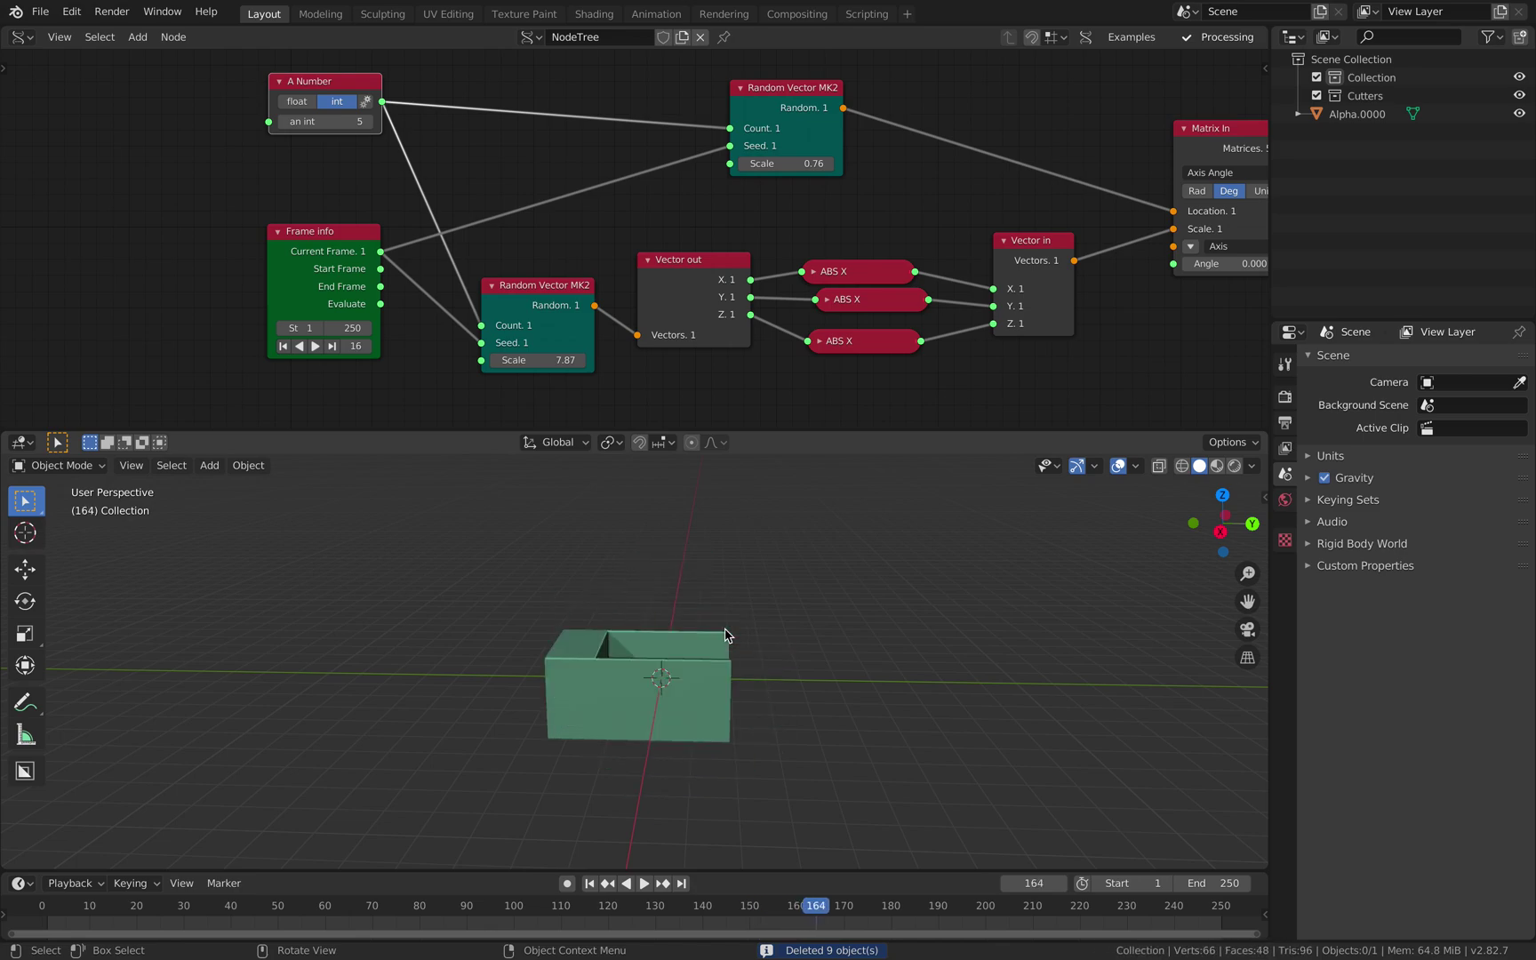
{"action": "key", "text": "Left"}
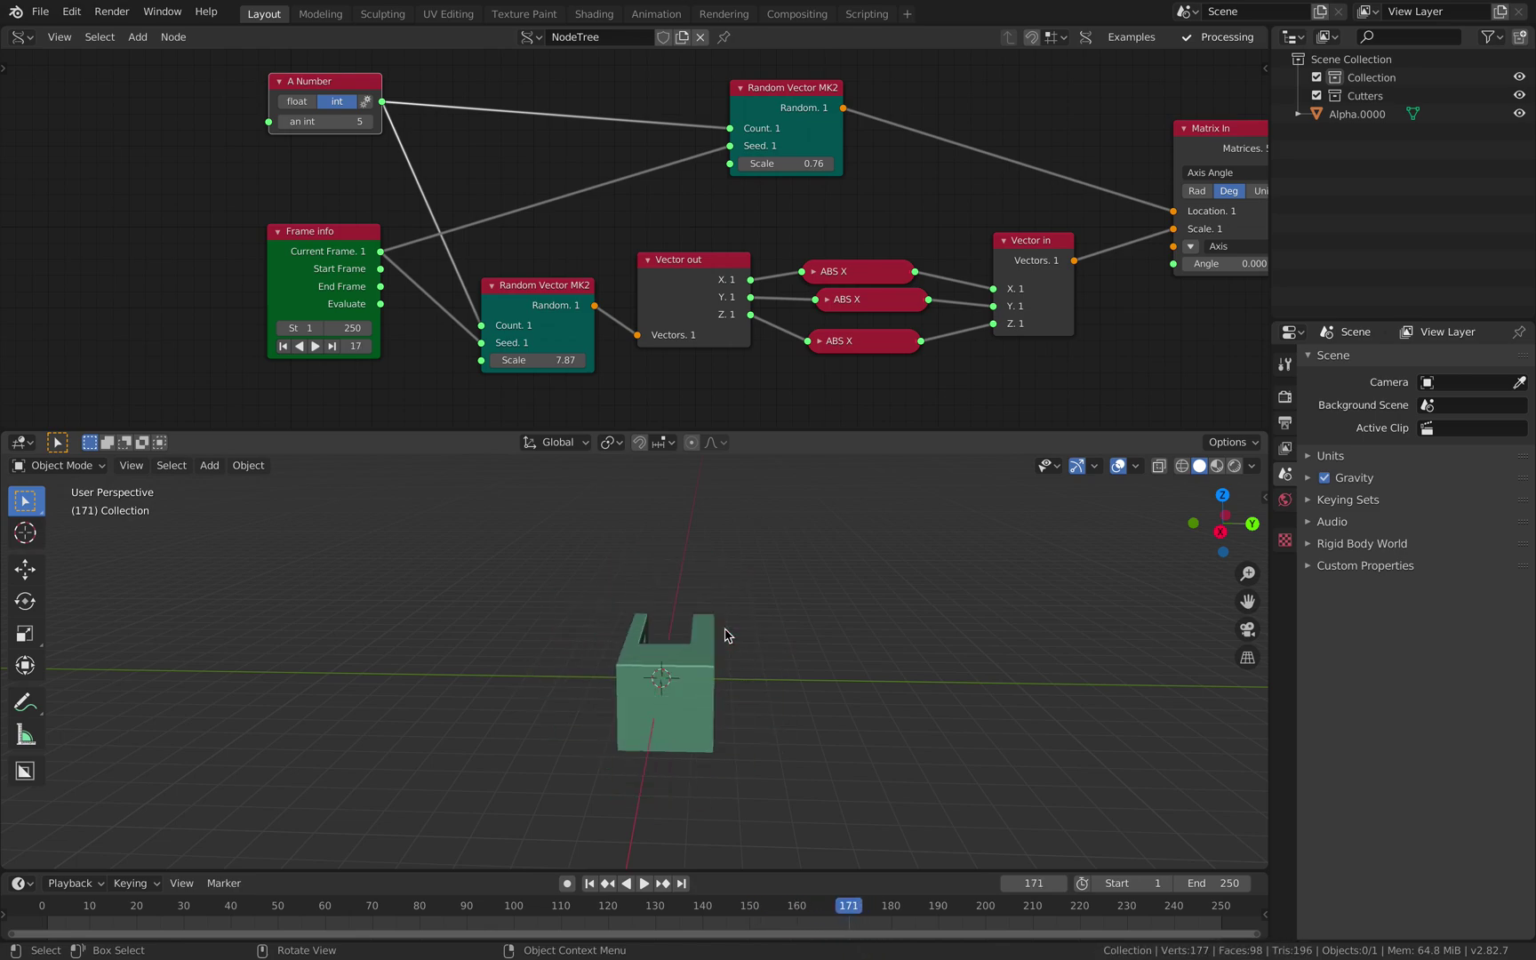
{"action": "key", "text": "Left"}
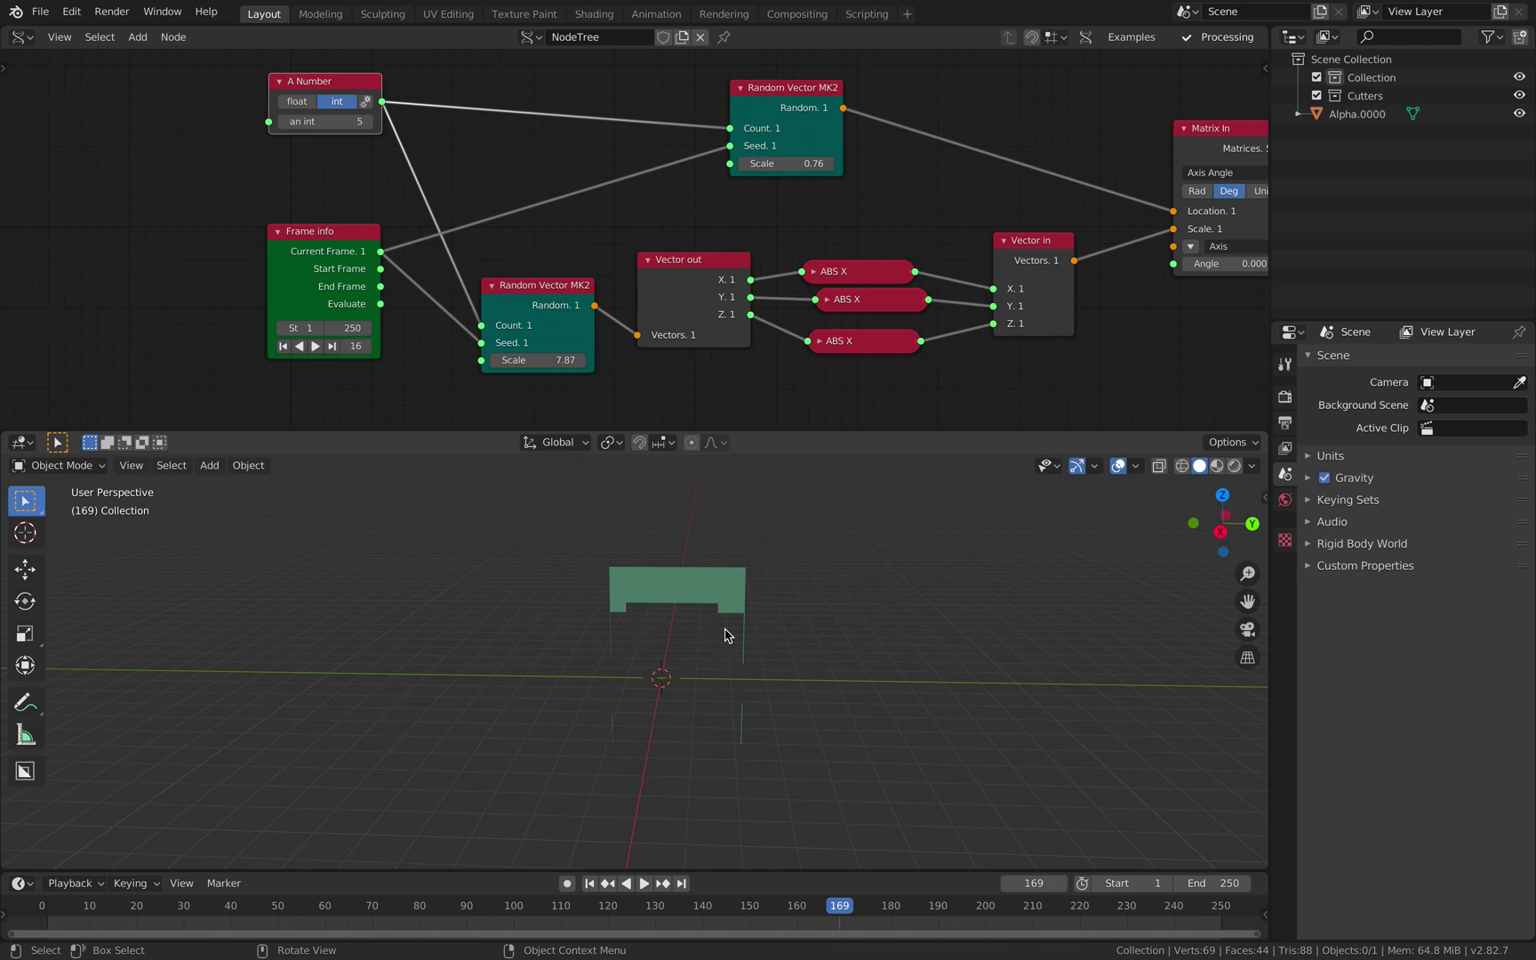
Step: Select the mesh and set the Random Vector scales to 0.82 for the box locations and 6.64 for the box sizes
{"action": "key", "text": "a"}
{"action": "middle_click_drag", "start_coordinate": [735, 632], "coordinate": [711, 614]}
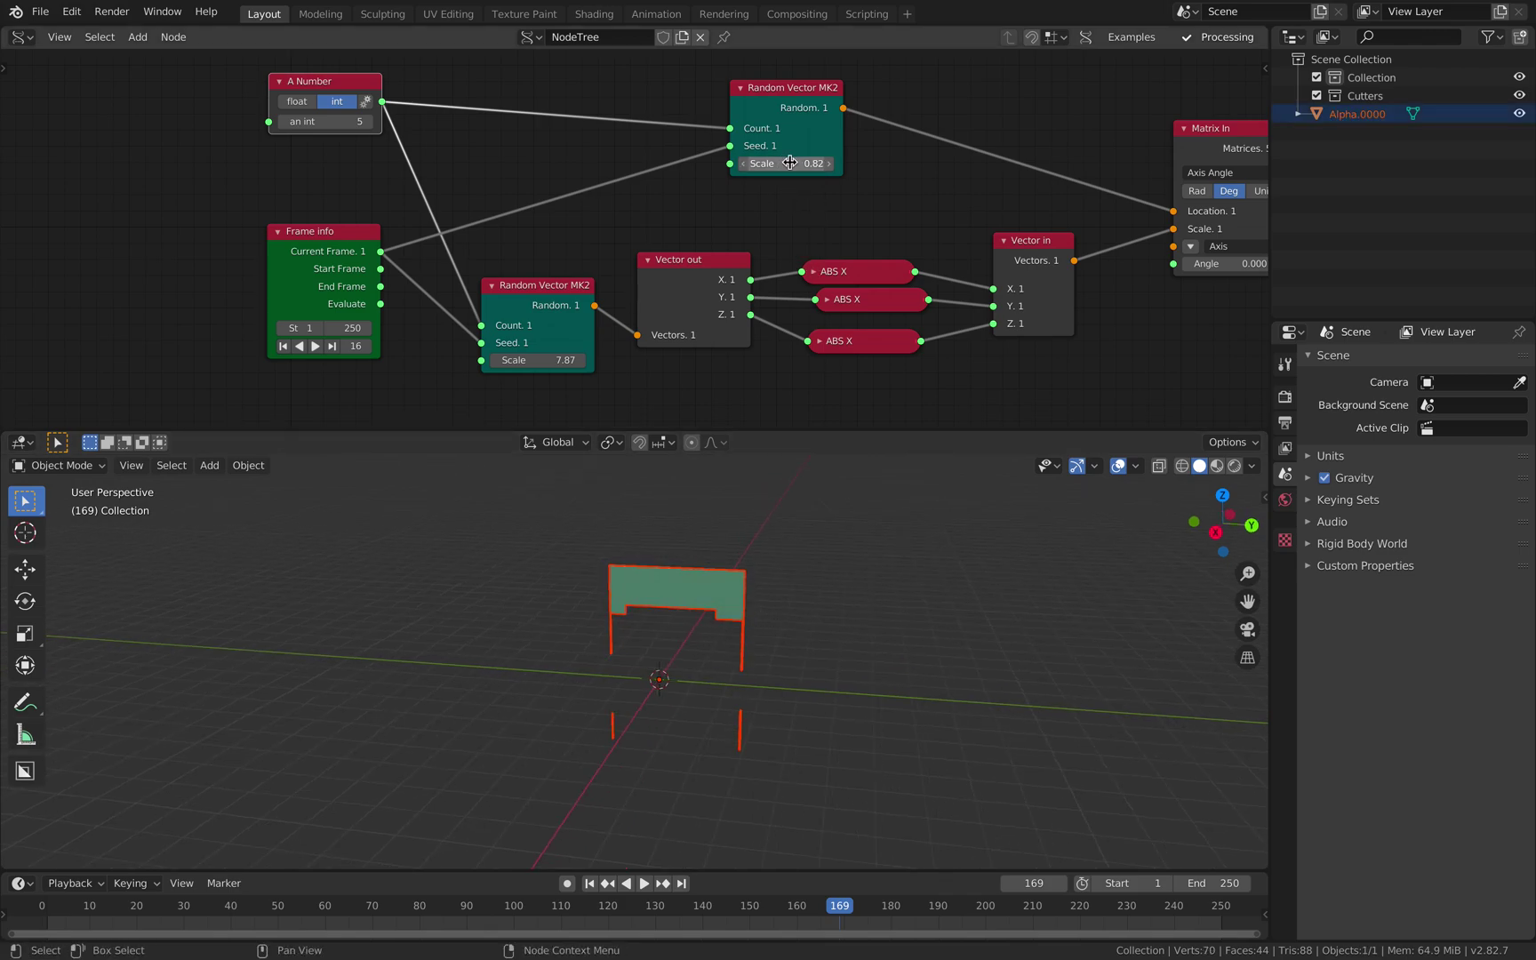
{"action": "middle_click_drag", "start_coordinate": [1011, 188], "coordinate": [846, 192]}
{"action": "middle_click_drag", "start_coordinate": [980, 240], "coordinate": [759, 232]}
{"action": "mouse_move", "coordinate": [1040, 213]}
{"action": "left_mouse_down"}
{"action": "mouse_move", "coordinate": [1053, 213]}
{"action": "mouse_move", "coordinate": [996, 212]}
{"action": "mouse_move", "coordinate": [1022, 213]}
{"action": "left_mouse_up"}
{"action": "middle_click_drag", "start_coordinate": [359, 223], "coordinate": [582, 220]}
{"action": "left_click_drag", "start_coordinate": [373, 353], "coordinate": [342, 354]}
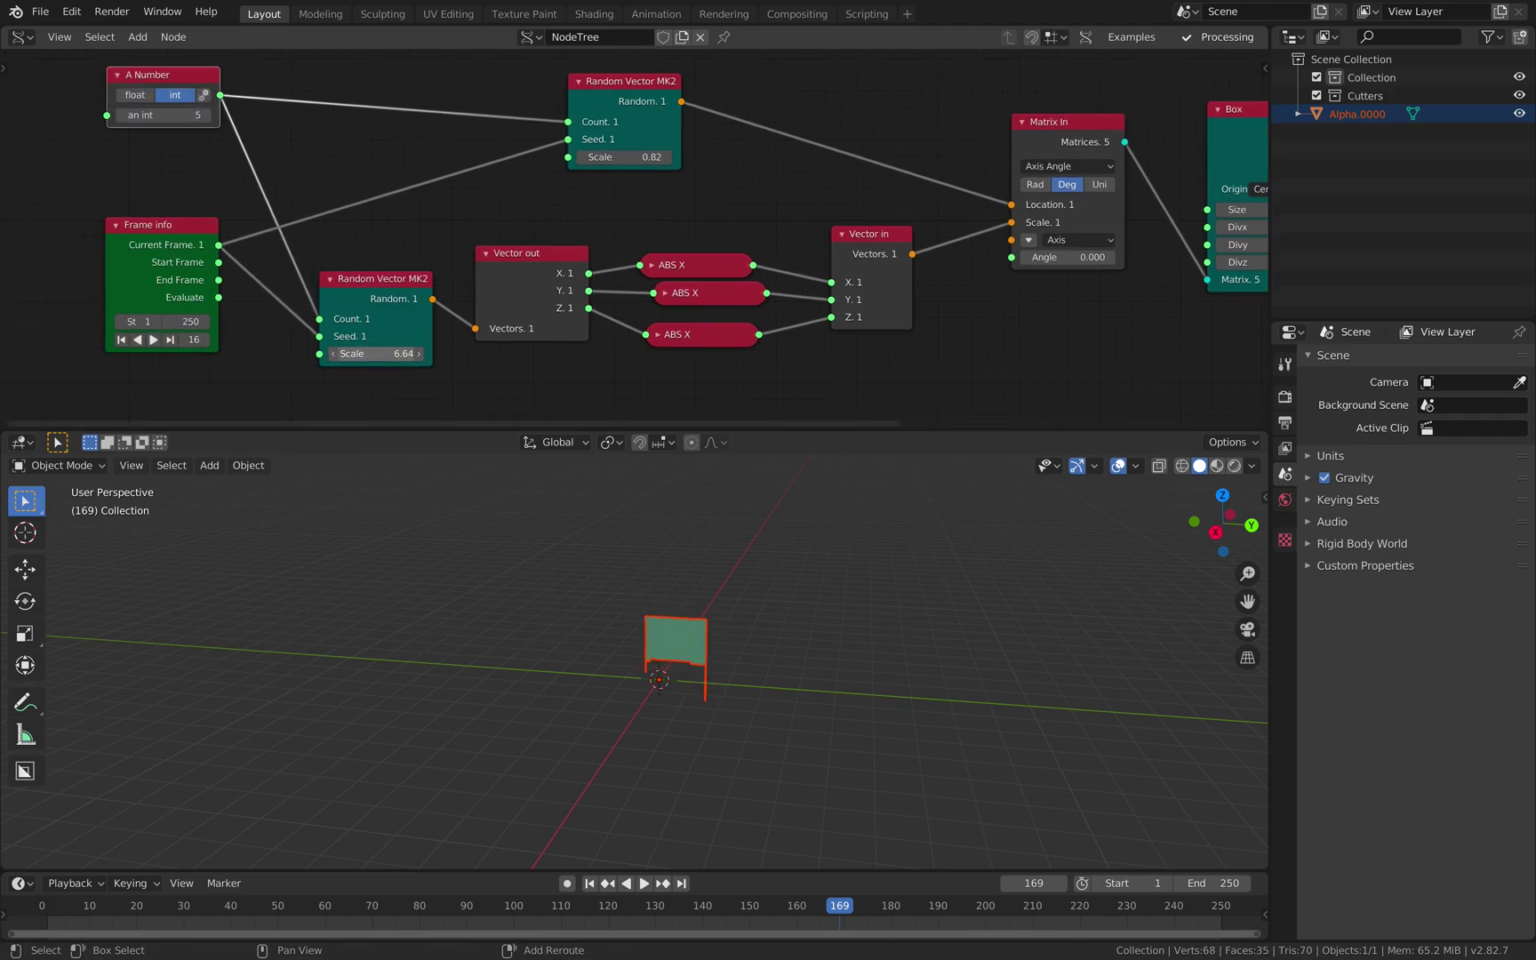
Step: Set the integer of the A Number node to 7
{"action": "key", "text": "ctrl+Up"}
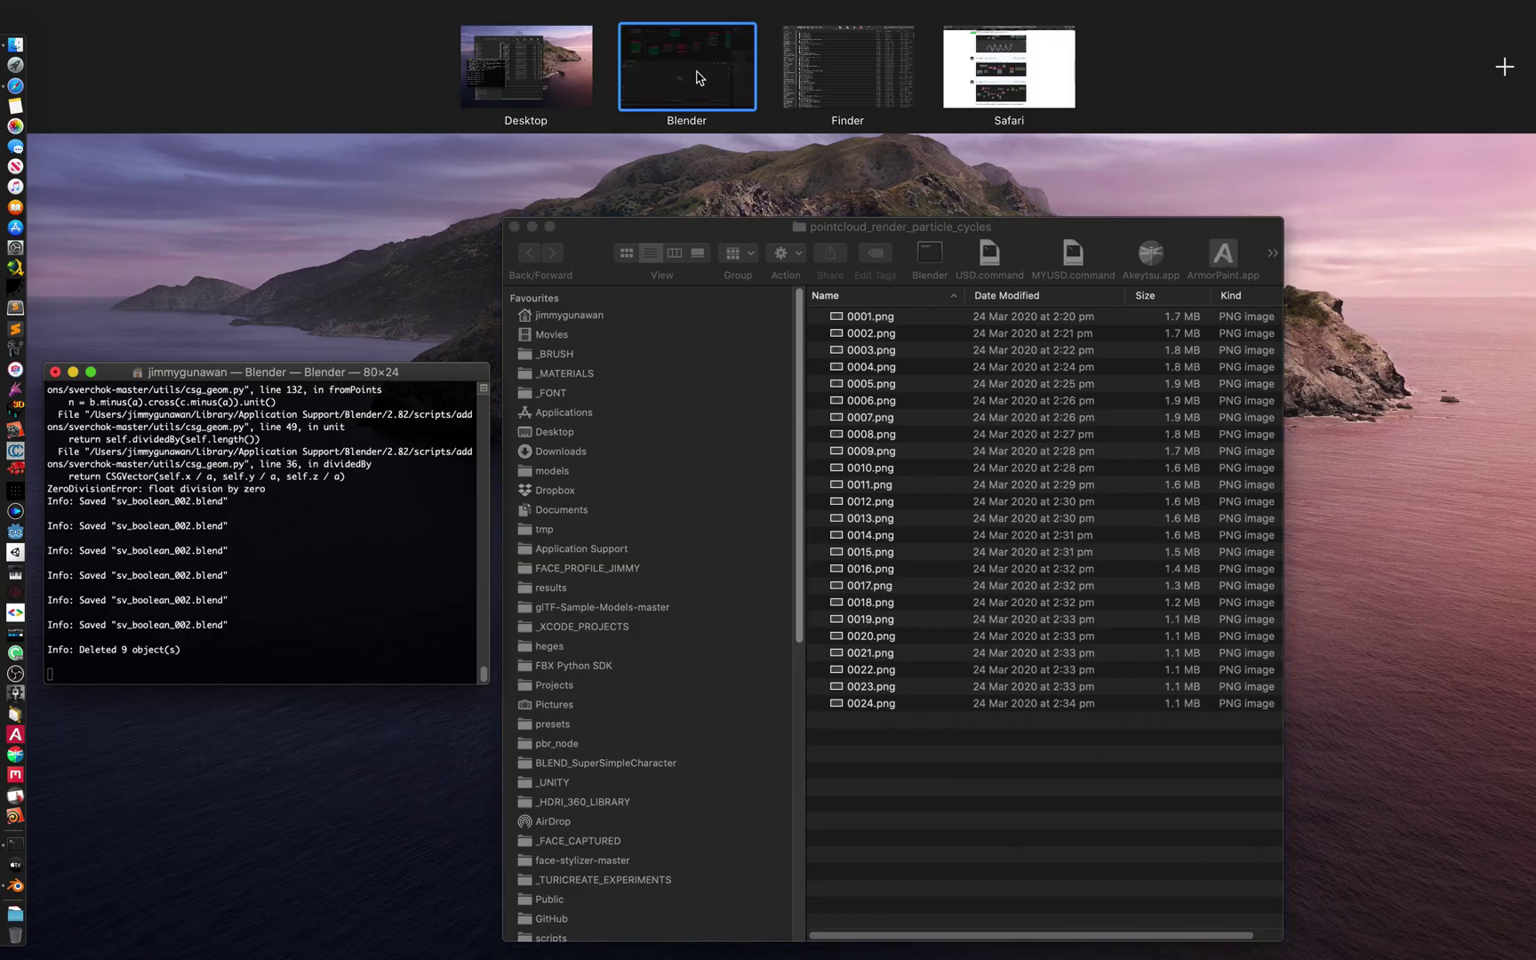
{"action": "left_click", "coordinate": [700, 76]}
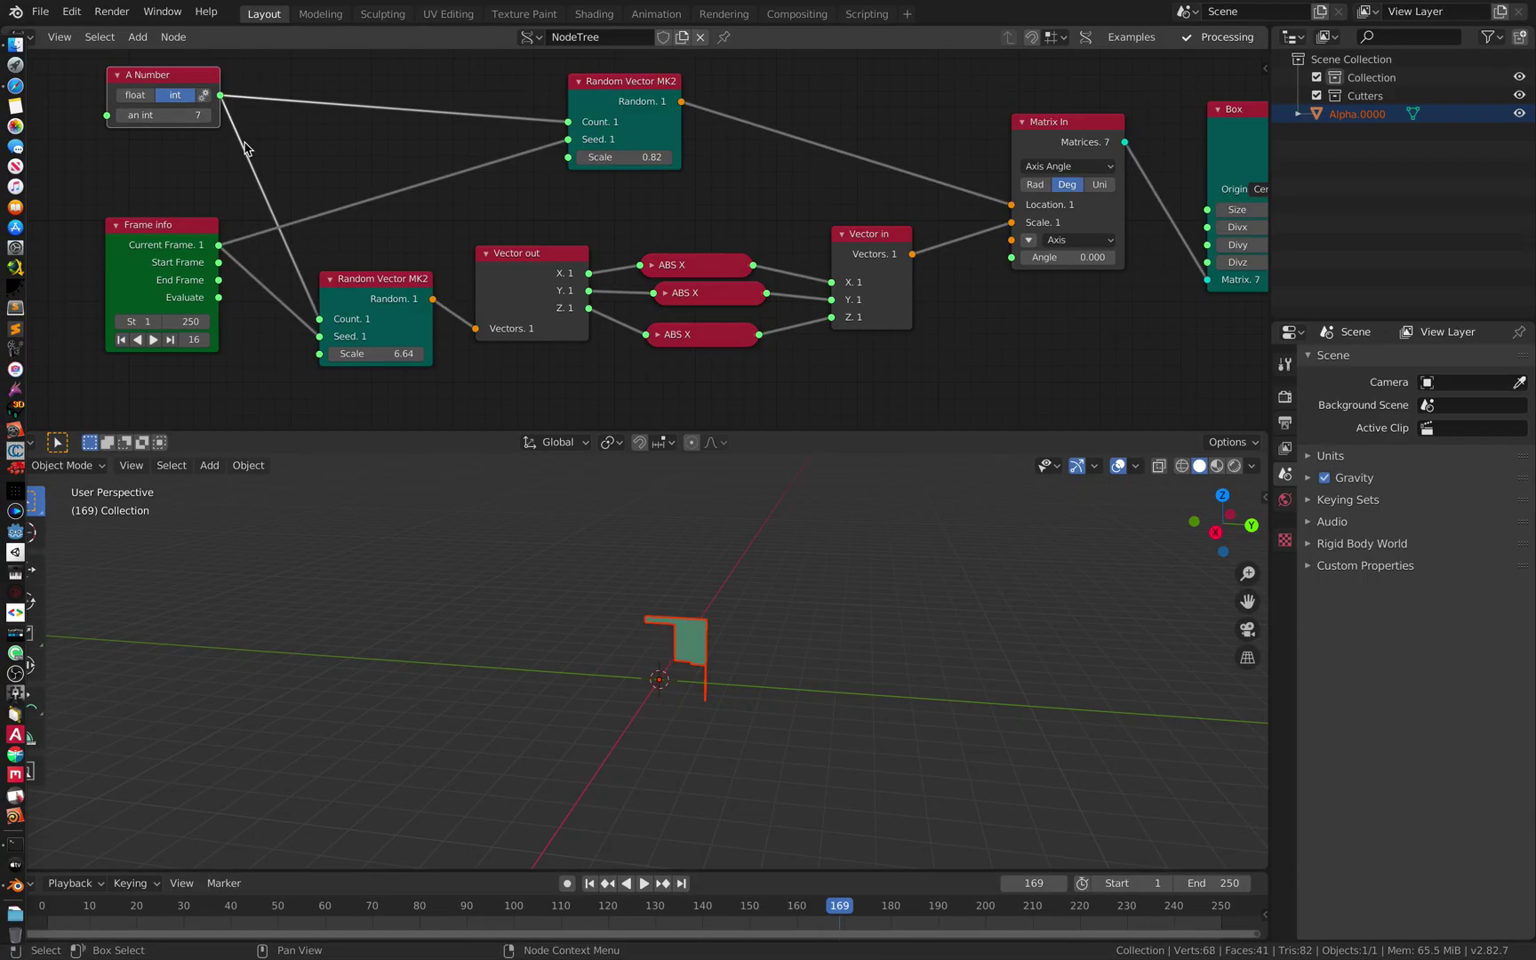
{"action": "middle_click_drag", "start_coordinate": [170, 121], "coordinate": [193, 127]}
{"action": "key", "text": "Escape"}
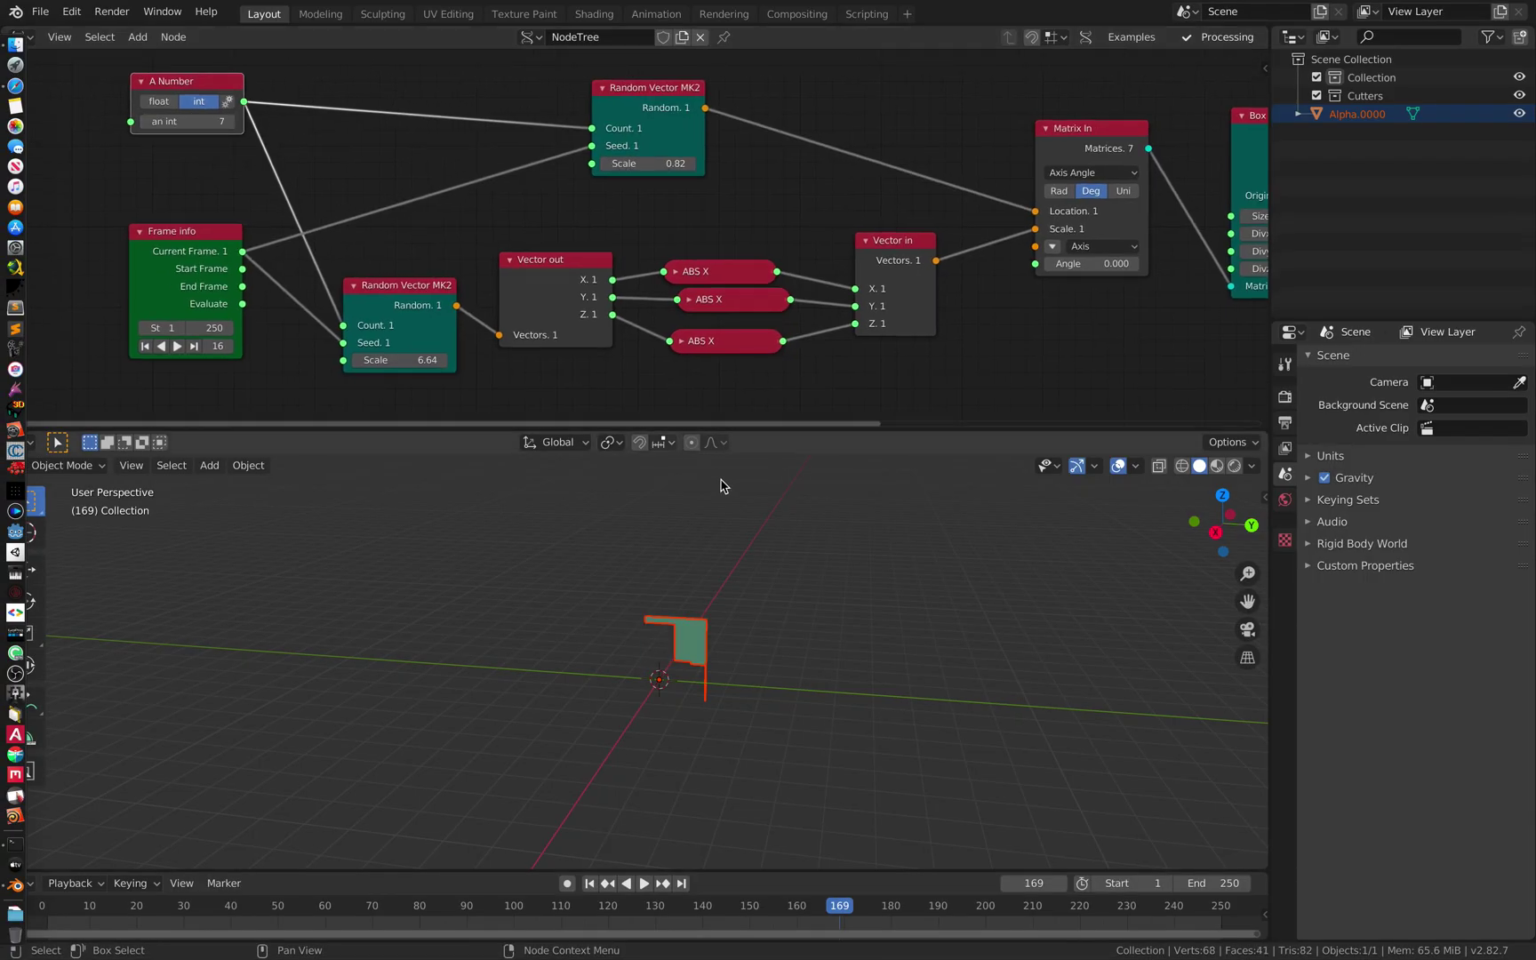
Step: Step forward to frame 202 to examine the Boolean shapes generated from seven boxes
{"action": "key", "text": "Right"}
{"action": "key", "text": "Right"}
{"action": "key", "text": "Right"}
{"action": "key", "text": "Right"}
{"action": "key", "text": "Right"}
{"action": "key", "text": "Right"}
{"action": "key", "text": "Right"}
{"action": "key", "text": "Right"}
{"action": "key", "text": "Right"}
{"action": "key", "text": "Right"}
{"action": "key", "text": "Right"}
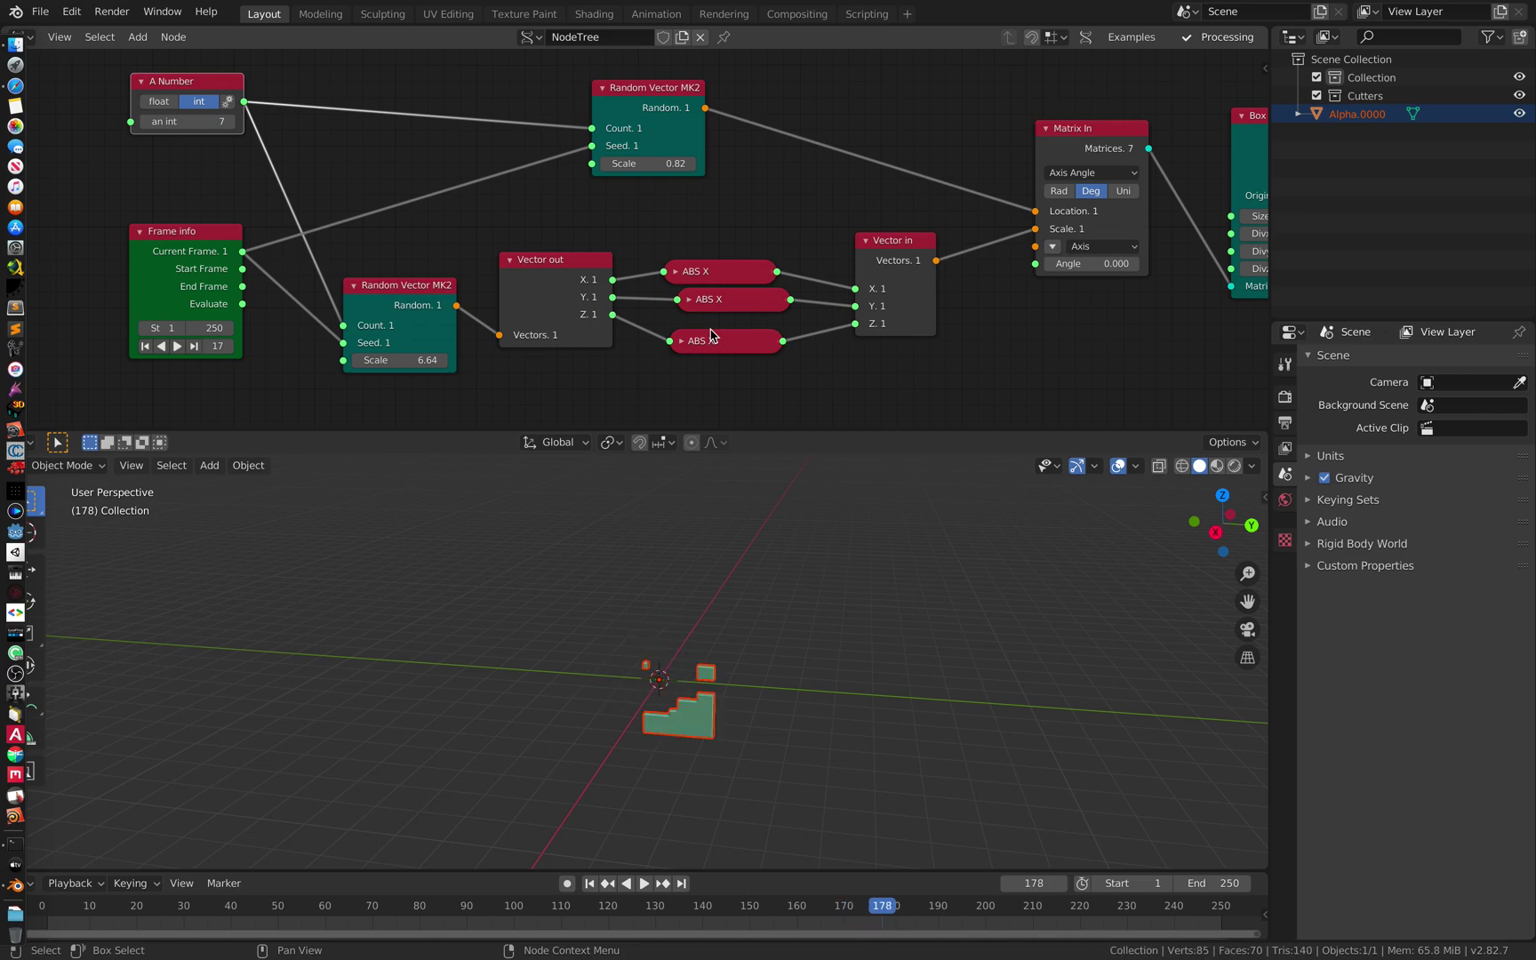
{"action": "scroll", "coordinate": [854, 618], "scroll_direction": "up", "scroll_amount": 3}
{"action": "middle_click_drag", "start_coordinate": [854, 618], "coordinate": [823, 616]}
{"action": "key", "text": "Right"}
{"action": "key", "text": "Right"}
{"action": "key", "text": "Right"}
{"action": "key", "text": "Right"}
{"action": "key", "text": "Right"}
{"action": "key", "text": "Right"}
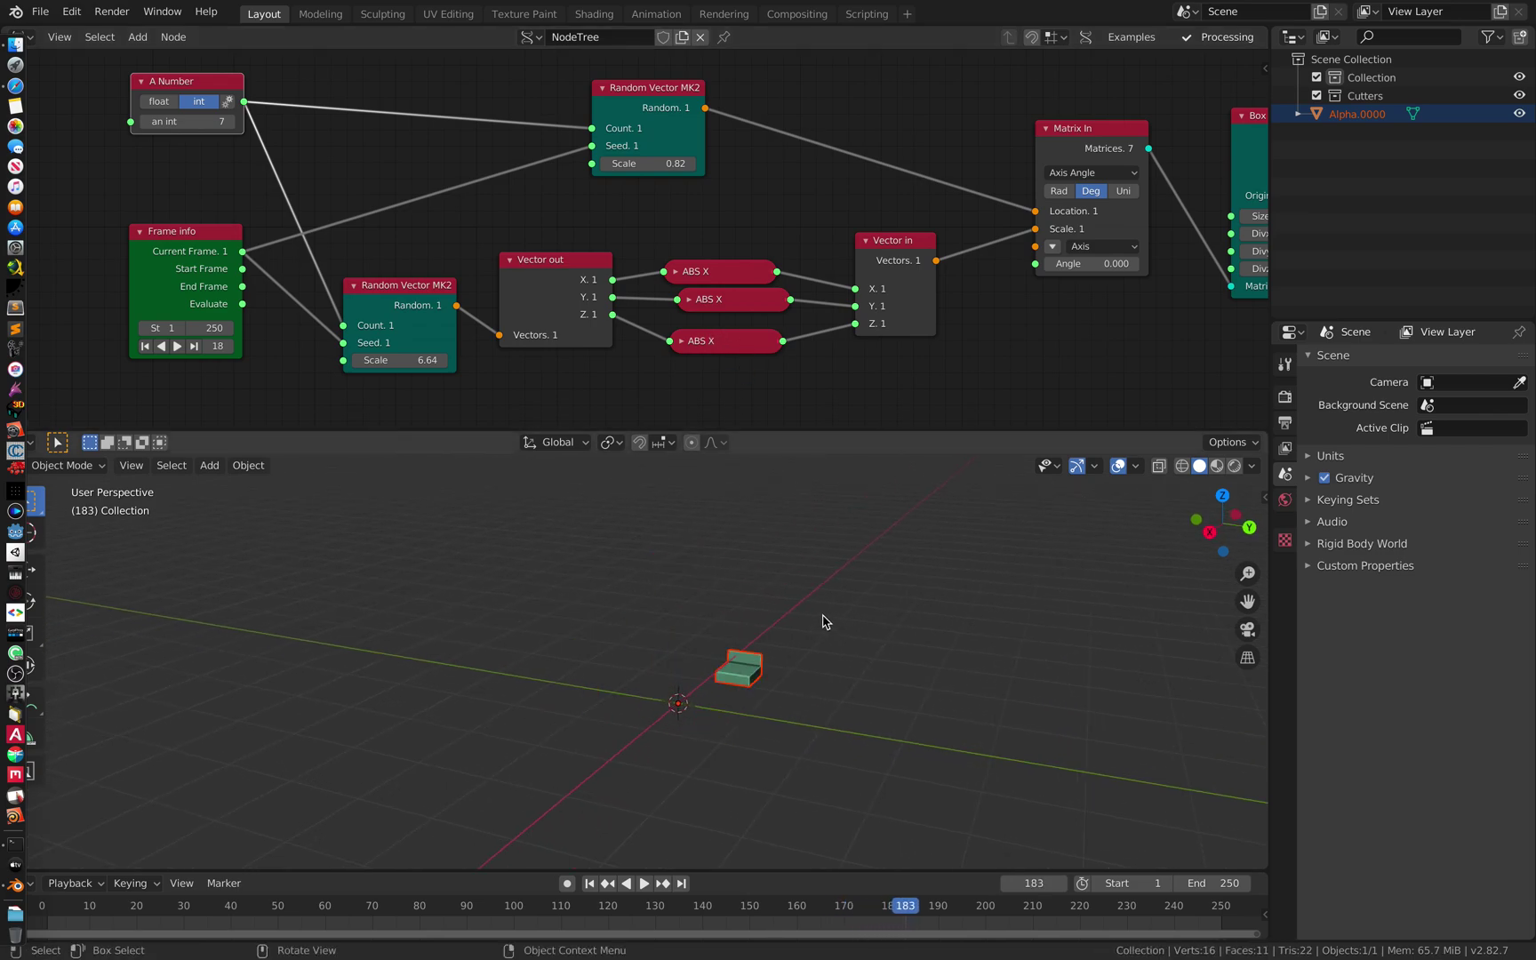
{"action": "key", "text": "Right"}
{"action": "key", "text": "Right"}
{"action": "key", "text": "Right"}
{"action": "key", "text": "Right"}
{"action": "key", "text": "Right"}
{"action": "key", "text": "Right"}
{"action": "key", "text": "Right"}
{"action": "key", "text": "Right"}
{"action": "key", "text": "Right"}
{"action": "key", "text": "Right"}
{"action": "key", "text": "Right"}
{"action": "key", "text": "Right"}
{"action": "key", "text": "Right"}
{"action": "key", "text": "Right"}
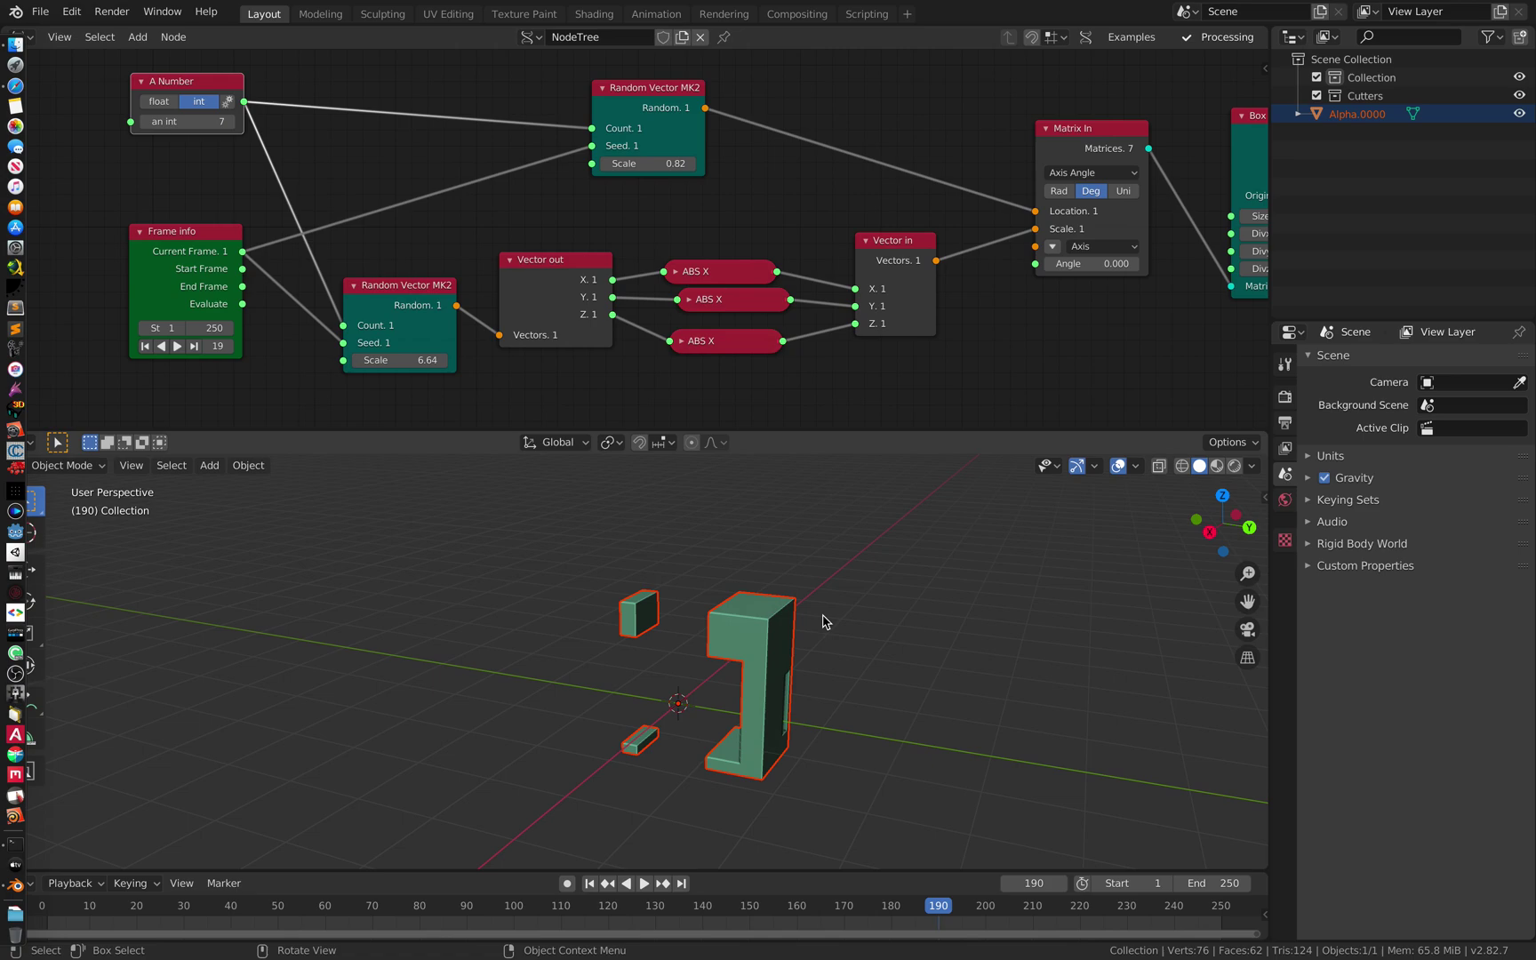
{"action": "key", "text": "Right"}
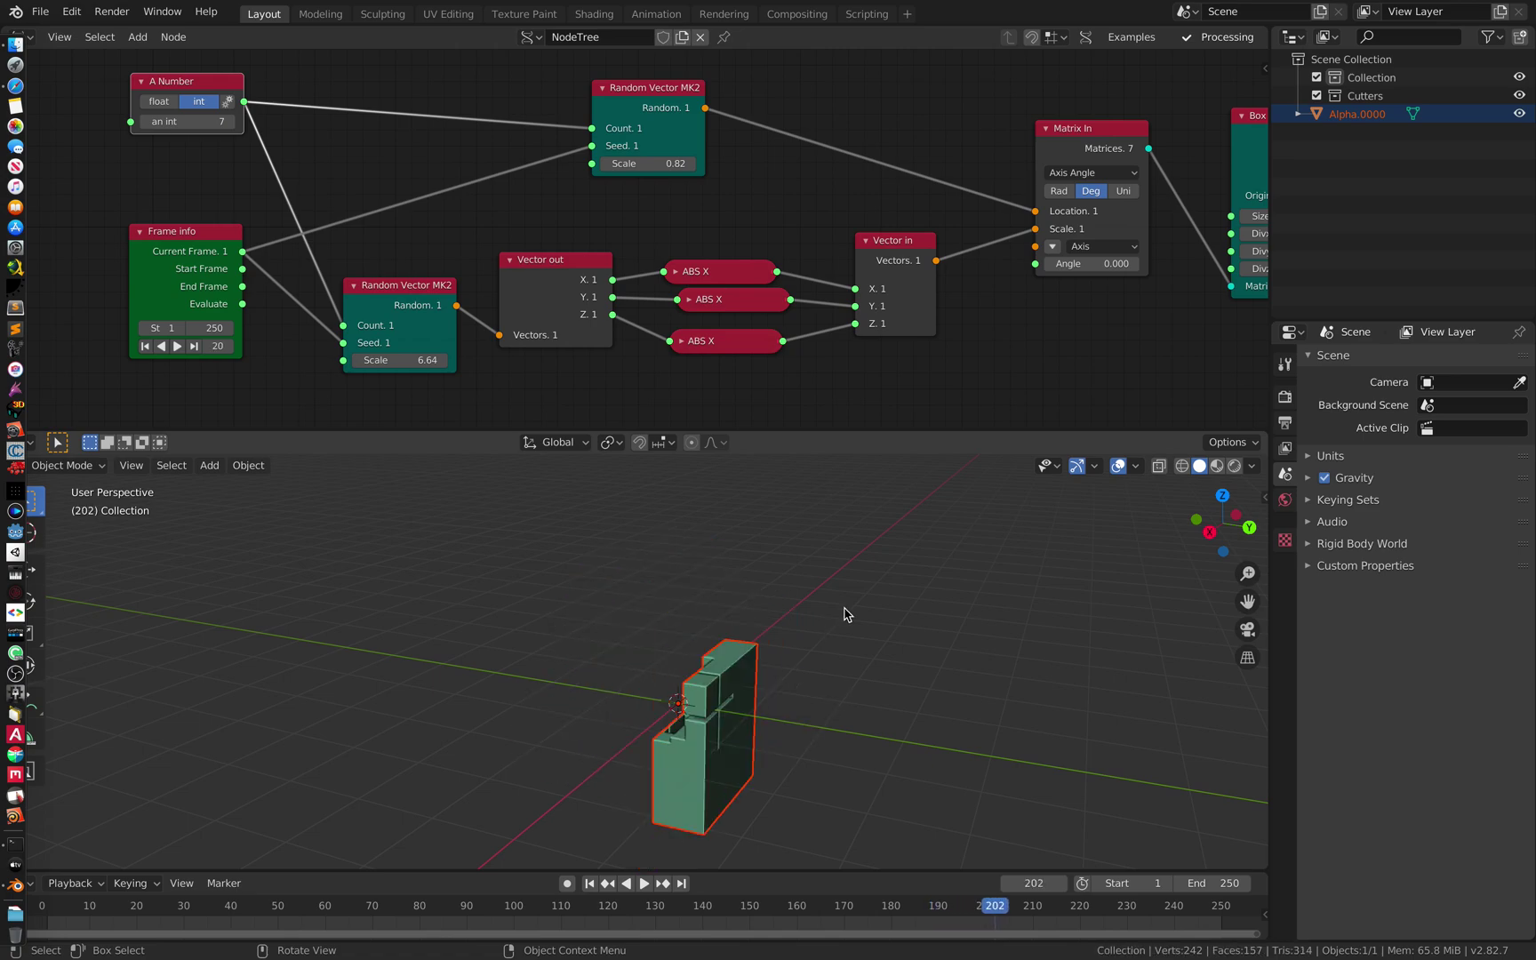
Step: Save the file and advance to frame 214, viewing the generated shape from a closer angle
{"action": "key", "text": "ctrl+s"}
{"action": "middle_click_drag", "start_coordinate": [823, 617], "coordinate": [700, 583]}
{"action": "key", "text": "Right"}
{"action": "key", "text": "Right"}
{"action": "key", "text": "Right"}
{"action": "key", "text": "Right"}
{"action": "key", "text": "Right"}
{"action": "key", "text": "Right"}
{"action": "key", "text": "Right"}
{"action": "key", "text": "Right"}
{"action": "key", "text": "Right"}
{"action": "key", "text": "Right"}
{"action": "key", "text": "Right"}
{"action": "key", "text": "Right"}
{"action": "key", "text": "Right"}
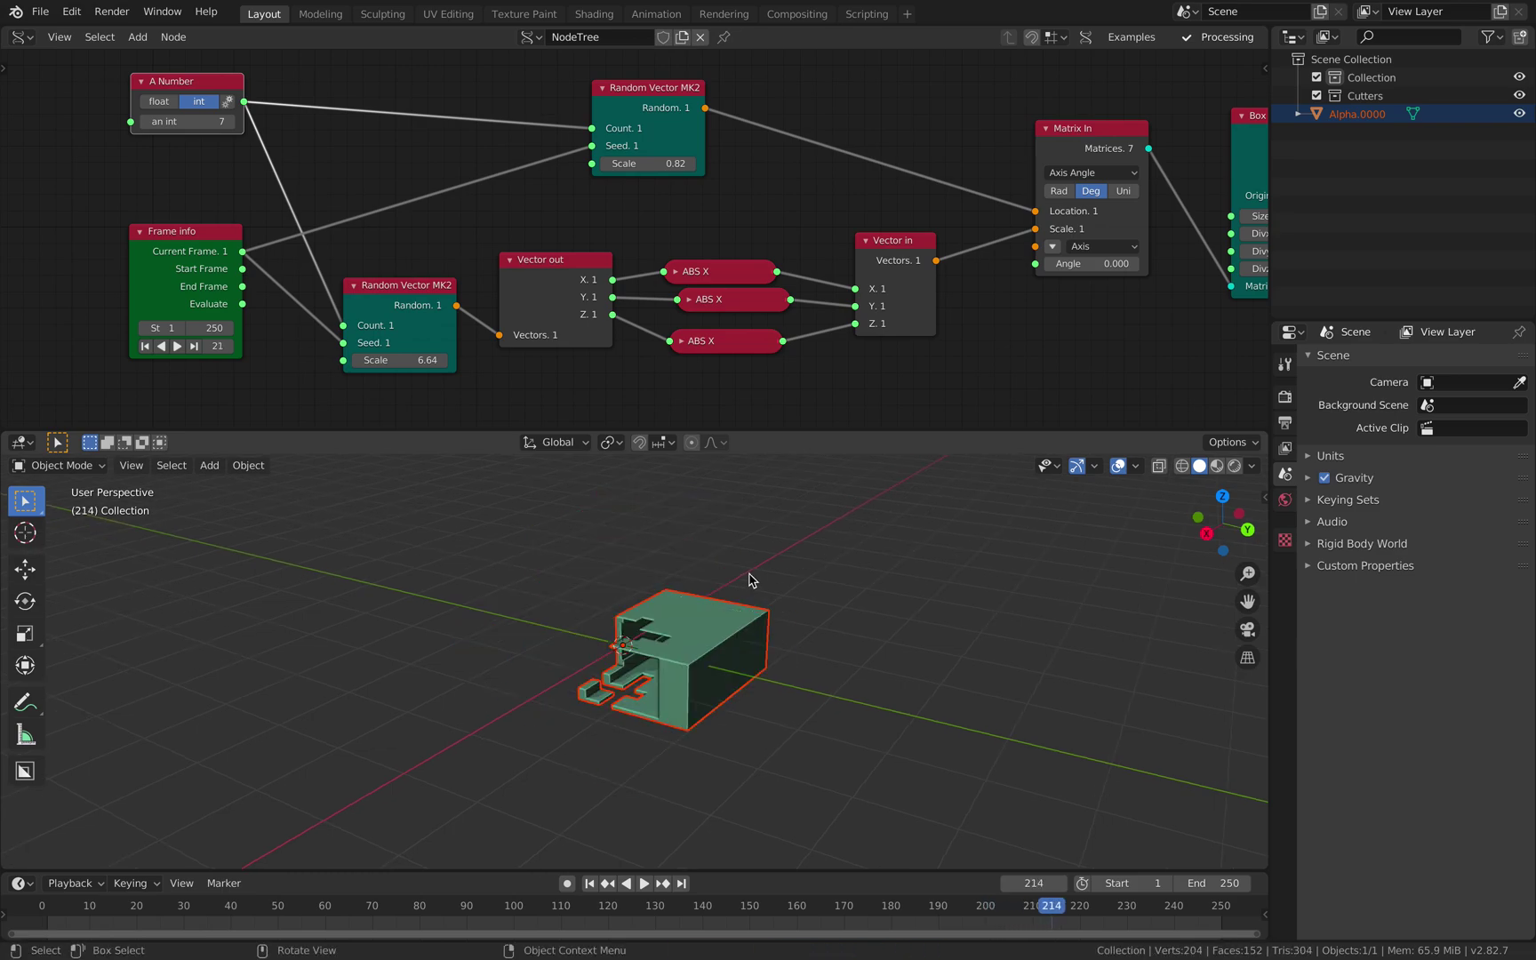
{"action": "middle_click_drag", "start_coordinate": [758, 583], "coordinate": [747, 578]}
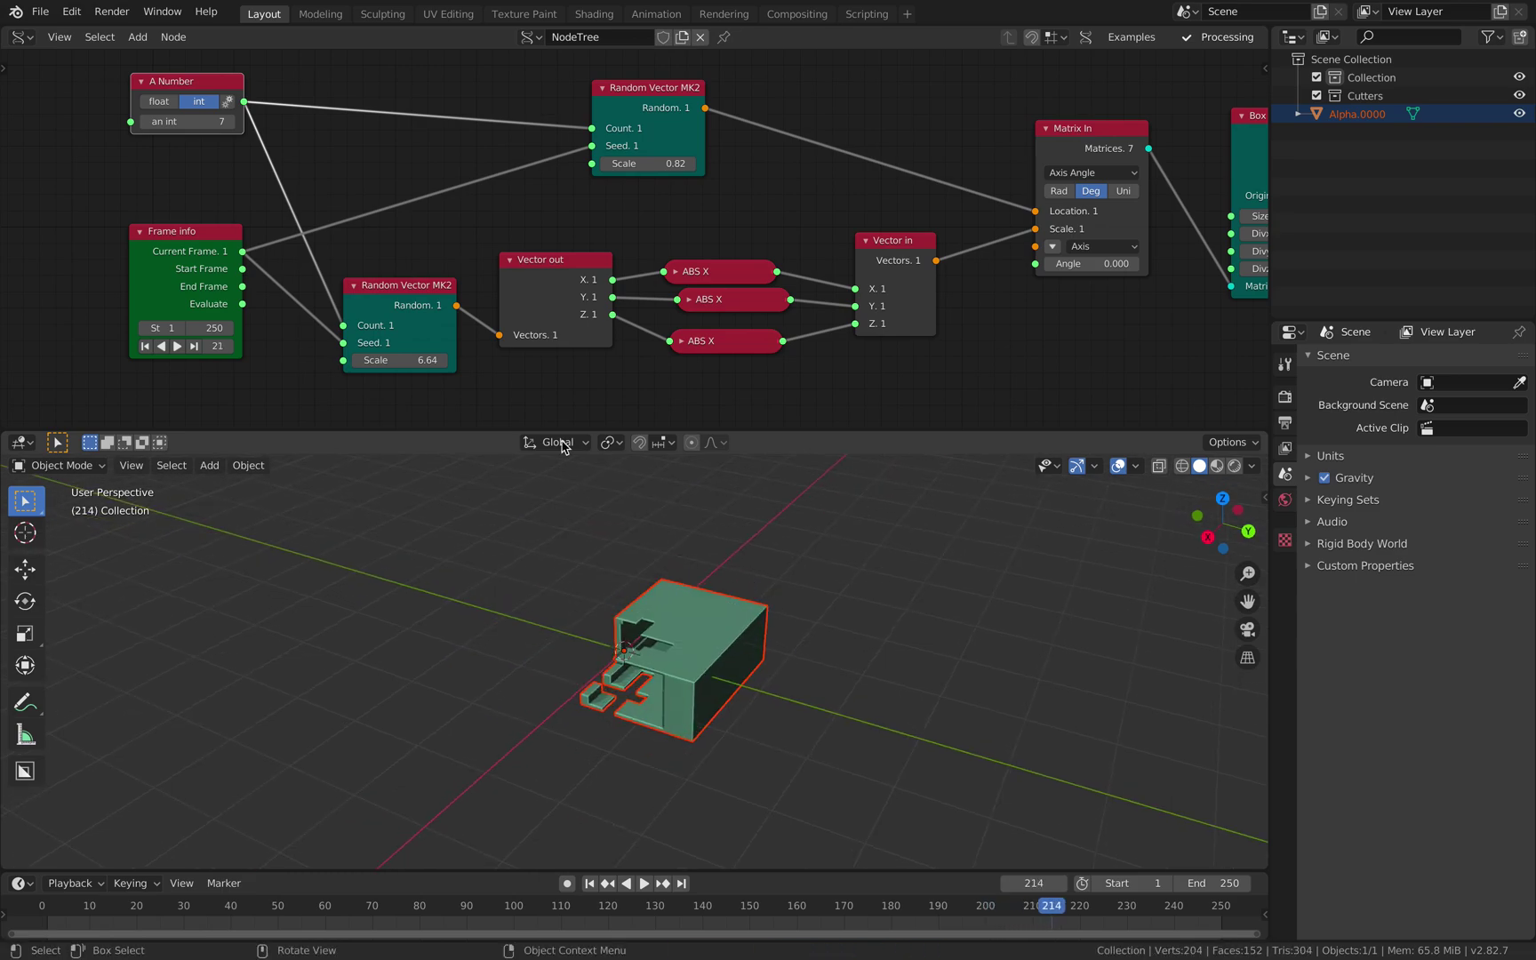
Step: Start a Wavefront OBJ export of the selected mesh, show the geometry settings and enable the Animation option
{"action": "left_click", "coordinate": [40, 11]}
{"action": "left_click", "coordinate": [40, 11]}
{"action": "mouse_move", "coordinate": [89, 277]}
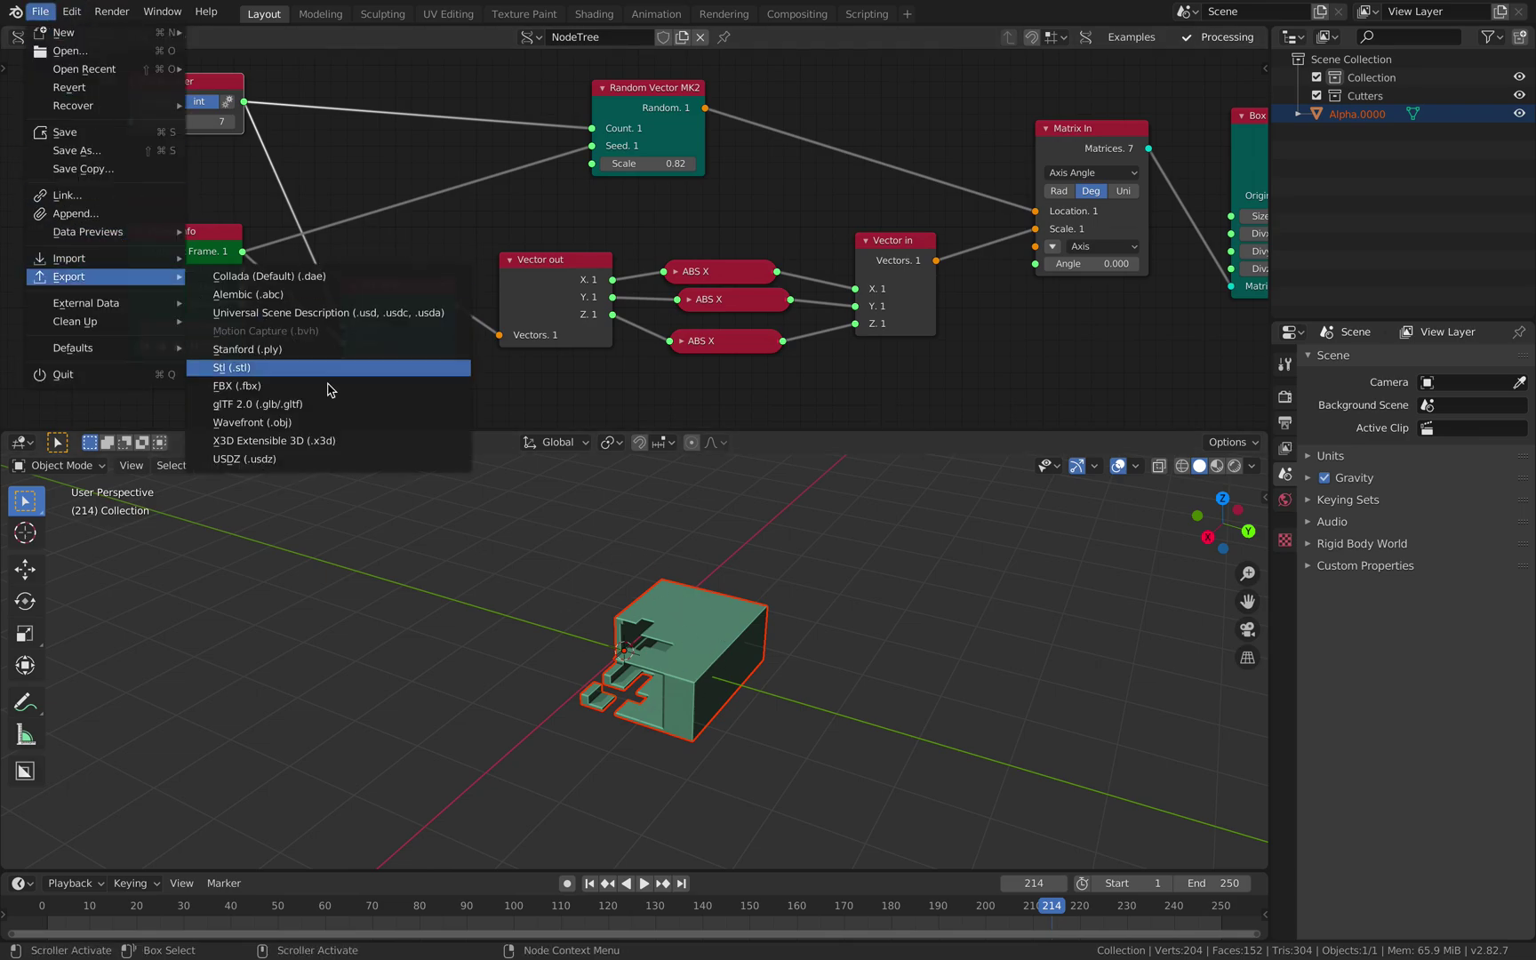
{"action": "left_click", "coordinate": [337, 423]}
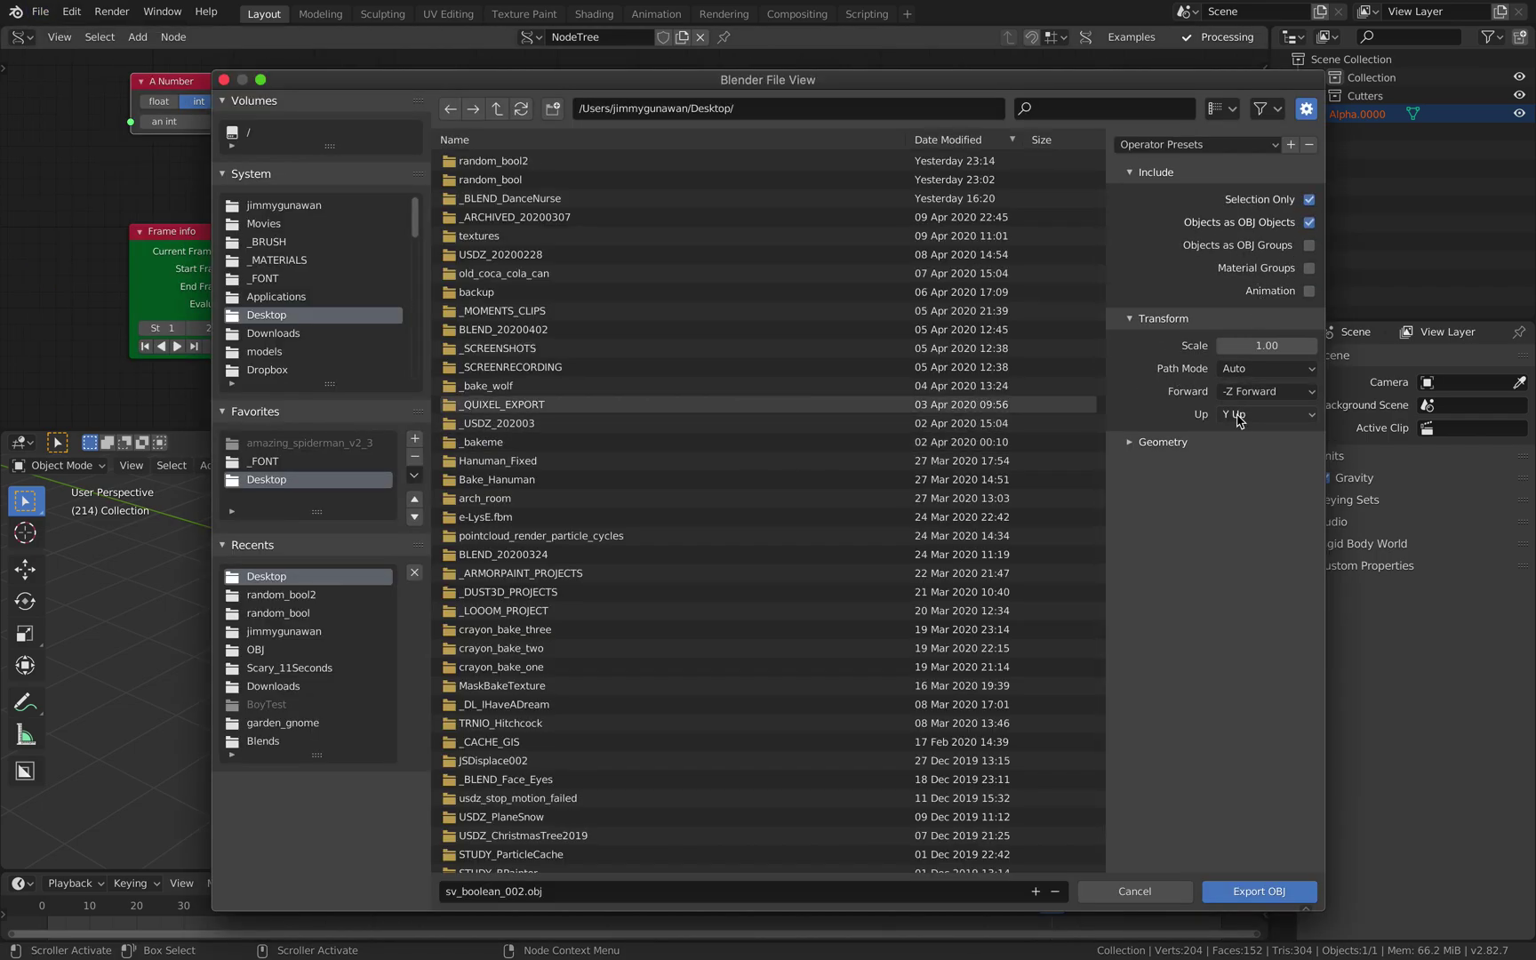
{"action": "left_click", "coordinate": [1202, 445]}
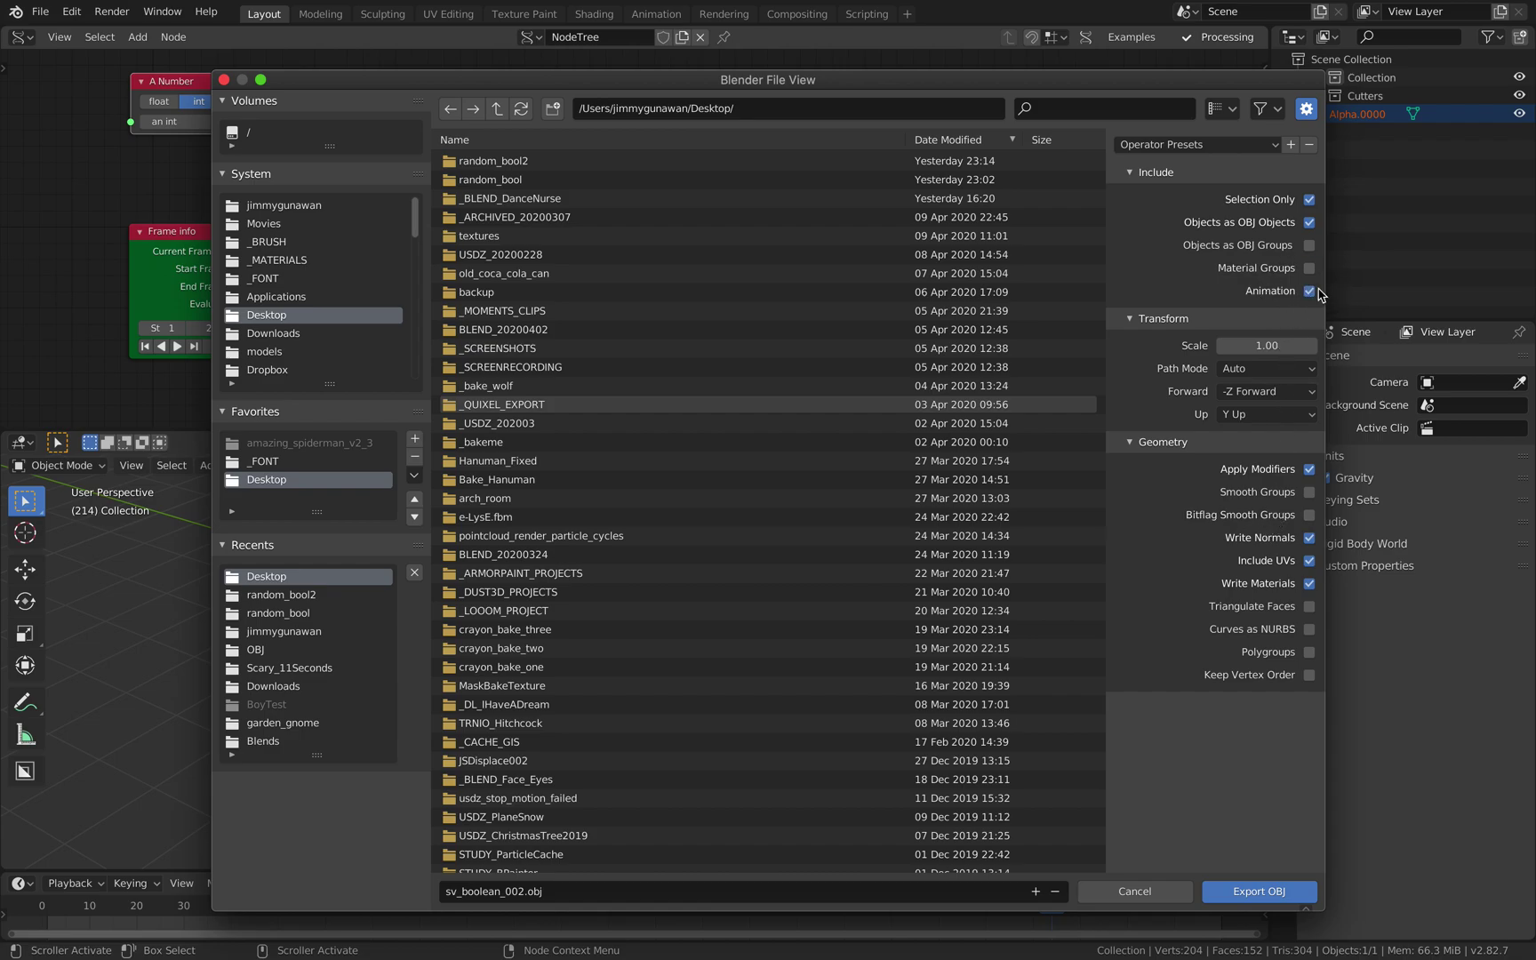
Step: Create a folder named random_bool3 on the Desktop and export the OBJ sequence sv_boolean_002.obj into it
{"action": "left_click", "coordinate": [549, 117]}
{"action": "type", "text": "random_bool3"}
{"action": "key", "text": "Return"}
{"action": "double_click", "coordinate": [490, 161]}
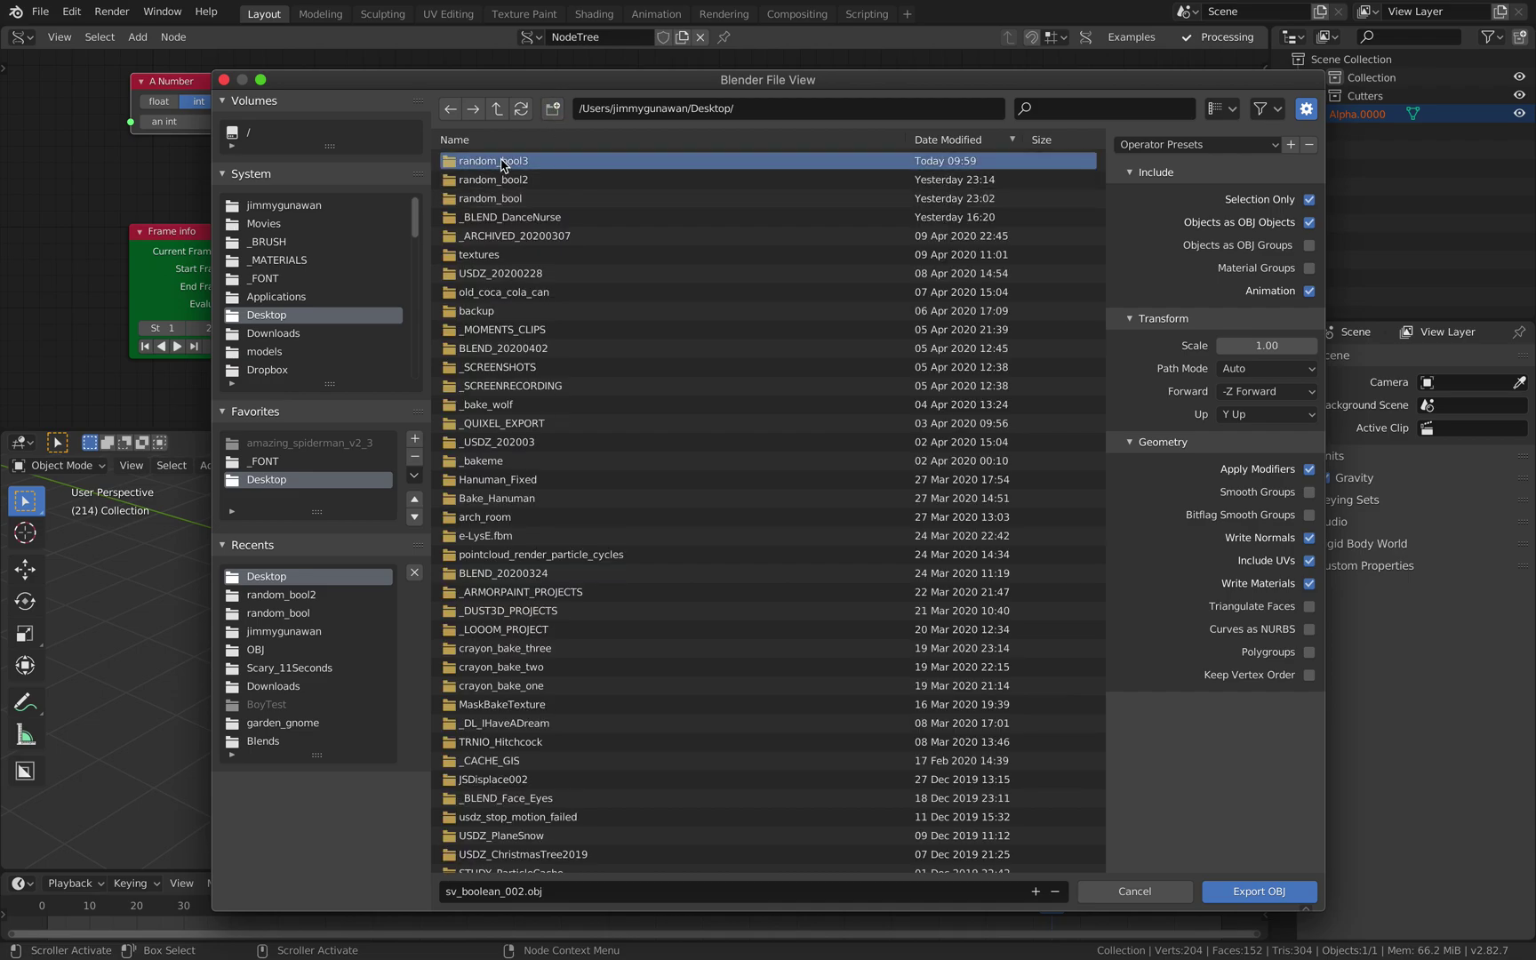
{"action": "left_click", "coordinate": [1235, 892]}
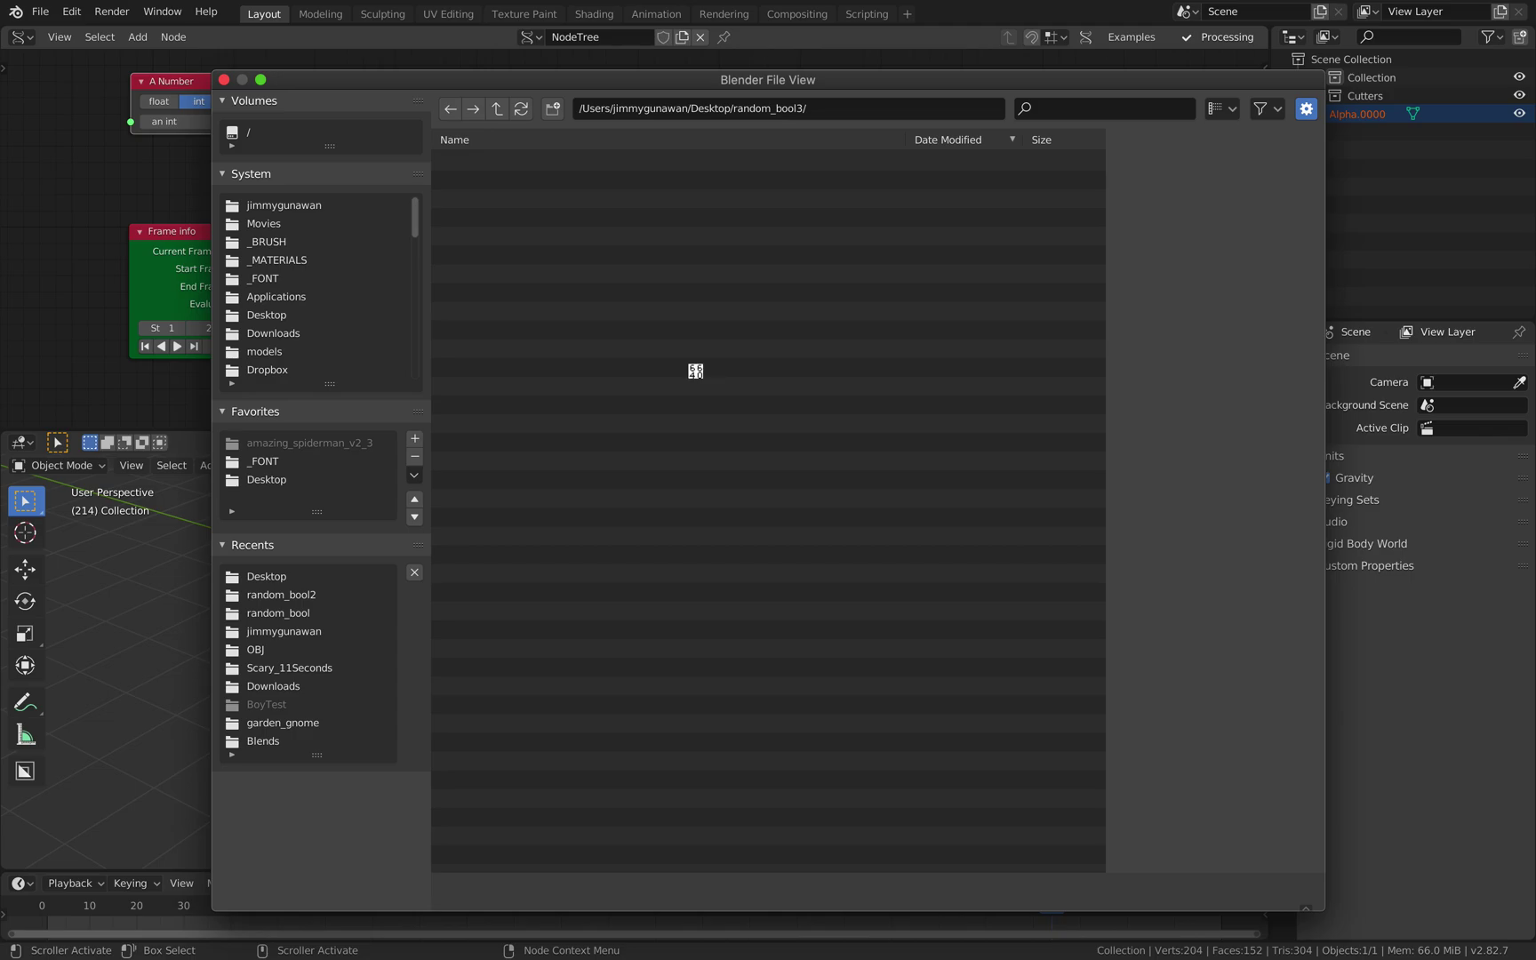
{"action": "mouse_move", "coordinate": [397, 90]}
{"action": "left_mouse_down"}
{"action": "mouse_move", "coordinate": [494, 260]}
{"action": "mouse_move", "coordinate": [417, 192]}
{"action": "mouse_move", "coordinate": [441, 157]}
{"action": "mouse_move", "coordinate": [502, 729]}
{"action": "mouse_move", "coordinate": [432, 104]}
{"action": "mouse_move", "coordinate": [424, 157]}
{"action": "mouse_move", "coordinate": [374, 79]}
{"action": "left_mouse_up"}
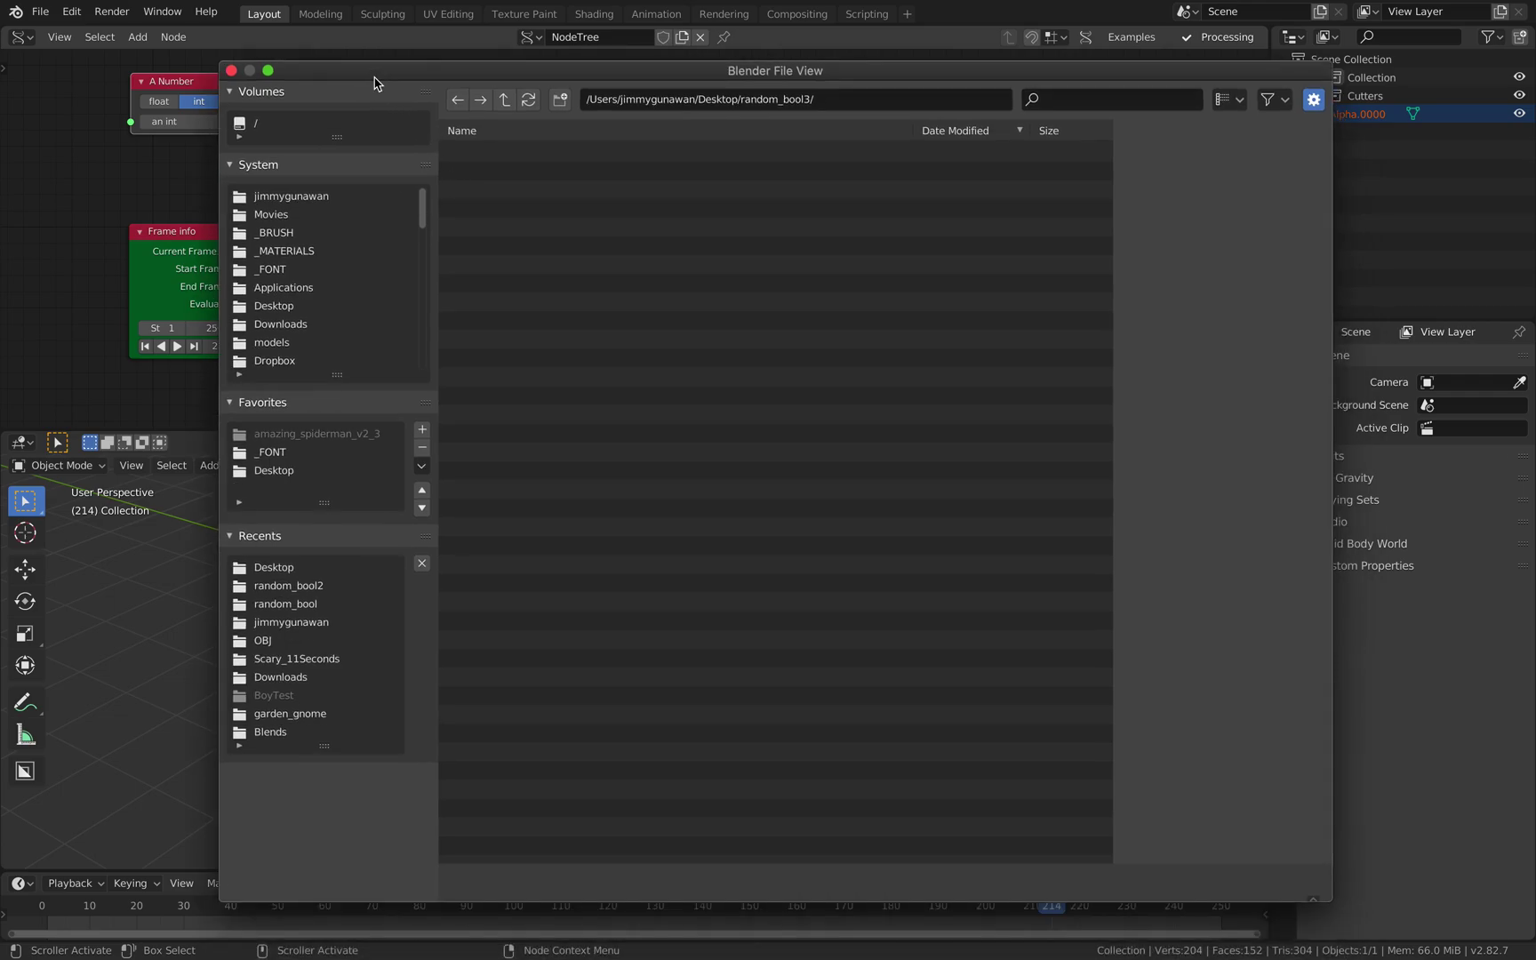
{"action": "key", "text": "Escape"}
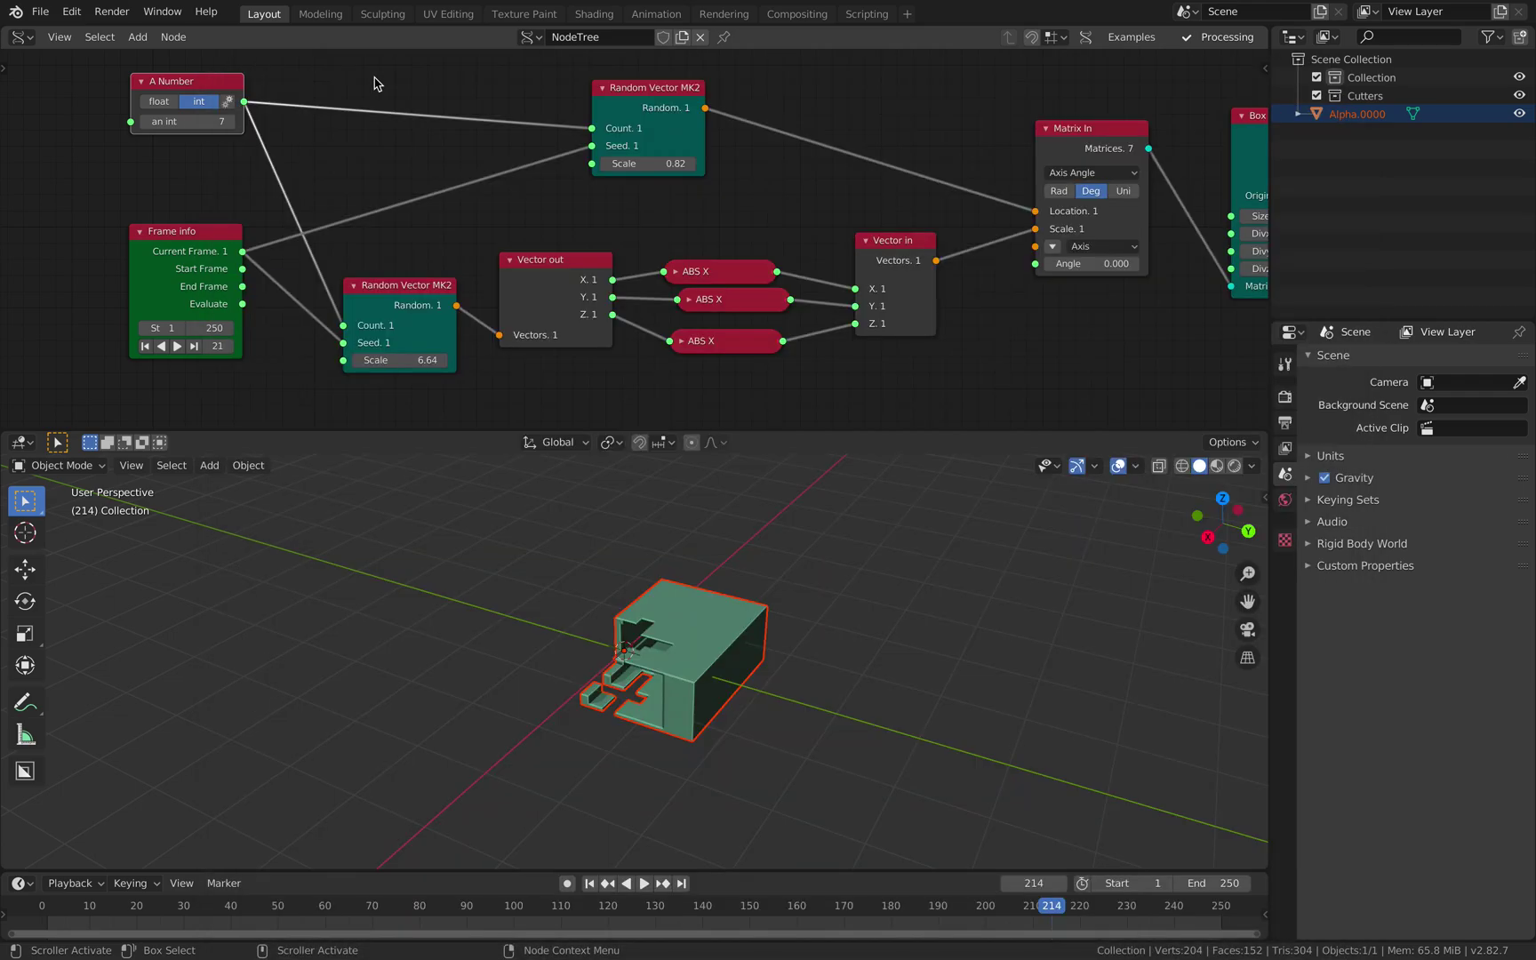
Step: Save the current file and create a new General file
{"action": "left_click", "coordinate": [41, 12]}
{"action": "left_click", "coordinate": [80, 135]}
{"action": "left_click", "coordinate": [43, 13]}
{"action": "mouse_move", "coordinate": [106, 32]}
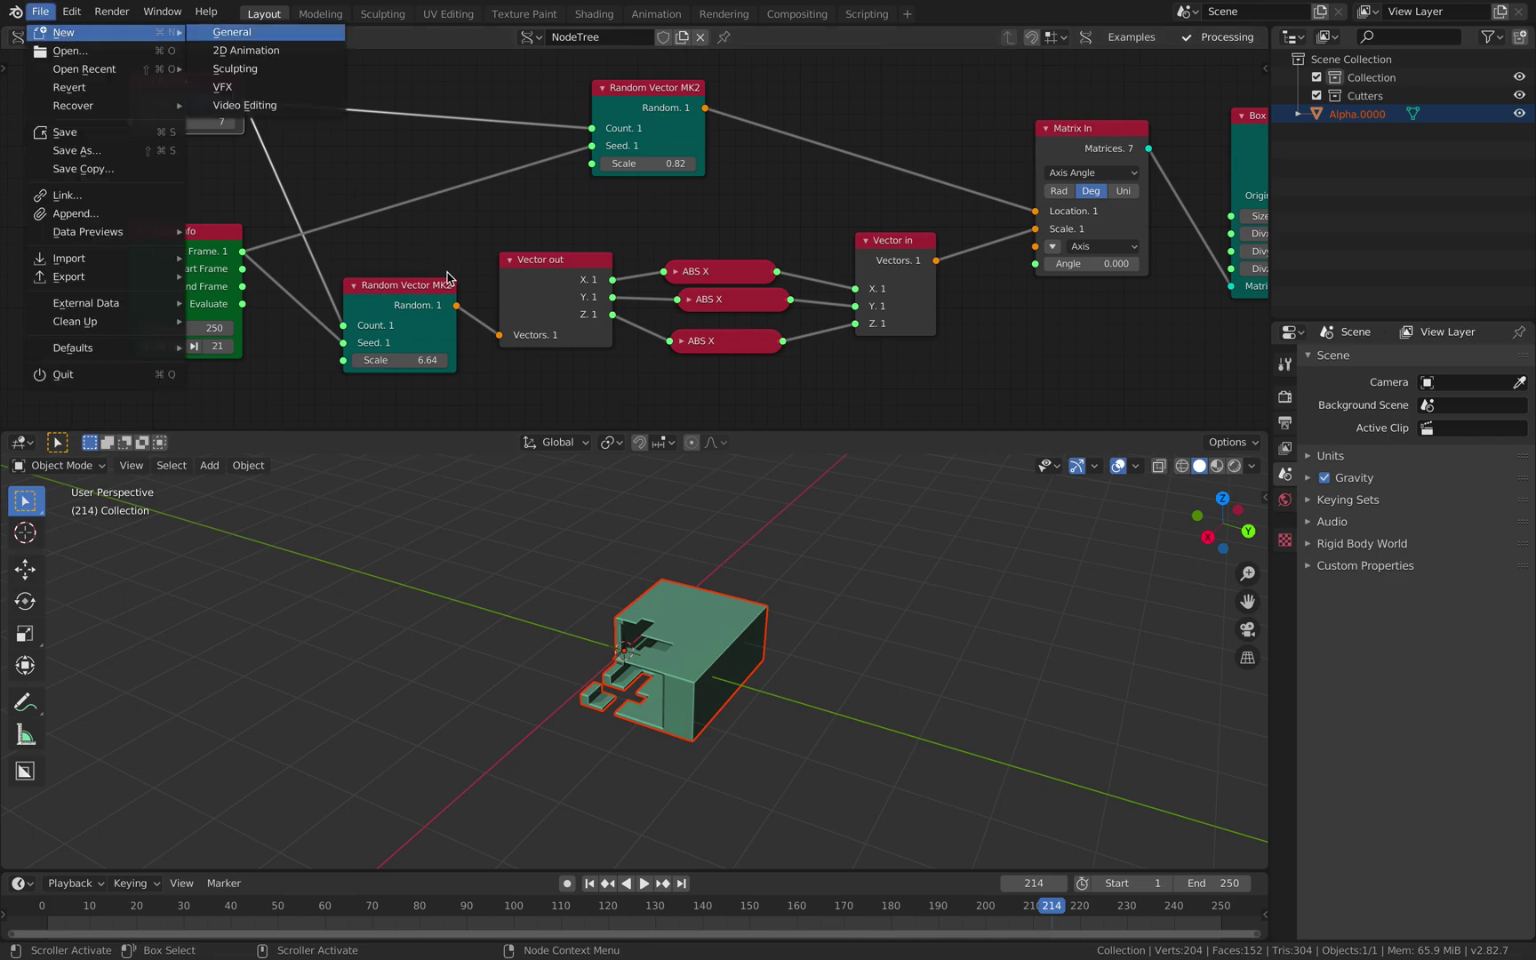
{"action": "key", "text": "Return"}
Step: Delete the default camera, cube and light from the new scene
{"action": "key", "text": "a"}
{"action": "key", "text": "x"}
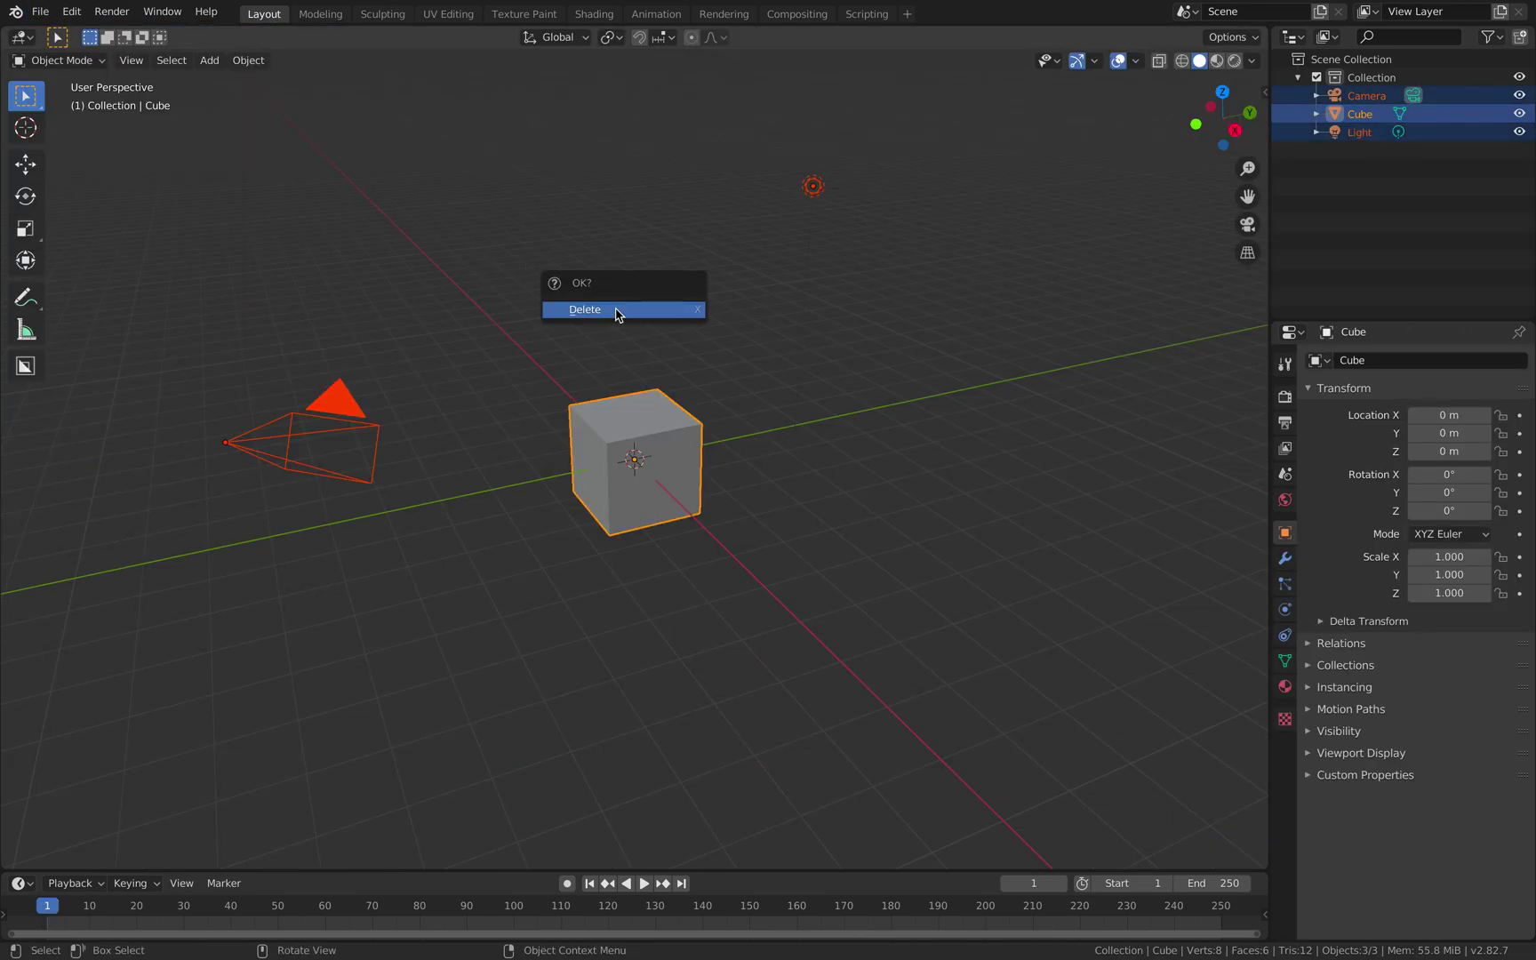
{"action": "left_click", "coordinate": [617, 314]}
Step: Start a multiple OBJ import, open the Desktop folder random_bool3 and sort its files by name
{"action": "left_click", "coordinate": [43, 14]}
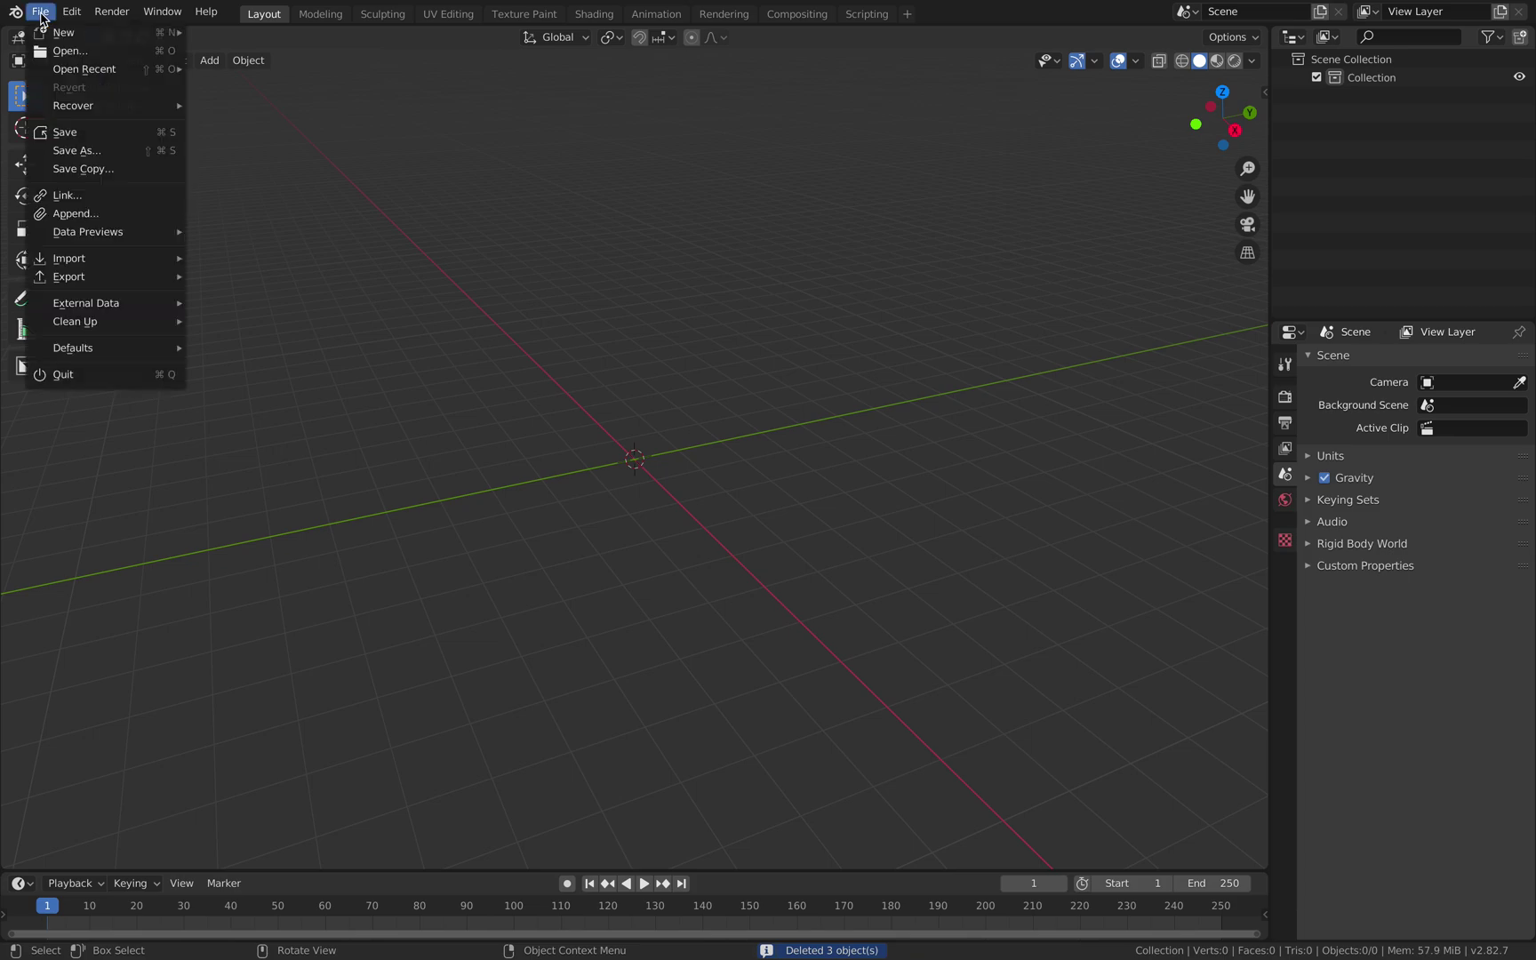
{"action": "mouse_move", "coordinate": [125, 257]}
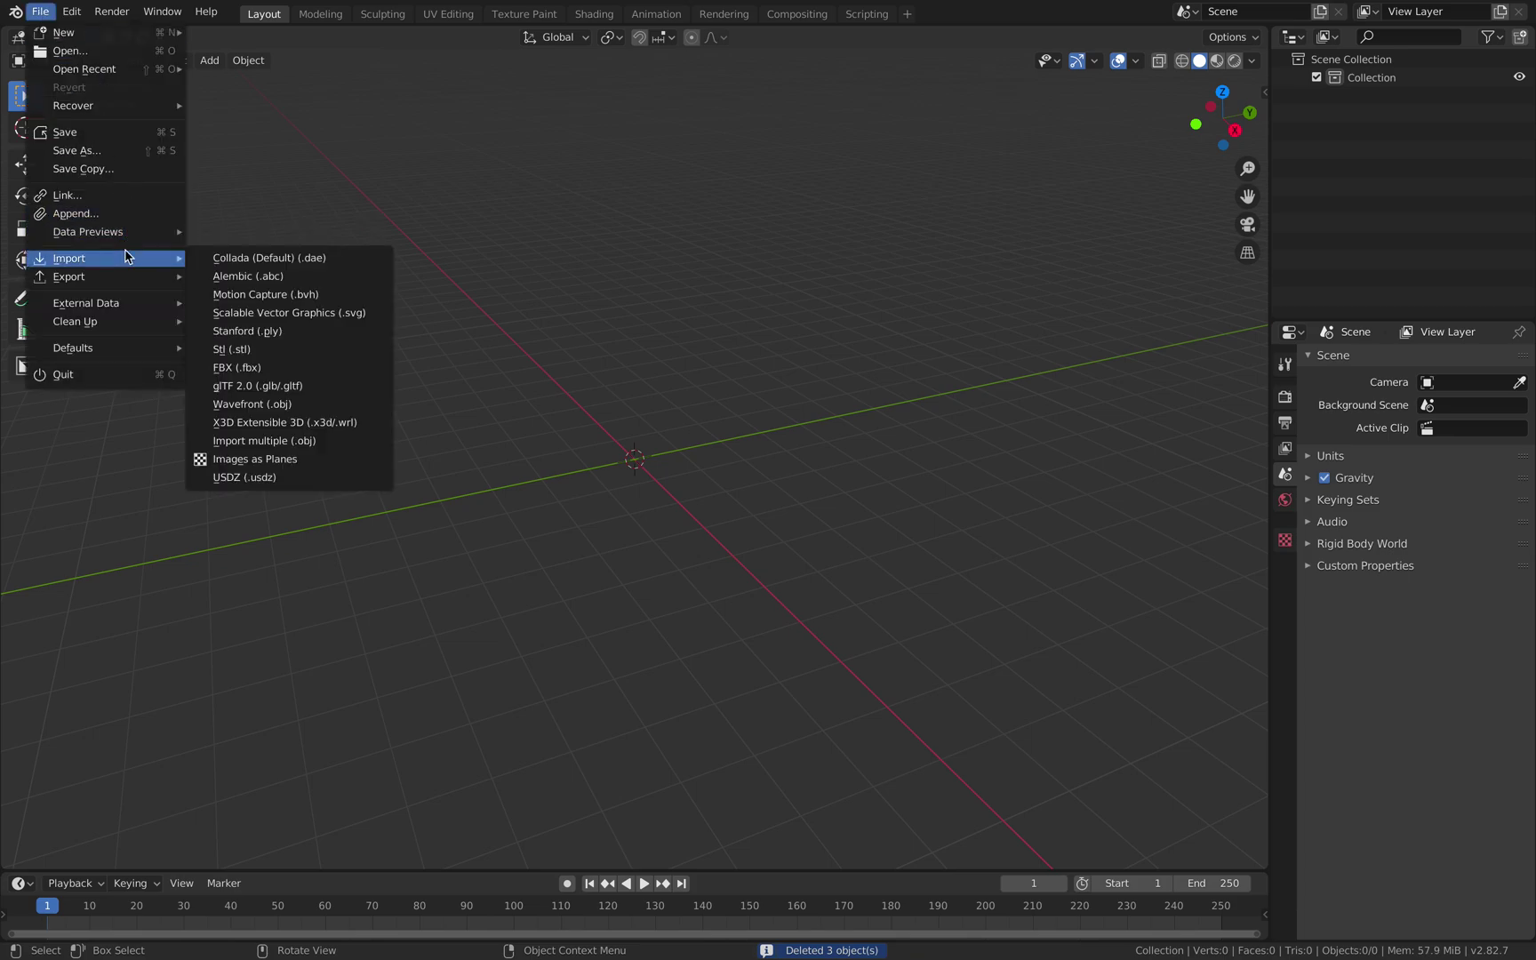
{"action": "left_click", "coordinate": [307, 442]}
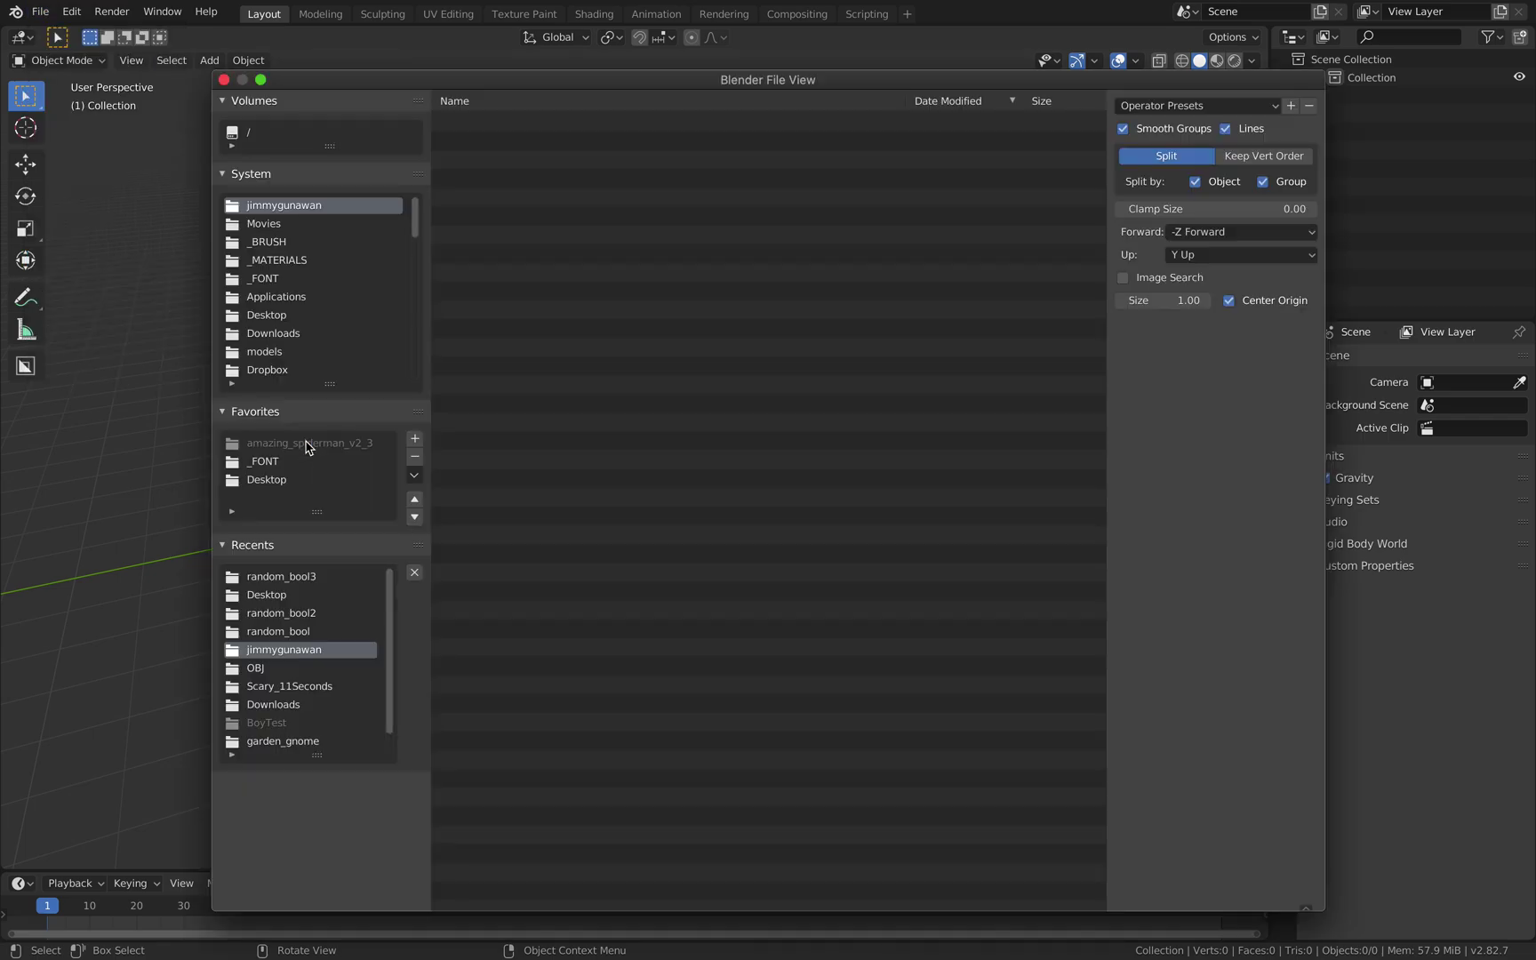
{"action": "left_click", "coordinate": [493, 165]}
{"action": "double_click", "coordinate": [492, 169]}
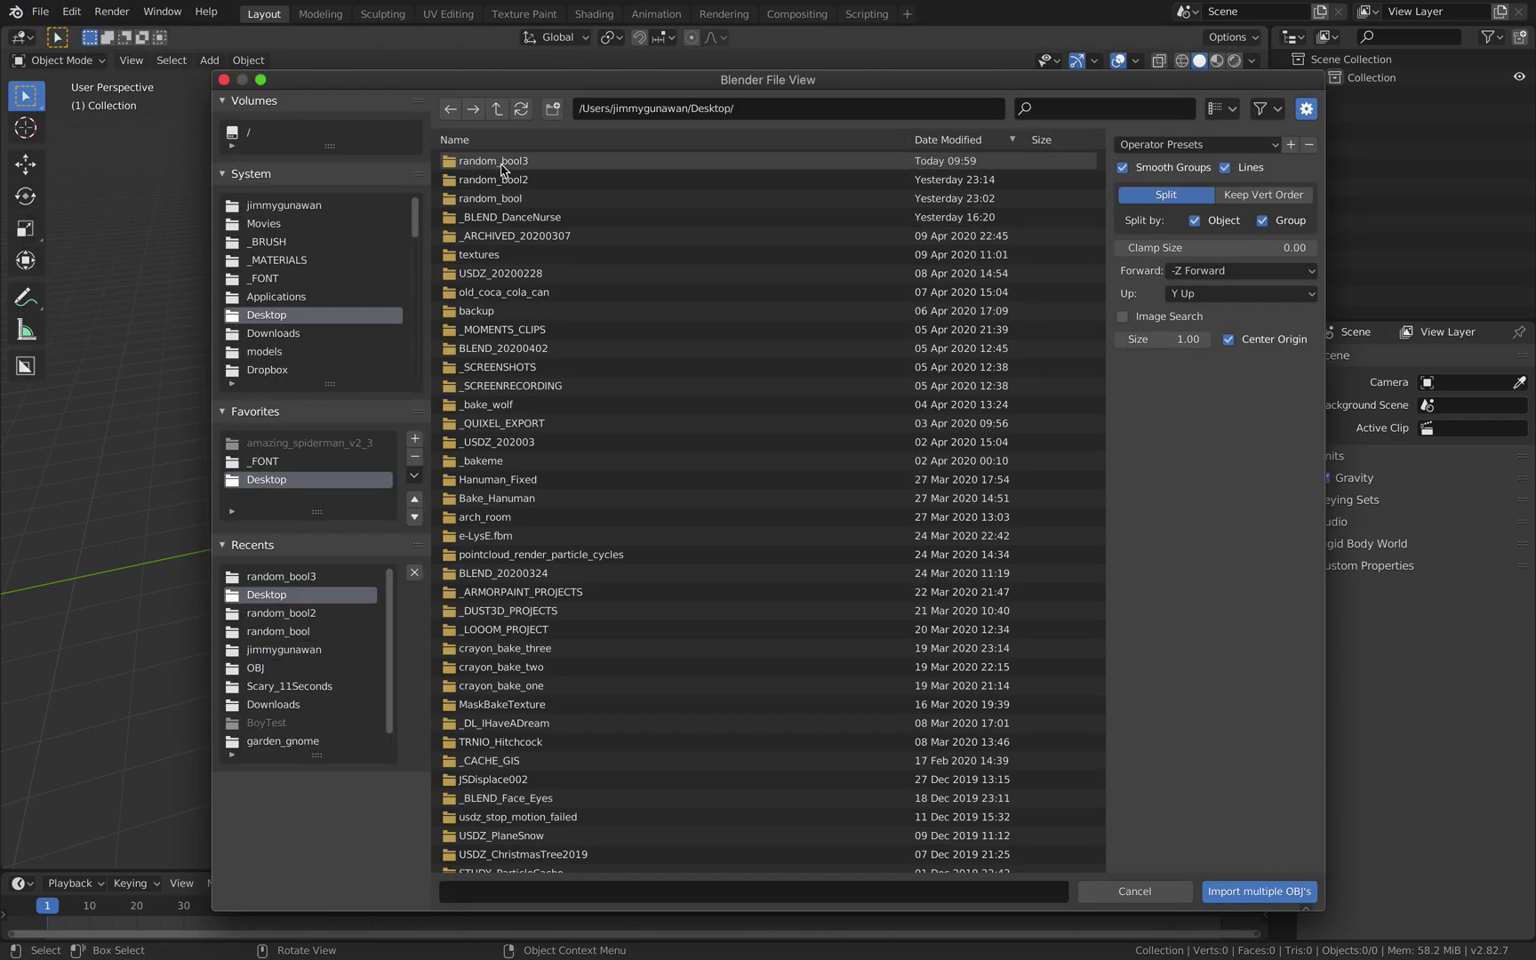
{"action": "double_click", "coordinate": [491, 163]}
{"action": "left_click", "coordinate": [682, 139]}
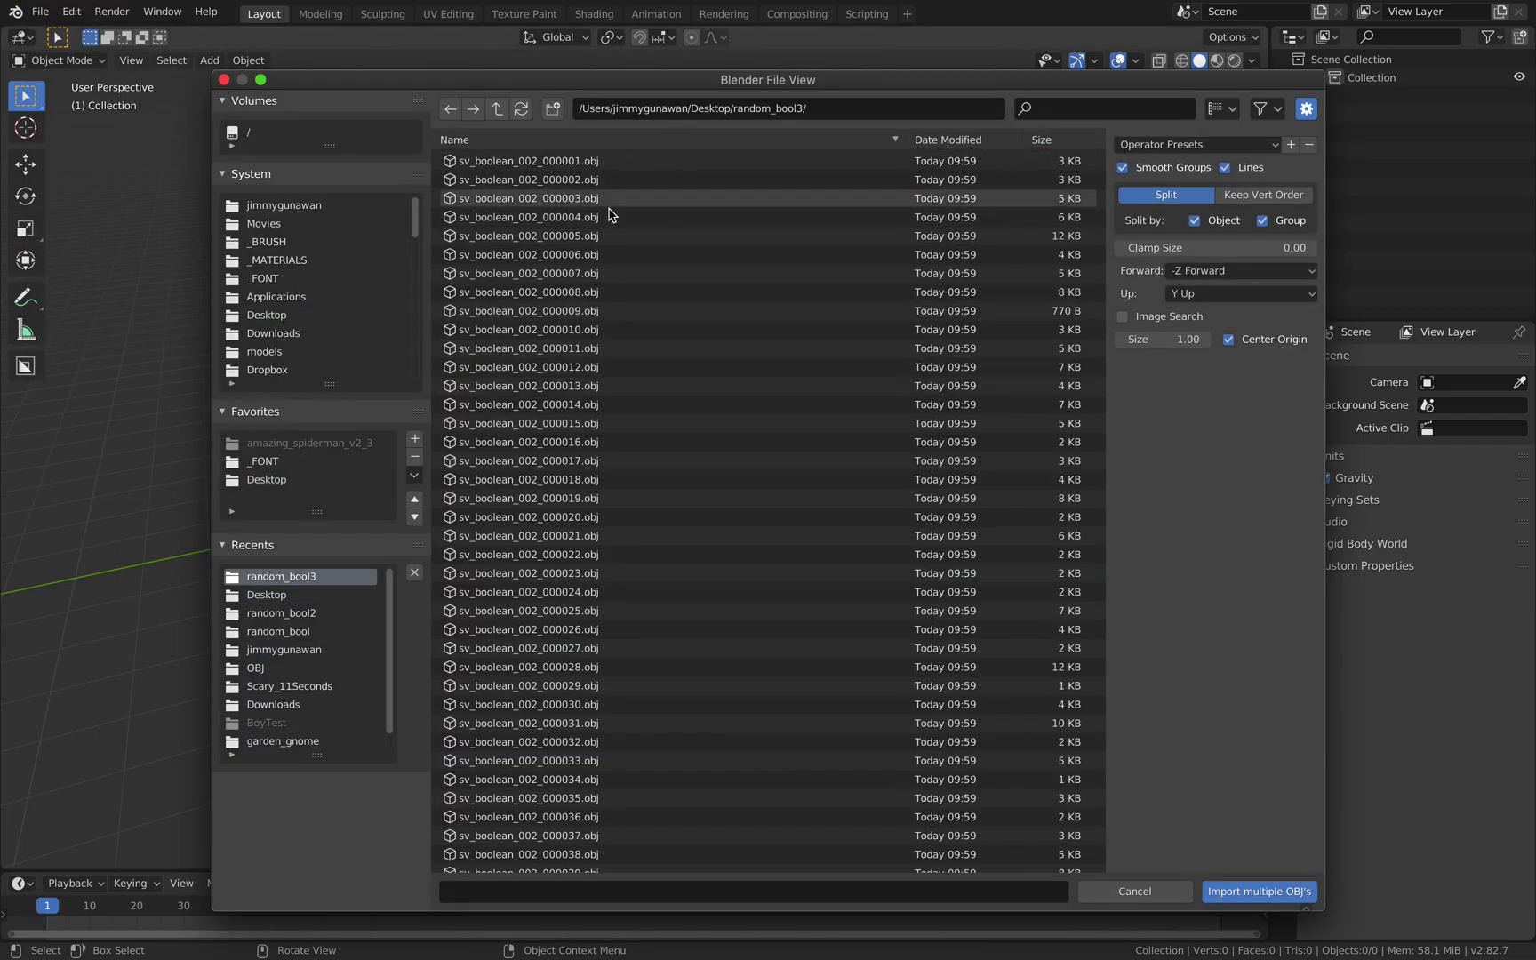
Step: Select all the sv_boolean_002 OBJ files in the folder and import them into the scene
{"action": "scroll", "coordinate": [738, 445], "scroll_direction": "down", "scroll_amount": 10}
{"action": "scroll", "coordinate": [722, 506], "scroll_direction": "down", "scroll_amount": 2}
{"action": "key", "text": "a"}
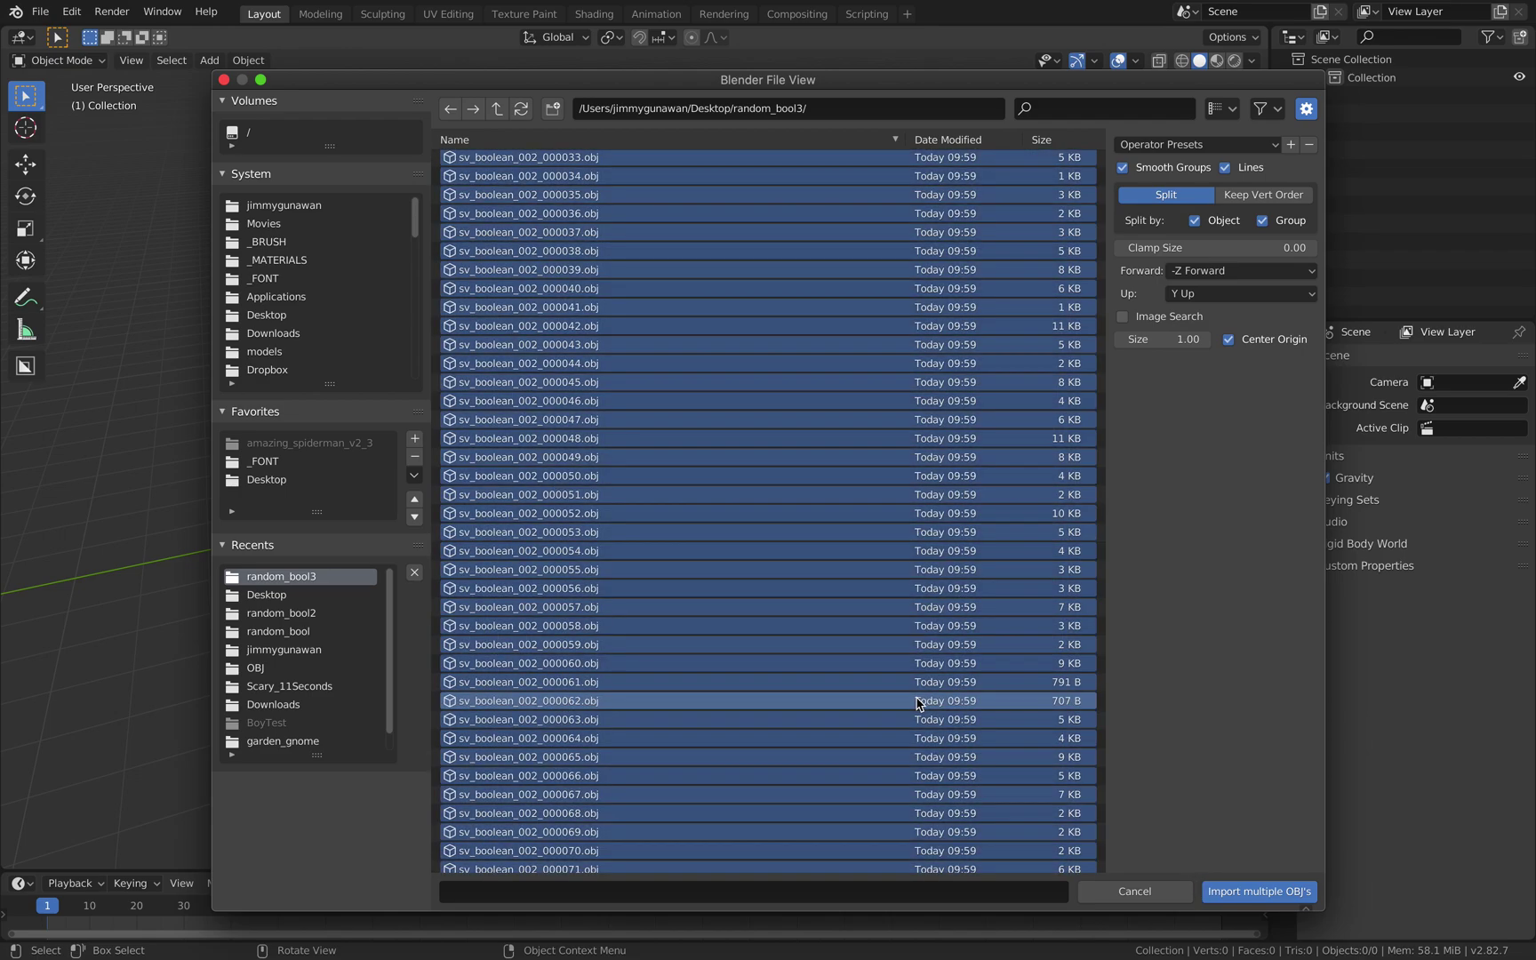
{"action": "left_click", "coordinate": [1259, 891]}
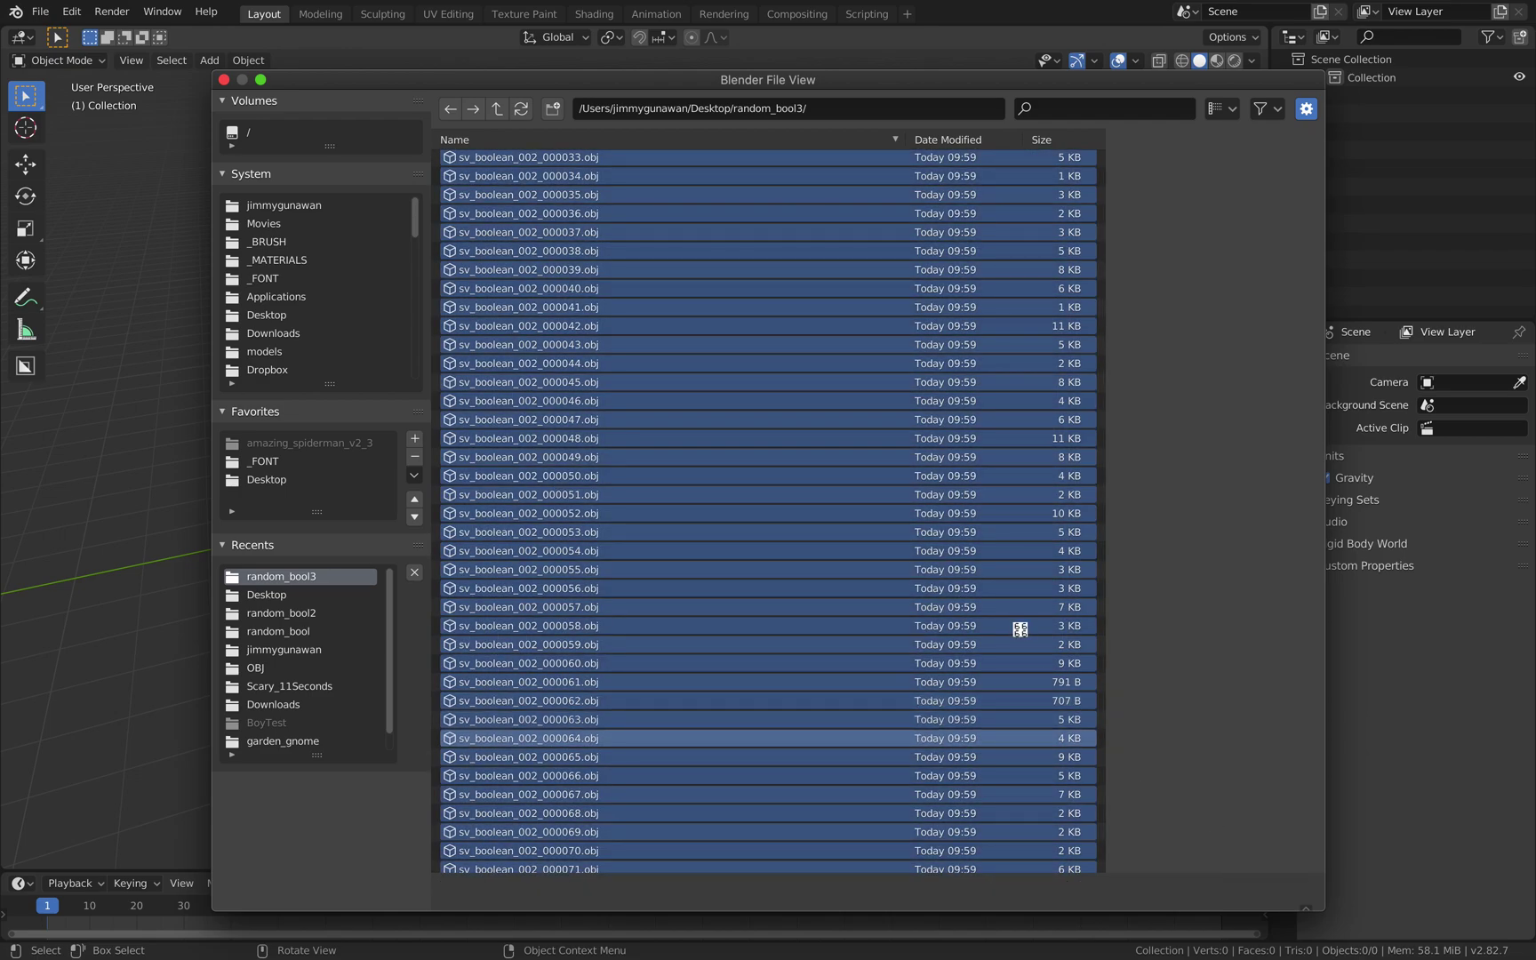
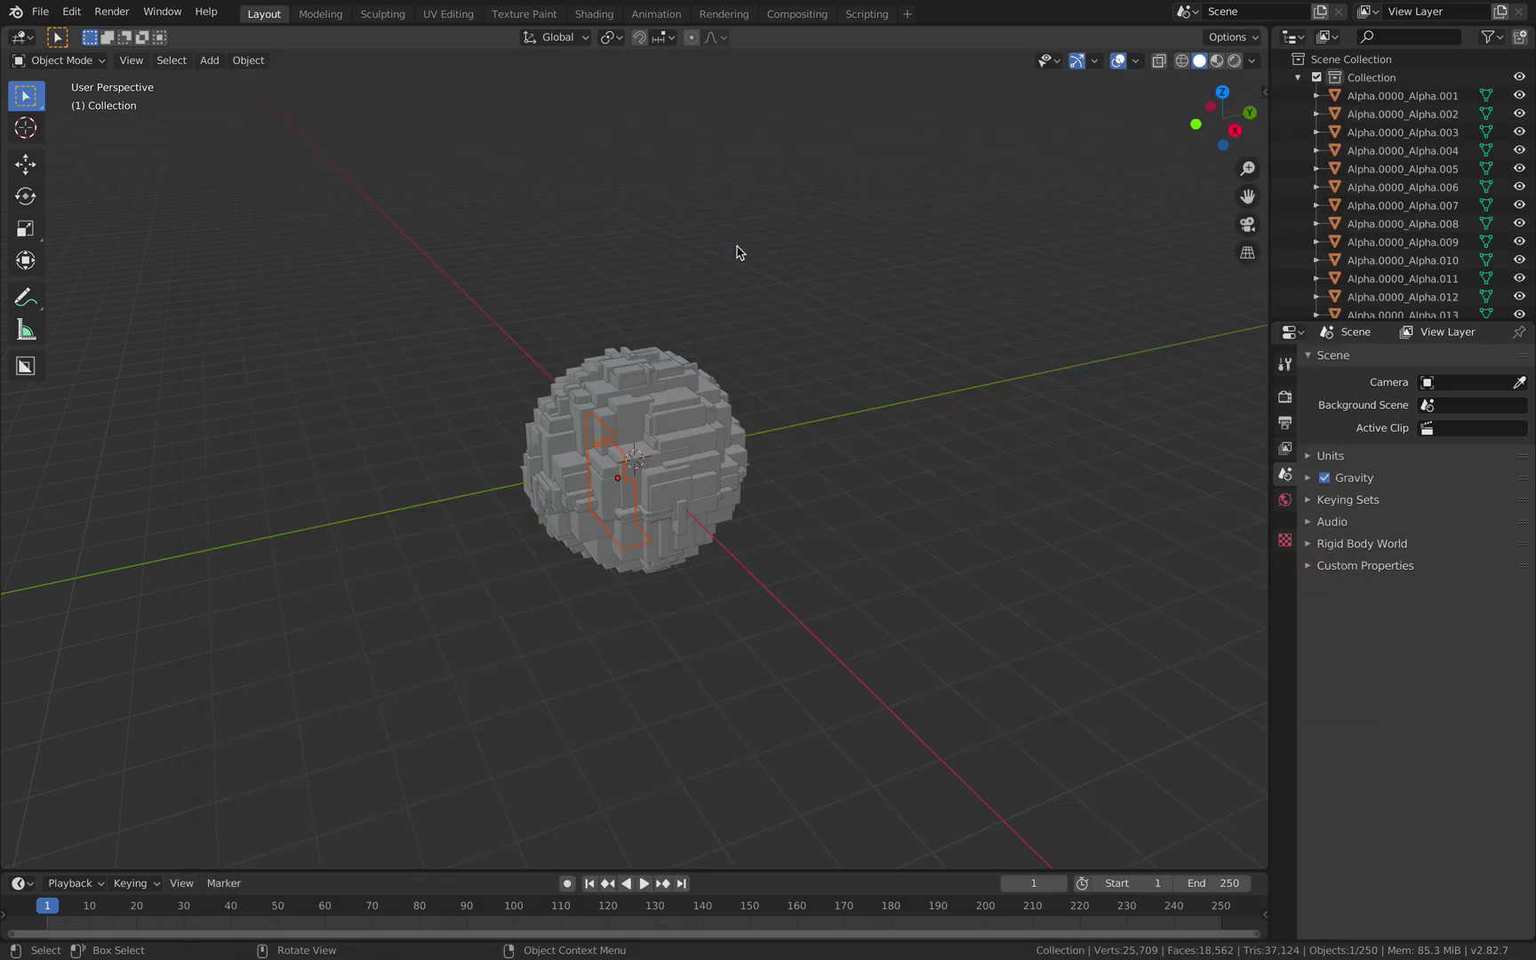
Step: Set the viewport shading color to Random so each imported shape gets its own color
{"action": "scroll", "coordinate": [742, 249], "scroll_direction": "up", "scroll_amount": 4}
{"action": "mouse_move", "coordinate": [997, 238]}
{"action": "middle_mouse_down"}
{"action": "mouse_move", "coordinate": [925, 220]}
{"action": "mouse_move", "coordinate": [957, 220]}
{"action": "middle_mouse_up"}
{"action": "left_click", "coordinate": [1252, 62]}
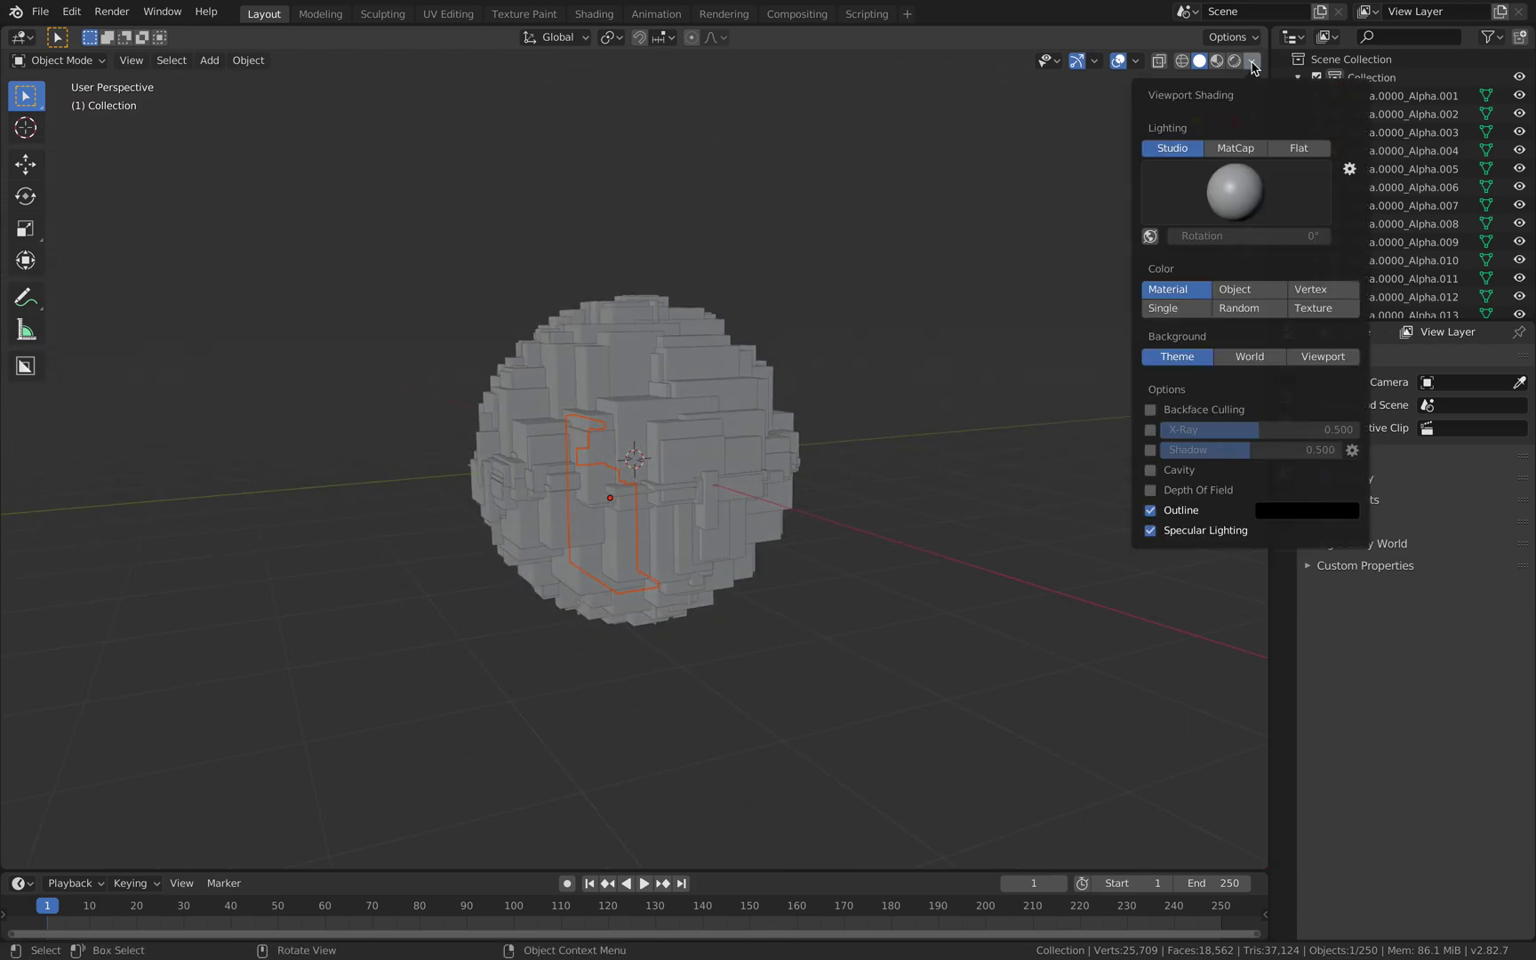
{"action": "left_click", "coordinate": [1238, 308]}
Step: Split the 3D viewport into two stacked views and select one shape on the front of the imported sphere
{"action": "mouse_move", "coordinate": [925, 288]}
{"action": "middle_mouse_down"}
{"action": "mouse_move", "coordinate": [1015, 288]}
{"action": "mouse_move", "coordinate": [1230, 93]}
{"action": "middle_mouse_up"}
{"action": "key", "text": "ctrl+space"}
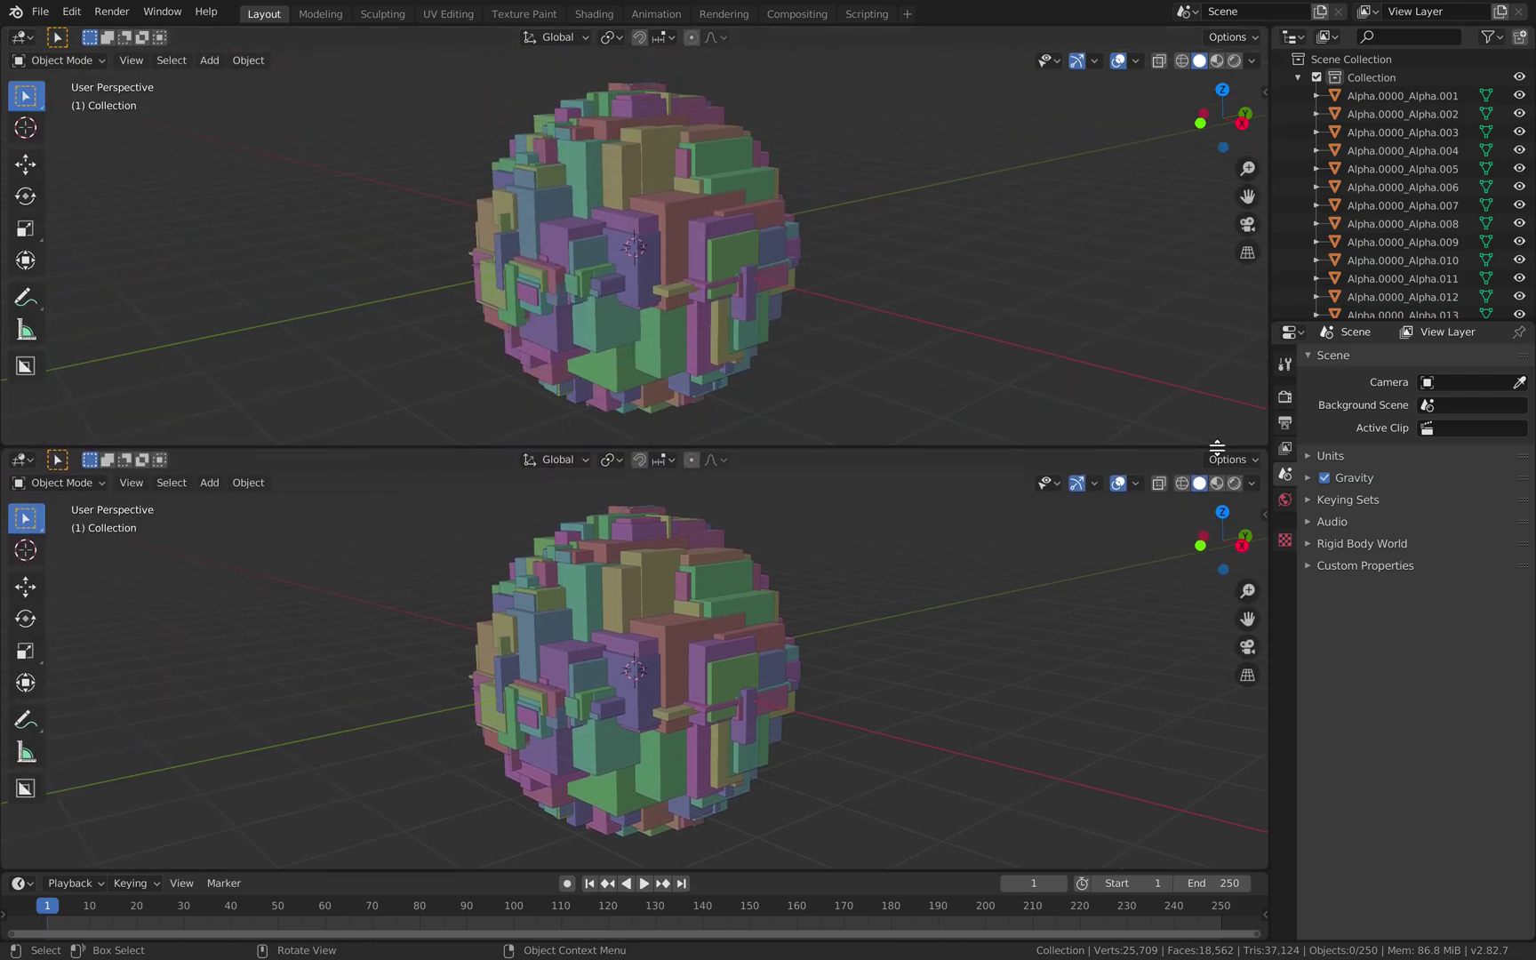
{"action": "left_click", "coordinate": [706, 244]}
{"action": "middle_click_drag", "start_coordinate": [707, 244], "coordinate": [812, 281]}
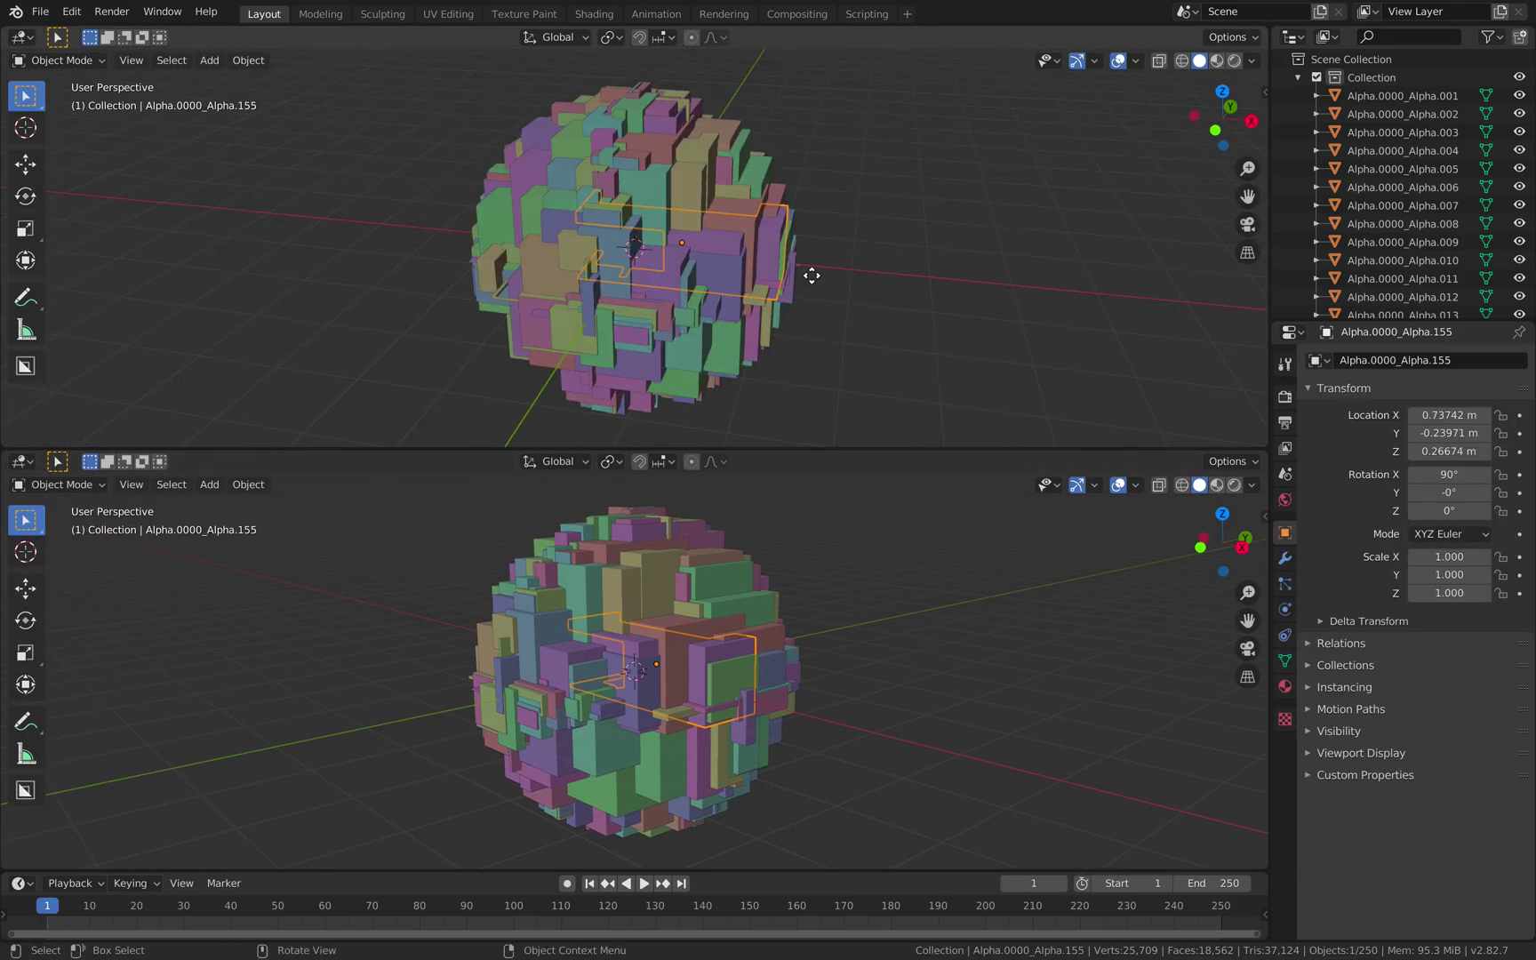
Step: Move three shapes out of the sphere one after another, placing one on its left and two on its right
{"action": "key", "text": "g"}
{"action": "left_click", "coordinate": [333, 231]}
{"action": "left_click", "coordinate": [756, 224]}
{"action": "key", "text": "g"}
{"action": "left_click", "coordinate": [930, 215]}
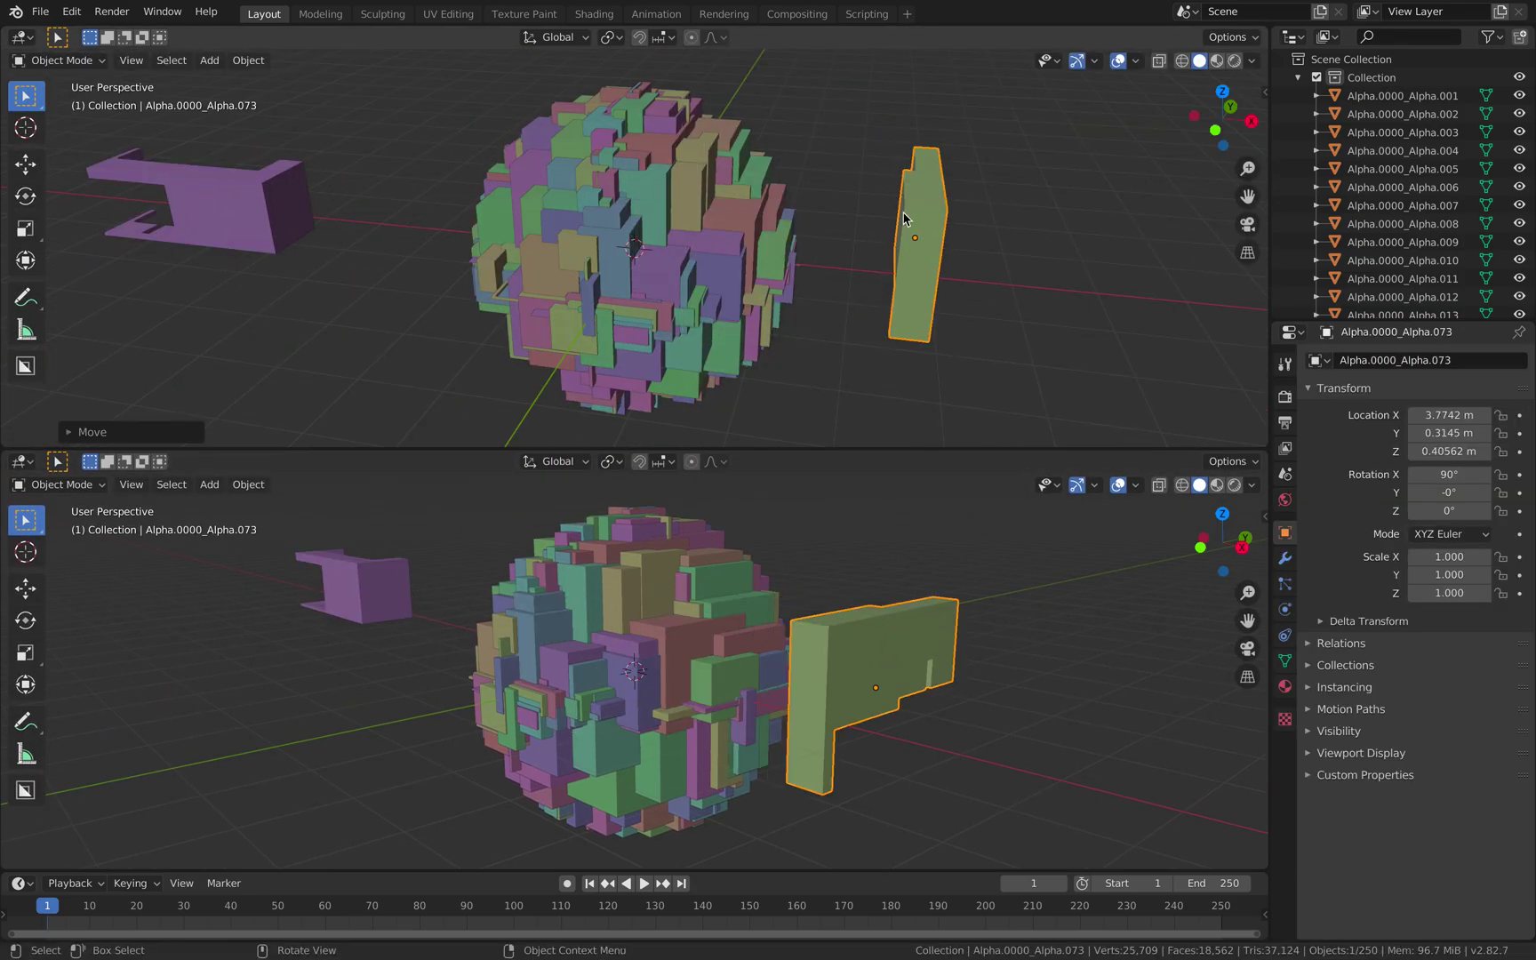
{"action": "left_click", "coordinate": [724, 245]}
{"action": "key", "text": "g"}
{"action": "left_click", "coordinate": [1015, 264]}
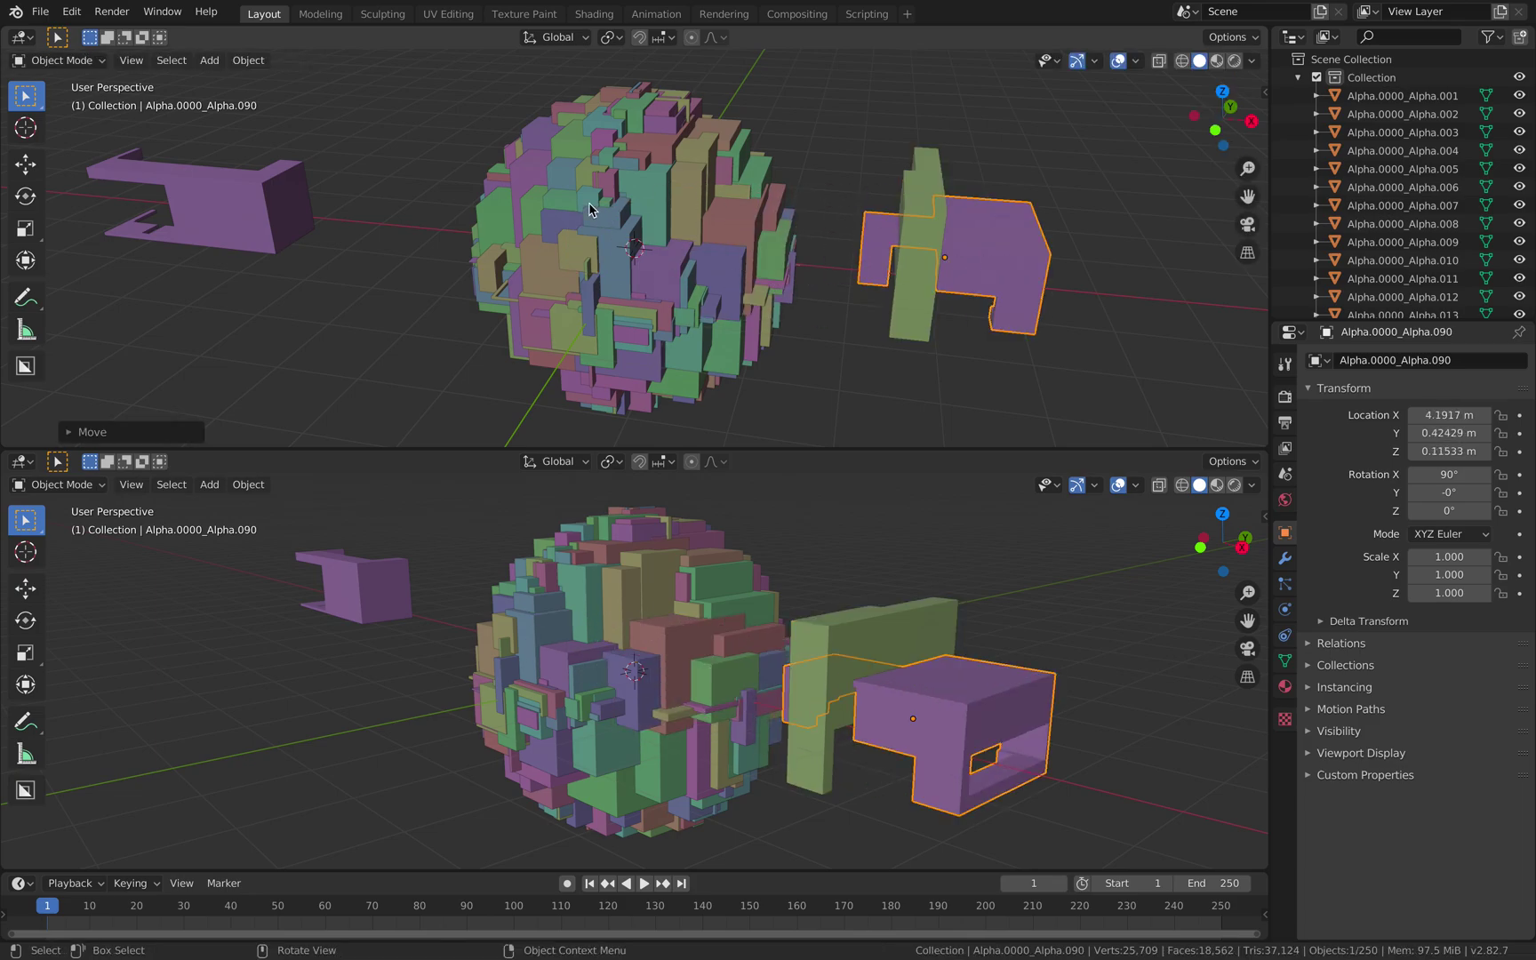
Step: Turn the upper view into a Sverchok node editor with a new node tree and show its presets
{"action": "left_click", "coordinate": [22, 37]}
{"action": "left_click", "coordinate": [53, 169]}
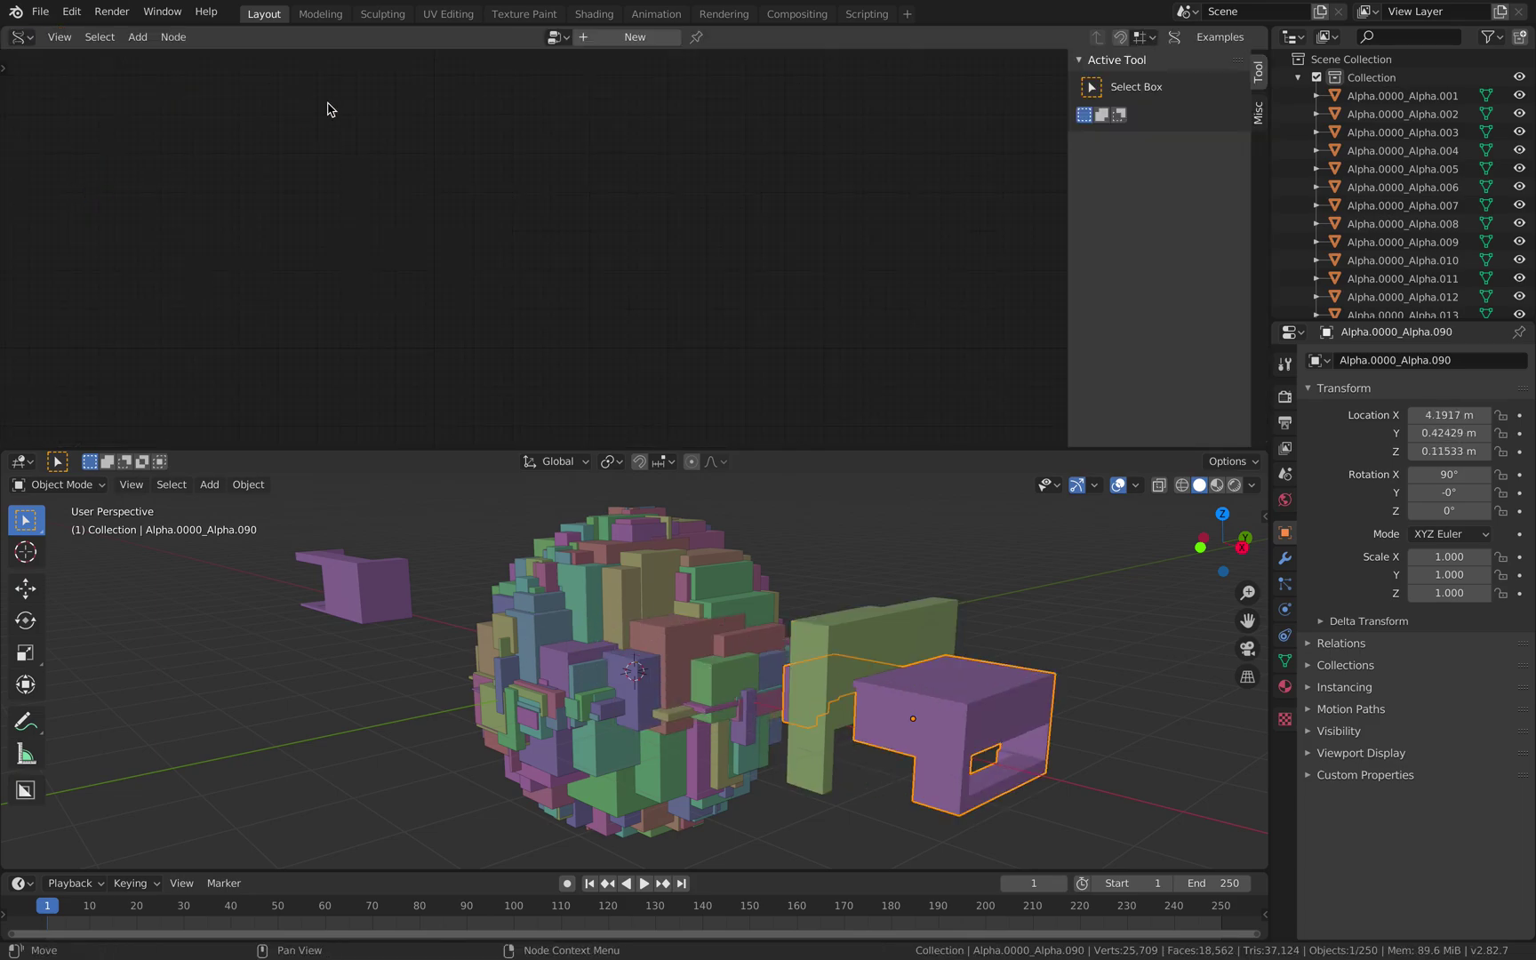
{"action": "left_click", "coordinate": [602, 39]}
{"action": "left_click", "coordinate": [4, 67]}
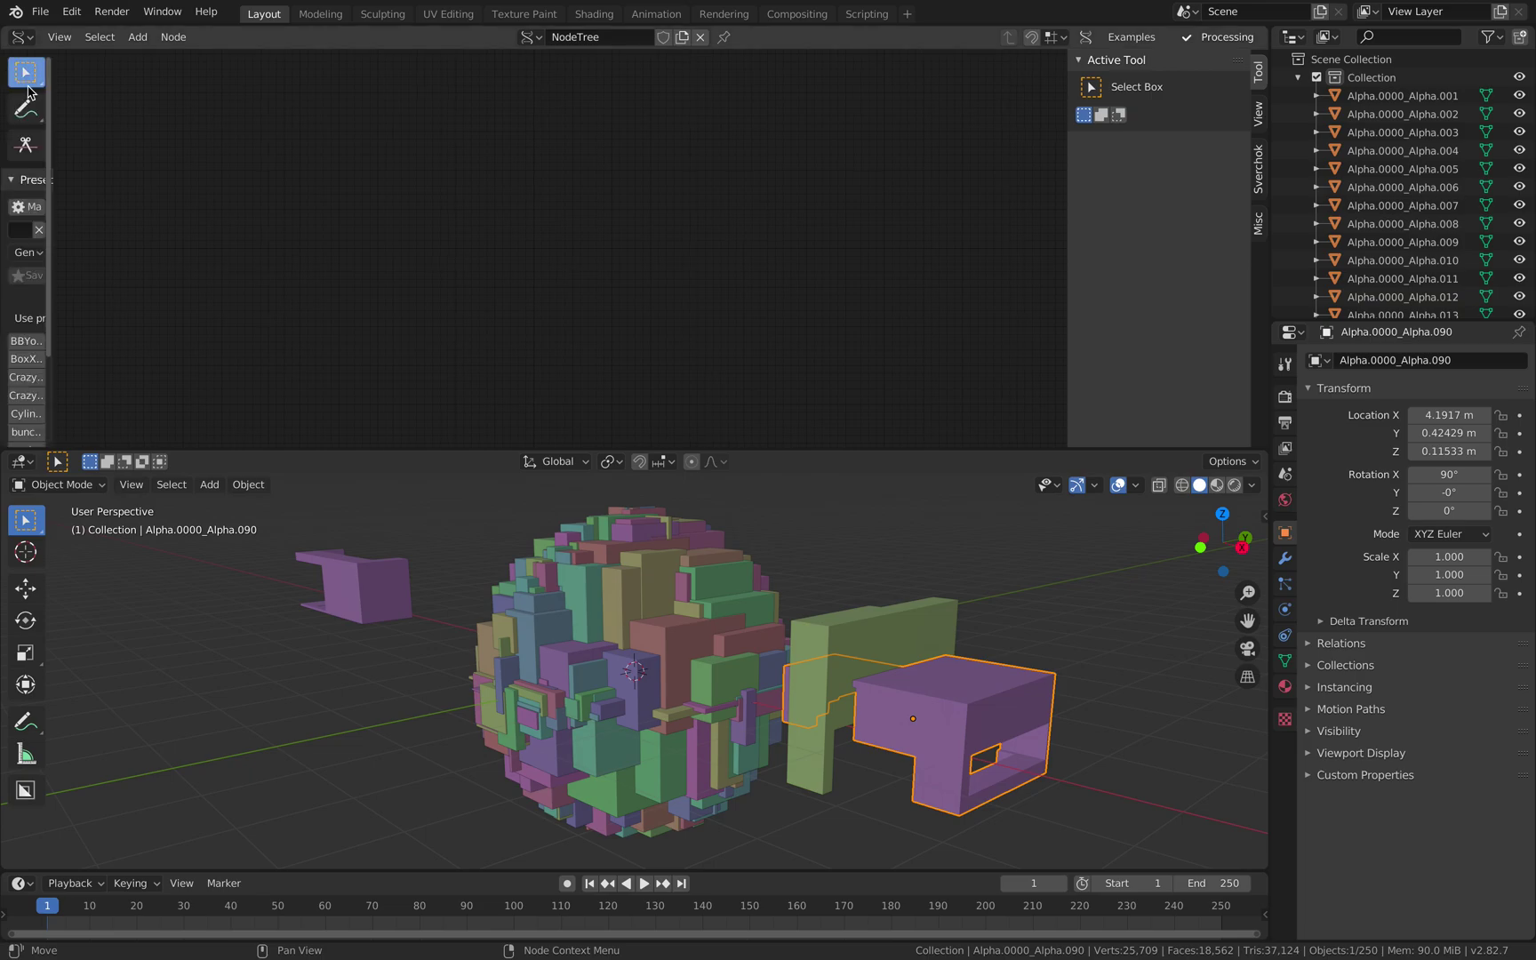
Step: Load the randomPosOBJ preset into the Sverchok node tree
{"action": "left_click_drag", "start_coordinate": [54, 137], "coordinate": [262, 148]}
{"action": "scroll", "coordinate": [174, 313], "scroll_direction": "down", "scroll_amount": 4}
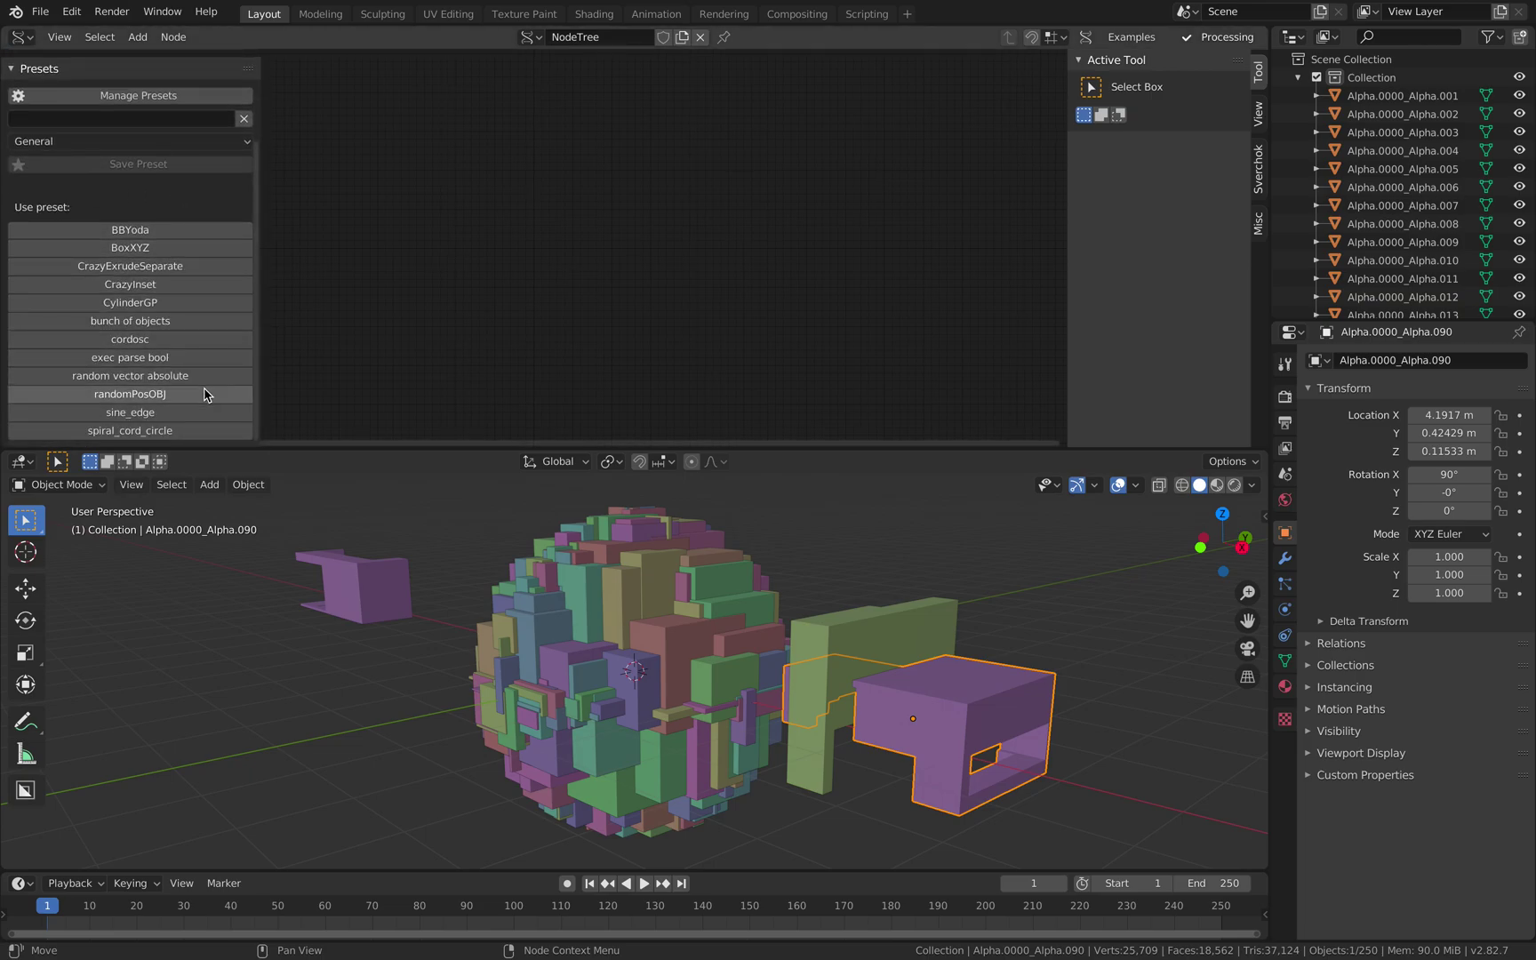
{"action": "left_click", "coordinate": [153, 400]}
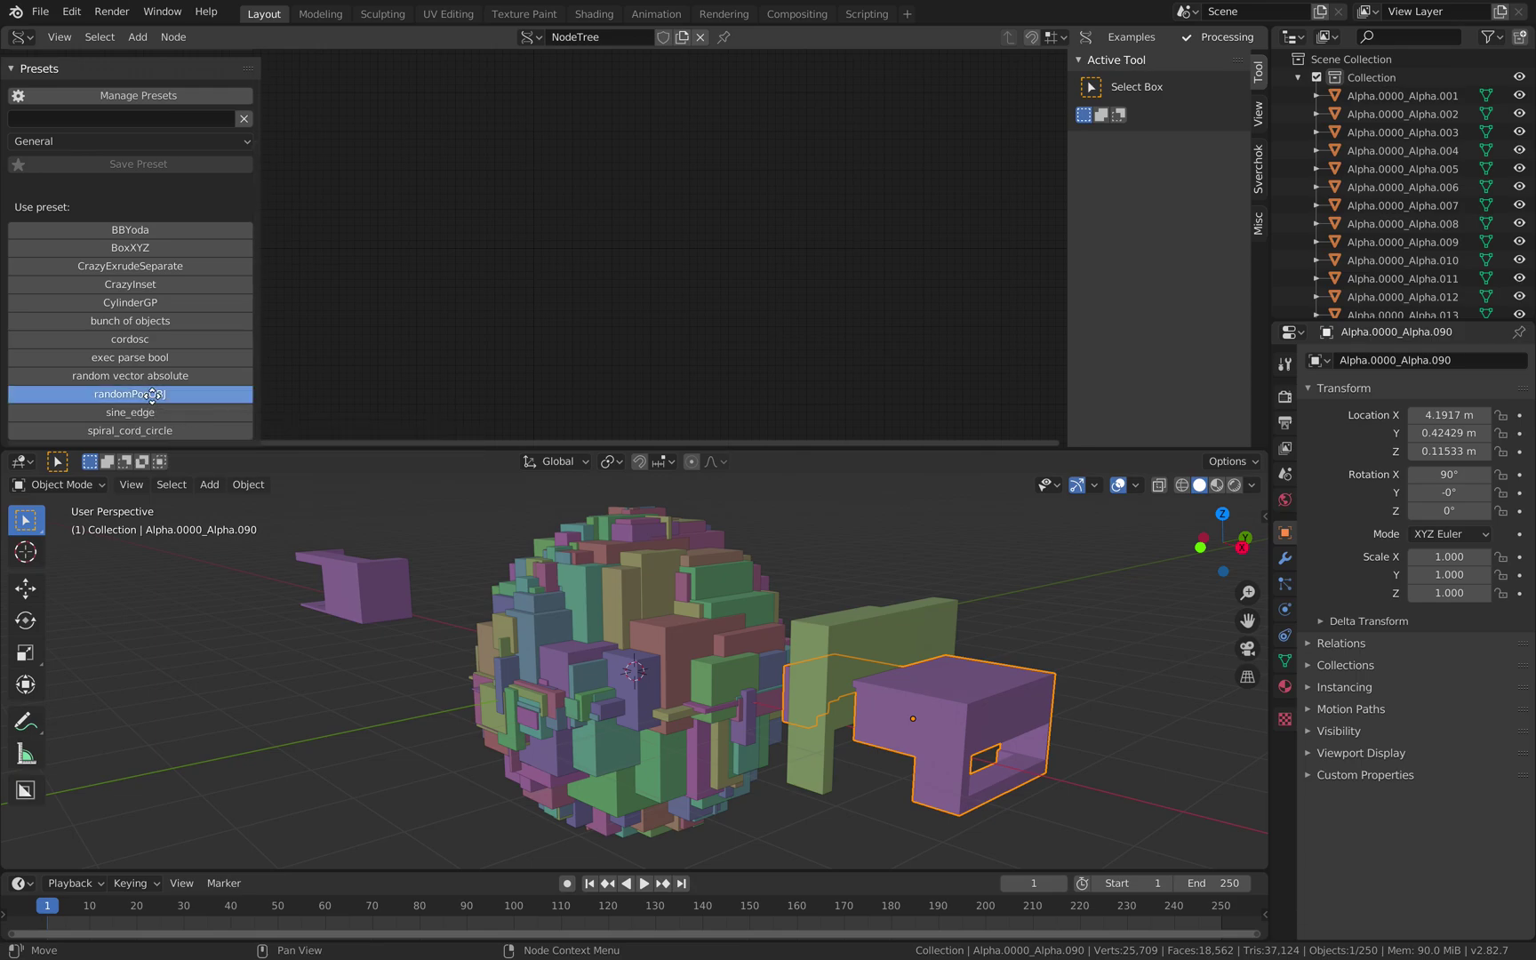
{"action": "left_click", "coordinate": [274, 346]}
{"action": "scroll", "coordinate": [458, 284], "scroll_direction": "up", "scroll_amount": 3}
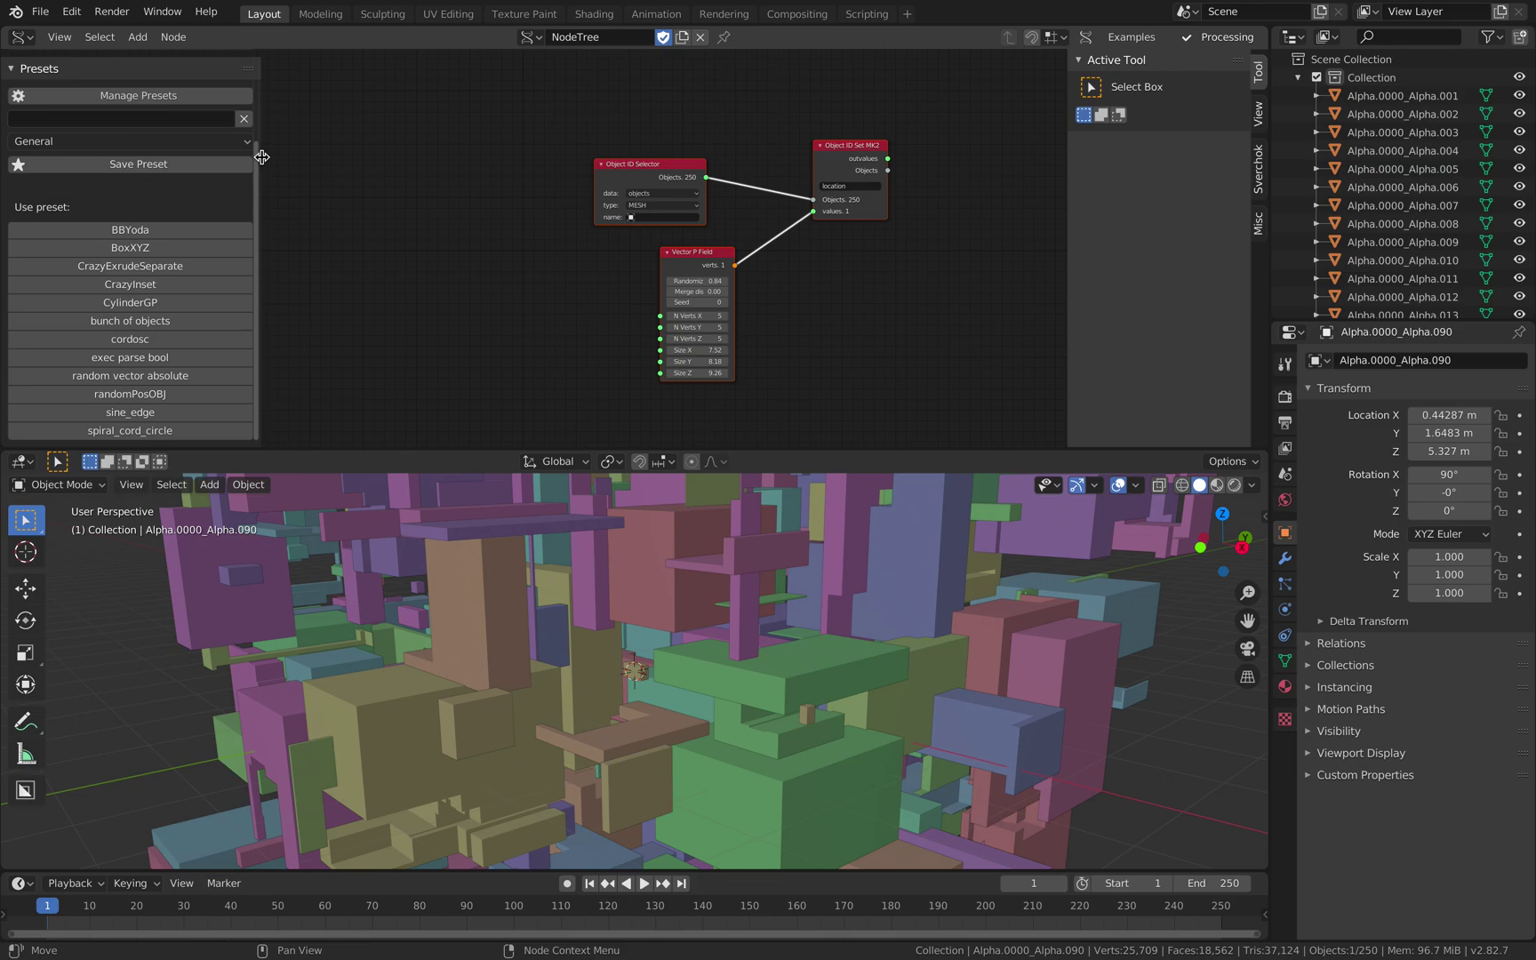
Step: Hide the presets and rearrange the Object ID Selector, Object ID Set MK2 and Vector P Field nodes more clearly
{"action": "left_click_drag", "start_coordinate": [263, 157], "coordinate": [192, 161]}
{"action": "scroll", "coordinate": [427, 169], "scroll_direction": "up", "scroll_amount": 2}
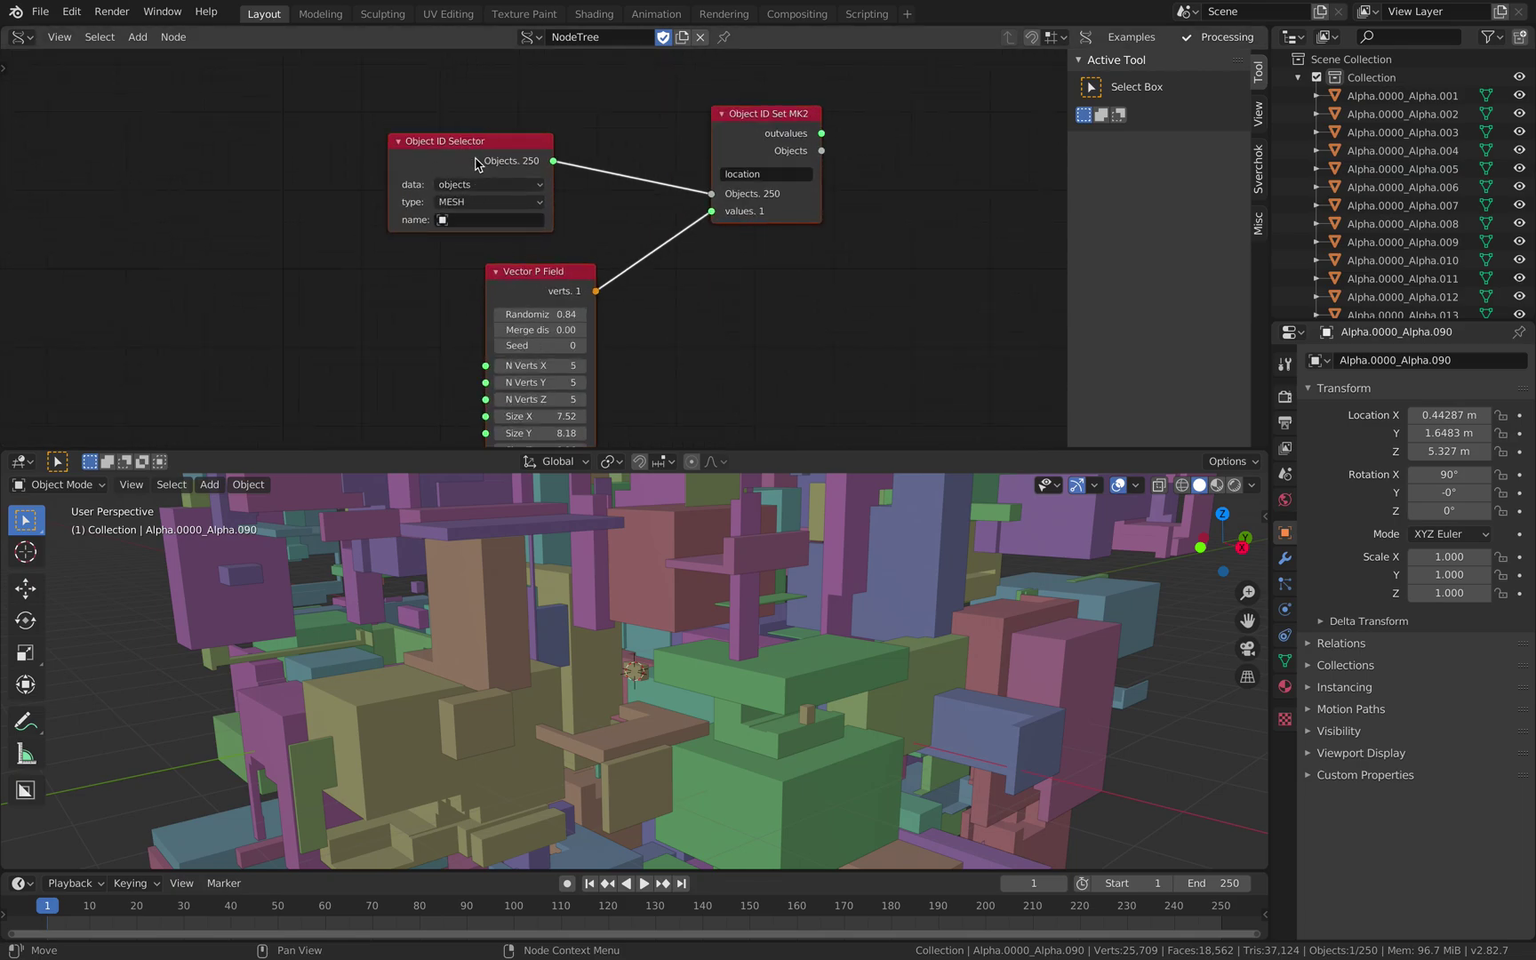
{"action": "left_click_drag", "start_coordinate": [512, 155], "coordinate": [491, 133]}
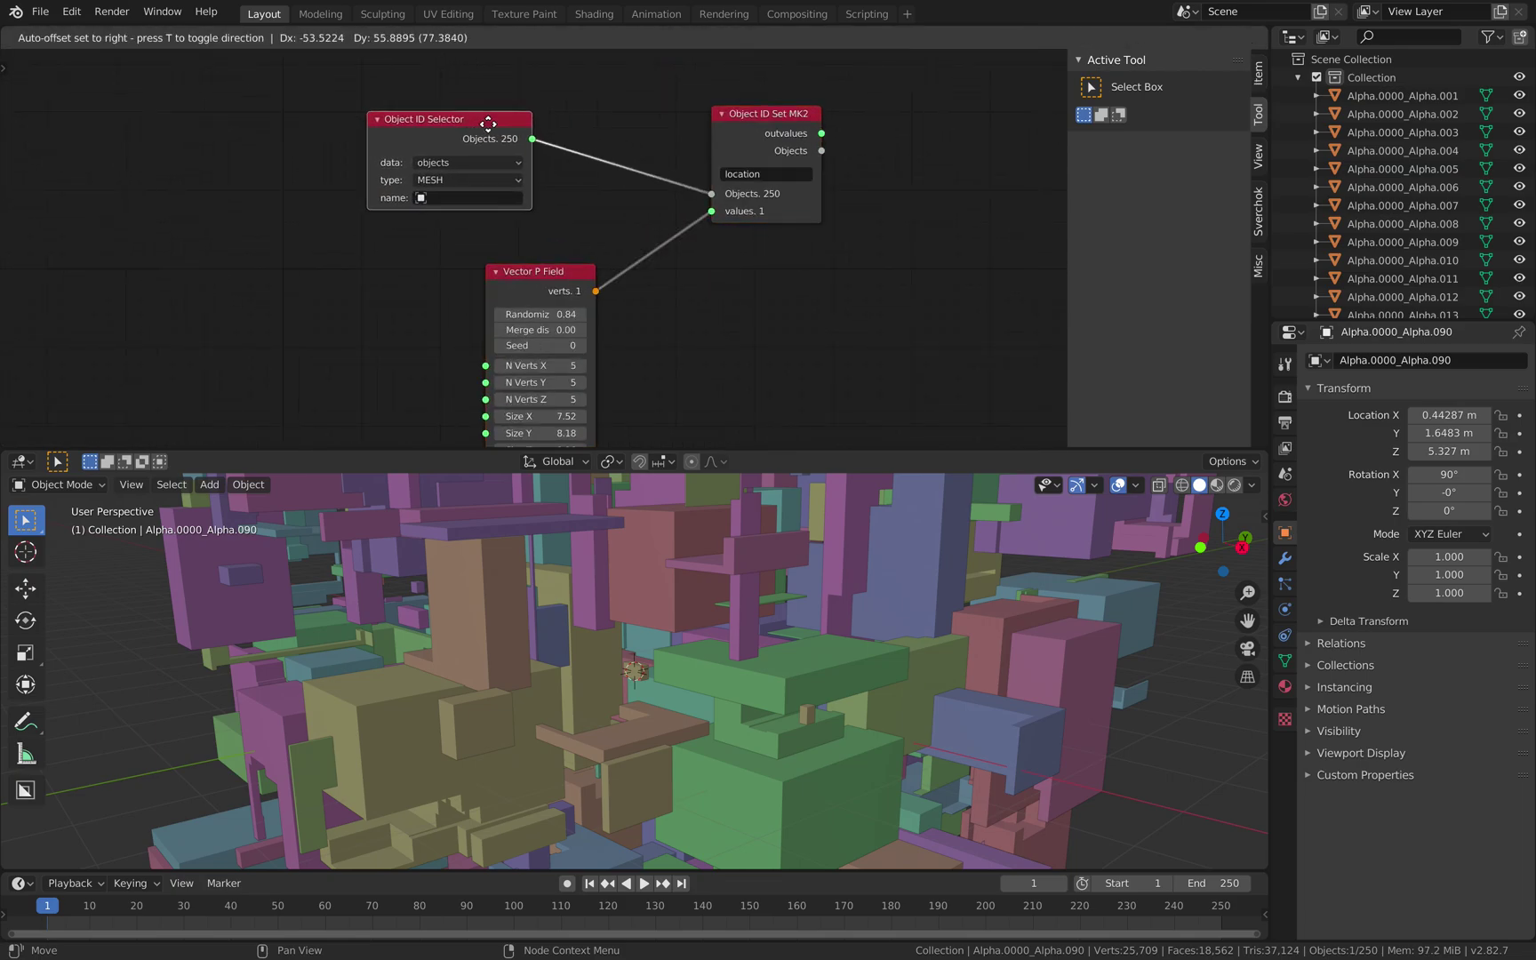
{"action": "left_click_drag", "start_coordinate": [742, 120], "coordinate": [754, 110]}
{"action": "middle_click_drag", "start_coordinate": [658, 180], "coordinate": [670, 142]}
{"action": "left_click_drag", "start_coordinate": [588, 229], "coordinate": [628, 175]}
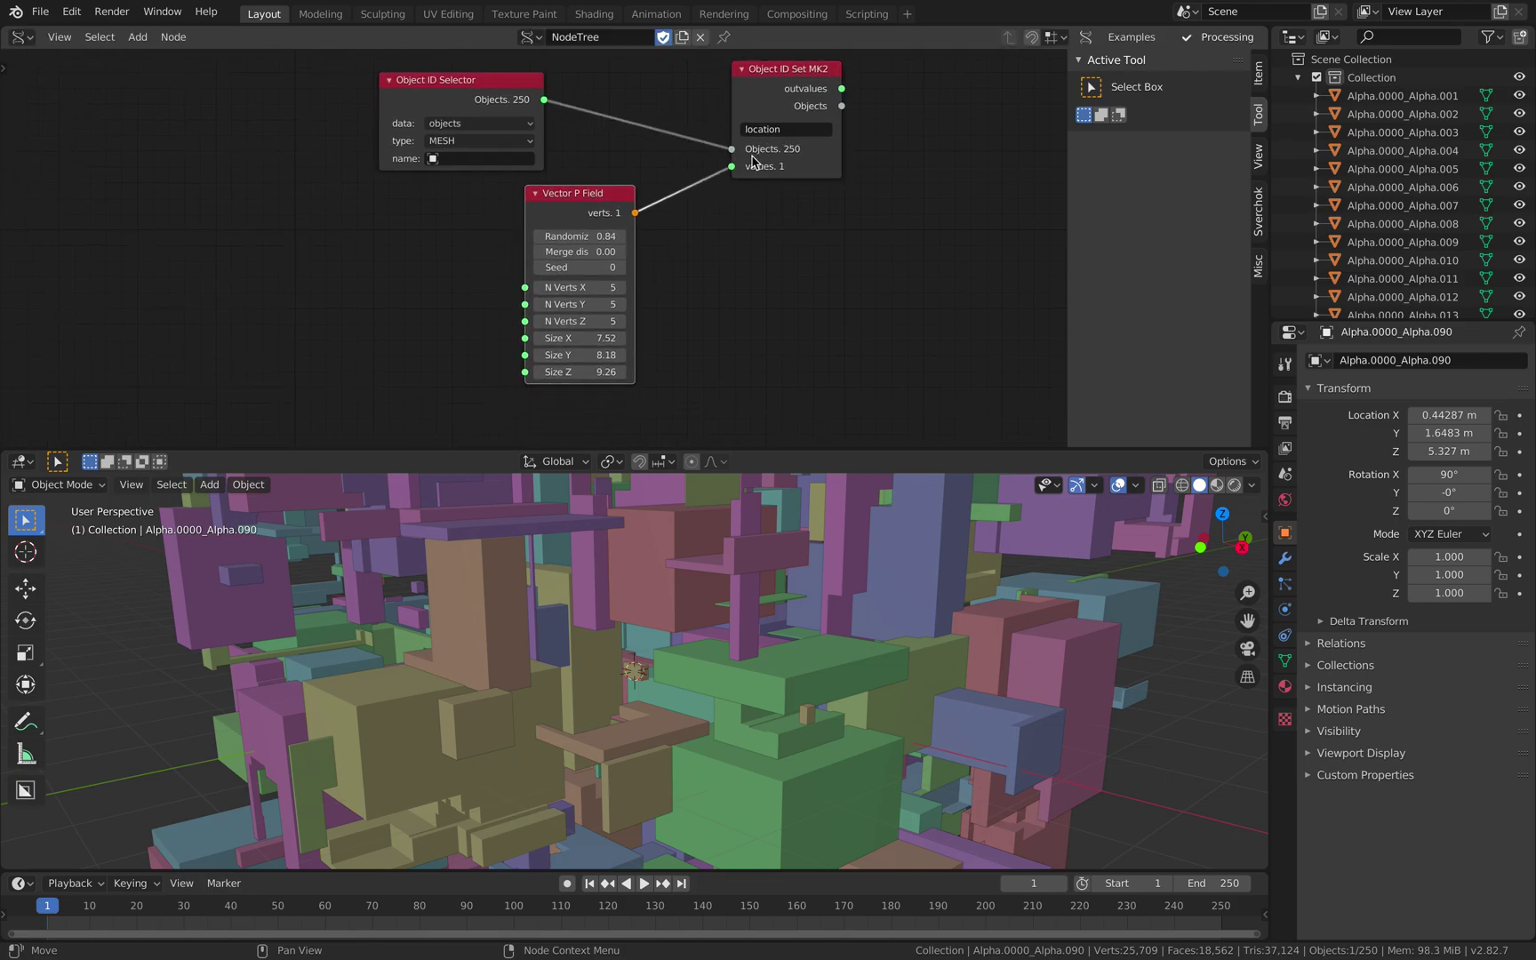
Step: Set the Vector P Field's N Verts Z to 10 and its X, Y and Z sizes to 13.34, 15.98 and 14.54
{"action": "type", "text": "10"}
{"action": "key", "text": "Return"}
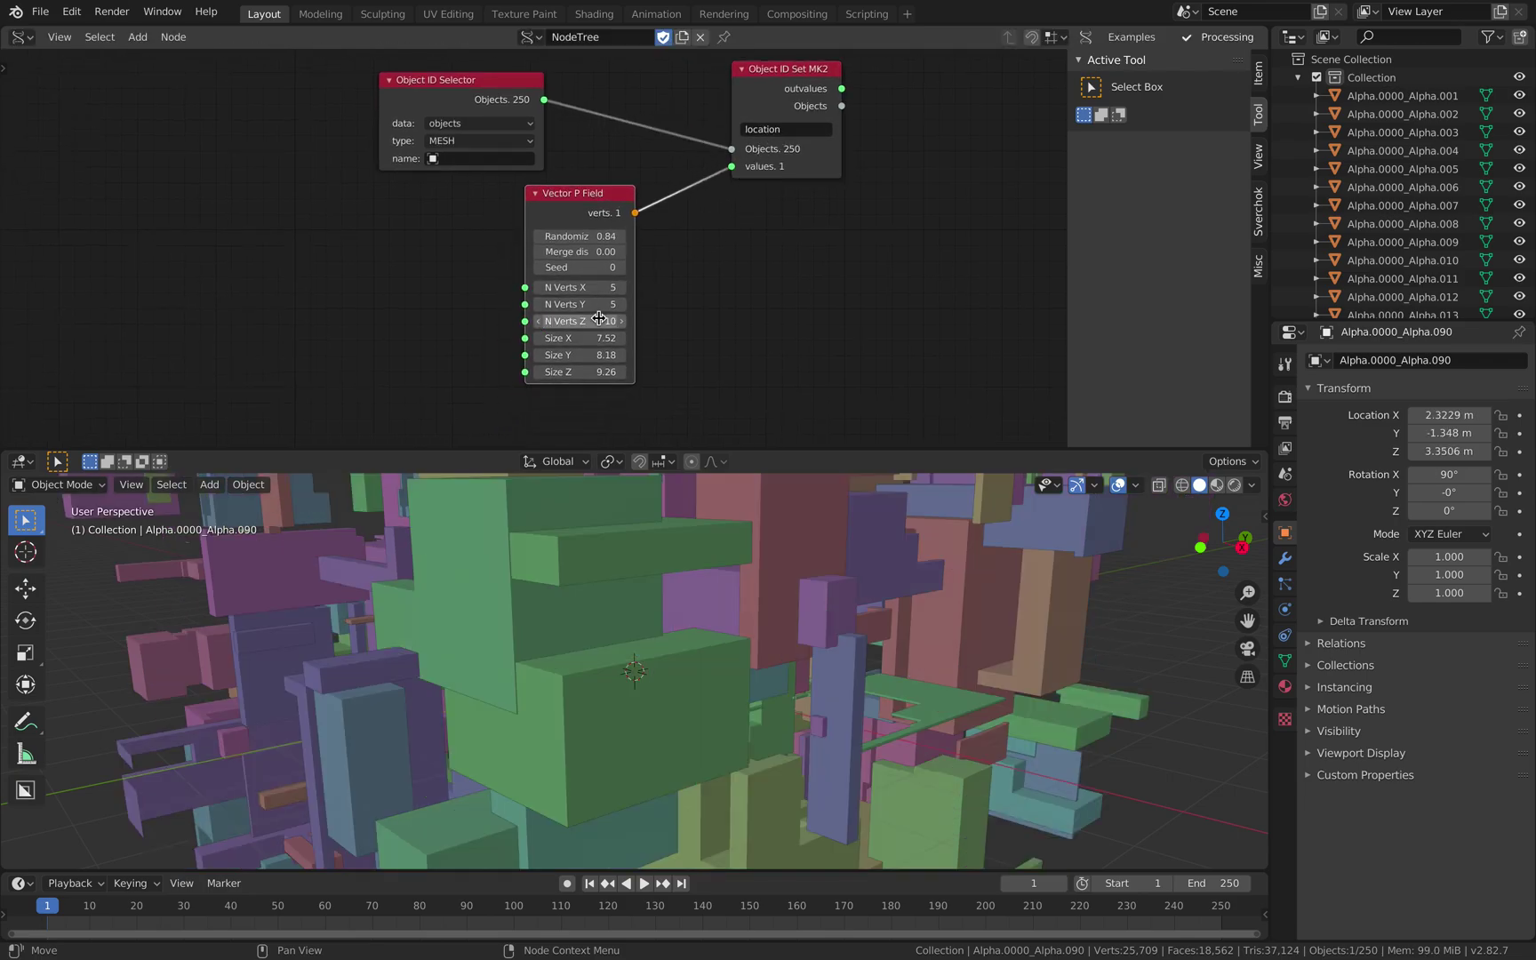
{"action": "left_click_drag", "start_coordinate": [573, 205], "coordinate": [545, 207]}
{"action": "scroll", "coordinate": [628, 548], "scroll_direction": "down", "scroll_amount": 6}
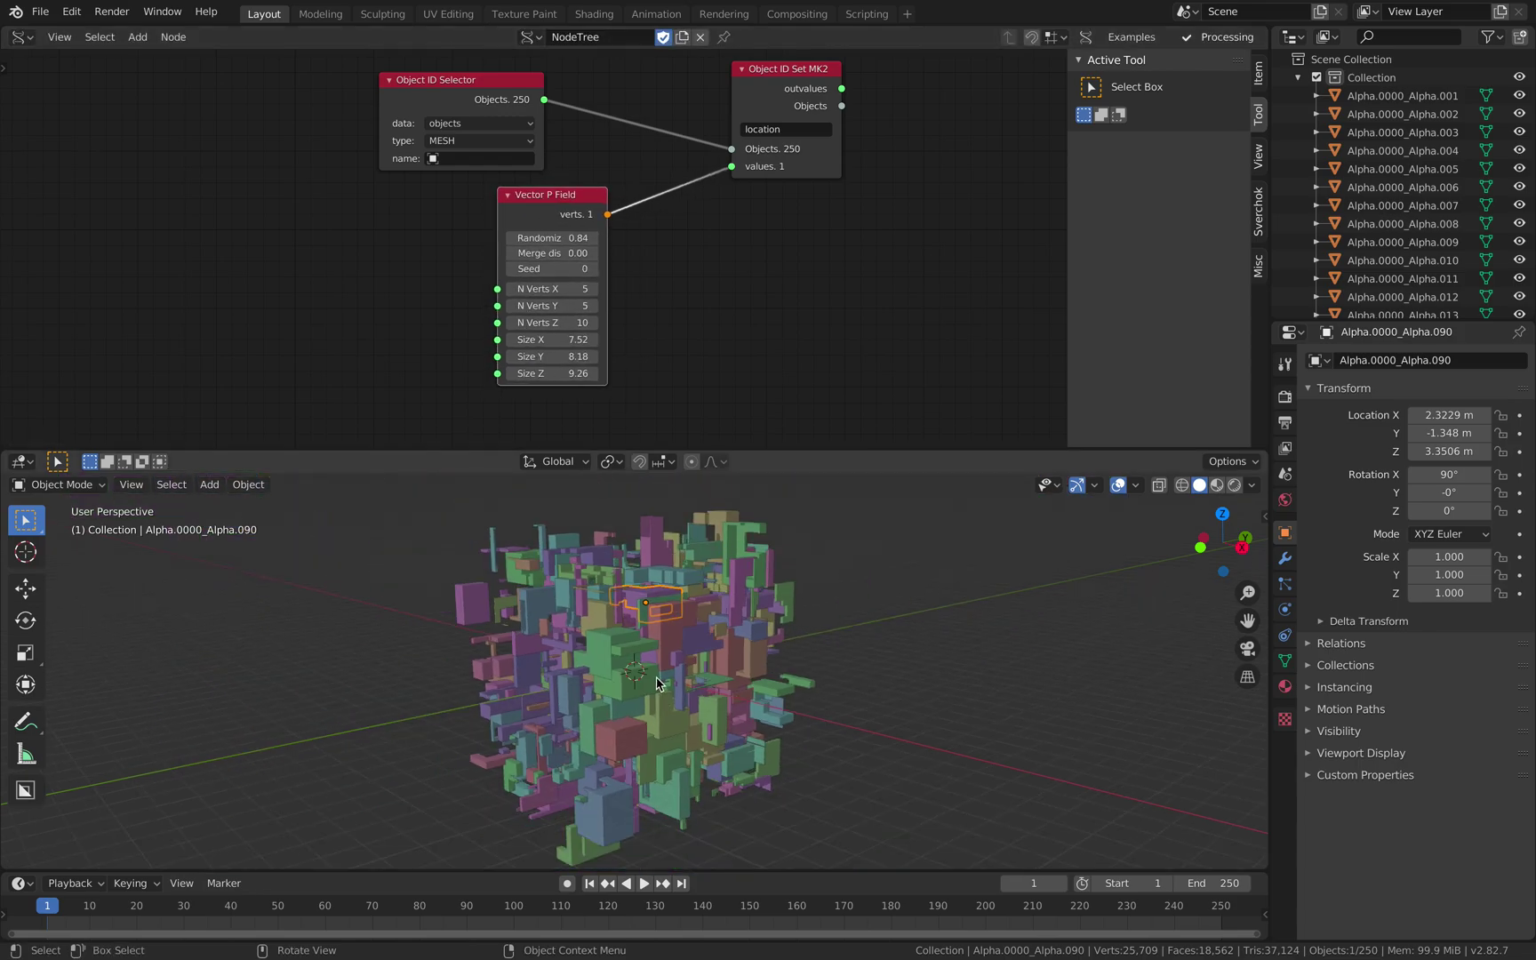
{"action": "left_click_drag", "start_coordinate": [569, 339], "coordinate": [580, 372]}
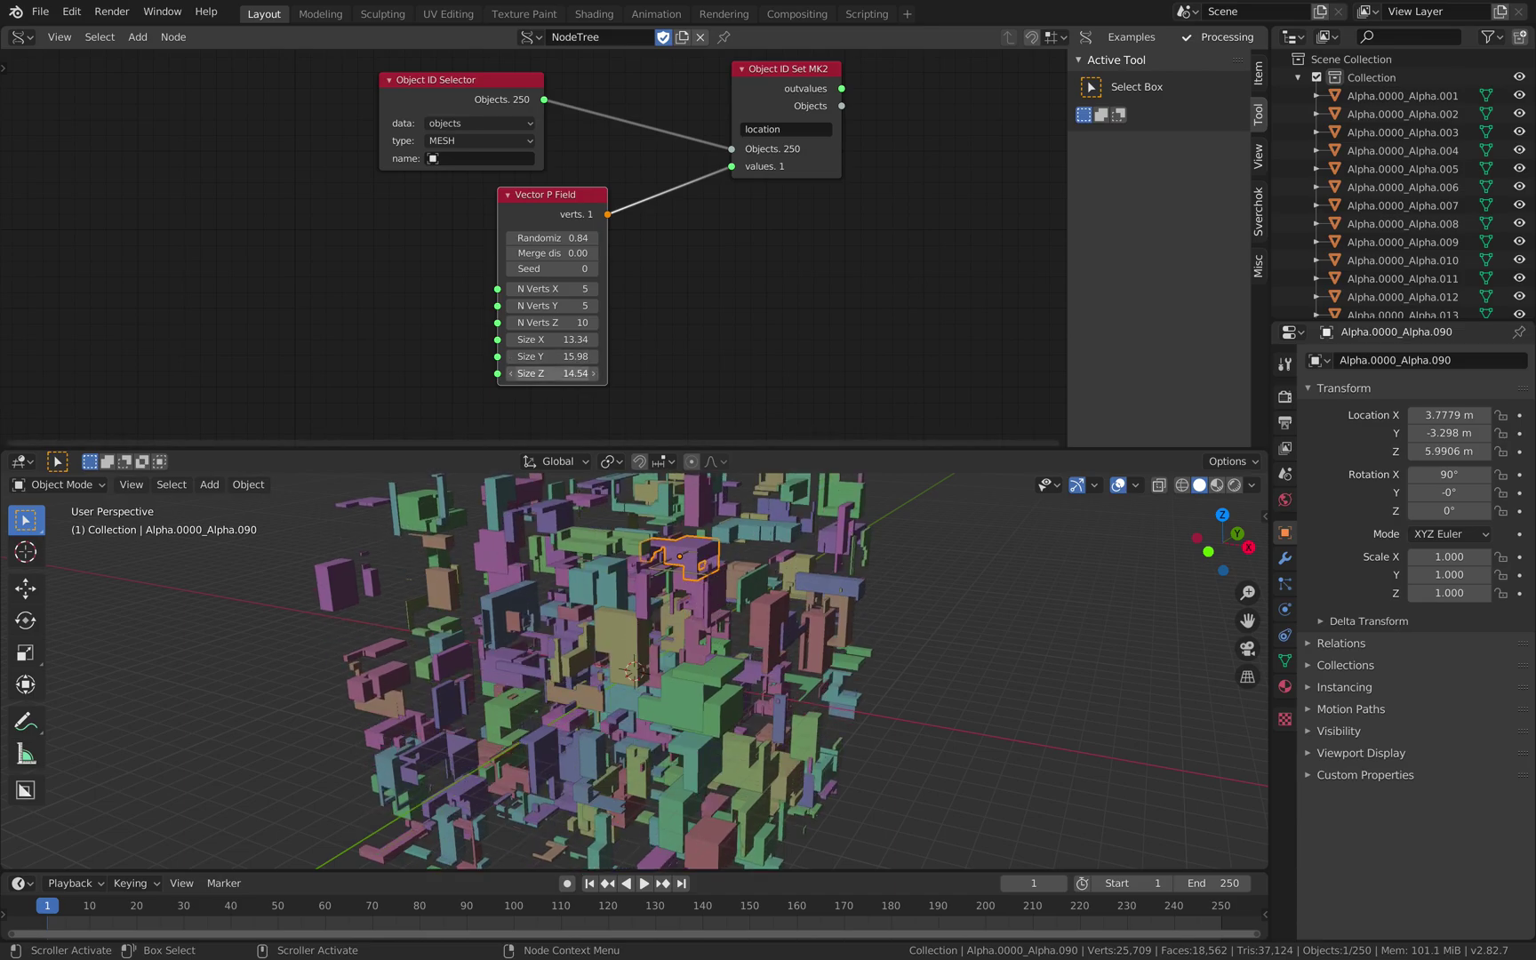
{"action": "middle_click_drag", "start_coordinate": [551, 613], "coordinate": [629, 587]}
Step: Enlarge the 3D viewport and set the Vector P Field to Randomize 1.74, Merge distance 1.98, Seed 30, N Verts X 9 and Y 8
{"action": "left_click_drag", "start_coordinate": [706, 449], "coordinate": [706, 269]}
{"action": "middle_click_drag", "start_coordinate": [667, 484], "coordinate": [498, 462]}
{"action": "left_click_drag", "start_coordinate": [544, 151], "coordinate": [613, 216]}
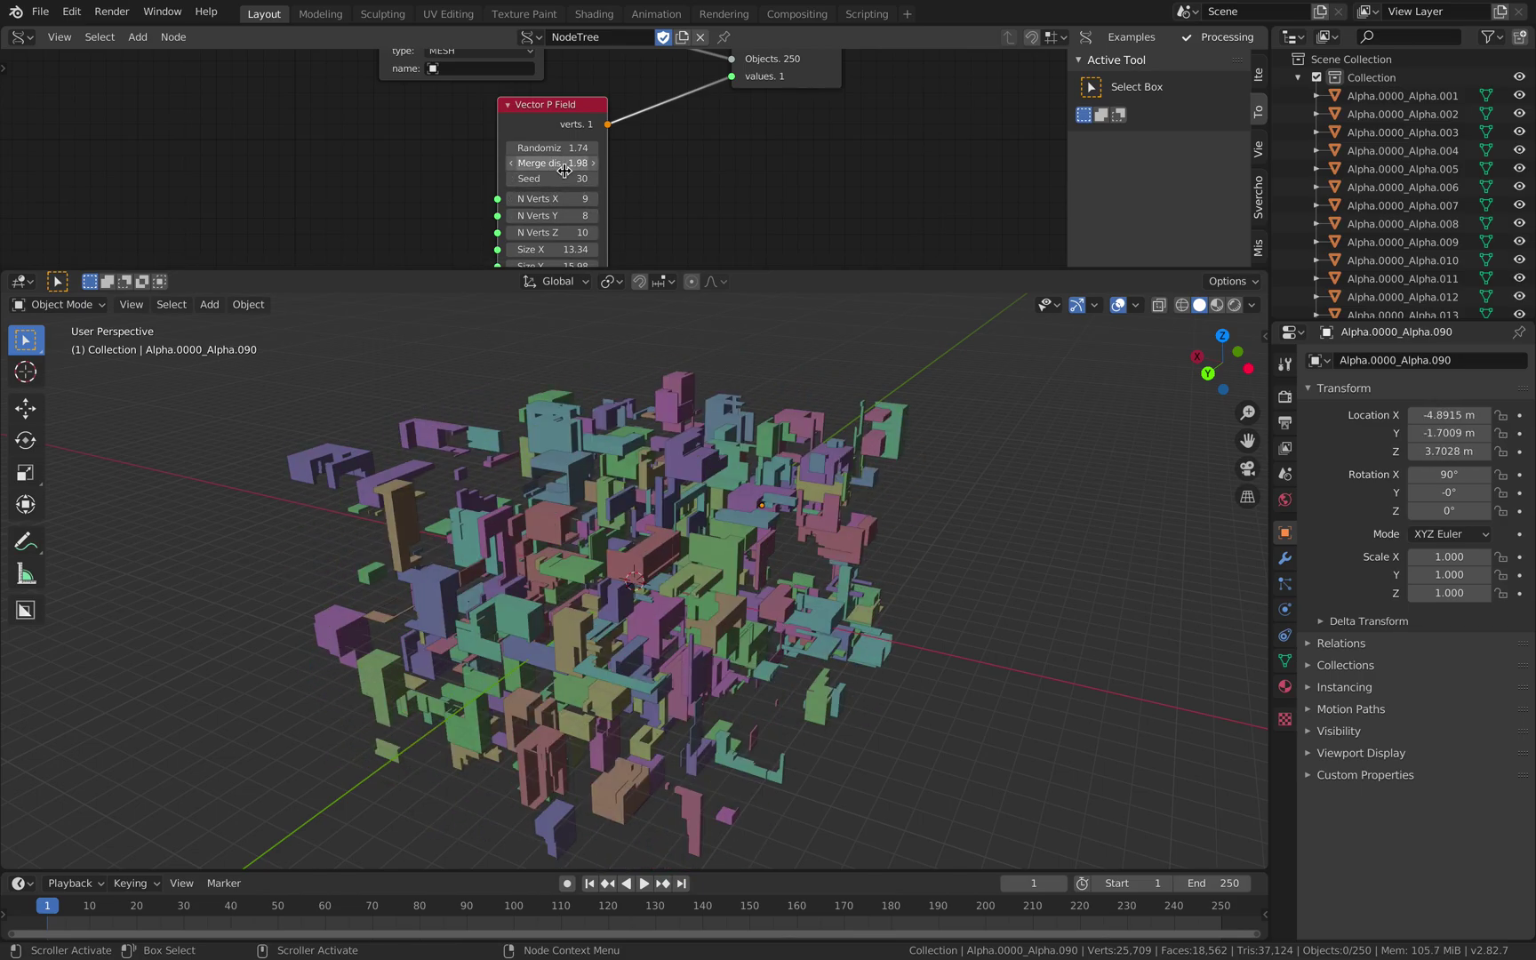
Step: Set the Vector P Field's Seed to 70 and its X, Y and Z sizes to 10.40, 10.64 and 10.10
{"action": "middle_click_drag", "start_coordinate": [676, 391], "coordinate": [569, 494]}
{"action": "key", "text": "a"}
{"action": "middle_click_drag", "start_coordinate": [572, 245], "coordinate": [570, 198]}
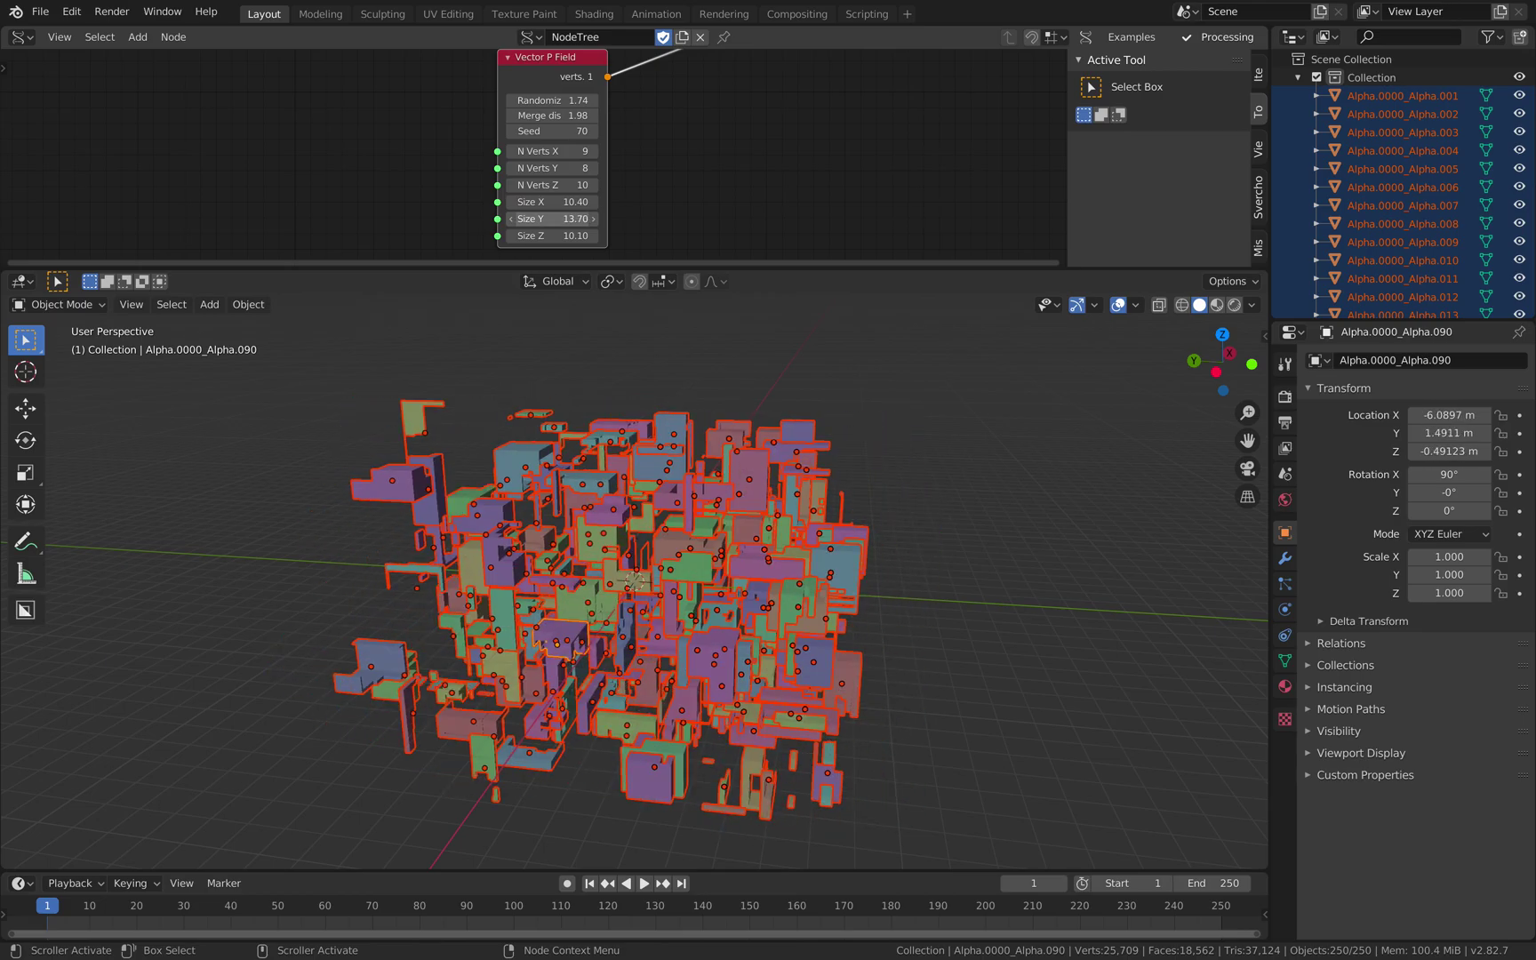
{"action": "key", "text": "alt+a"}
{"action": "middle_click_drag", "start_coordinate": [717, 356], "coordinate": [683, 400]}
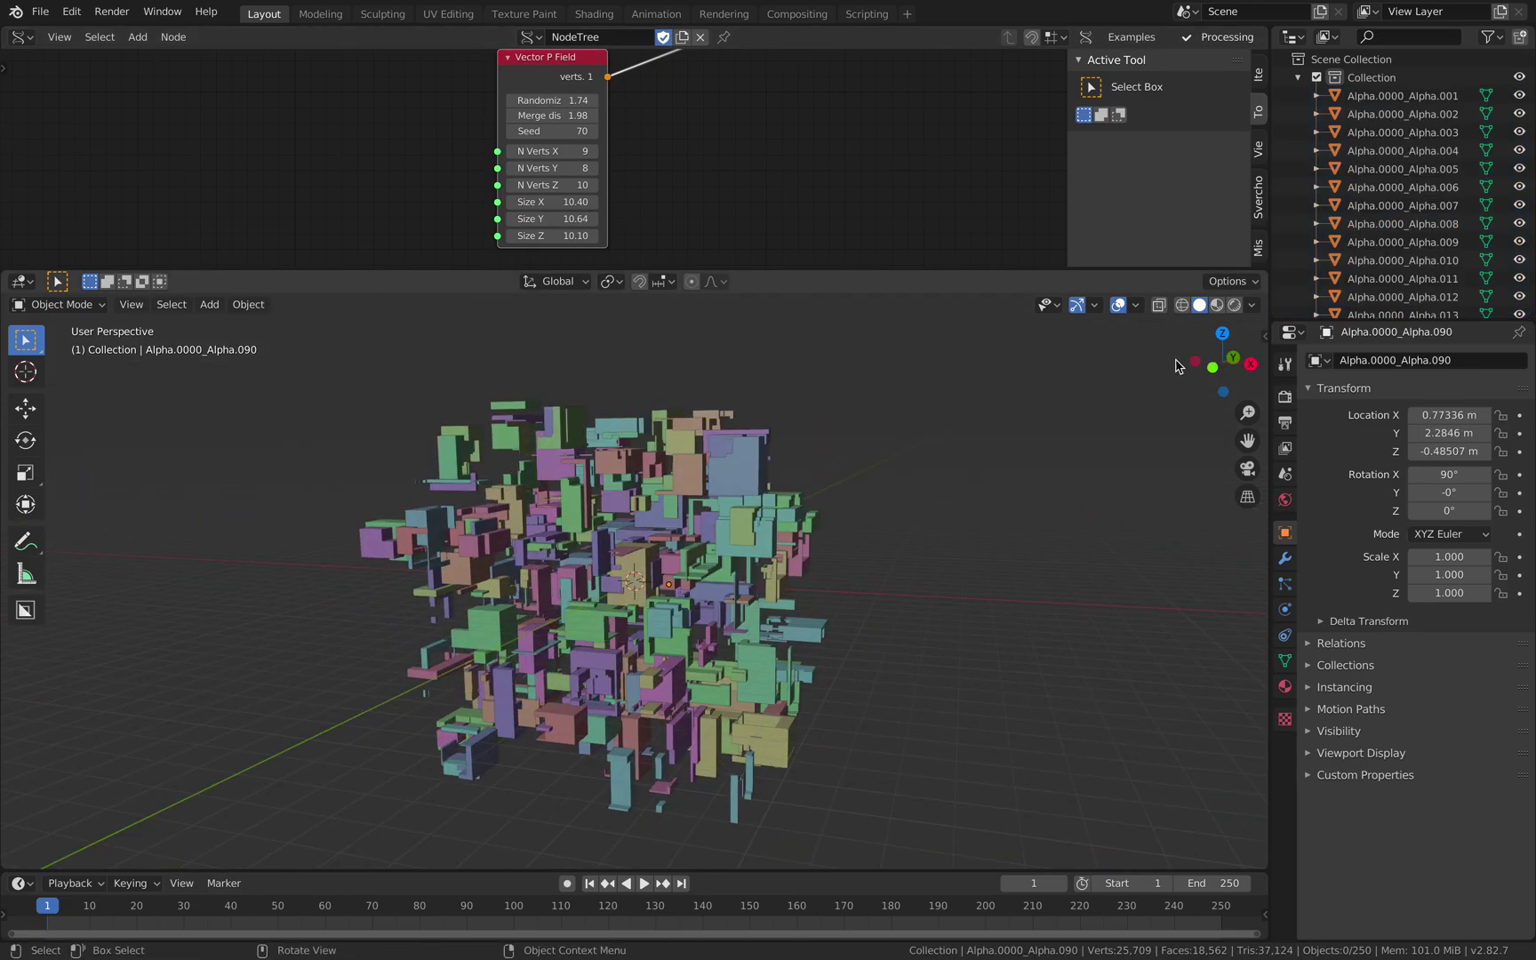
Step: Enable Shadow and Cavity in the viewport shading, clear the selection and enlarge the 3D viewport
{"action": "left_click", "coordinate": [1253, 305]}
{"action": "left_click", "coordinate": [1152, 714]}
{"action": "key", "text": "a"}
{"action": "middle_click_drag", "start_coordinate": [1040, 653], "coordinate": [903, 338]}
{"action": "key", "text": "alt+a"}
{"action": "scroll", "coordinate": [894, 471], "scroll_direction": "up", "scroll_amount": 3}
{"action": "left_click_drag", "start_coordinate": [913, 269], "coordinate": [925, 113]}
{"action": "middle_click_drag", "start_coordinate": [893, 373], "coordinate": [698, 462]}
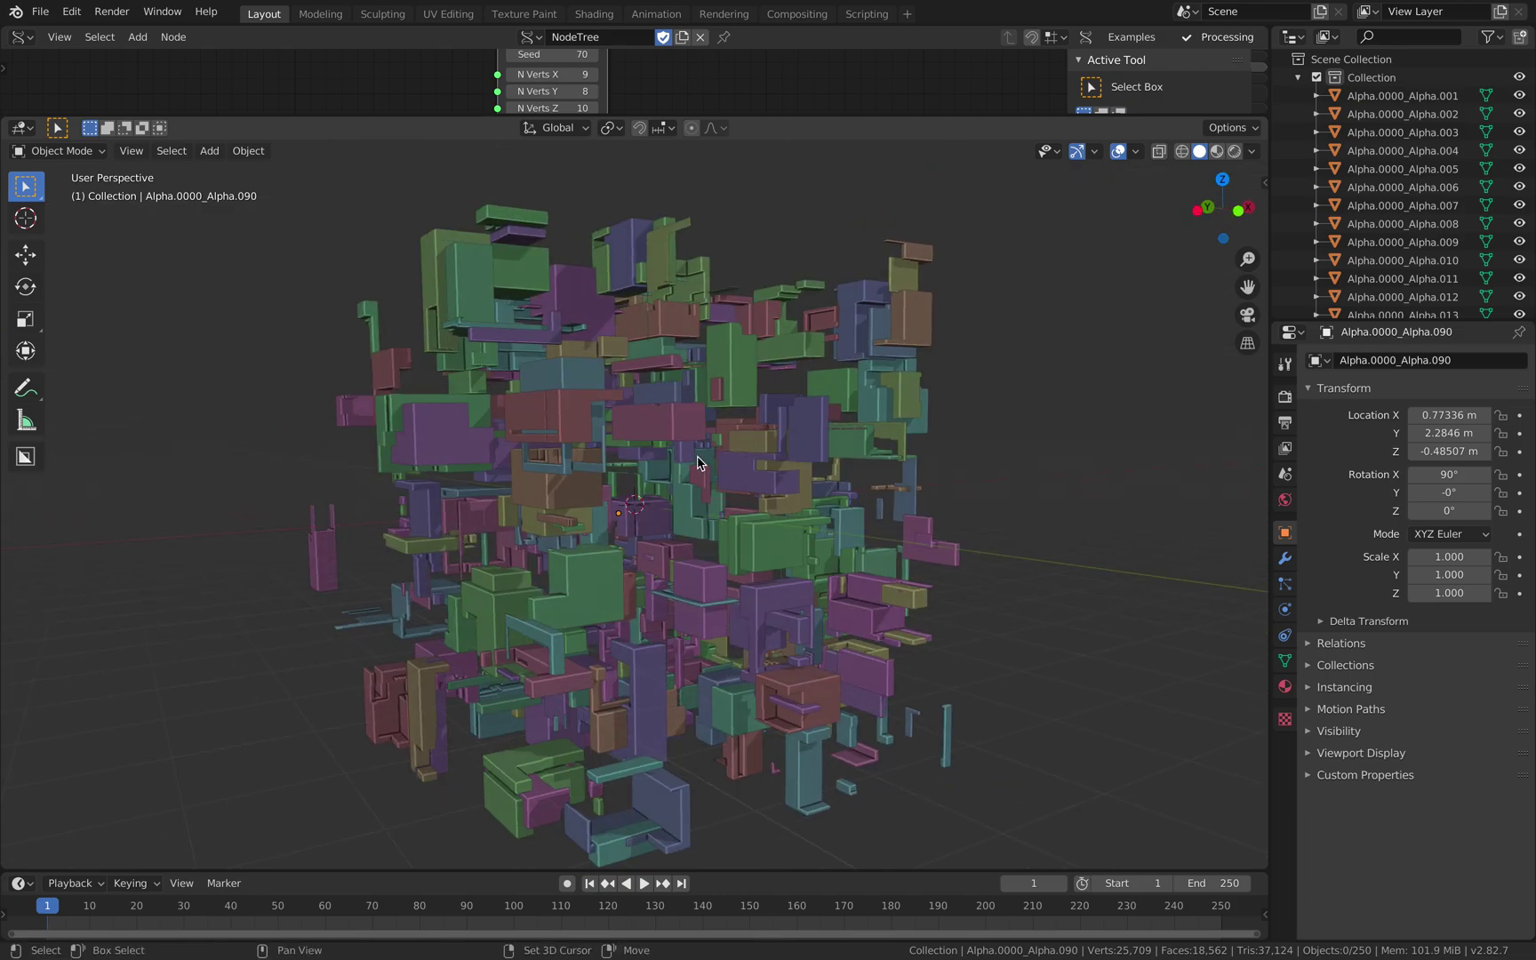
Step: Examine the scattered boolean shapes up close from inside the cluster and from around it
{"action": "scroll", "coordinate": [697, 462], "scroll_direction": "up", "scroll_amount": 10}
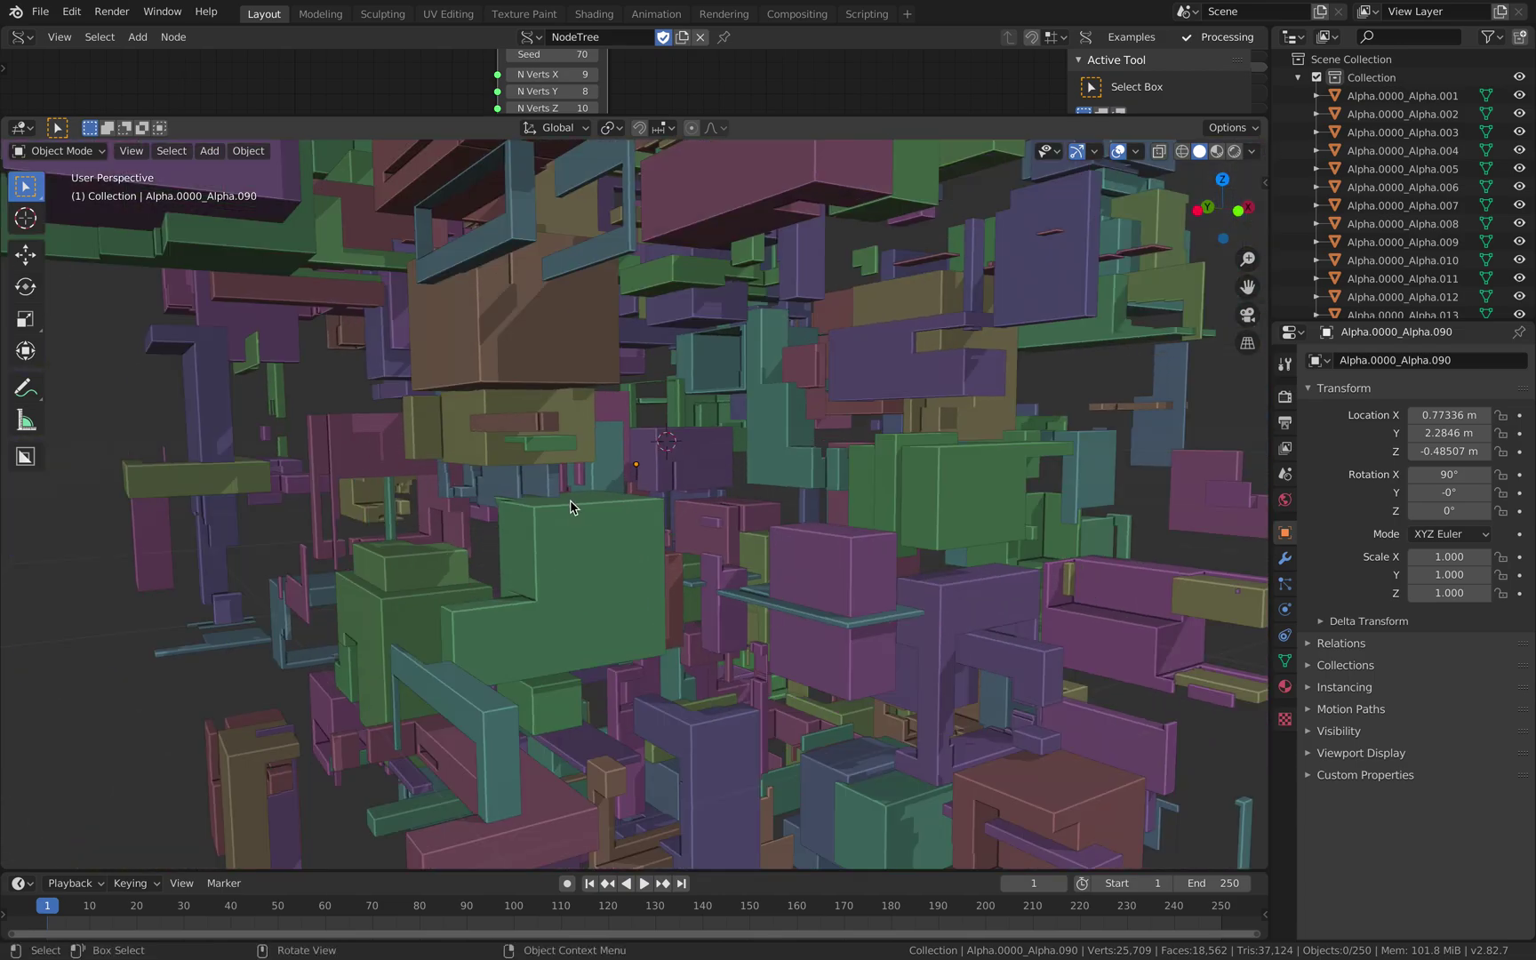
{"action": "scroll", "coordinate": [578, 514], "scroll_direction": "up", "scroll_amount": 4}
{"action": "middle_click_drag", "start_coordinate": [480, 716], "coordinate": [331, 669]}
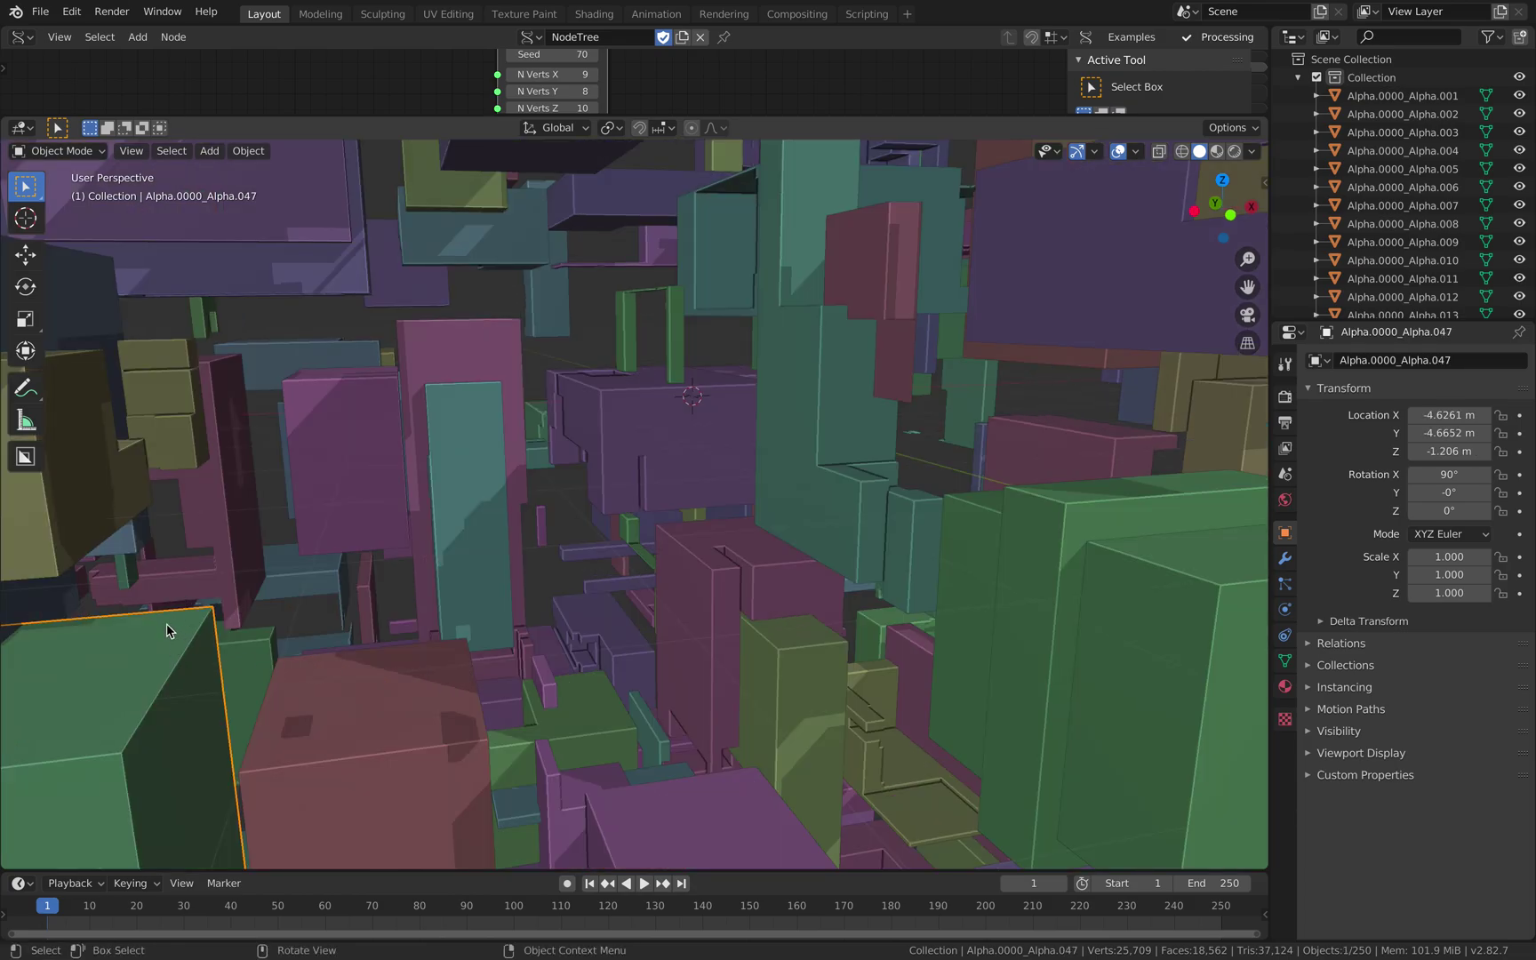
{"action": "scroll", "coordinate": [373, 642], "scroll_direction": "down", "scroll_amount": 4}
{"action": "middle_click_drag", "start_coordinate": [389, 595], "coordinate": [389, 641]}
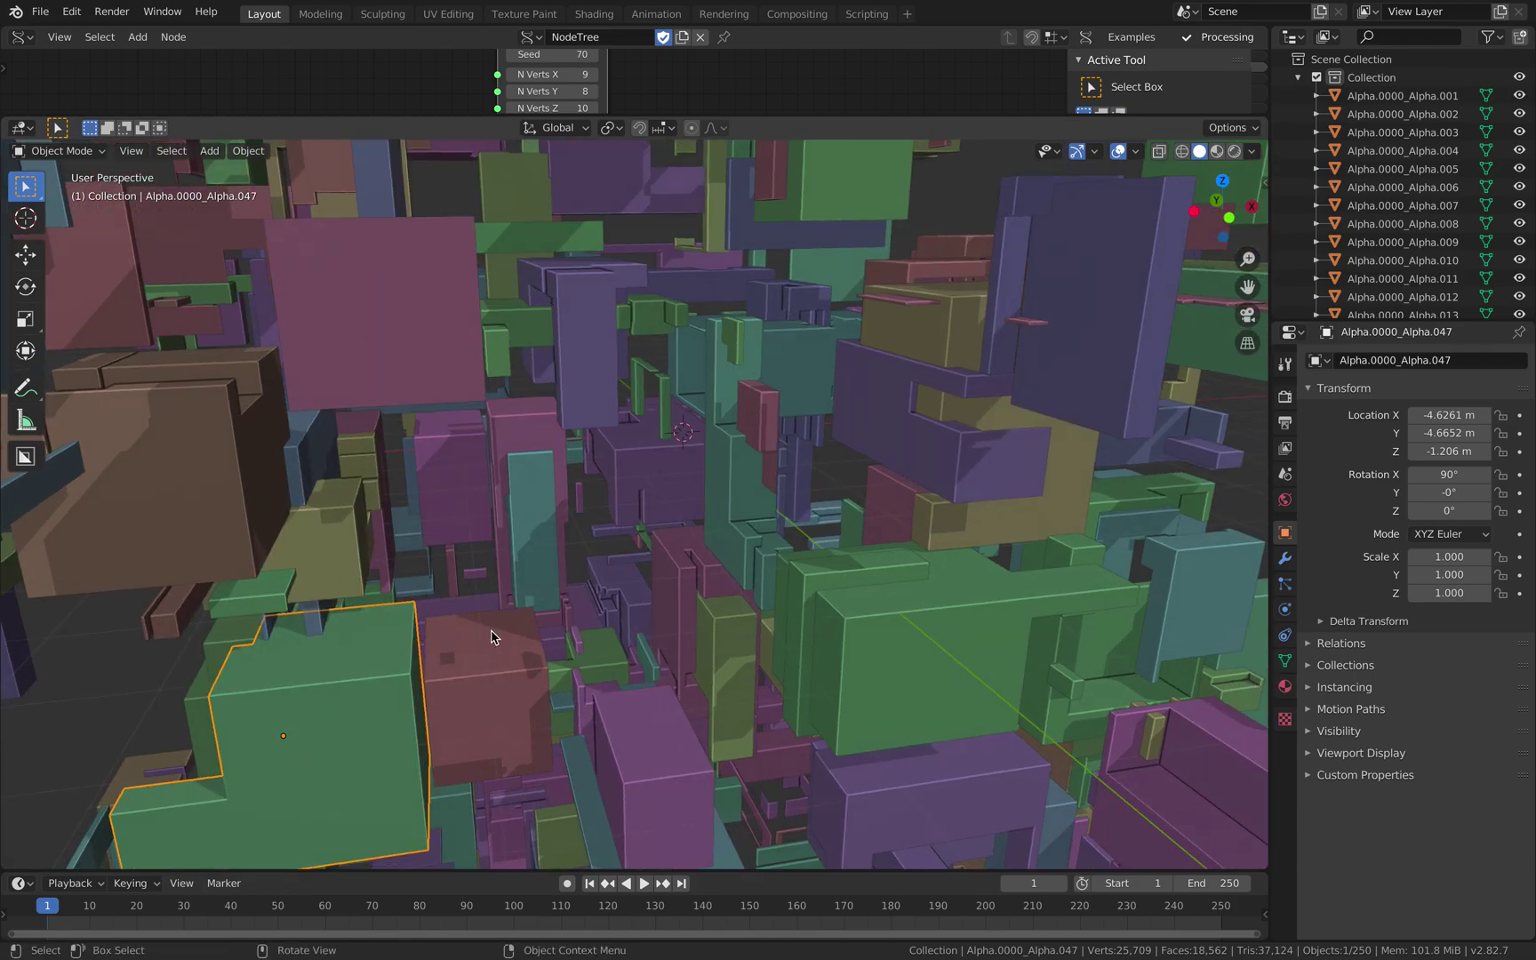
{"action": "middle_click_drag", "start_coordinate": [624, 633], "coordinate": [478, 594]}
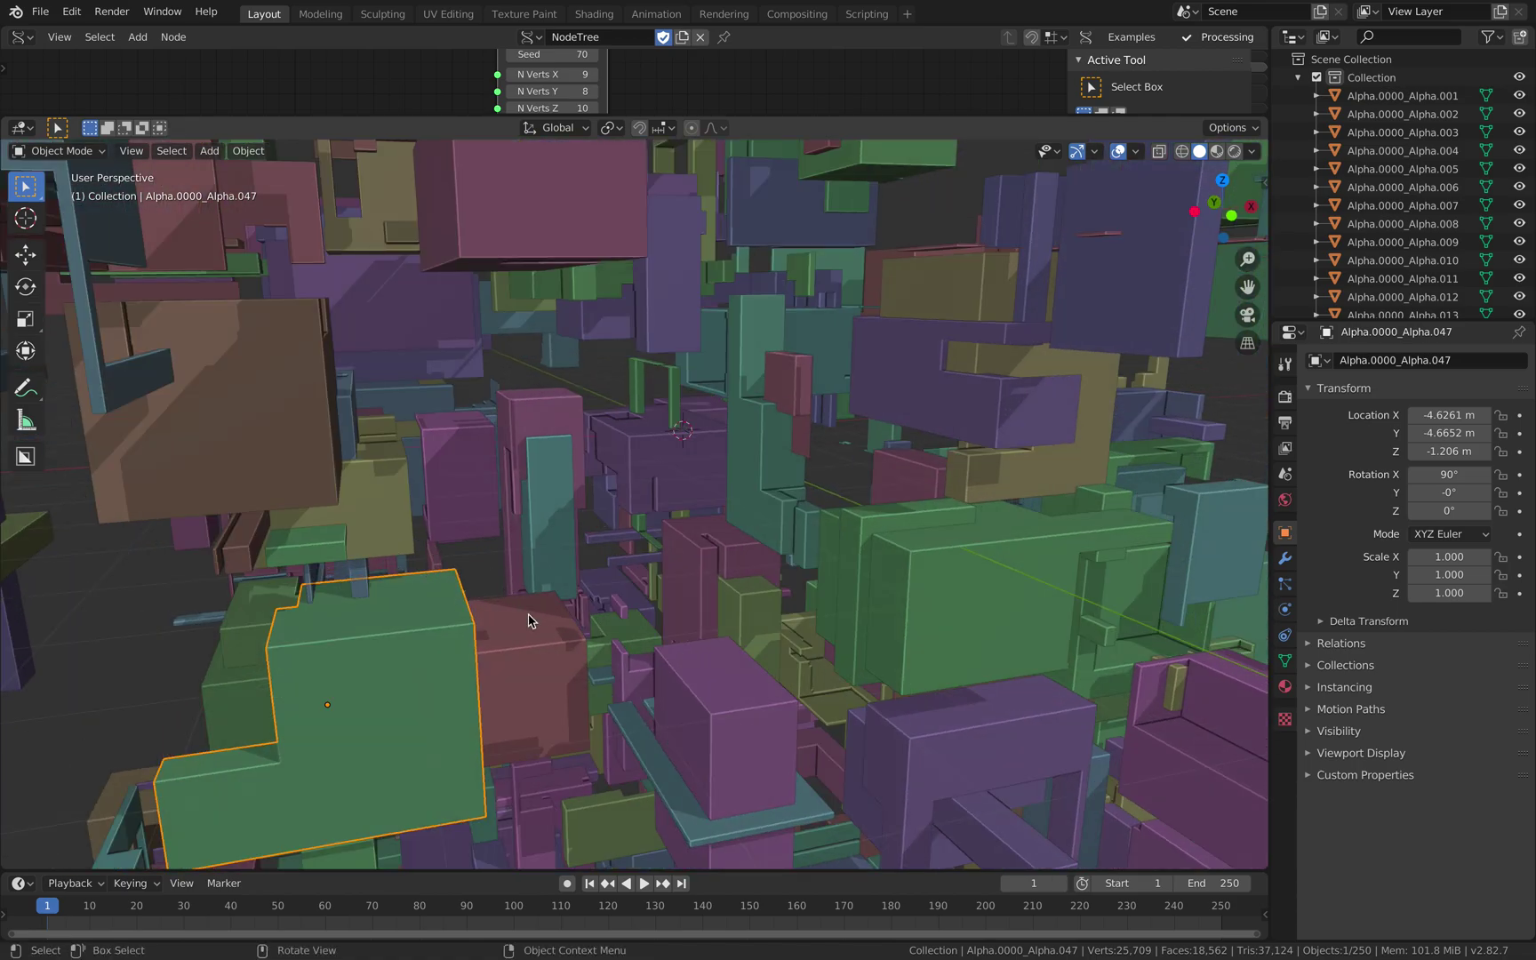
{"action": "scroll", "coordinate": [485, 610], "scroll_direction": "up", "scroll_amount": 2}
{"action": "middle_click_drag", "start_coordinate": [733, 558], "coordinate": [890, 460]}
{"action": "scroll", "coordinate": [717, 446], "scroll_direction": "down", "scroll_amount": 5}
{"action": "key", "text": "a"}
{"action": "key", "text": "a"}
{"action": "middle_click_drag", "start_coordinate": [782, 478], "coordinate": [929, 464]}
{"action": "scroll", "coordinate": [707, 466], "scroll_direction": "down", "scroll_amount": 2}
{"action": "middle_click_drag", "start_coordinate": [702, 464], "coordinate": [900, 139]}
Step: Enlarge the node editor, try another viewport shading mode on the shapes and return to solid shading
{"action": "left_click_drag", "start_coordinate": [898, 117], "coordinate": [909, 294]}
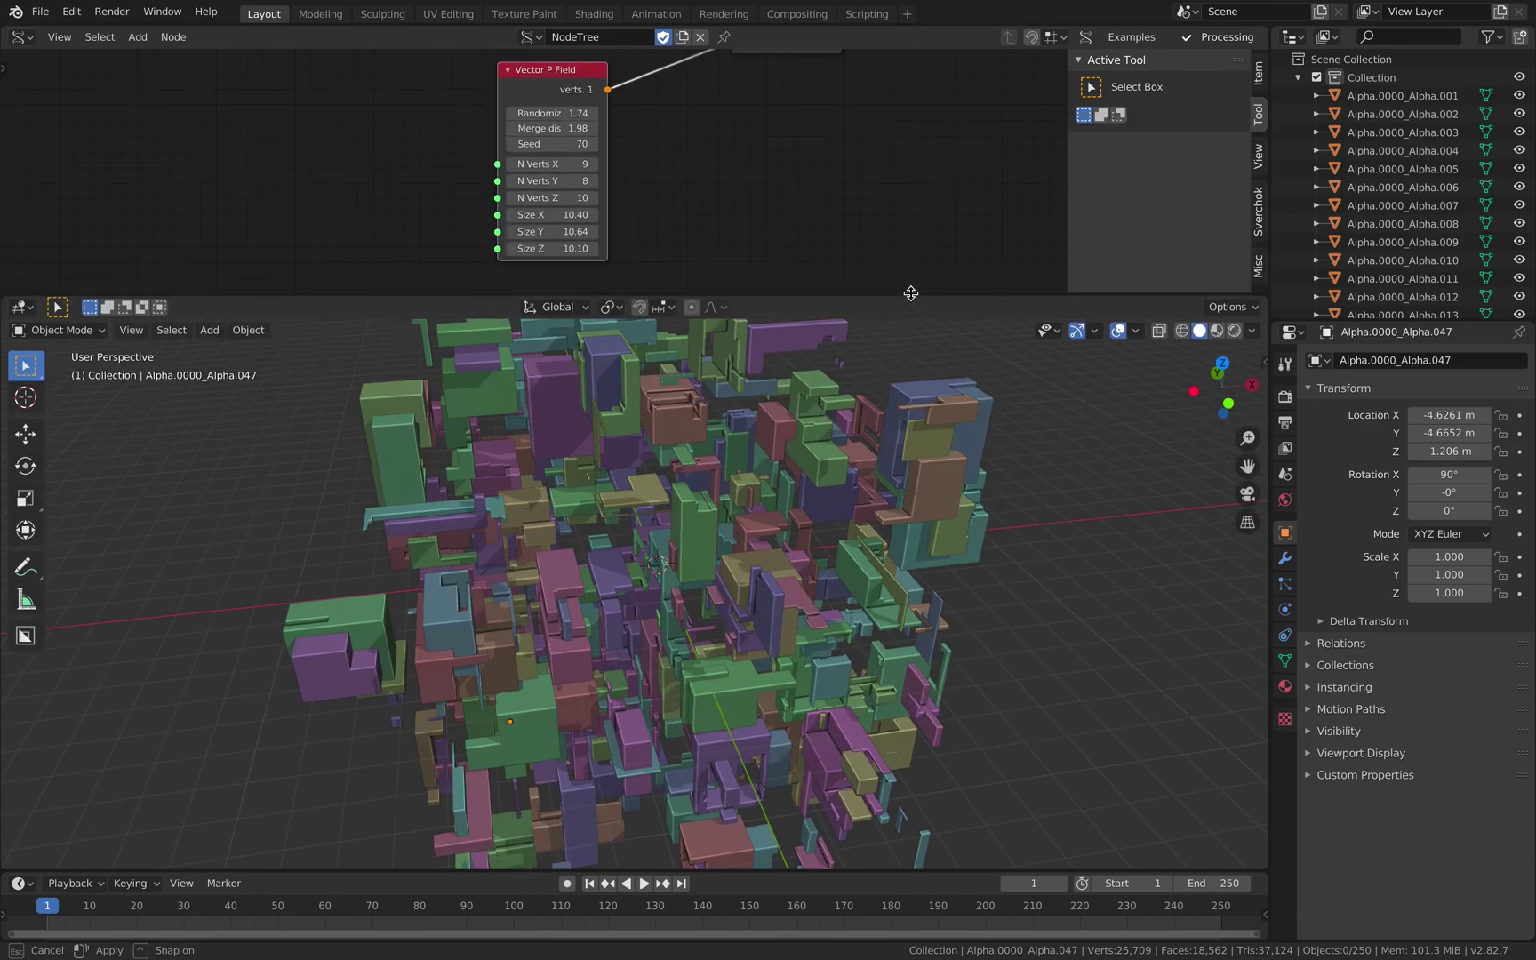
{"action": "mouse_move", "coordinate": [991, 456]}
{"action": "middle_mouse_down"}
{"action": "mouse_move", "coordinate": [908, 455]}
{"action": "mouse_move", "coordinate": [961, 510]}
{"action": "mouse_move", "coordinate": [896, 527]}
{"action": "mouse_move", "coordinate": [836, 481]}
{"action": "mouse_move", "coordinate": [862, 468]}
{"action": "mouse_move", "coordinate": [822, 436]}
{"action": "mouse_move", "coordinate": [844, 355]}
{"action": "middle_mouse_up"}
{"action": "key", "text": "a"}
{"action": "key", "text": "z"}
{"action": "left_click", "coordinate": [776, 459]}
{"action": "key", "text": "alt+a"}
{"action": "key", "text": "z"}
{"action": "left_click", "coordinate": [1001, 516]}
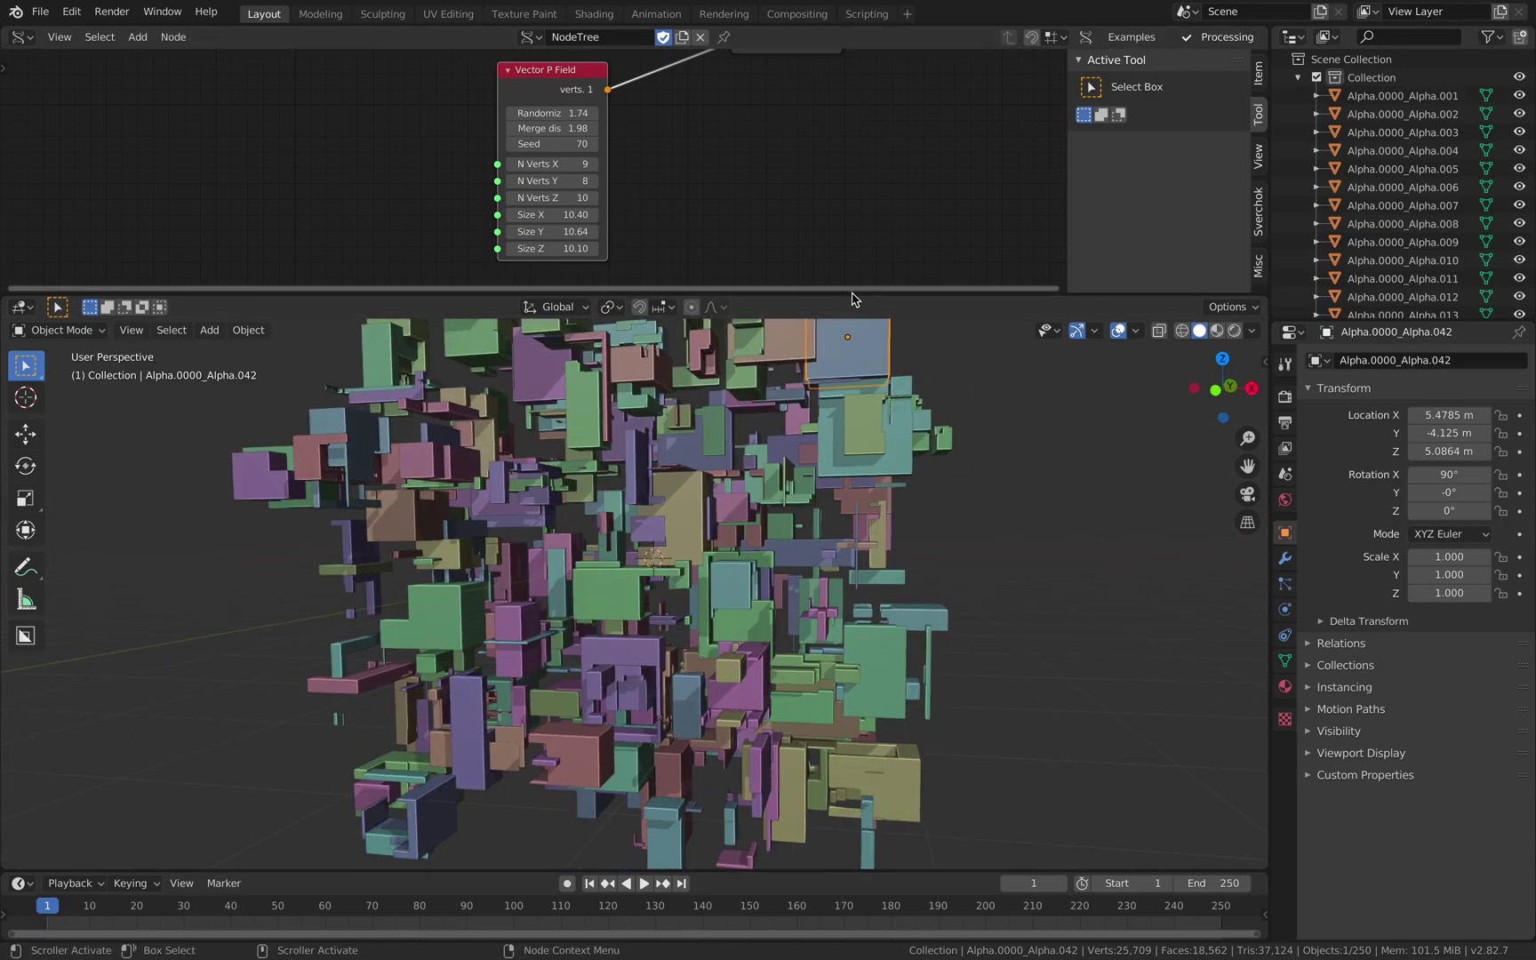
Step: Enlarge the 3D viewport again and view the shape cluster from several sides with everything selected and deselected
{"action": "left_click_drag", "start_coordinate": [852, 296], "coordinate": [853, 178]}
{"action": "middle_click_drag", "start_coordinate": [845, 320], "coordinate": [819, 416]}
{"action": "key", "text": "a"}
{"action": "key", "text": "alt+a"}
{"action": "middle_click_drag", "start_coordinate": [906, 458], "coordinate": [797, 470]}
{"action": "key", "text": "a"}
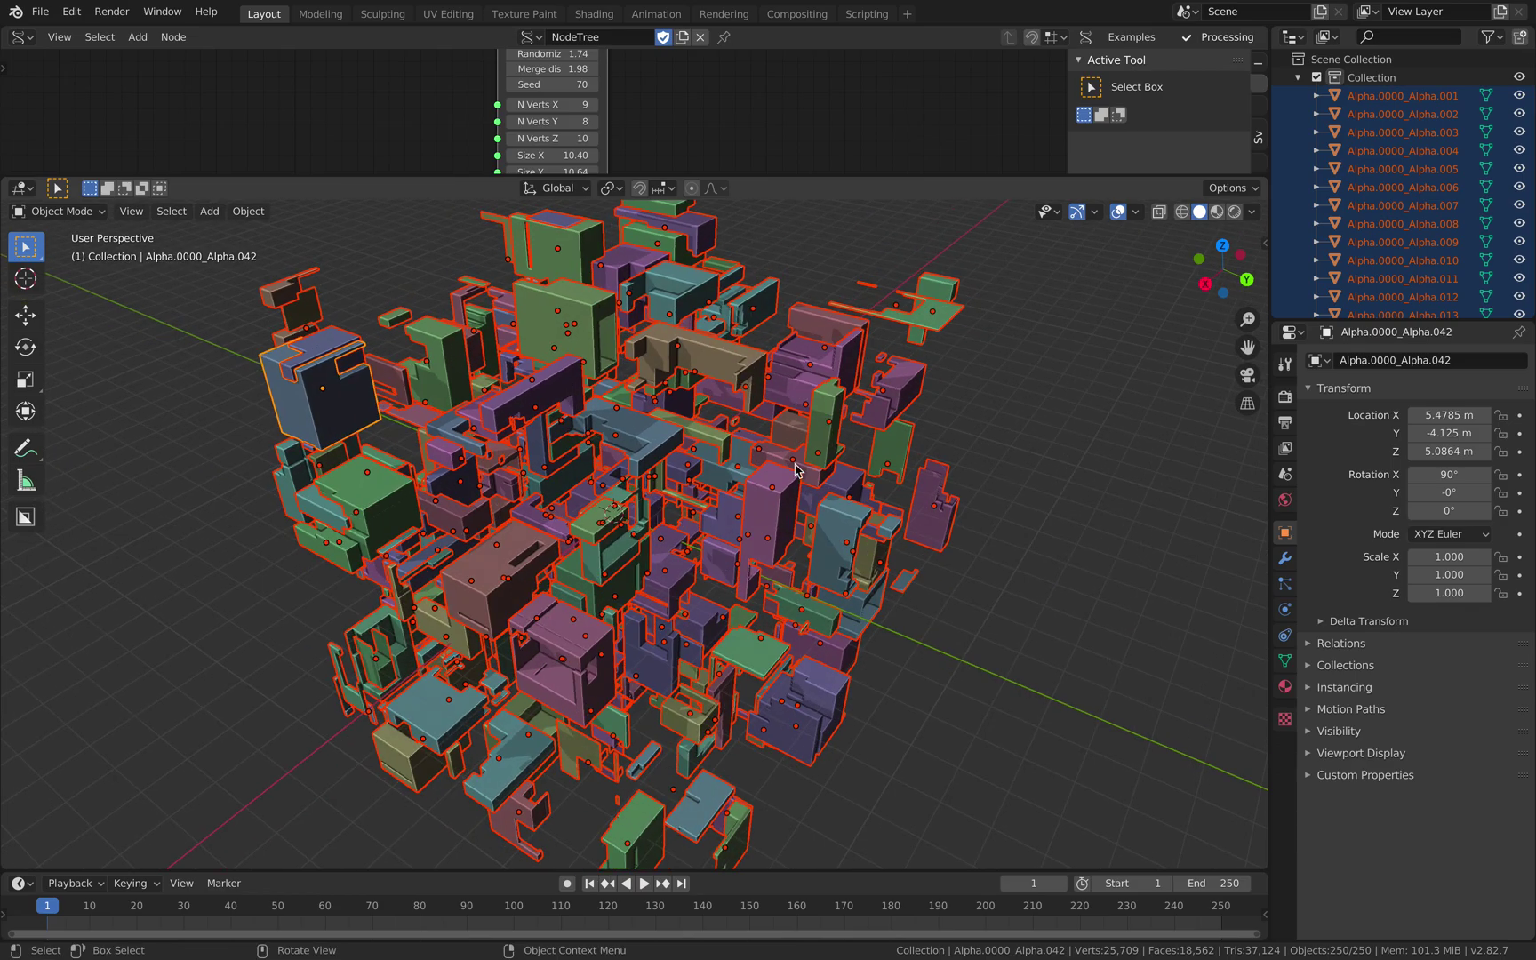
{"action": "middle_click_drag", "start_coordinate": [684, 510], "coordinate": [822, 583]}
{"action": "key", "text": "alt+a"}
{"action": "middle_click_drag", "start_coordinate": [942, 568], "coordinate": [977, 497]}
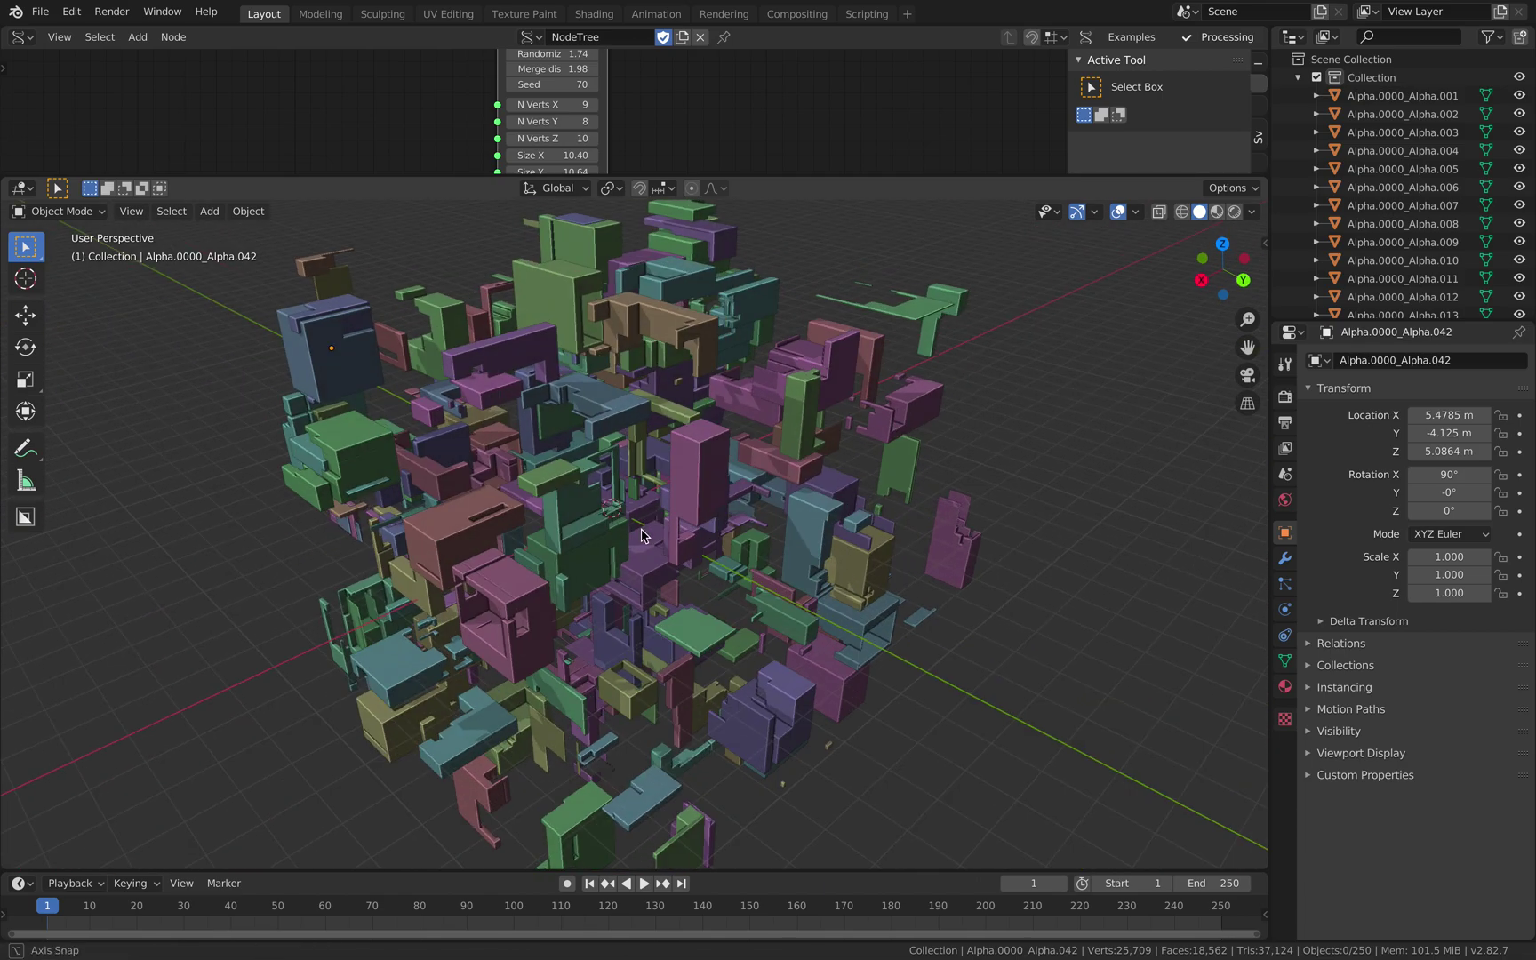
Step: Set the viewport shading lighting to MatCap and choose the bright grey-white sphere
{"action": "left_click", "coordinate": [1252, 212]}
{"action": "left_click", "coordinate": [1235, 299]}
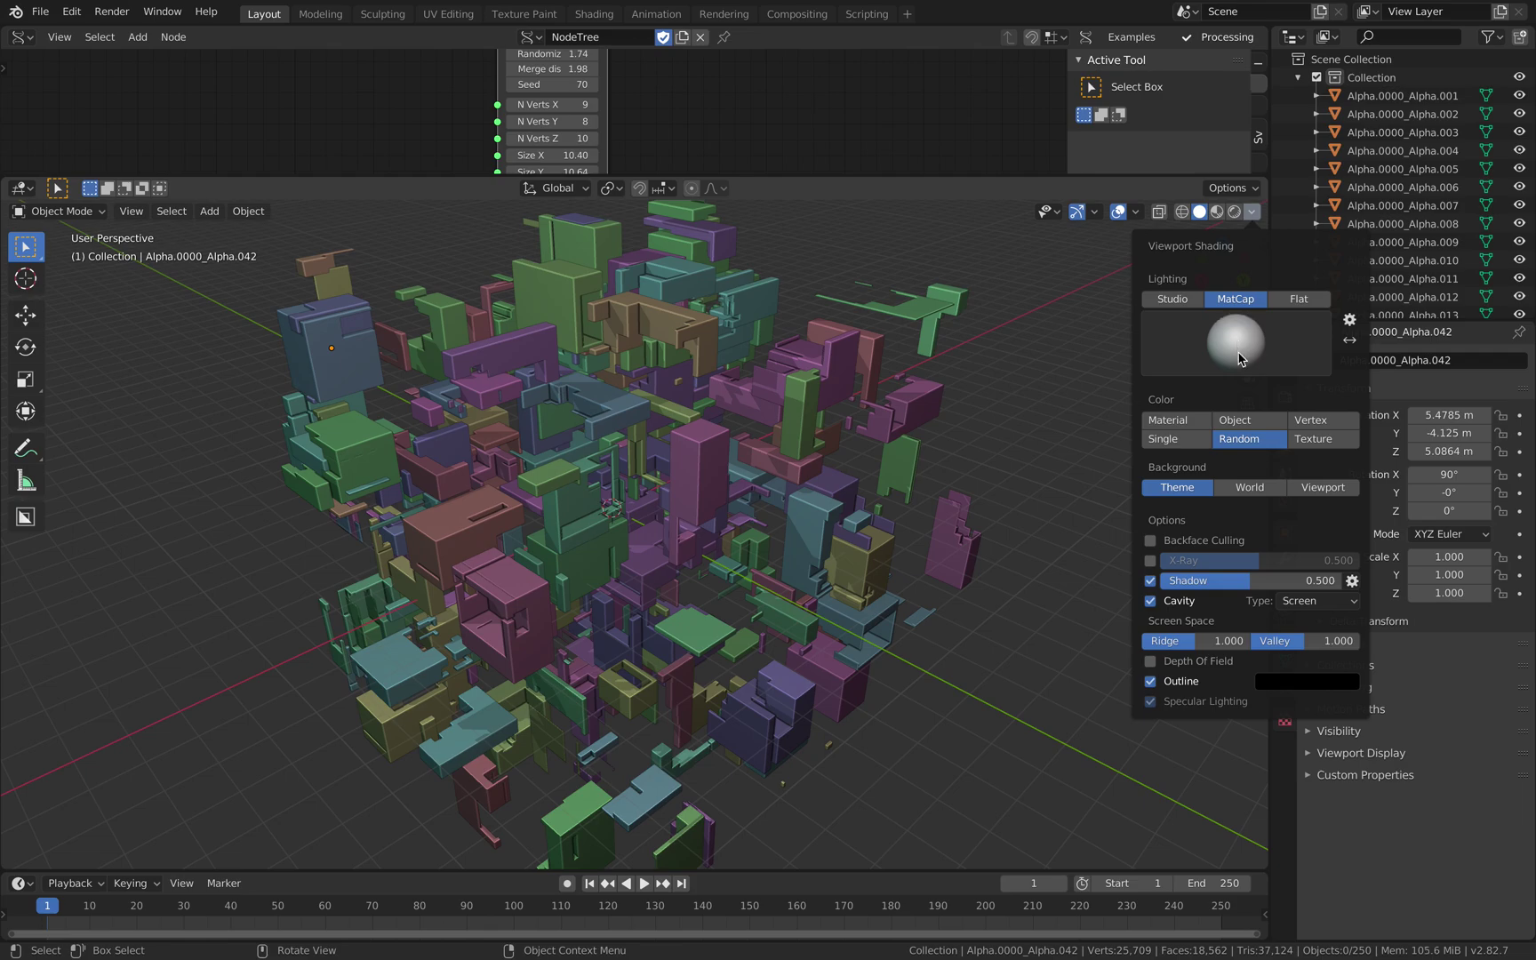
{"action": "left_click", "coordinate": [1227, 351]}
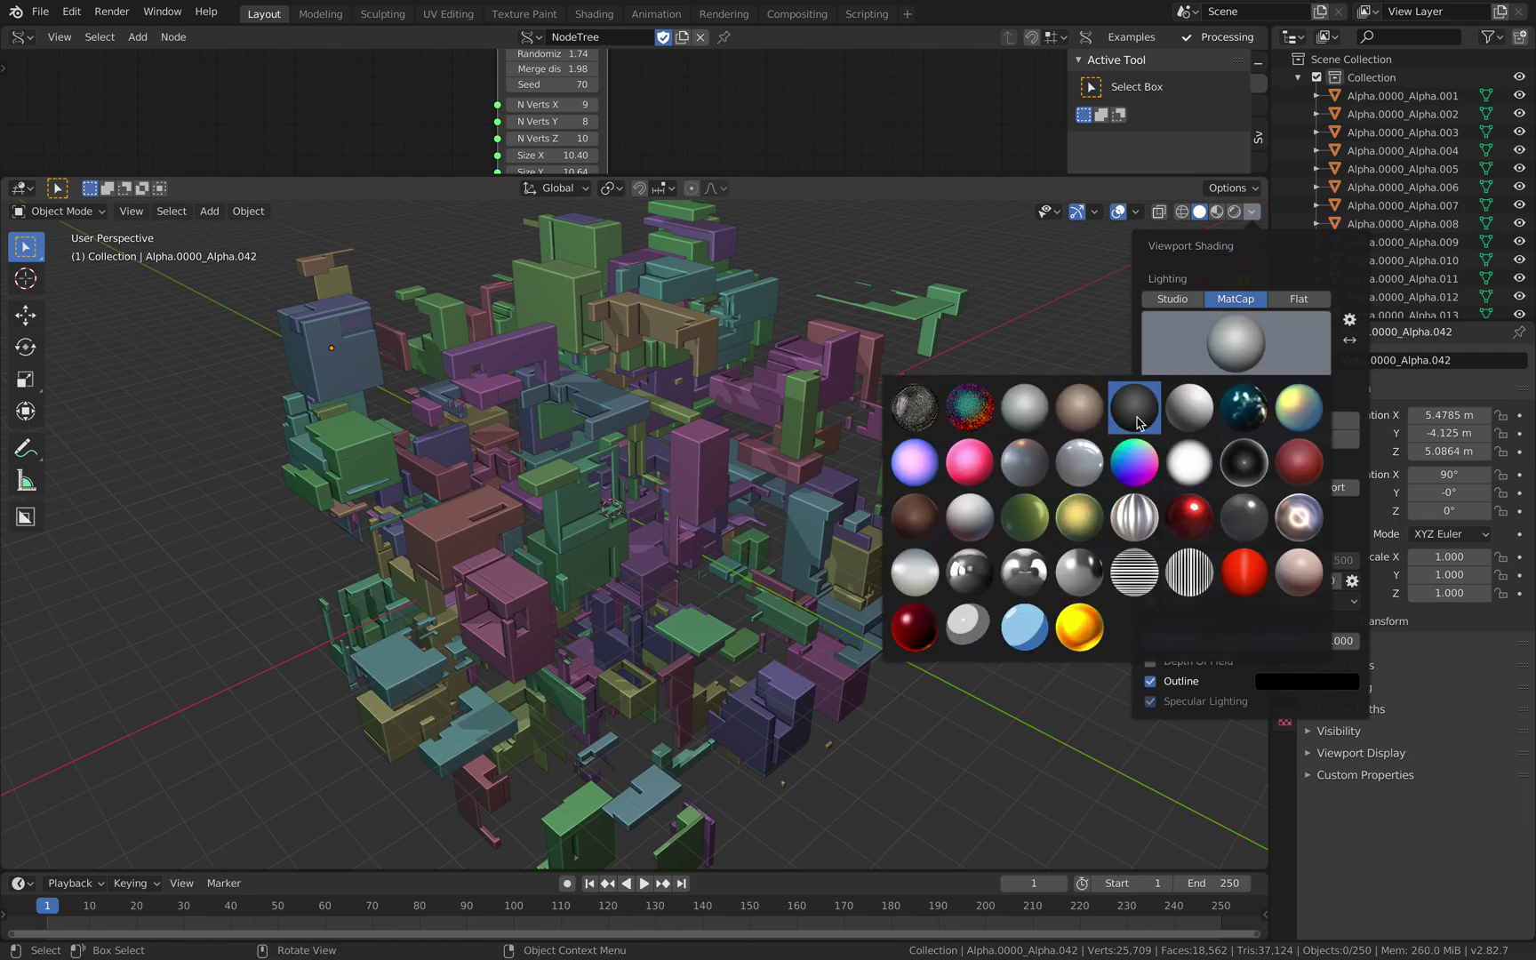
{"action": "left_click", "coordinate": [1187, 410]}
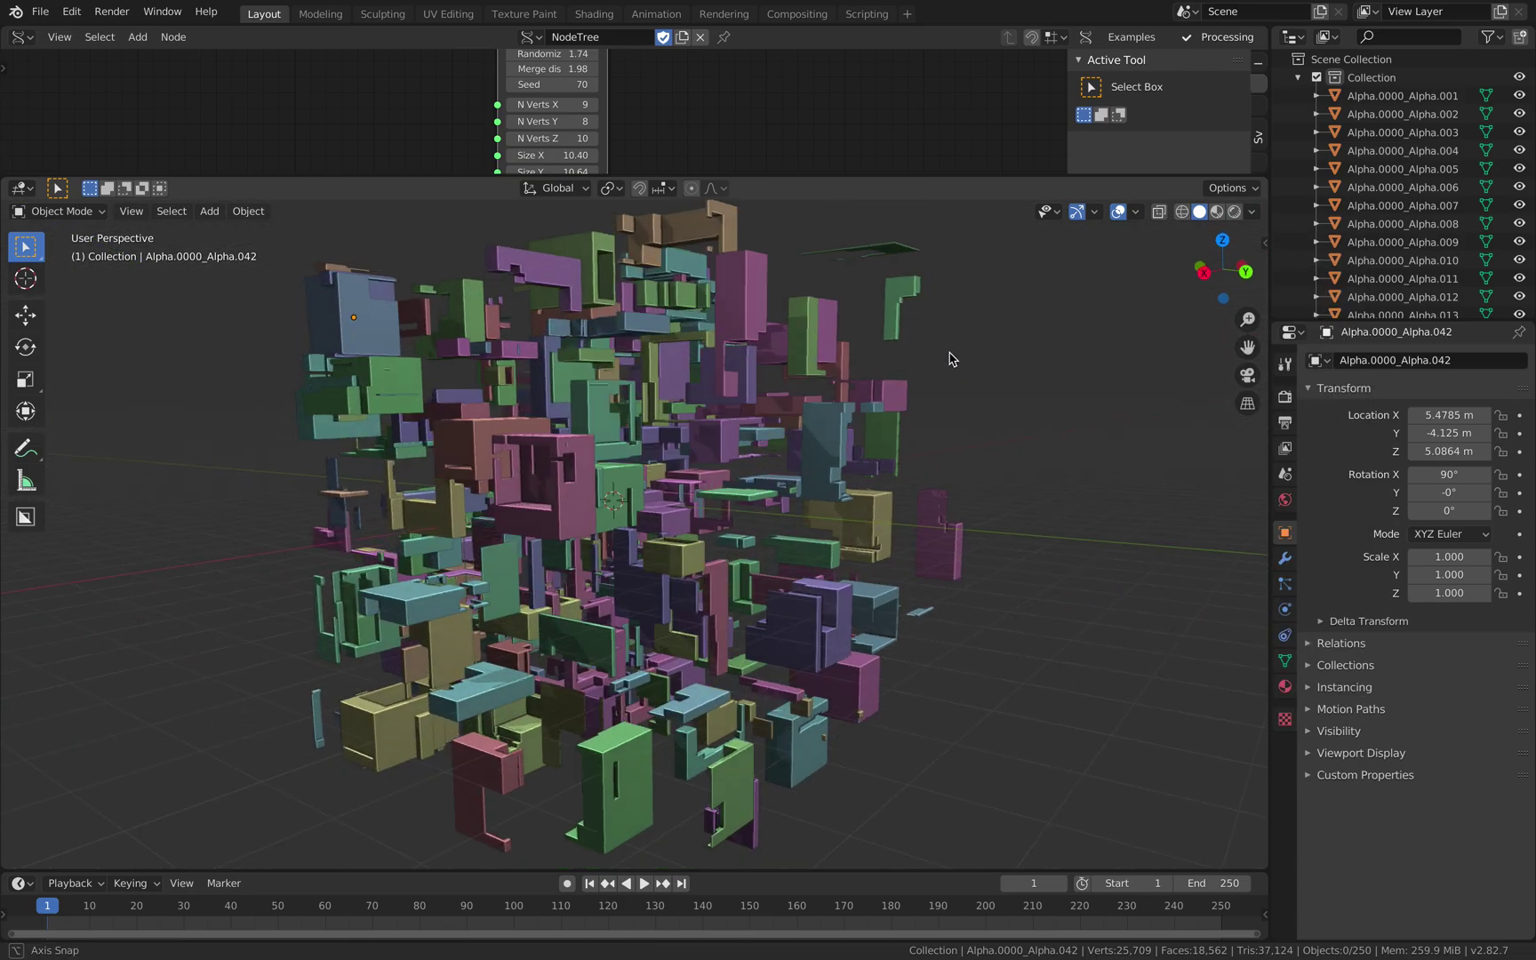
Step: Change the light direction of the viewport shadow
{"action": "left_click", "coordinate": [1254, 213]}
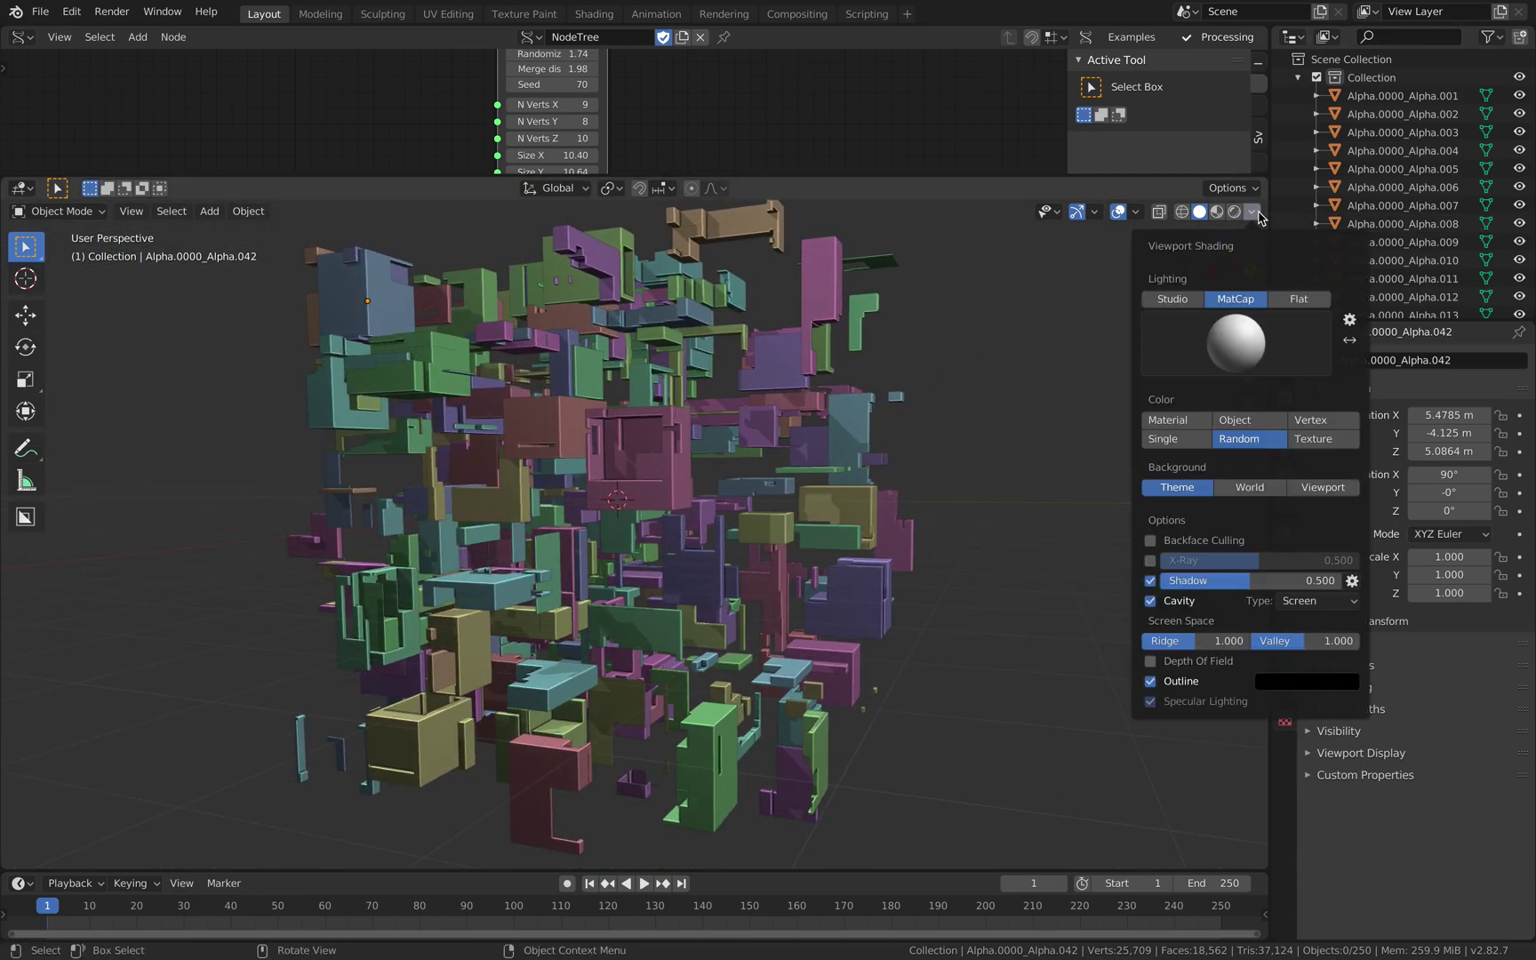
{"action": "left_click", "coordinate": [1352, 583]}
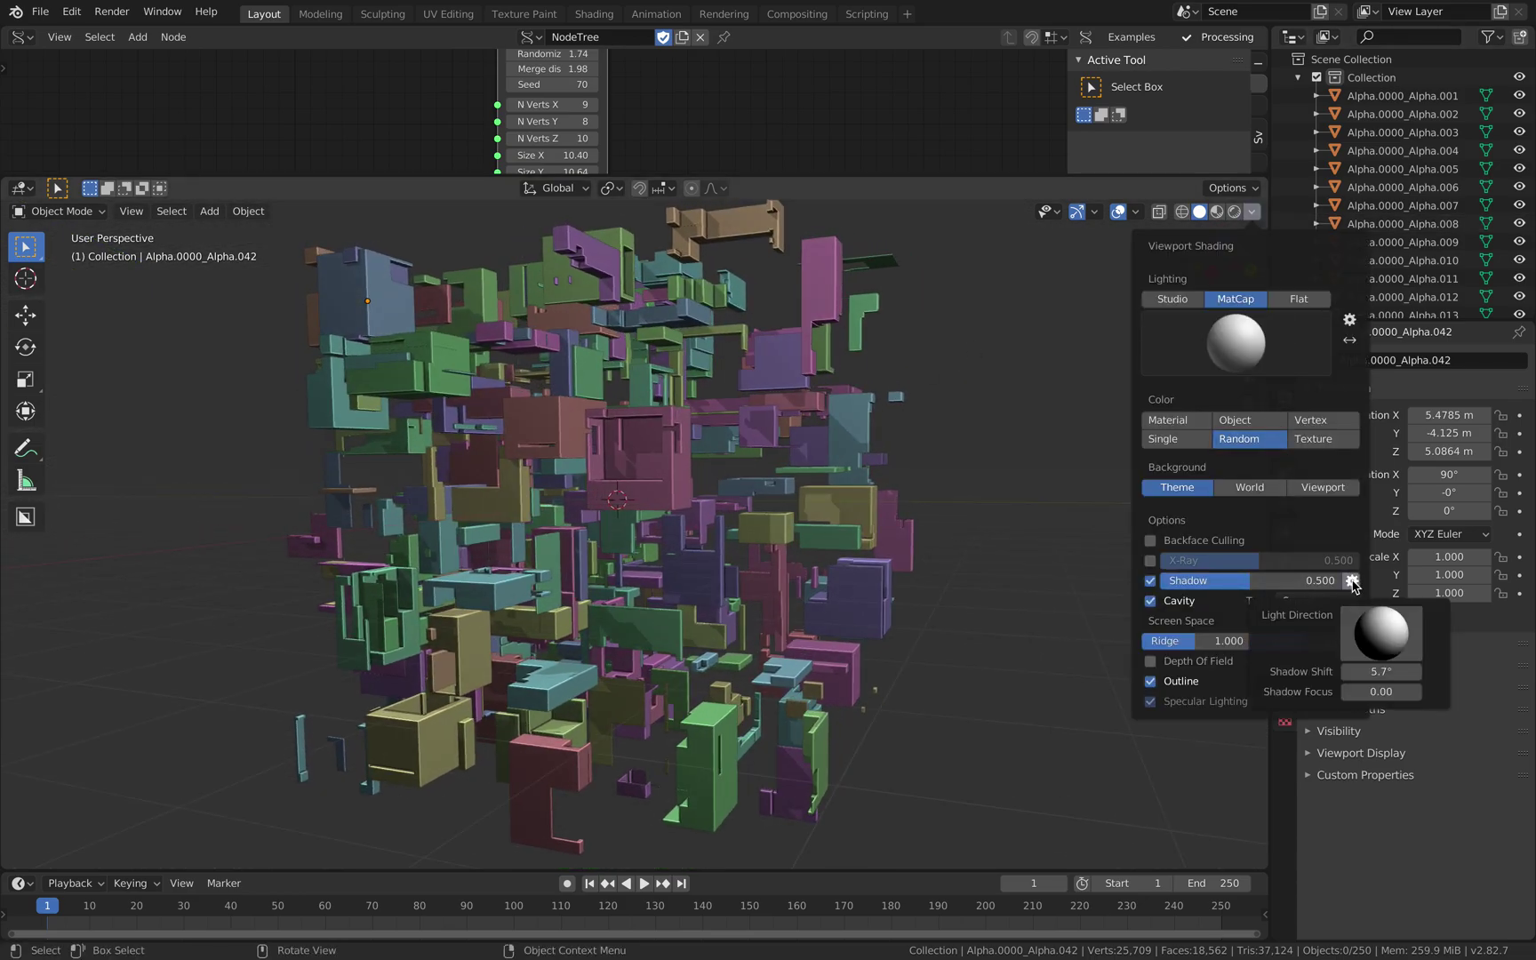
{"action": "left_click_drag", "start_coordinate": [1352, 640], "coordinate": [1400, 613]}
Step: Inspect the shadowed shape cluster from close up, from farther away and from different sides
{"action": "middle_click_drag", "start_coordinate": [963, 494], "coordinate": [834, 508]}
{"action": "scroll", "coordinate": [827, 511], "scroll_direction": "up", "scroll_amount": 3}
{"action": "middle_click_drag", "start_coordinate": [713, 517], "coordinate": [615, 461]}
{"action": "scroll", "coordinate": [769, 557], "scroll_direction": "down", "scroll_amount": 2}
{"action": "scroll", "coordinate": [770, 558], "scroll_direction": "down", "scroll_amount": 6}
{"action": "middle_click_drag", "start_coordinate": [610, 544], "coordinate": [800, 489]}
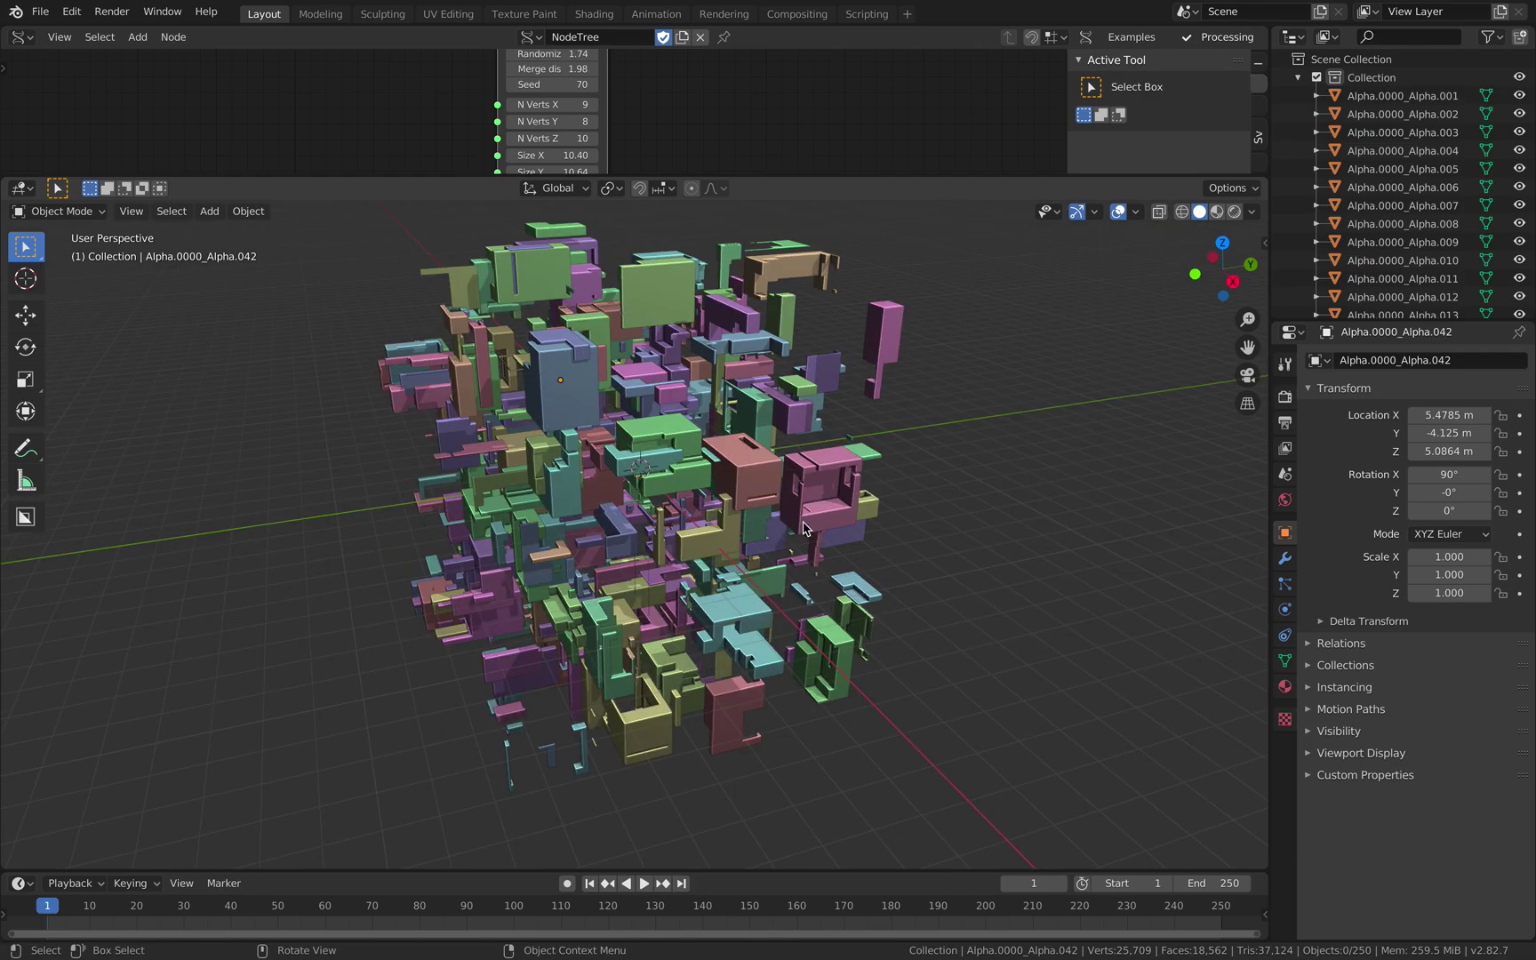
{"action": "middle_click_drag", "start_coordinate": [747, 565], "coordinate": [689, 516]}
{"action": "key", "text": "a"}
{"action": "key", "text": "a"}
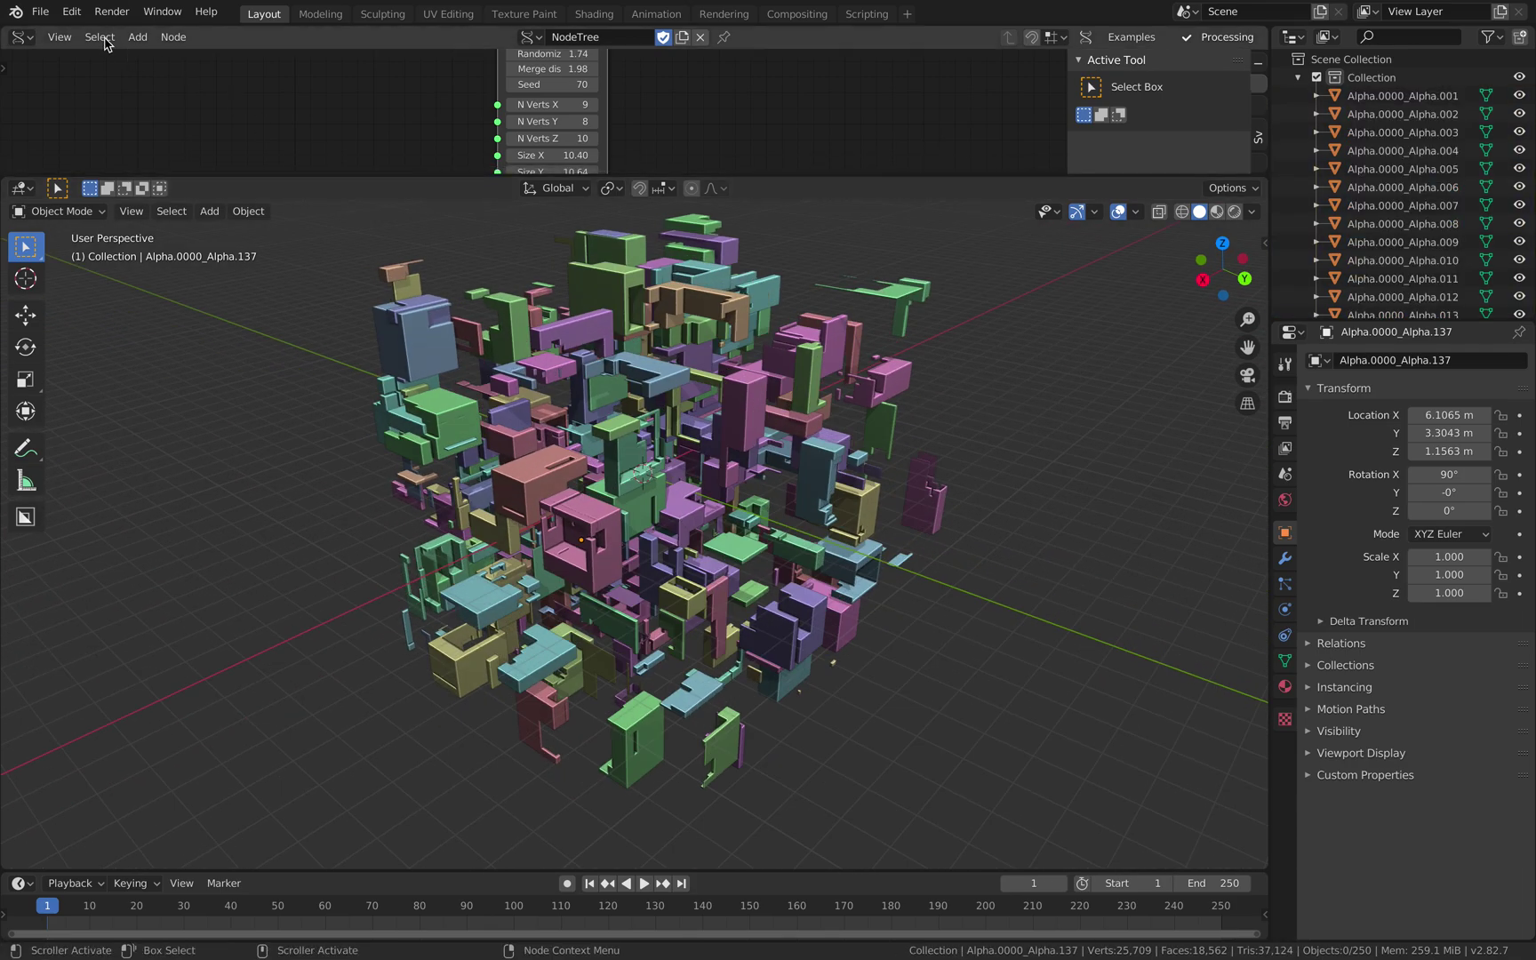
Step: Save the scene to the Desktop as proc_boolean_001.blend
{"action": "left_click", "coordinate": [51, 15]}
{"action": "left_click", "coordinate": [75, 151]}
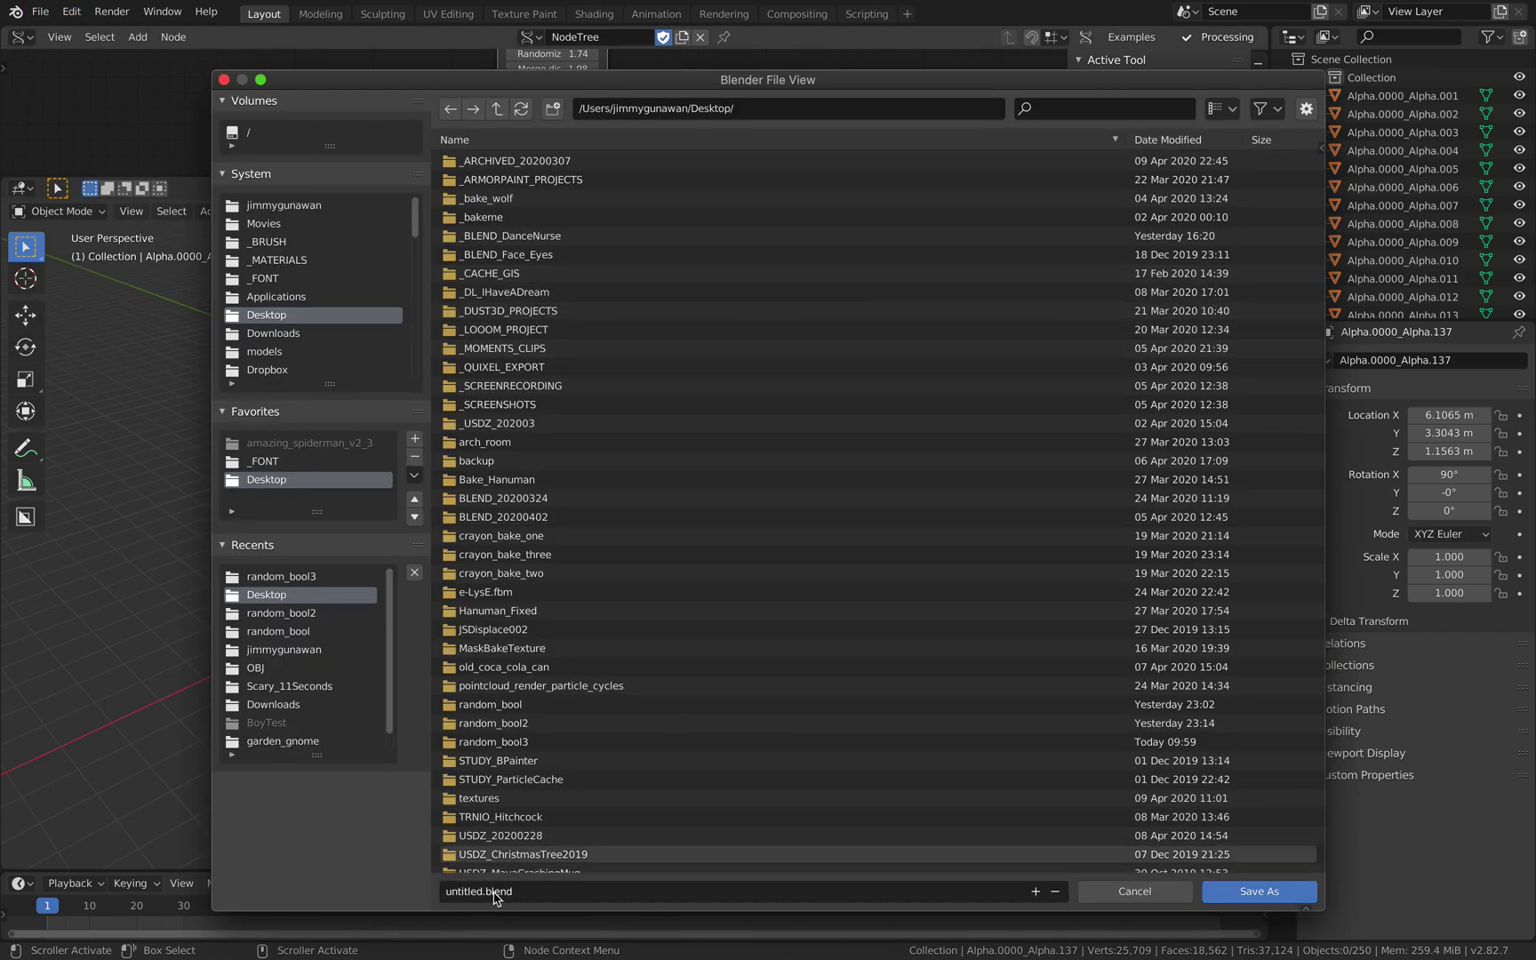
{"action": "left_click", "coordinate": [461, 893]}
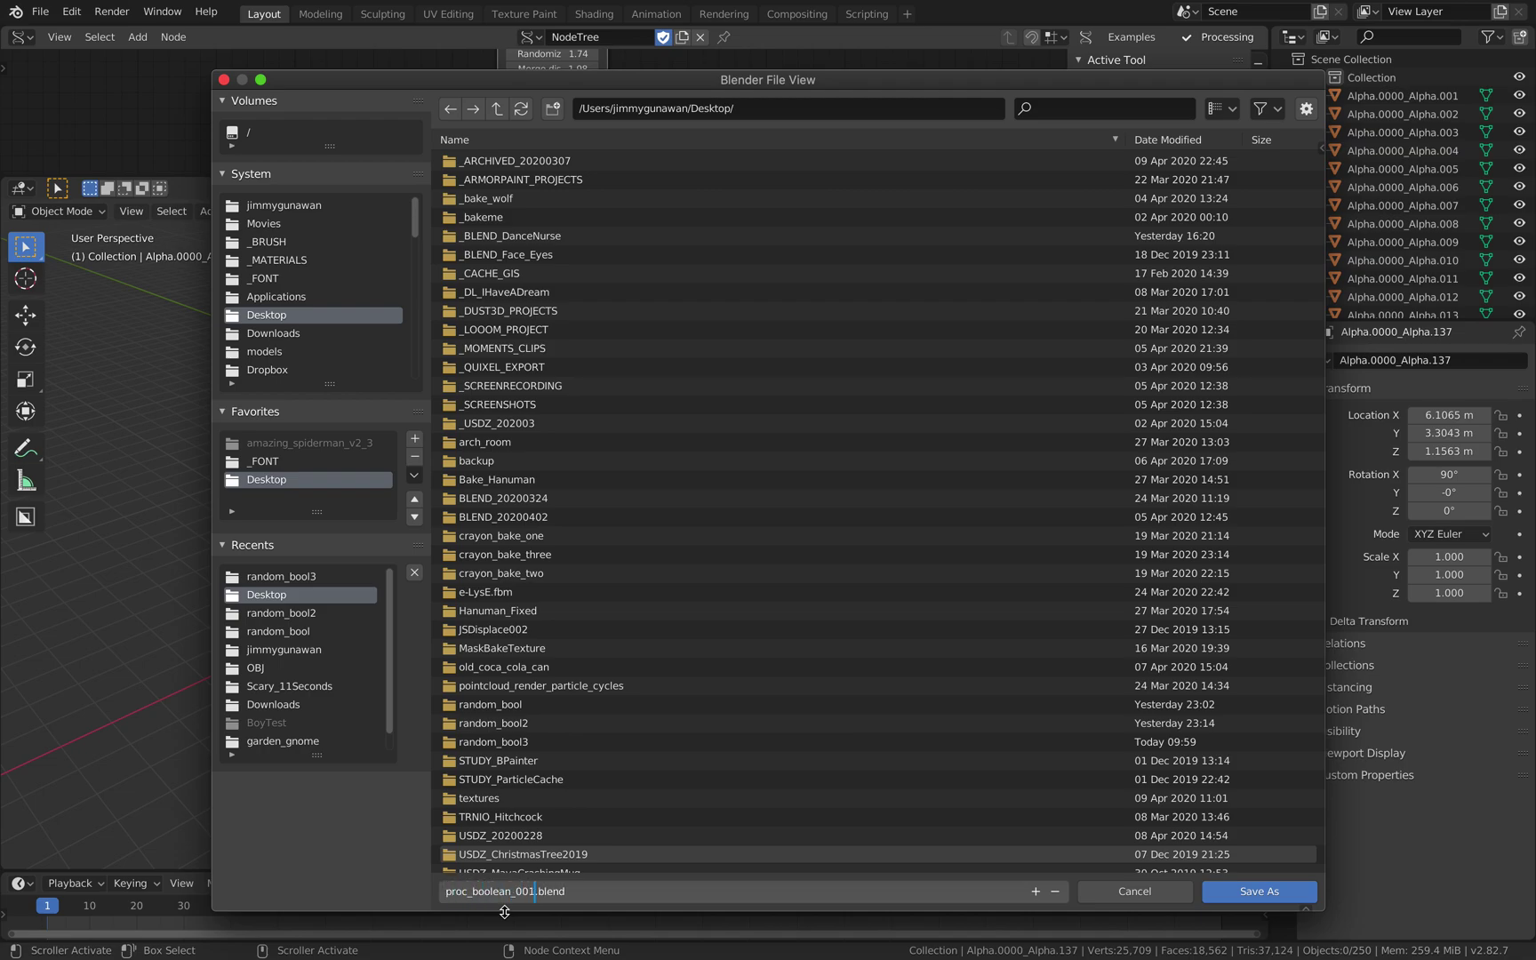
{"action": "key", "text": "Return"}
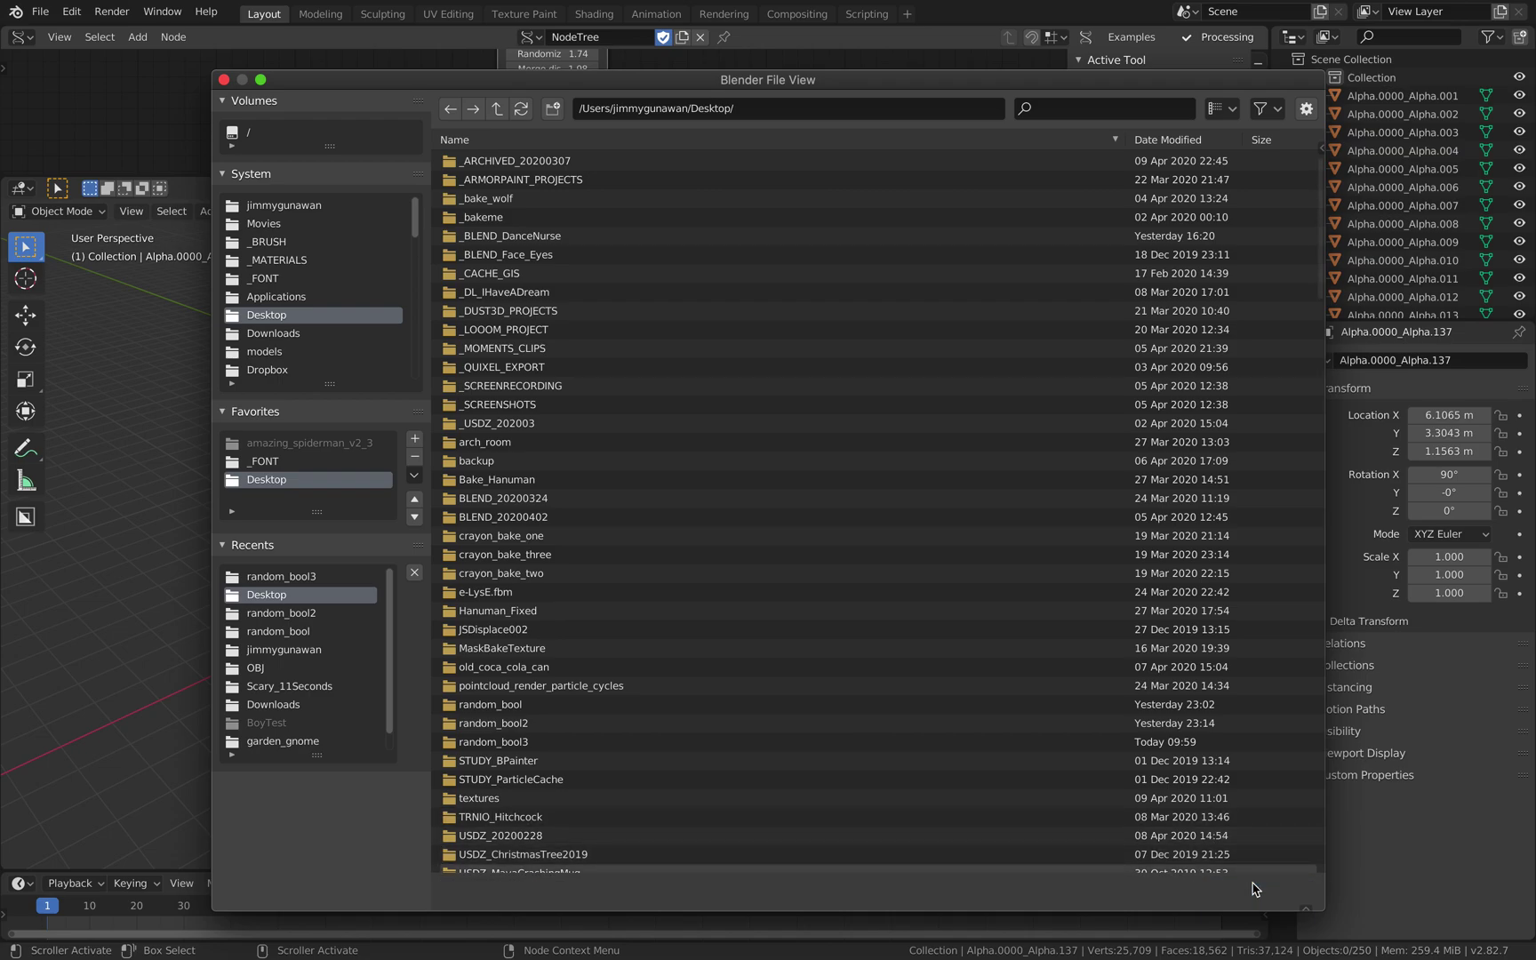
Step: Close the file dialog and reopen the recent file sv_boolean_002.blend
{"action": "left_click", "coordinate": [1255, 888]}
{"action": "left_click", "coordinate": [40, 12]}
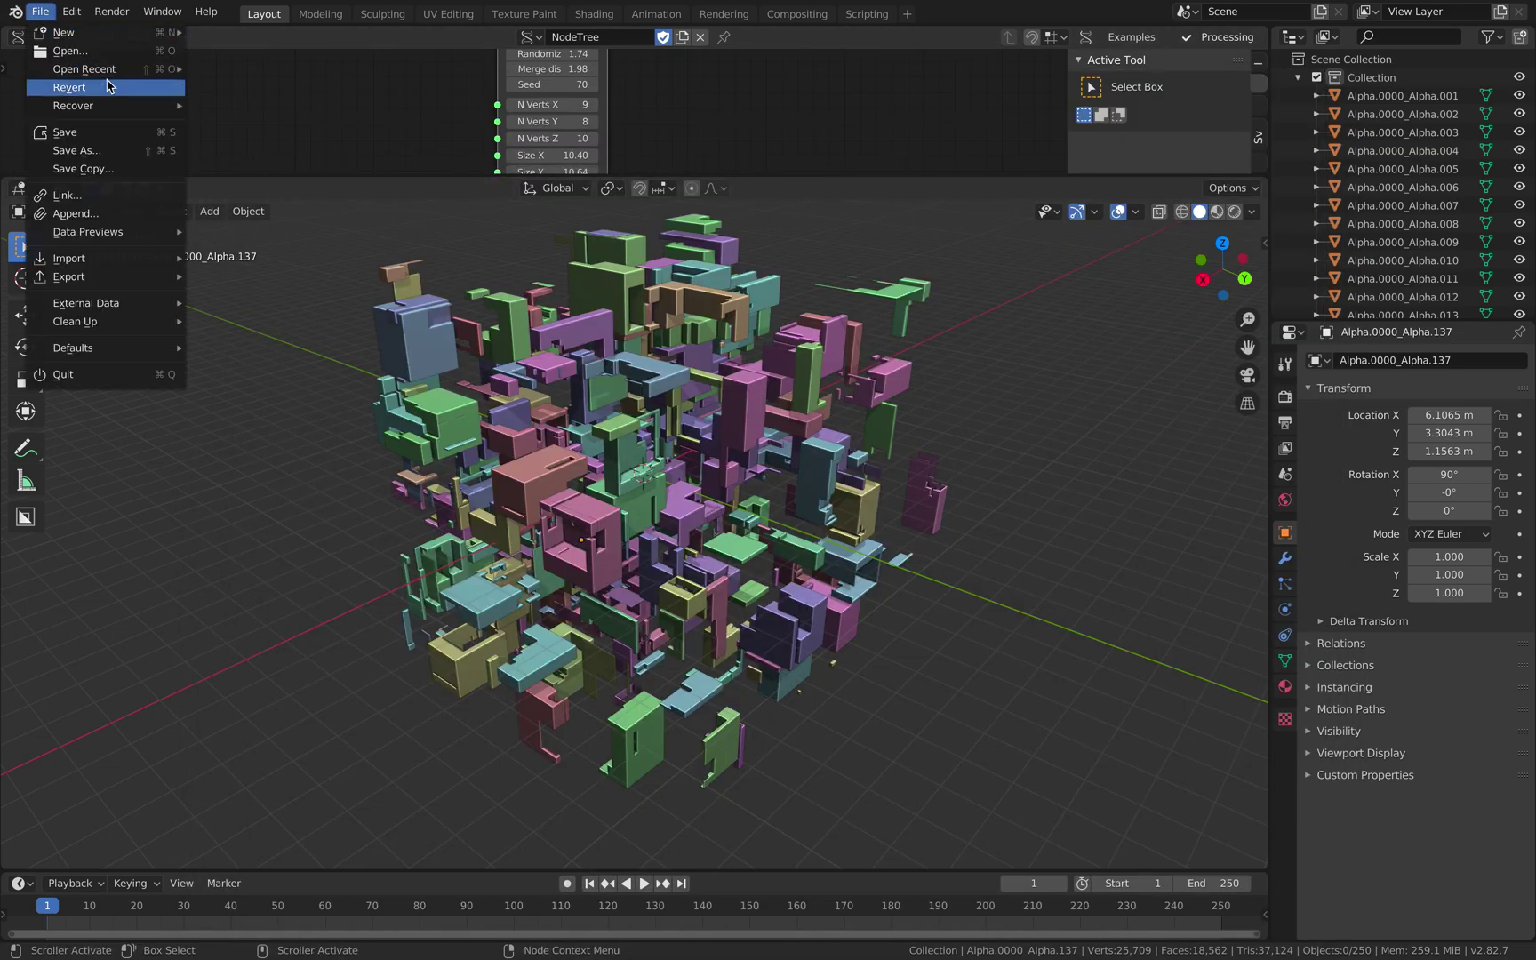
{"action": "mouse_move", "coordinate": [85, 69]}
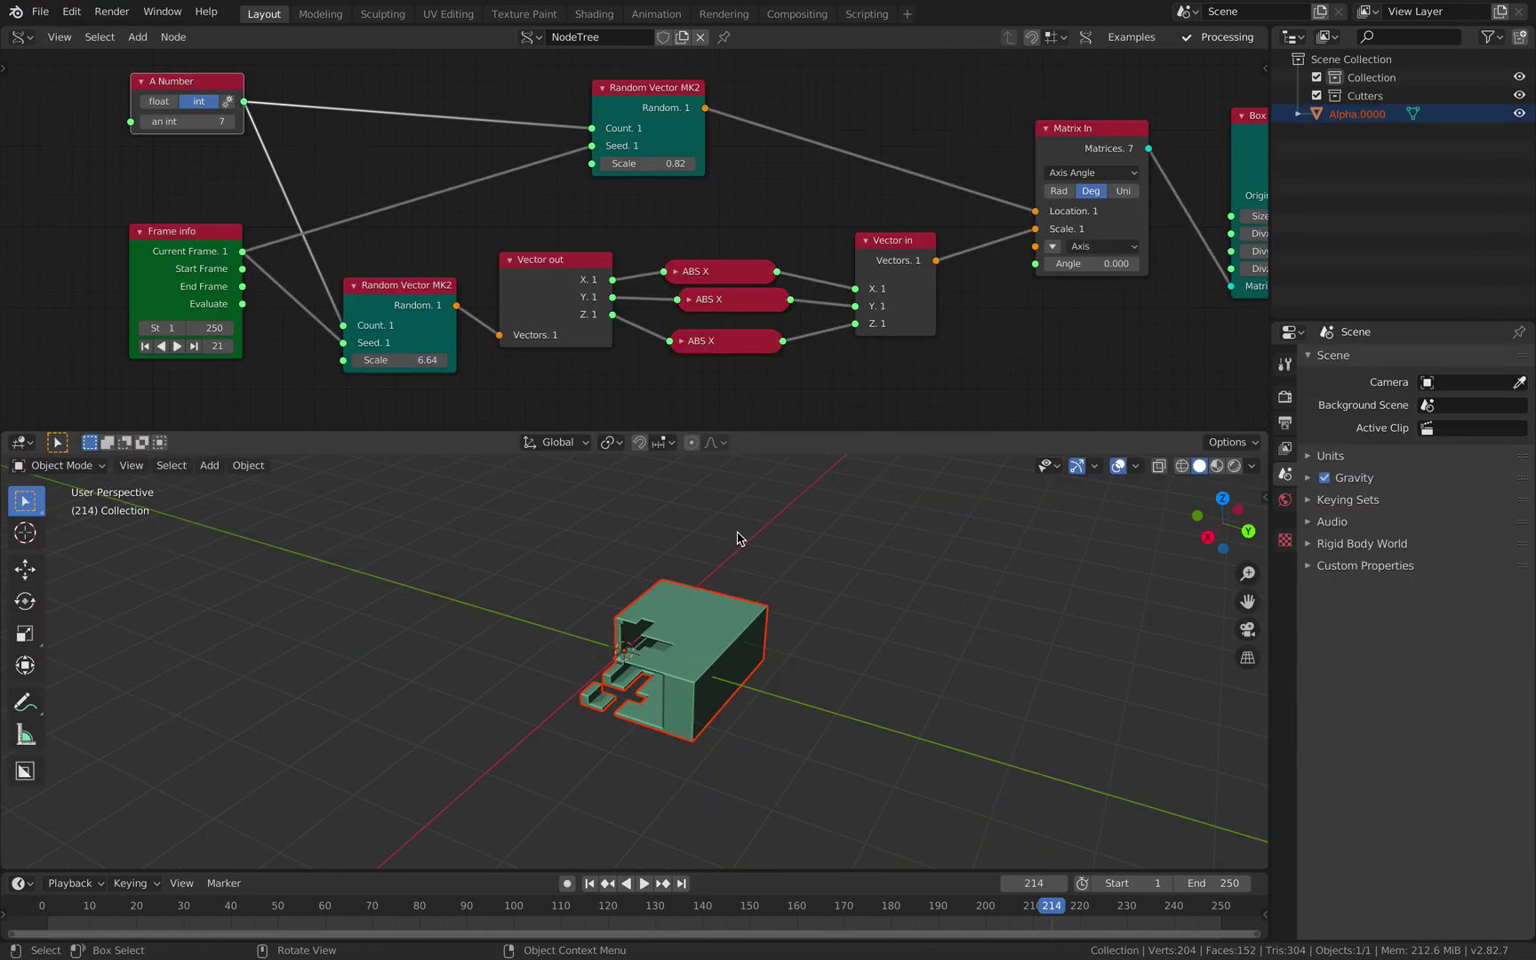
Step: Set the Scale of the Random Vector node that feeds the matrix location to 0.46 and save the file
{"action": "middle_click_drag", "start_coordinate": [740, 539], "coordinate": [764, 456]}
{"action": "middle_click_drag", "start_coordinate": [818, 371], "coordinate": [672, 372]}
{"action": "scroll", "coordinate": [822, 336], "scroll_direction": "down", "scroll_amount": 1}
{"action": "scroll", "coordinate": [822, 336], "scroll_direction": "down", "scroll_amount": 1}
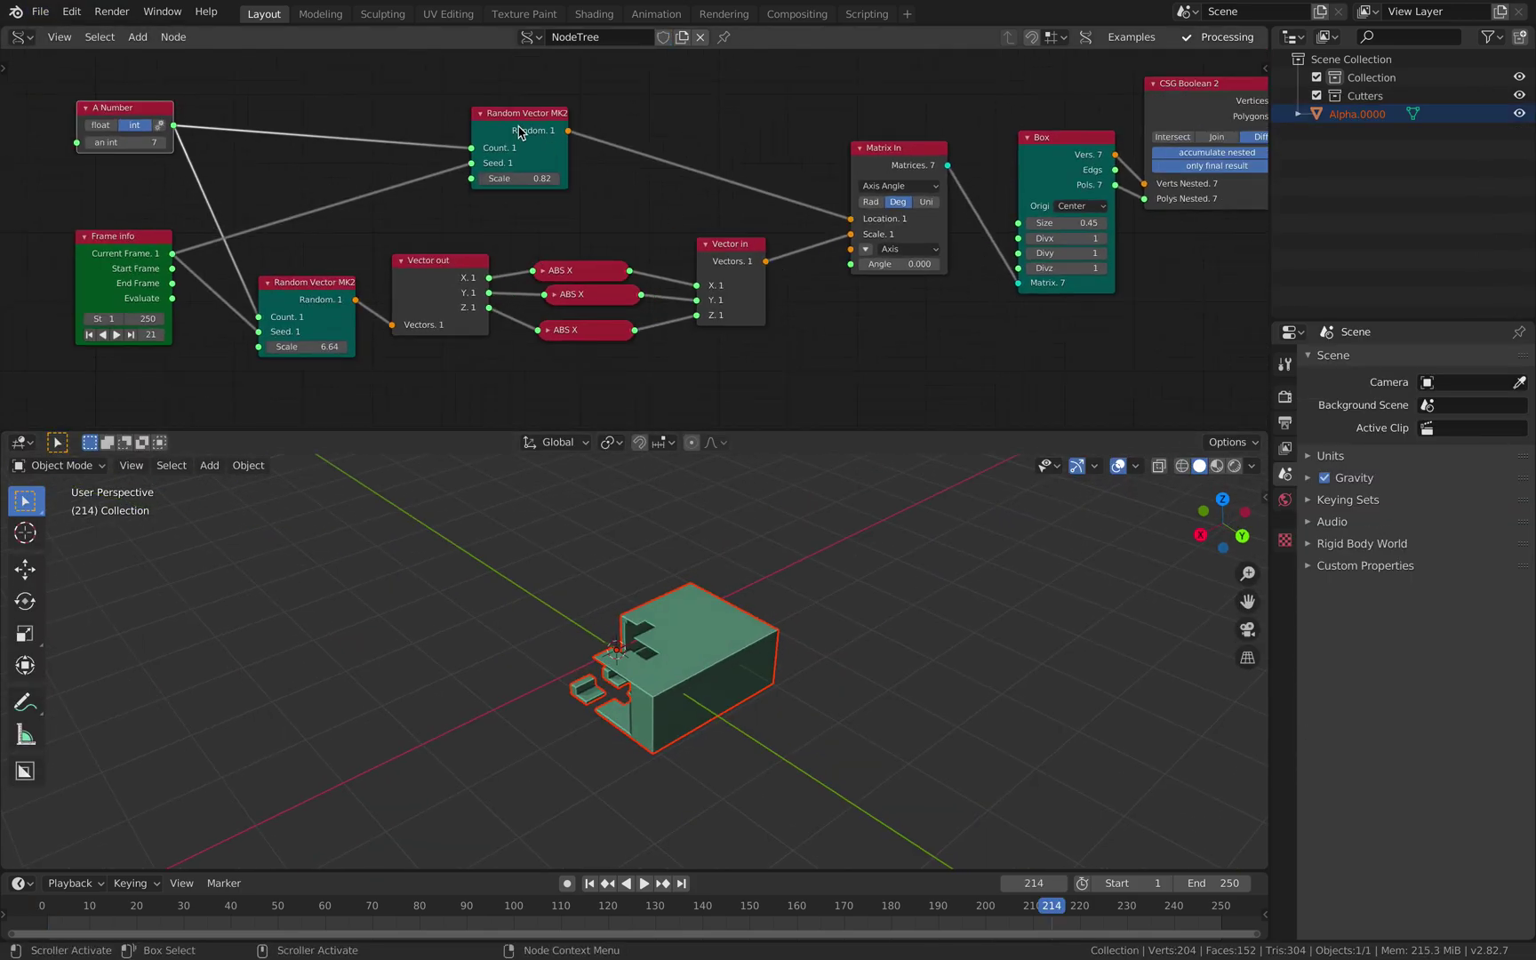
{"action": "scroll", "coordinate": [522, 133], "scroll_direction": "right", "scroll_amount": 2}
{"action": "left_click_drag", "start_coordinate": [464, 165], "coordinate": [404, 164]}
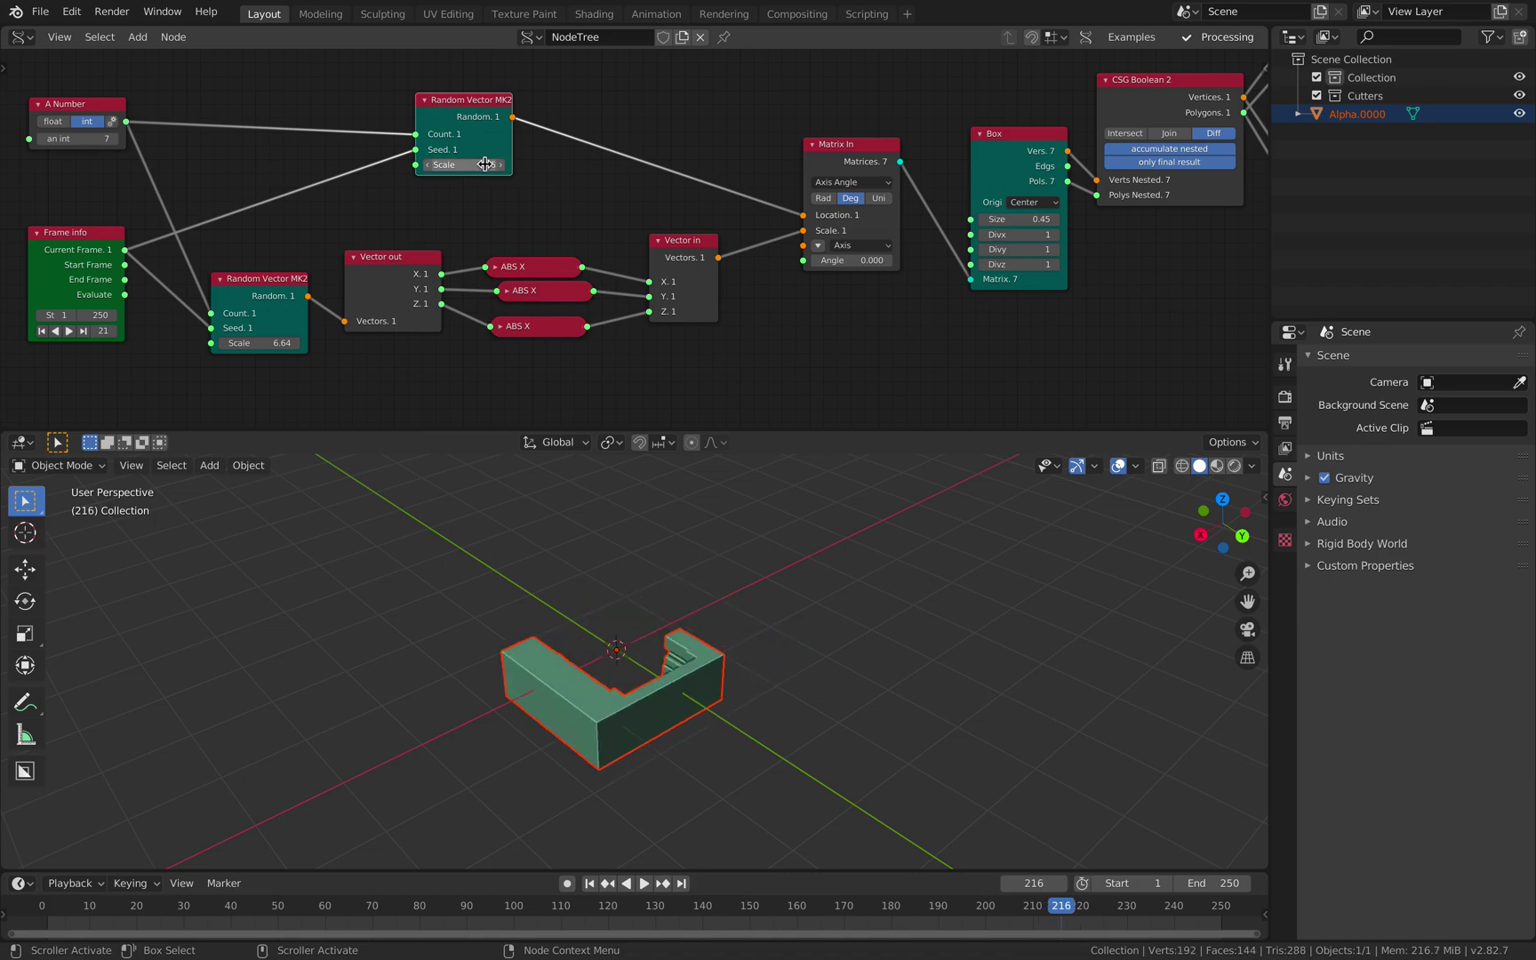
{"action": "key", "text": "ctrl+s"}
Step: Go to frame 231, duplicate the generated Boolean shape and place the copy away from the origin along the Y axis
{"action": "middle_click_drag", "start_coordinate": [738, 551], "coordinate": [724, 633]}
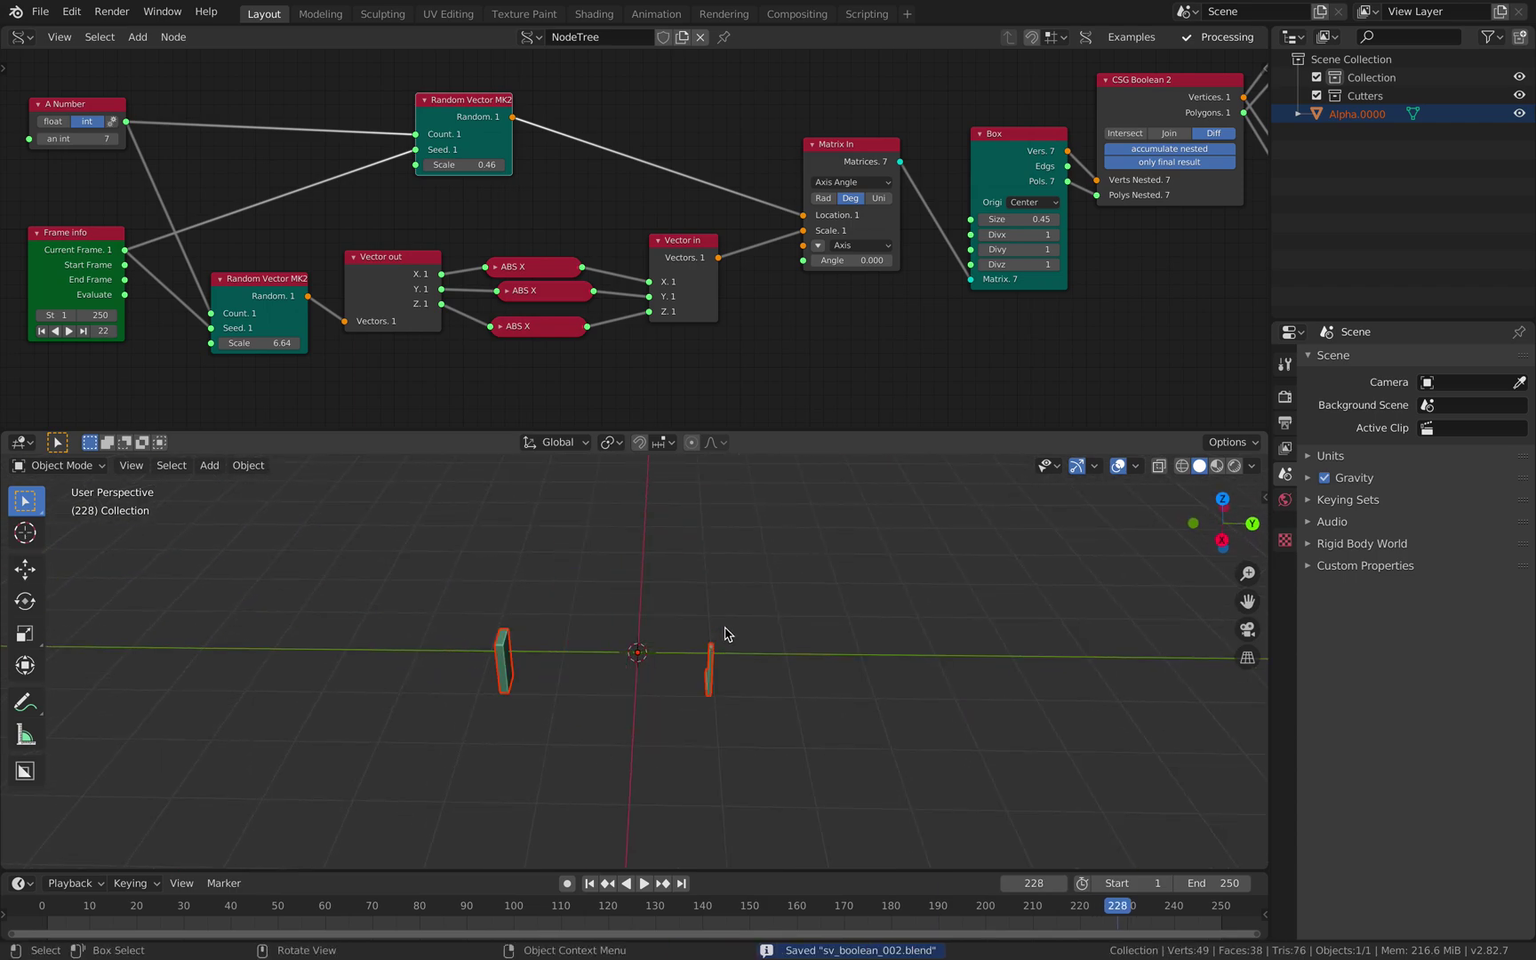
{"action": "key", "text": "Left"}
{"action": "key", "text": "Left"}
{"action": "key", "text": "Left"}
{"action": "key", "text": "Left"}
{"action": "key", "text": "Left"}
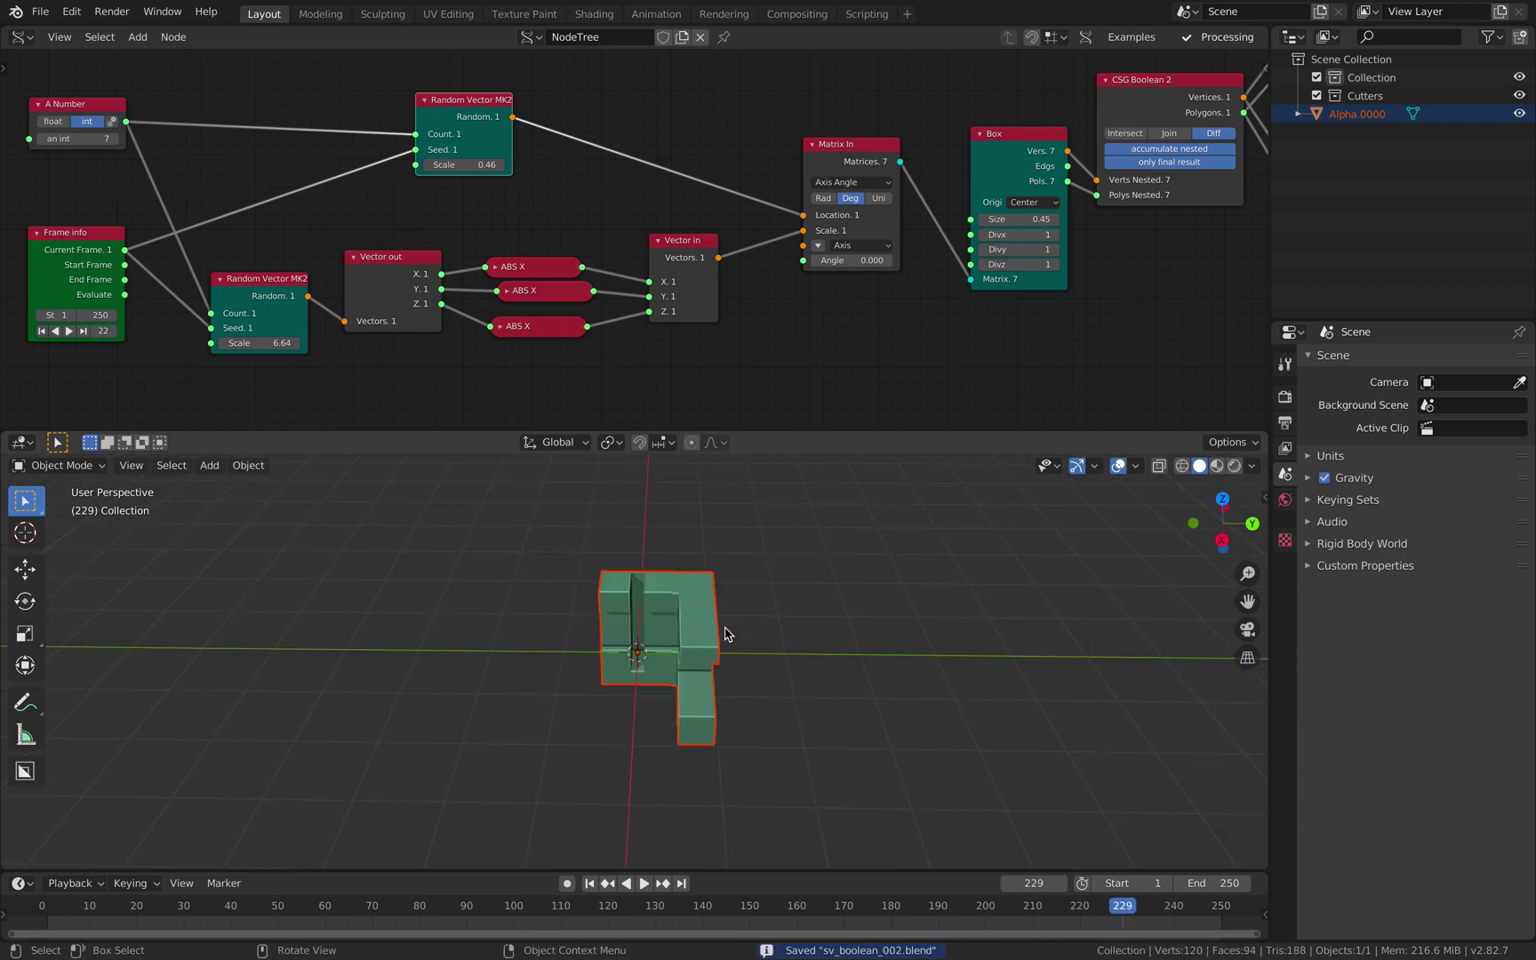
{"action": "key", "text": "Right"}
{"action": "key", "text": "Right"}
{"action": "key", "text": "Right"}
{"action": "key", "text": "Left"}
{"action": "key", "text": "shift+d"}
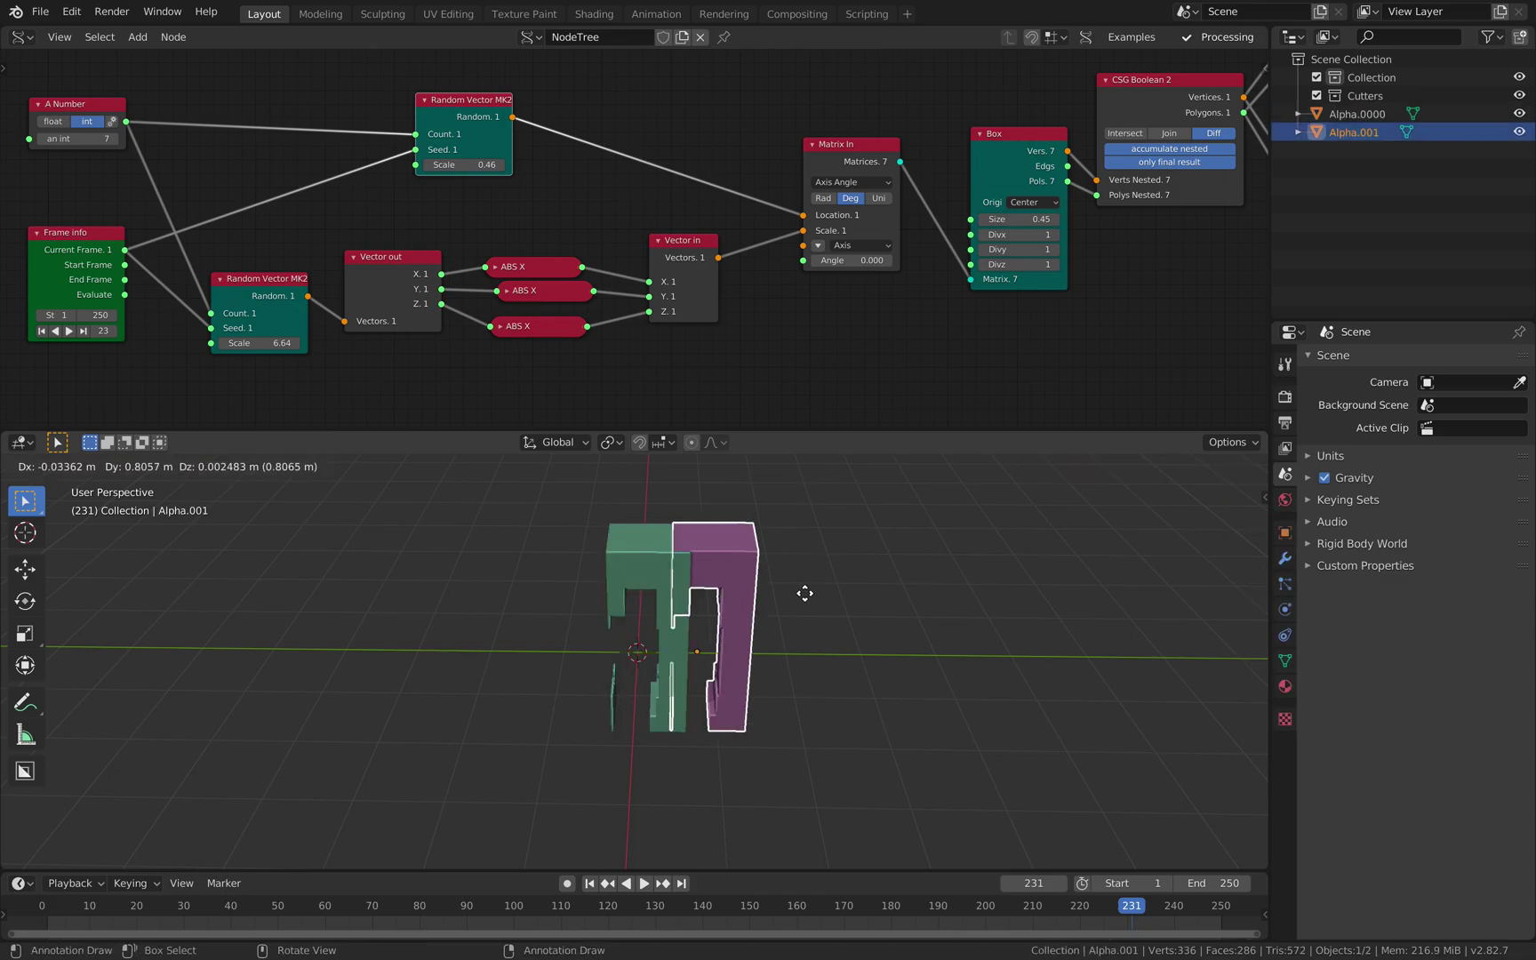
{"action": "left_click", "coordinate": [744, 589]}
Step: Duplicate the shape generated at frame 227 and place the copy between the generated shape and the first copy
{"action": "left_click", "coordinate": [689, 591]}
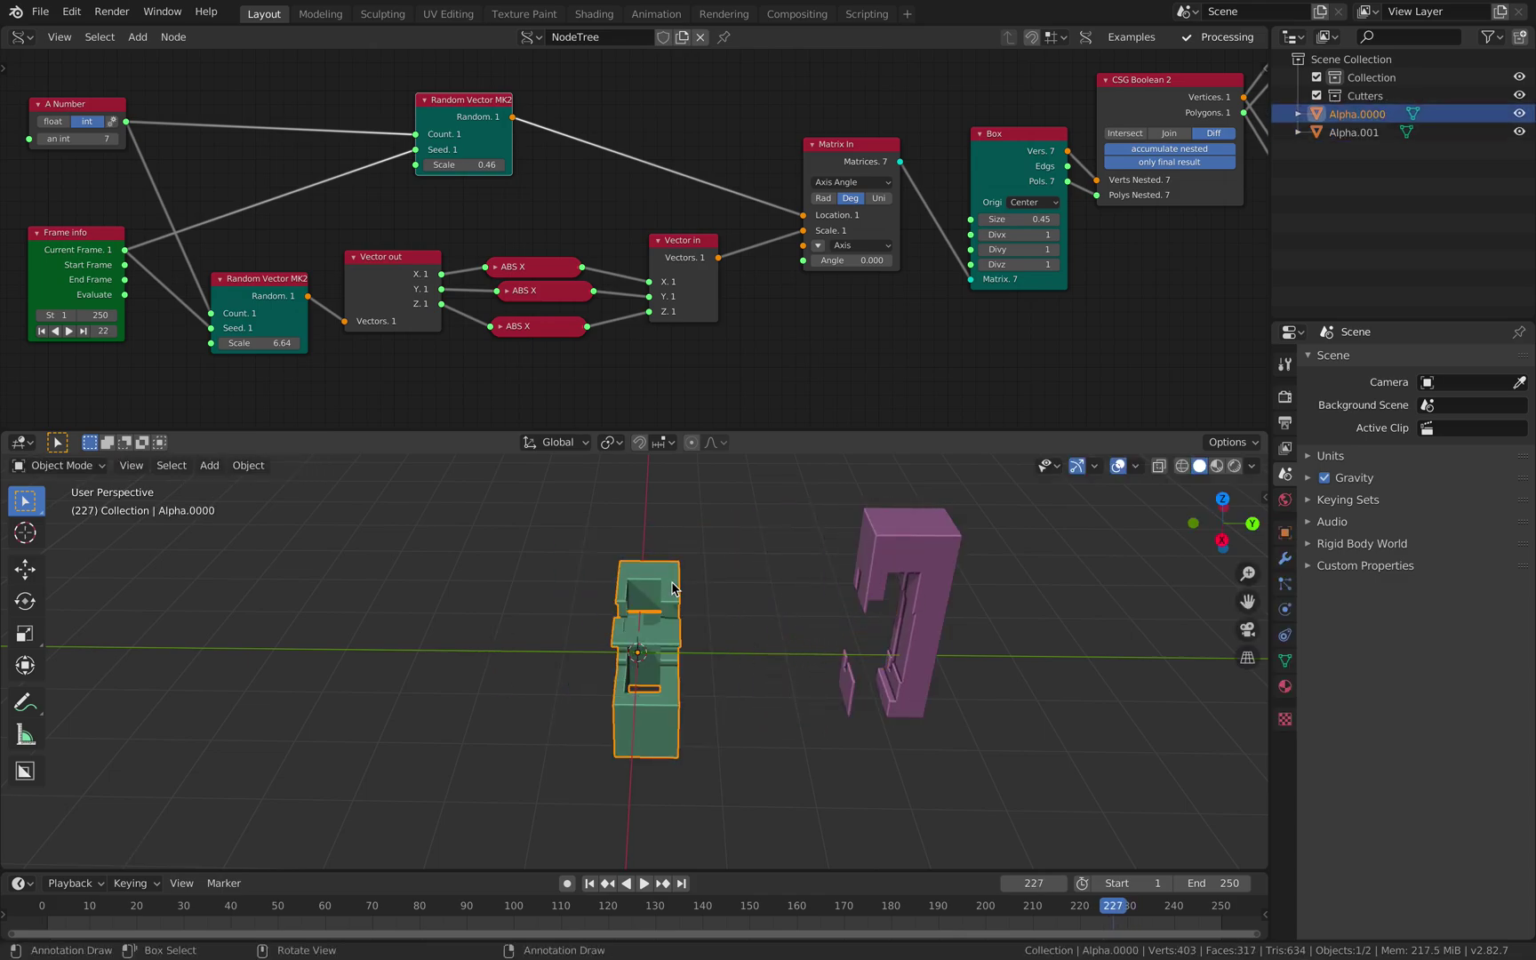
{"action": "key", "text": "shift+d"}
{"action": "left_click", "coordinate": [782, 587]}
{"action": "middle_click_drag", "start_coordinate": [782, 587], "coordinate": [731, 548]}
{"action": "key", "text": "g"}
{"action": "middle_click_drag", "start_coordinate": [742, 543], "coordinate": [711, 583]}
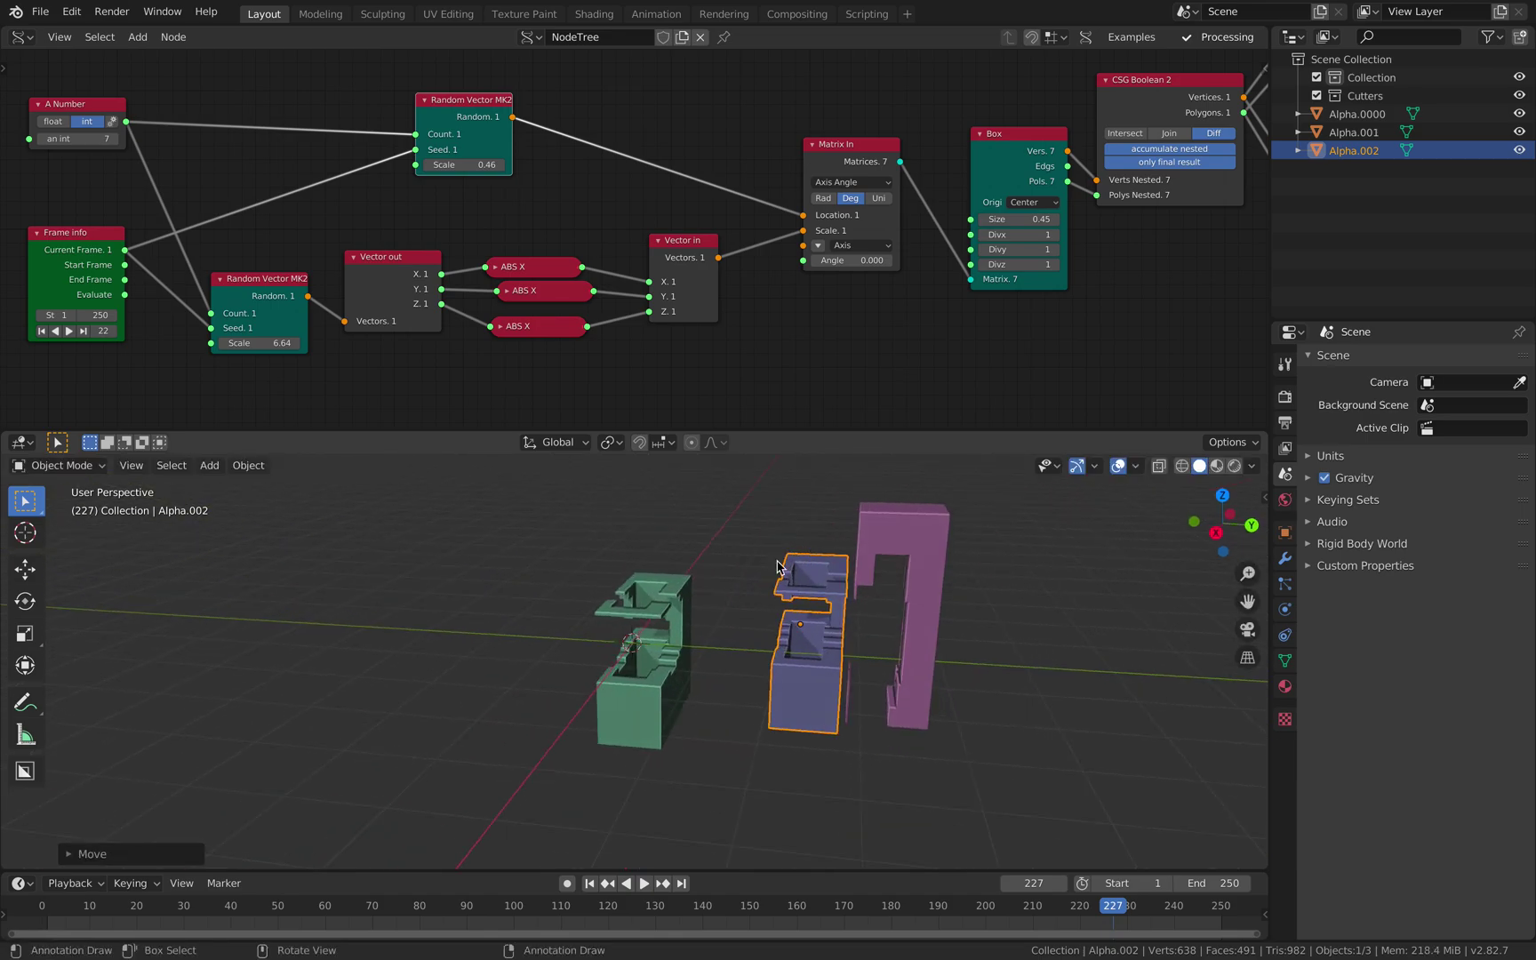
{"action": "left_click", "coordinate": [710, 584]}
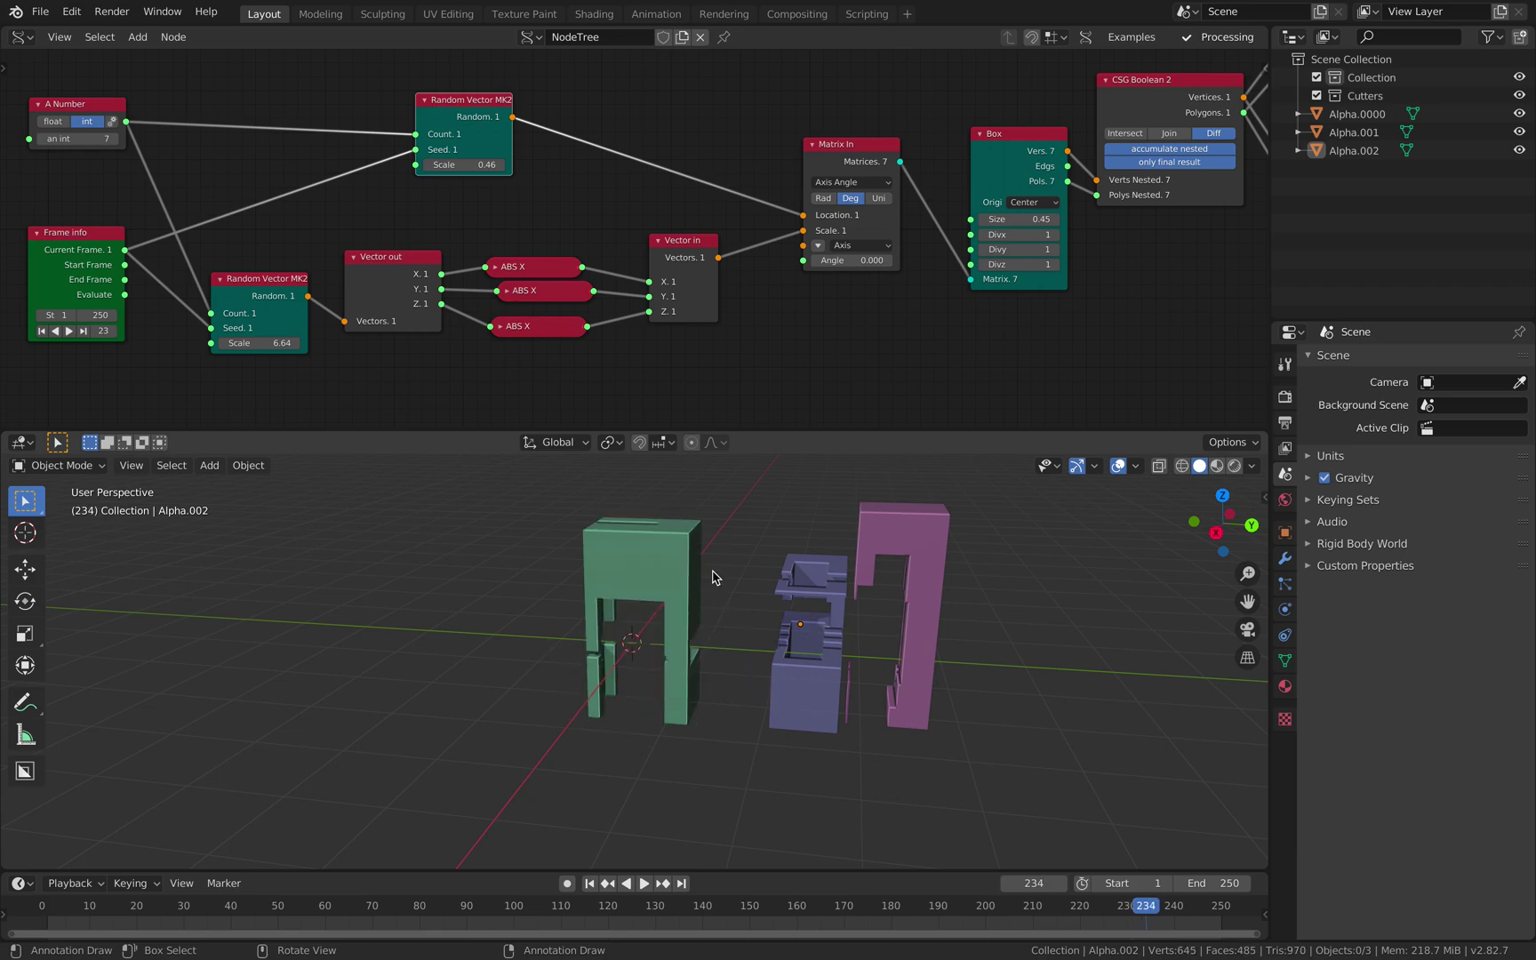
Step: Duplicate the shape generated at frame 233 and position the copy around the base of the tall first copy
{"action": "key", "text": "Left"}
{"action": "left_click", "coordinate": [611, 636]}
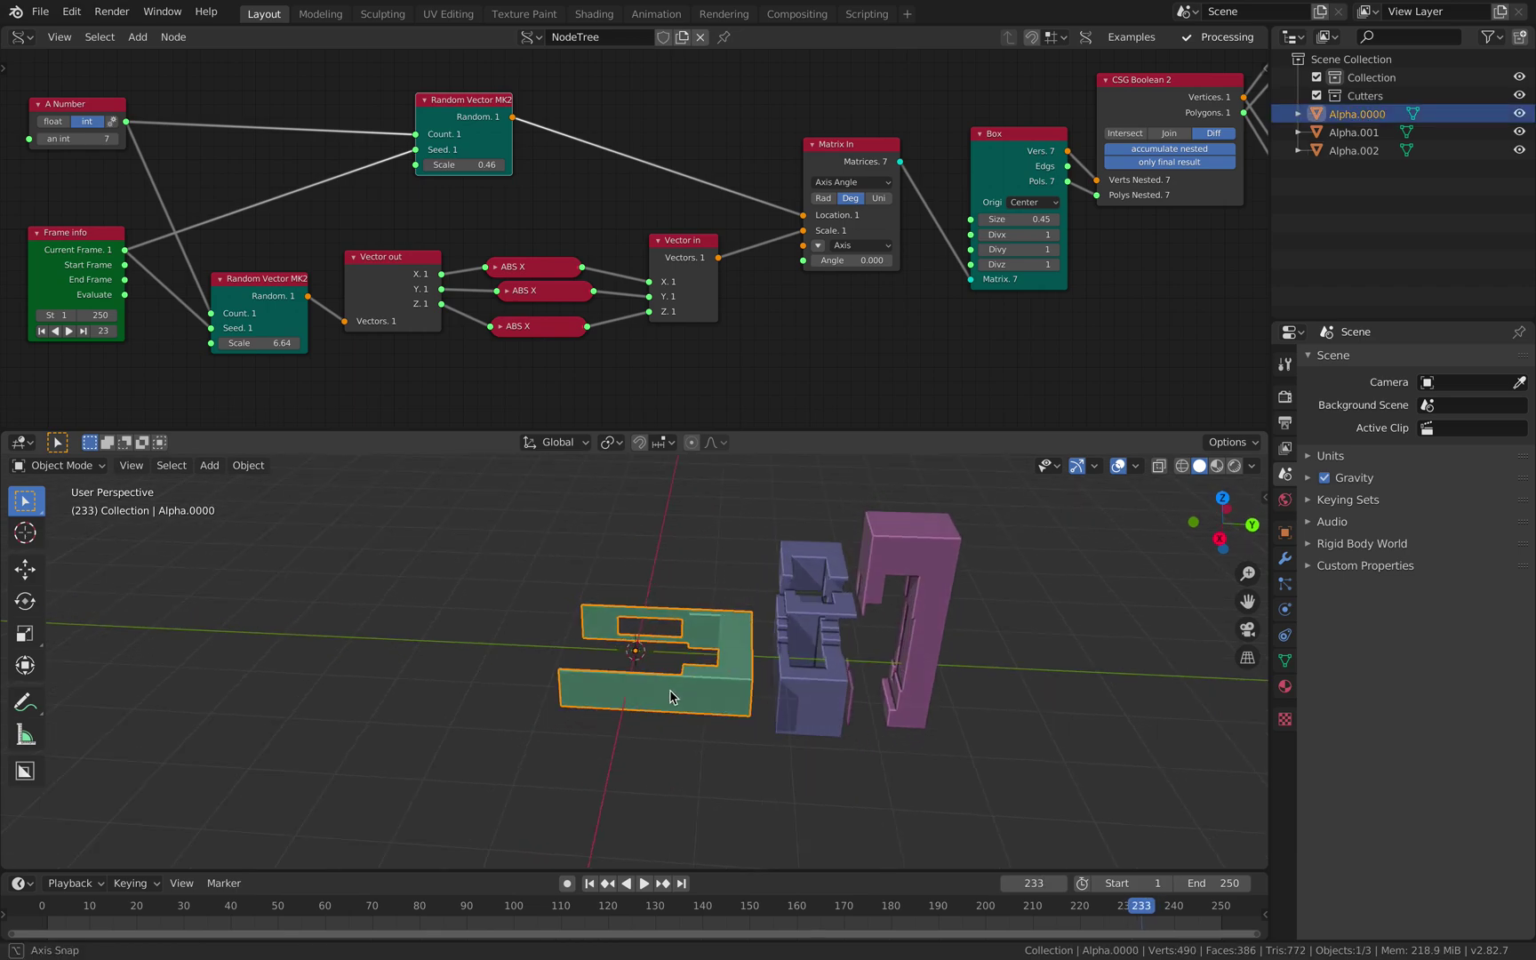
{"action": "key", "text": "shift+d"}
{"action": "left_click", "coordinate": [977, 699]}
{"action": "middle_click_drag", "start_coordinate": [977, 700], "coordinate": [555, 676]}
{"action": "key", "text": "g"}
{"action": "left_click", "coordinate": [790, 703]}
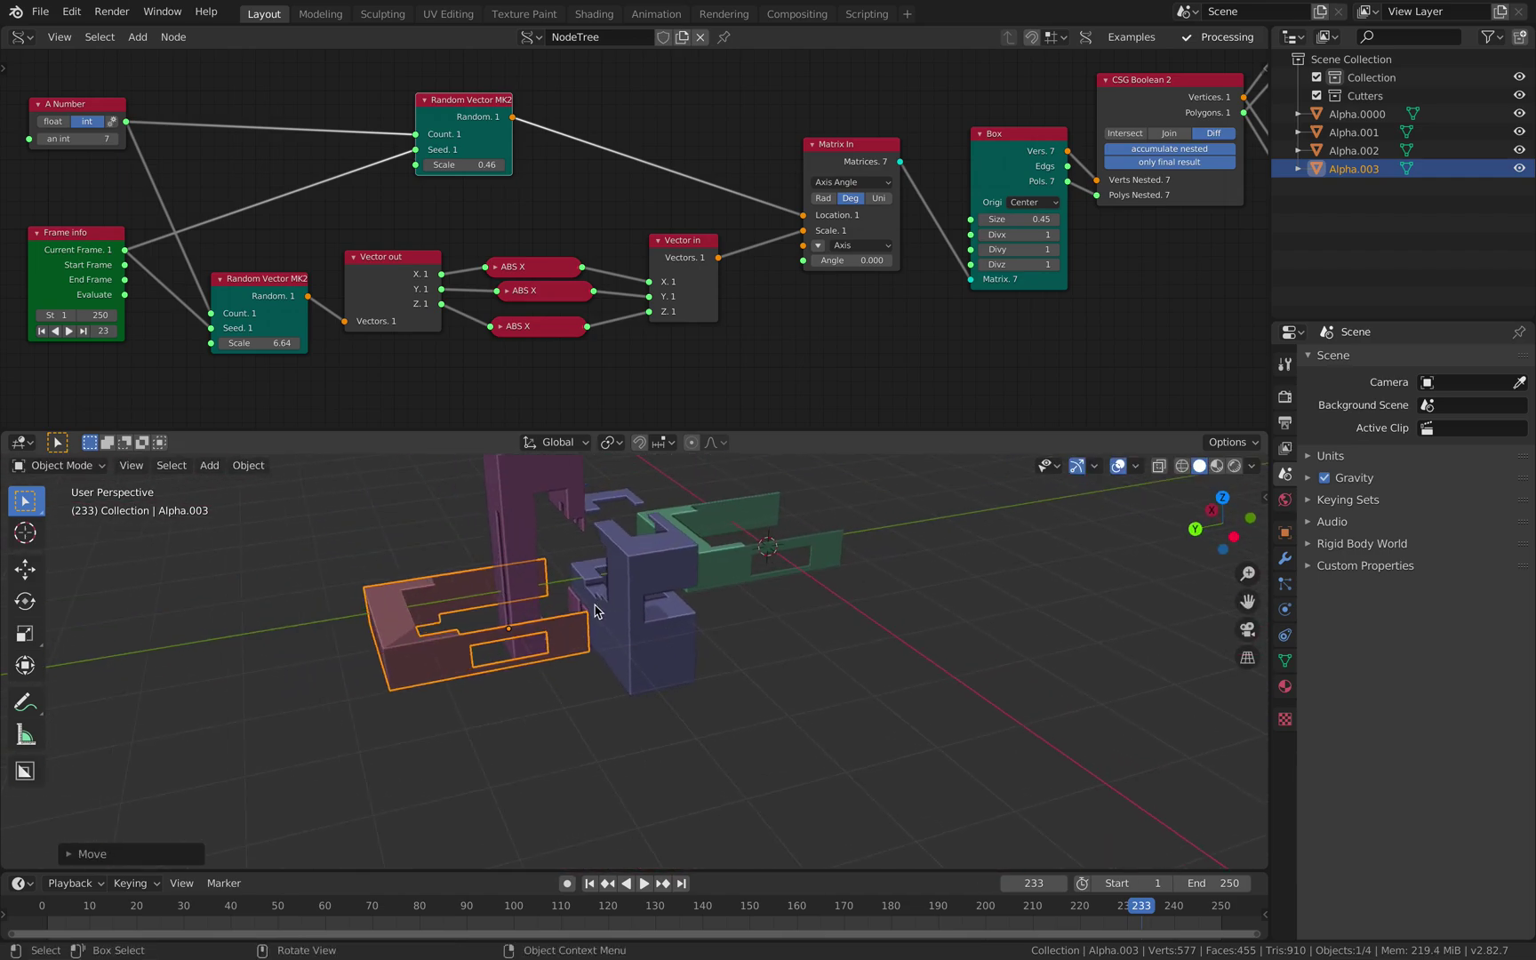
Step: Try to move all four shapes together along the global Y axis
{"action": "scroll", "coordinate": [554, 679], "scroll_direction": "up", "scroll_amount": 2}
{"action": "mouse_move", "coordinate": [621, 628]}
{"action": "middle_mouse_down"}
{"action": "mouse_move", "coordinate": [588, 580]}
{"action": "mouse_move", "coordinate": [612, 597]}
{"action": "middle_mouse_up"}
{"action": "left_click", "coordinate": [589, 580]}
{"action": "left_click", "coordinate": [718, 568], "text": "shift"}
{"action": "left_click", "coordinate": [748, 595], "text": "shift"}
{"action": "left_click", "coordinate": [625, 535], "text": "shift"}
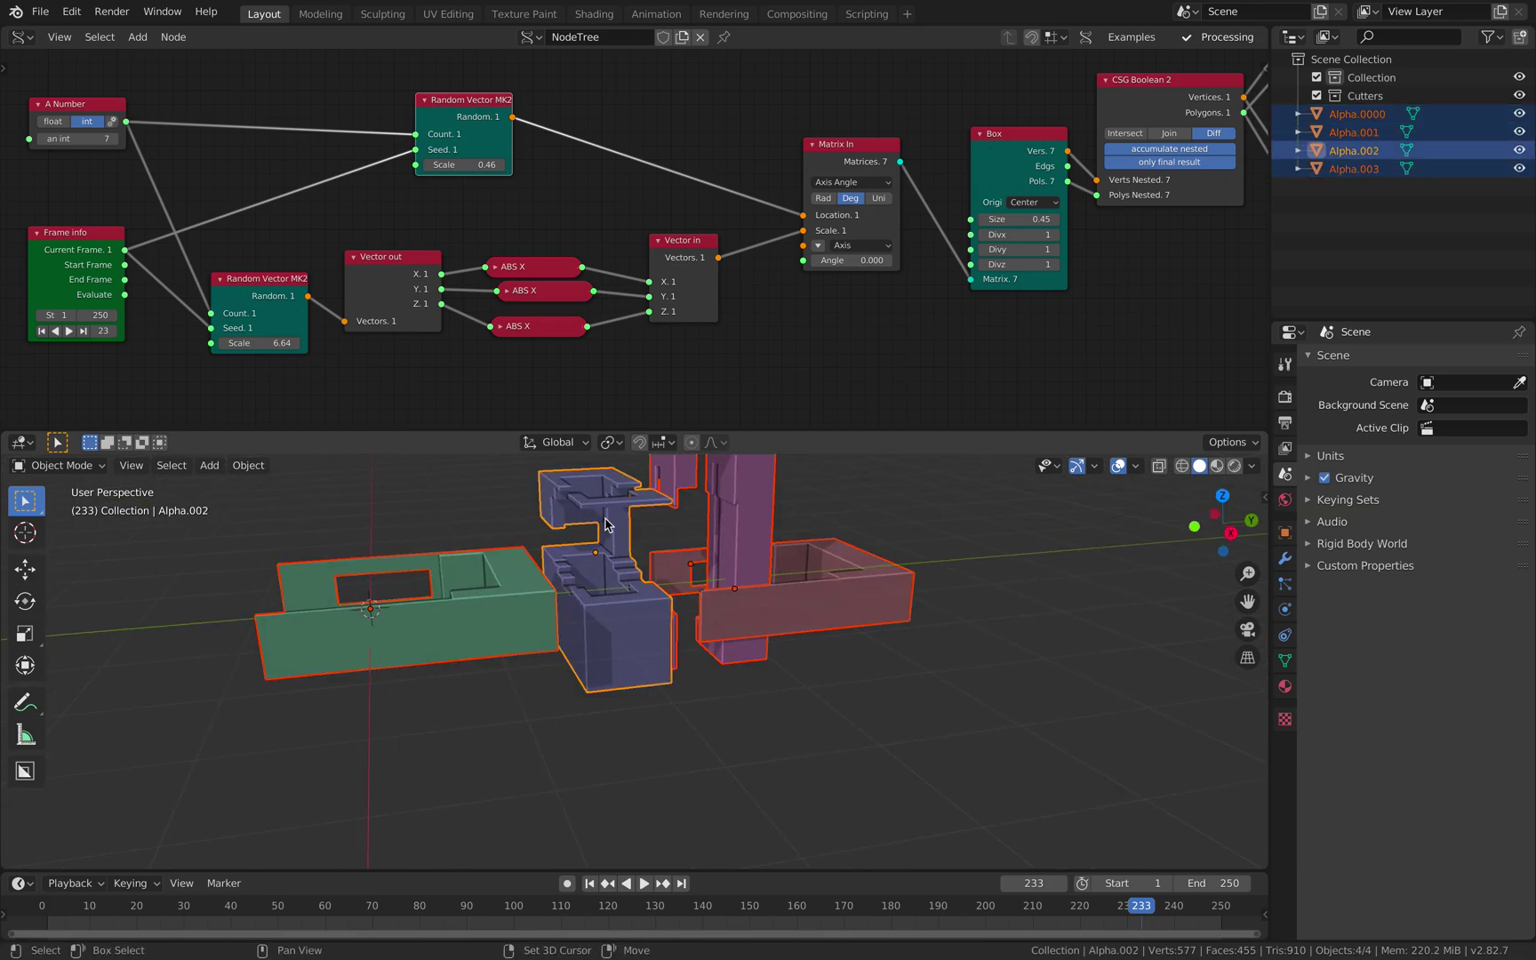
{"action": "key", "text": "g"}
{"action": "key", "text": "y"}
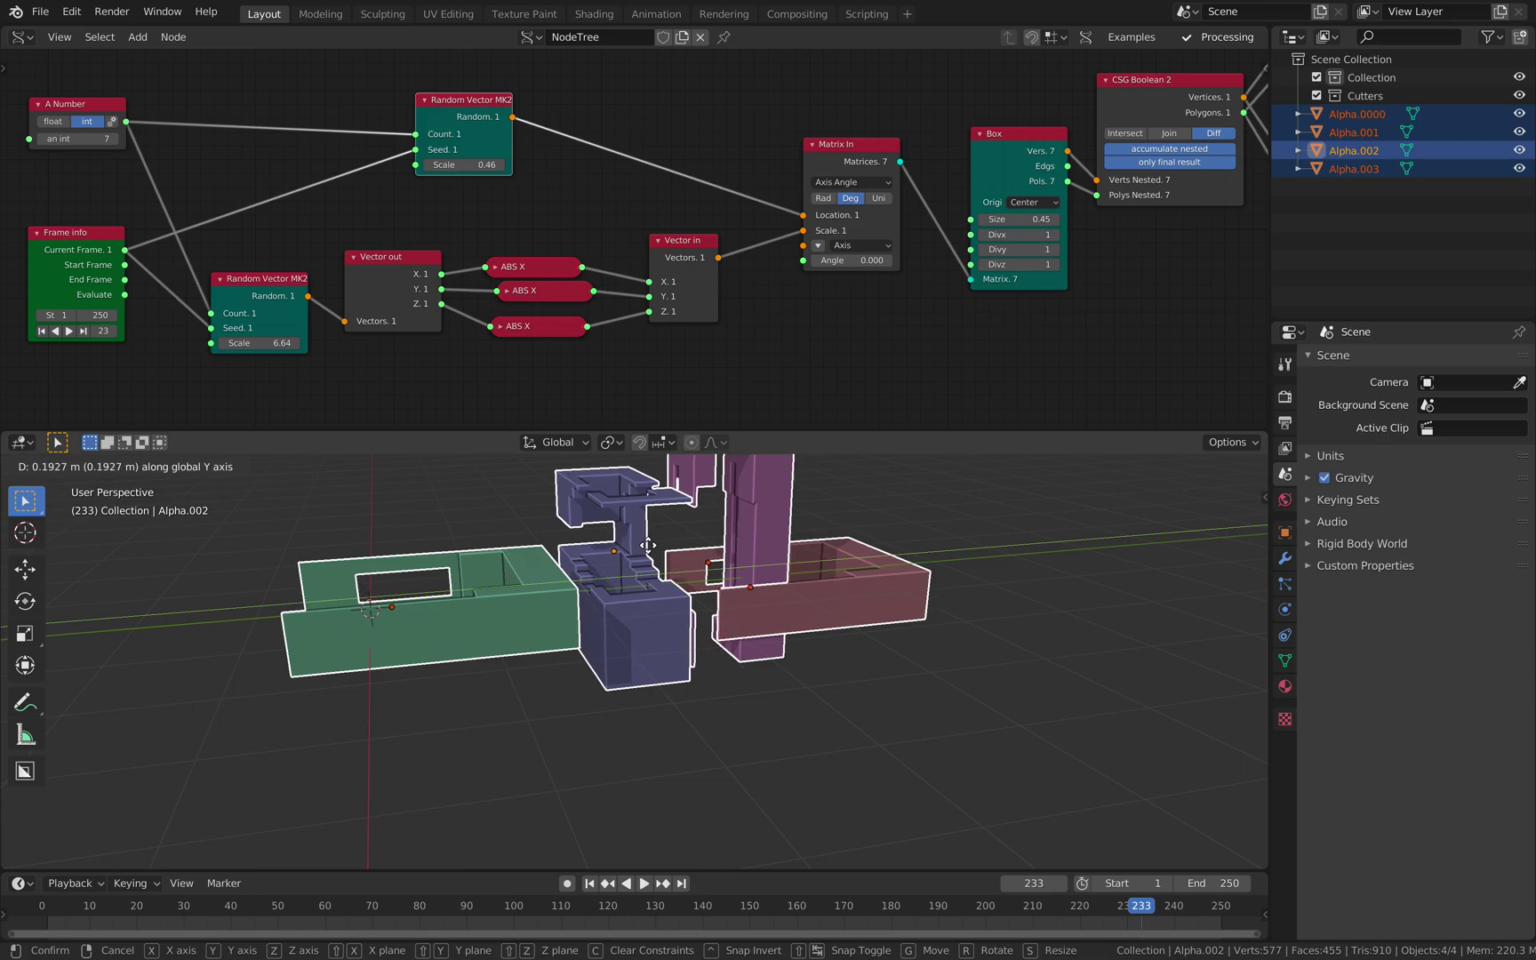
{"action": "left_click", "coordinate": [484, 574]}
{"action": "left_click", "coordinate": [484, 574]}
Step: Select the three duplicated shapes and move them farther away from the generated shape at the origin
{"action": "middle_click_drag", "start_coordinate": [546, 573], "coordinate": [587, 578]}
{"action": "left_click", "coordinate": [607, 537]}
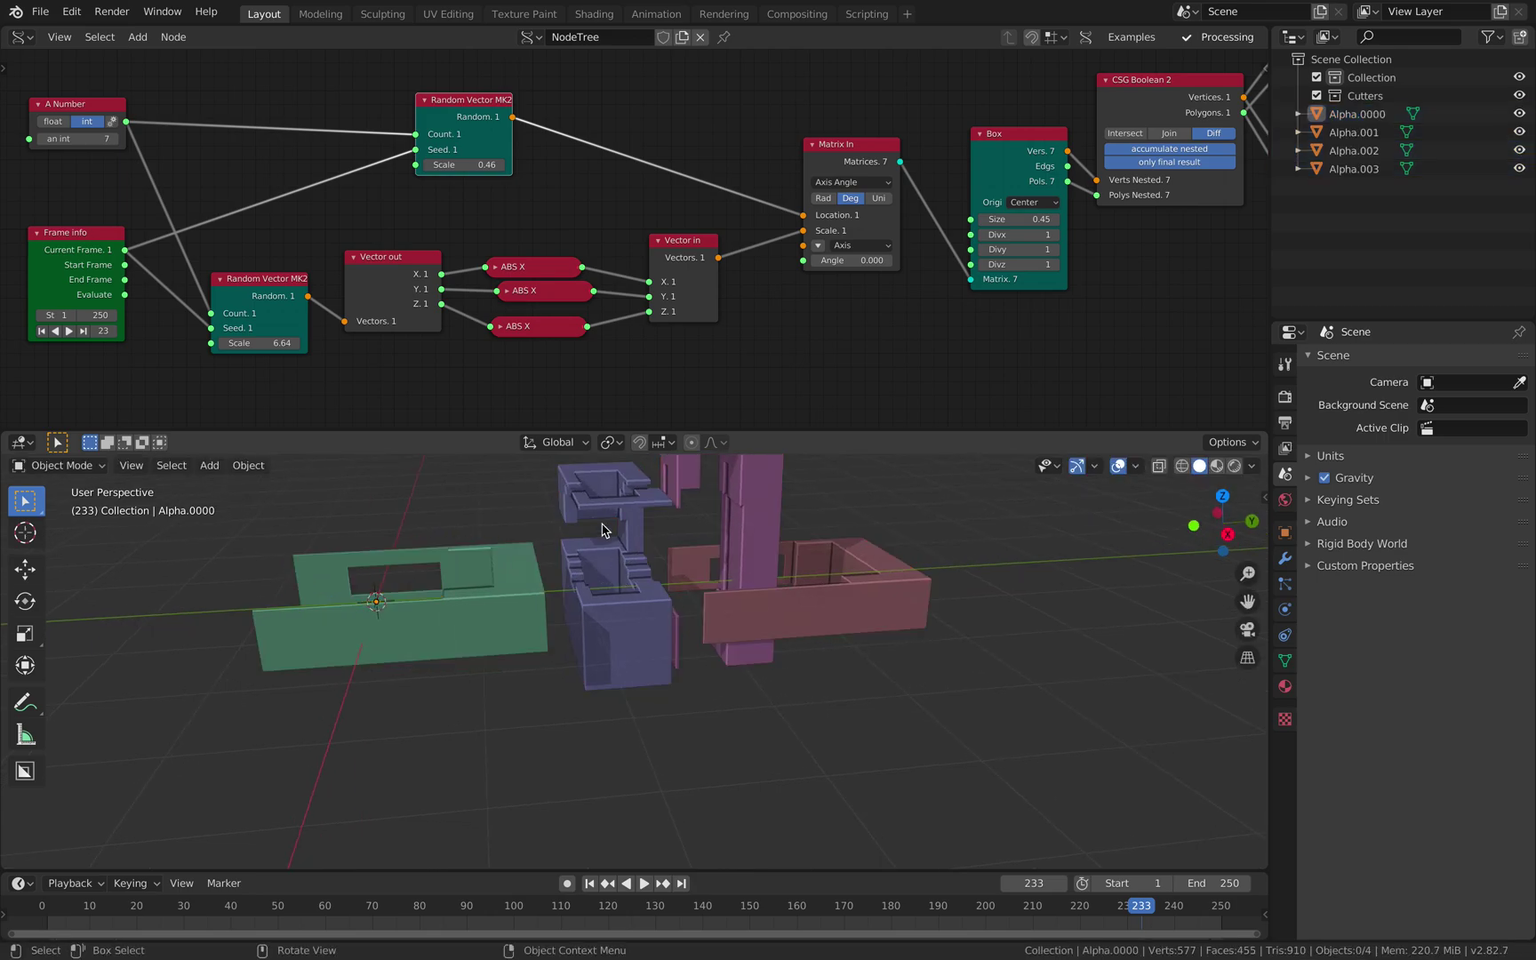
{"action": "left_click_drag", "start_coordinate": [799, 676], "coordinate": [799, 677]}
{"action": "middle_click_drag", "start_coordinate": [797, 677], "coordinate": [787, 745], "text": "shift"}
{"action": "left_click", "coordinate": [627, 652], "text": "shift"}
{"action": "key", "text": "g"}
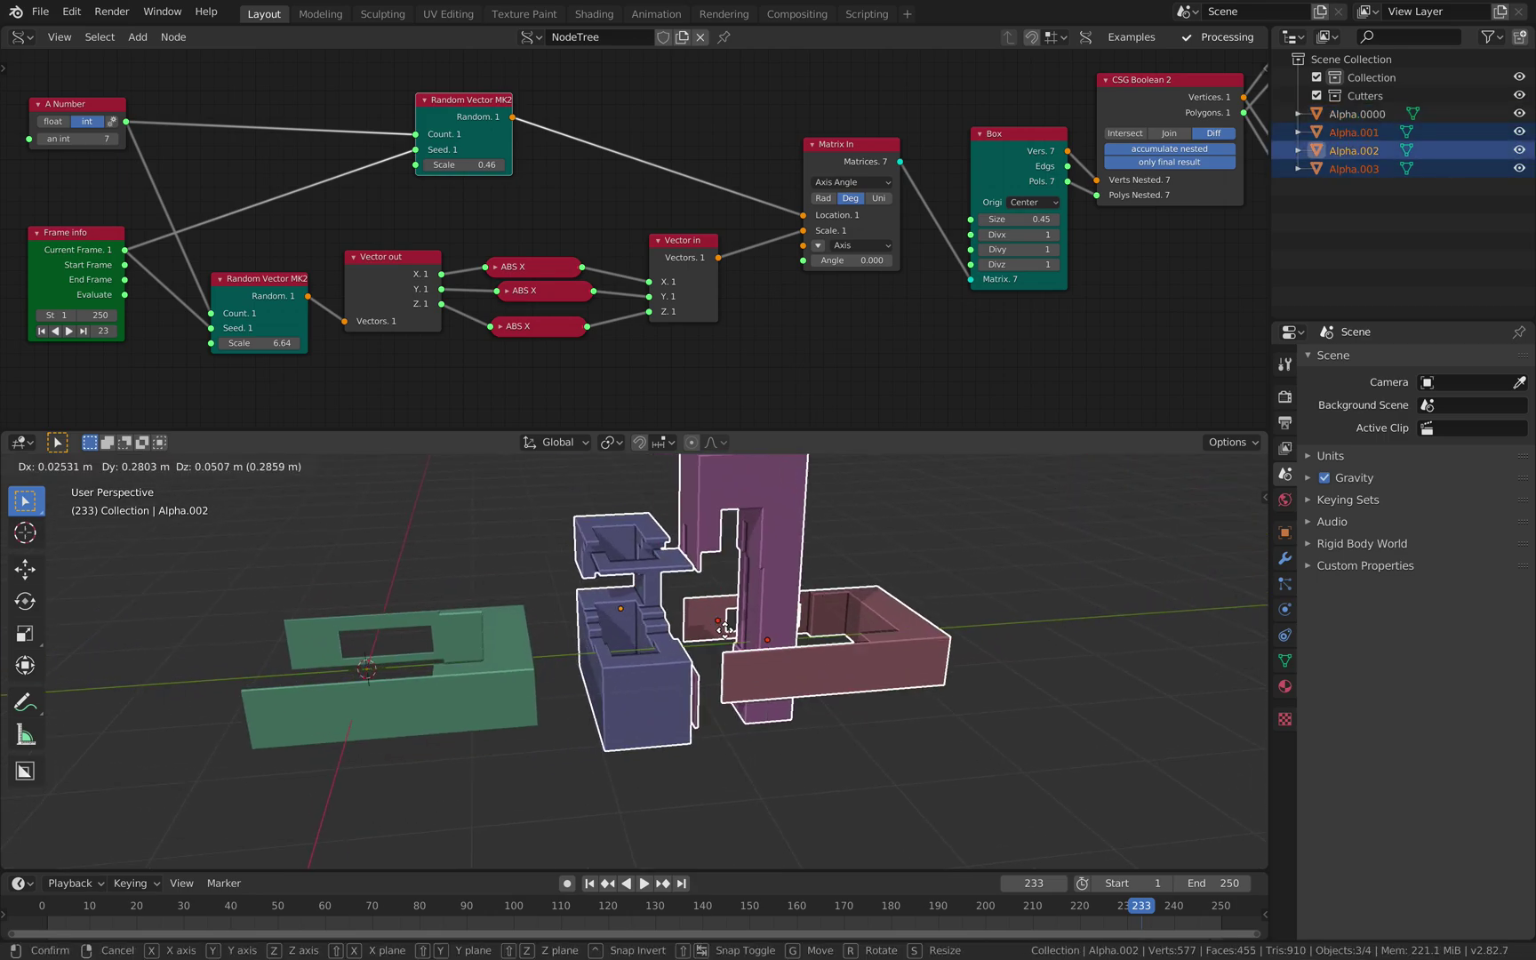
{"action": "left_click", "coordinate": [738, 560]}
Step: Advance to frame 249, duplicate the generated shape and place the copy near the other three copies
{"action": "middle_click_drag", "start_coordinate": [736, 561], "coordinate": [612, 594]}
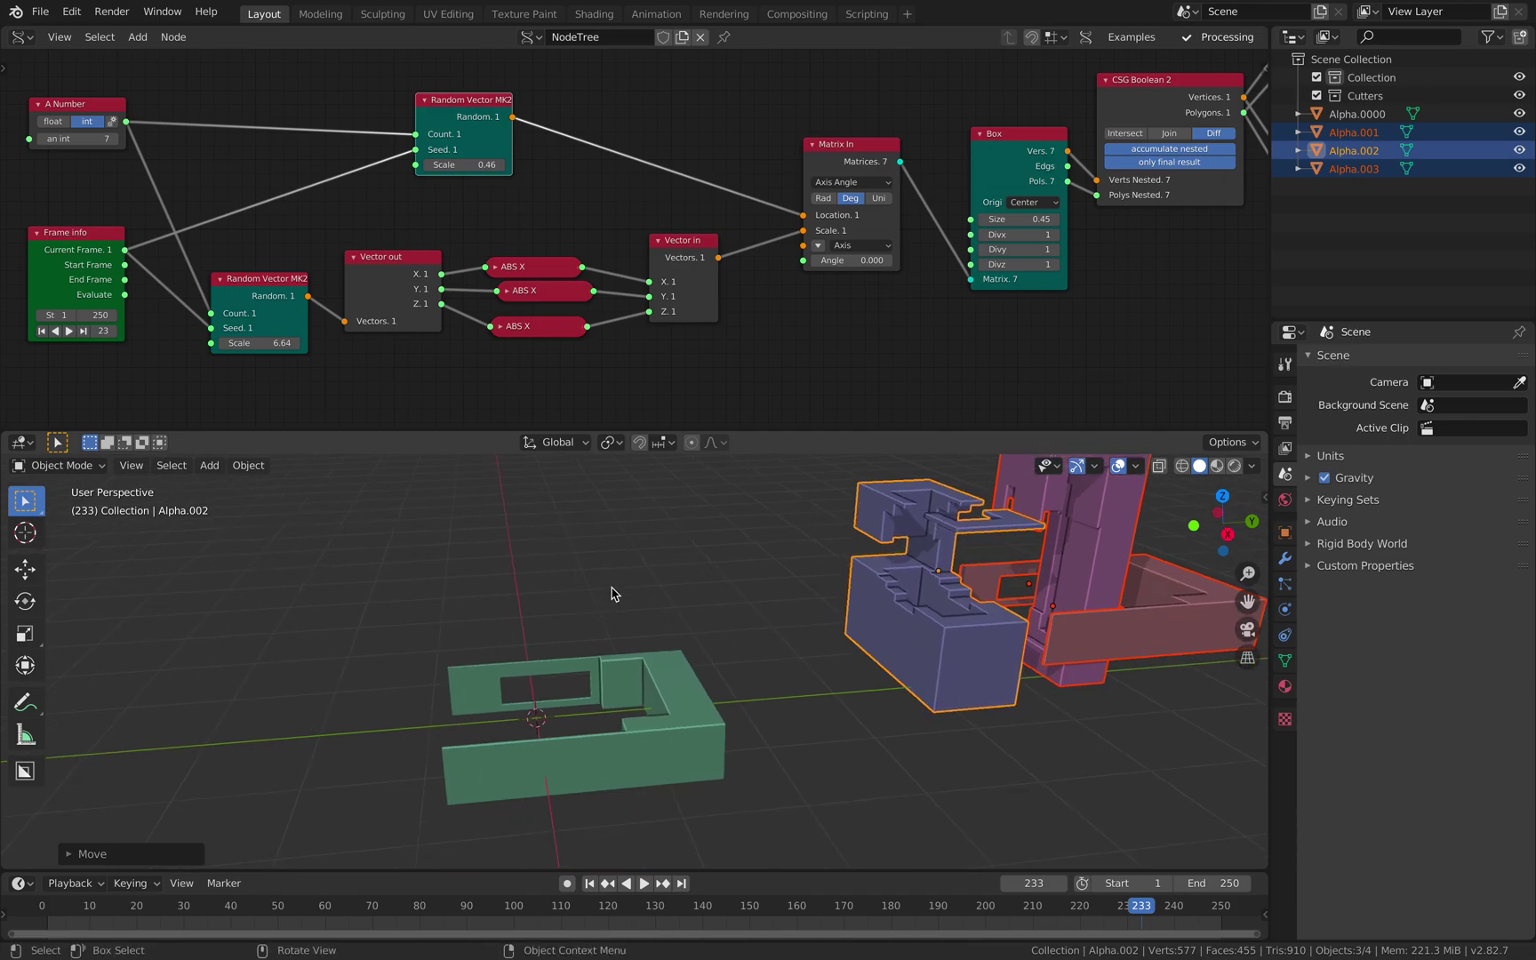
{"action": "key", "text": "Right"}
{"action": "key", "text": "Right"}
{"action": "key", "text": "Right"}
{"action": "key", "text": "Right"}
{"action": "key", "text": "Right"}
{"action": "key", "text": "Right"}
{"action": "key", "text": "Right"}
{"action": "key", "text": "Right"}
{"action": "key", "text": "Right"}
{"action": "key", "text": "Right"}
{"action": "key", "text": "Right"}
{"action": "key", "text": "Right"}
{"action": "key", "text": "Right"}
{"action": "key", "text": "Right"}
{"action": "key", "text": "Right"}
{"action": "key", "text": "Right"}
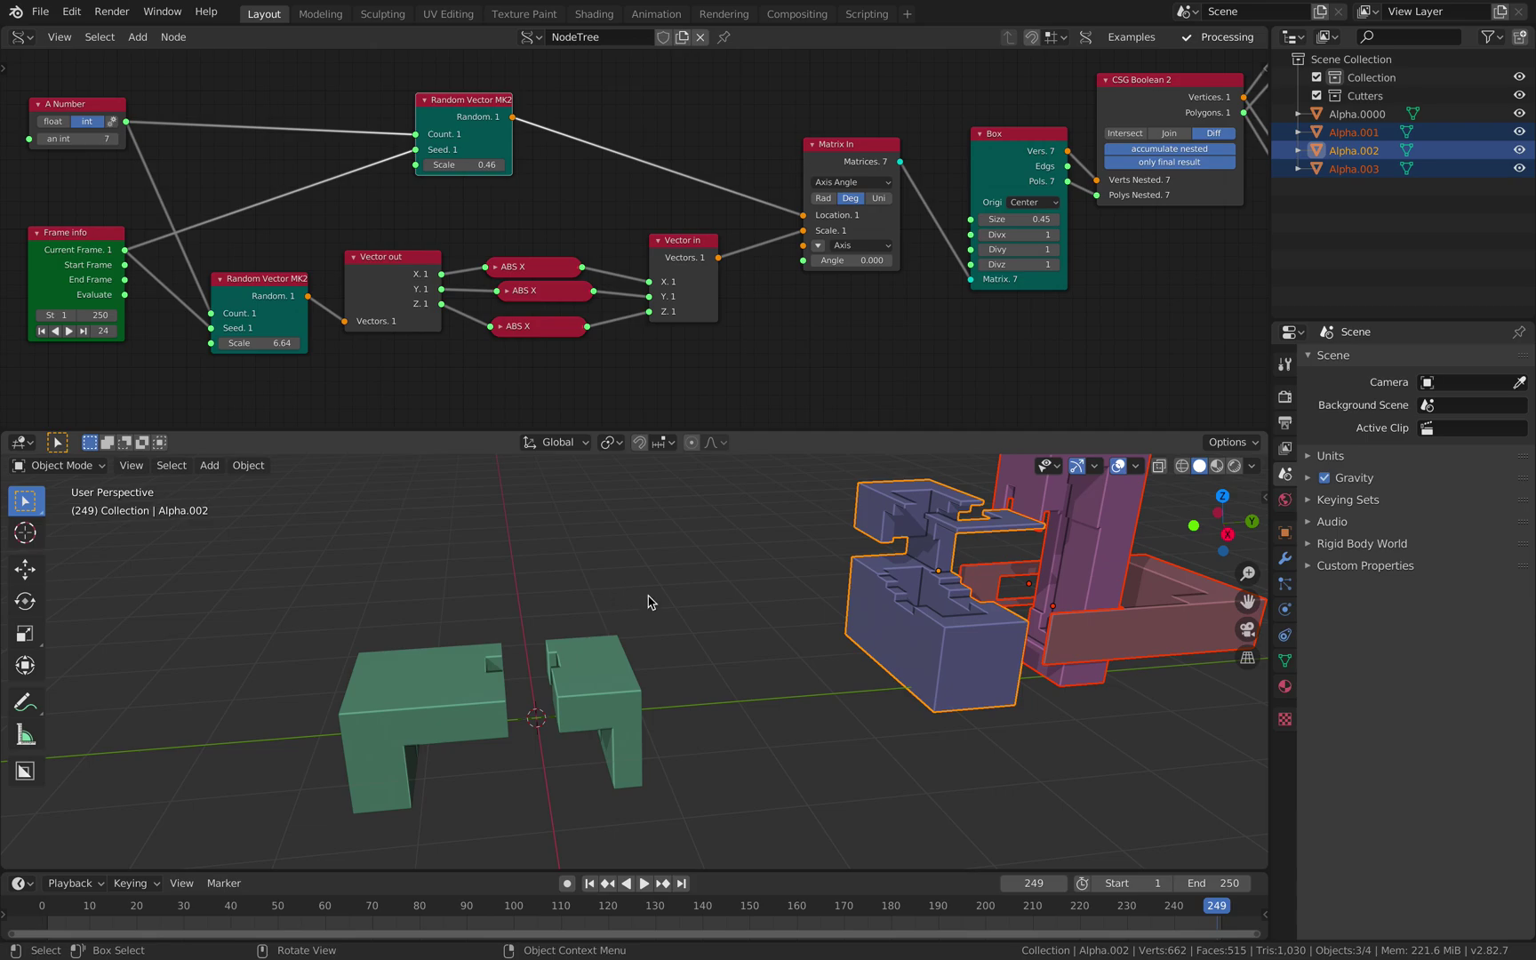
{"action": "left_click", "coordinate": [628, 669]}
{"action": "middle_click_drag", "start_coordinate": [627, 672], "coordinate": [699, 655]}
{"action": "key", "text": "shift+d"}
{"action": "left_click", "coordinate": [898, 552]}
Step: Scale the newest copy up into a huge gateway, position it around the smaller copies and deselect everything
{"action": "middle_click_drag", "start_coordinate": [822, 582], "coordinate": [640, 624], "text": "shift"}
{"action": "scroll", "coordinate": [640, 625], "scroll_direction": "down", "scroll_amount": 4}
{"action": "key", "text": "s"}
{"action": "key", "text": "Return"}
{"action": "key", "text": "g"}
{"action": "key", "text": "Return"}
{"action": "middle_click_drag", "start_coordinate": [871, 591], "coordinate": [808, 620]}
{"action": "key", "text": "g"}
{"action": "key", "text": "Return"}
{"action": "scroll", "coordinate": [781, 654], "scroll_direction": "down", "scroll_amount": 3}
{"action": "key", "text": "g"}
{"action": "key", "text": "Return"}
{"action": "key", "text": "s"}
{"action": "key", "text": "z"}
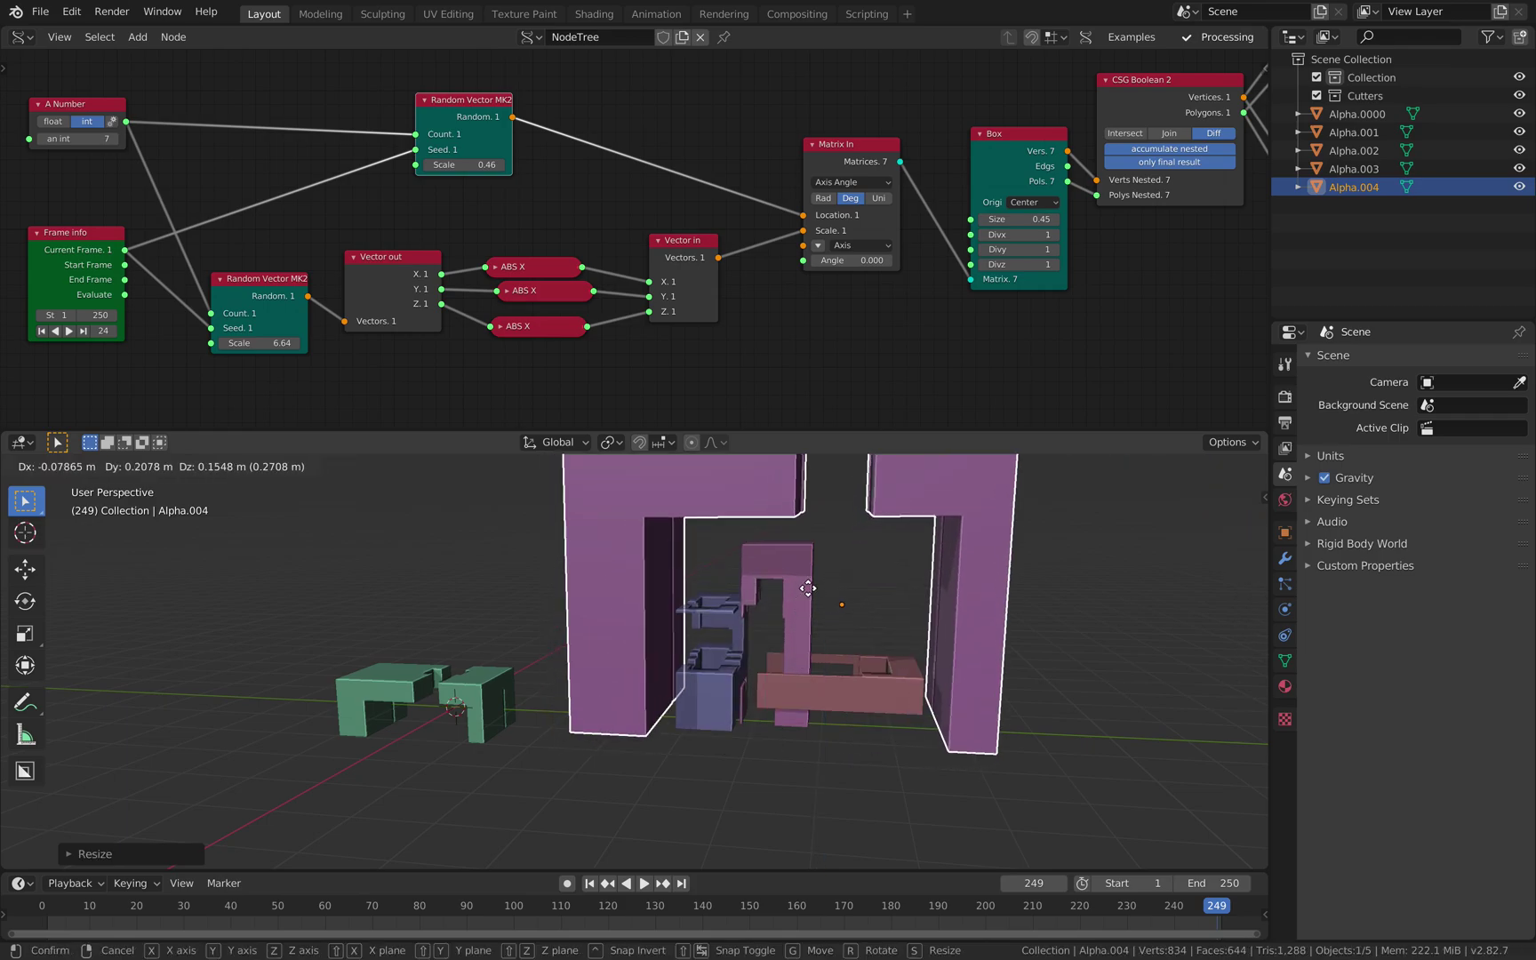
{"action": "key", "text": "Return"}
{"action": "key", "text": "a"}
{"action": "key", "text": "alt+a"}
{"action": "middle_click_drag", "start_coordinate": [814, 591], "coordinate": [809, 637]}
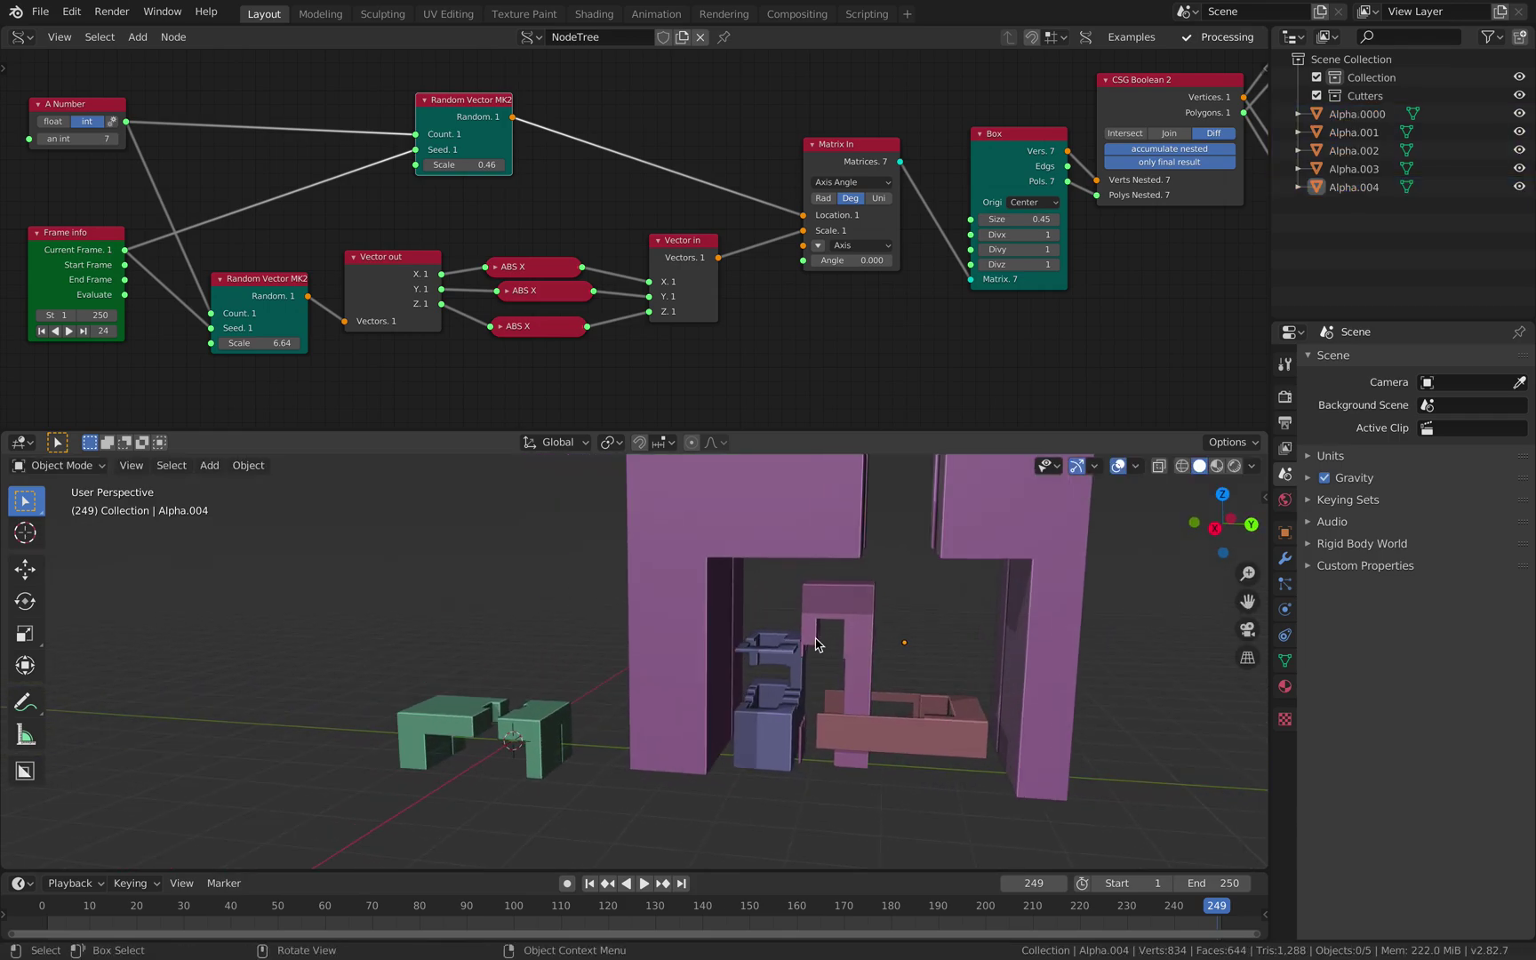
{"action": "middle_click_drag", "start_coordinate": [780, 352], "coordinate": [845, 376]}
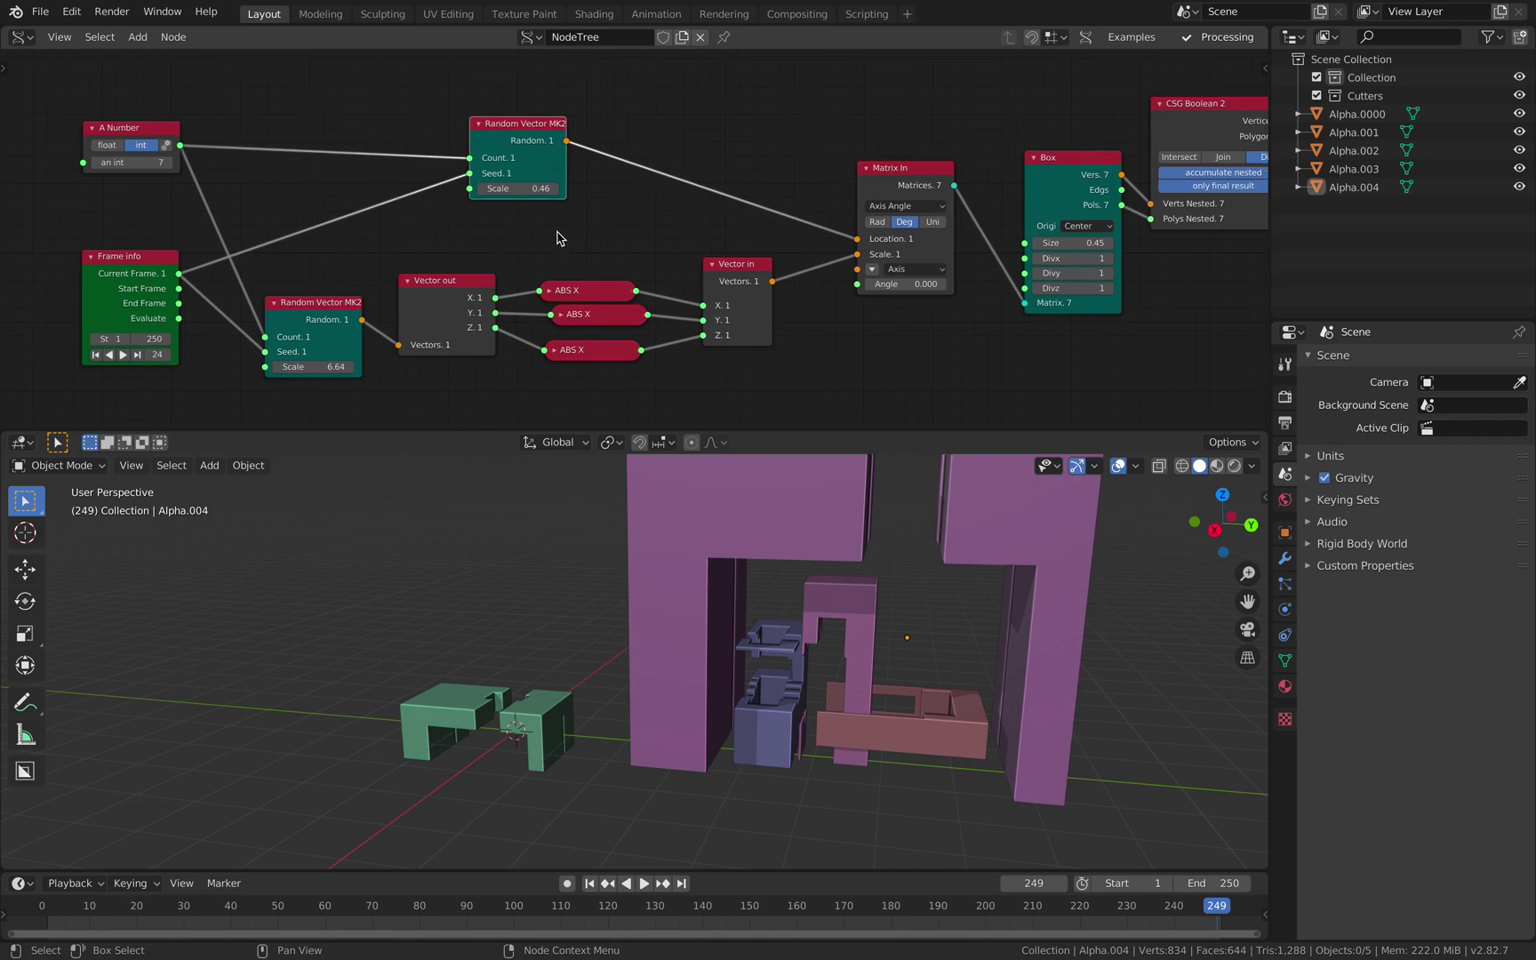
{"action": "scroll", "coordinate": [554, 230], "scroll_direction": "down", "scroll_amount": 1}
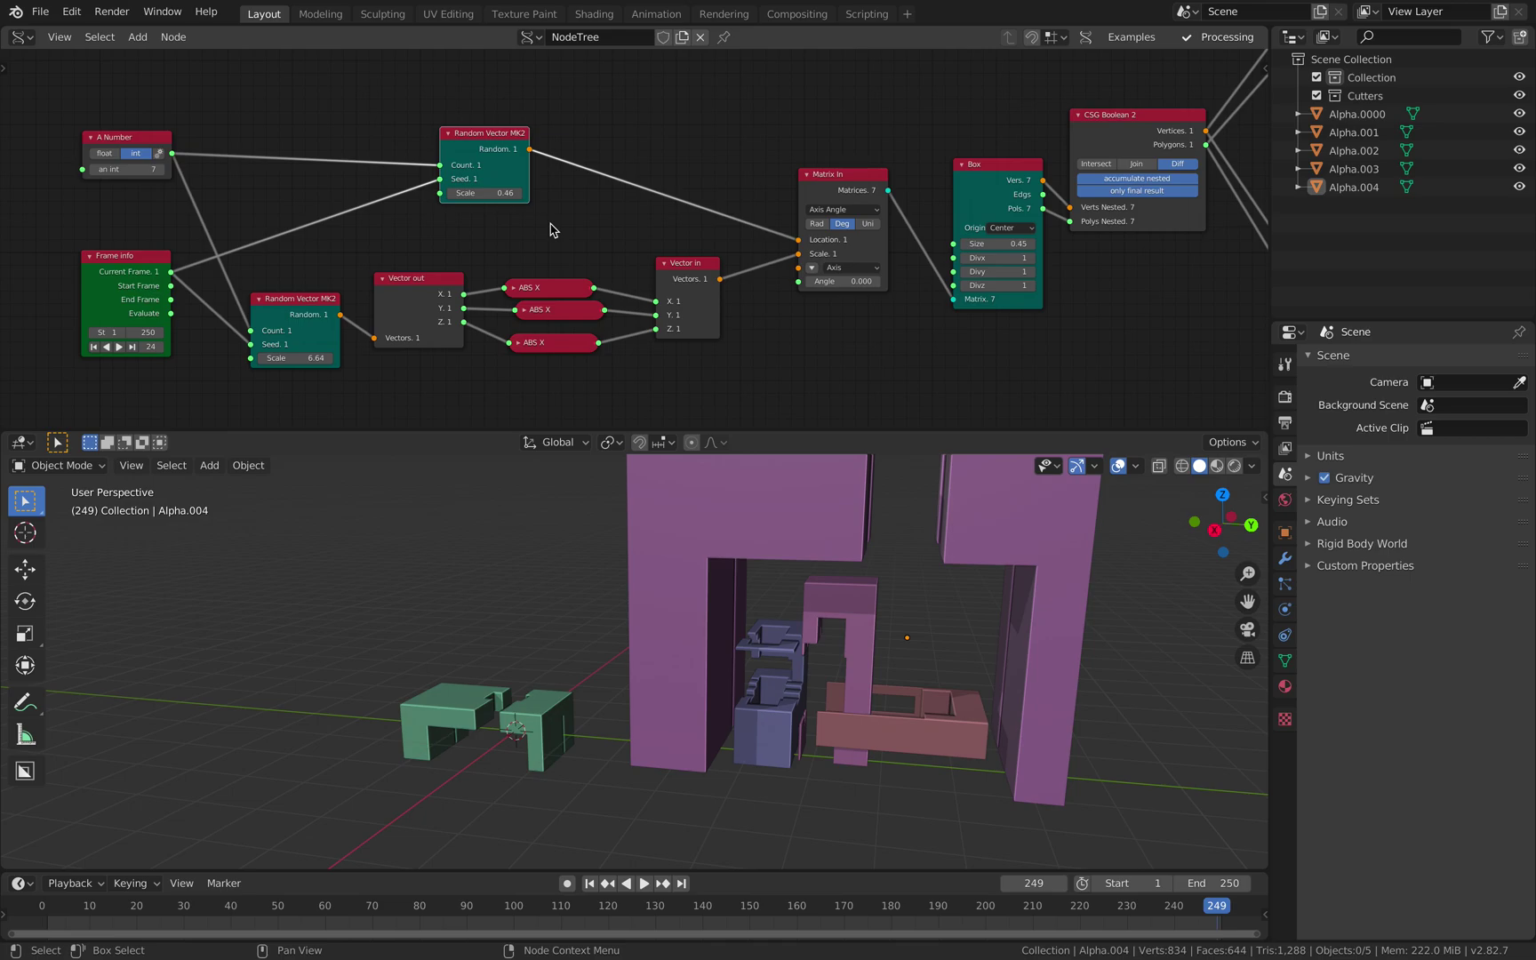
{"action": "middle_click_drag", "start_coordinate": [709, 531], "coordinate": [653, 540]}
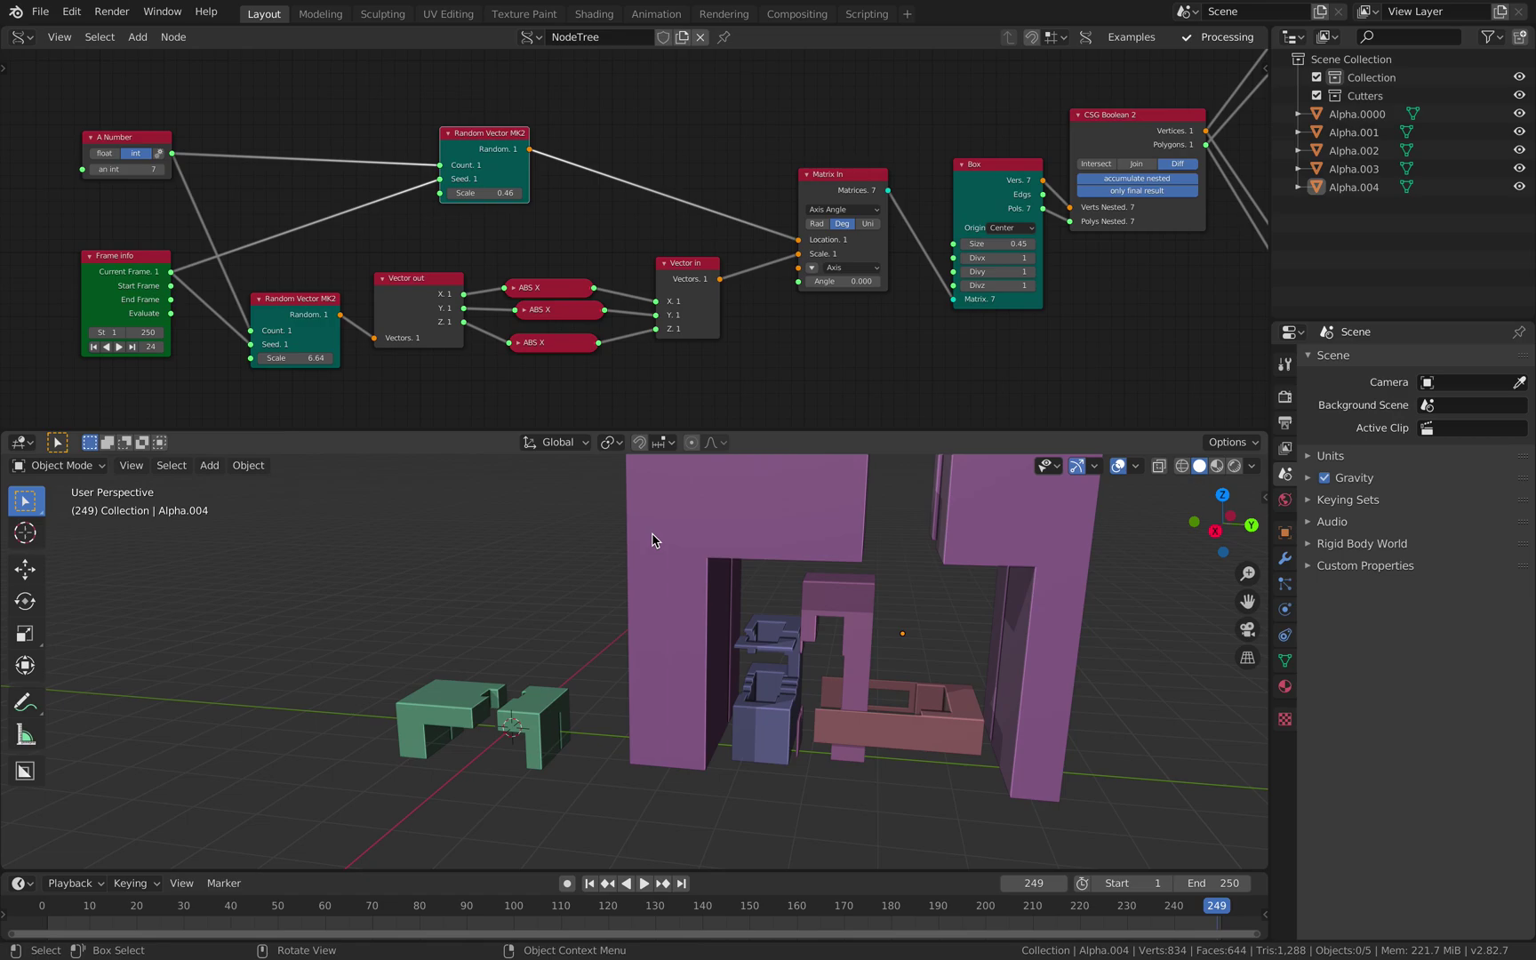